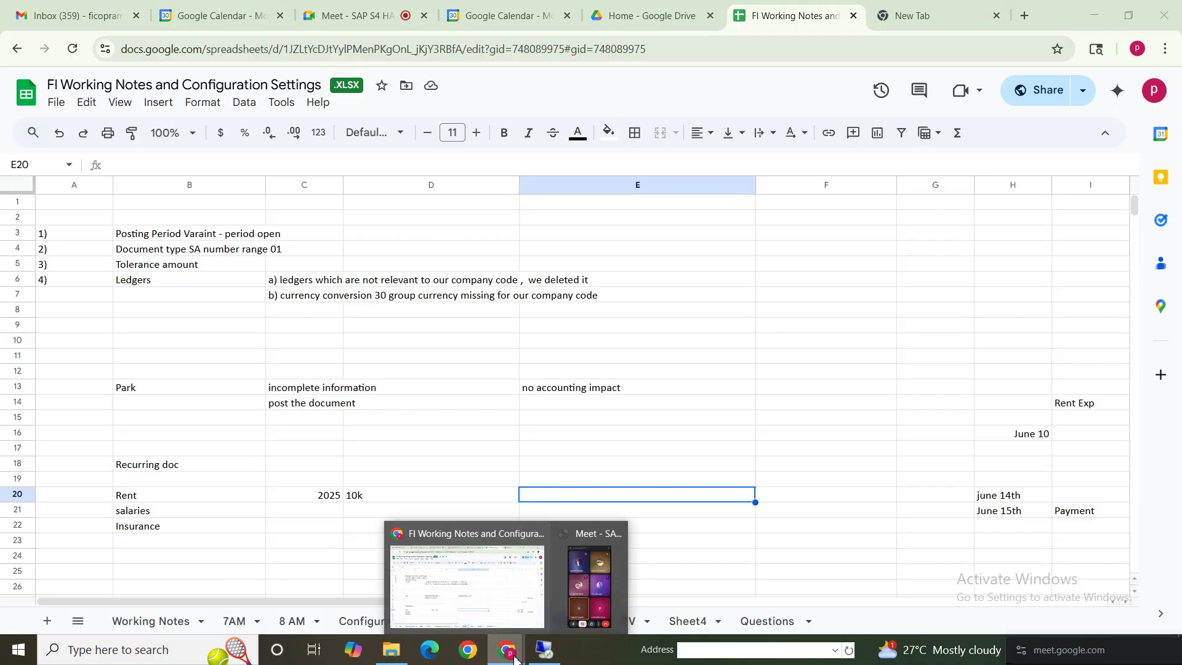
Step: Switch to the Google Meet call and present the entire screen to the participants
drag(637, 296, 637, 280)
click(348, 15)
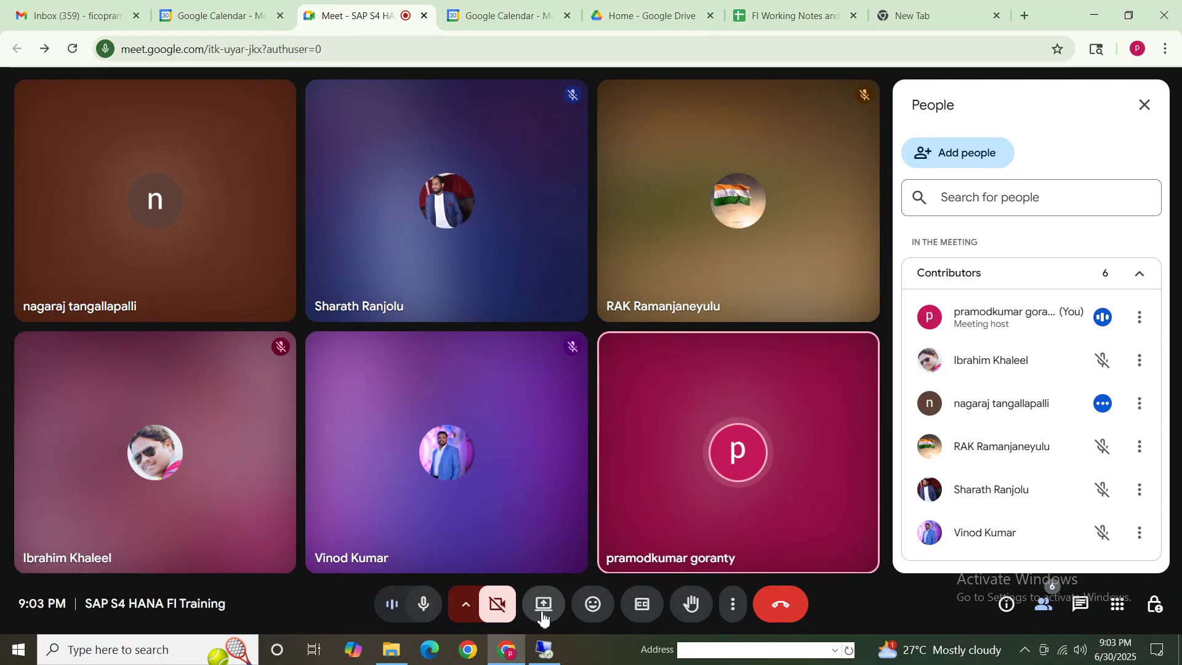
click(542, 605)
click(731, 136)
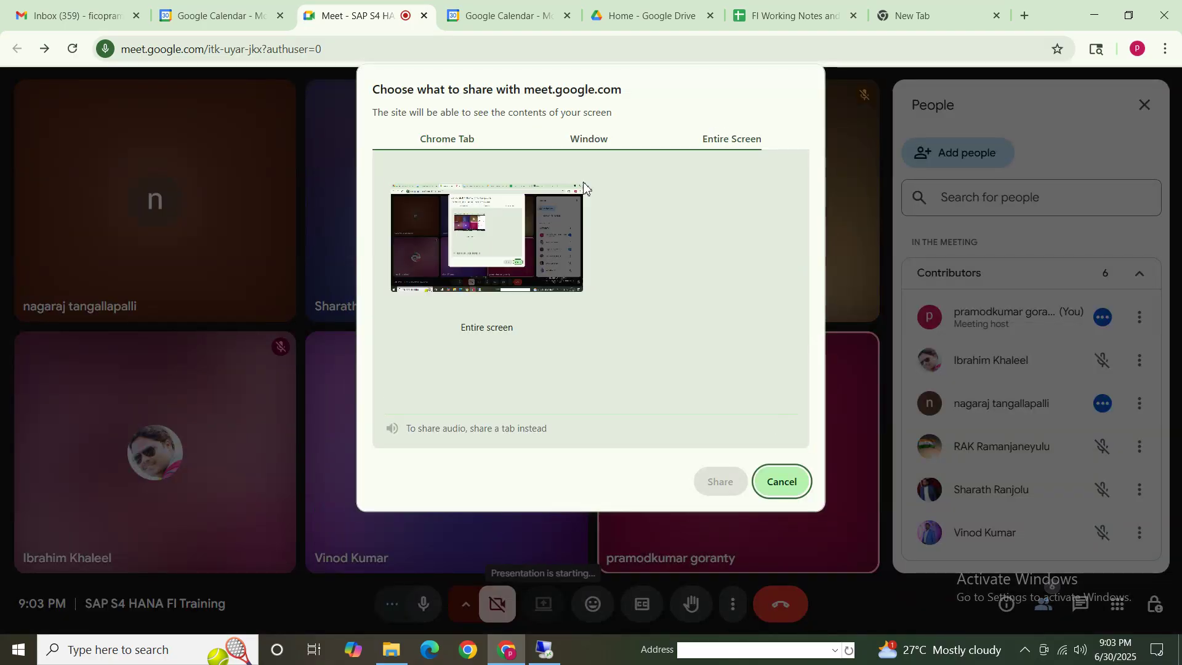
click(579, 188)
click(719, 482)
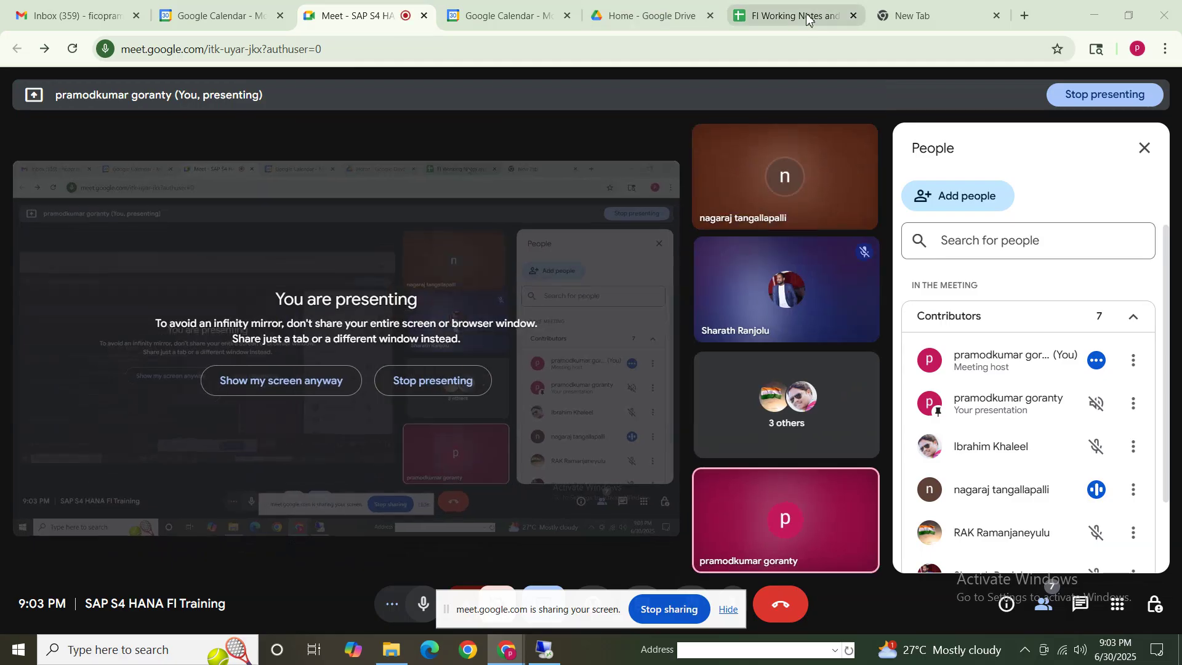
Step: Go to cell B171 below the existing notes in the FI Working Notes spreadsheet and move the floating Meet window out of the way
click(794, 15)
click(221, 558)
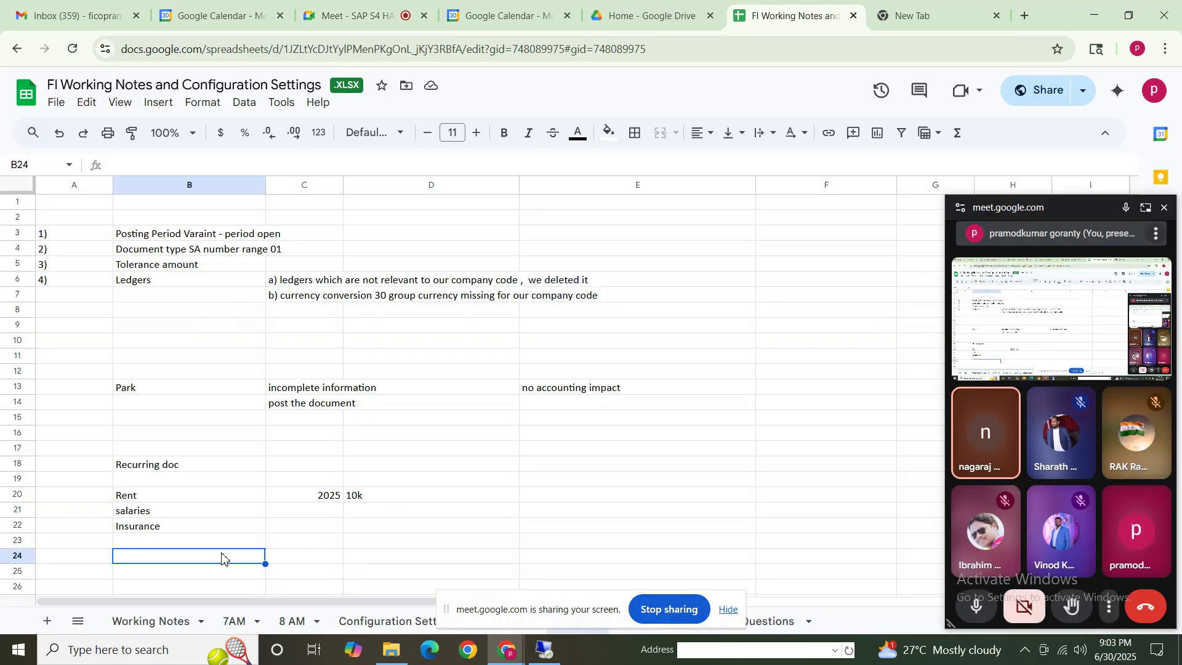
key(Down)
key(Down)
key(Down)
key(Down)
key(Down)
key(Down)
key(Down)
key(Down)
key(Down)
key(Down)
key(Down)
key(Down)
key(Down)
key(Down)
key(Down)
key(Down)
key(Down)
key(Down)
key(Down)
key(Down)
key(Down)
key(Down)
key(Down)
key(Down)
key(Down)
key(Down)
key(Down)
key(Down)
key(Down)
key(Down)
key(Down)
key(Down)
key(Down)
key(Down)
key(Down)
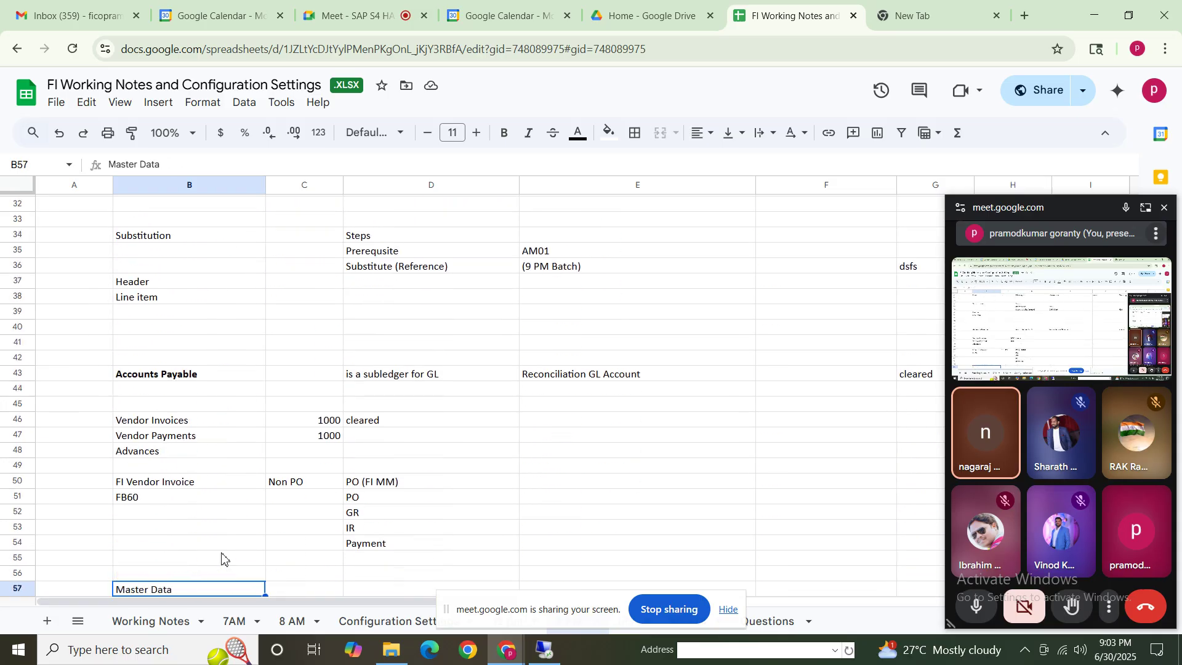
key(Down)
key(Down)
key(Down)
key(Down)
key(Down)
key(Down)
key(Down)
key(Down)
key(Down)
key(Down)
key(Down)
key(Down)
key(Down)
key(Down)
key(Down)
key(Down)
key(Down)
key(Down)
key(Down)
key(Down)
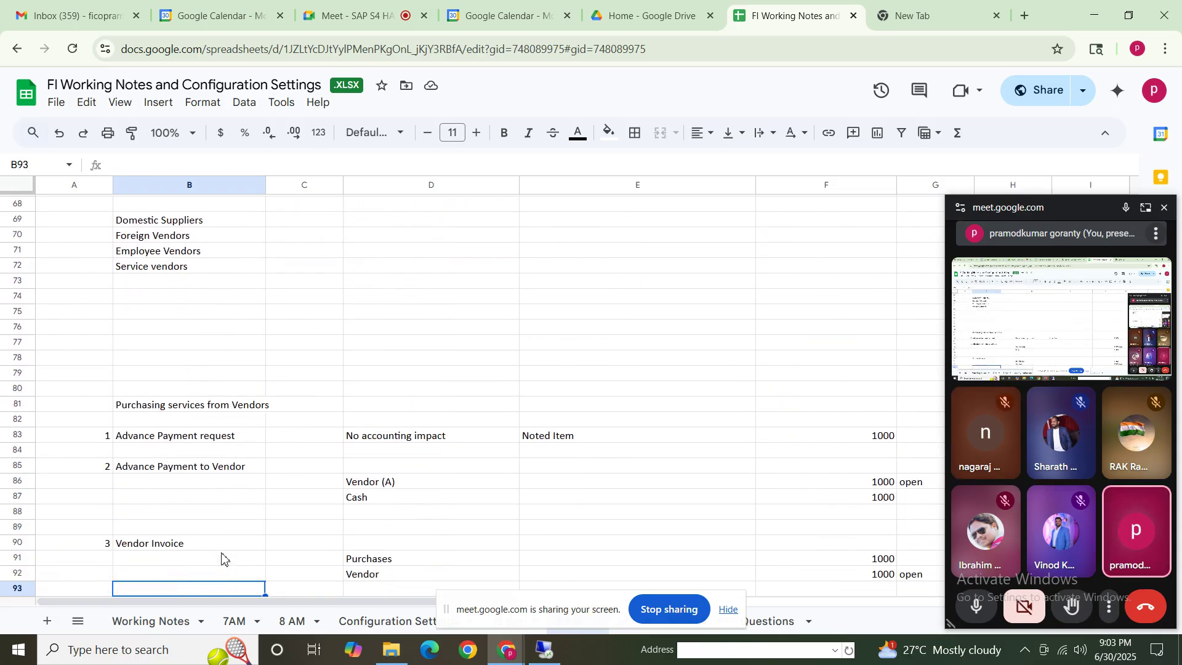
key(Down)
key(Down)
key(Down)
key(Down)
key(Down)
key(Down)
key(Down)
key(Down)
key(Down)
key(Down)
key(Down)
key(Down)
key(Down)
key(Down)
key(Down)
key(Down)
key(Down)
key(Down)
key(Down)
key(Down)
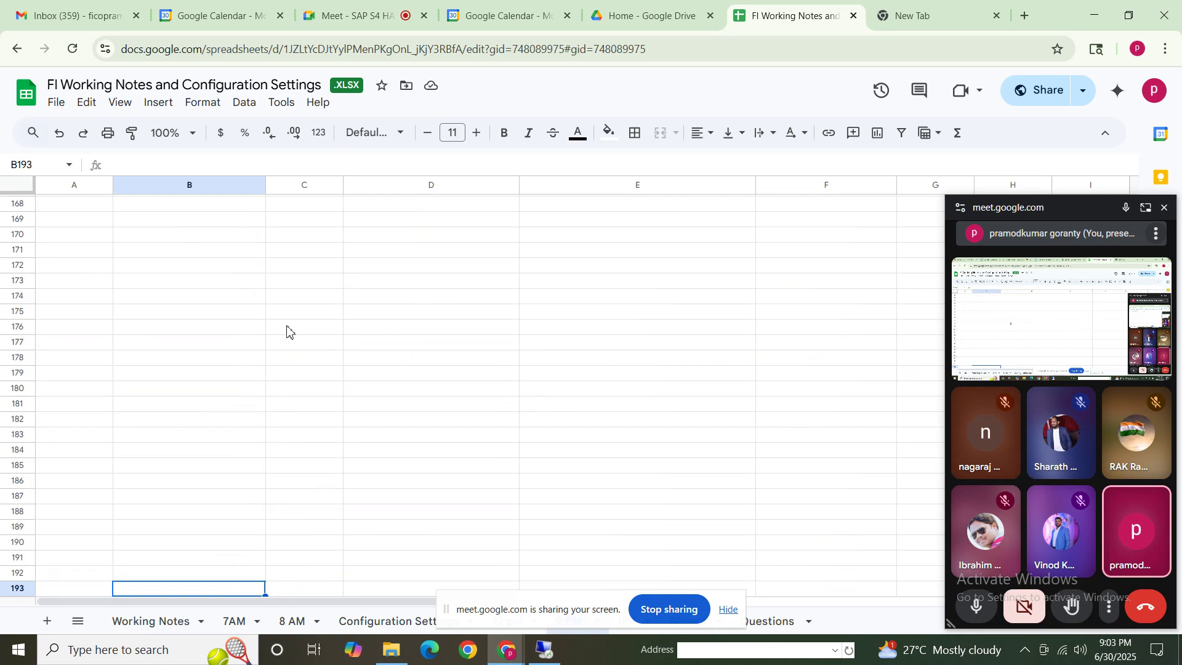
click(200, 251)
drag(1072, 211, 1072, 659)
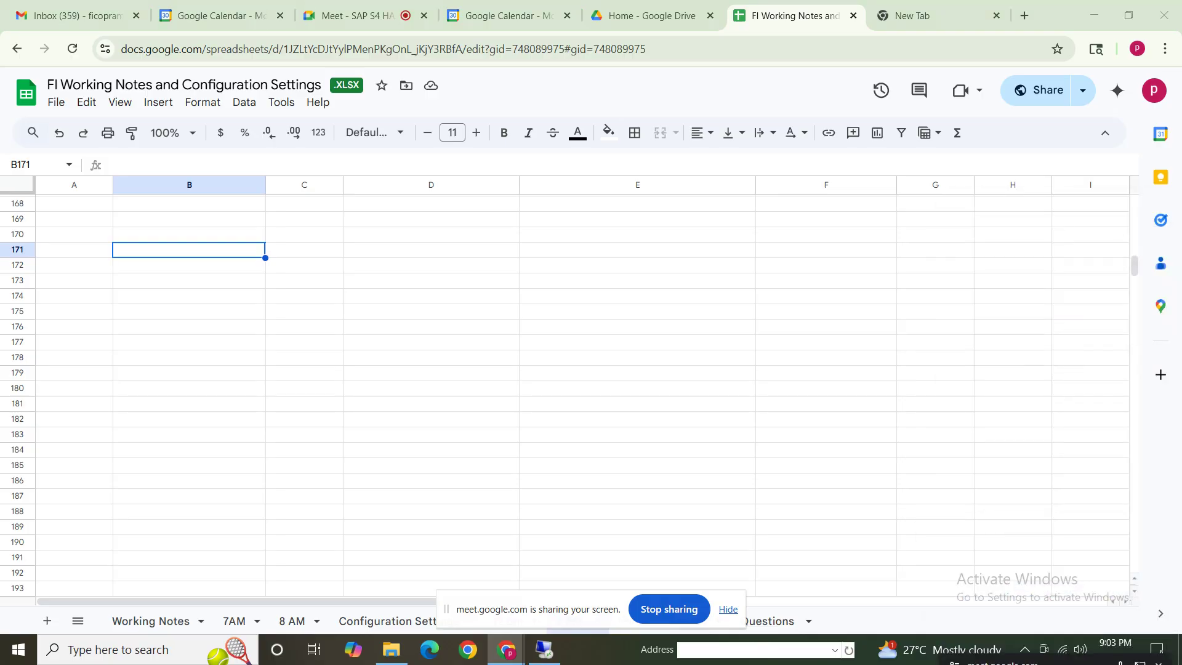
Step: Enter the heading "Accounts Receivable" in cell B171
text(A)
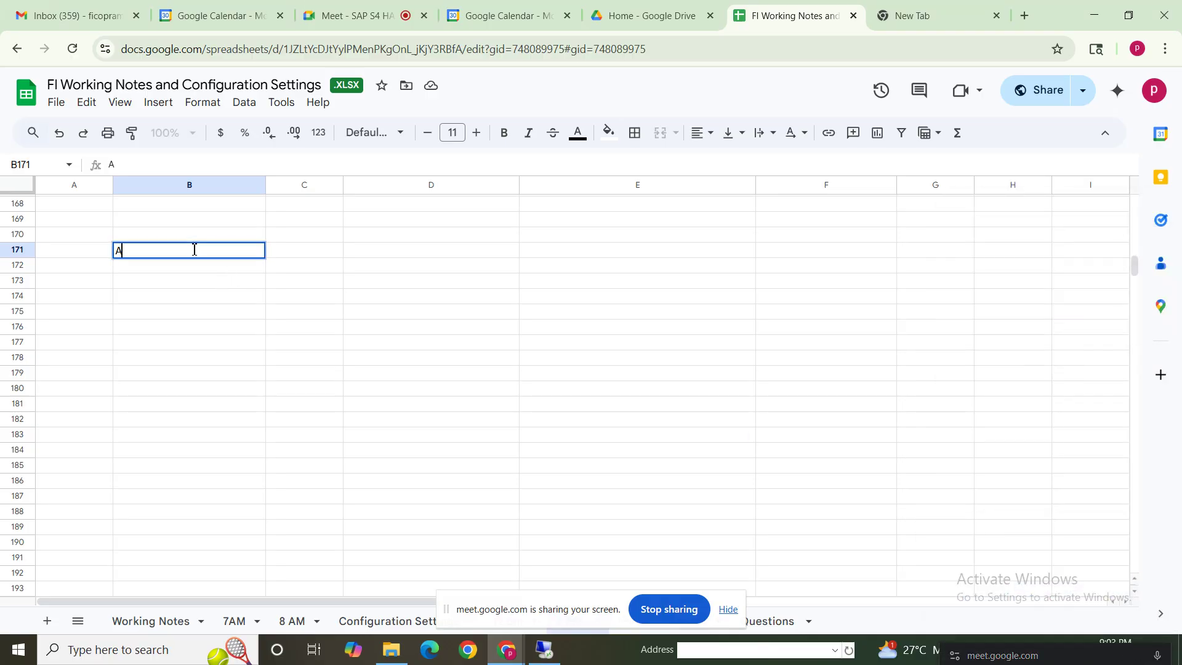
text(ccounts Receivable)
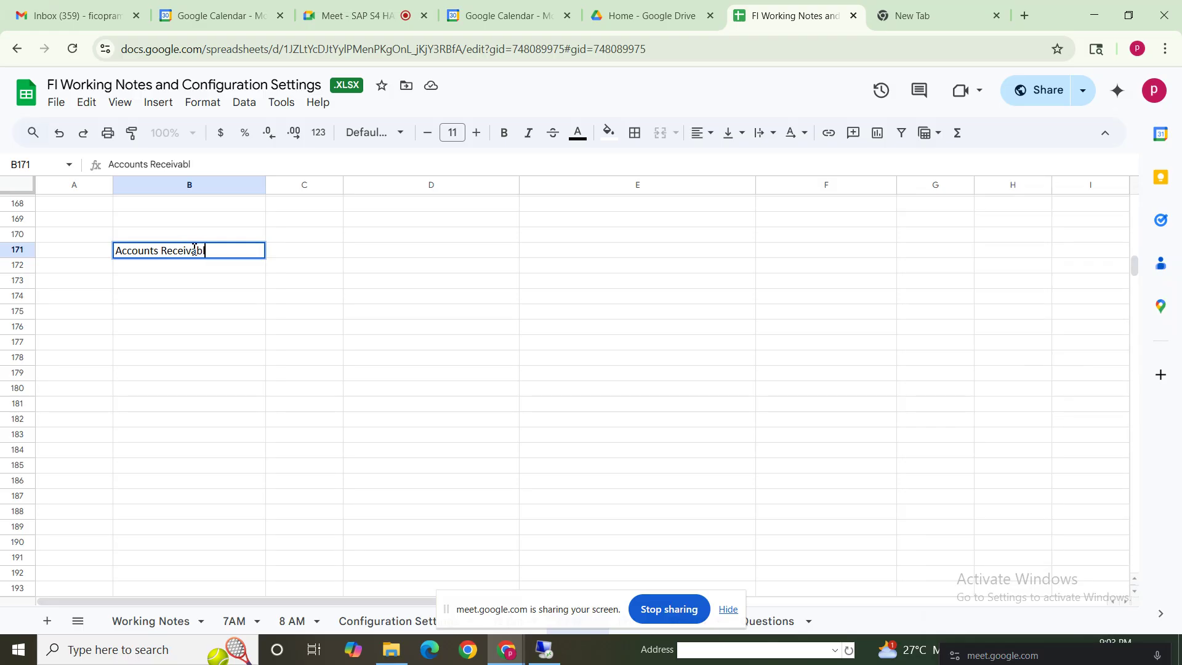
click(213, 328)
click(167, 252)
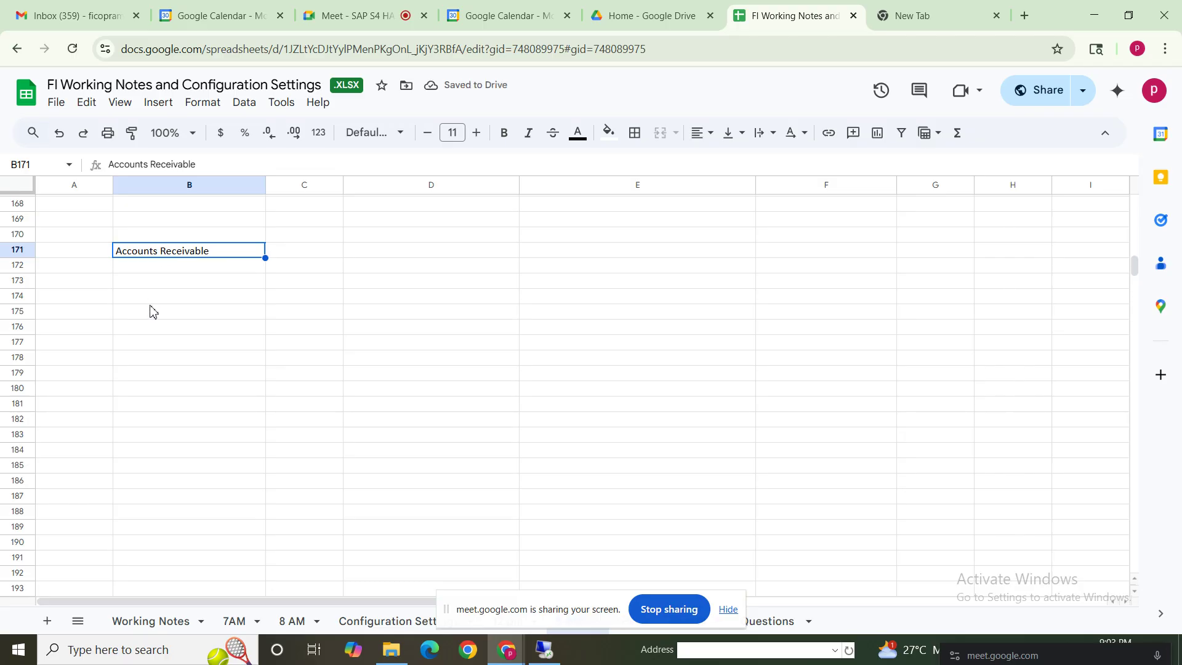
Step: Enter "Sub Ledger for GL" in cell D171 on the Accounts Receivable row
click(377, 255)
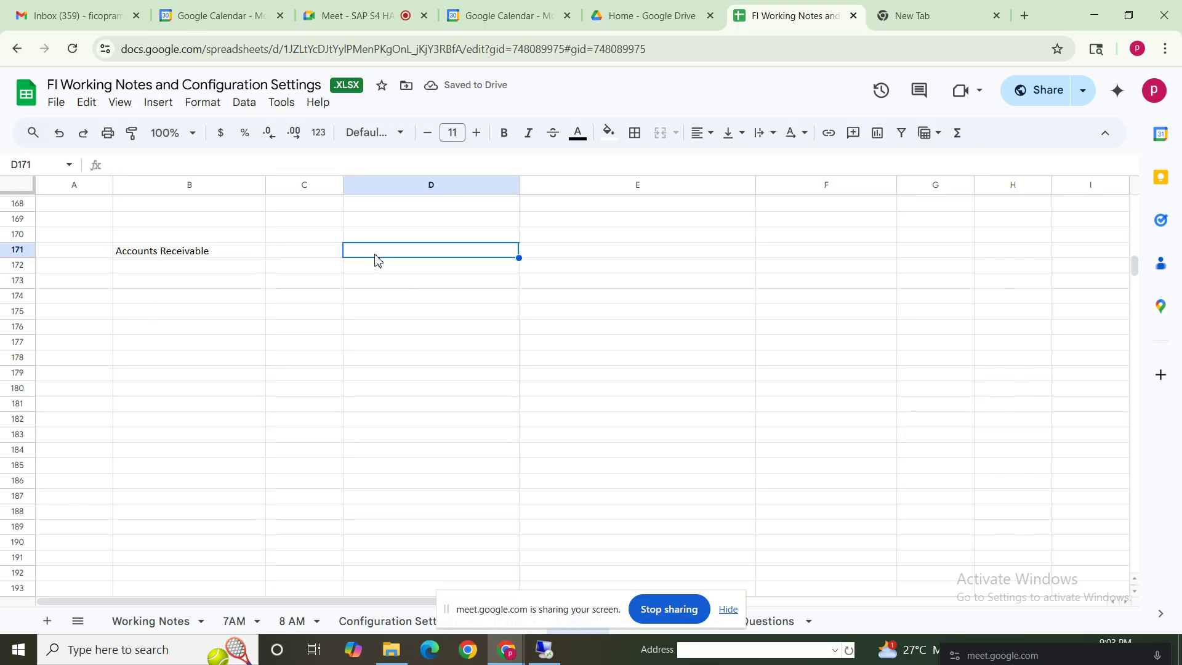
text(Sub Le)
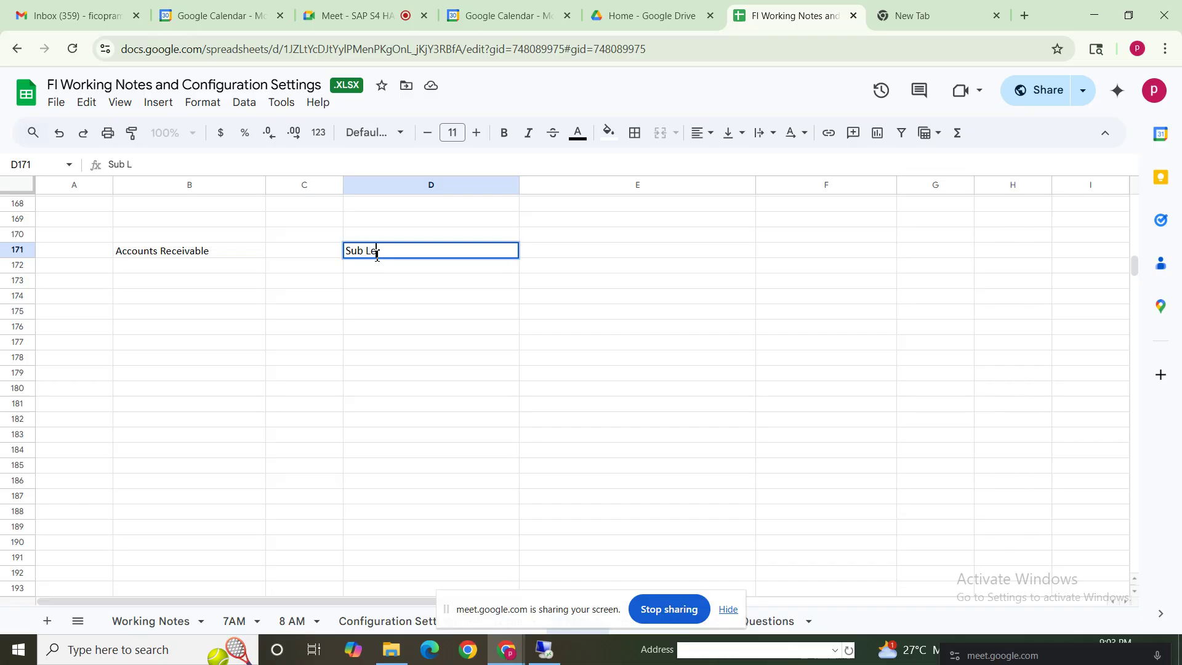
text(dger for GL)
click(161, 254)
click(392, 251)
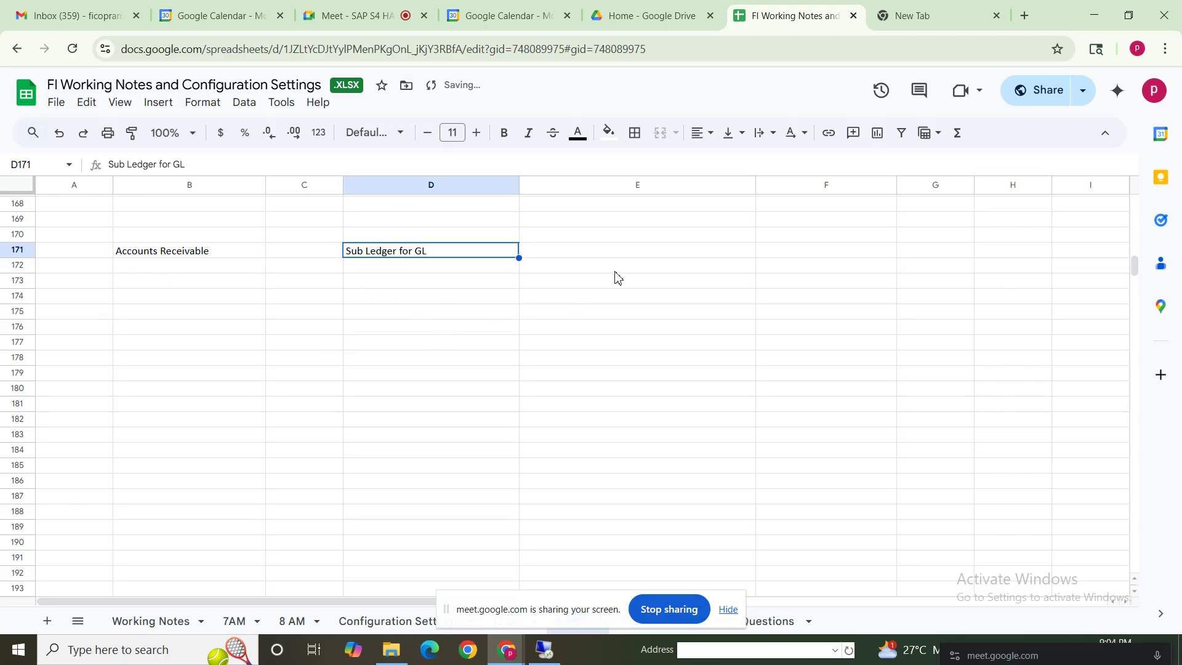
click(571, 256)
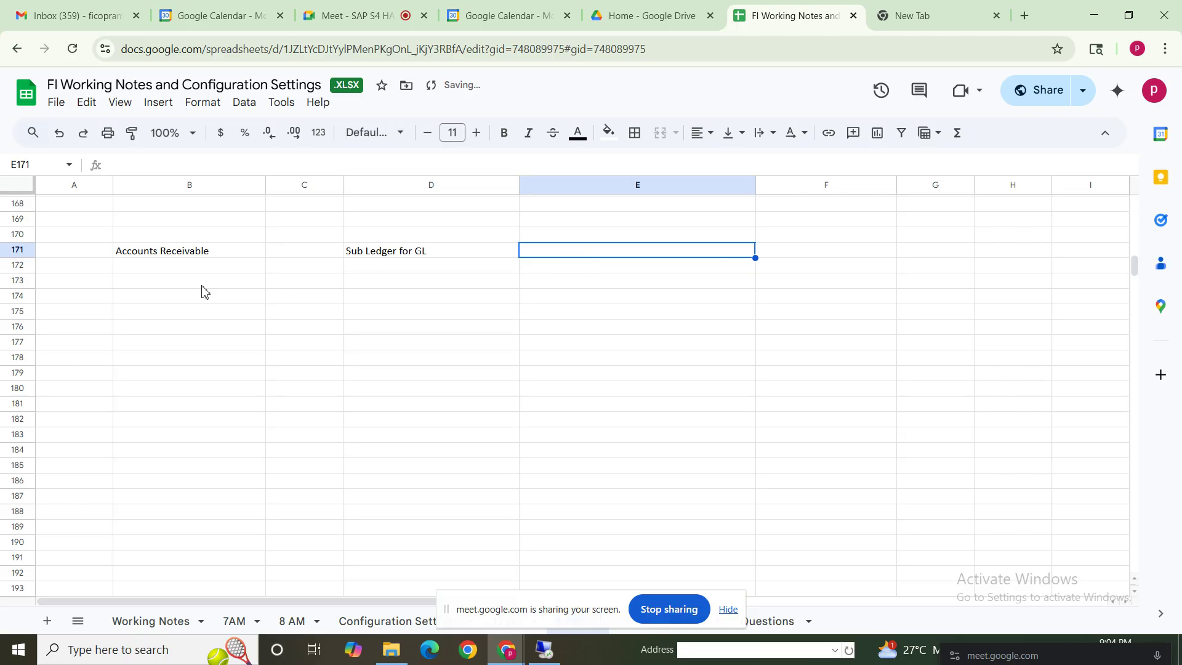
Step: Enter the first numbered point, "1) Reconciliation account for AR", in cell B173
click(167, 283)
text(1) Re)
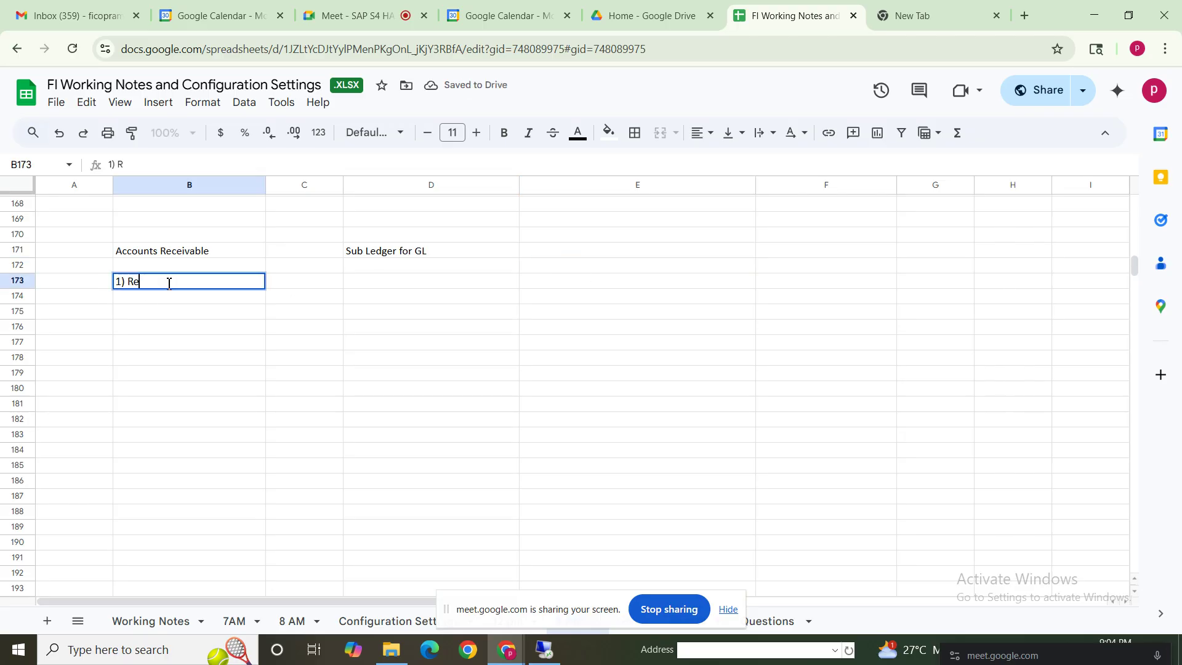
text(conciliation )
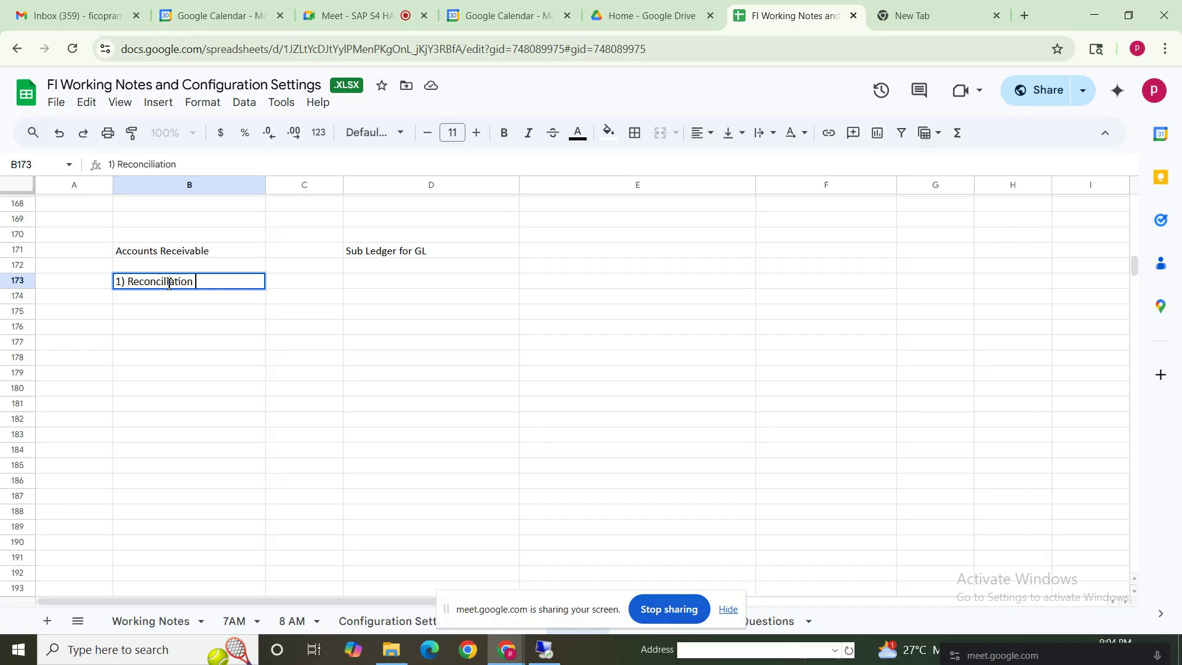
text(acconunt for AR)
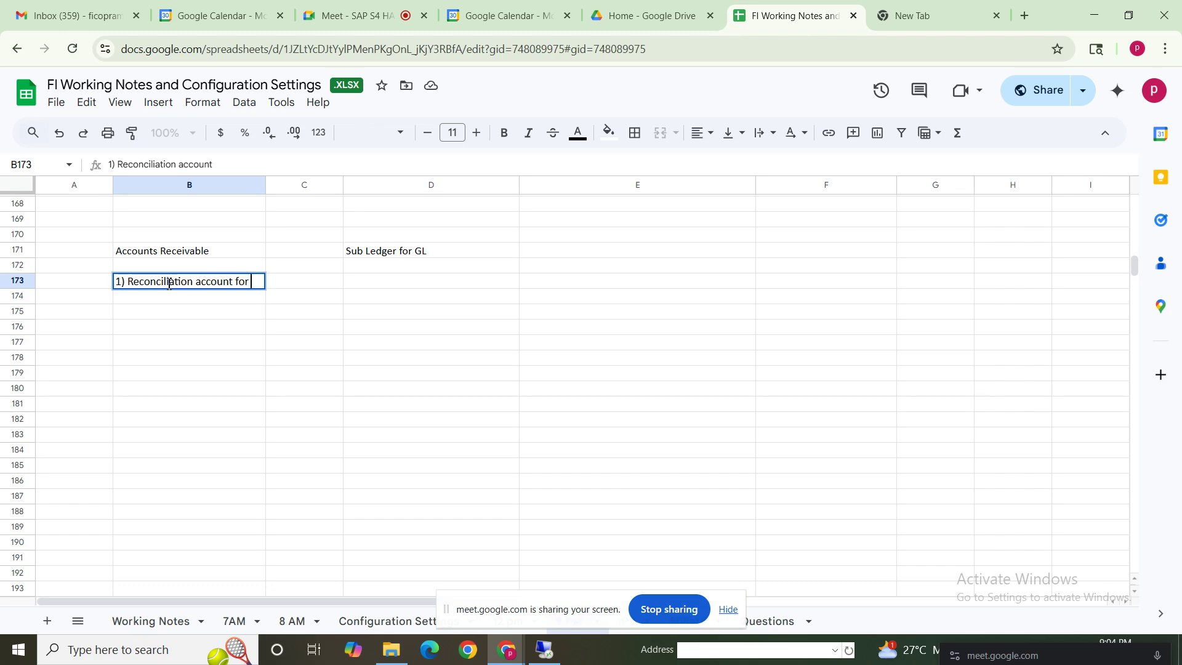
click(206, 359)
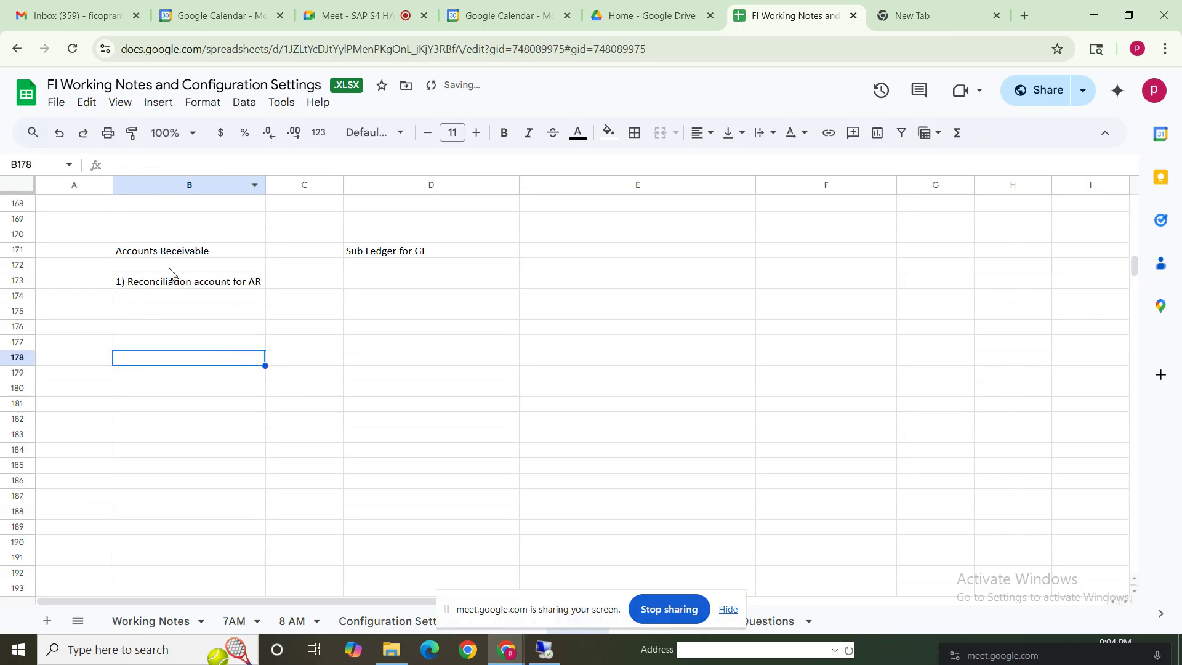
click(208, 259)
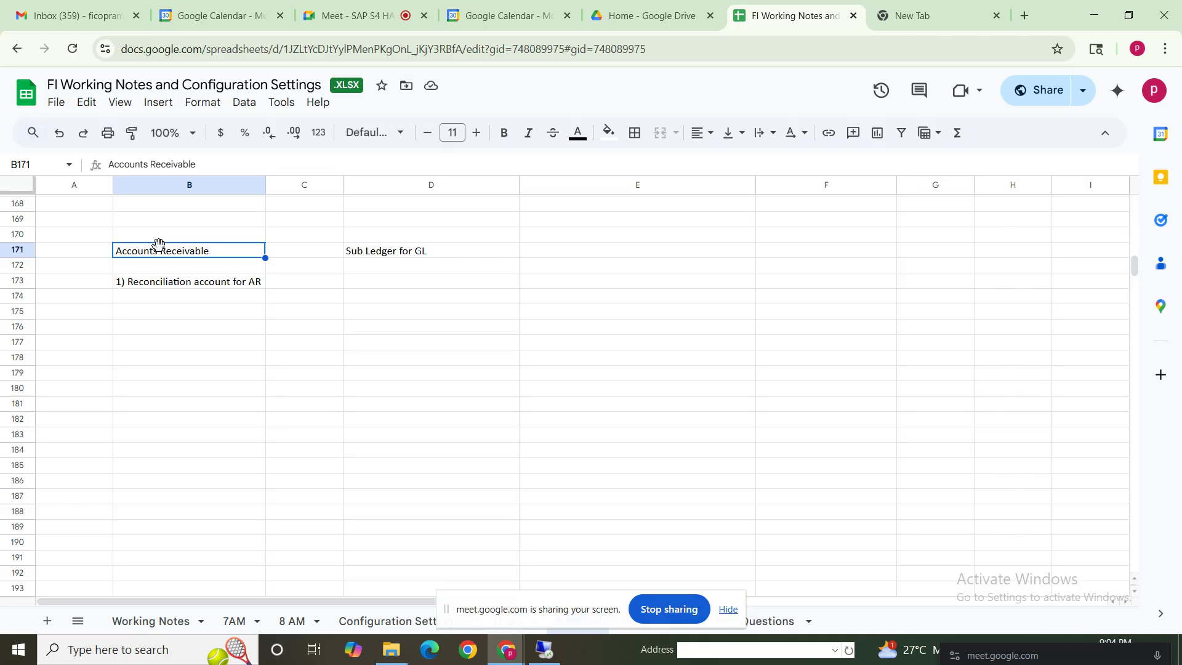
click(165, 284)
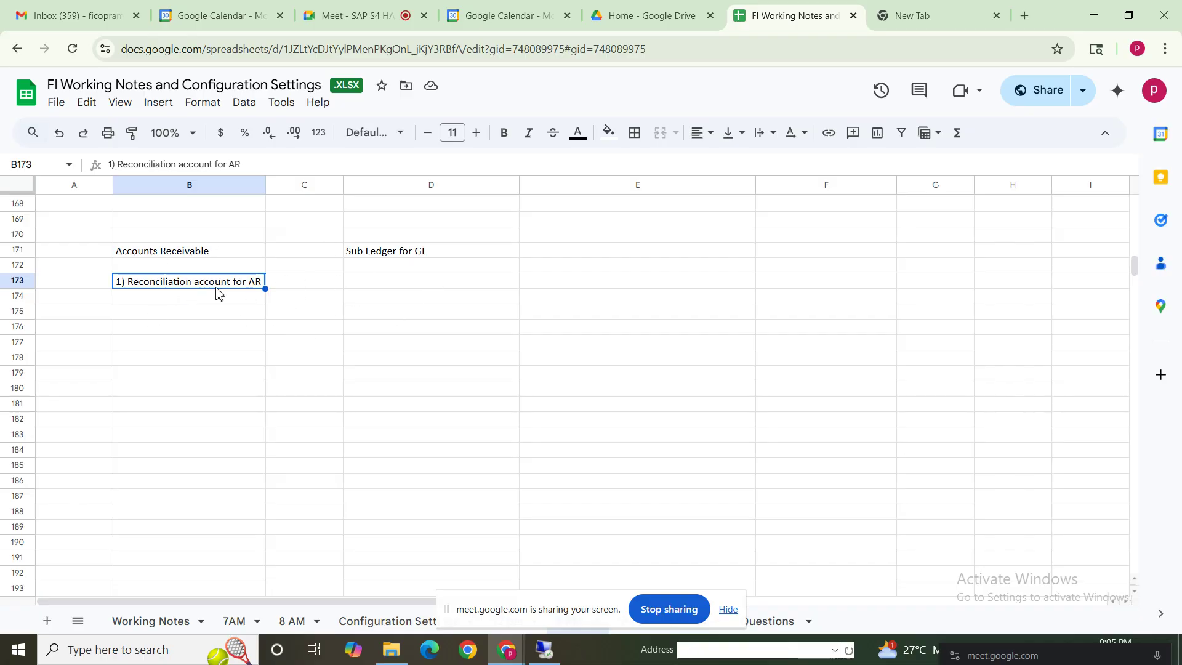
click(369, 252)
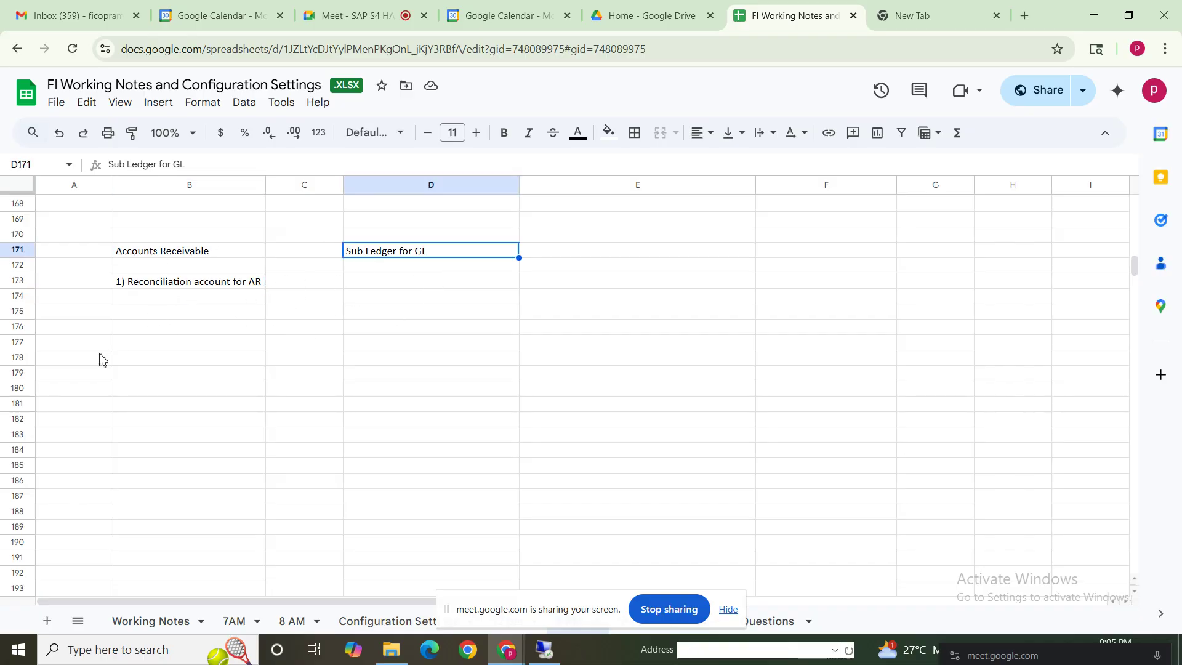
Step: Enter the second numbered point, "2) data", in cell B174
click(135, 306)
text(2) )
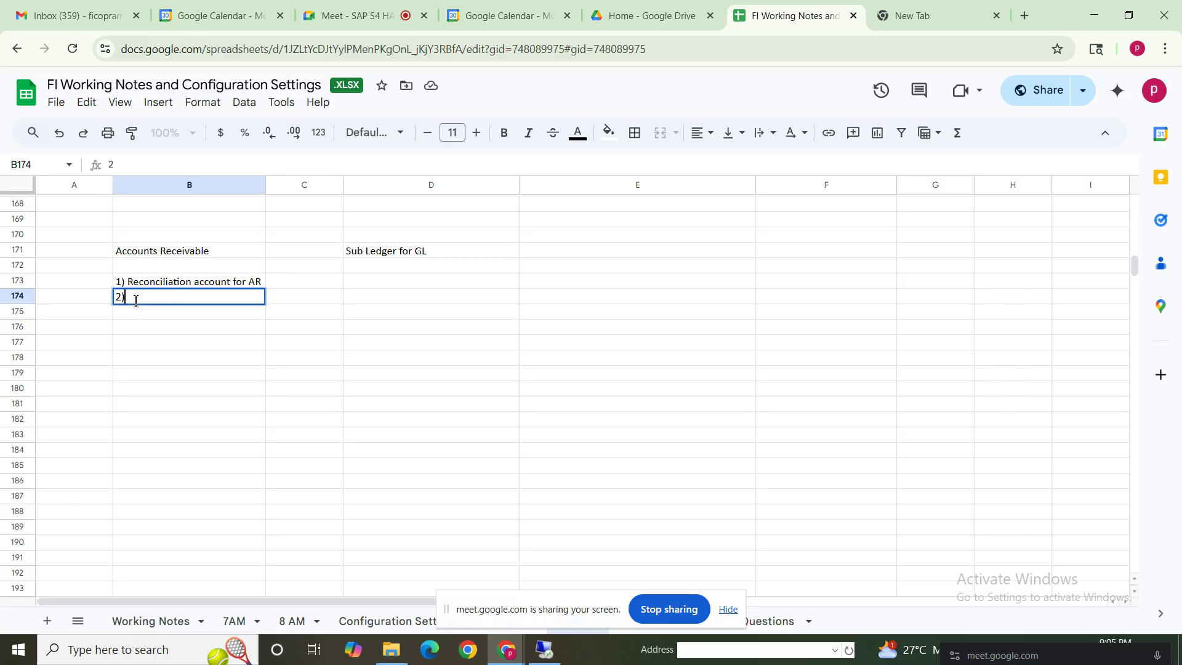
text(data)
Step: Add the column headings "General Data", "Company Code" and "Sales Data" in cells C176, D176 and E176
click(288, 333)
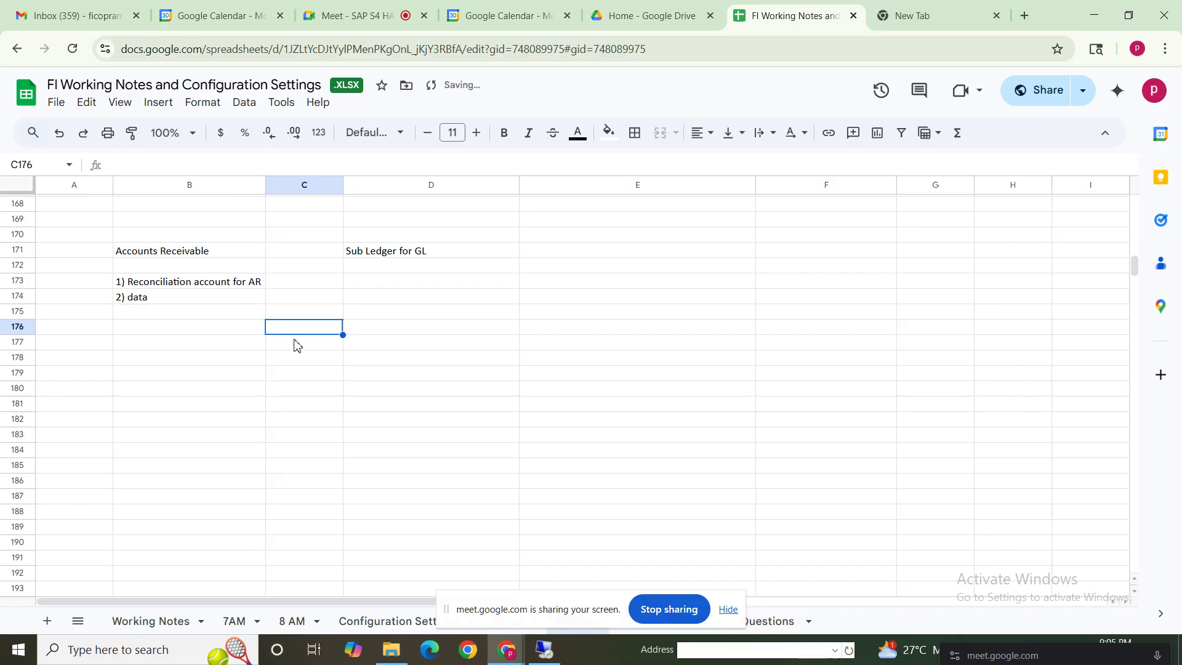
text(General )
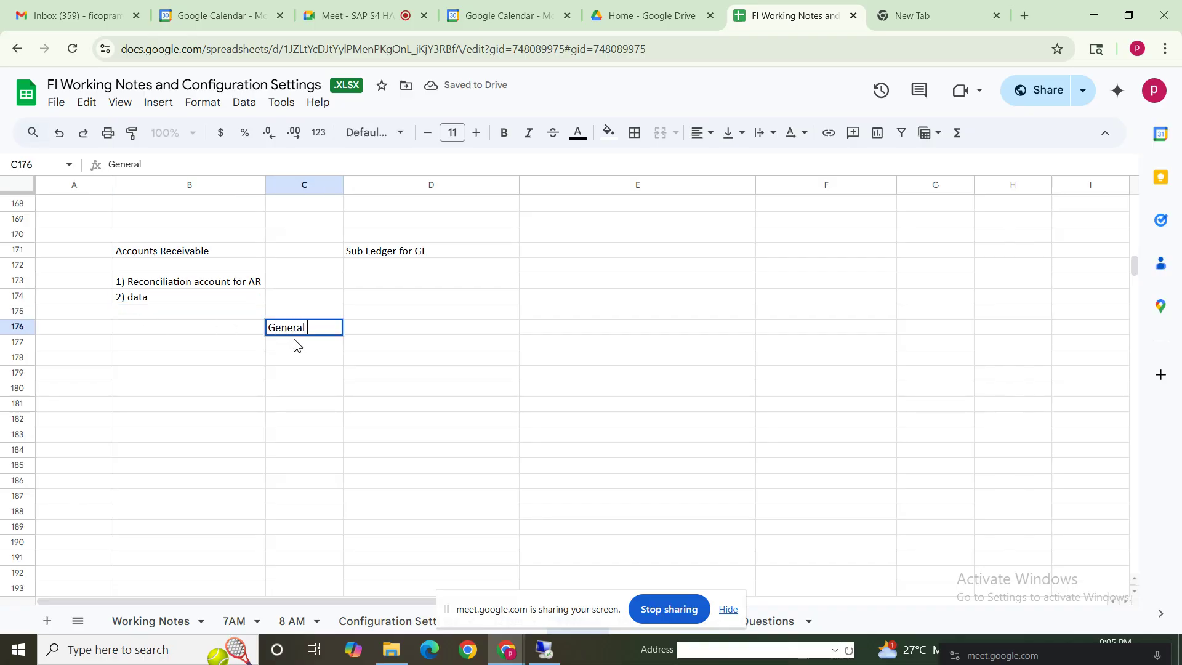
text(Data)
click(432, 330)
text(Com)
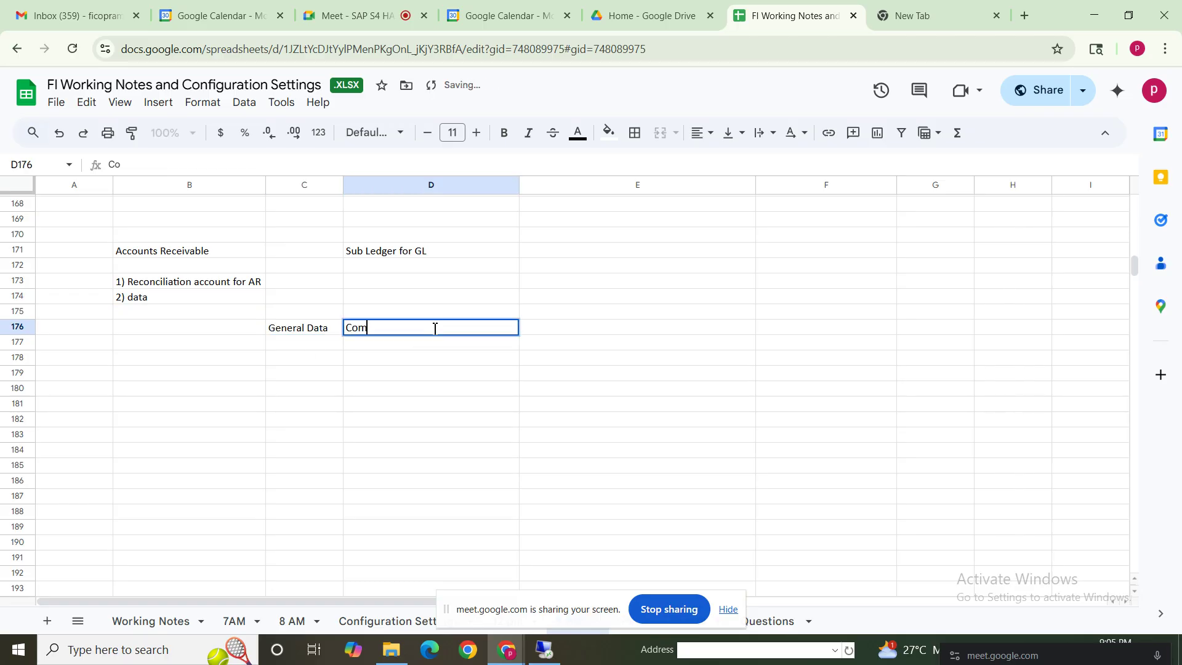
text(pany Code)
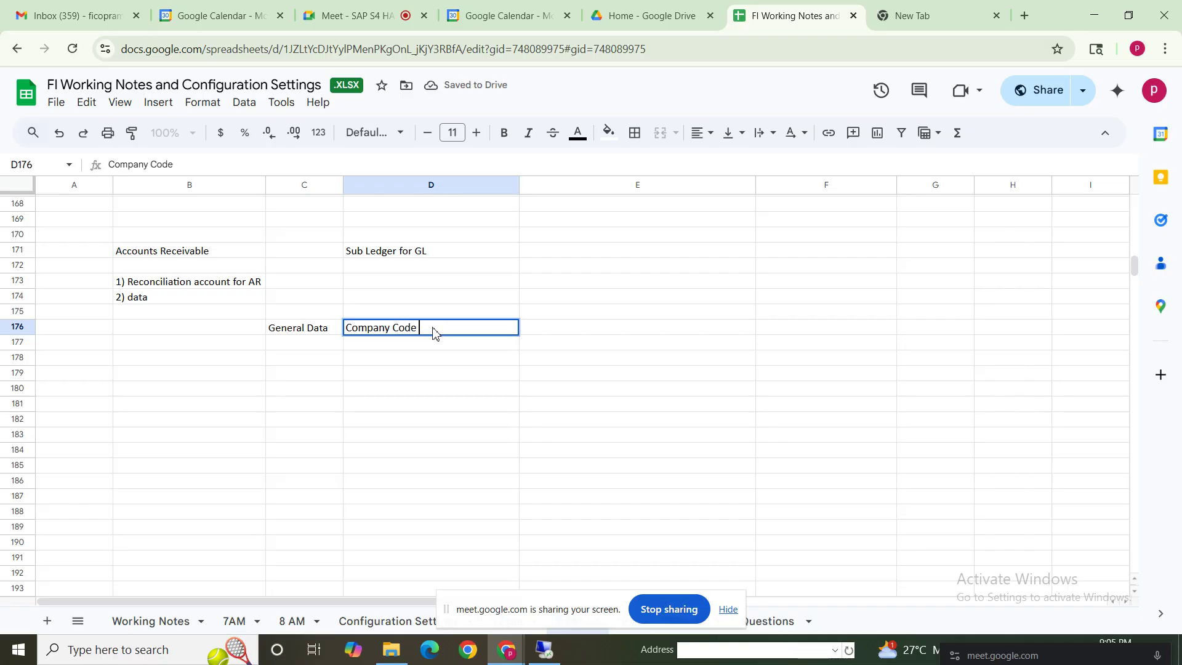
key(Tab)
text(Sa)
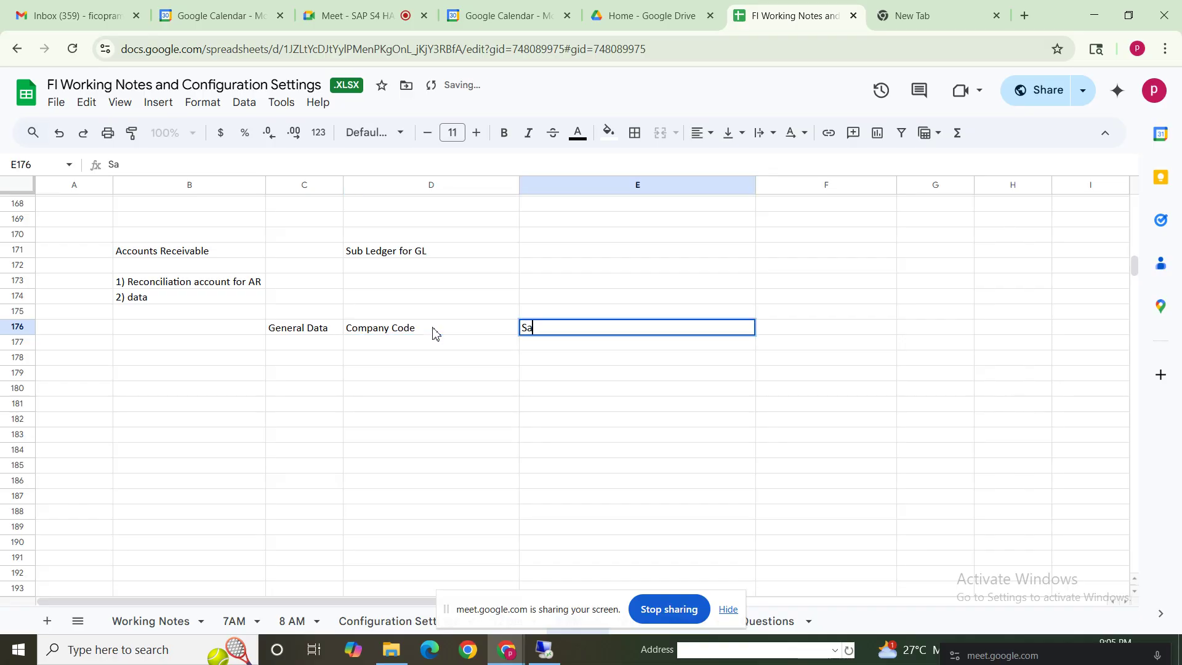
text(les Data)
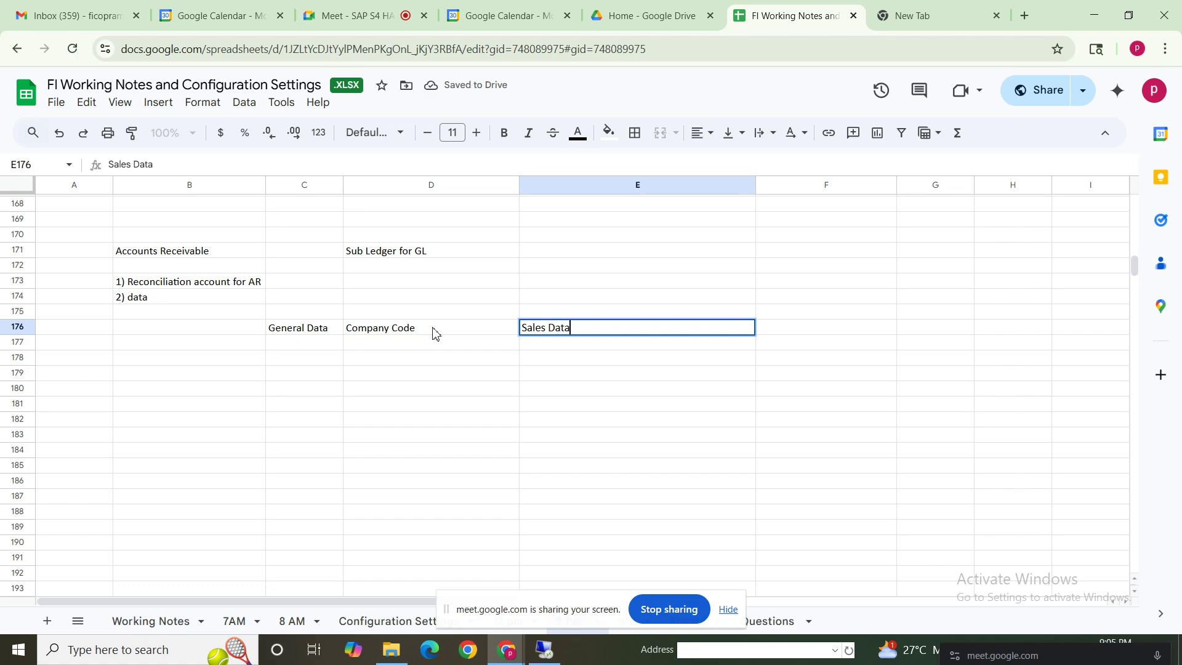
click(526, 385)
Step: Extend the Sales Data heading in E176 to read "Sales Data (FISD)"
click(553, 332)
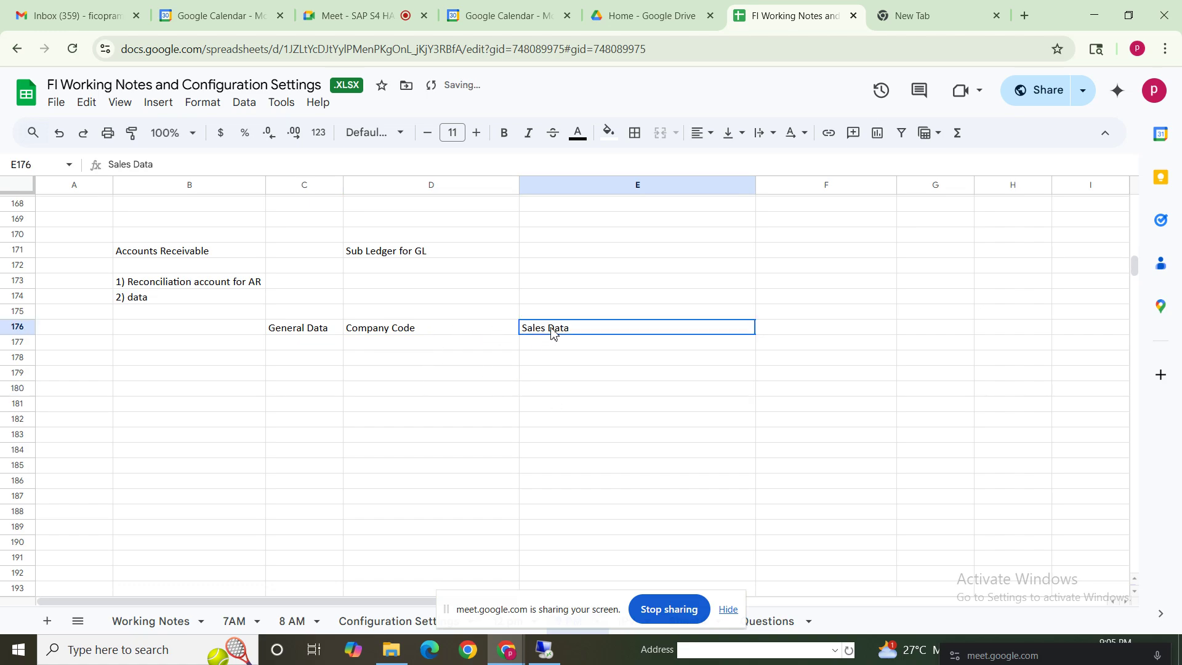
double_click(631, 330)
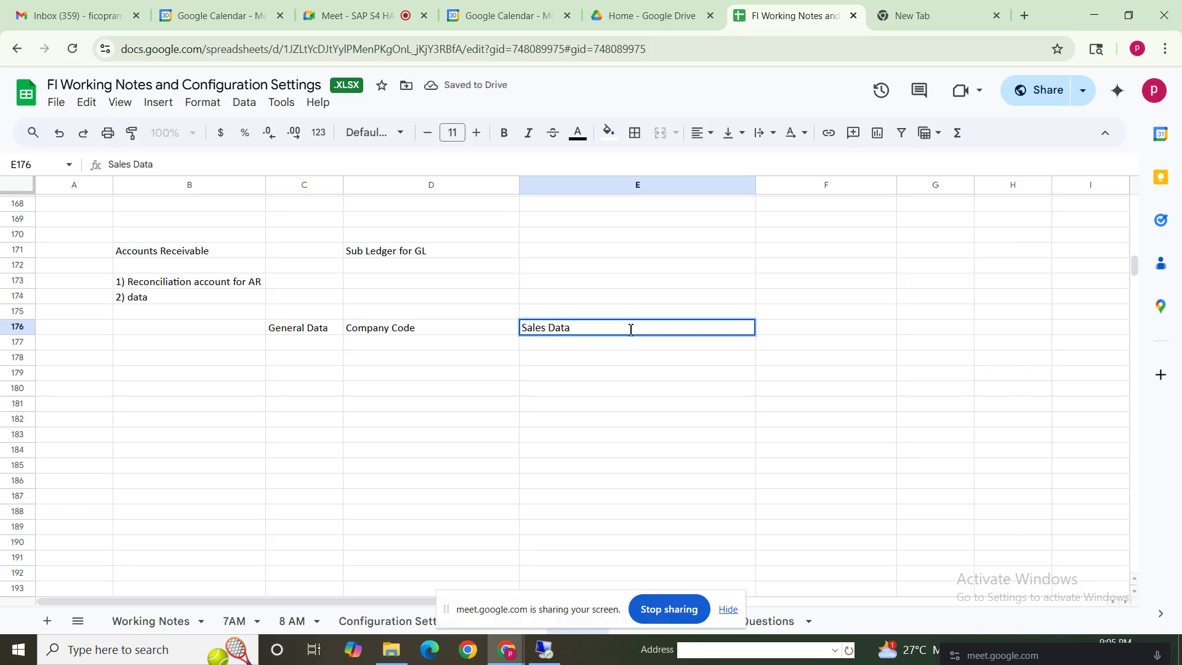
text((FISD)
scroll(611, 422, down, 1)
click(611, 422)
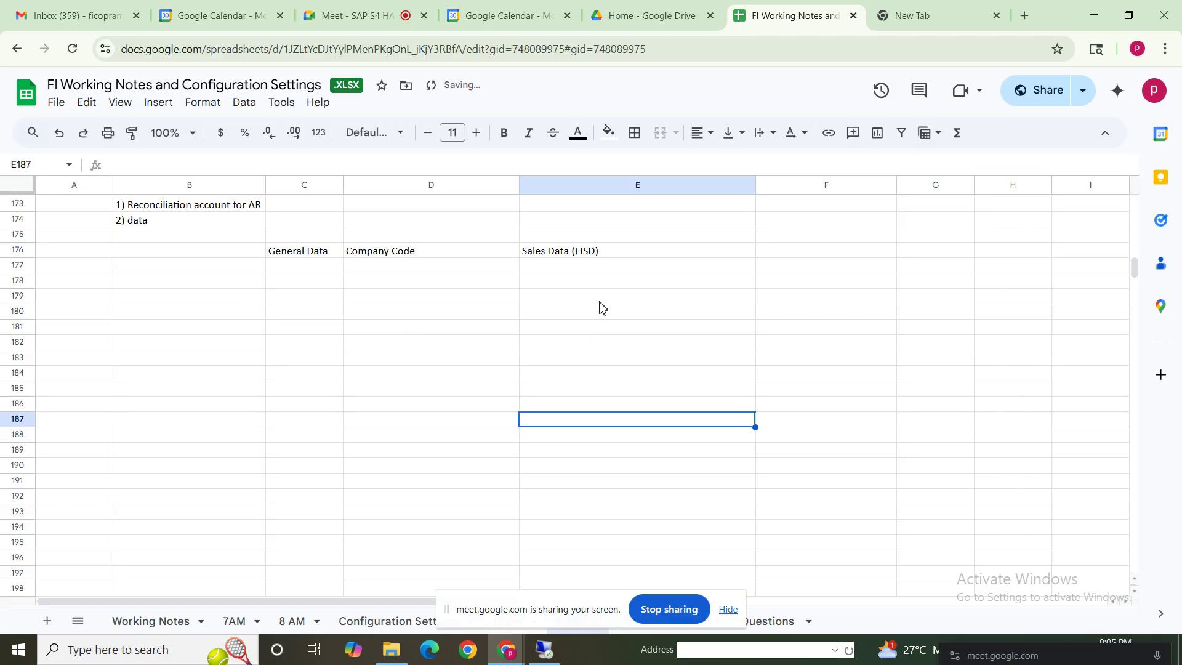
click(570, 253)
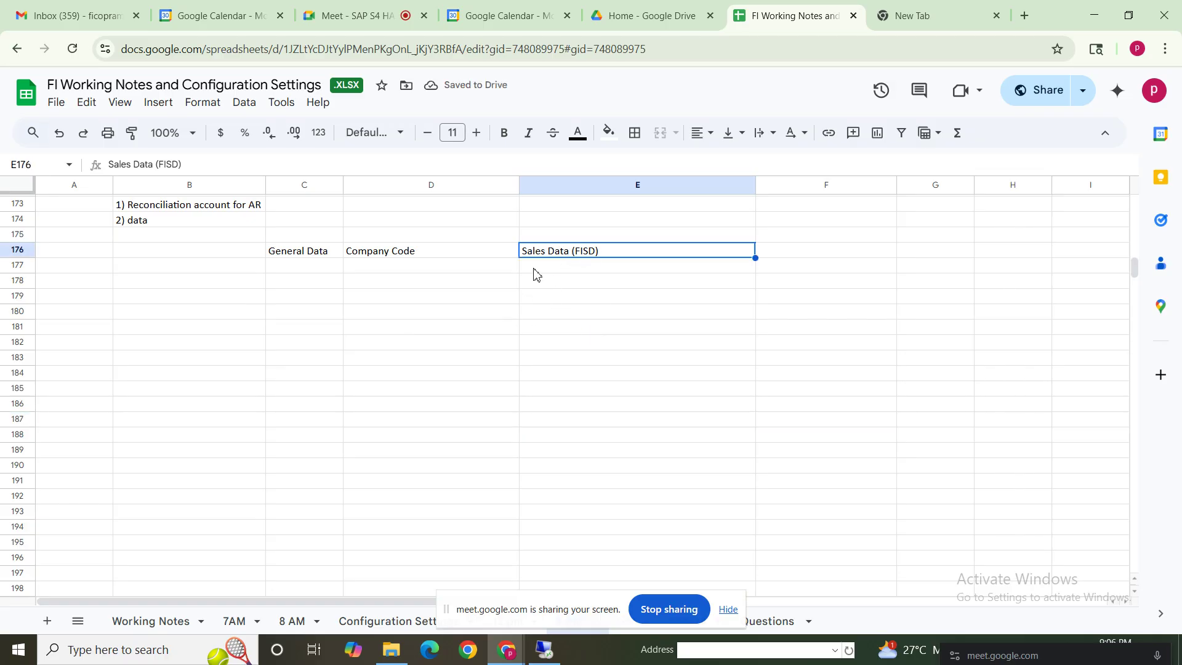
Step: Enter "Name , address and so on" in cell C177 under the General Data heading
drag(306, 255, 431, 291)
click(313, 268)
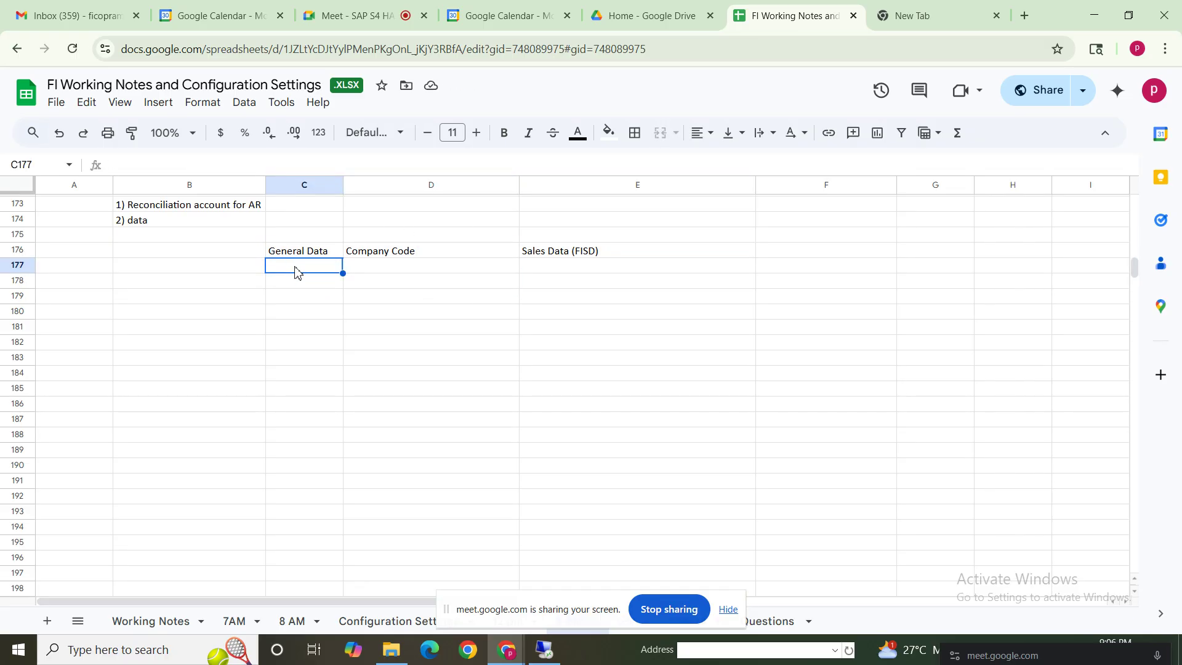
text(Nam)
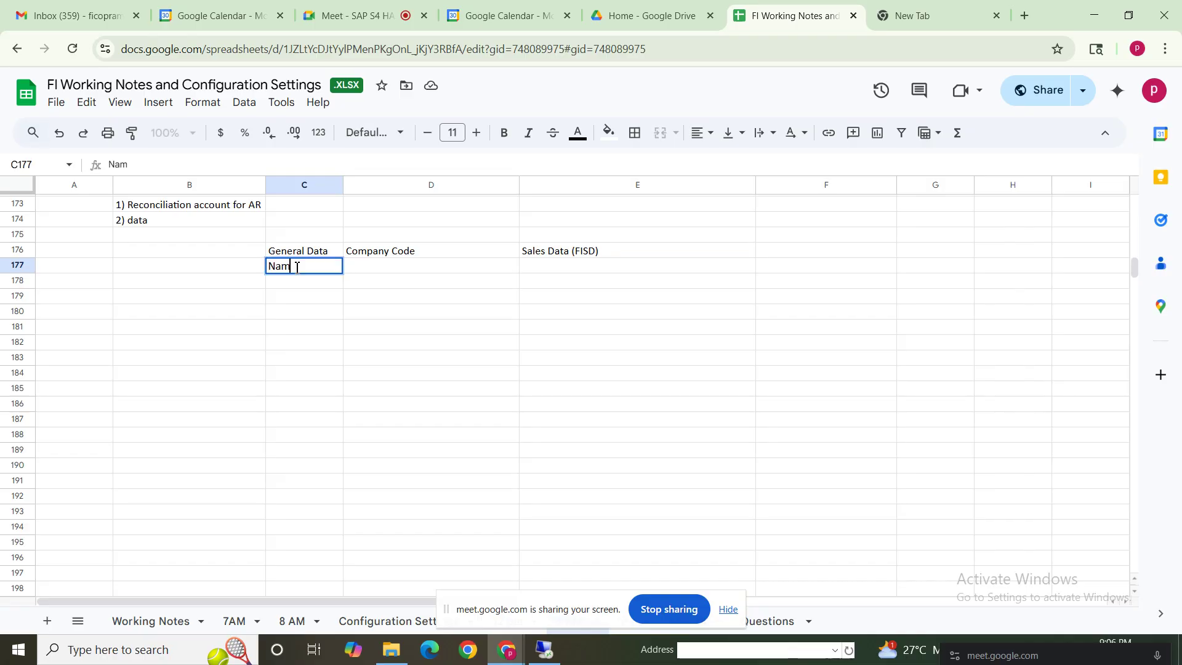
text(e , address )
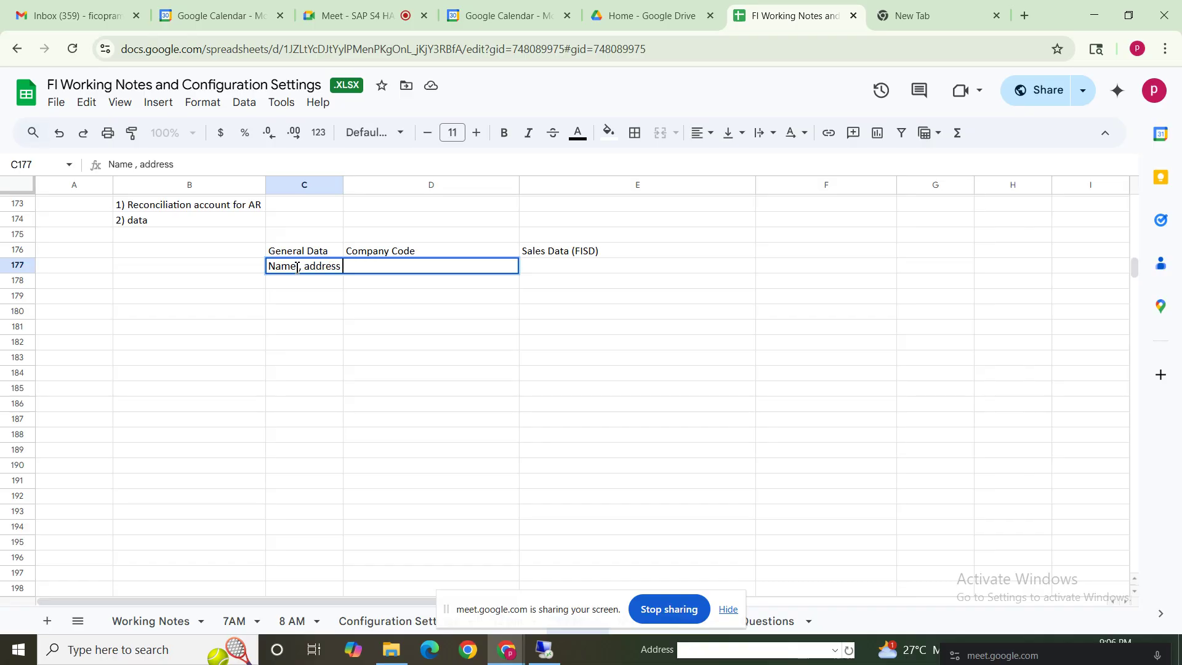
text(and so)
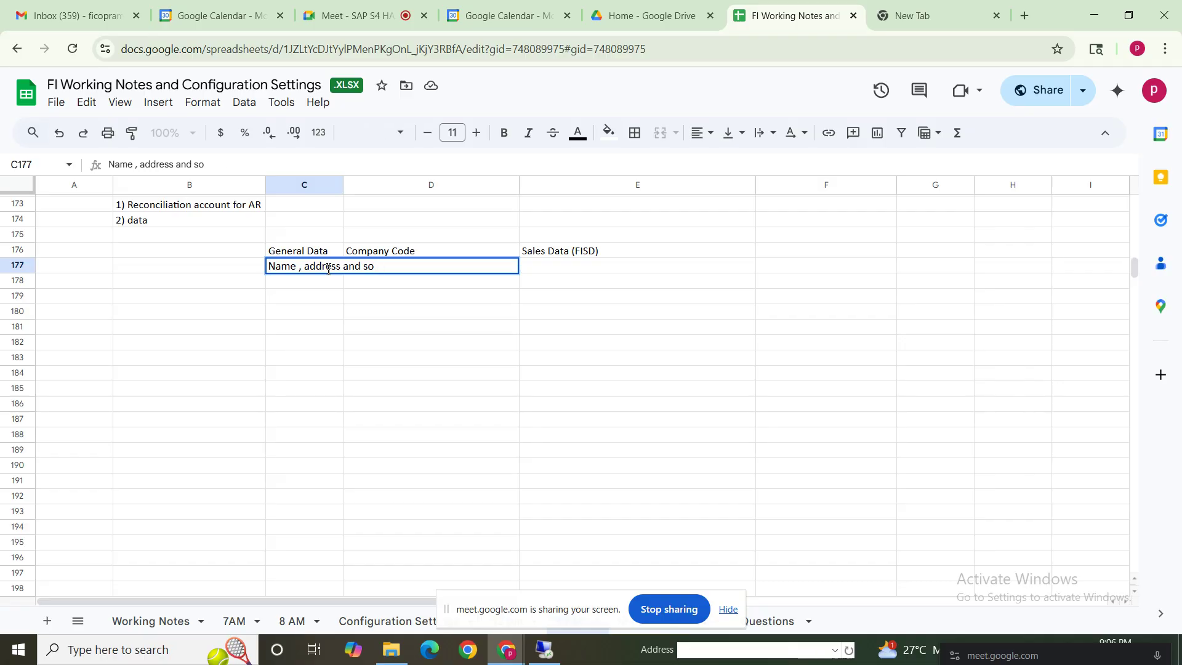
text(n  on)
click(484, 346)
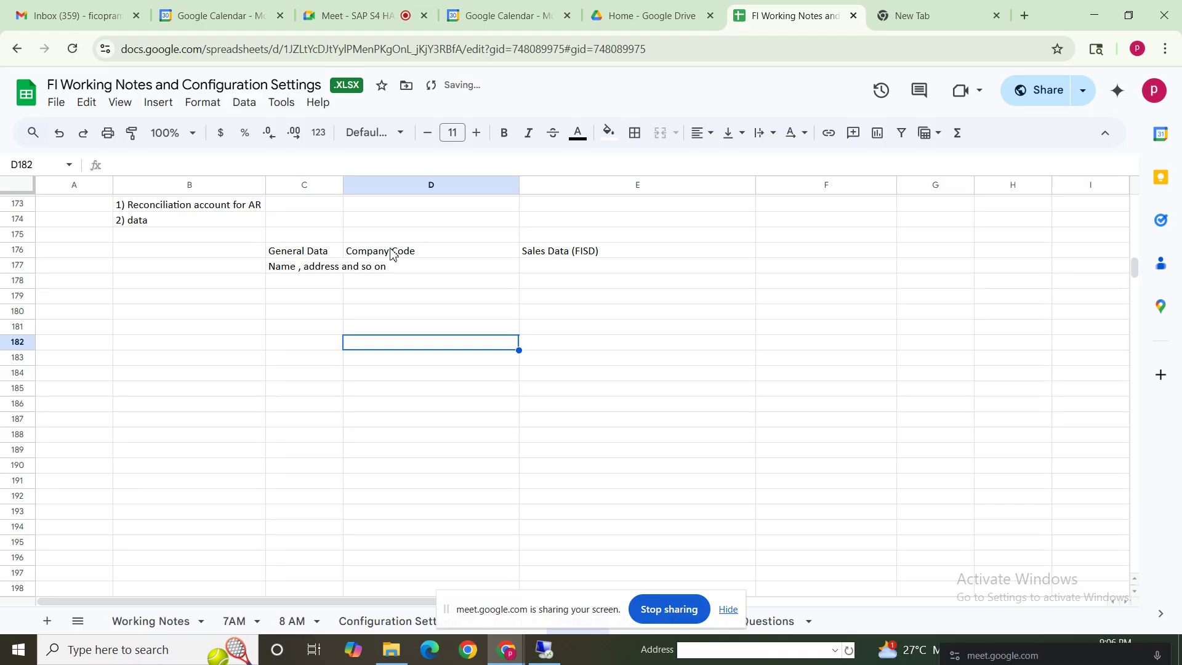
Step: Enter "Payment terms , Payment method" in cell D179 of the Company Code column
click(391, 253)
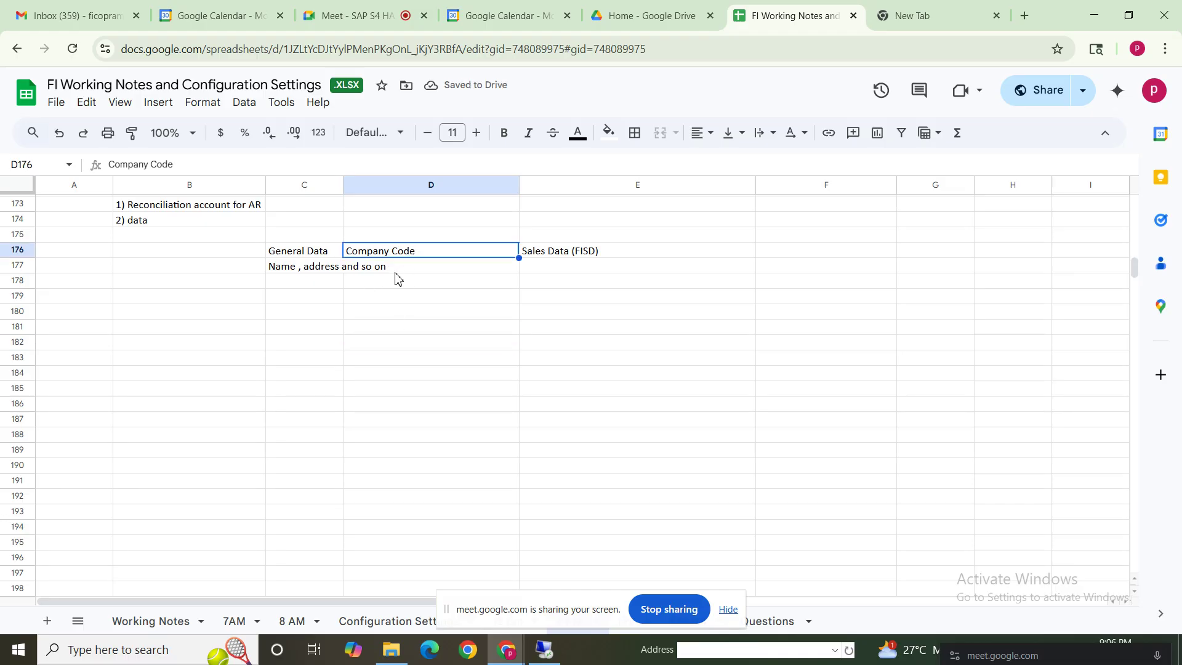
click(391, 301)
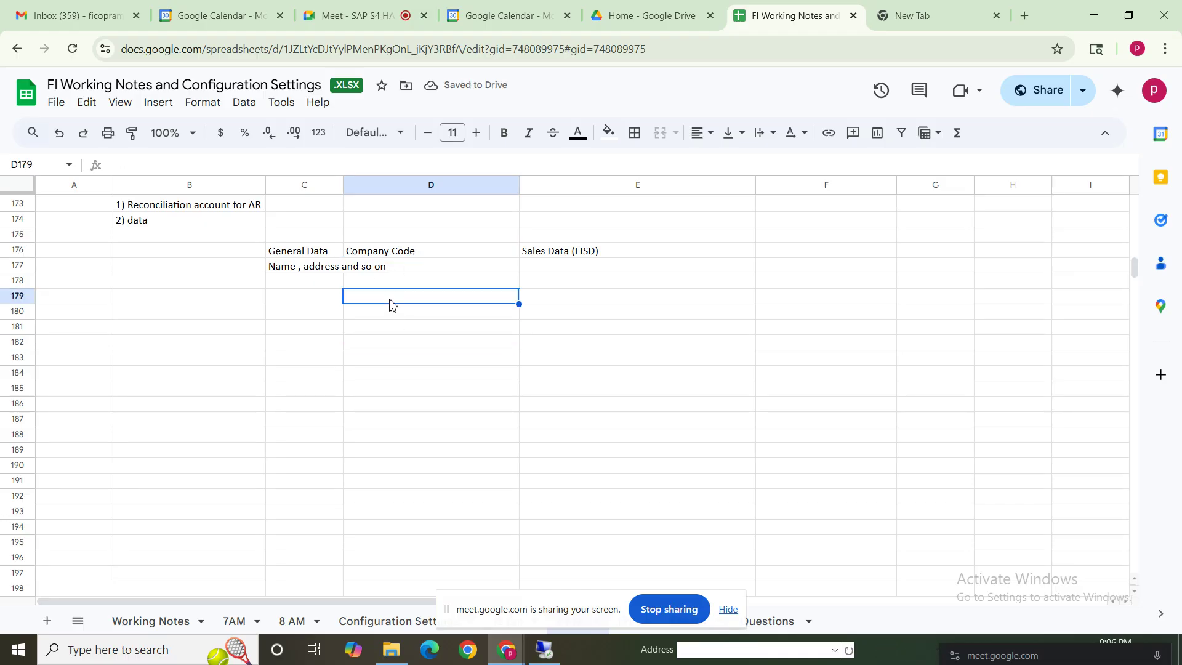
text(Payment)
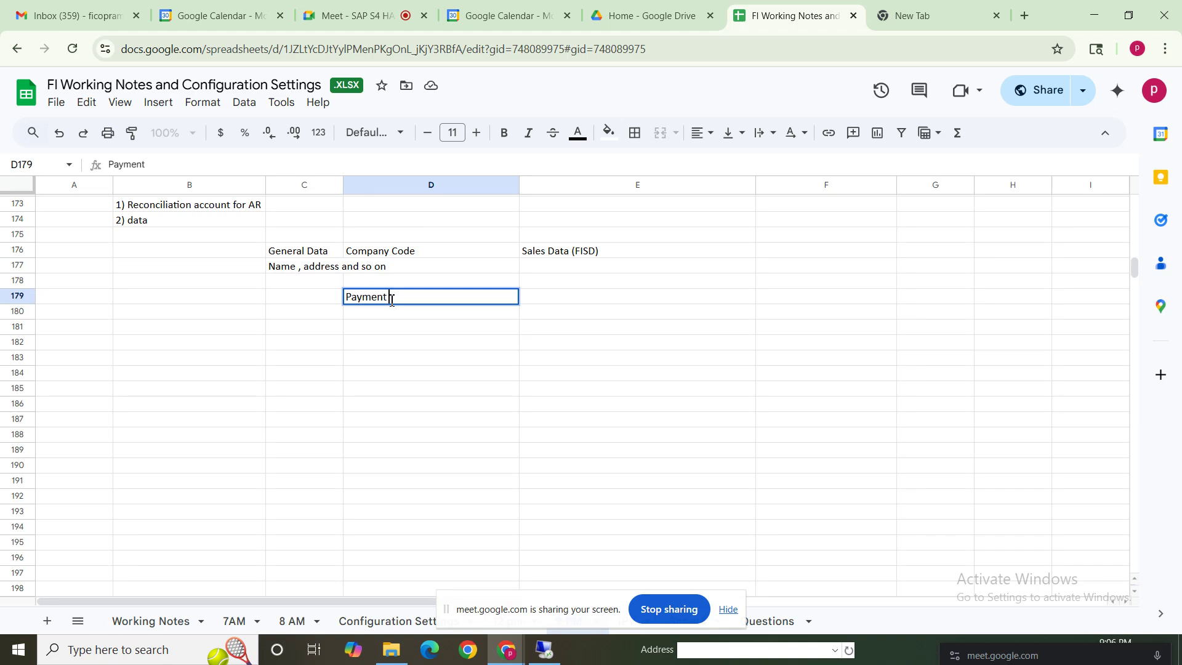
text( terms , Payment method)
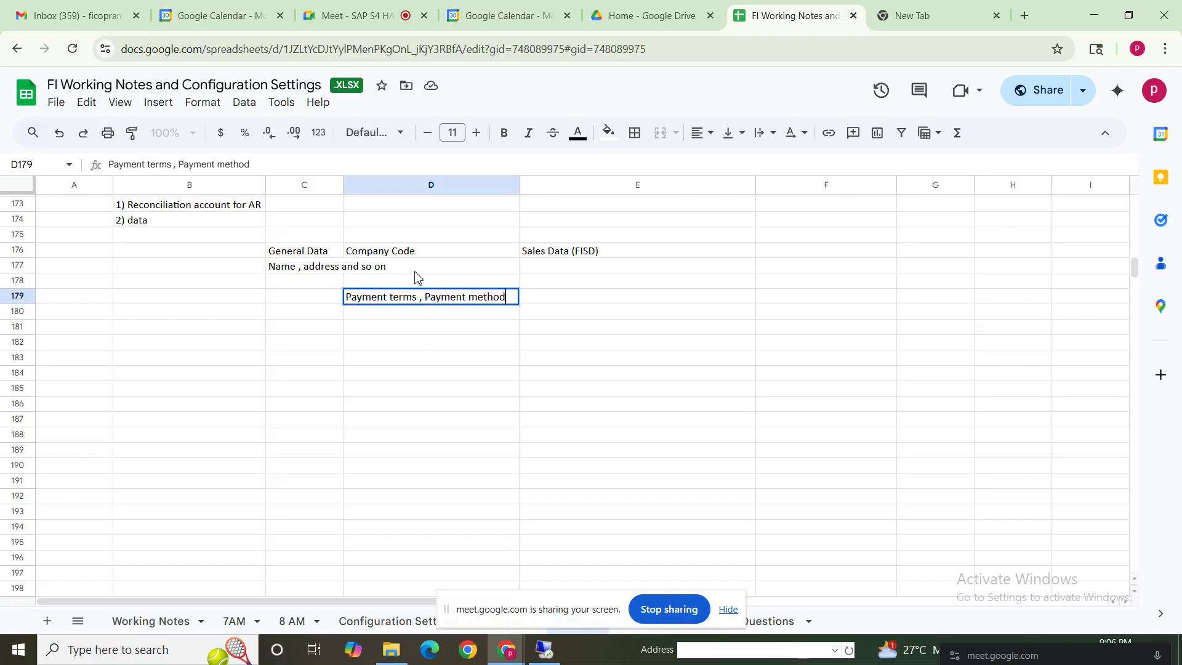
key(Return)
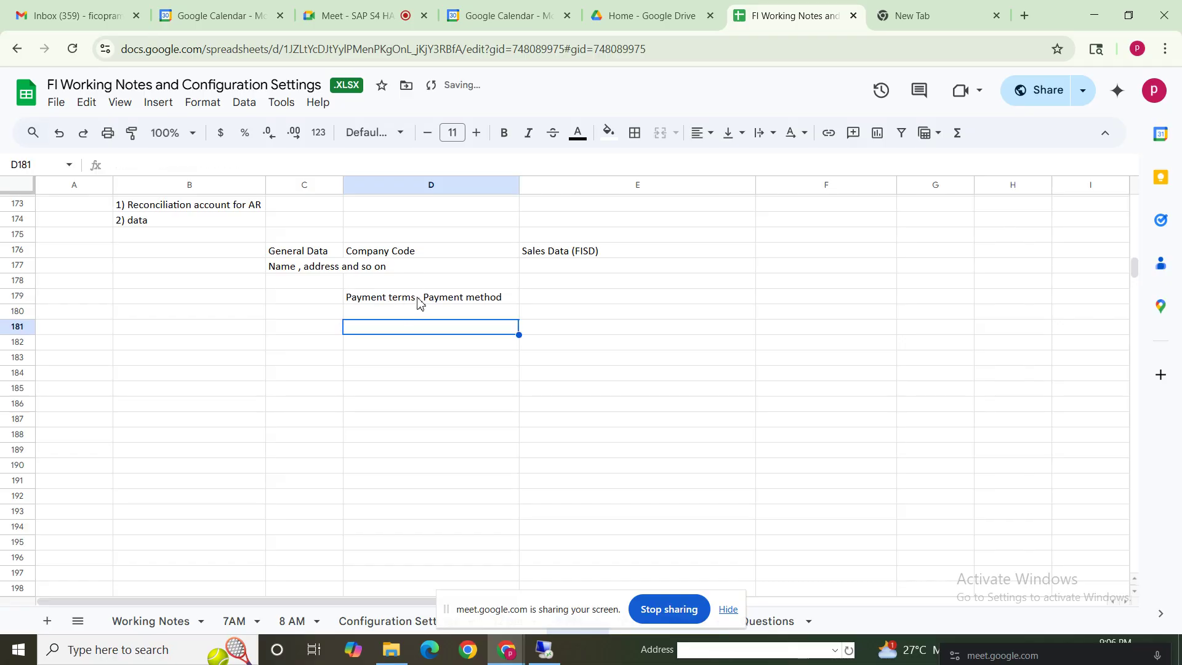
key(Up)
key(Up)
key(Up)
key(Up)
click(405, 299)
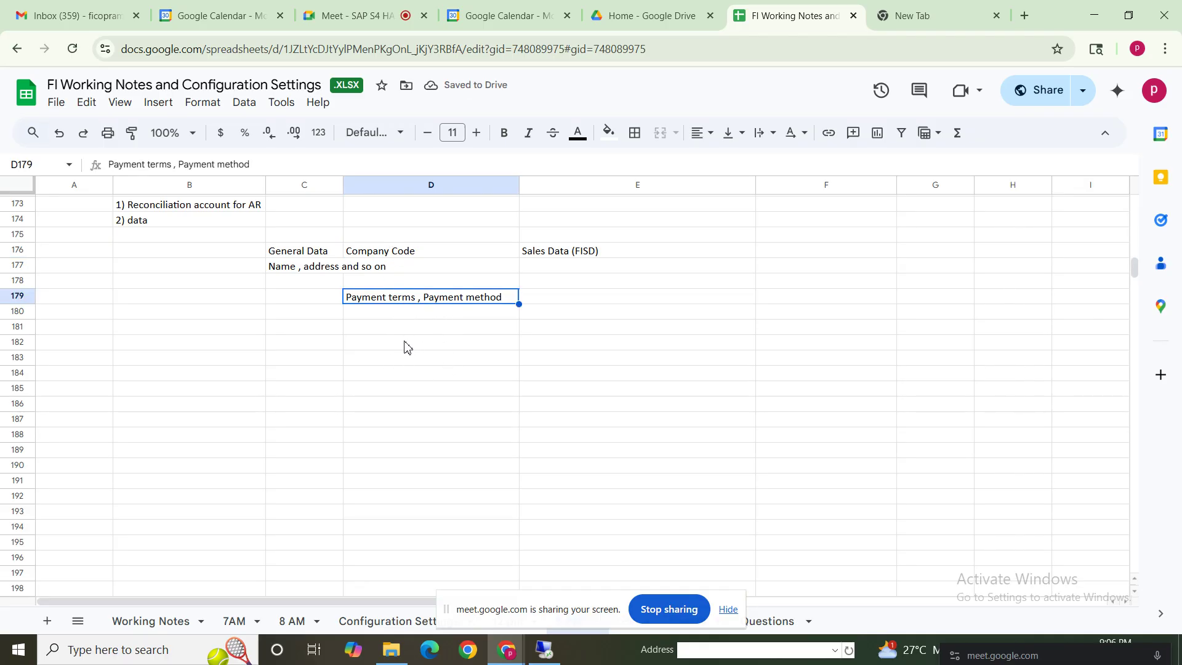
Step: Enter "Payment terms , and so on" in cell E179 of the Sales Data (FISD) column
click(584, 252)
click(591, 299)
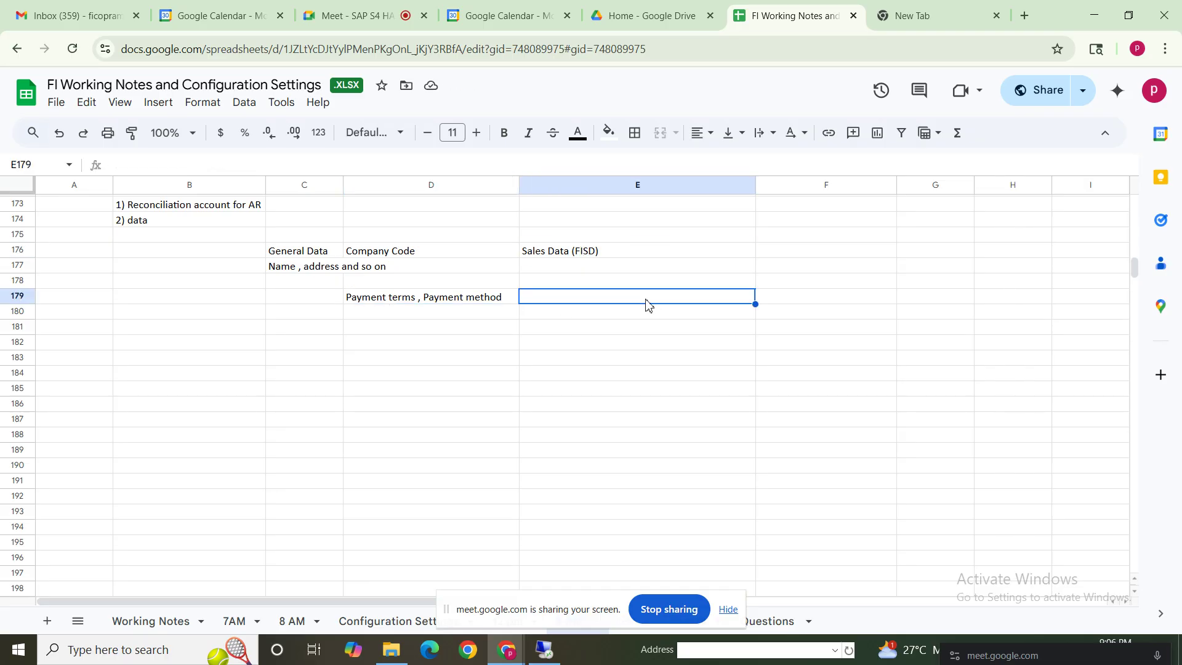
text(Payment)
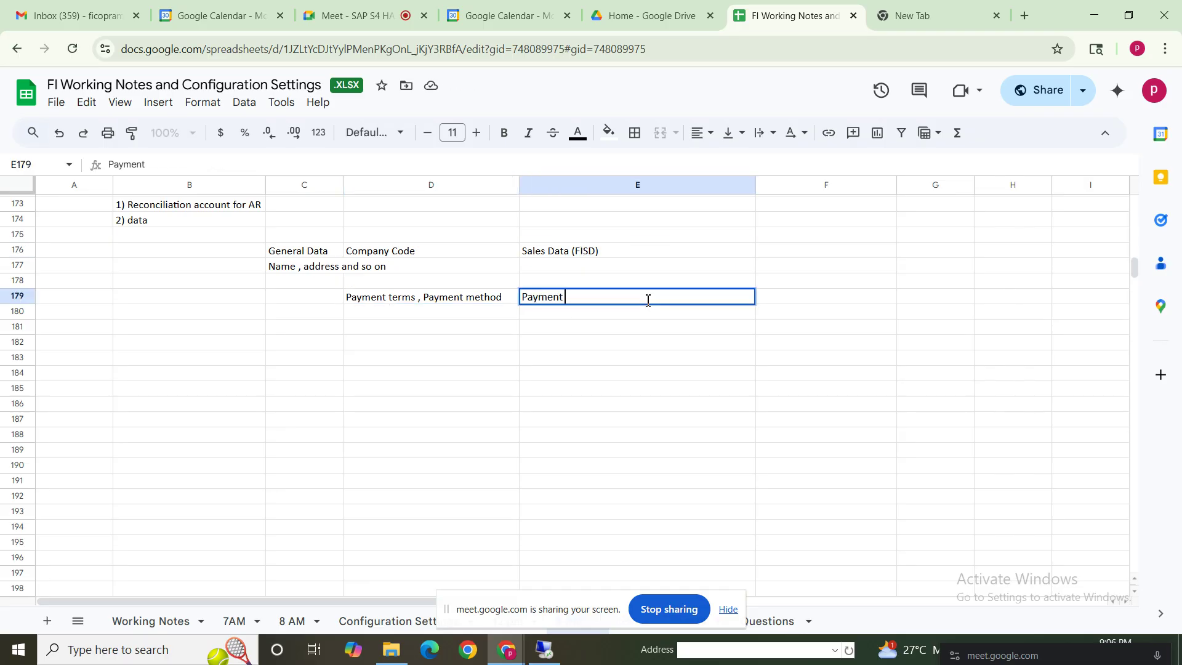
text( terms ,)
text(and so on)
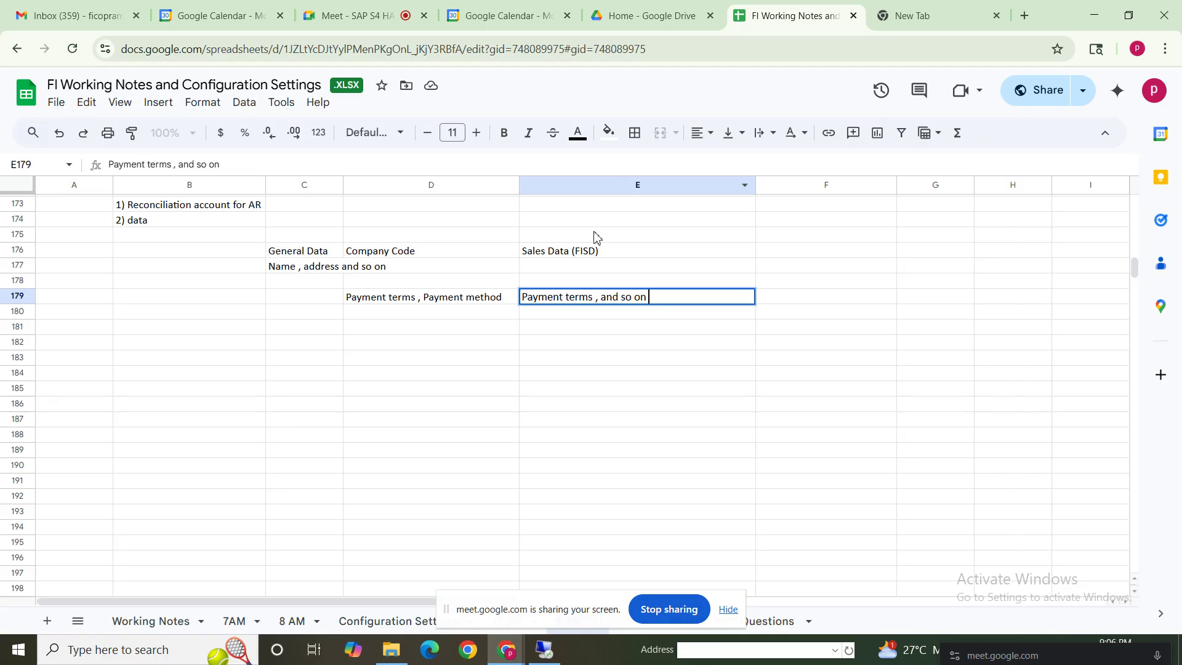
click(589, 252)
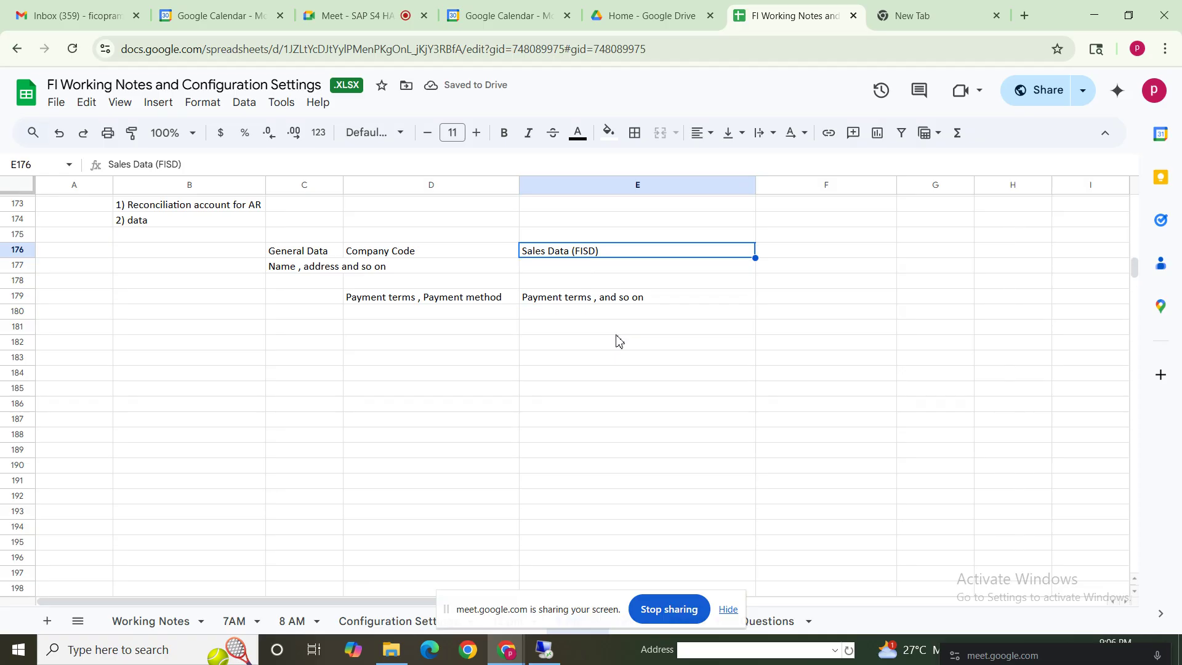
Step: Move the payment entries from D179 and E179 up to D177 and E177, directly below their headings
click(618, 333)
click(401, 301)
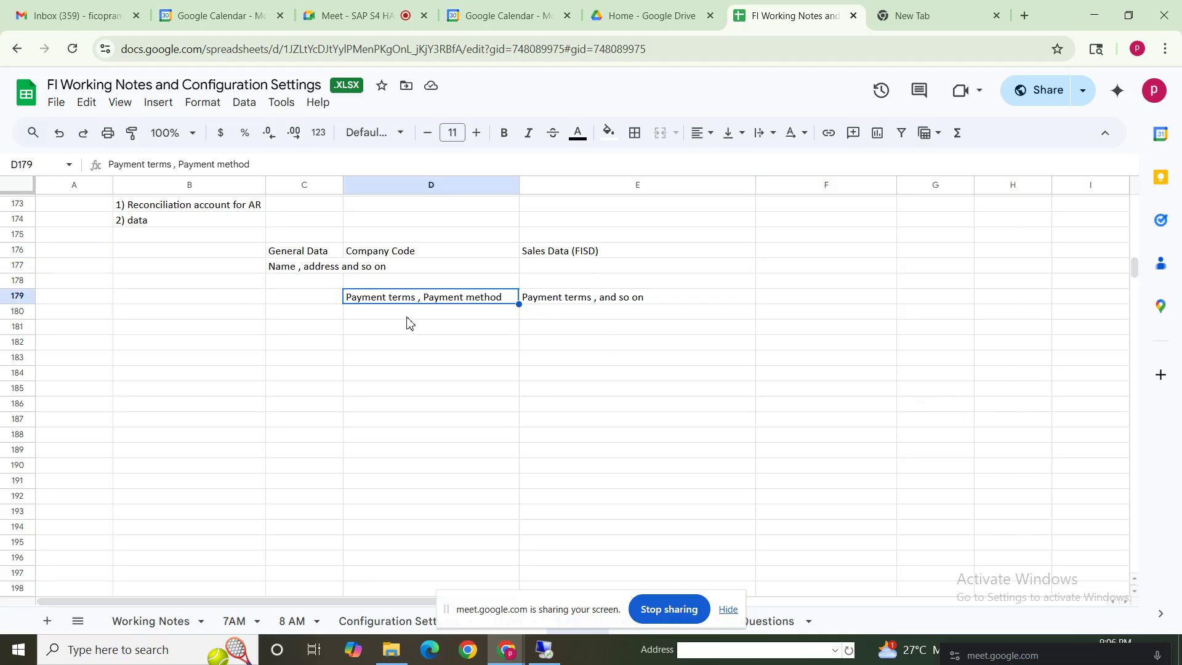
click(413, 268)
text(Payment terms , Payment method)
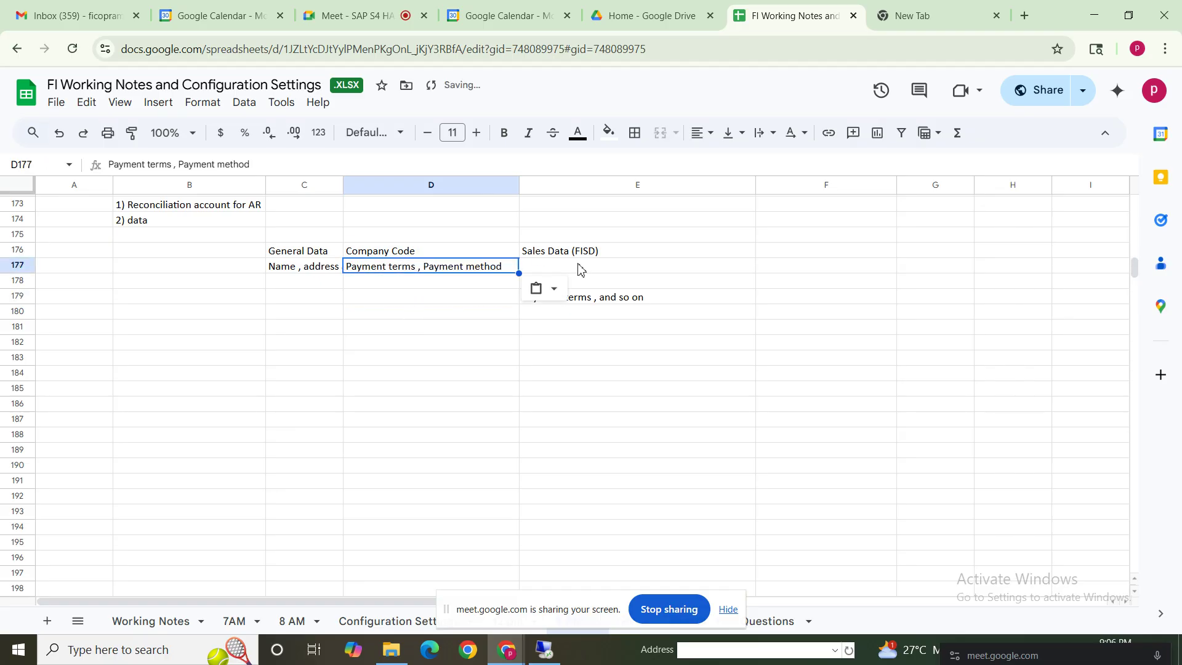
click(619, 306)
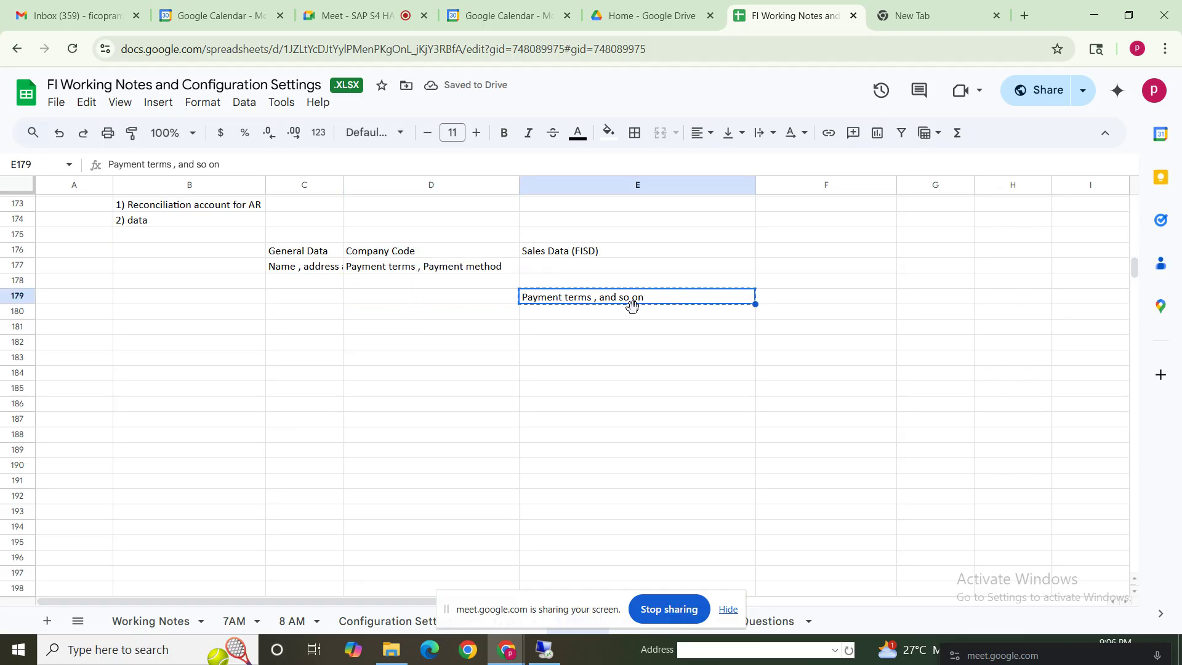
click(618, 271)
text(Payment terms , and so on)
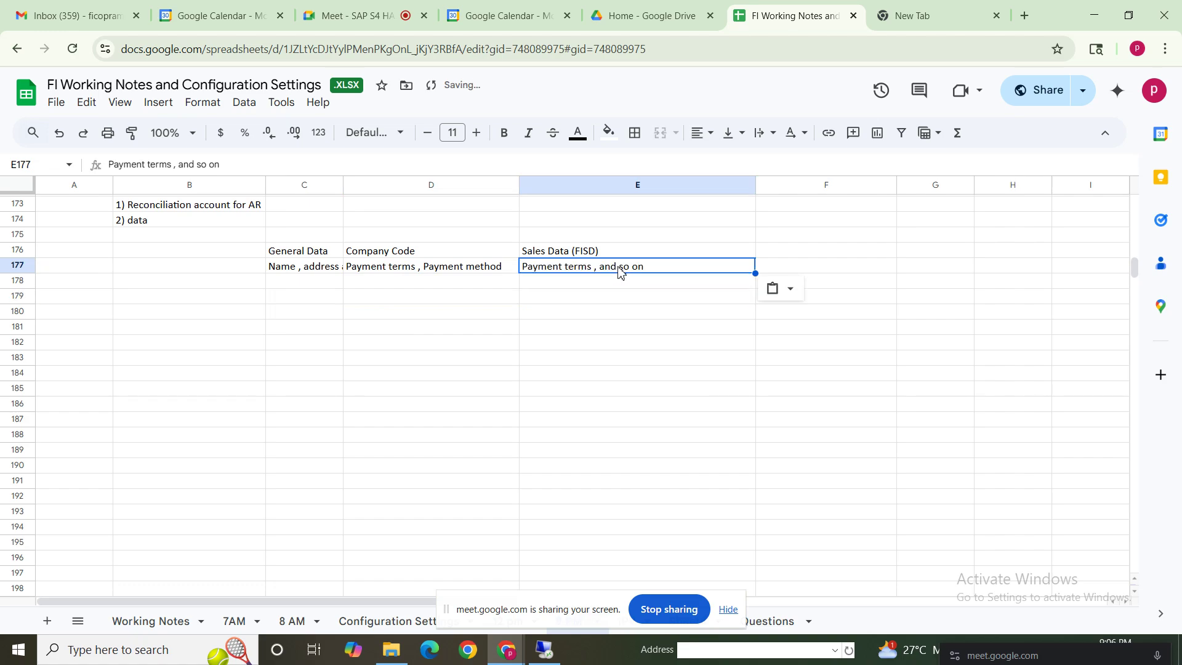
click(626, 373)
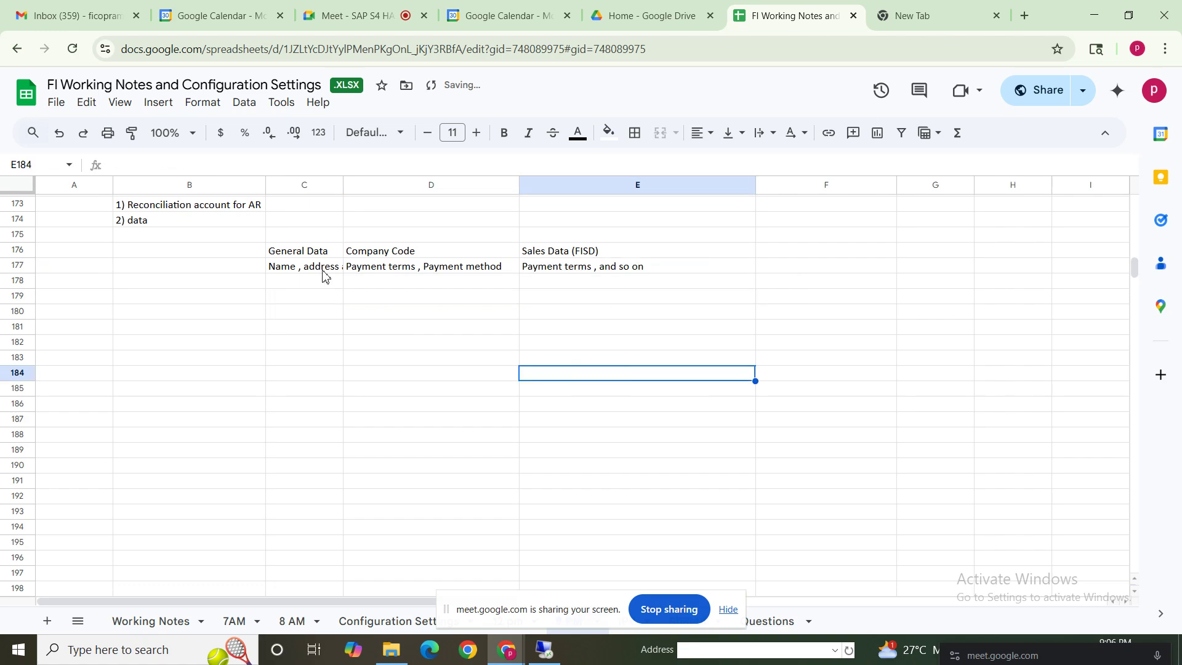
click(219, 298)
click(310, 298)
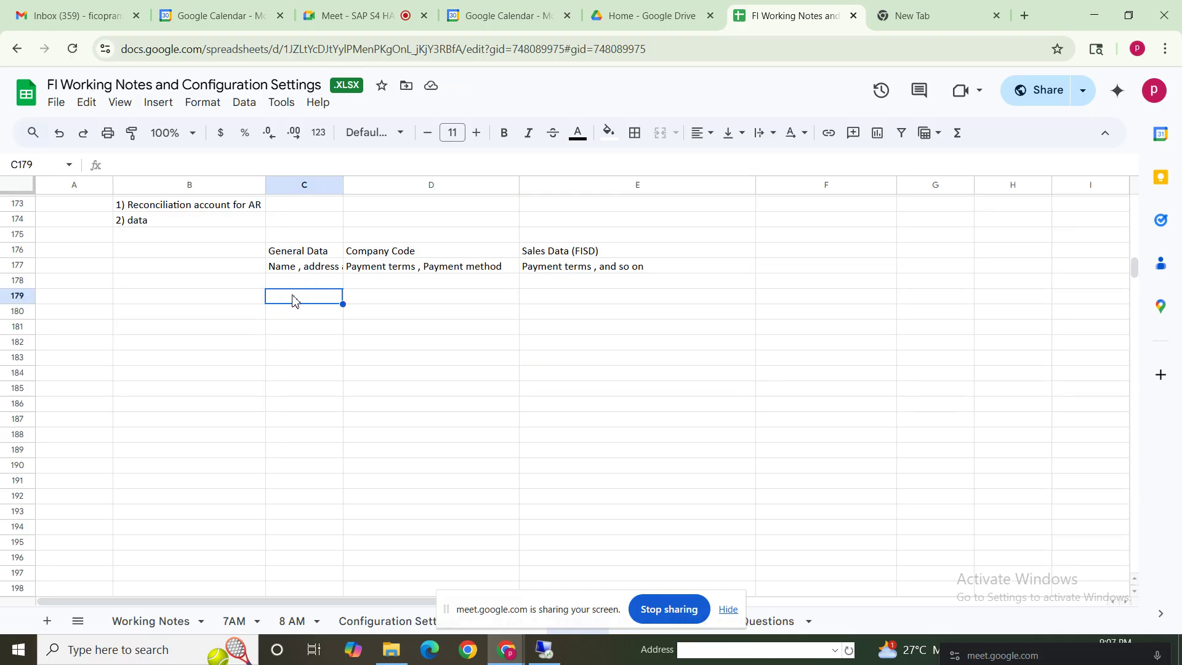
click(167, 252)
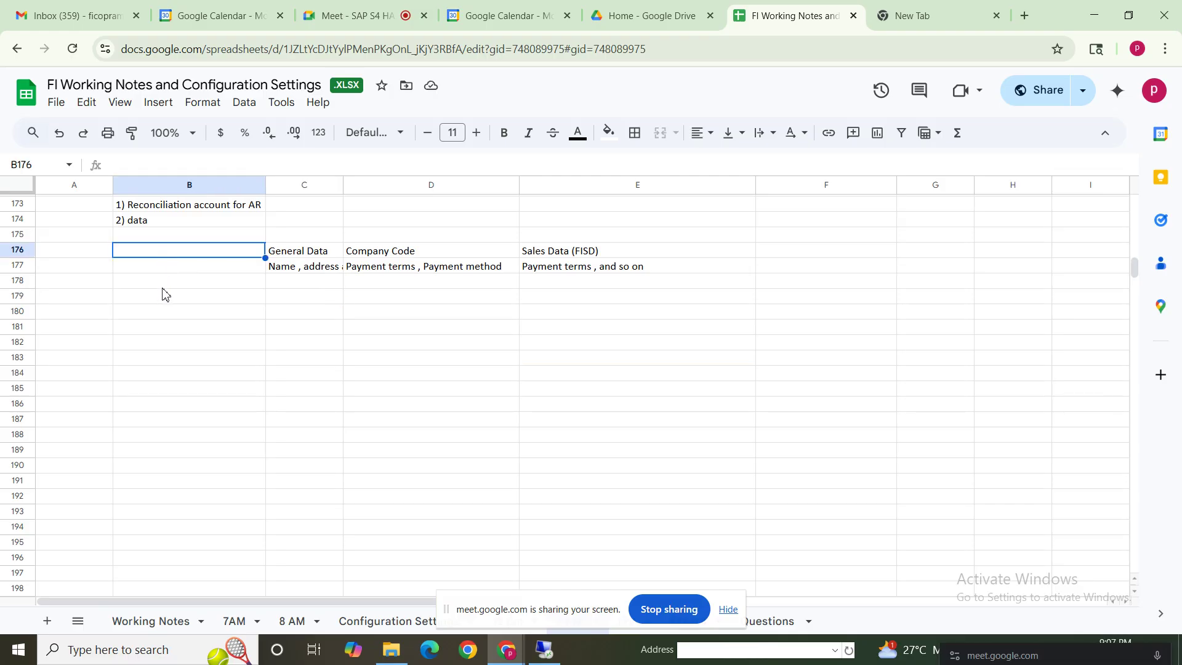
text(FLVN)
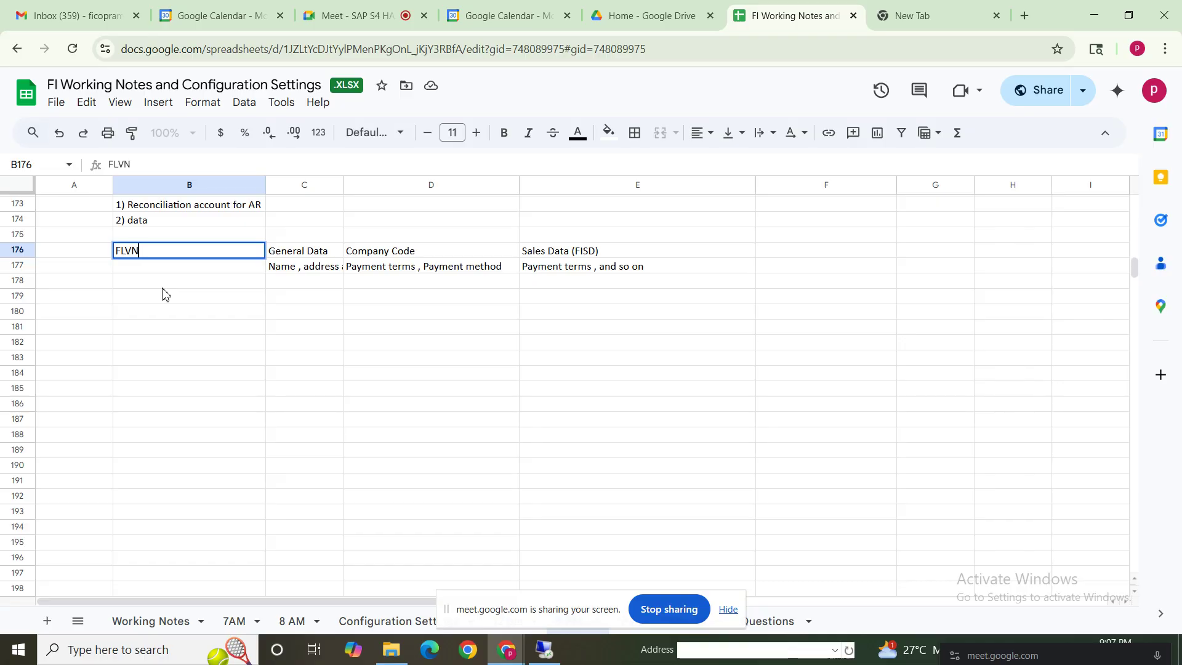
key(BackSpace)
Step: Enter the role code "FLCU00" in cell C179 of the General Data column
click(299, 296)
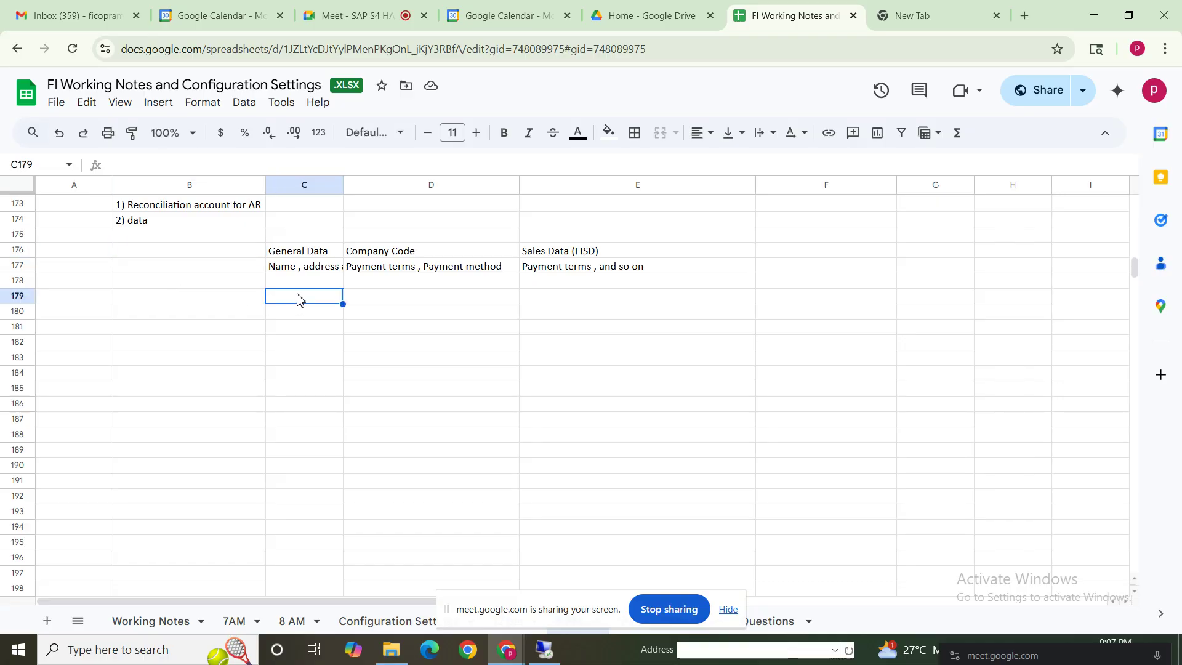
text(FLV)
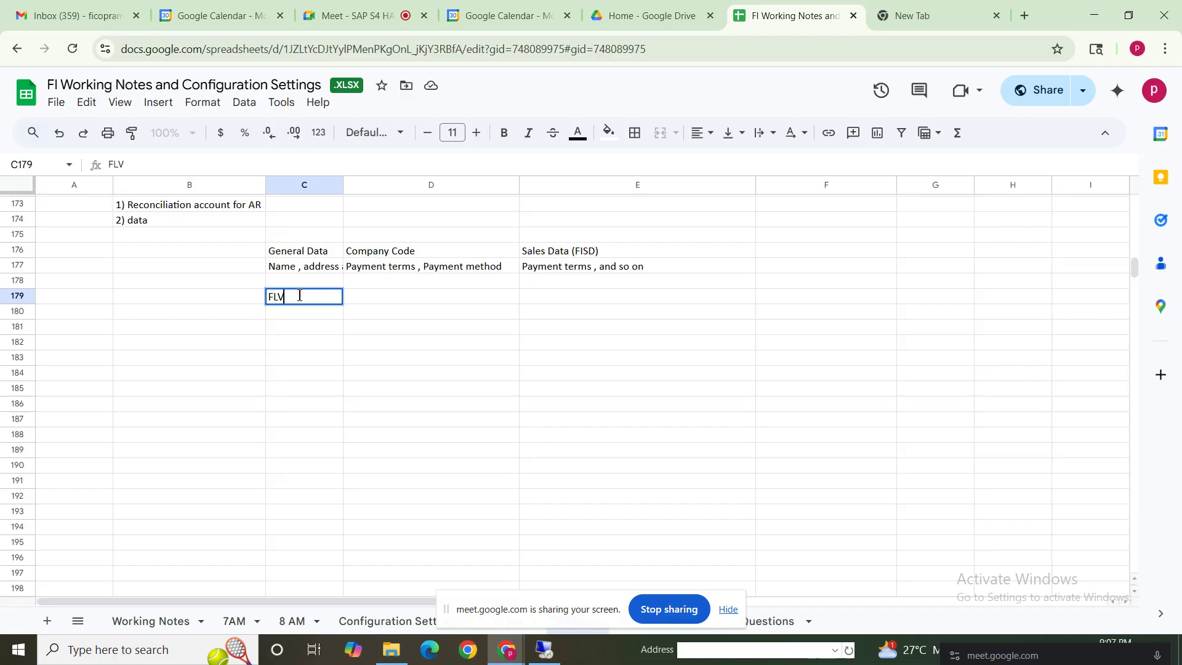
text(CU00)
click(388, 341)
click(302, 299)
Step: Copy the FLCU00 code from C179 into D179 of the Company Code column
key(ctrl+c)
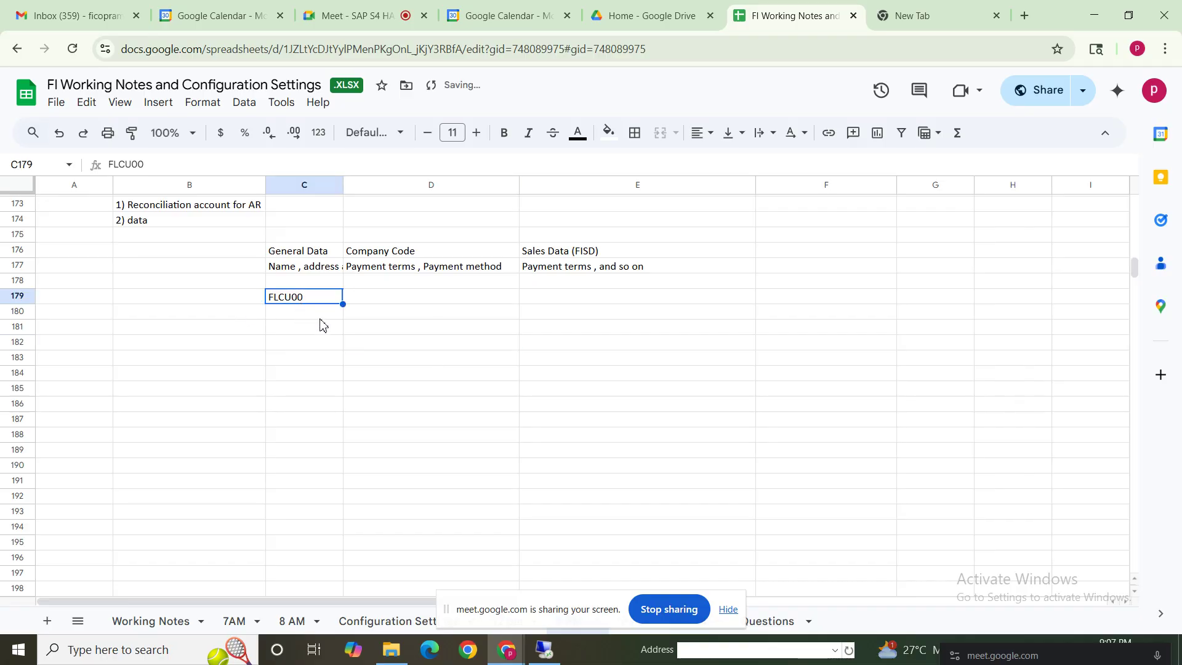
click(395, 301)
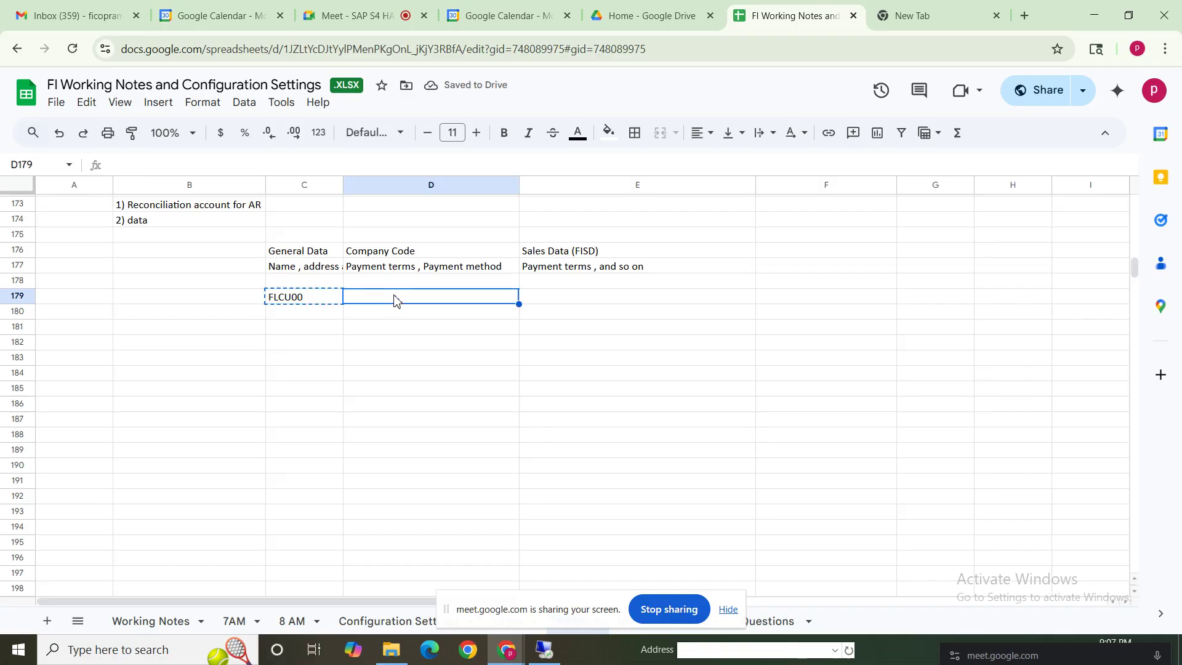
key(ctrl+v)
double_click(402, 299)
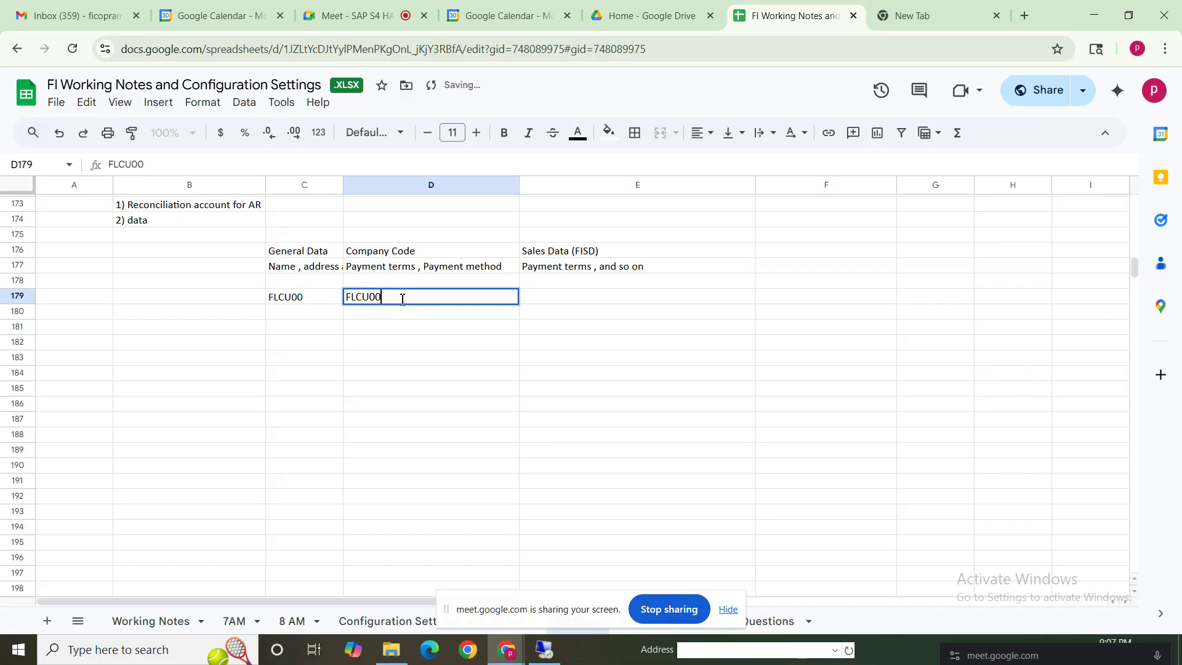
click(383, 343)
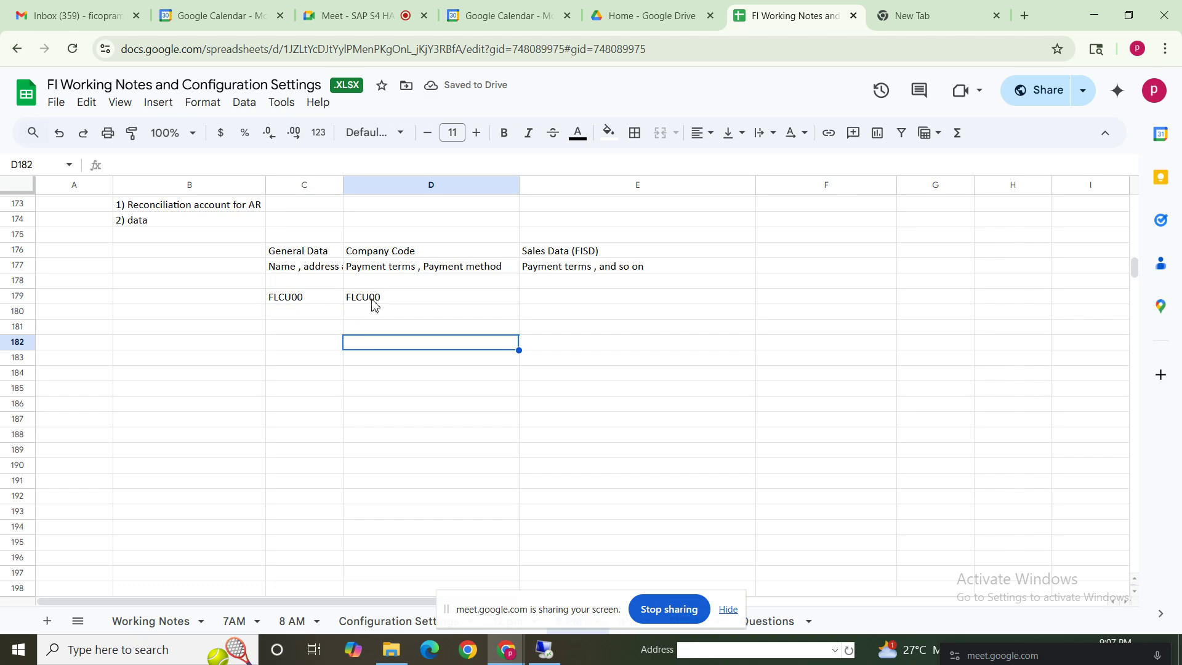
Step: Move the two FLCU00 entries from C179:D179 one column over, into D179:E179
click(372, 304)
click(327, 304)
shift+click(387, 306)
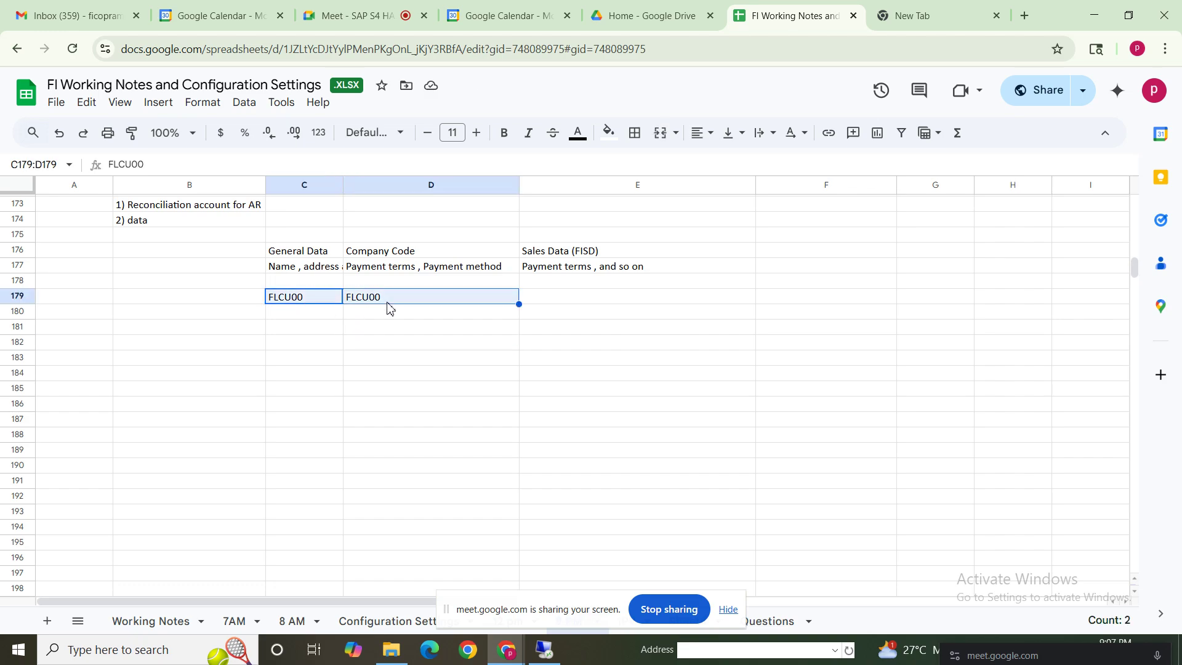
click(499, 306)
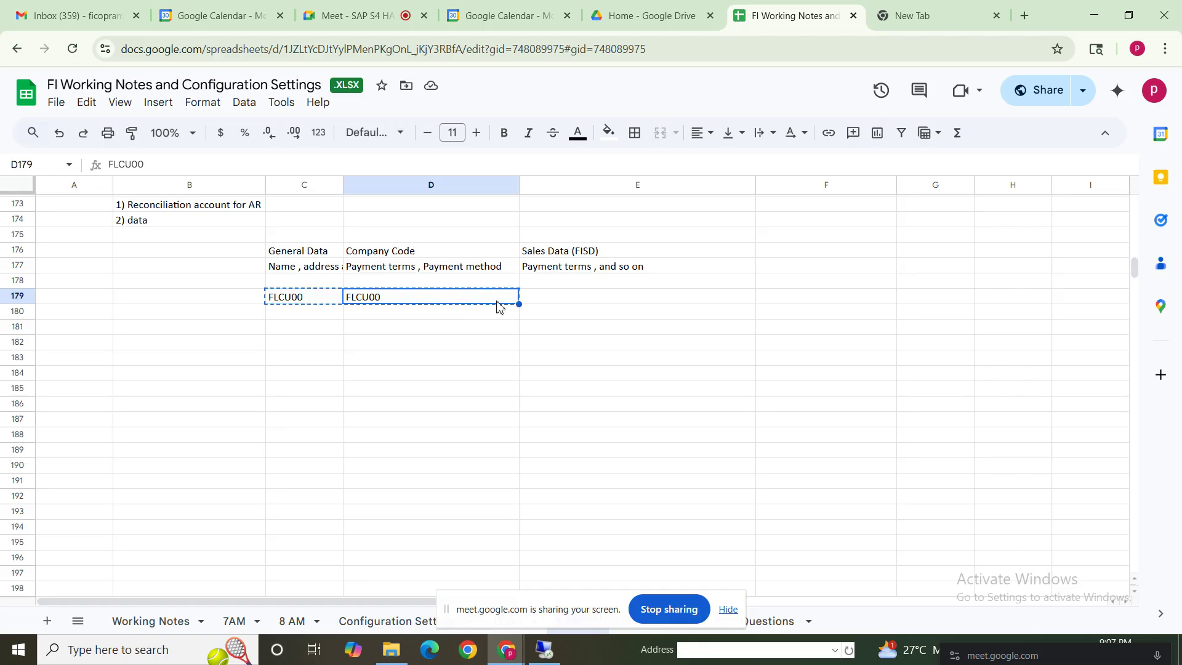
key(ctrl+v)
Step: Enter 00000 preceded by a double quotation mark in cell C179 as the General Data code
click(296, 304)
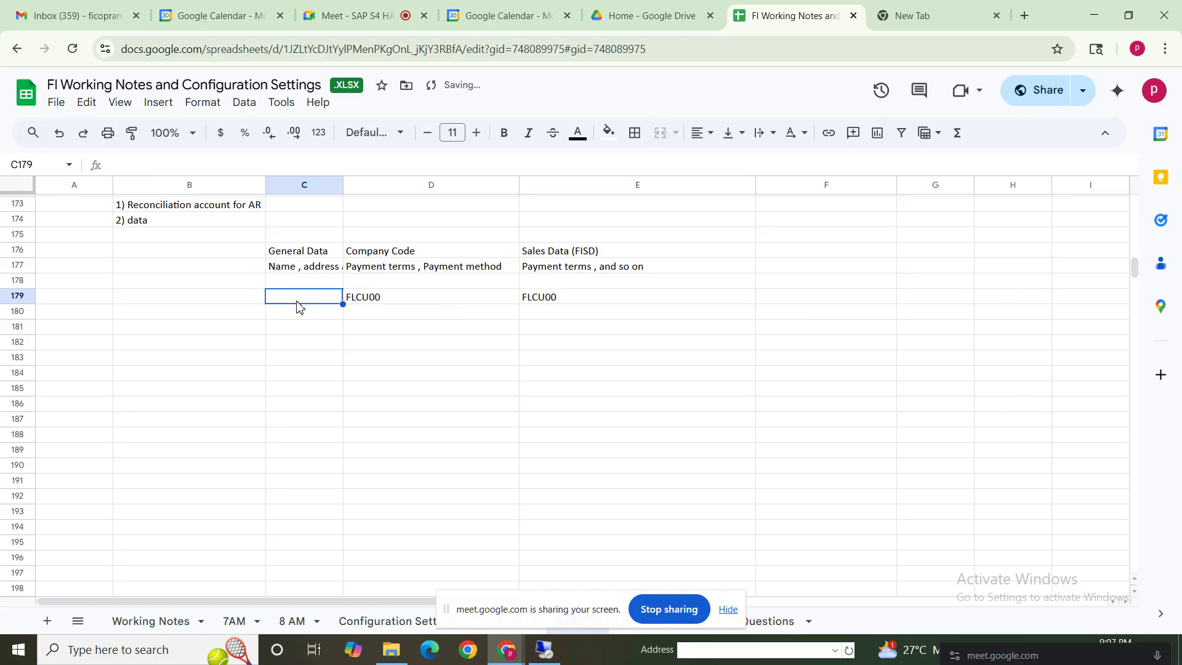
text(0000)
key(BackSpace)
key(BackSpace)
key(BackSpace)
key(BackSpace)
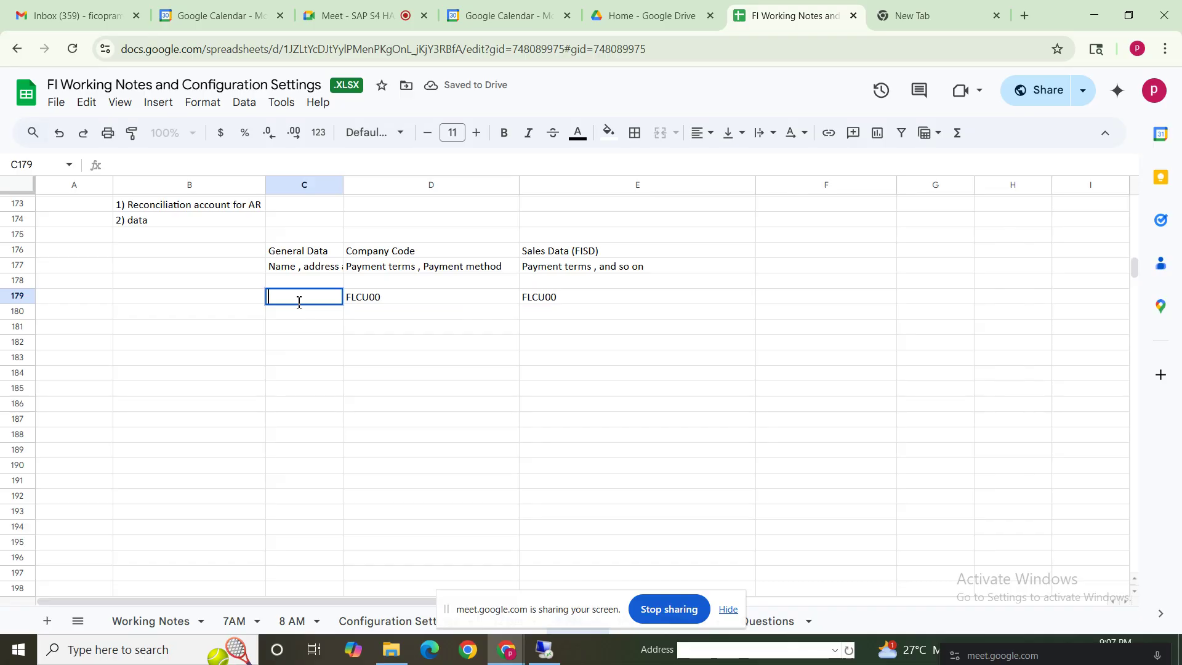
text("00000)
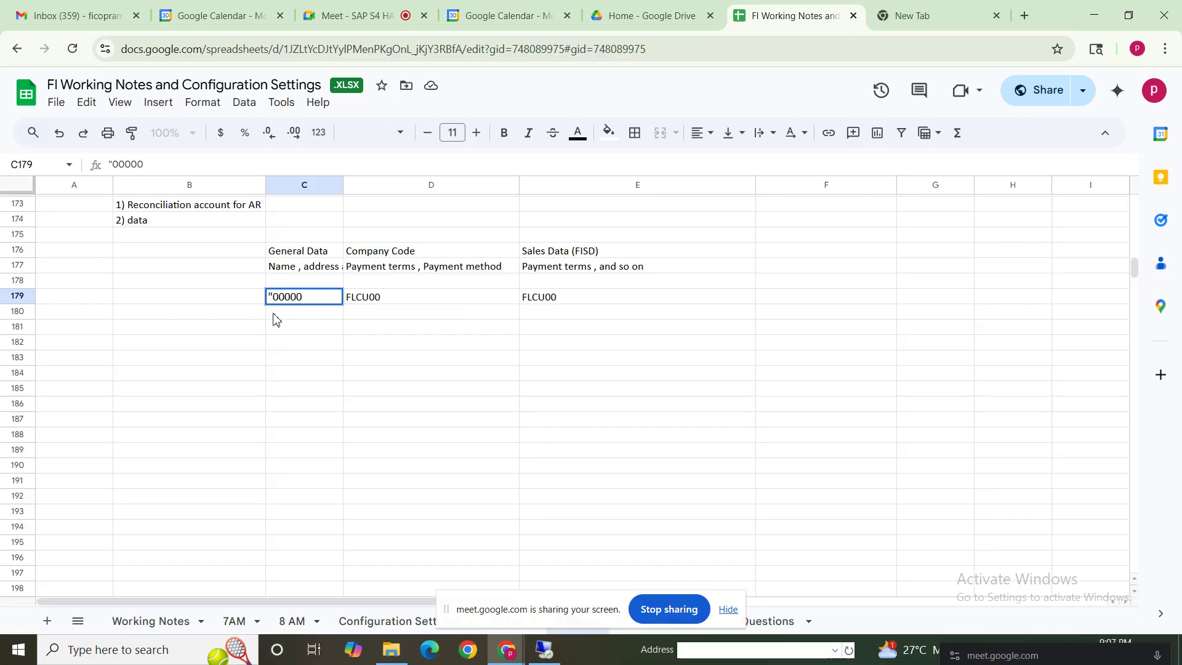
click(370, 377)
click(289, 254)
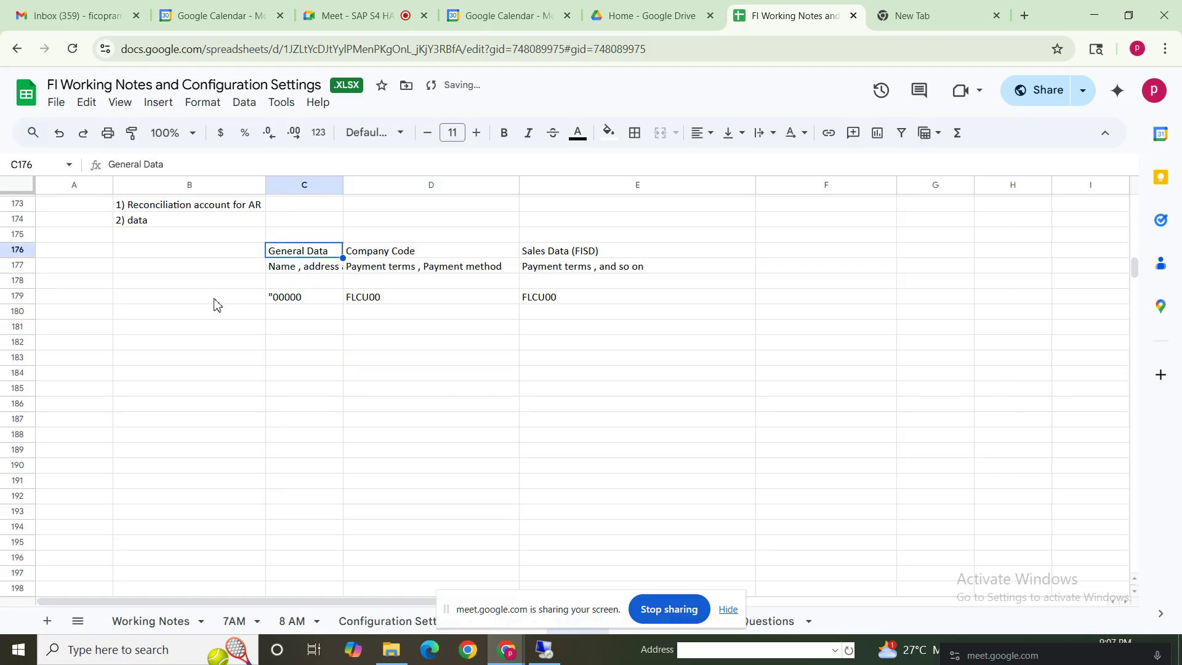
Step: Label the role code row by entering "Business Parter Role" in cell B179
click(228, 300)
text(Bu)
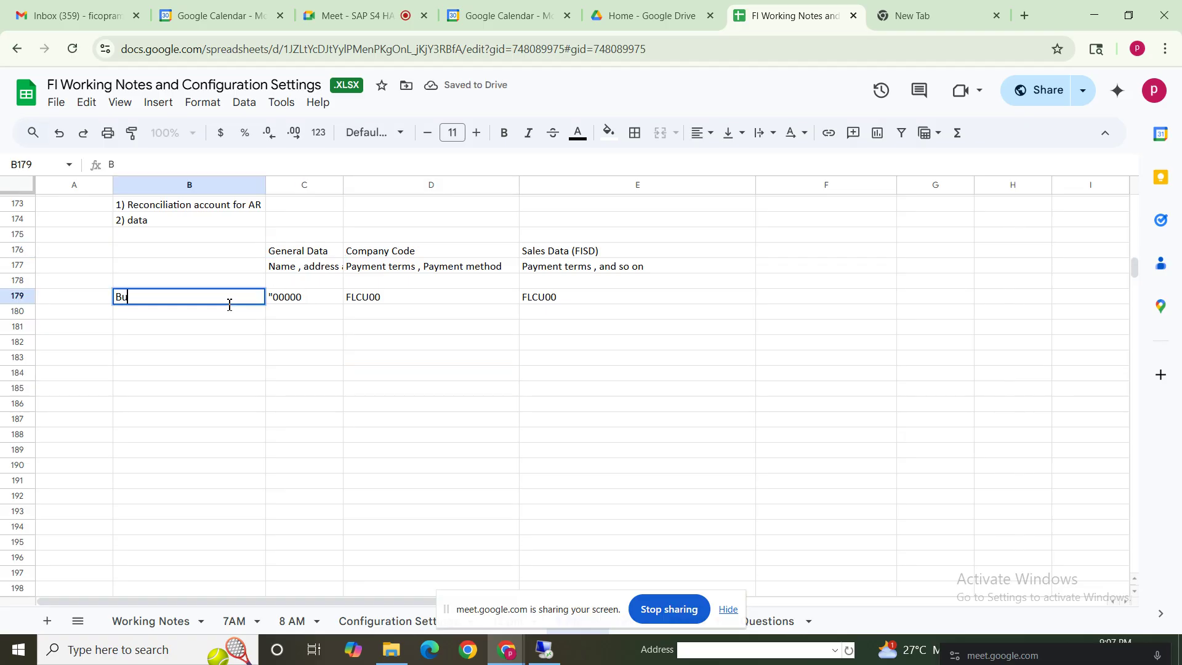
text(siness Parter )
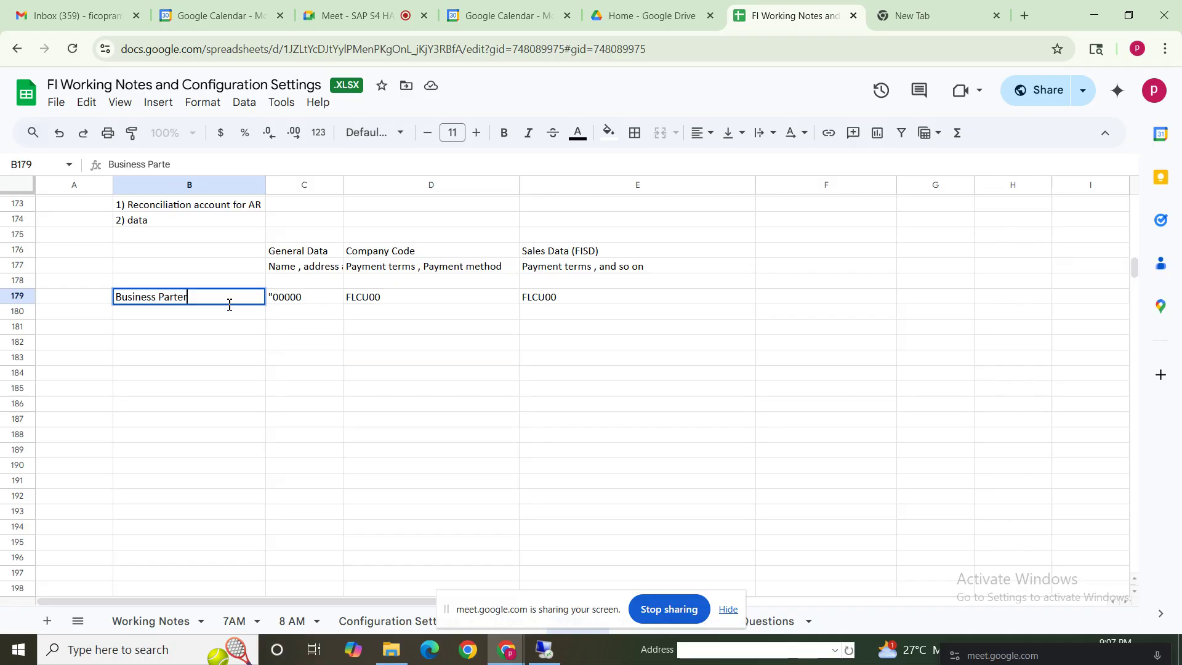
text(Role)
click(403, 393)
Step: Review the Business Parter Role codes in row 179 against the customer data section headings above them
click(316, 298)
key(Right)
key(Right)
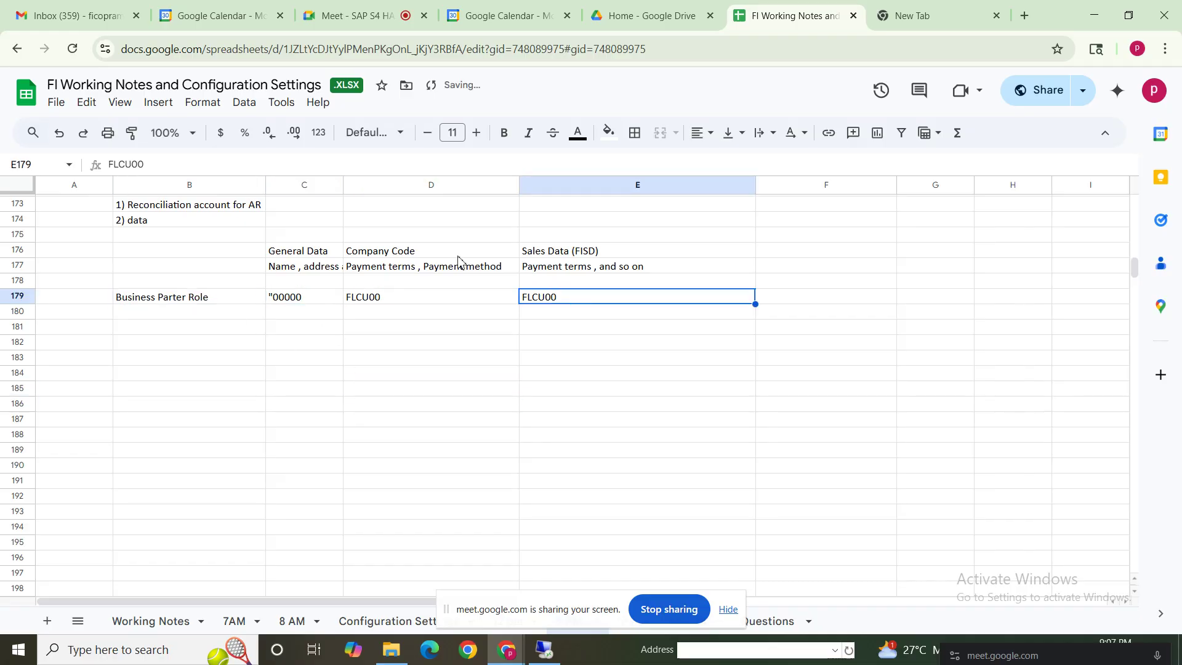
click(202, 295)
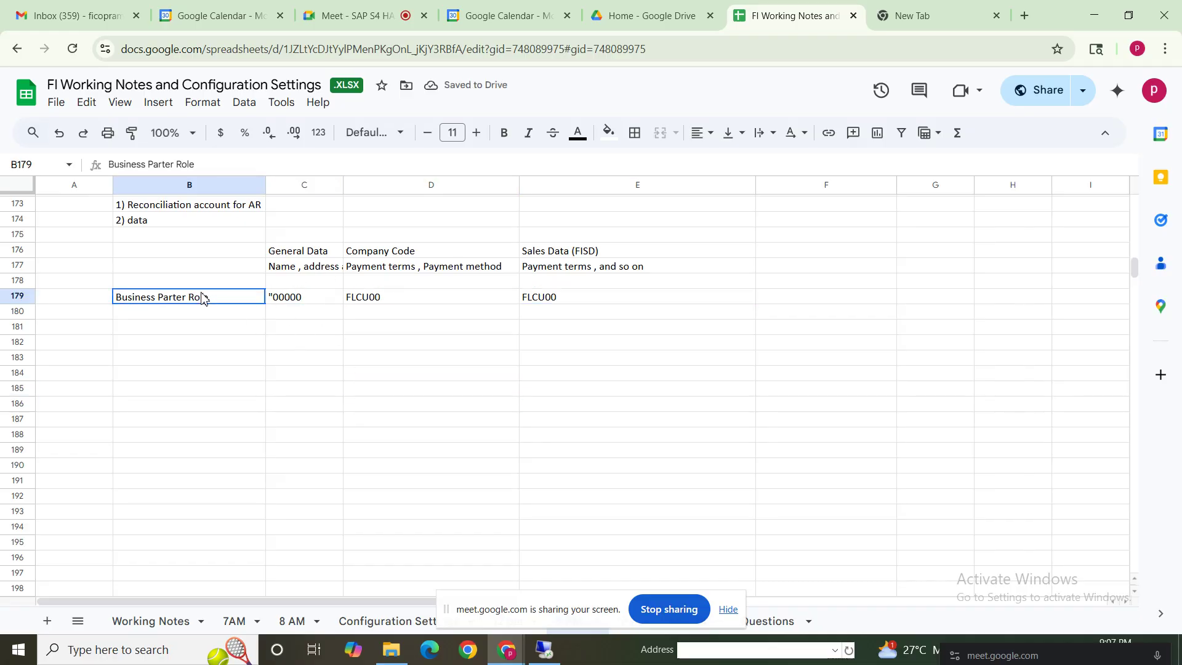
click(369, 299)
key(Up)
key(Up)
key(Up)
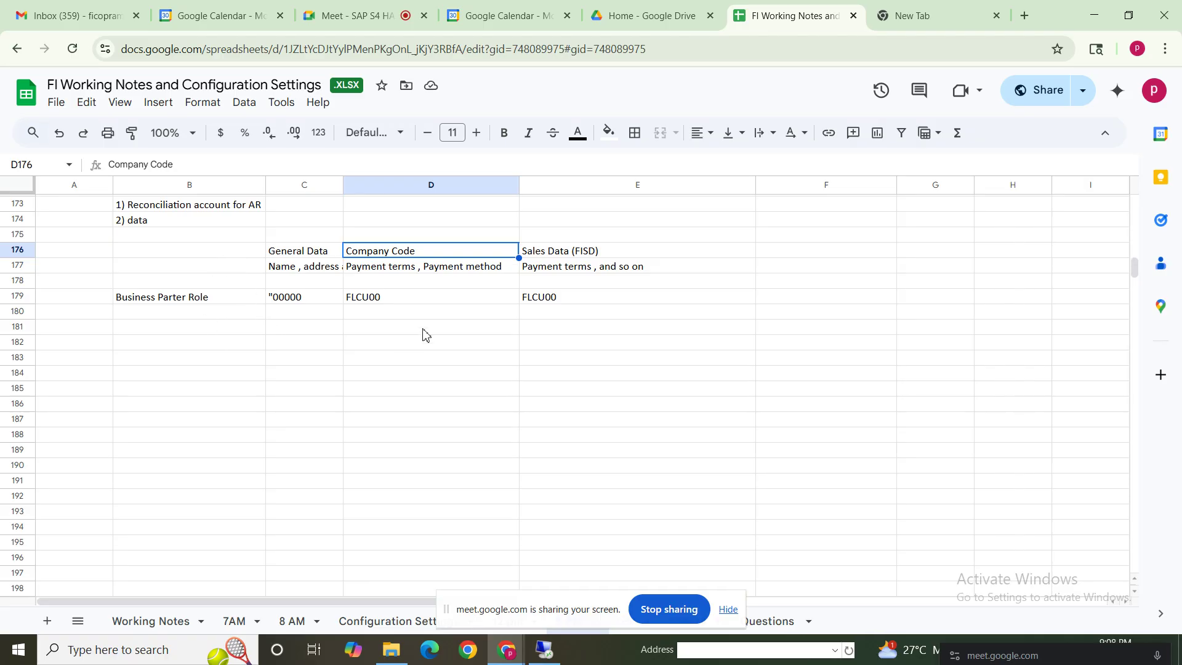
Step: Enter "Domestic Customers" in cell B182 as the first customer category
click(173, 349)
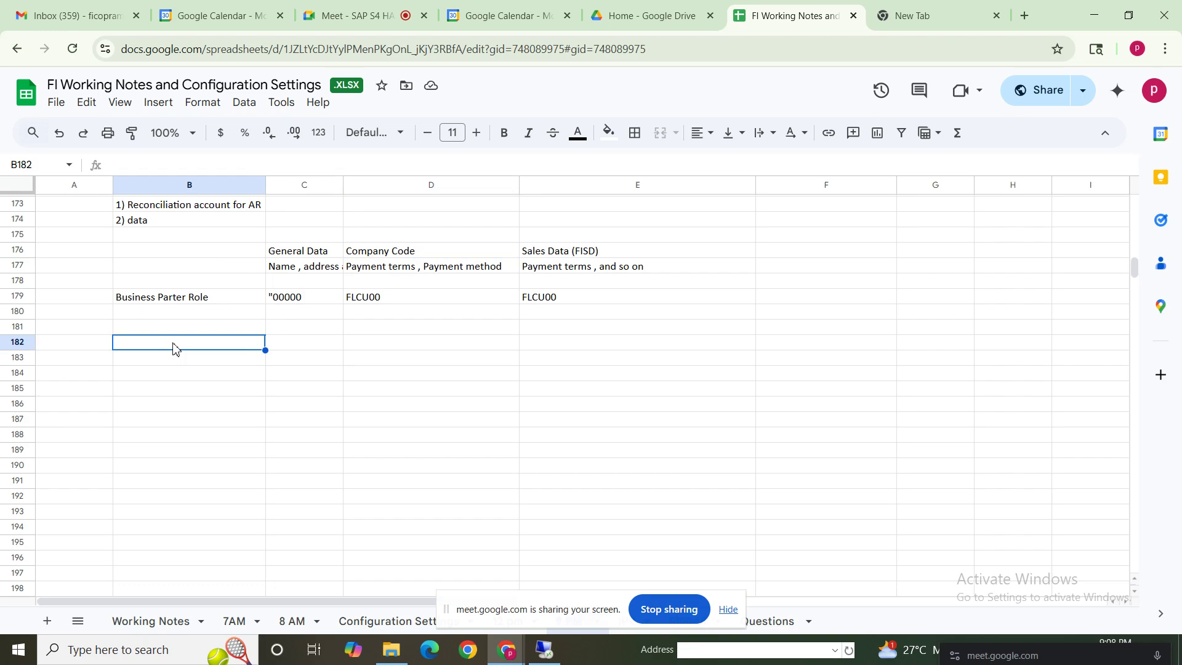
double_click(175, 344)
text(Domestic)
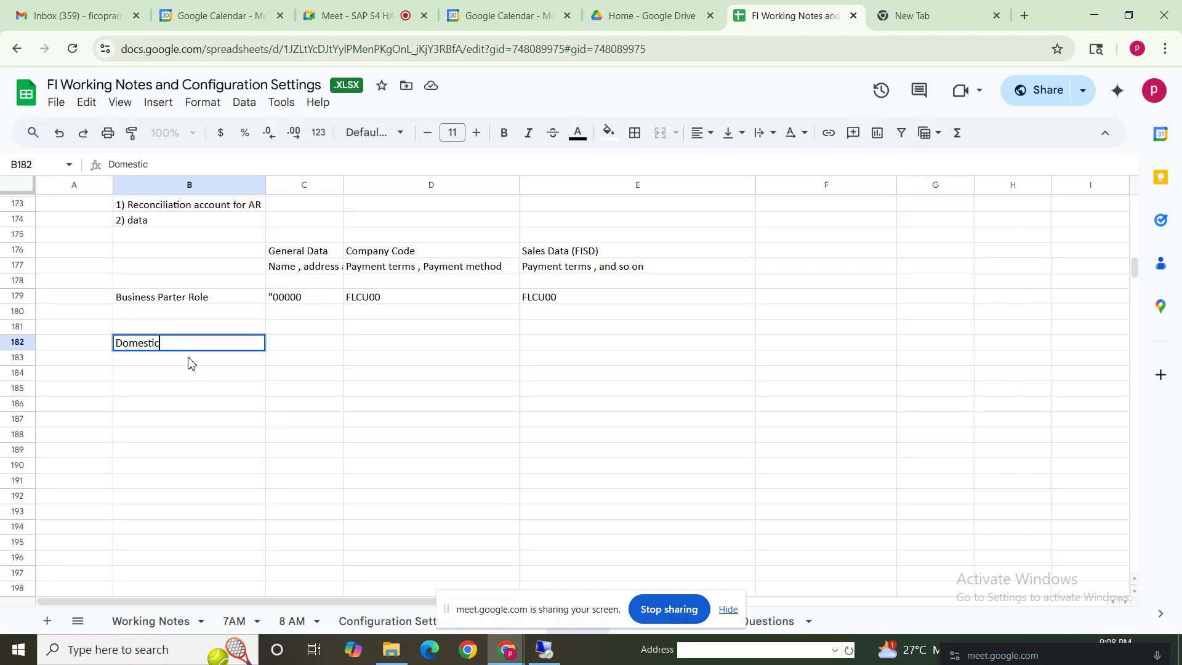
key(ctrl+s)
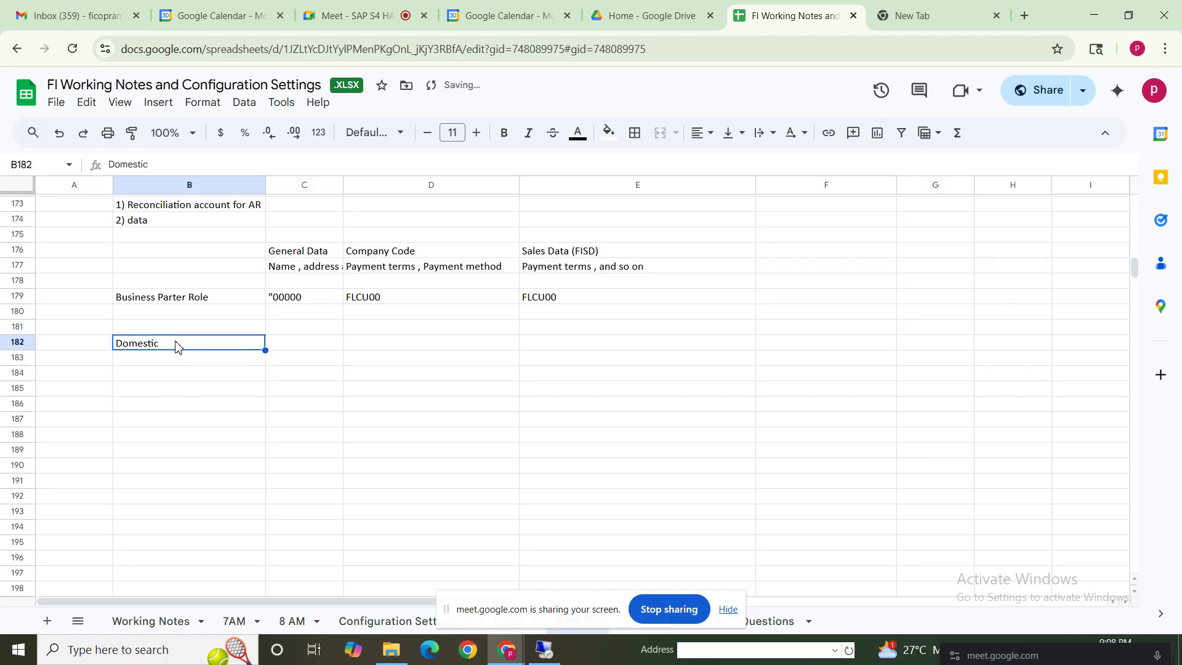
double_click(176, 342)
click(176, 343)
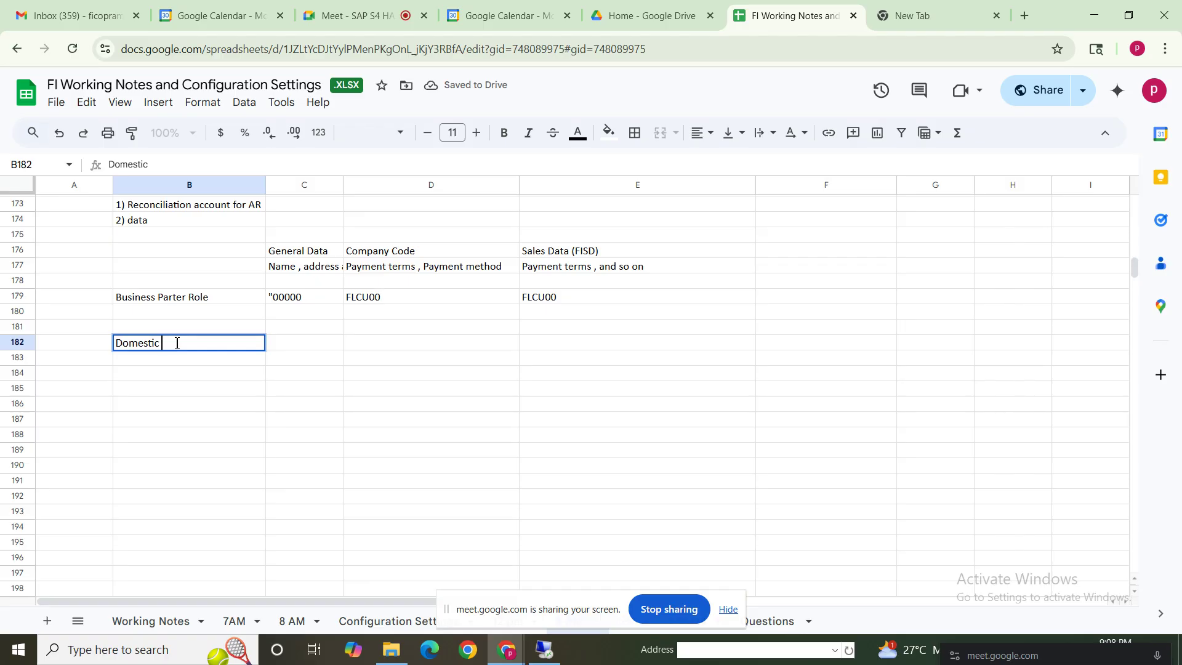
text(Customers)
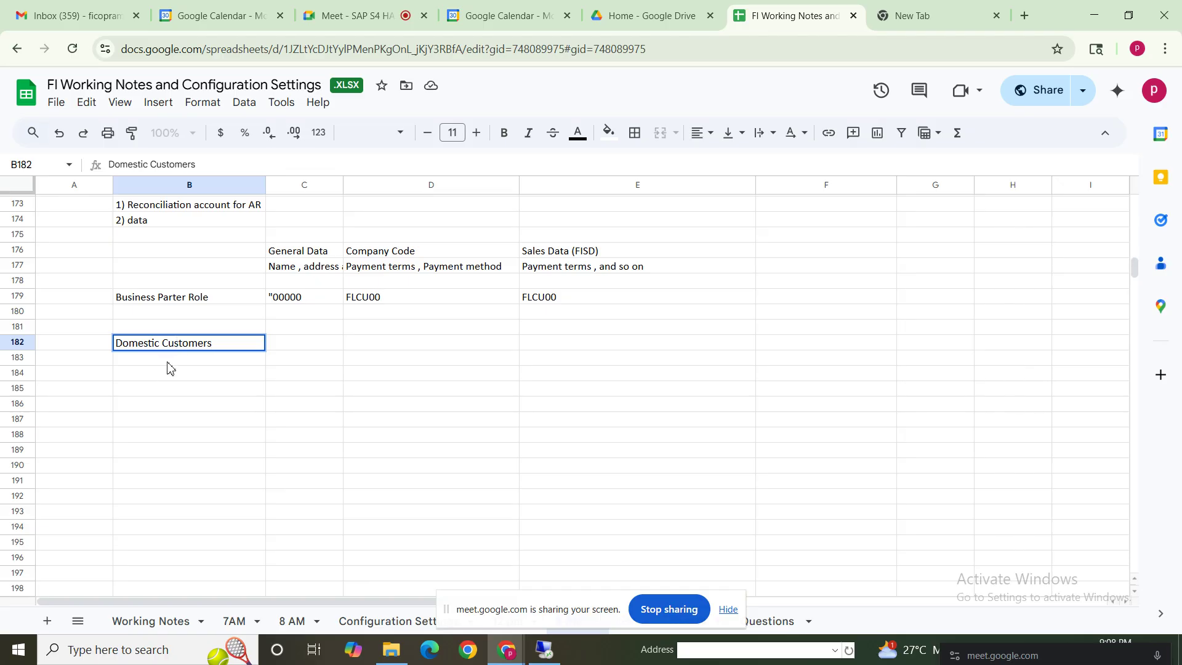
Step: Add "Foreign Customers" in B183 and "One time Customers" in B184 below the domestic category
click(168, 362)
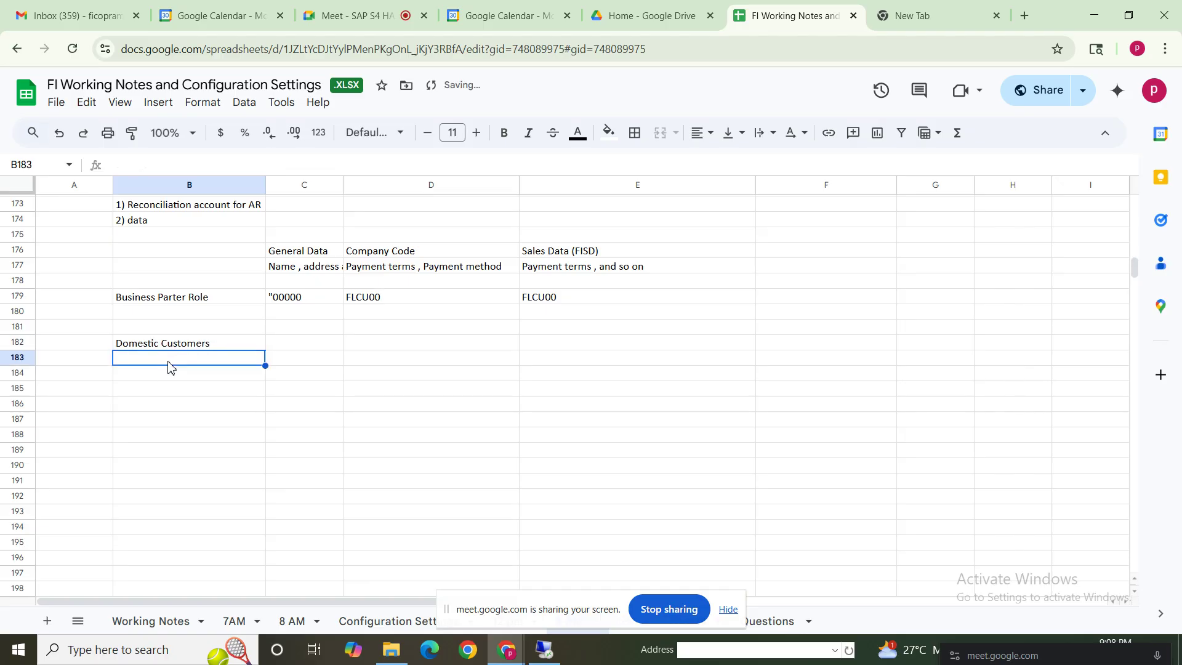
text(For)
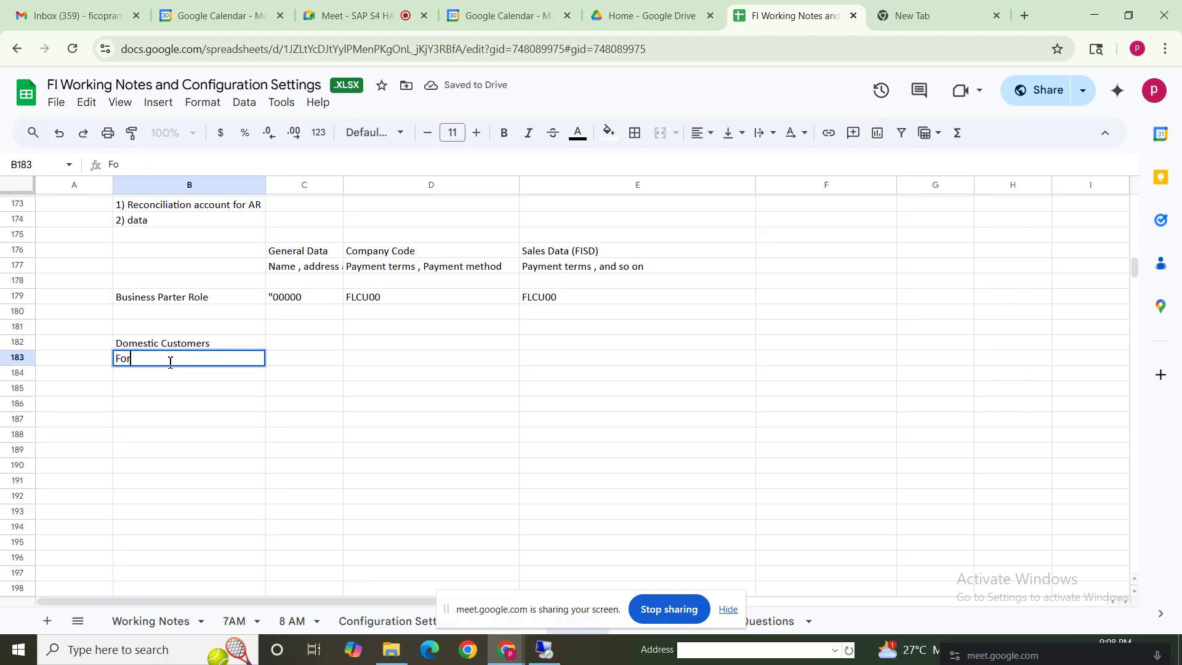
text(eign Customer)
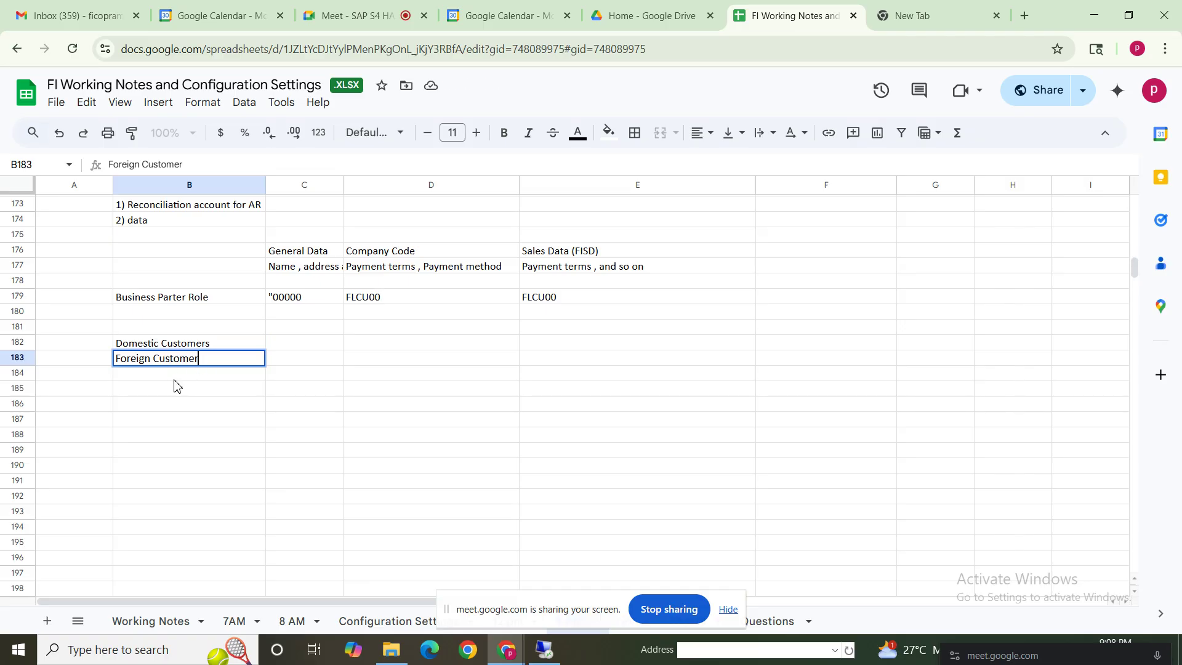
text(s)
key(Return)
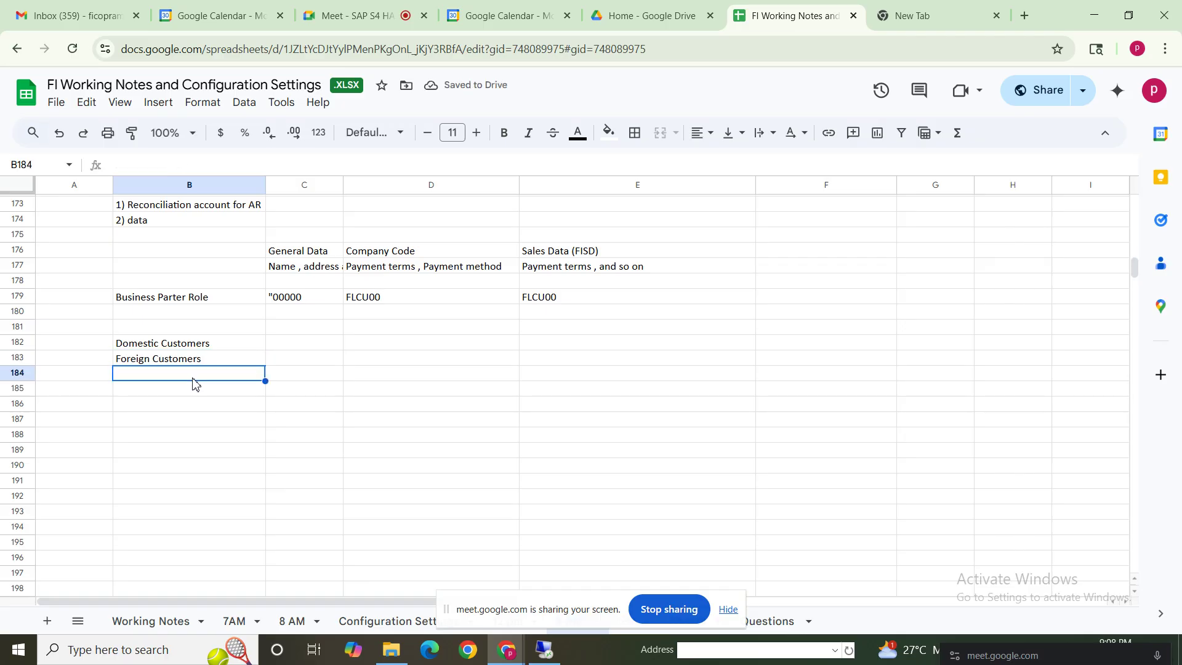
text(One time C)
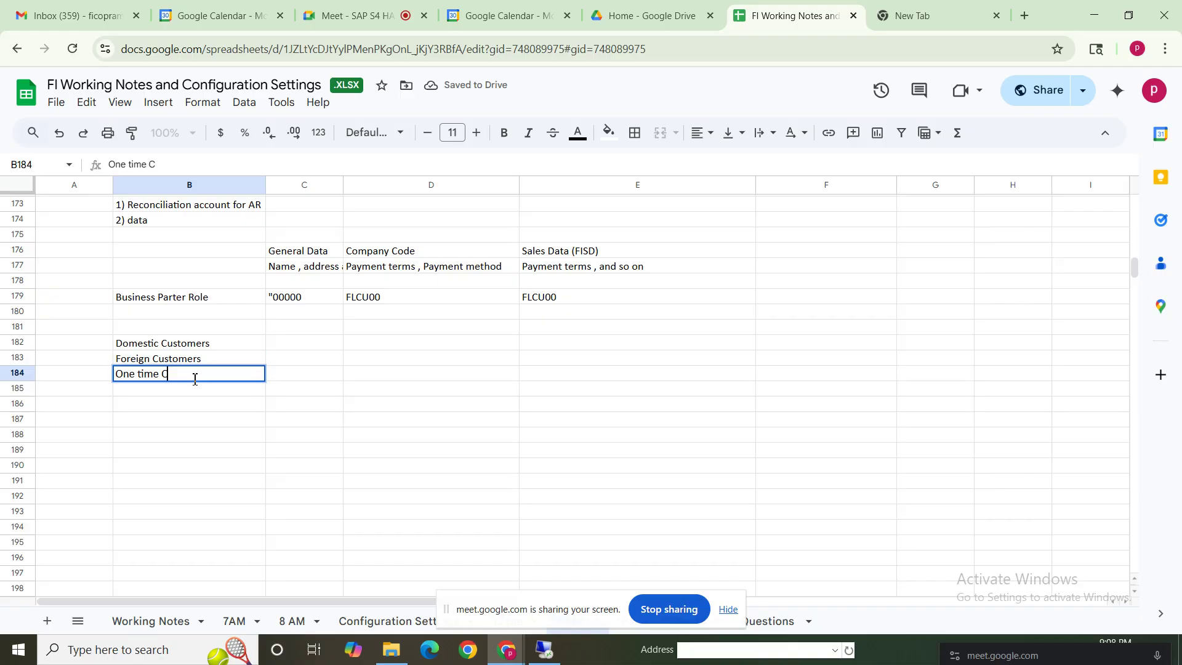
text(ustomers)
click(354, 421)
Step: Enter the heading "Business Partner Grouping" in cell B181 above the three customer categories
drag(194, 345, 193, 380)
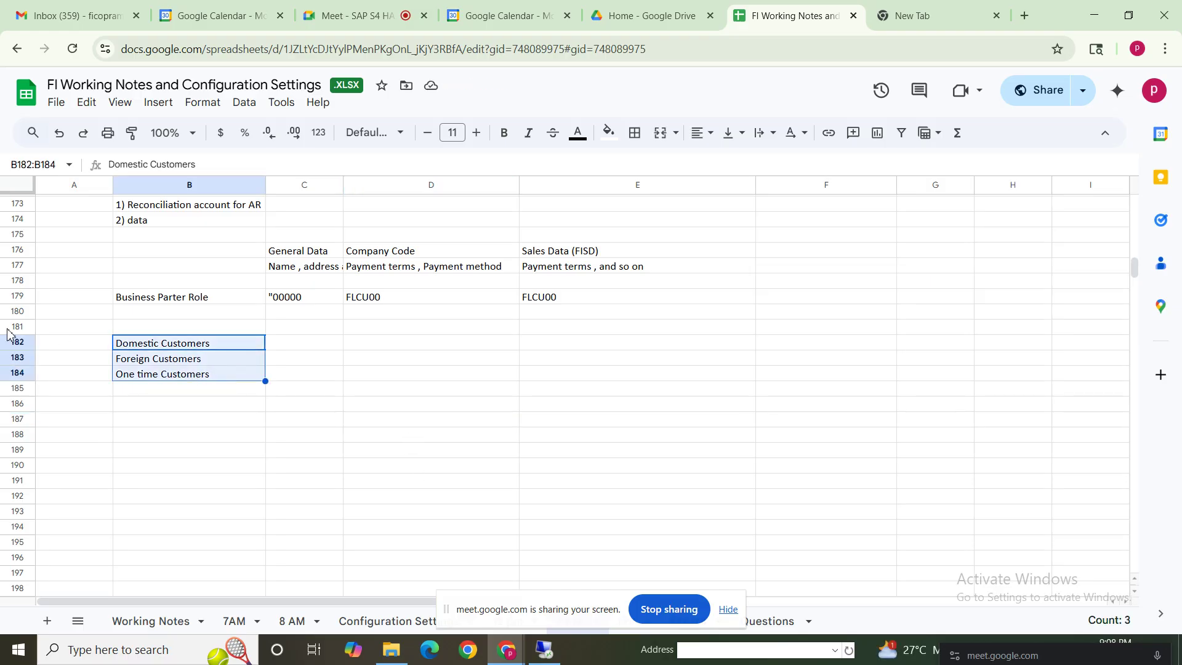
click(176, 331)
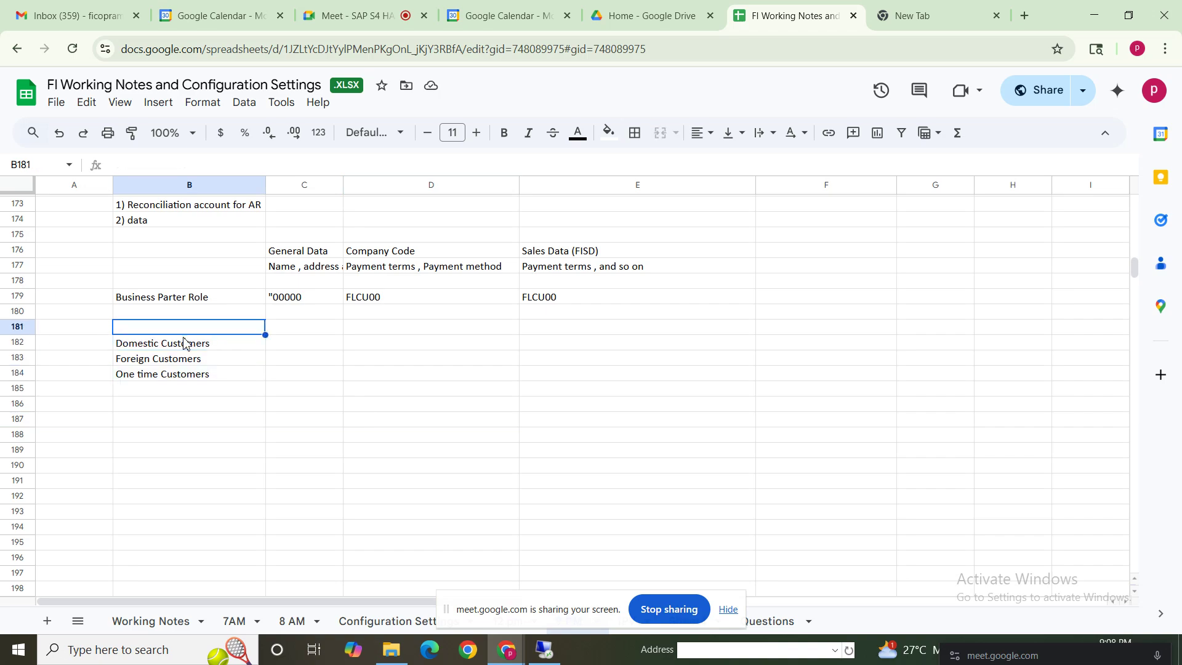
text(Busines)
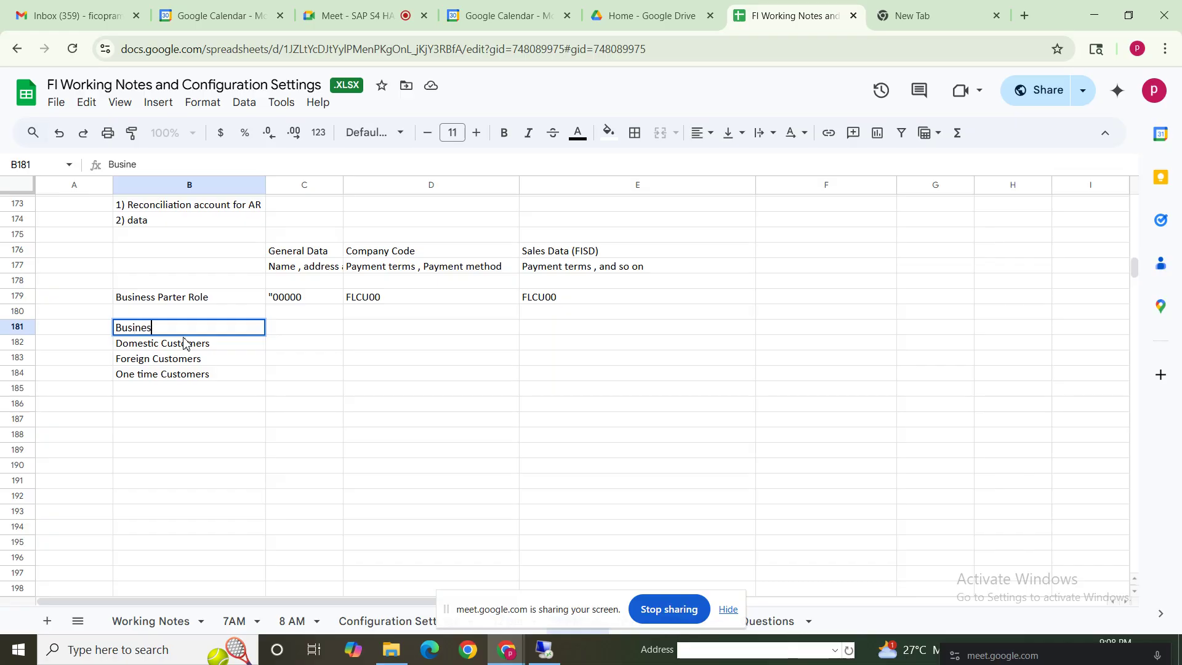
text(s Partner Groupinh)
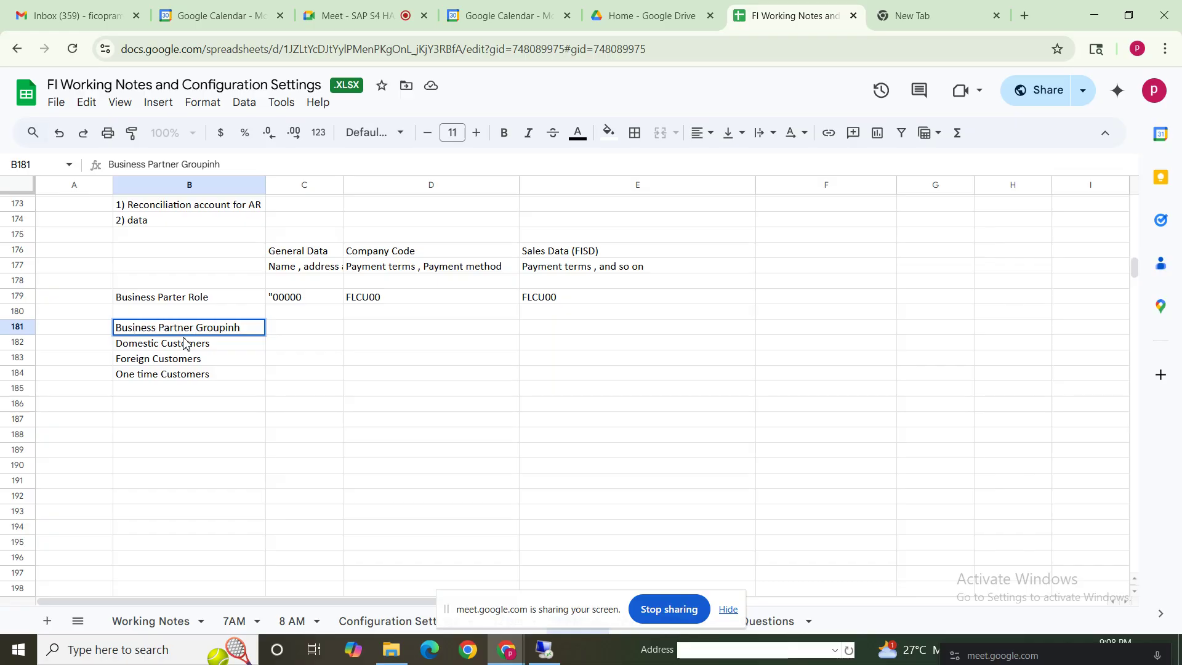
key(BackSpace)
text(g)
click(352, 378)
Step: Review the Accounts Receivable notes in B171:E185, including the customer groupings and the business partner role row
click(168, 348)
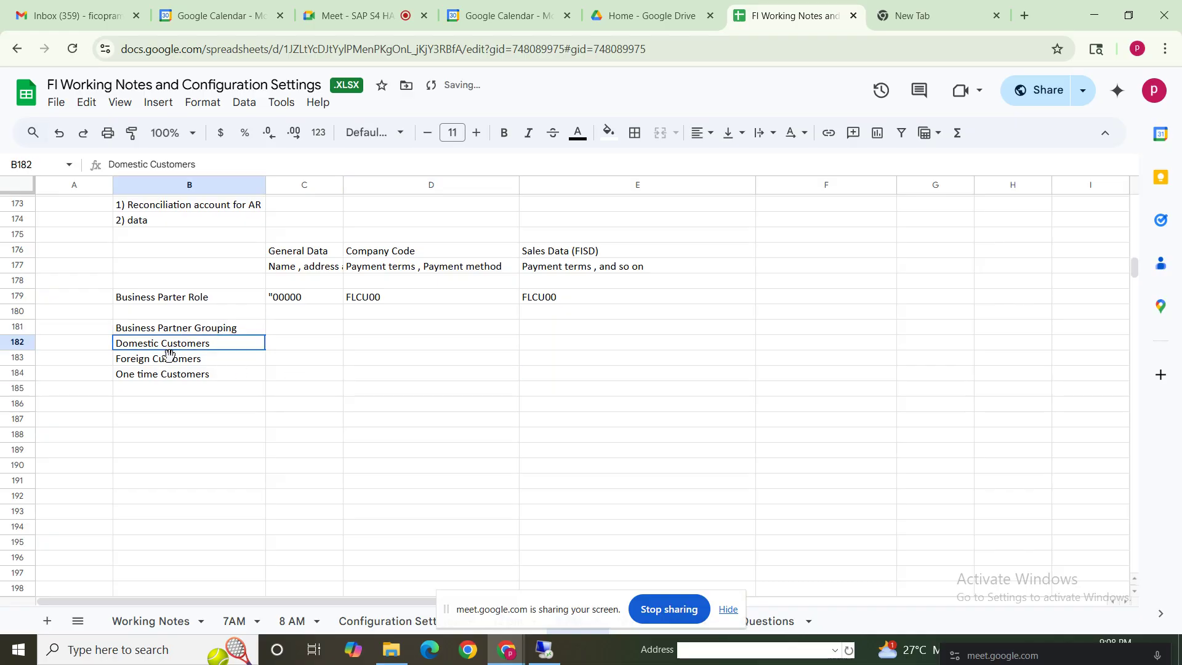
drag(167, 348, 198, 409)
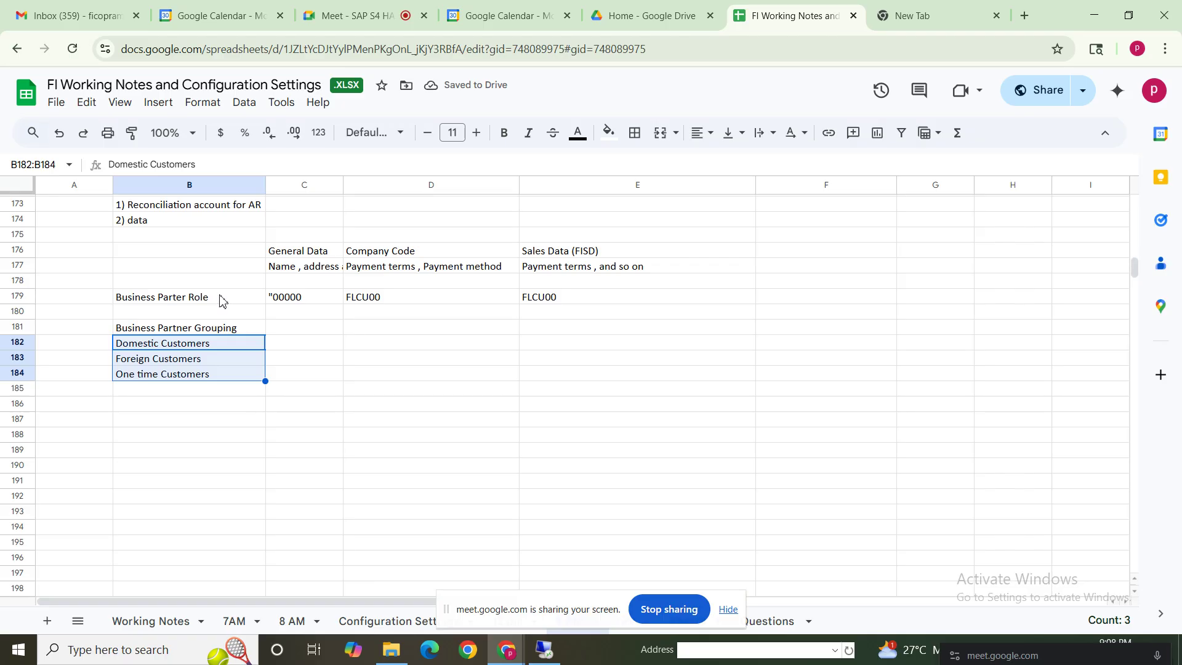
drag(221, 301, 612, 302)
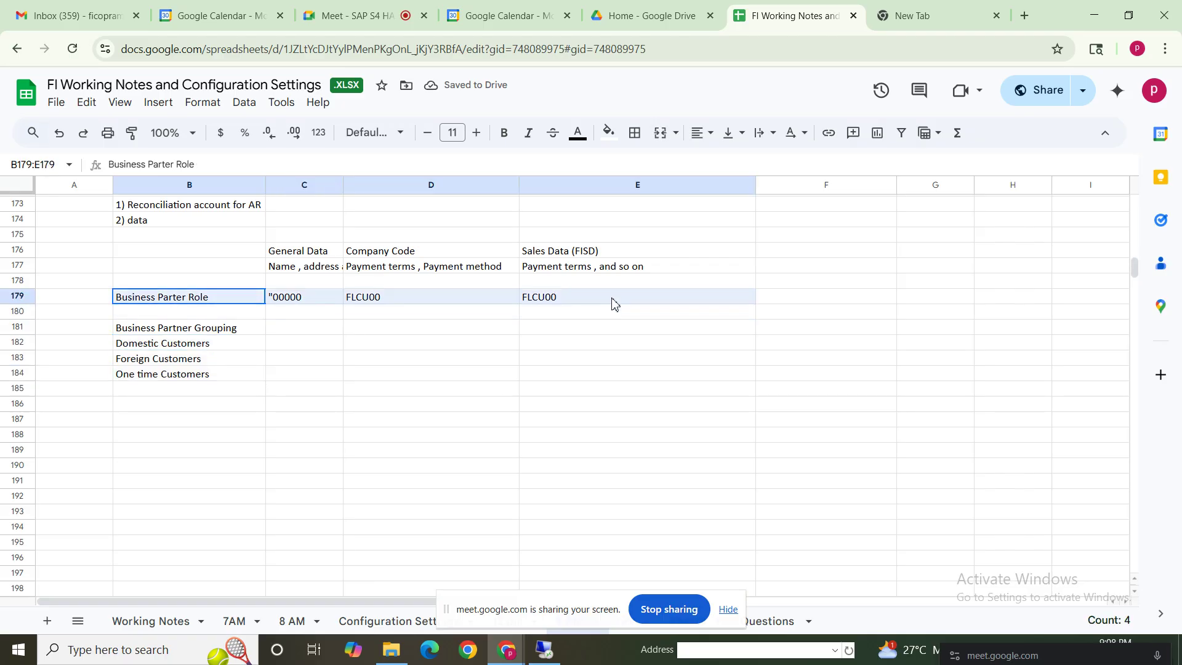
click(191, 253)
key(Up)
key(Up)
key(Up)
key(Up)
key(Up)
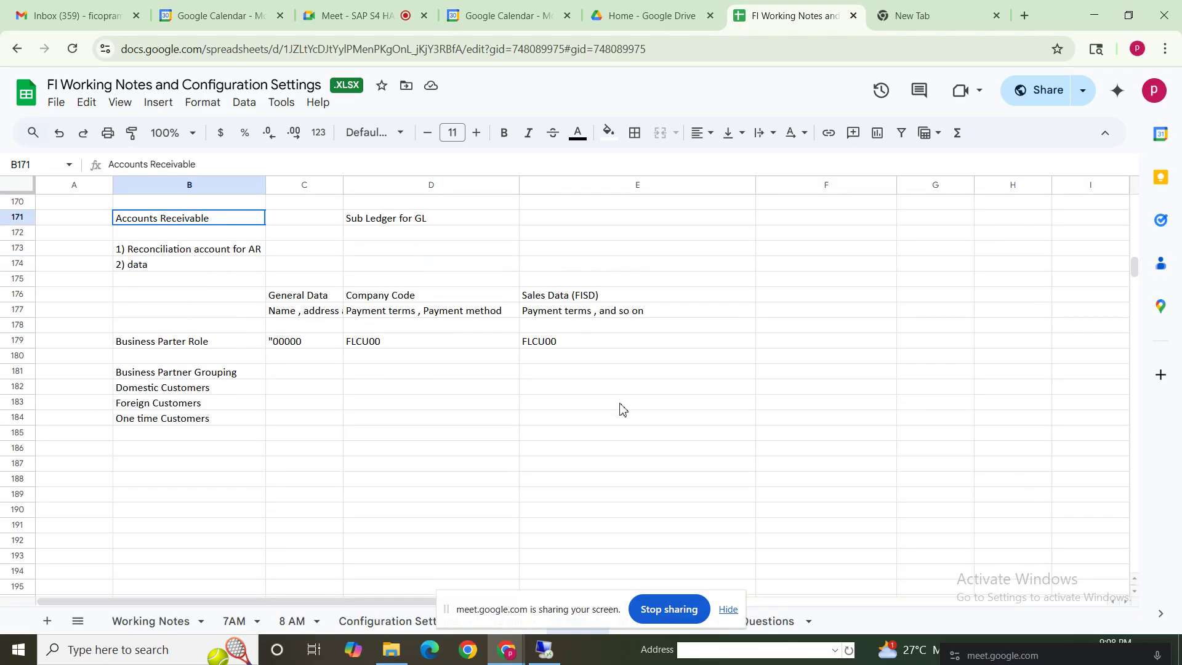
shift+click(702, 438)
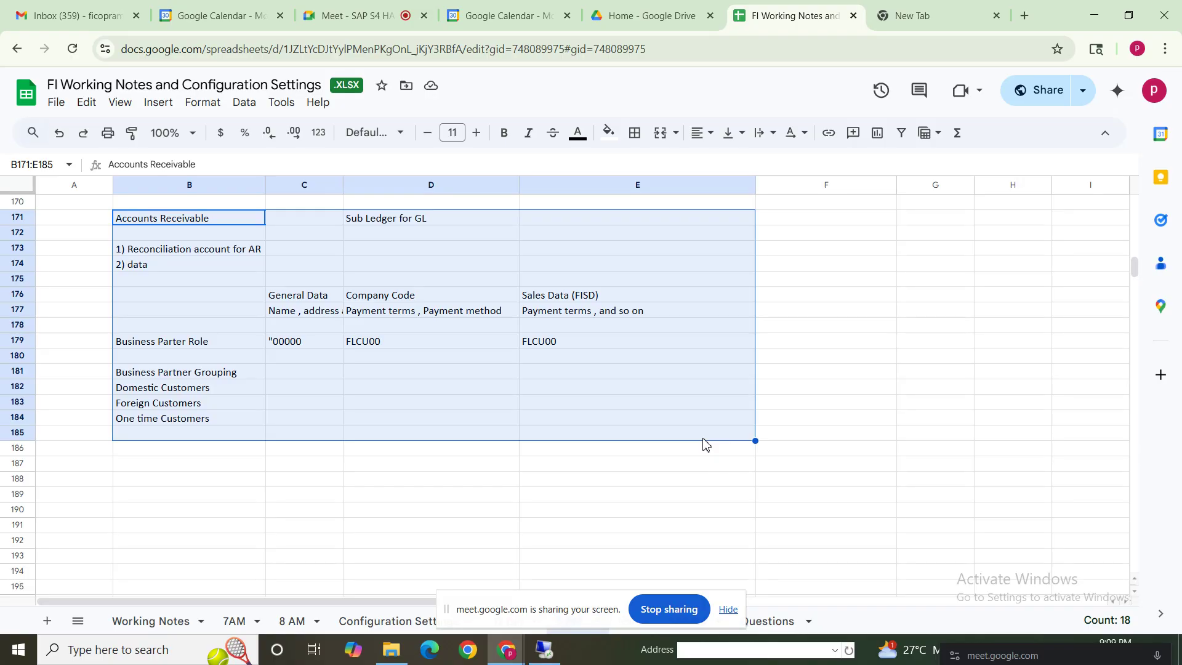
Step: Enter "Customer Invoice" in B187 and "Customer Payment" in B188 below the grouping list
click(148, 467)
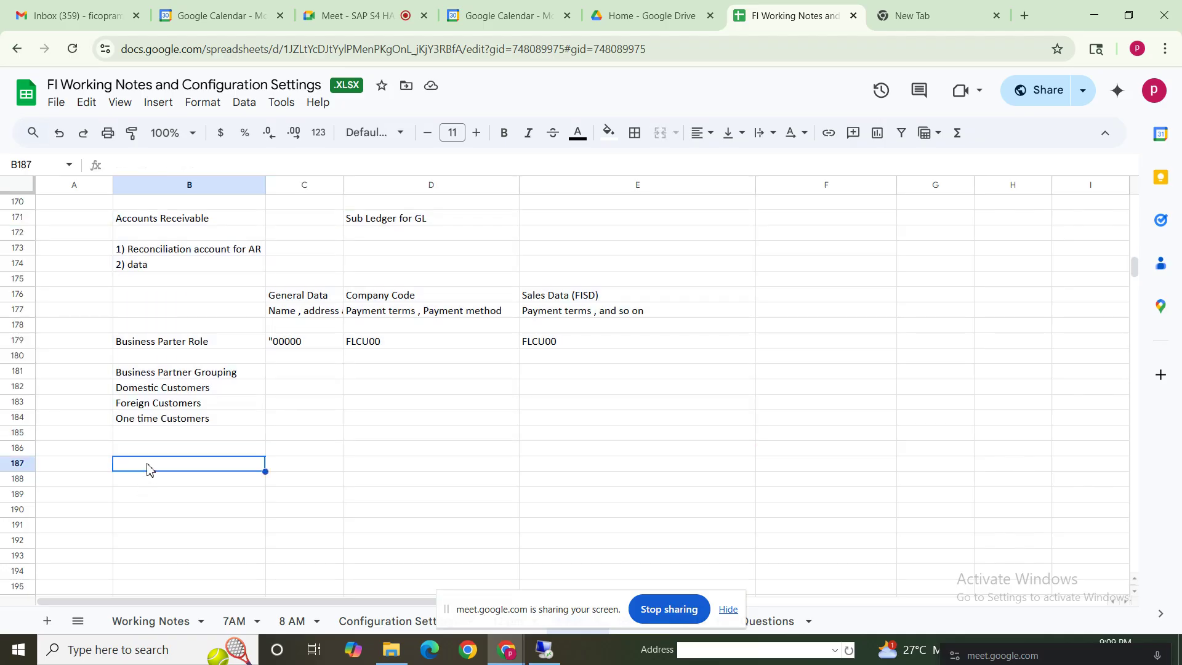
text(Custom)
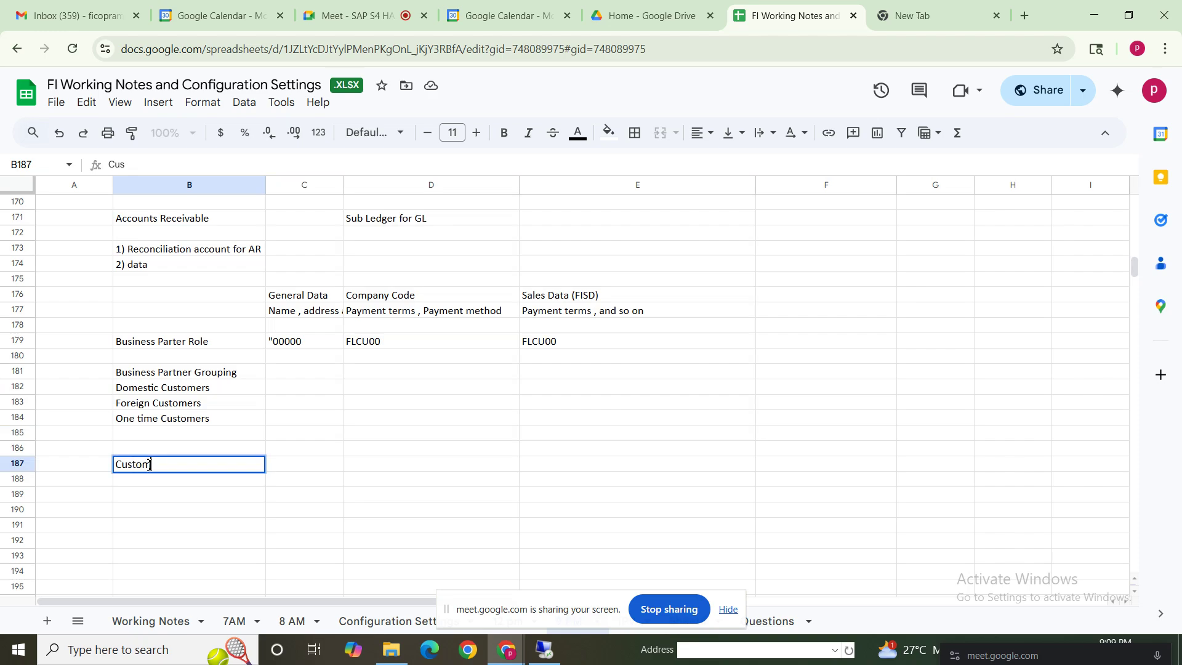
text(er Invoice)
key(Return)
text(C)
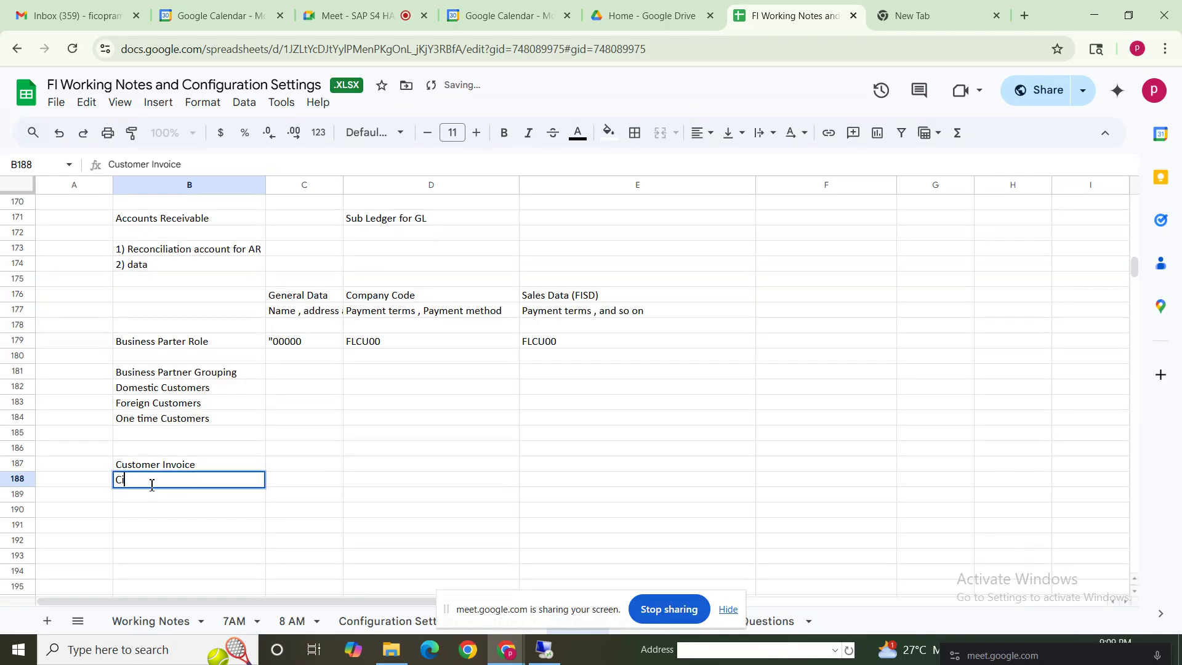
text(isustom)
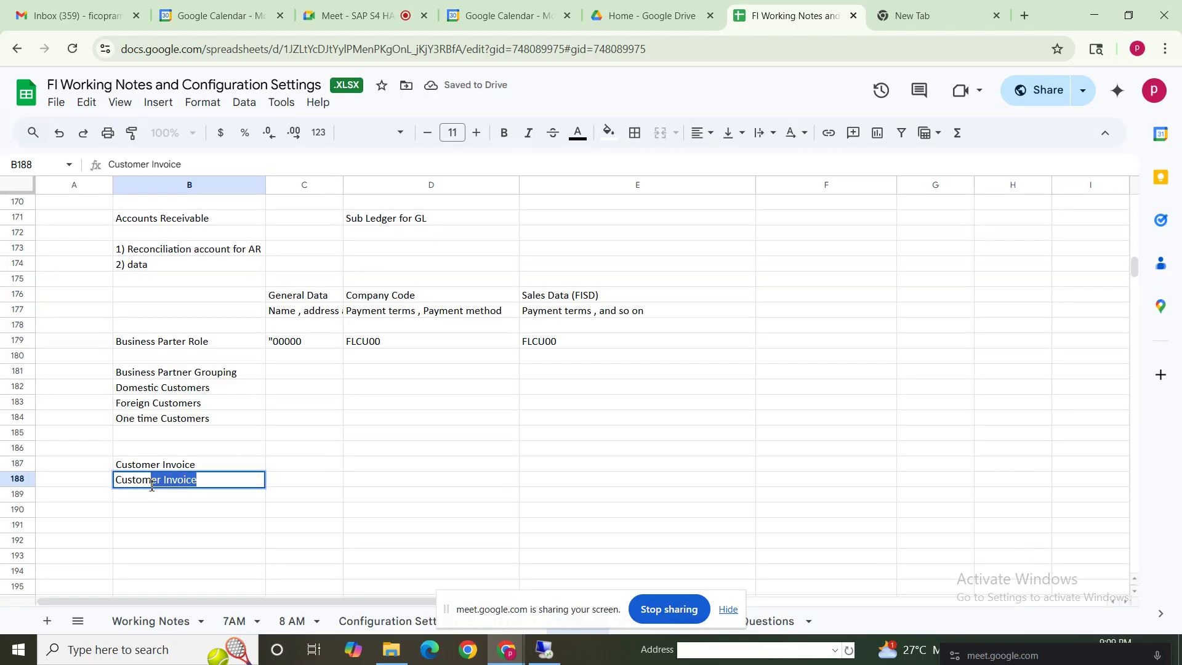
text(er Payment)
Step: Enter "Incoming Payment" in cell C188 beside Customer Payment
click(311, 481)
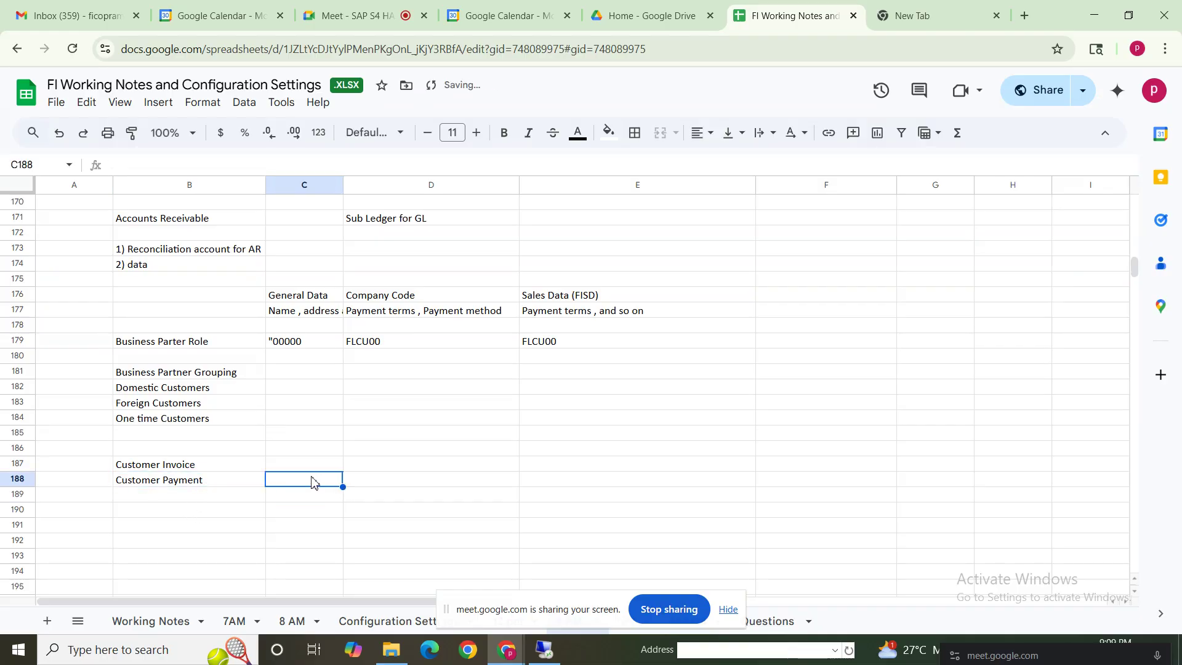
text(In)
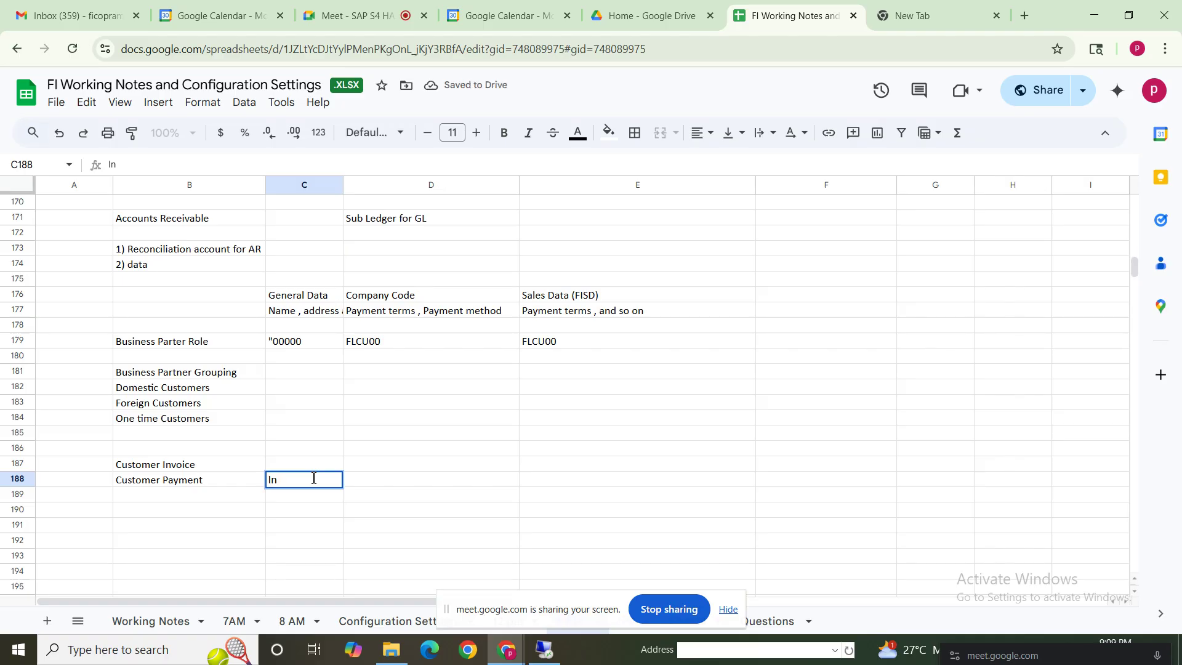
text(coming Payment)
Step: Enter "Adance Payments" in cell B189 below Customer Payment
click(155, 500)
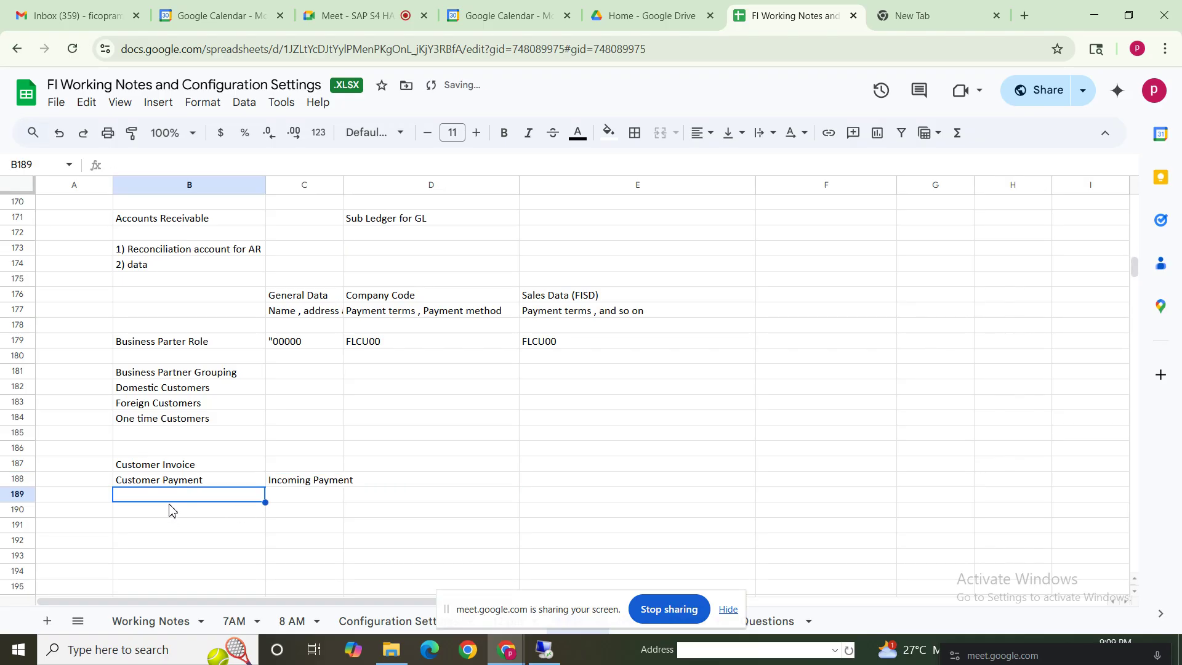
text(Adanc)
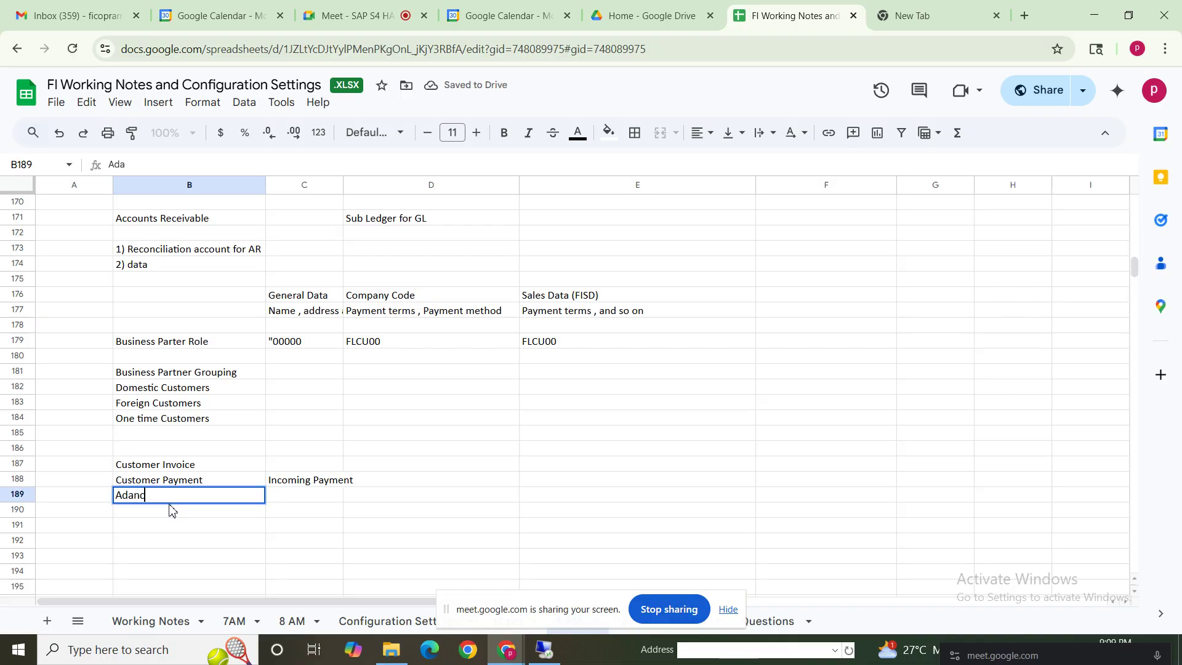
text(e Payments)
click(168, 515)
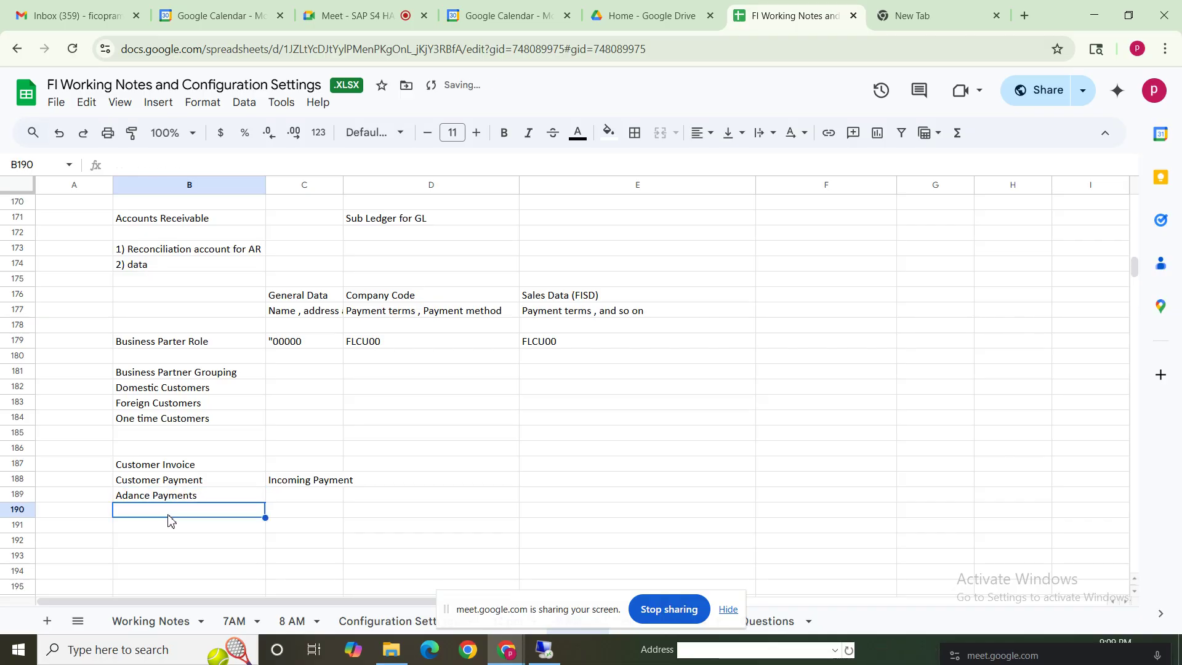
Step: Enter "Partial and Residual" in cell E188 on the Customer Payment row
click(165, 483)
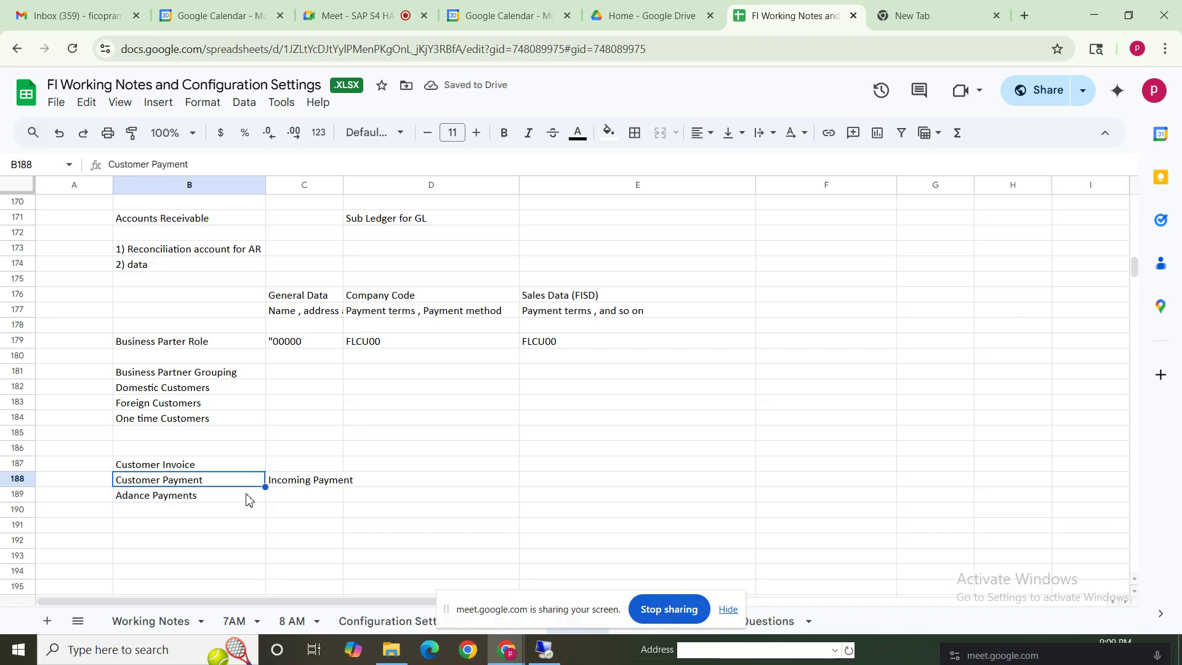
click(550, 482)
text(Pa)
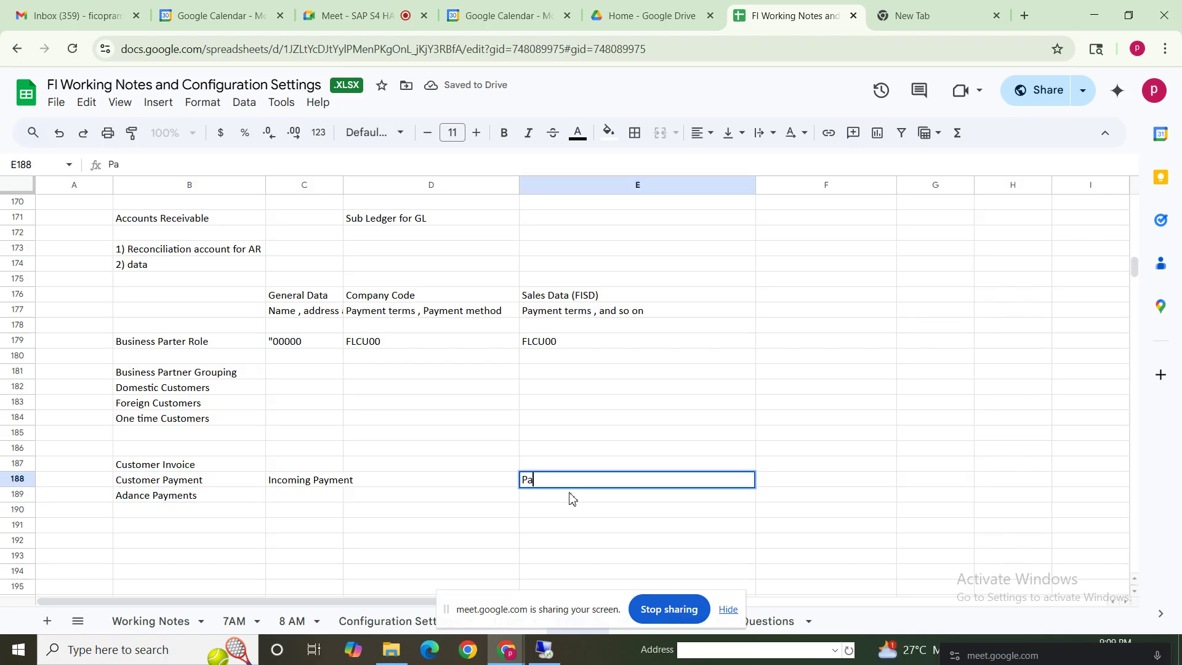
text(rtial an d Resid)
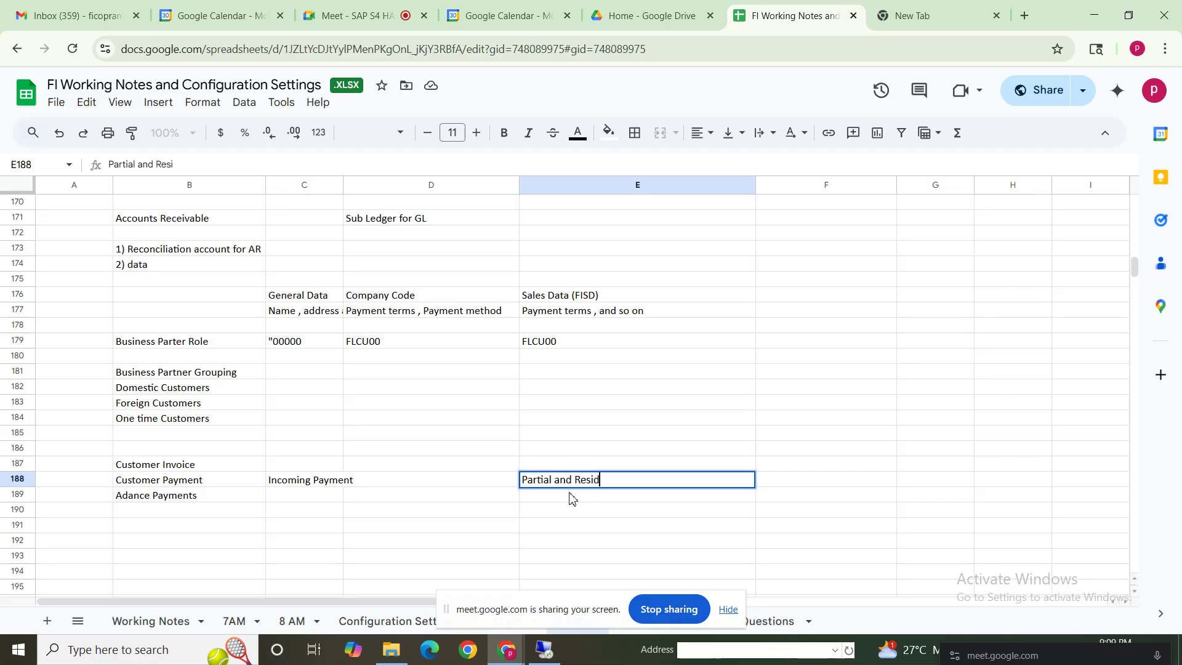
text(ual)
click(564, 509)
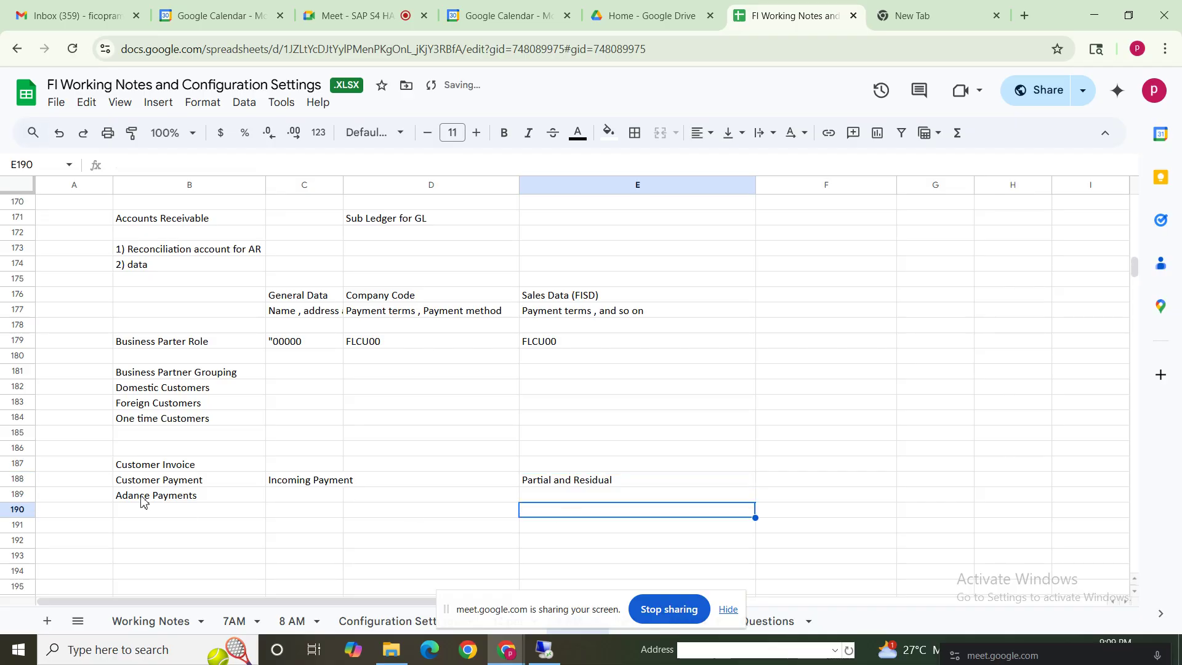
Step: Enter "Dunning - send notices to customers to remind make payment" in cell B190 below Adance Payments
click(185, 470)
shift+click(556, 528)
click(207, 514)
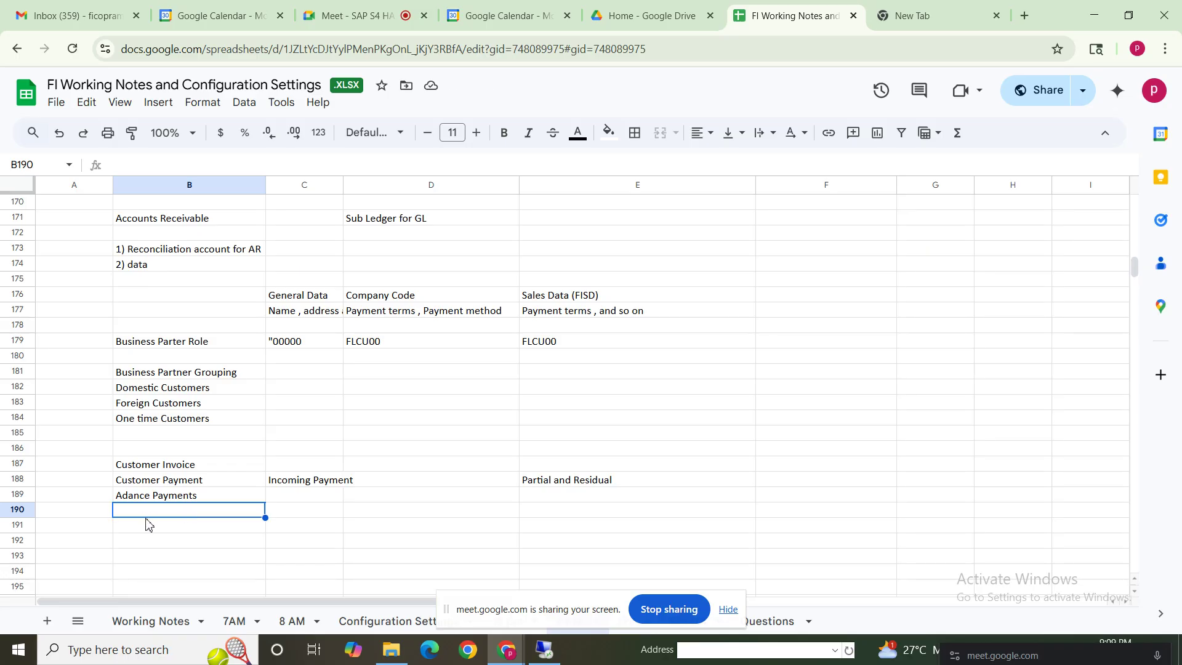
click(161, 471)
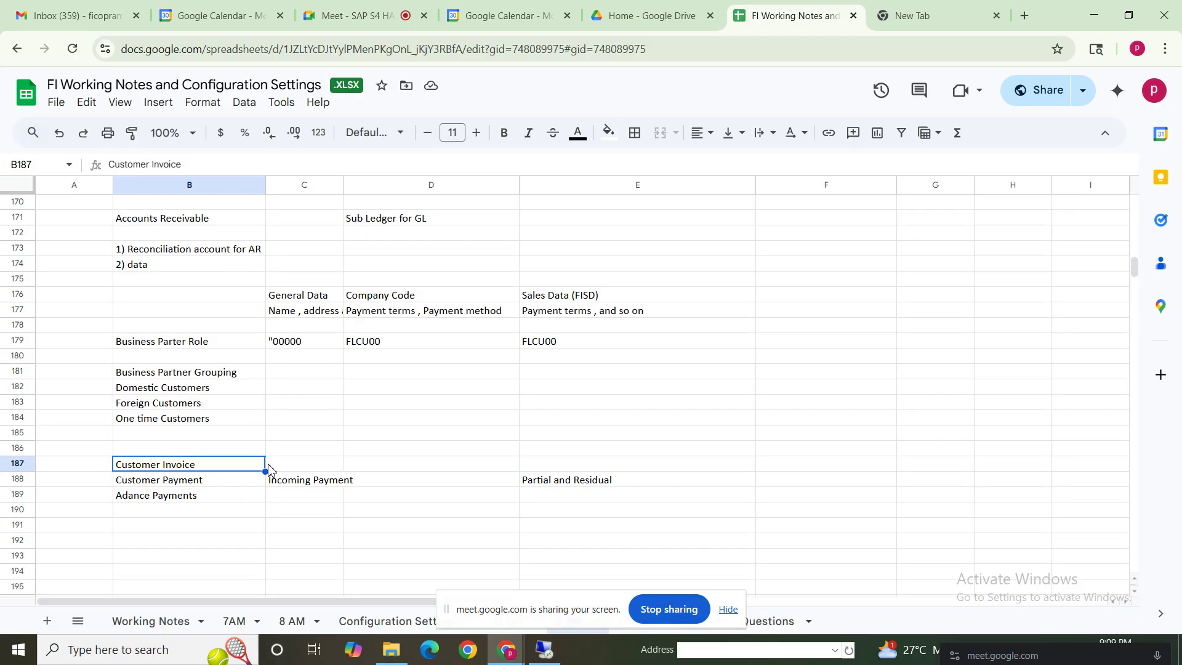
click(177, 515)
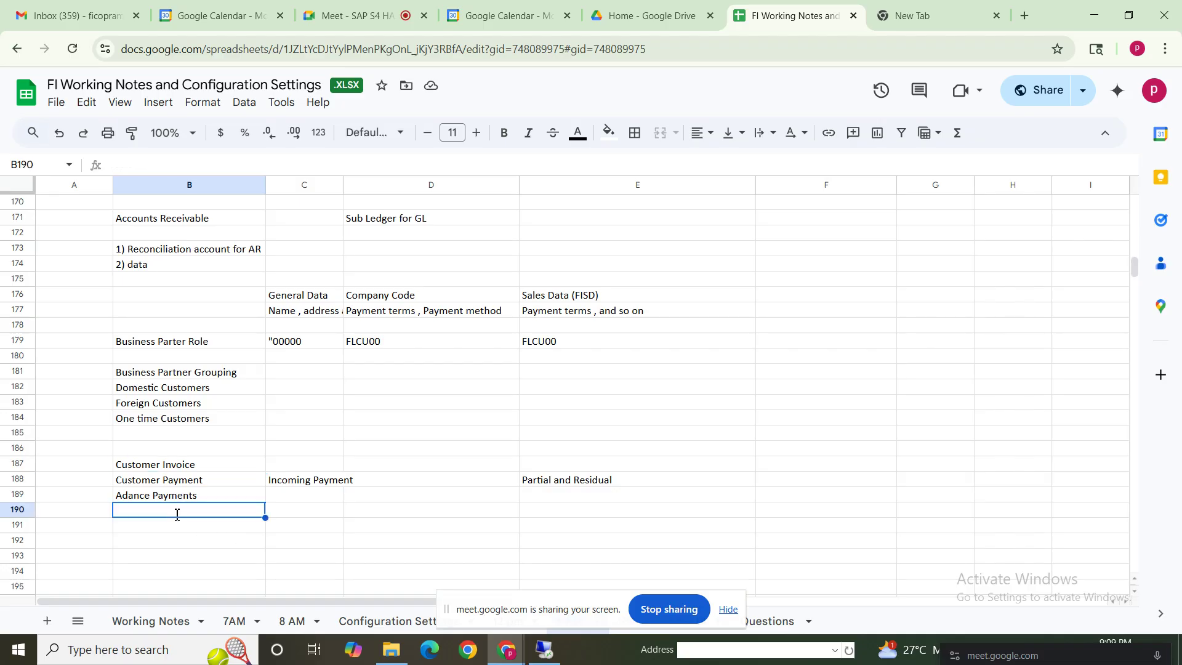
text(Dun)
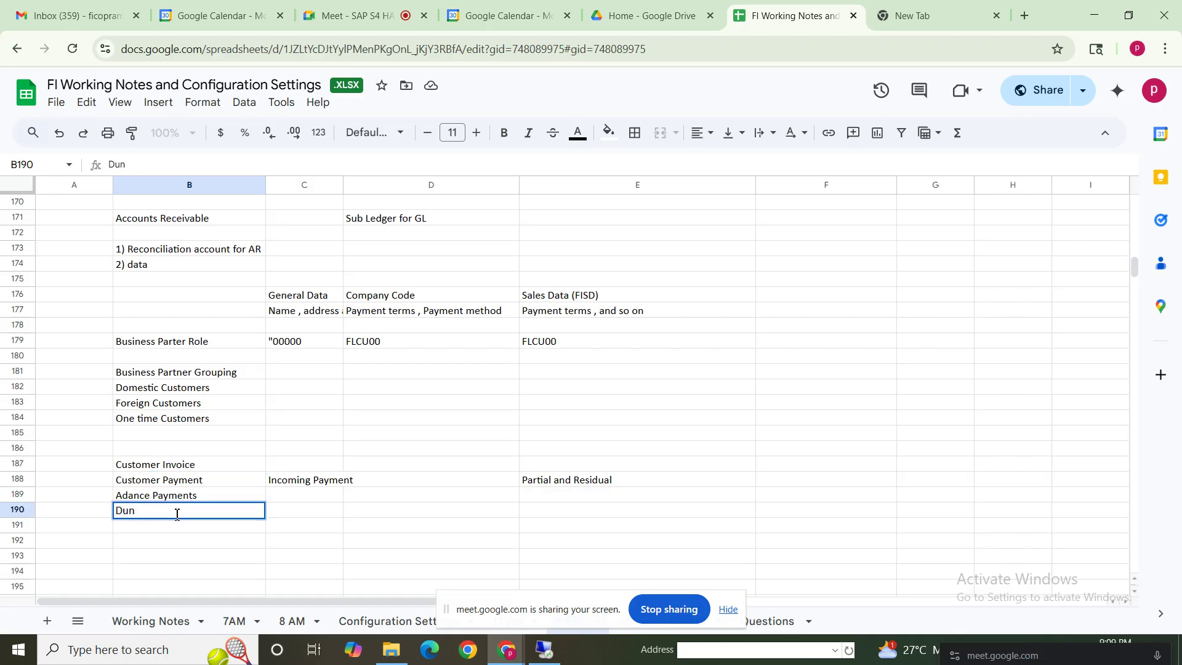
text(ning -)
text(send notices )
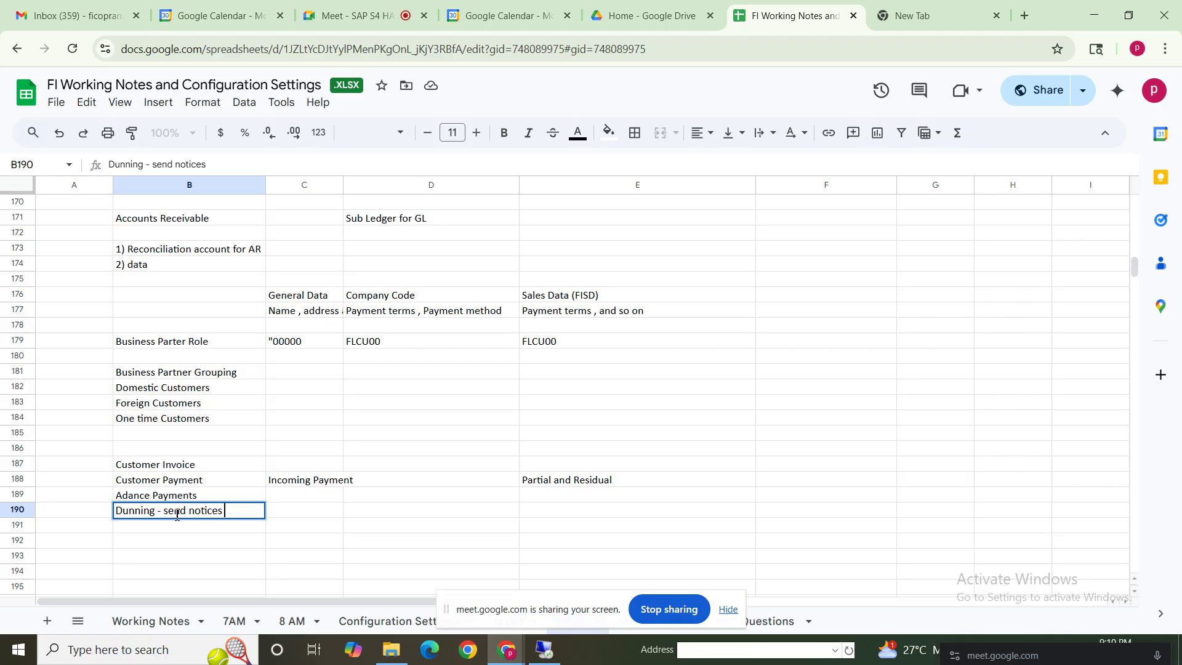
text(to customr)
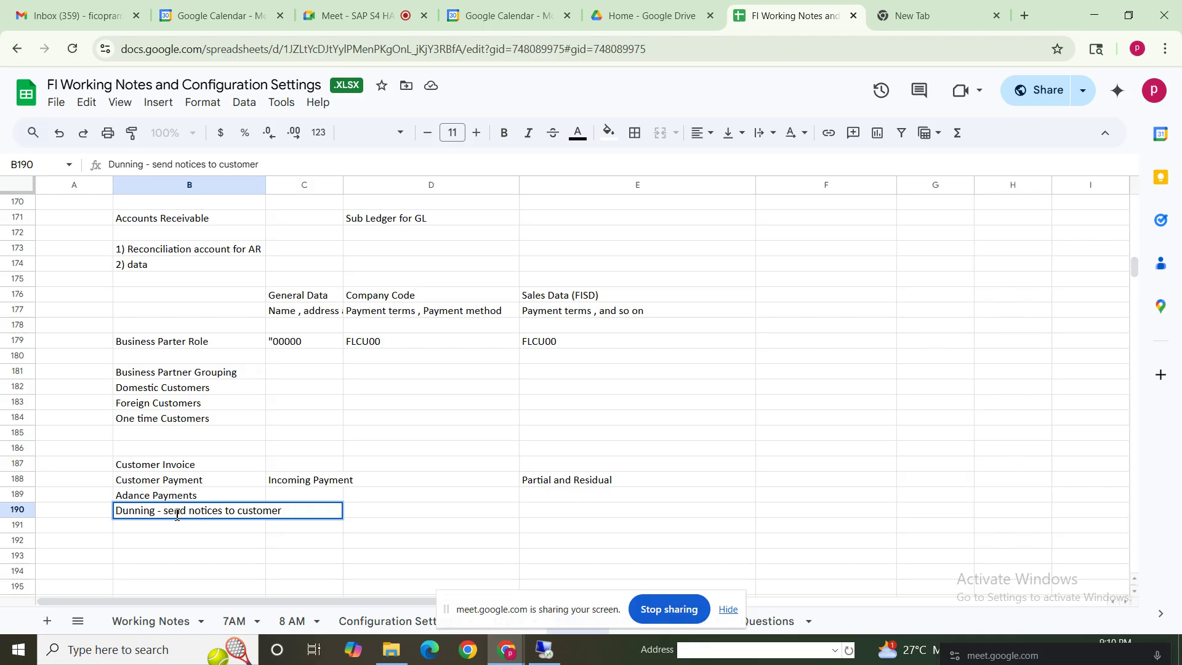
key(BackSpace)
text(s to remind make payment)
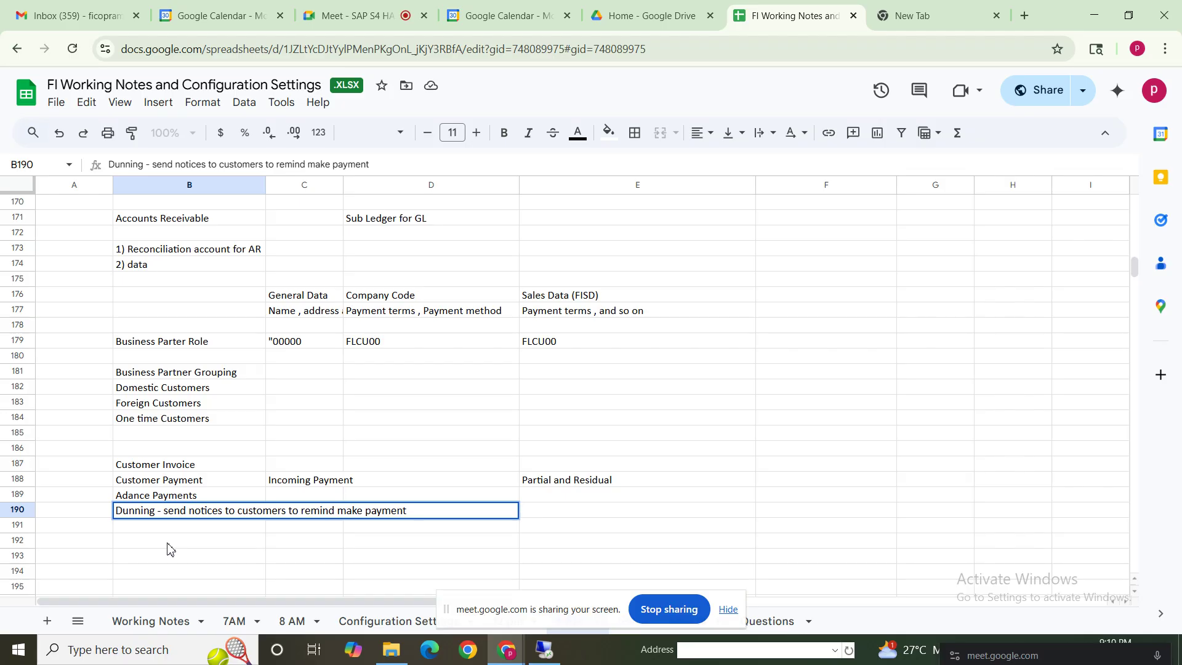
Step: Insert the word "to" before "make payment" in the Dunning note in B190
click(337, 510)
text(to)
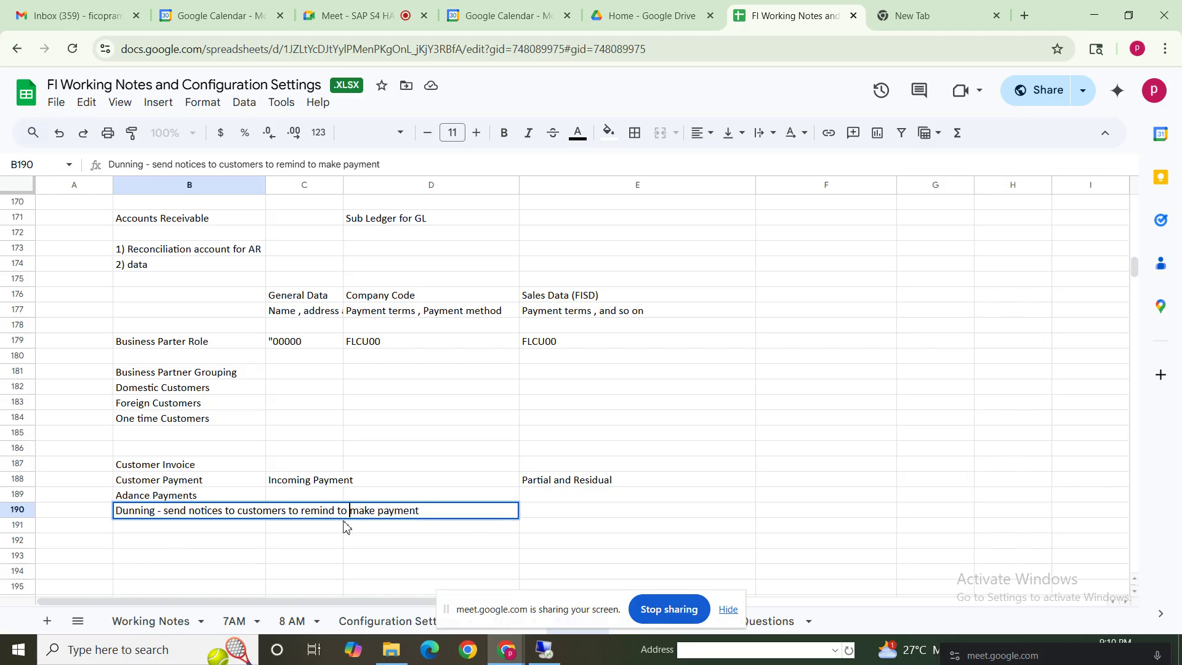
click(381, 546)
click(162, 541)
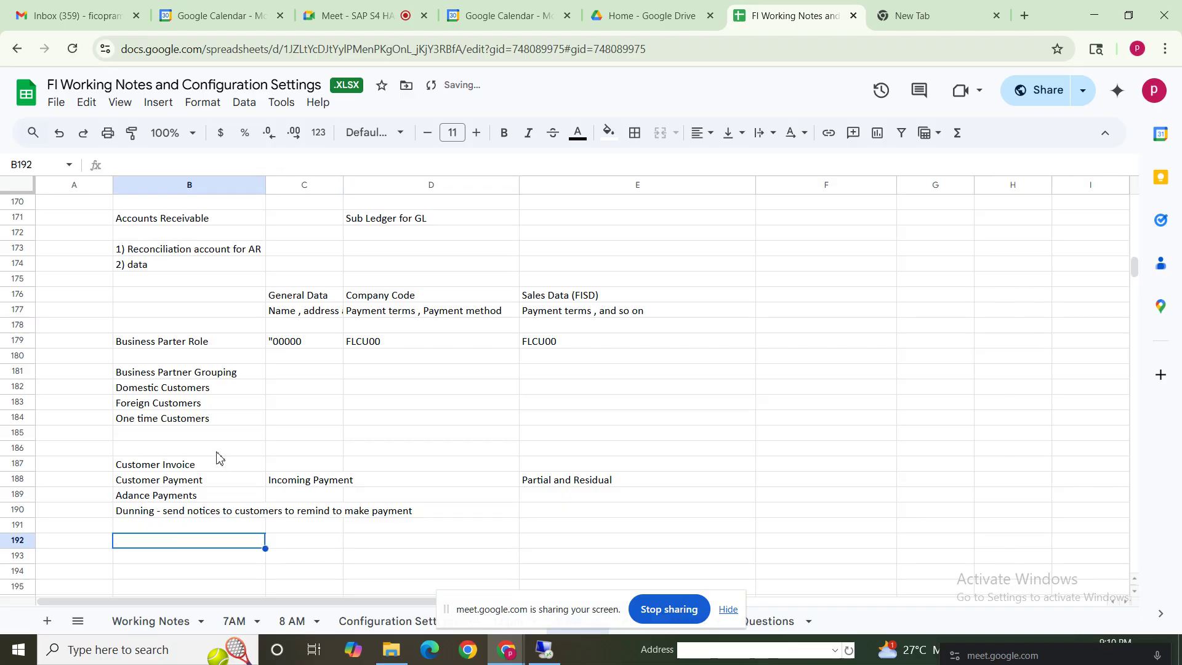
Step: Review the full Accounts Receivable notes in B171:E191, from the heading down to the Dunning line
click(164, 218)
key(shift+Down)
key(shift+Down)
key(shift+Down)
key(shift+Down)
shift+click(630, 530)
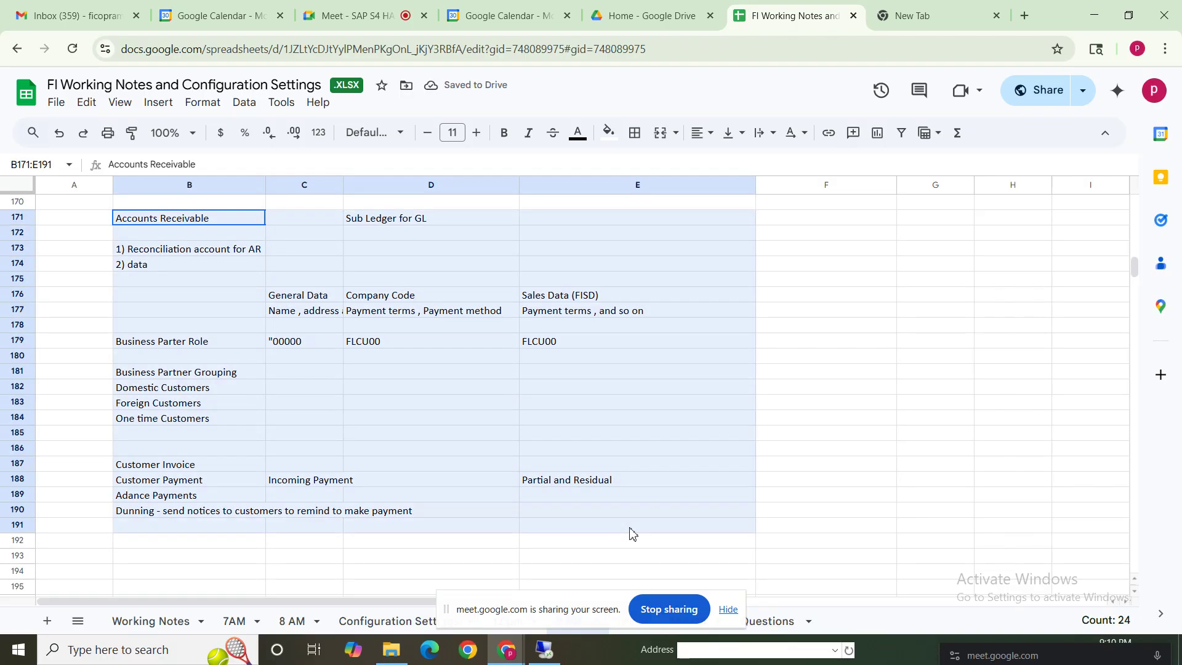
Step: Enter "Interest Calculation" in cell B191 below the Dunning note
click(173, 530)
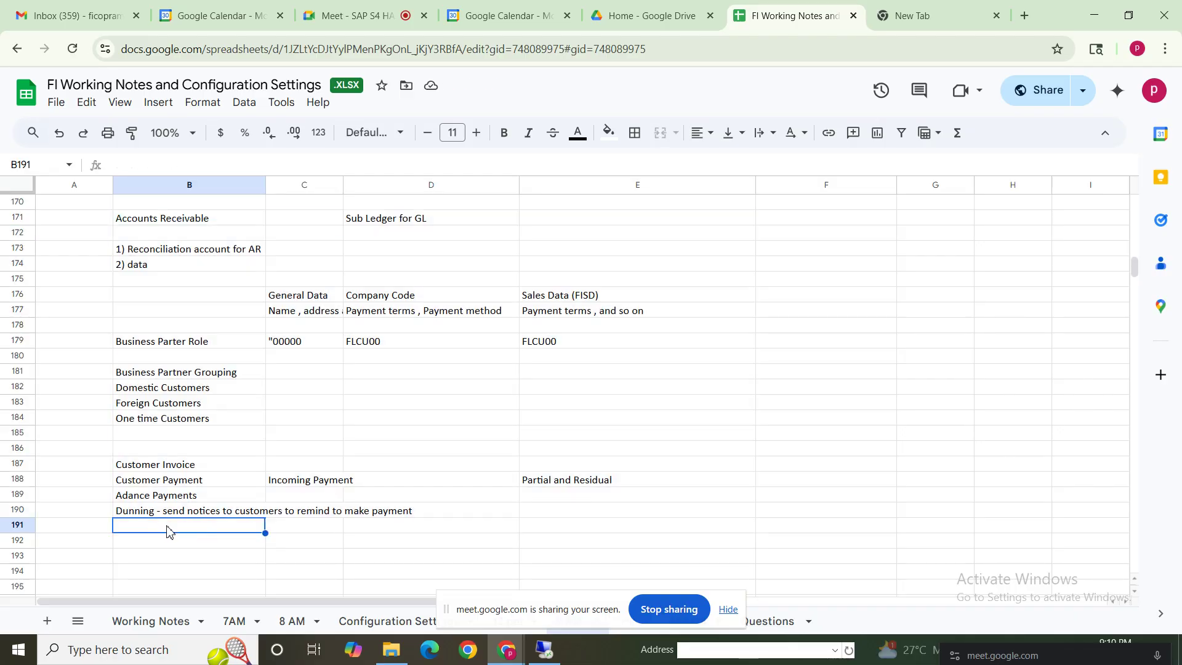
text(Interest)
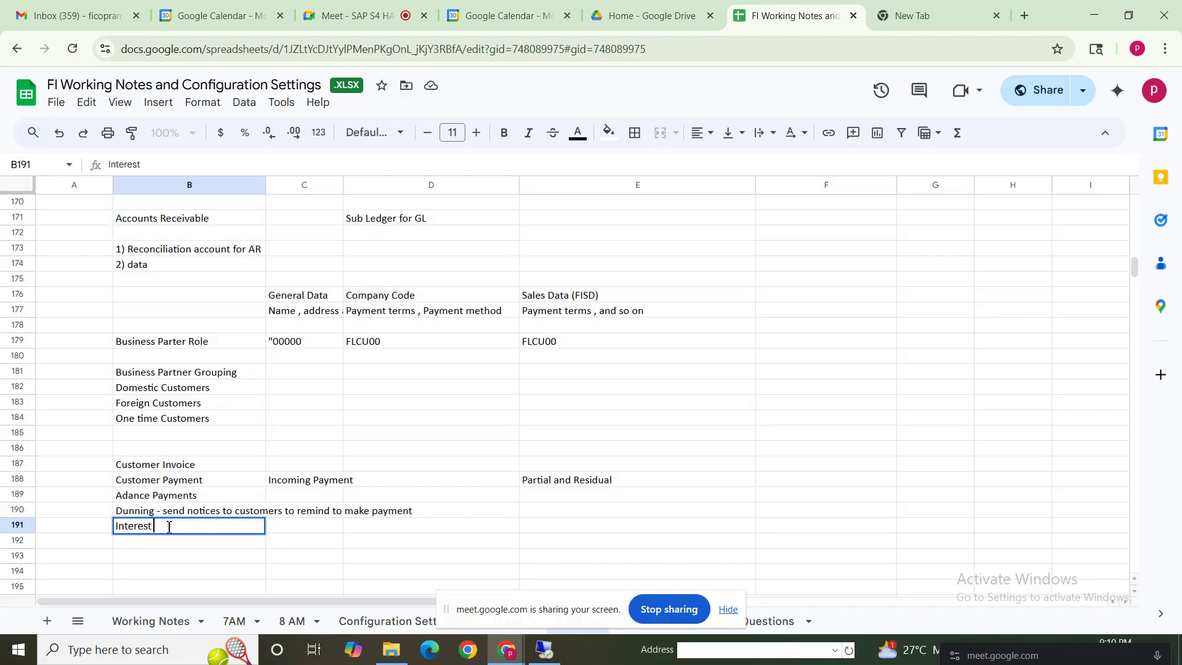
text( Calculation)
key(Return)
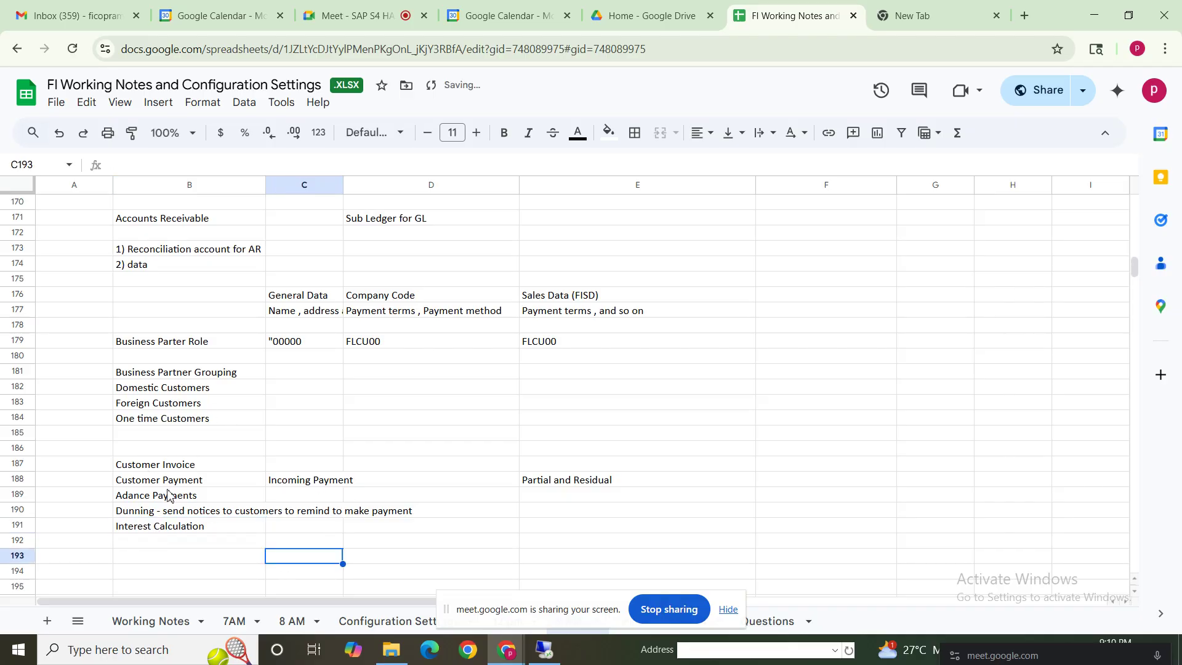
Step: Review the list of customer transaction topics in B187:E192, from Customer Invoice to Interest Calculation
click(165, 485)
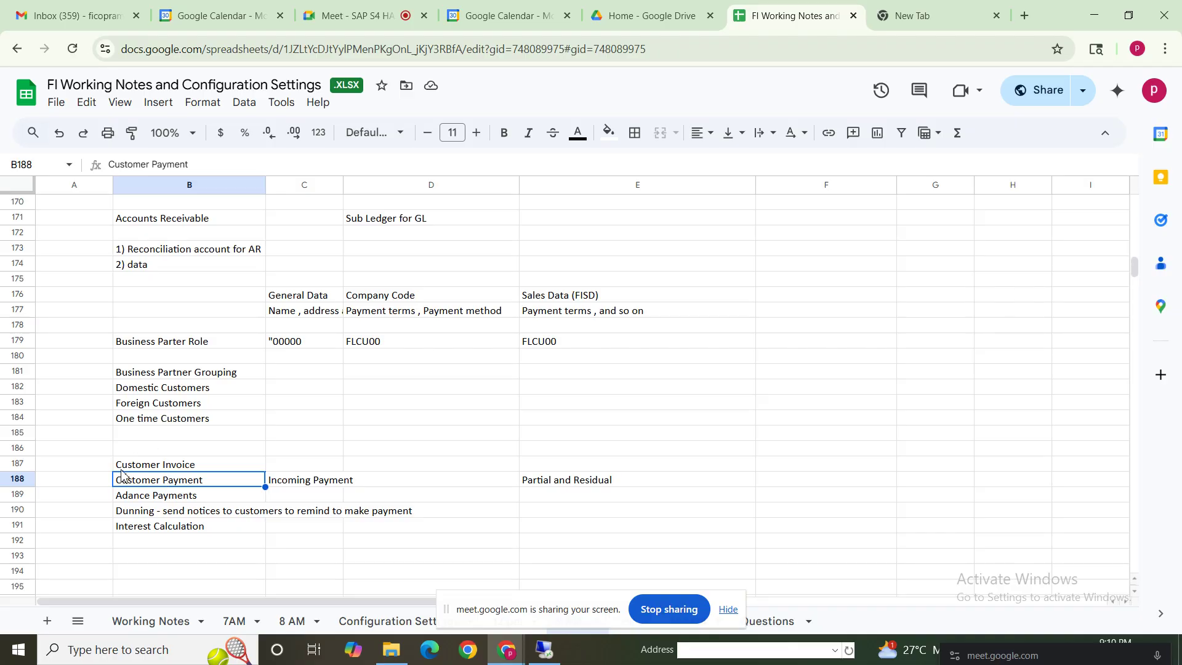
click(150, 529)
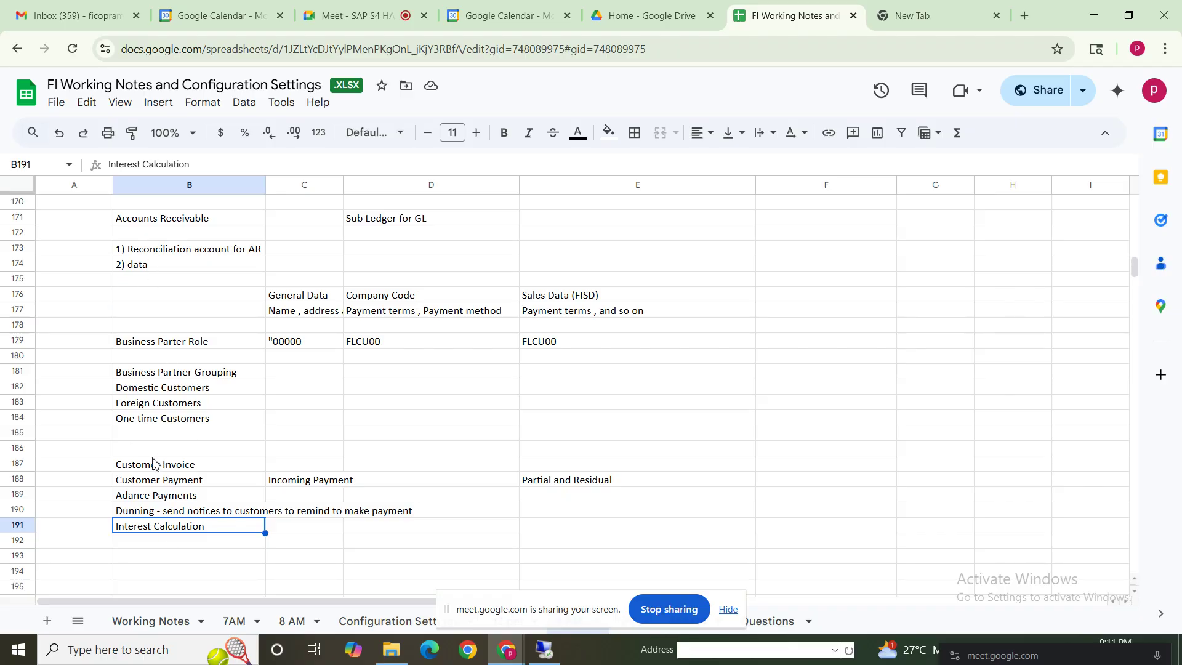
drag(154, 465, 647, 547)
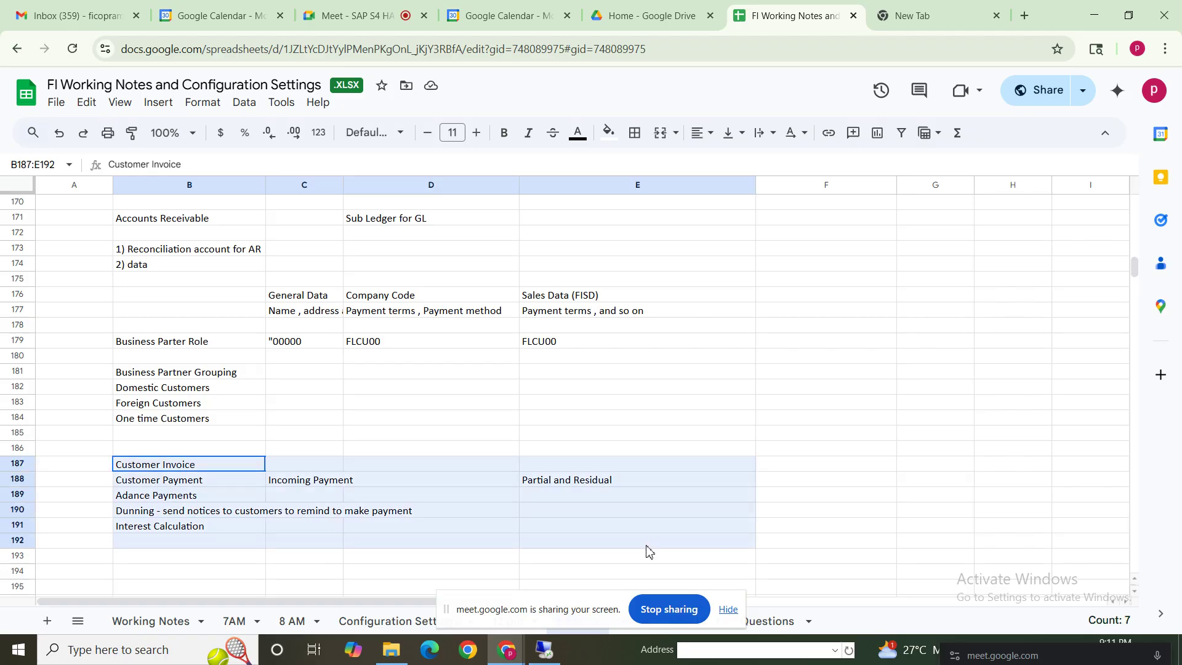
drag(647, 547, 647, 548)
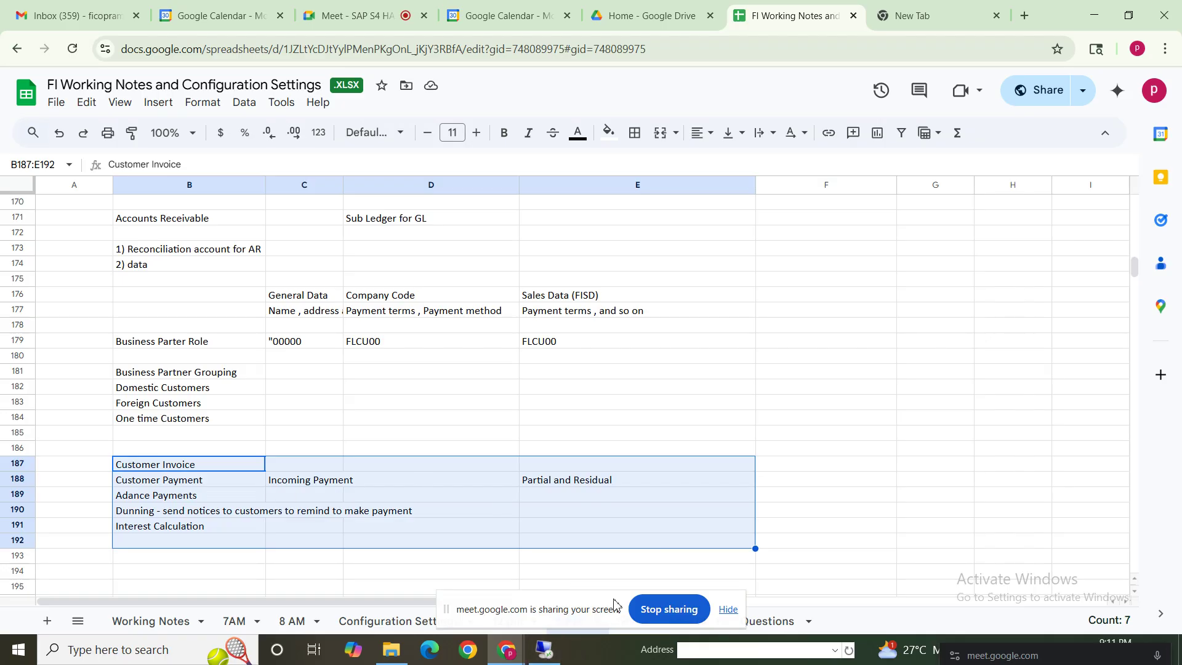
Step: Open the Configuration Settings sheet and locate its Accounts Receivable section around row 266
click(369, 622)
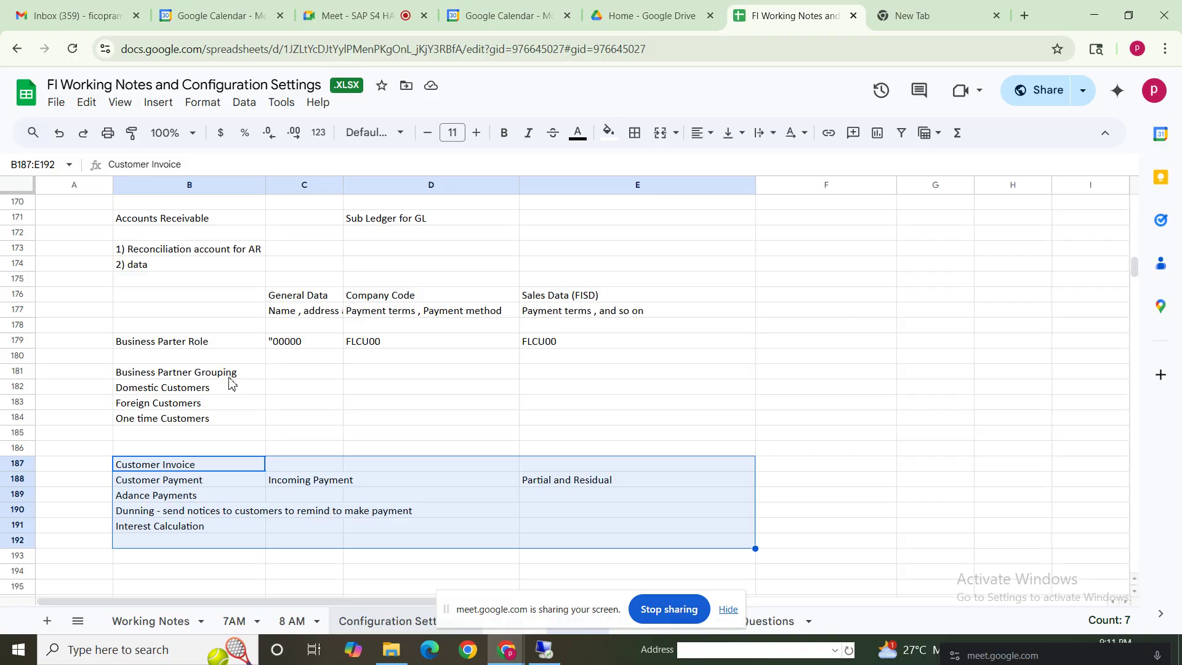
click(114, 319)
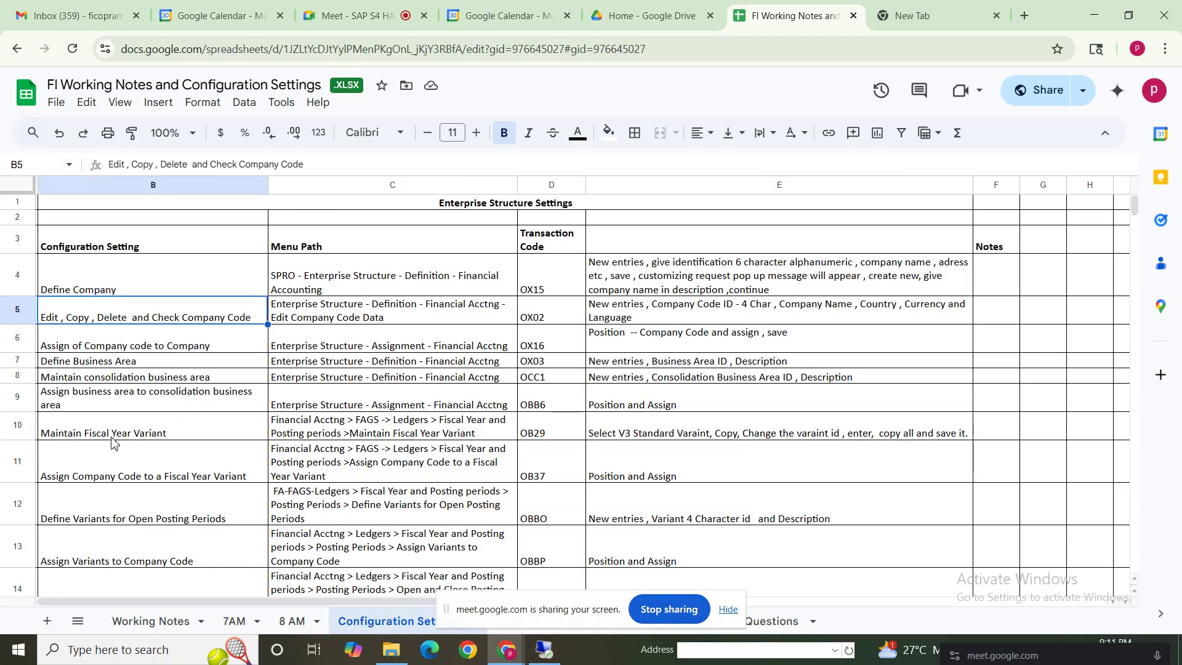
click(113, 434)
key(ctrl+Down)
key(ctrl+Down)
key(ctrl+Down)
key(ctrl+Down)
key(ctrl+Down)
key(ctrl+Down)
key(ctrl+Down)
key(ctrl+Down)
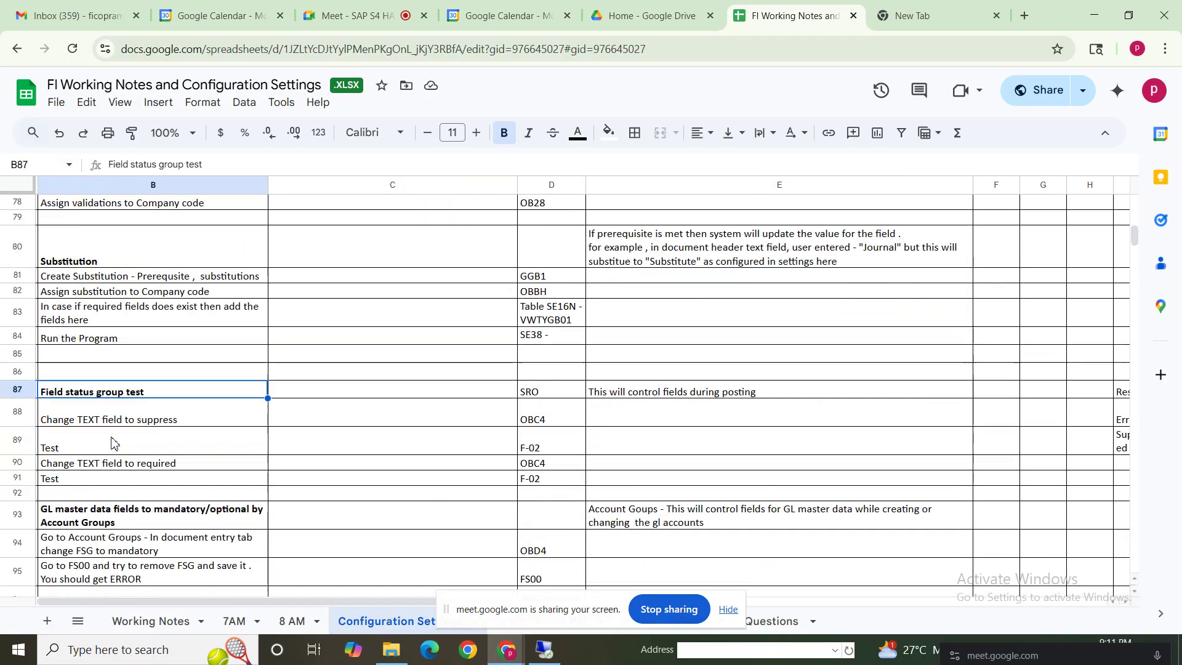
key(ctrl+Down)
key(ctrl+Down)
key(ctrl+Down)
key(ctrl+Down)
key(ctrl+Down)
key(ctrl+Down)
key(ctrl+Down)
key(ctrl+Down)
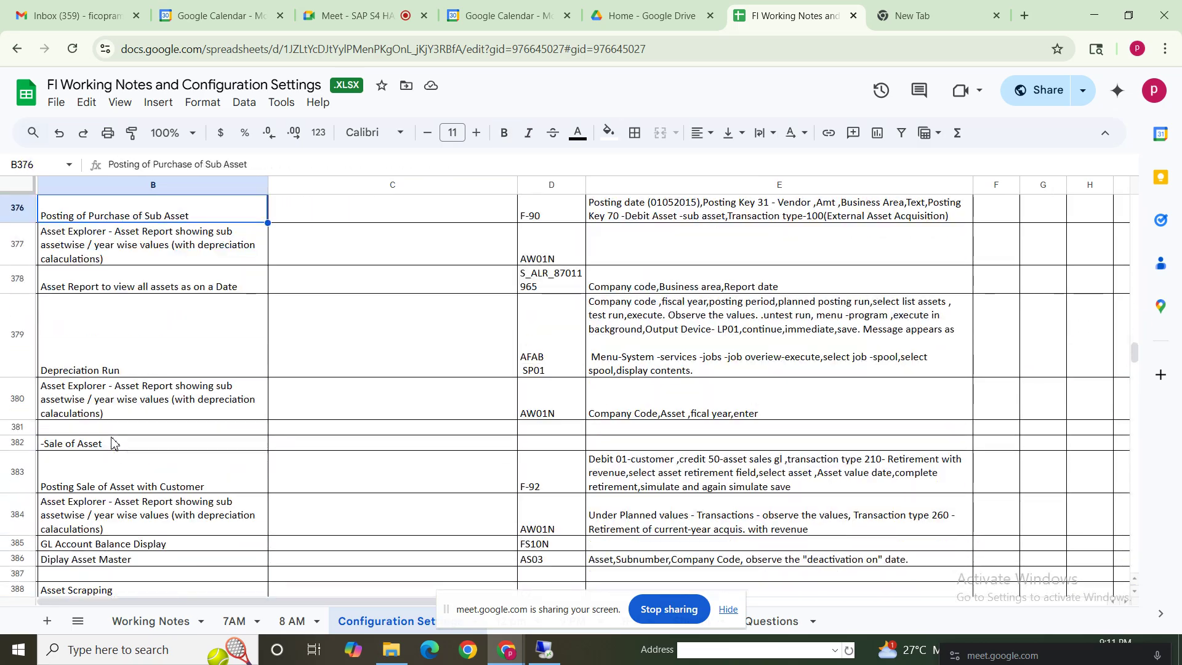
key(ctrl+Up)
key(ctrl+Up)
key(ctrl+Up)
key(ctrl+Up)
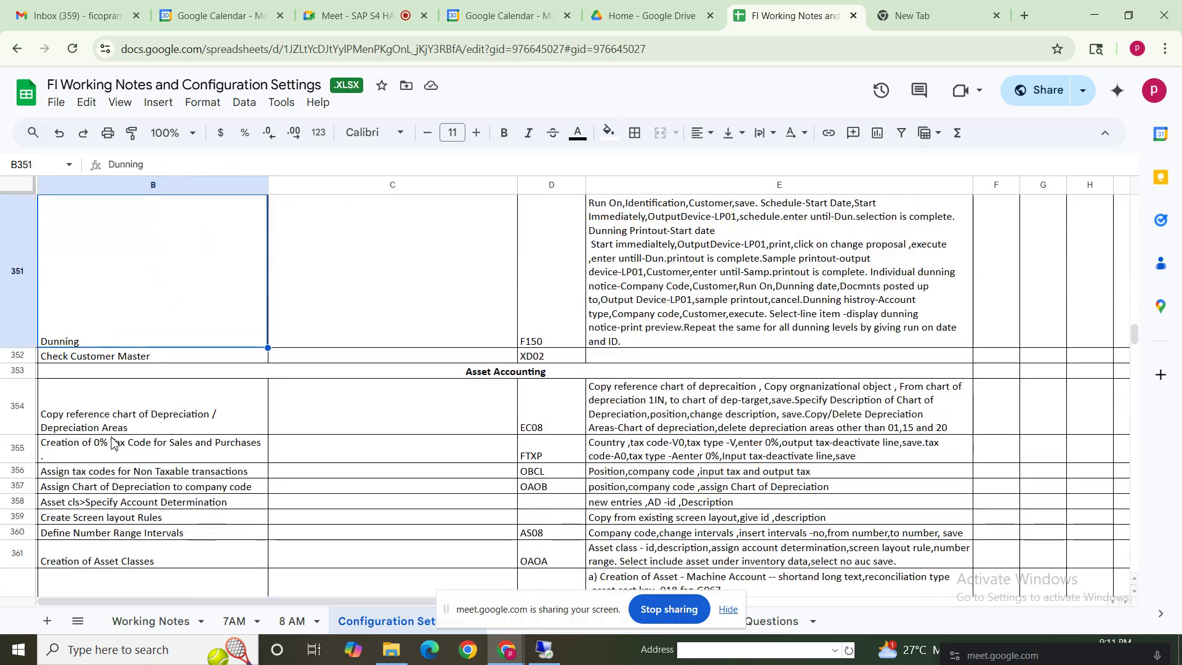
key(ctrl+Up)
key(ctrl+Up)
key(ctrl+Up)
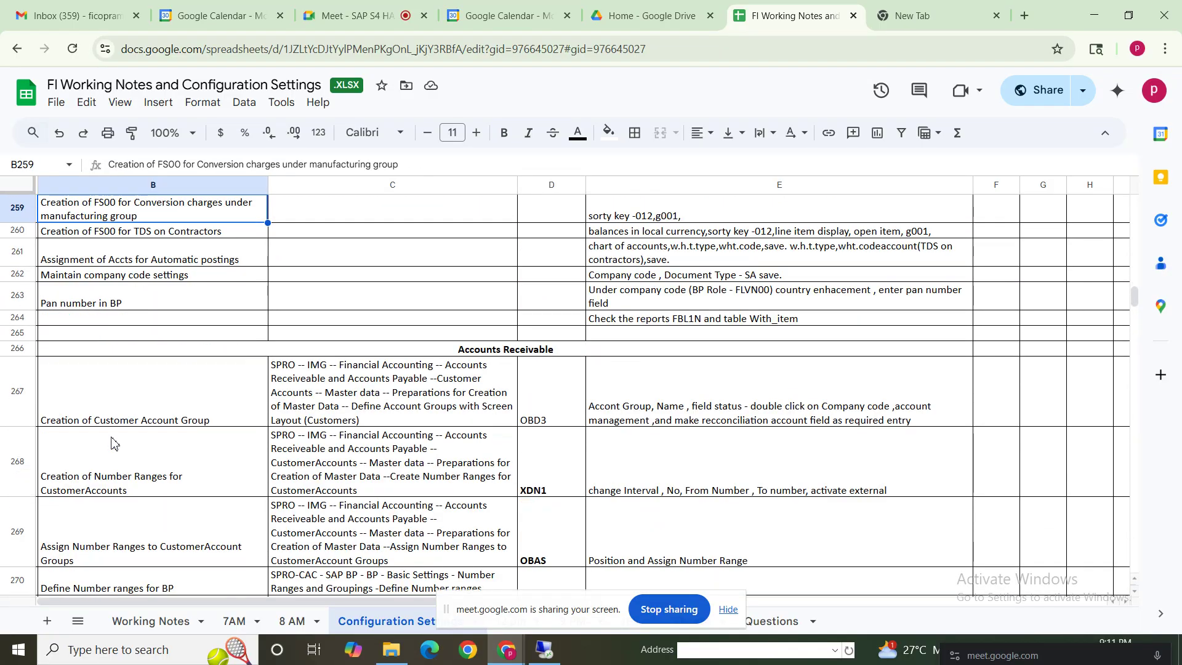
Step: Examine the customer account group and number range settings in B267:E269 under the Accounts Receivable heading
click(521, 352)
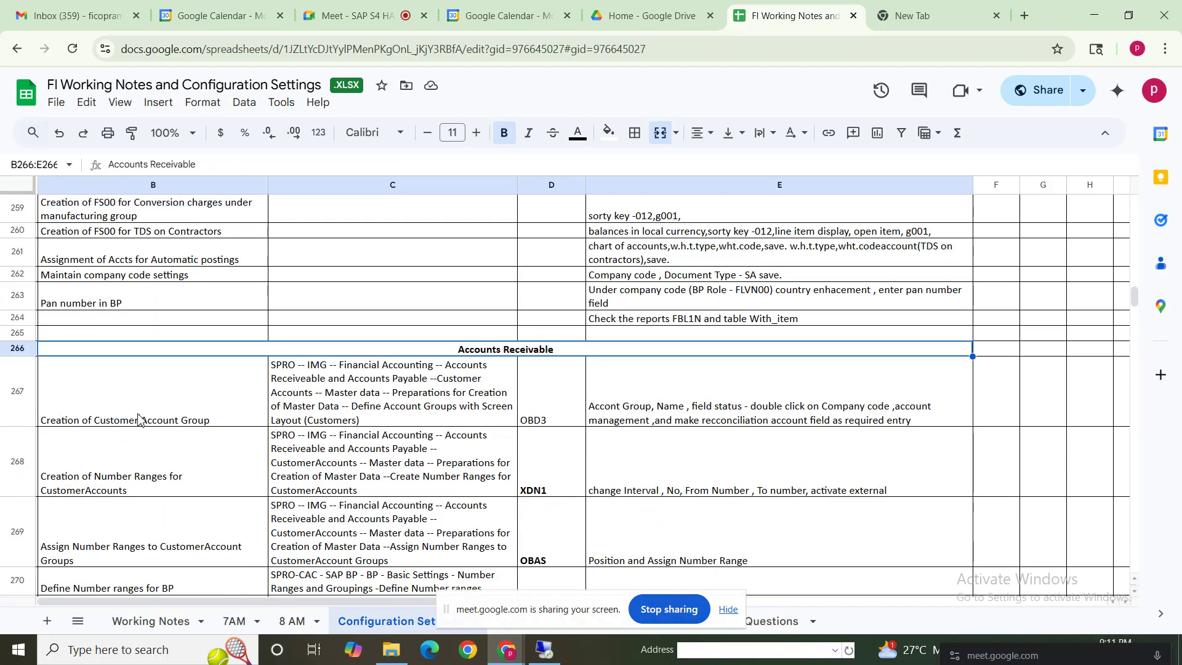
click(141, 413)
drag(337, 420, 674, 546)
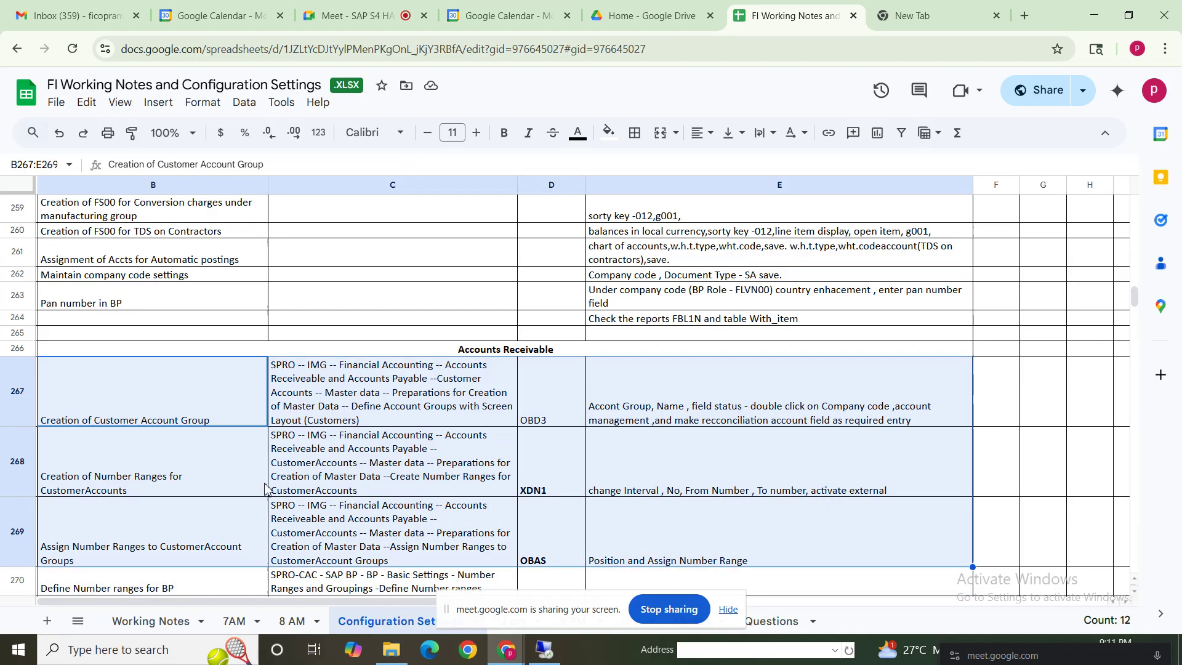
Step: Examine the business partner number range, grouping and number assignment settings in B270:E272
click(146, 541)
key(Down)
key(Down)
key(Down)
key(Down)
key(Down)
key(Down)
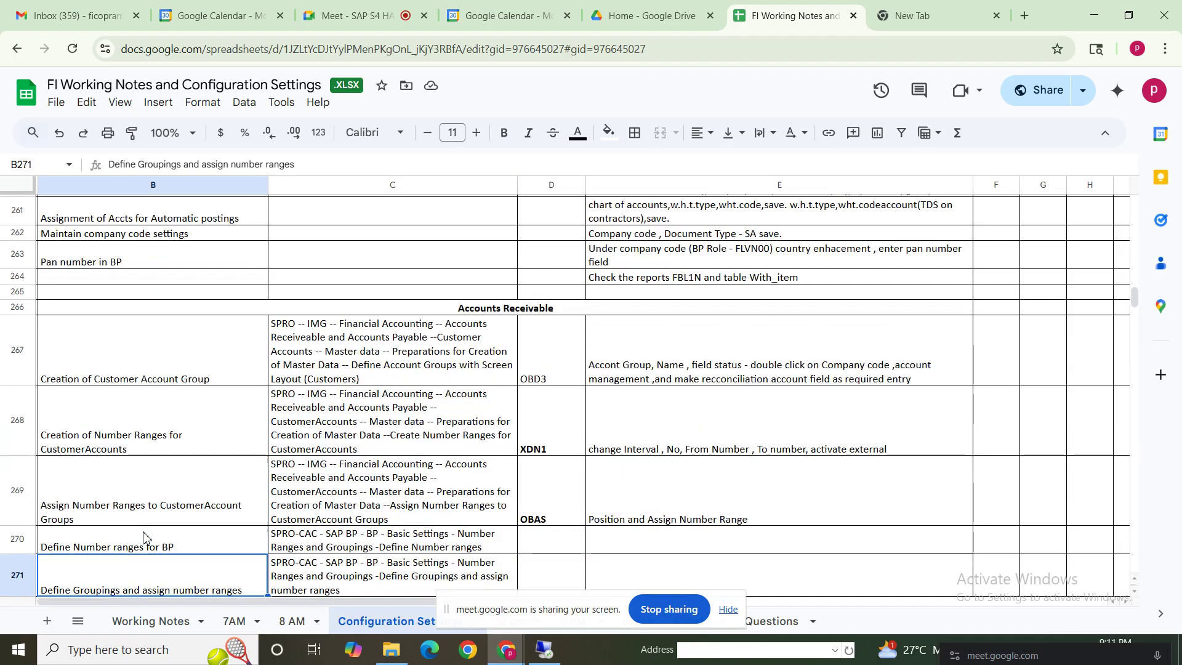
drag(181, 431, 720, 523)
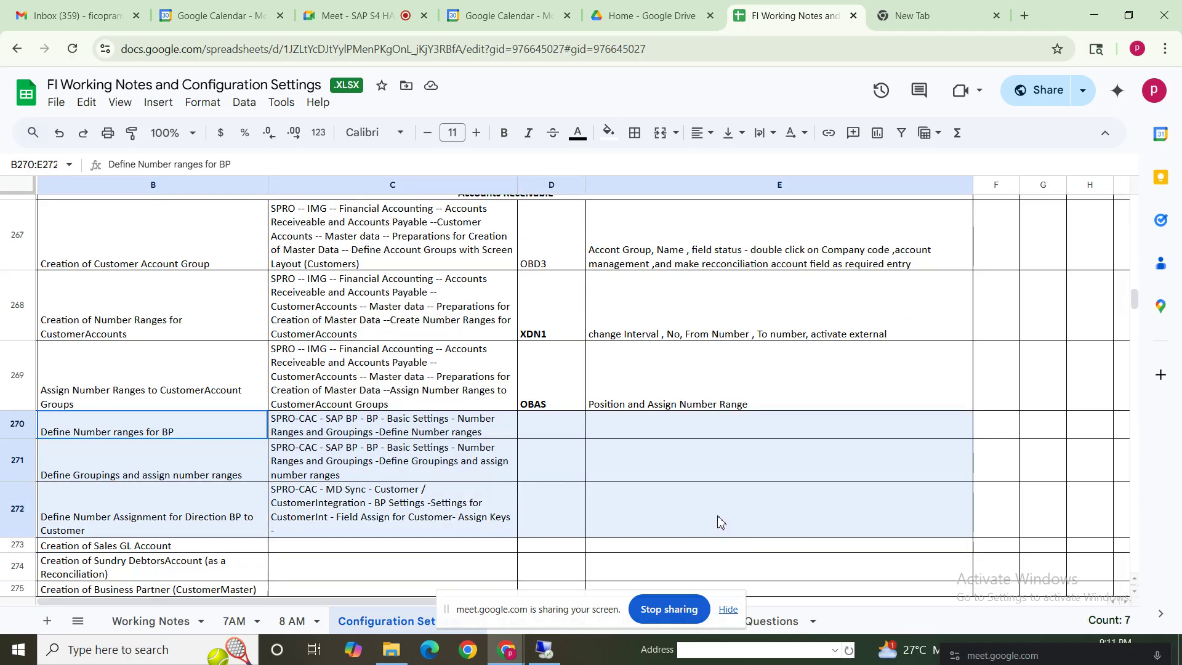
Step: Compare the customer number range rows with the business partner grouping and assignment rows within B268:E272
click(143, 331)
click(147, 493)
click(139, 342)
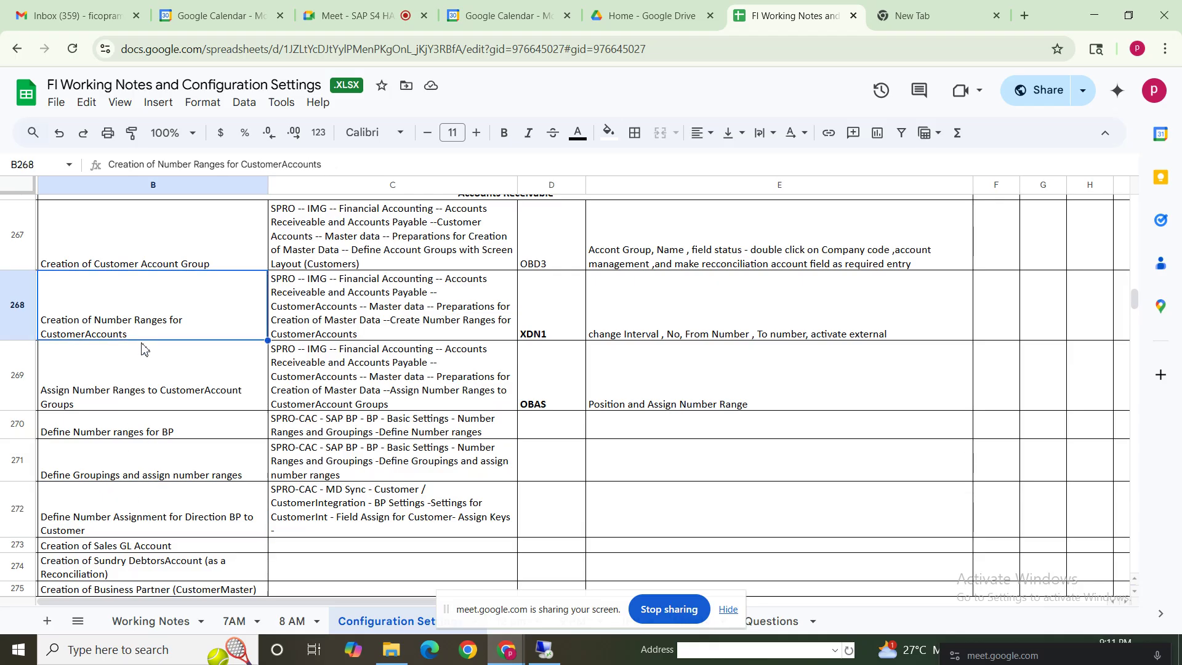
click(159, 478)
click(238, 331)
click(648, 333)
click(221, 326)
click(190, 523)
click(185, 327)
shift+click(706, 519)
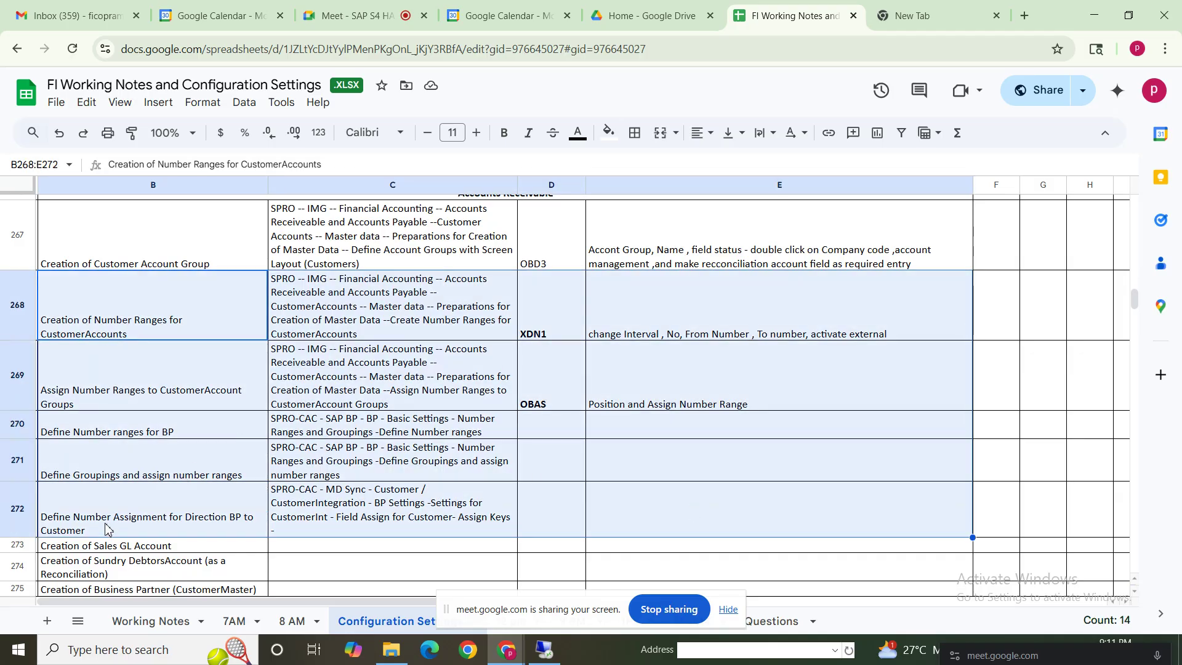
Step: Review the complete block of customer and business partner configuration settings in B267:E272
click(121, 469)
click(123, 514)
click(123, 503)
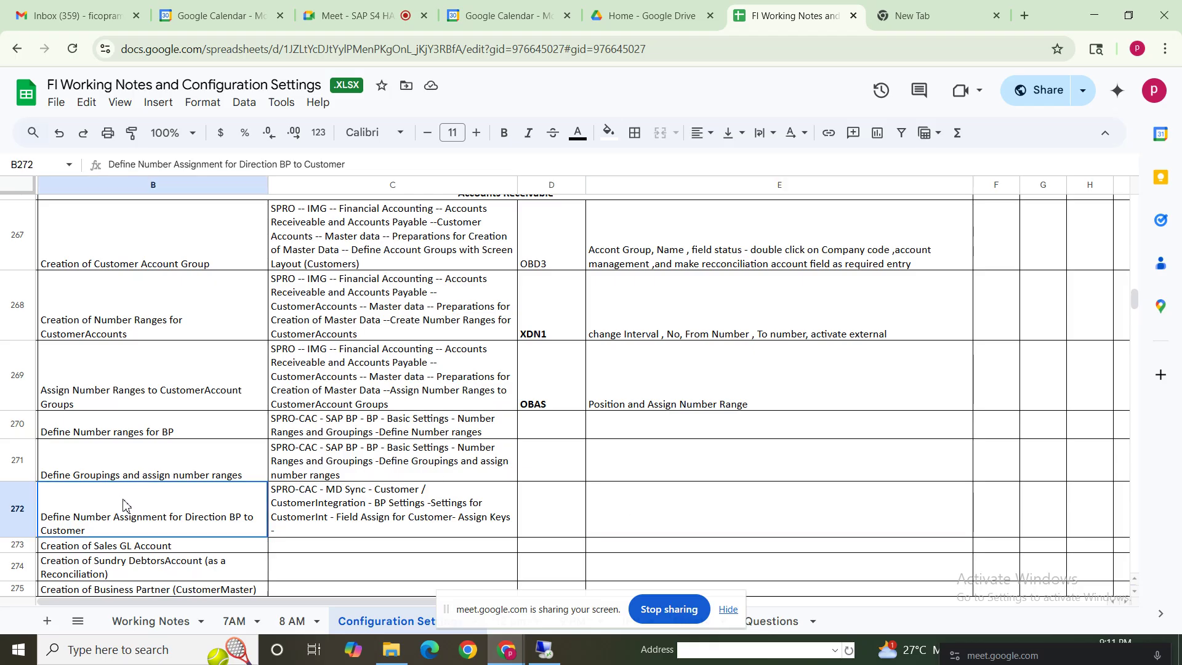
shift+click(683, 480)
drag(670, 333, 717, 211)
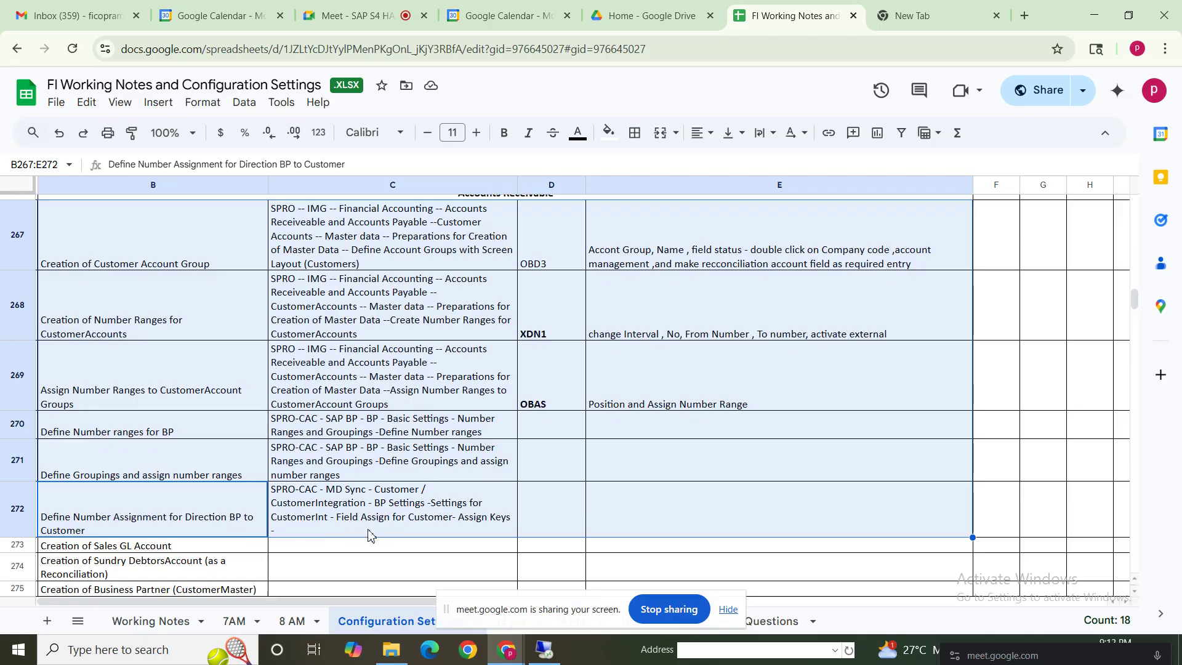
Step: Switch to the SAP remote session, run transaction spro, and display the SAP Reference IMG
click(545, 649)
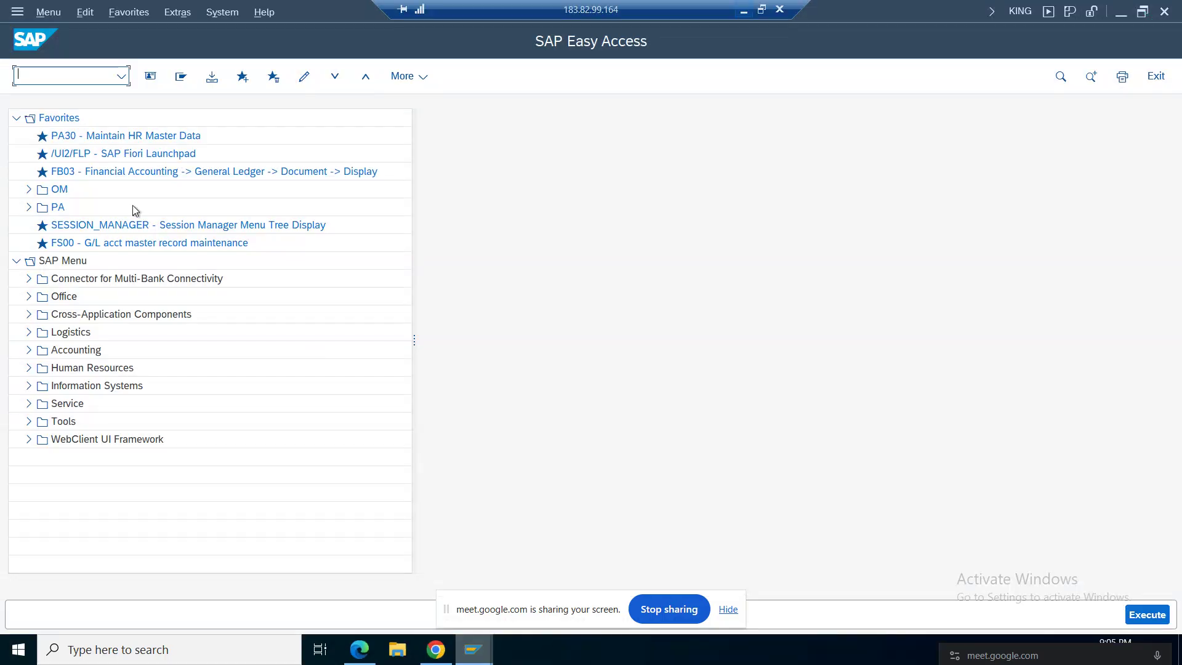
text(spro)
key(Return)
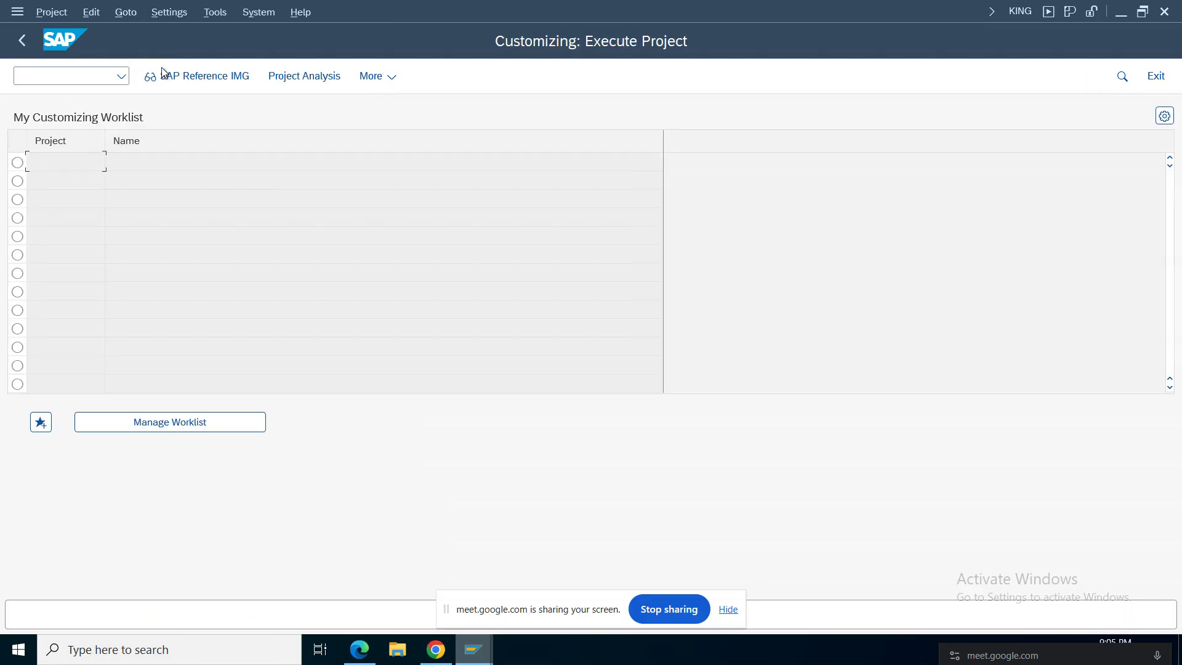
click(163, 72)
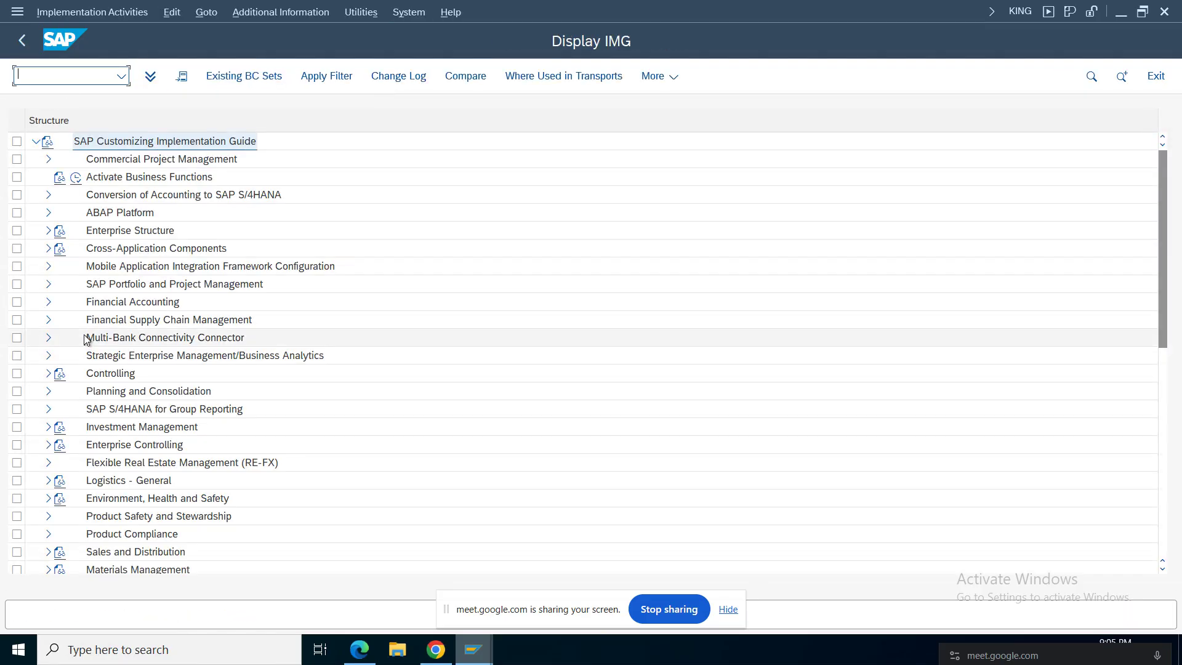
Step: Open Define Account Groups with Screen Layout (Customers) within Financial Accounting's Accounts Receivable and Accounts Payable customer master data preparations
click(106, 302)
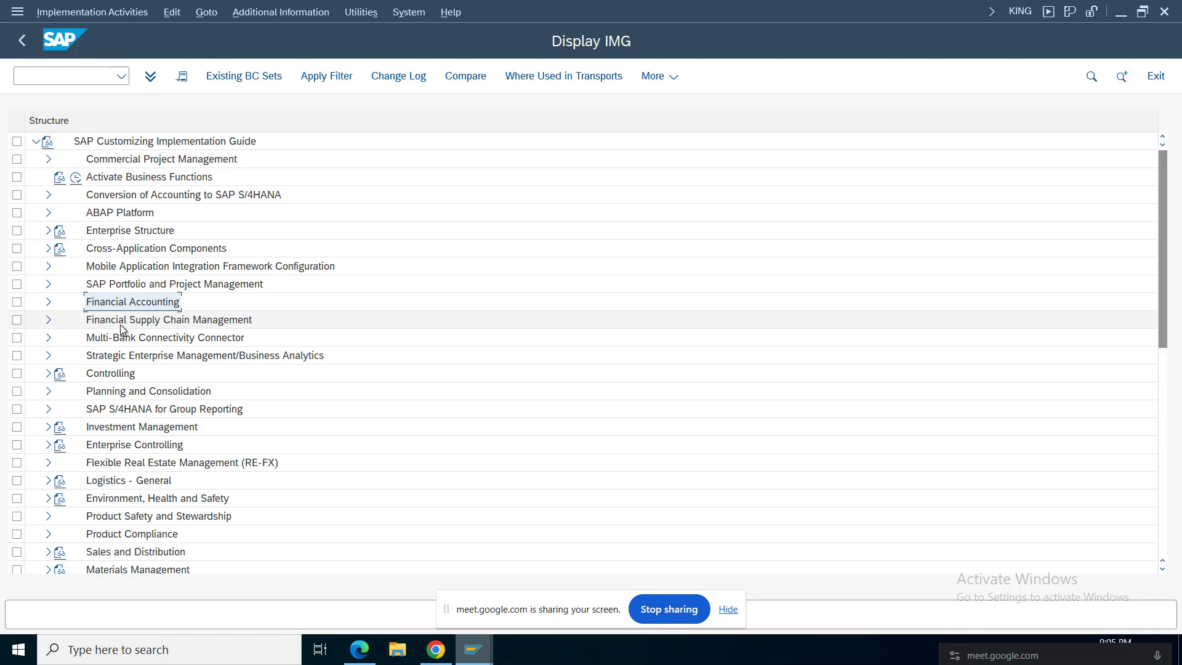
click(48, 302)
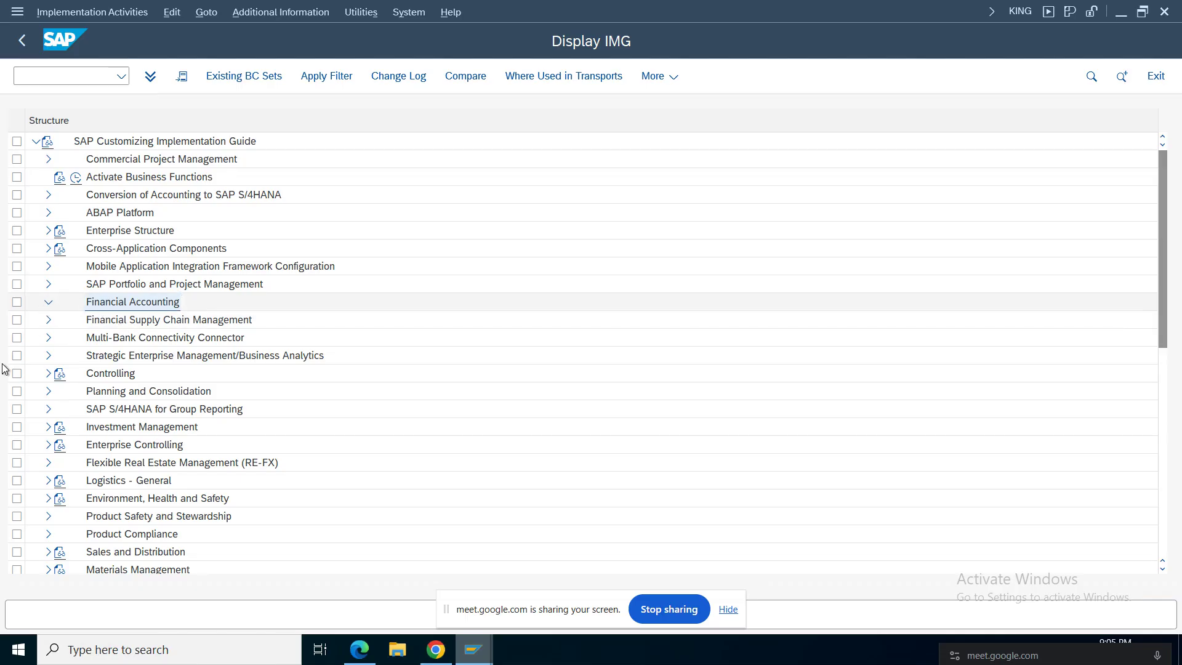
click(217, 357)
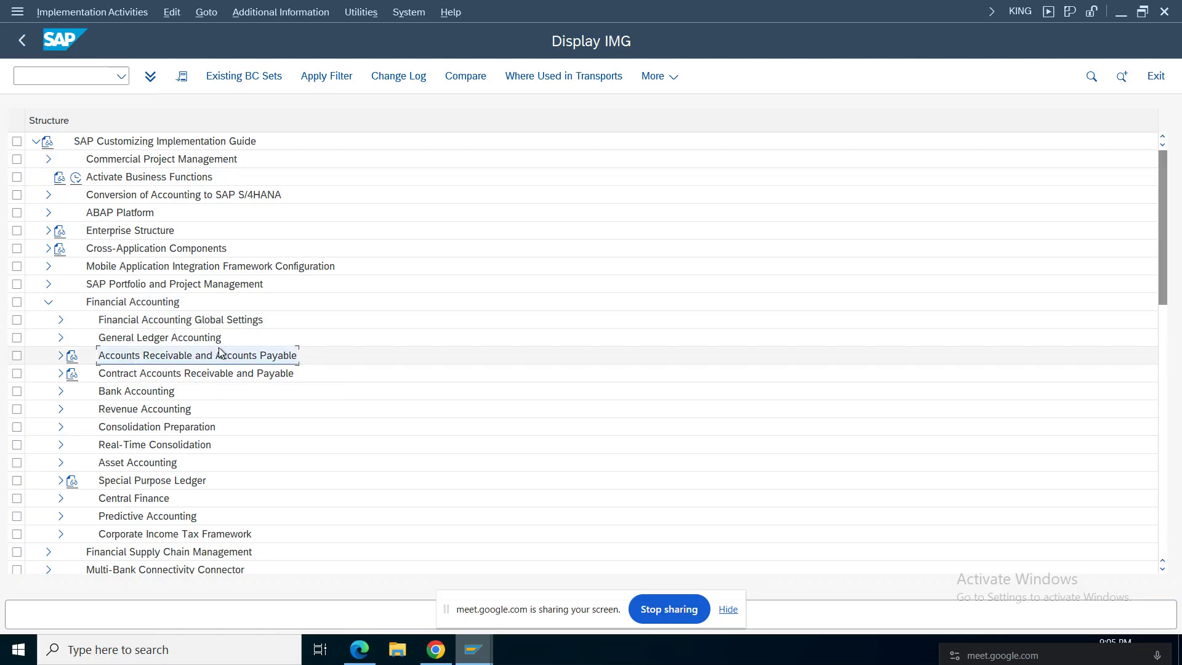
click(60, 356)
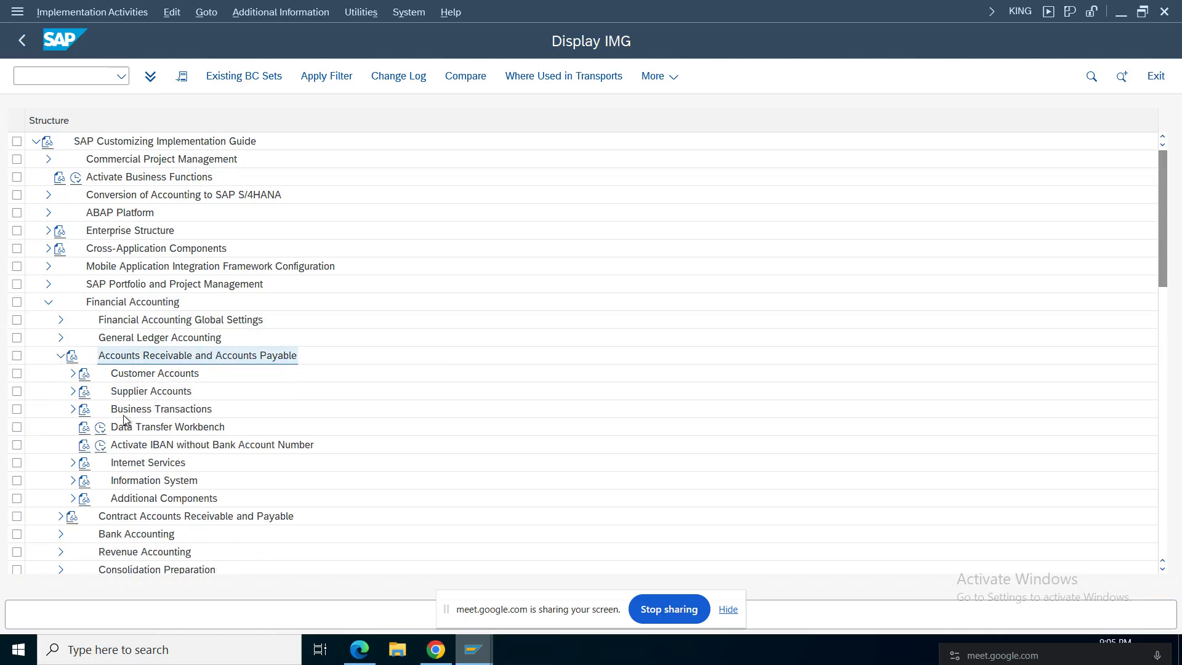
click(133, 374)
click(142, 392)
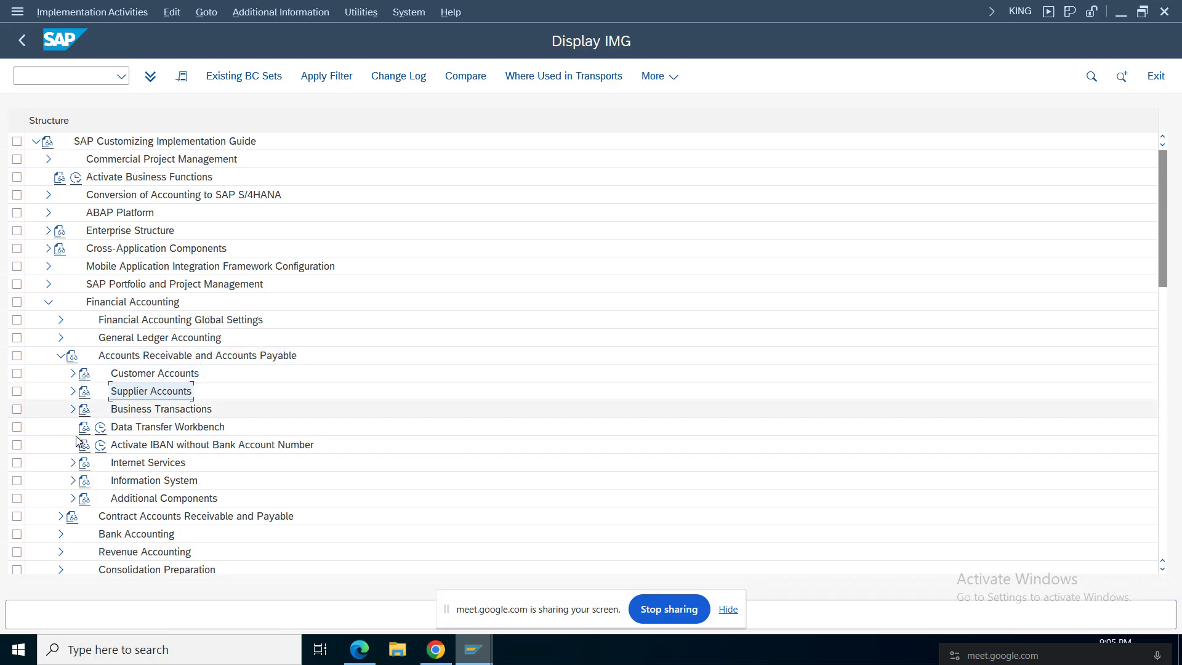
click(73, 374)
click(139, 394)
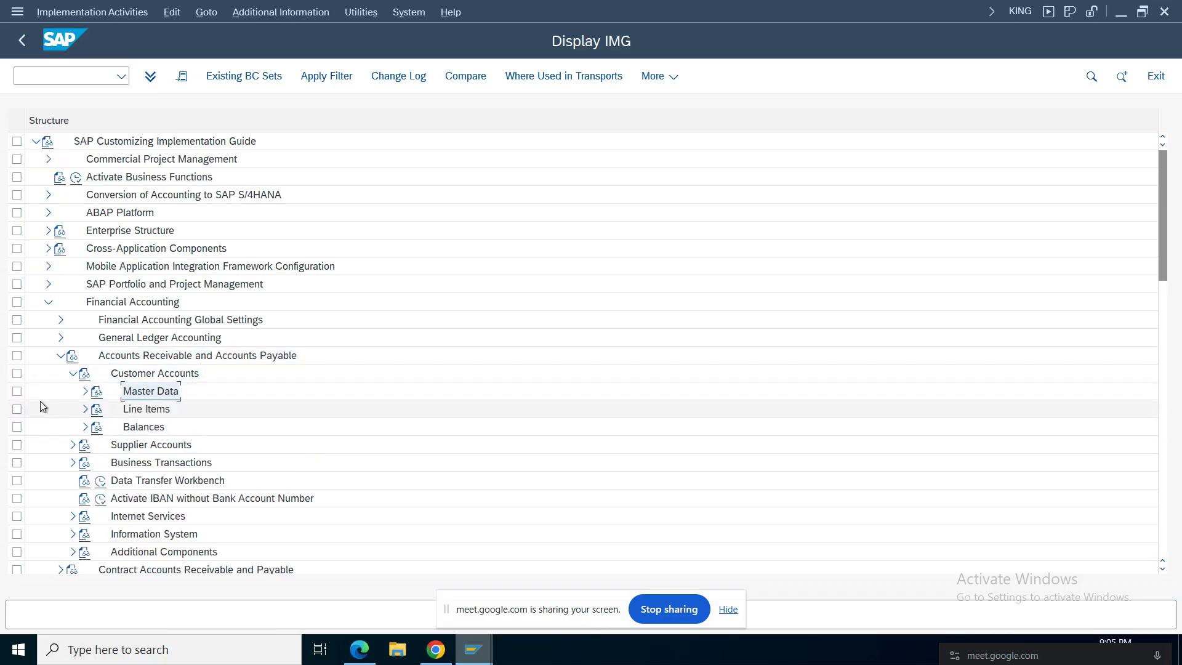
click(84, 391)
click(97, 413)
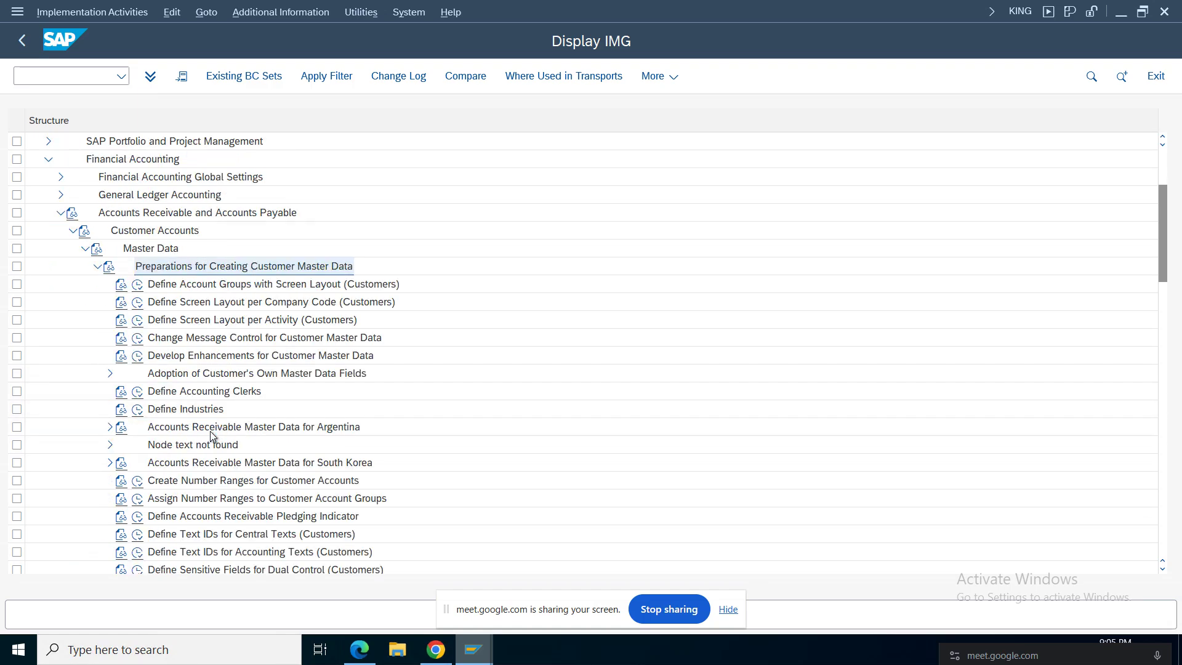
click(187, 285)
click(138, 284)
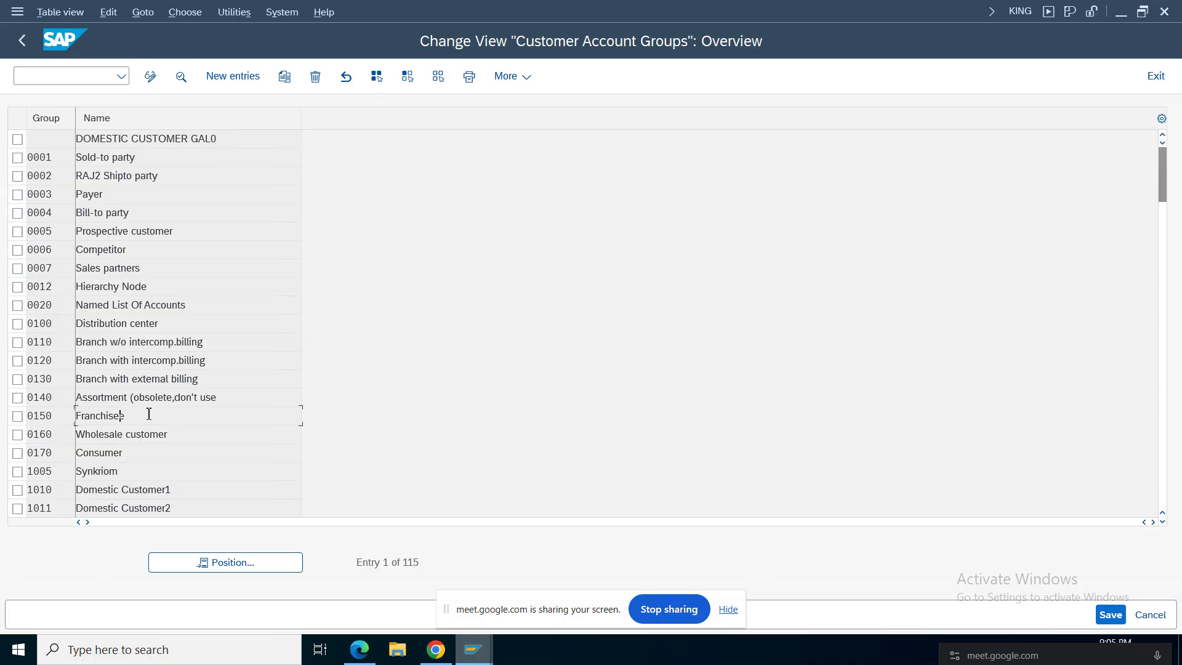
Step: Find the customer account group TEDC in the overview and copy it with AMDC as the new account group key
scroll(148, 413, down, 5)
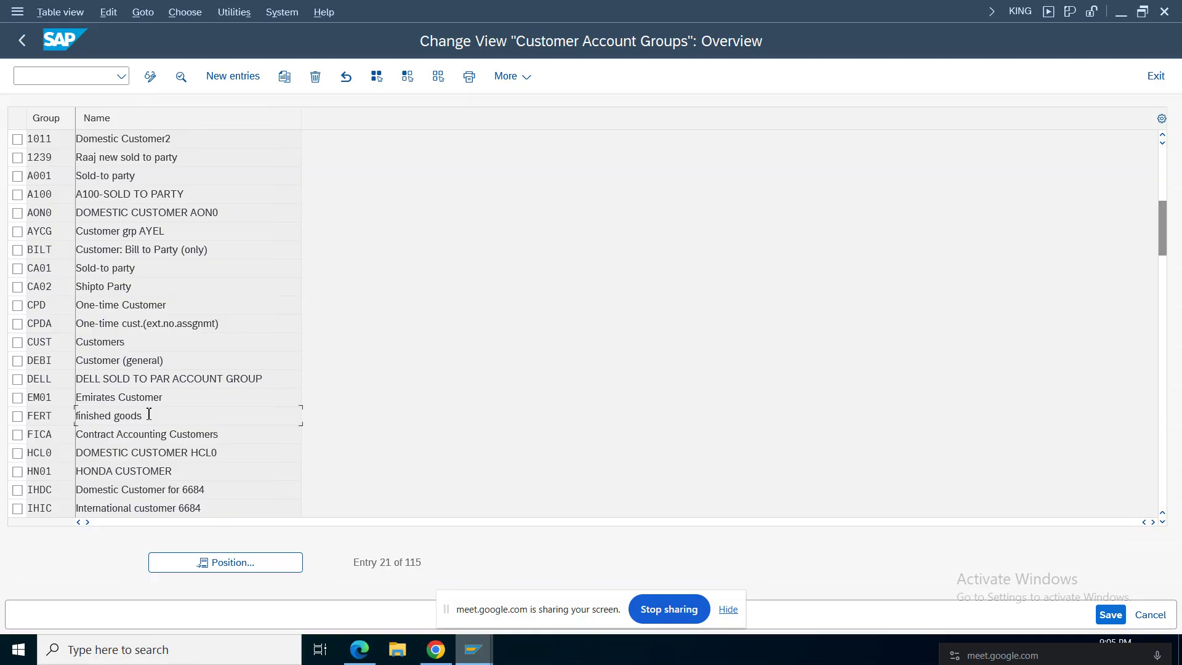
scroll(148, 413, down, 5)
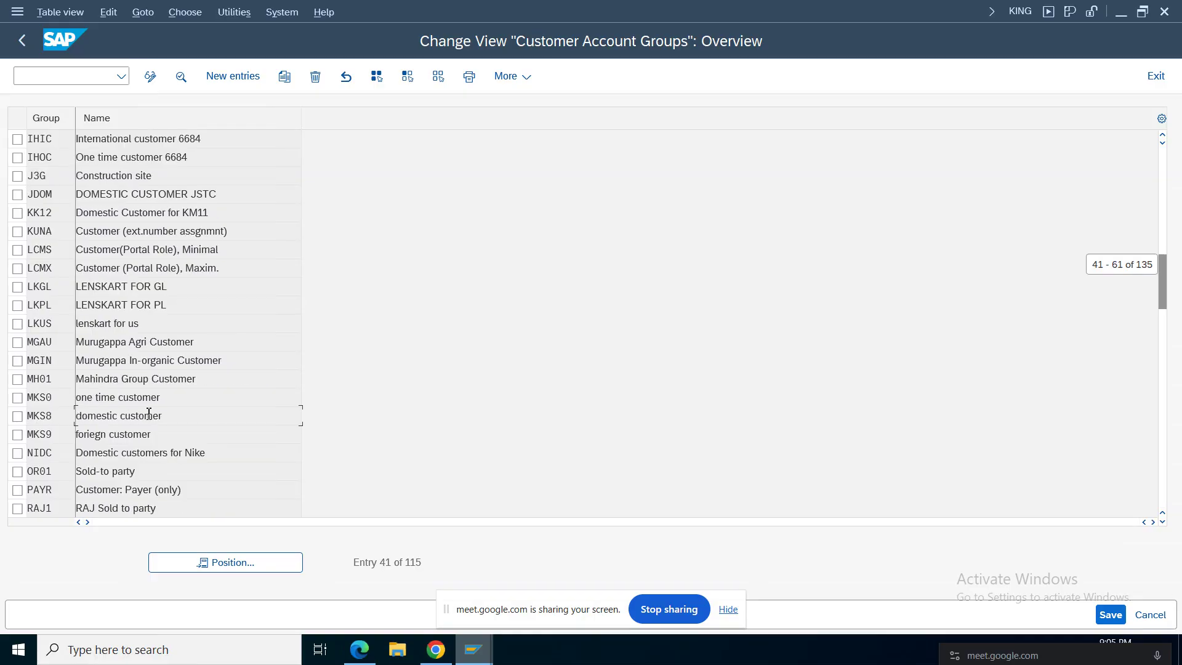
scroll(148, 413, down, 5)
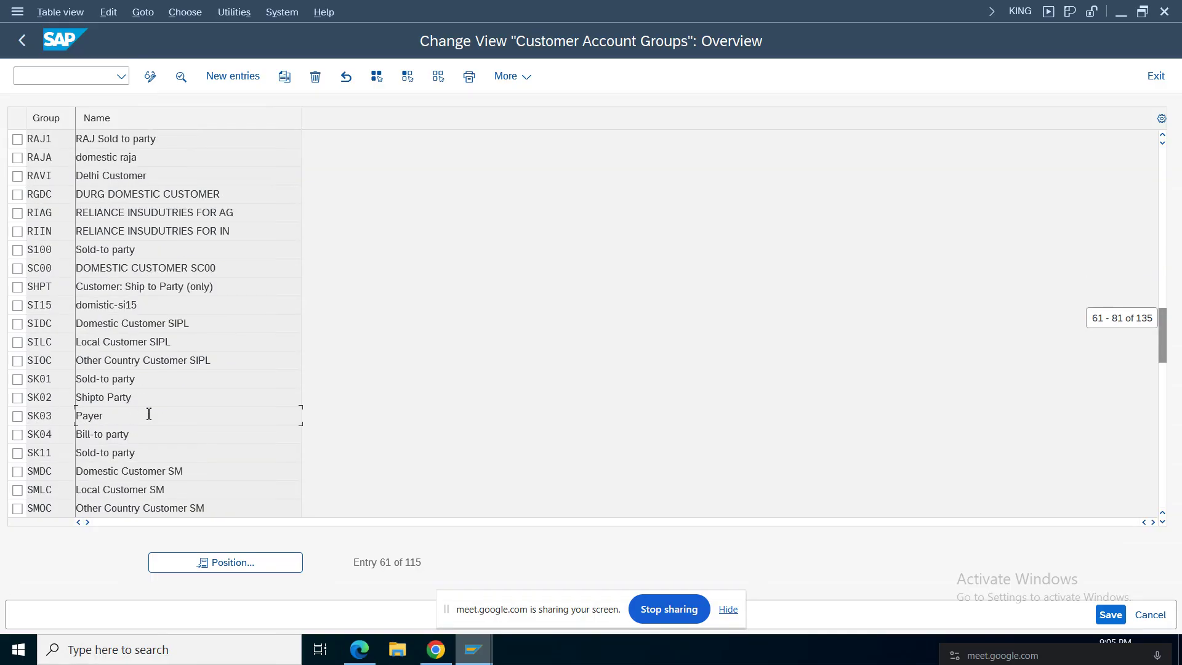
scroll(149, 413, down, 5)
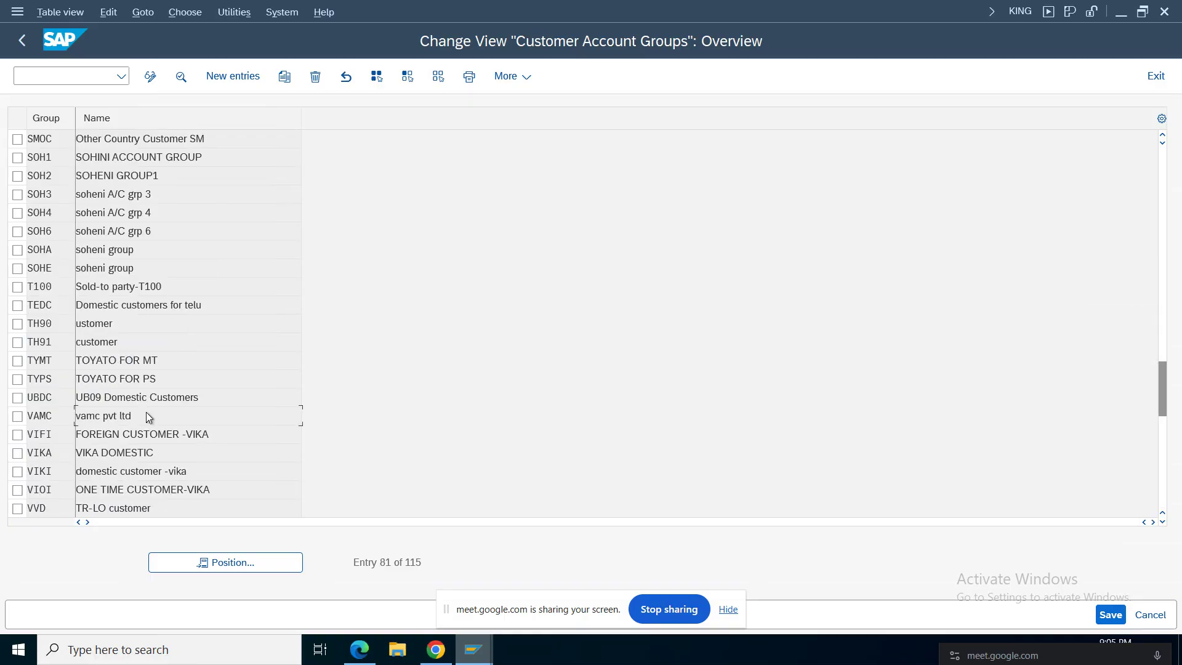
scroll(148, 412, down, 5)
scroll(147, 412, up, 5)
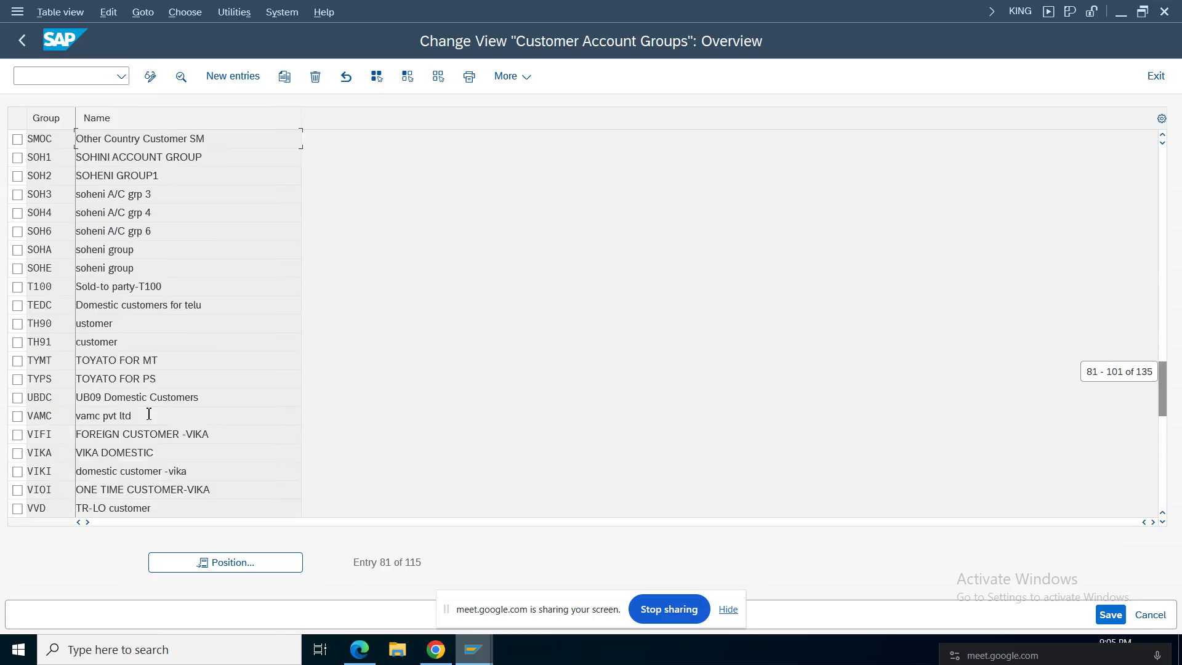
scroll(148, 413, up, 5)
scroll(148, 416, down, 5)
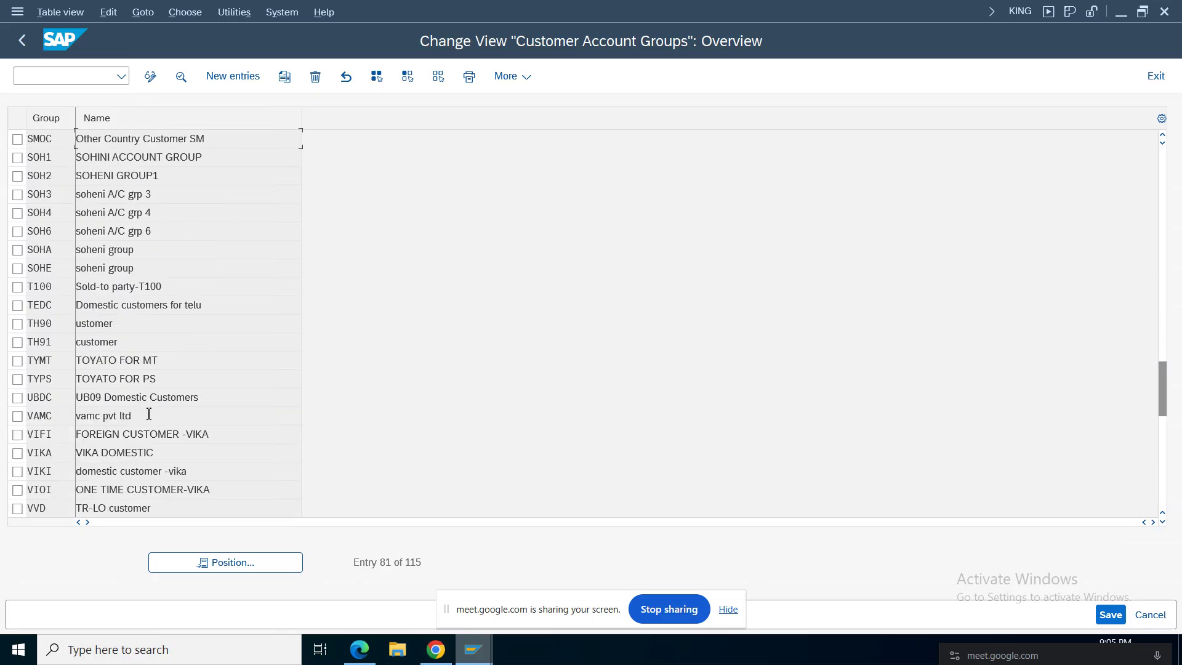
click(18, 306)
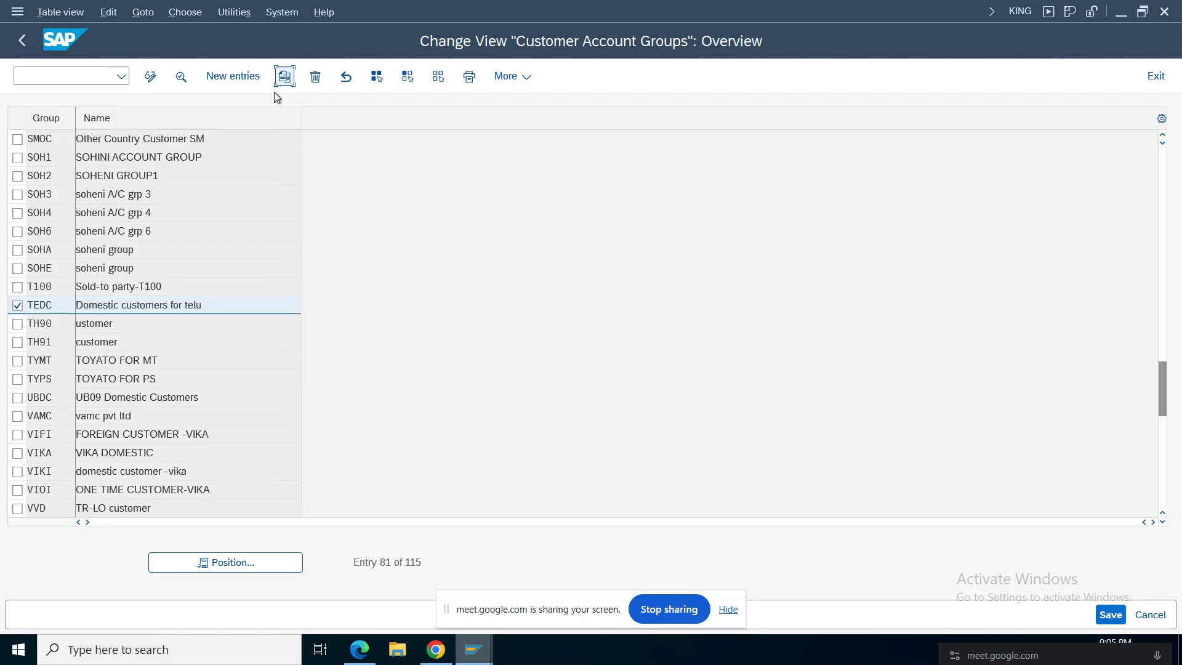
click(284, 77)
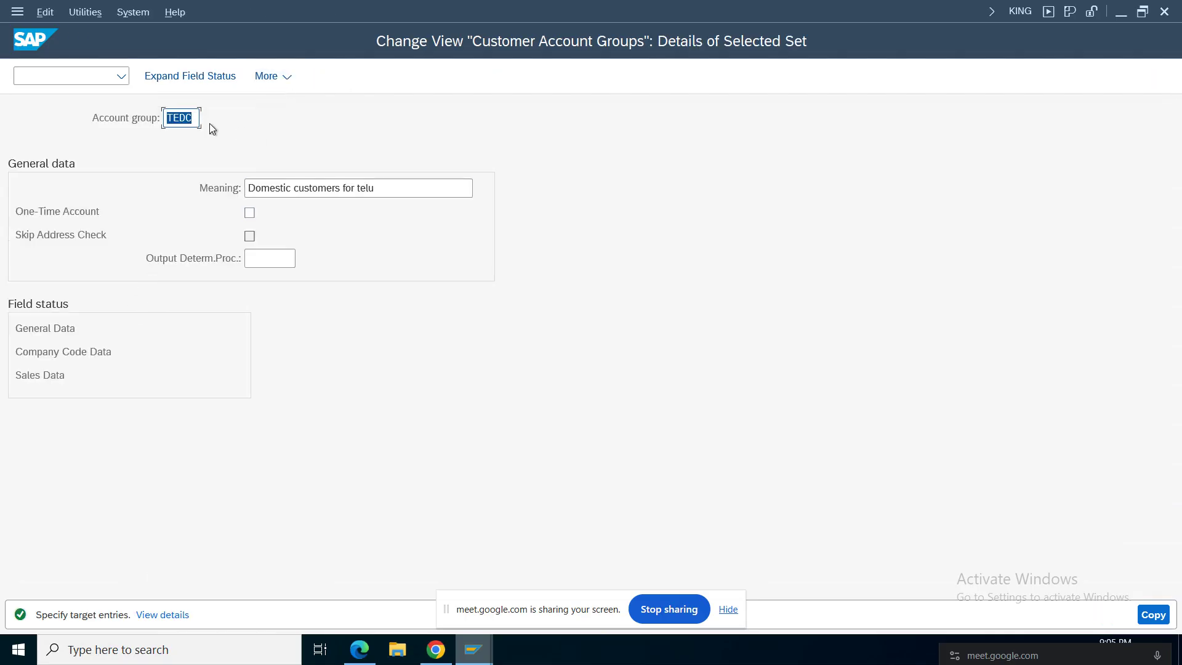
key(BackSpace)
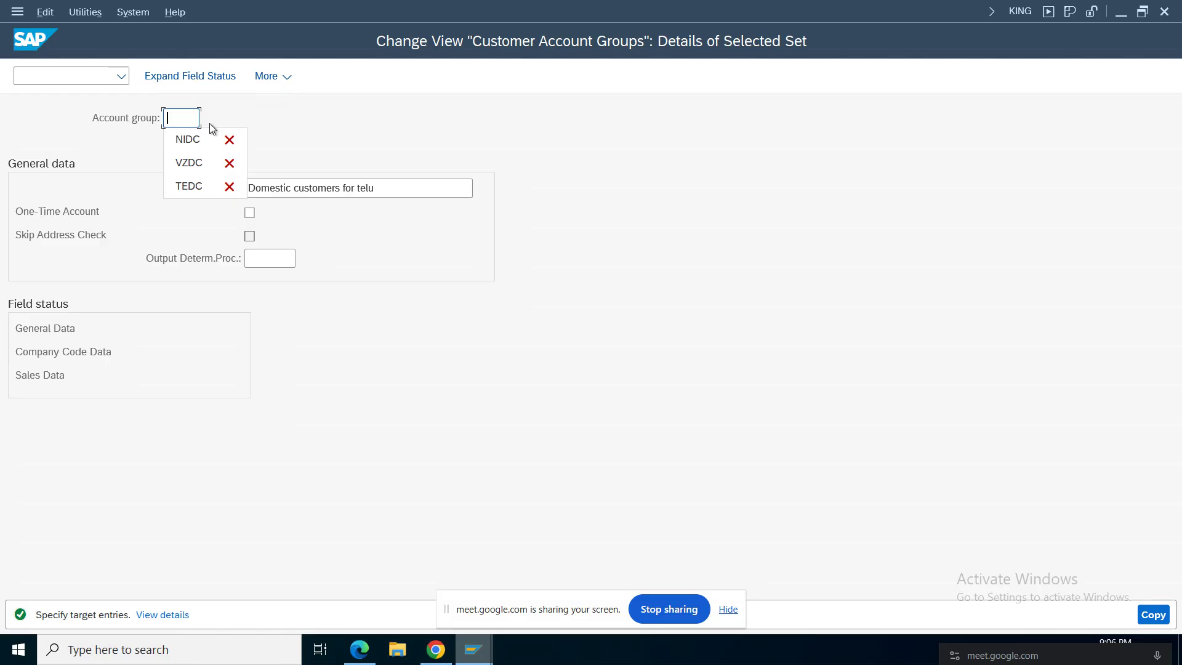
text(A)
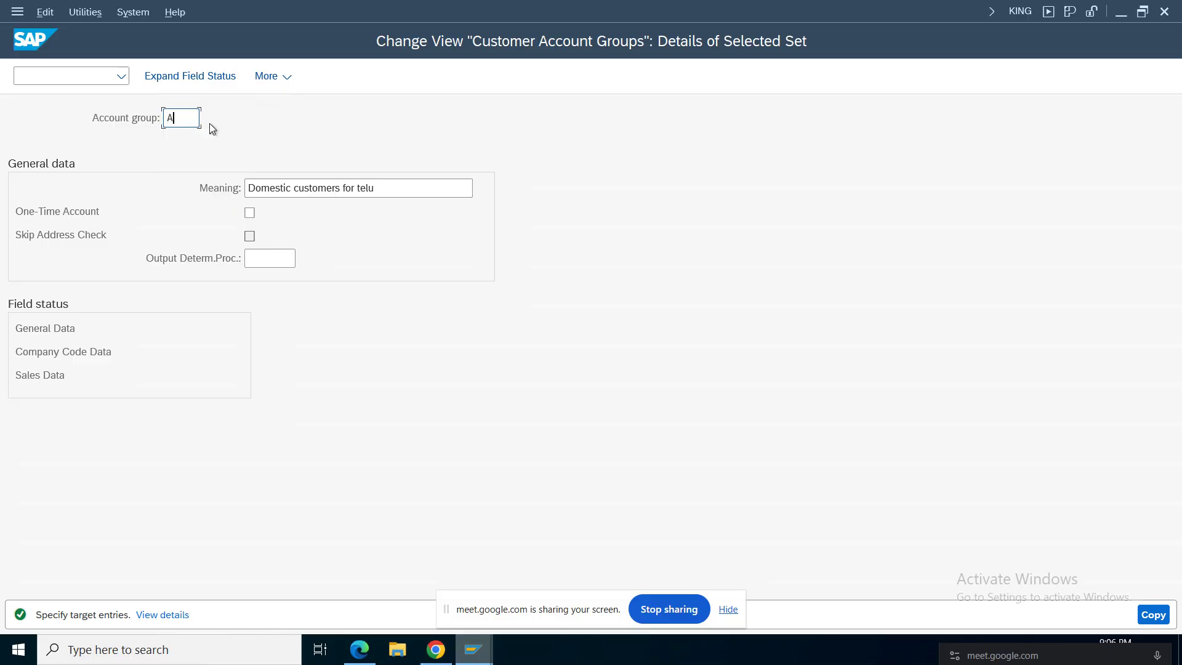
text(MDC)
Step: Set the copied account group's meaning to "Domestic customers for Am01" and complete the copy
click(396, 189)
key(BackSpace)
key(BackSpace)
key(BackSpace)
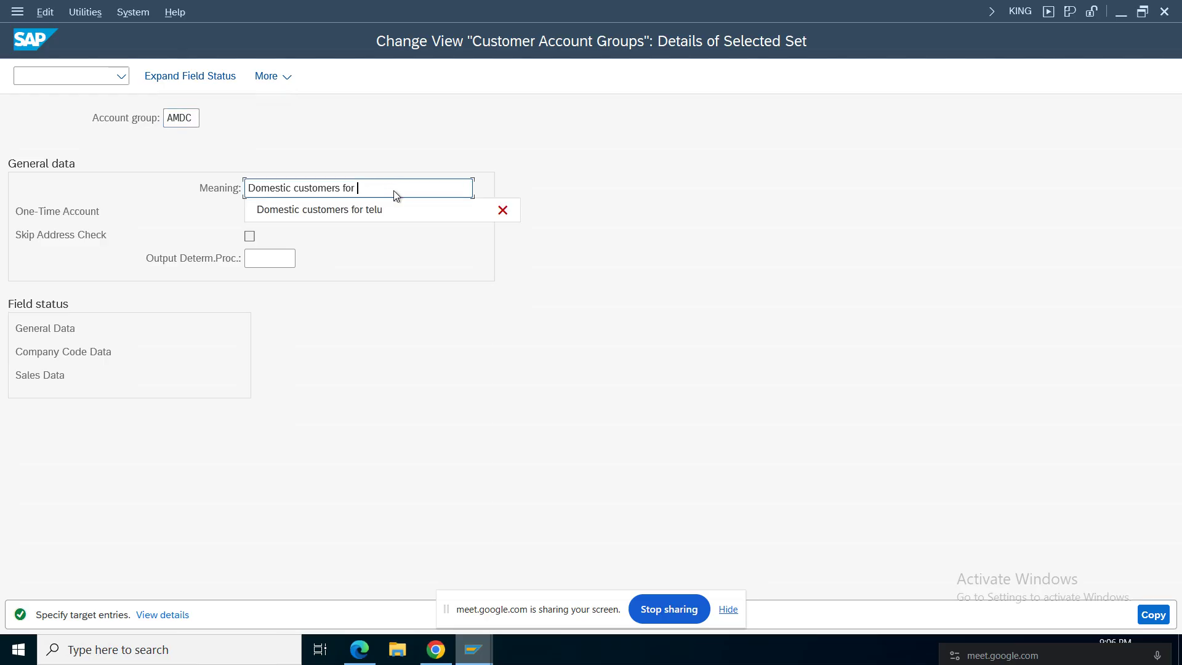
text(Am01)
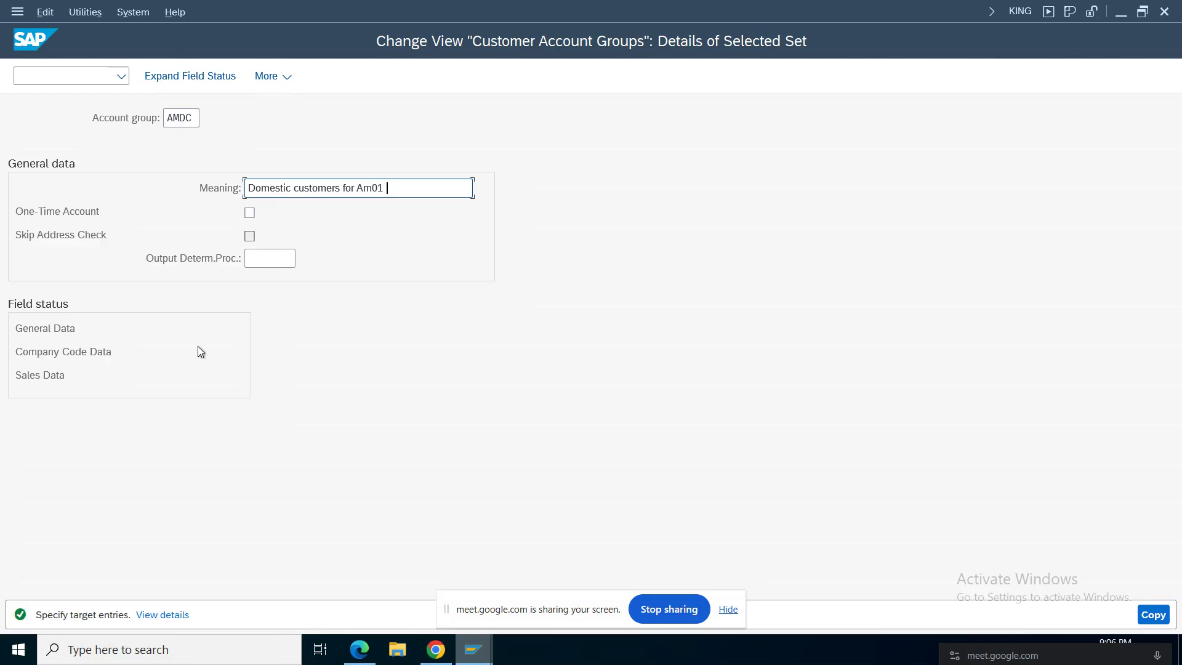
key(Return)
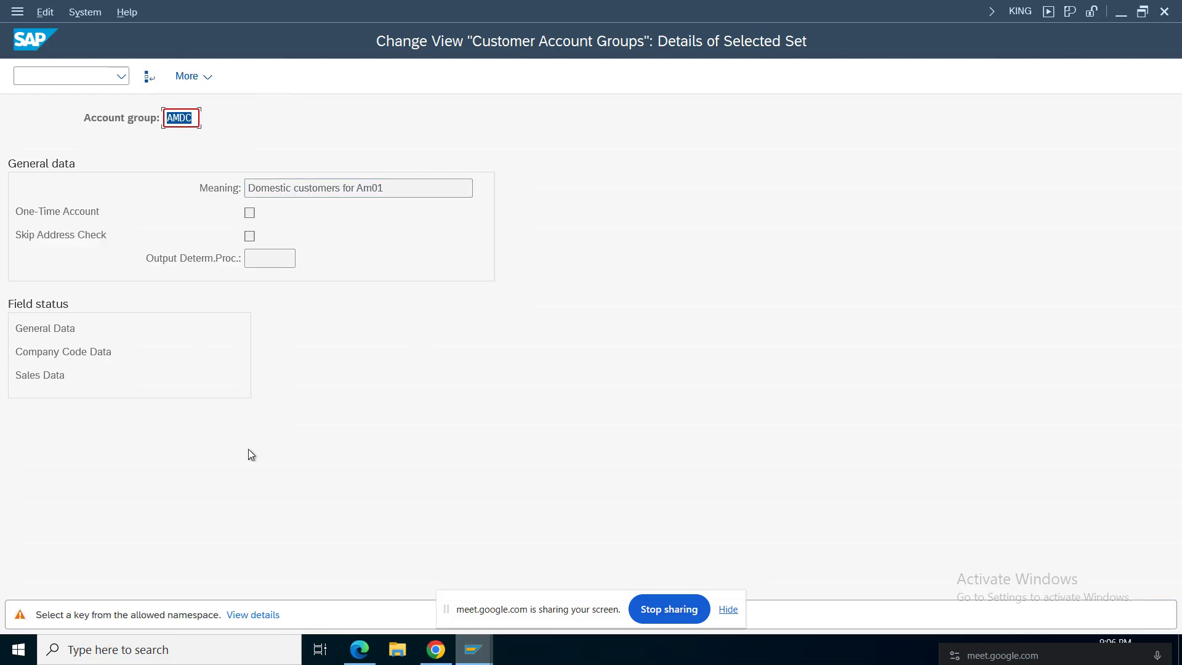
key(Return)
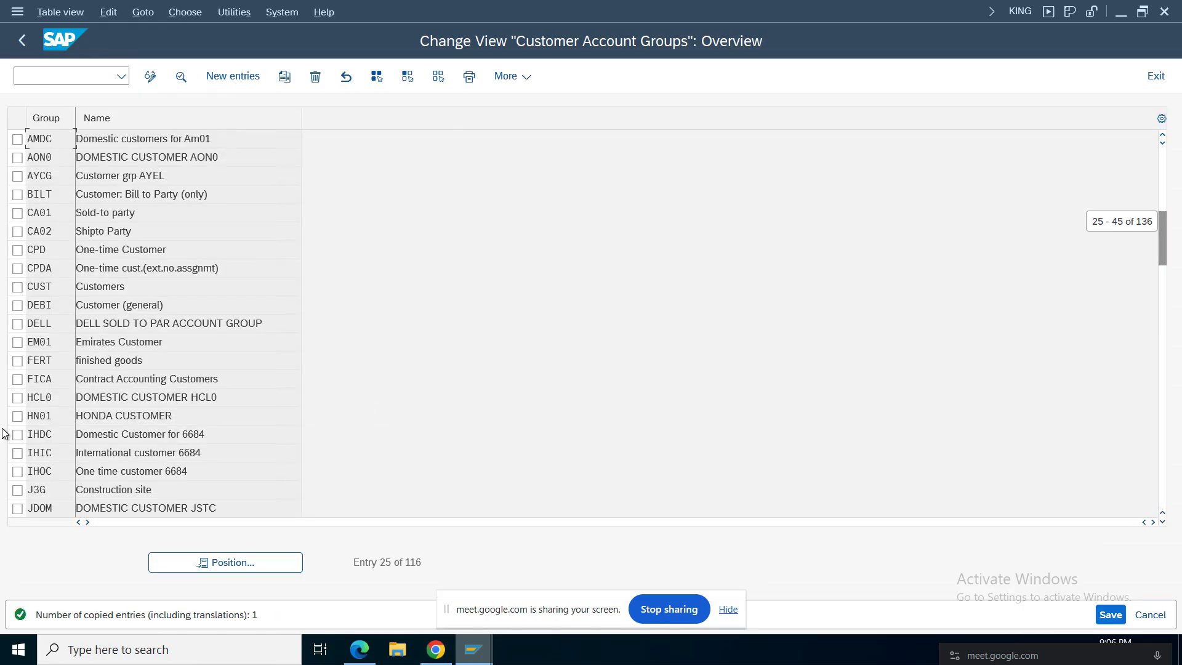
Step: Save the new account group to the existing Amazon Group customizing request, finding it with the search term "amazon"
click(1111, 615)
key(Return)
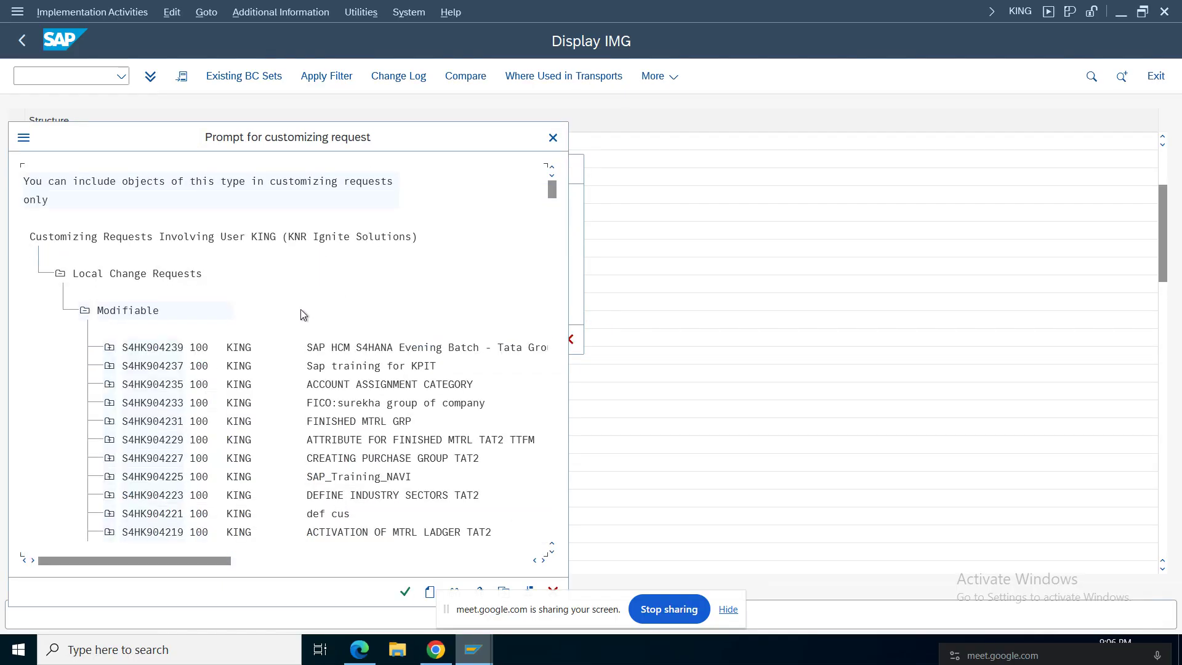
key(ctrl+f)
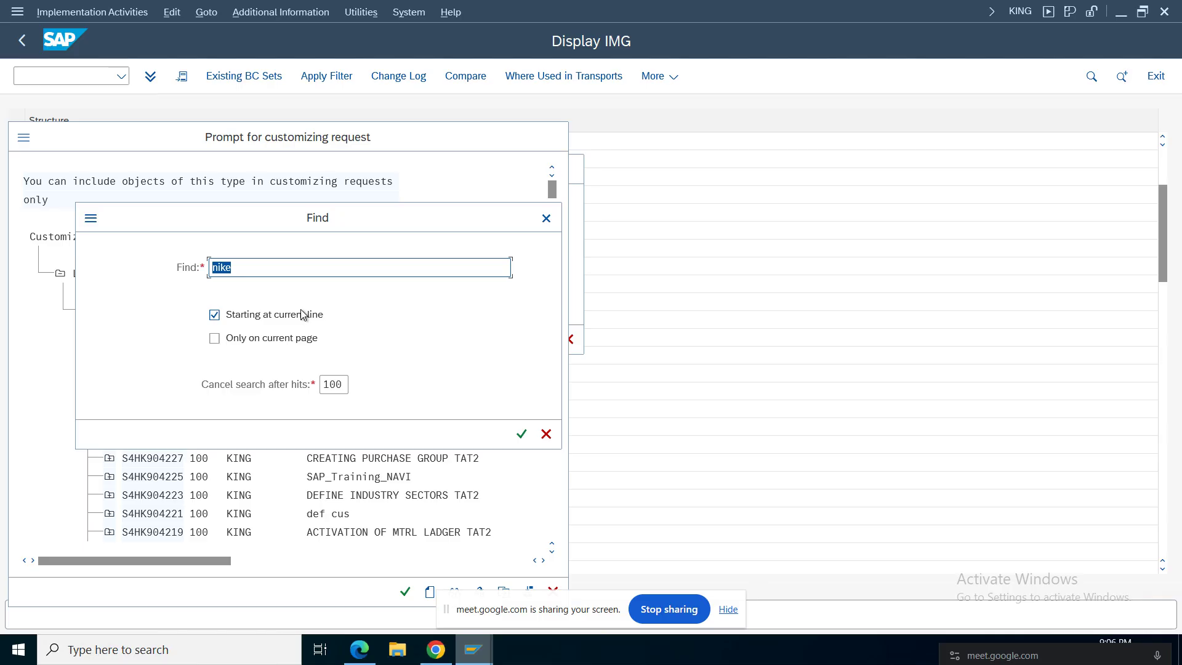
text(amazon)
key(Return)
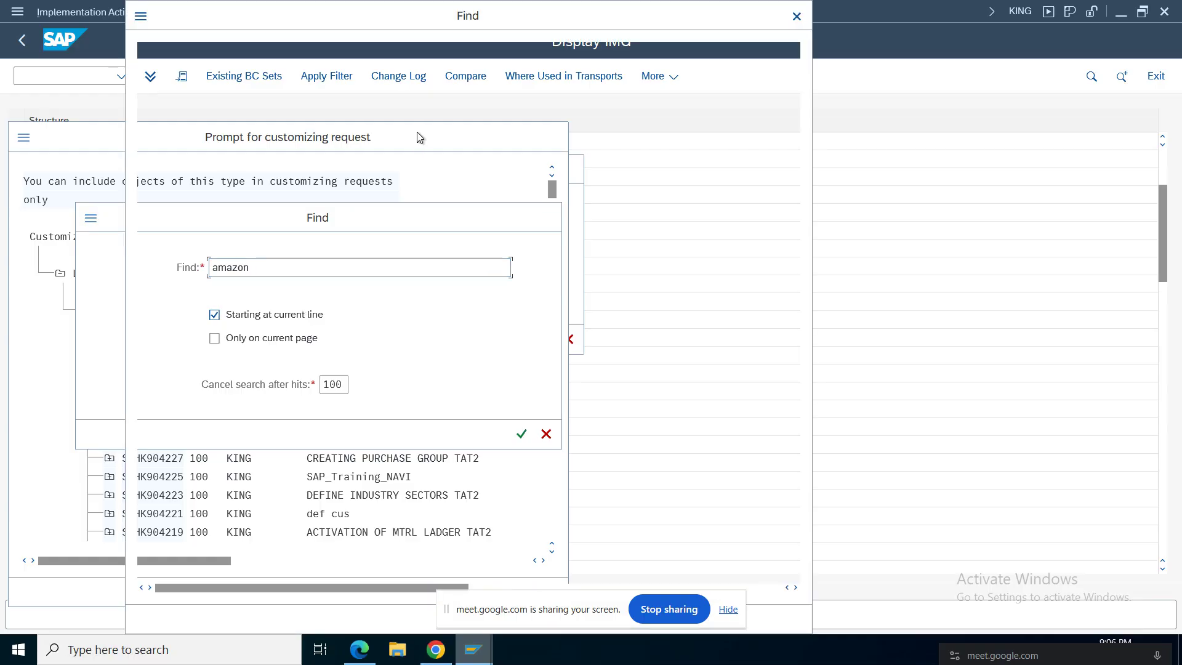
click(446, 101)
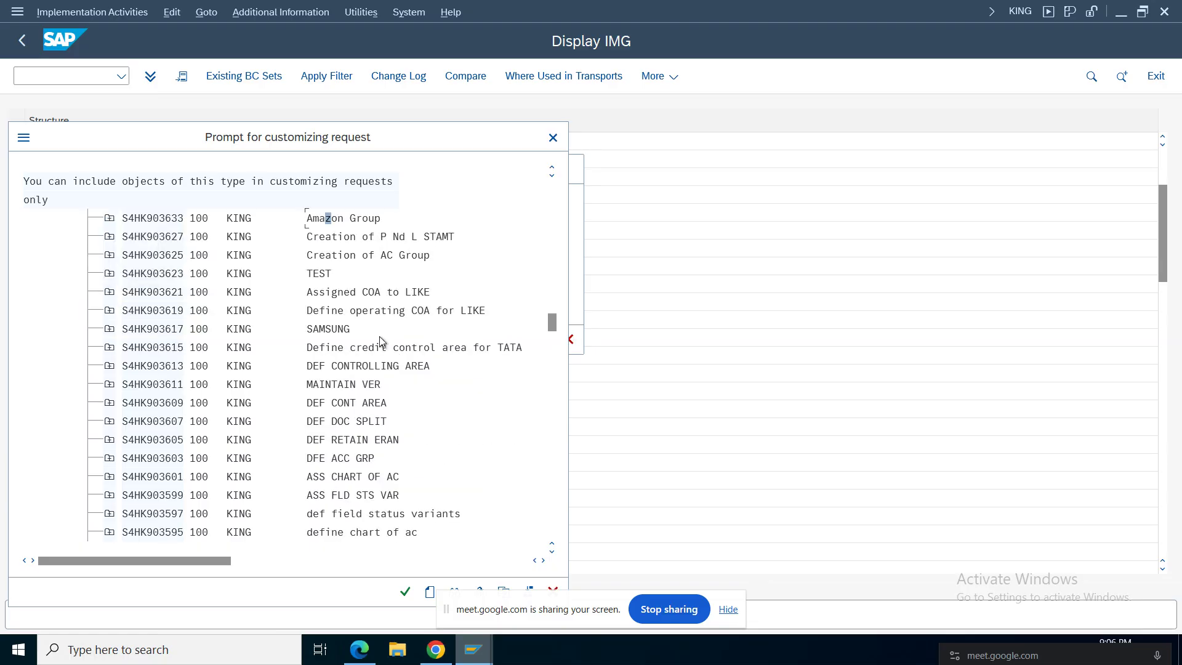
click(397, 585)
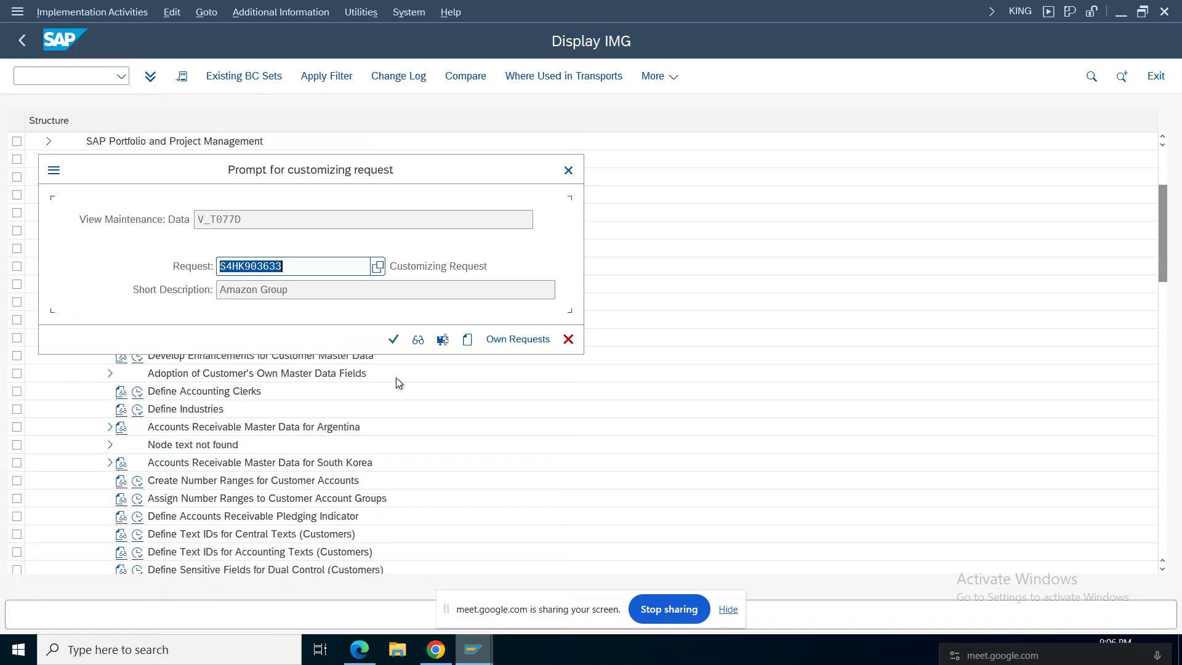
click(392, 338)
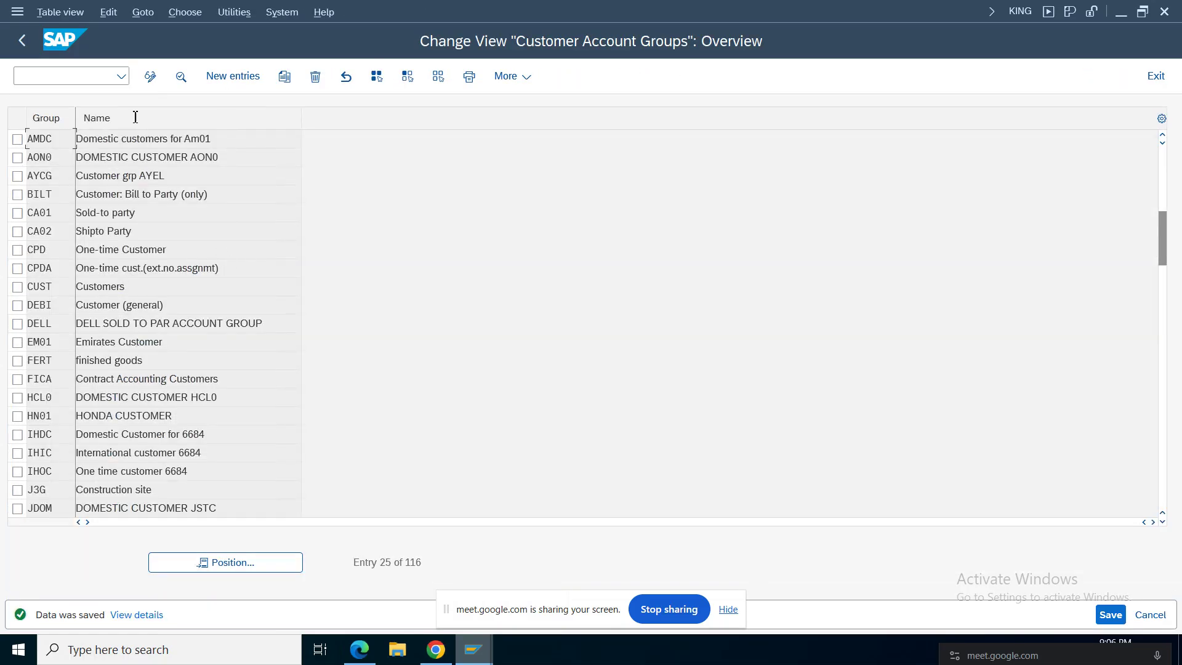
Step: Open the Address field status settings under General Data for account group AMDC
click(17, 139)
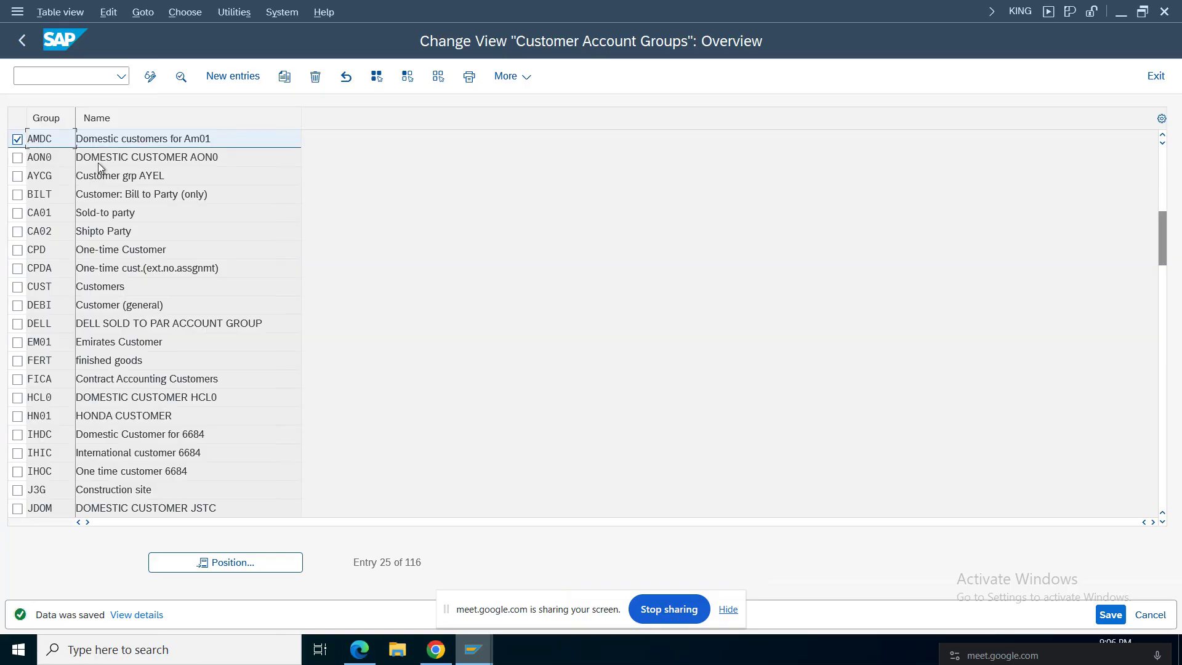
double_click(209, 138)
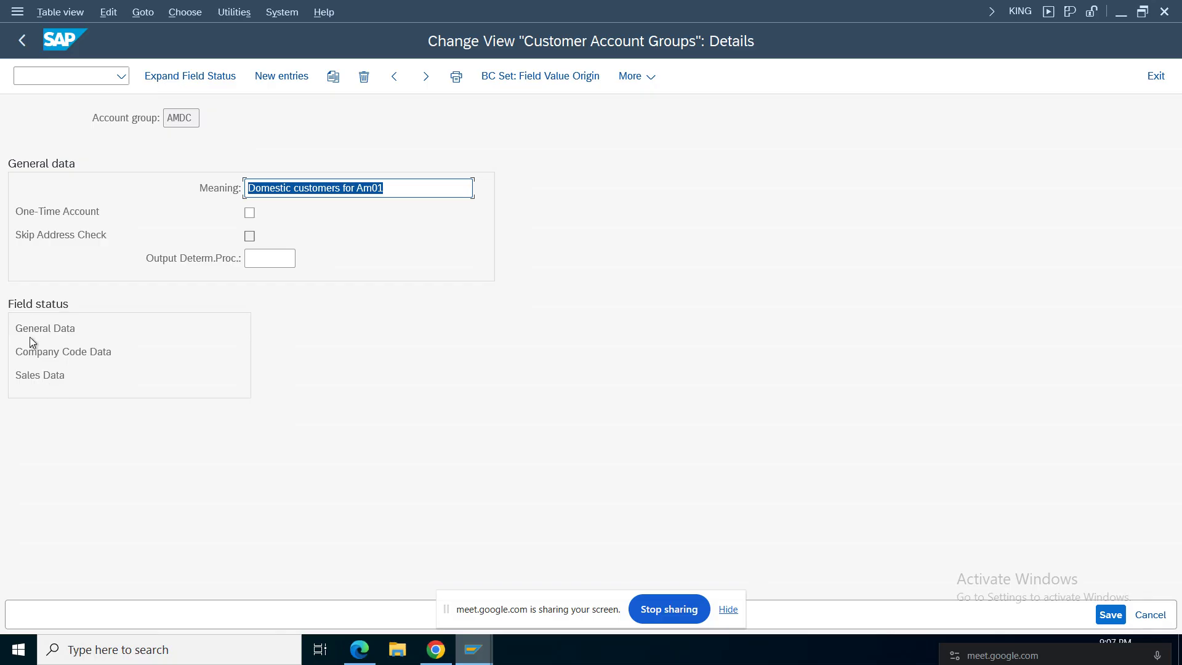
double_click(43, 328)
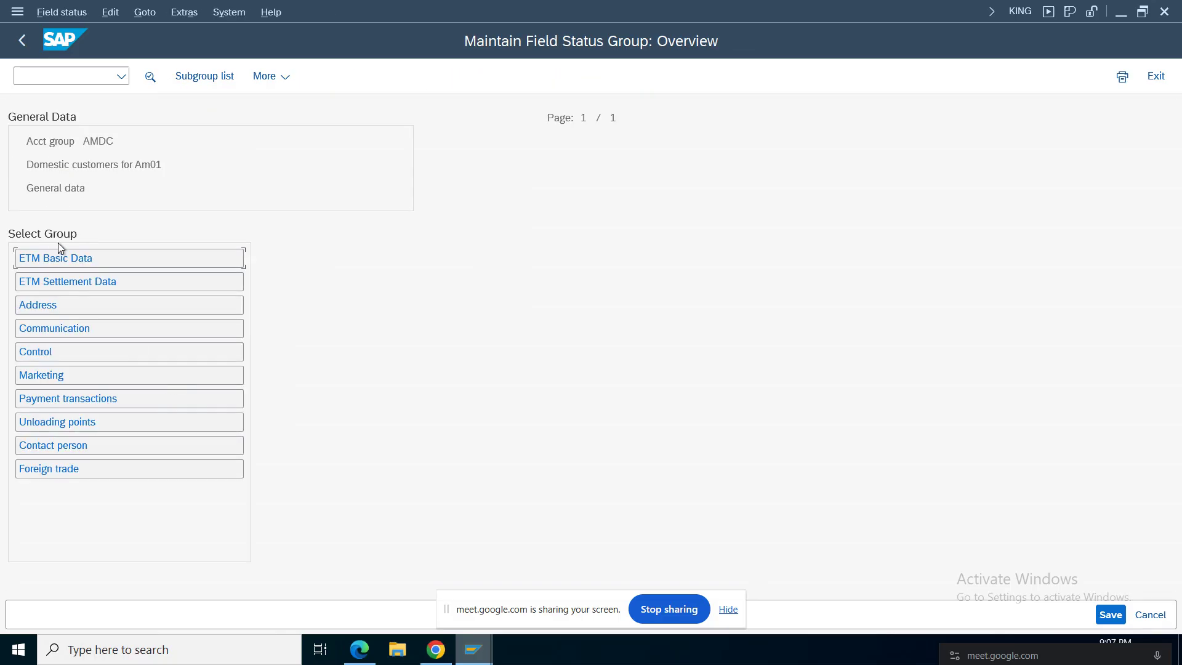
double_click(45, 306)
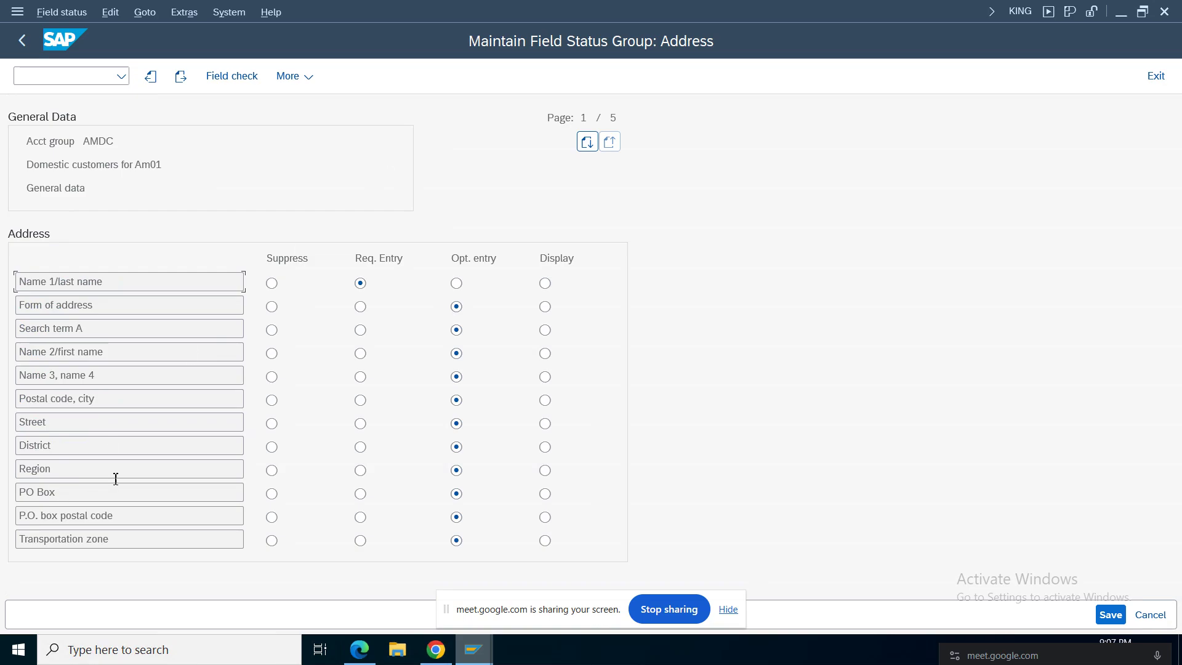
Step: Finish reviewing the Address field status and examine the Account management field status under Company Code Data for account group AMDC
double_click(58, 422)
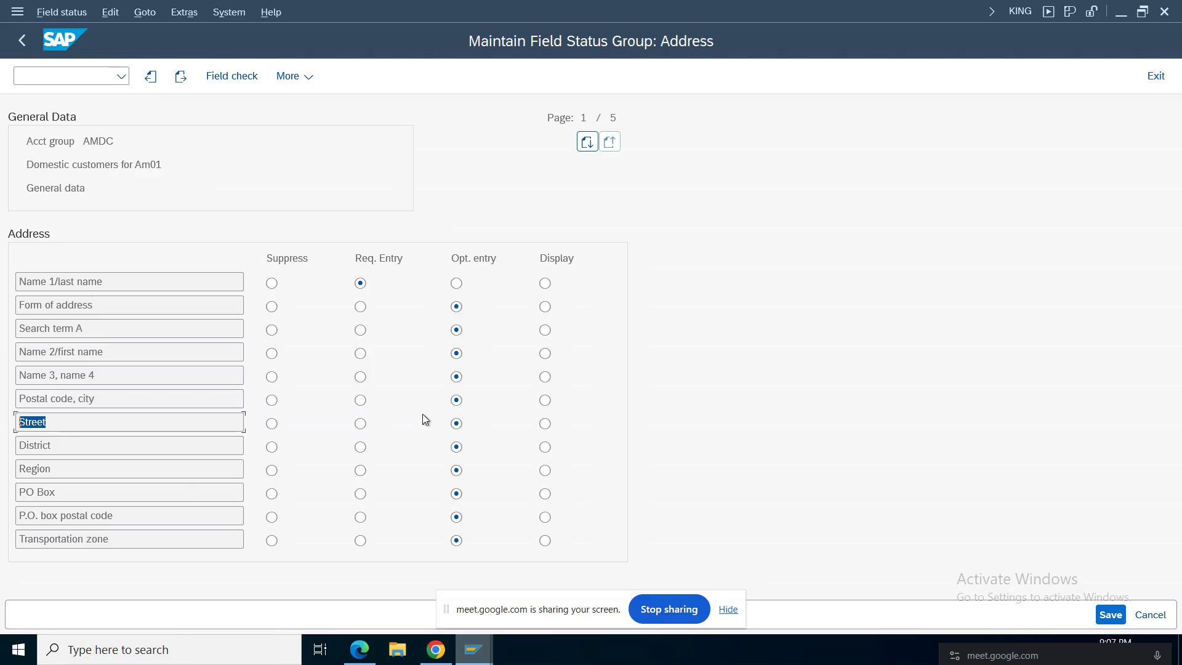
click(23, 41)
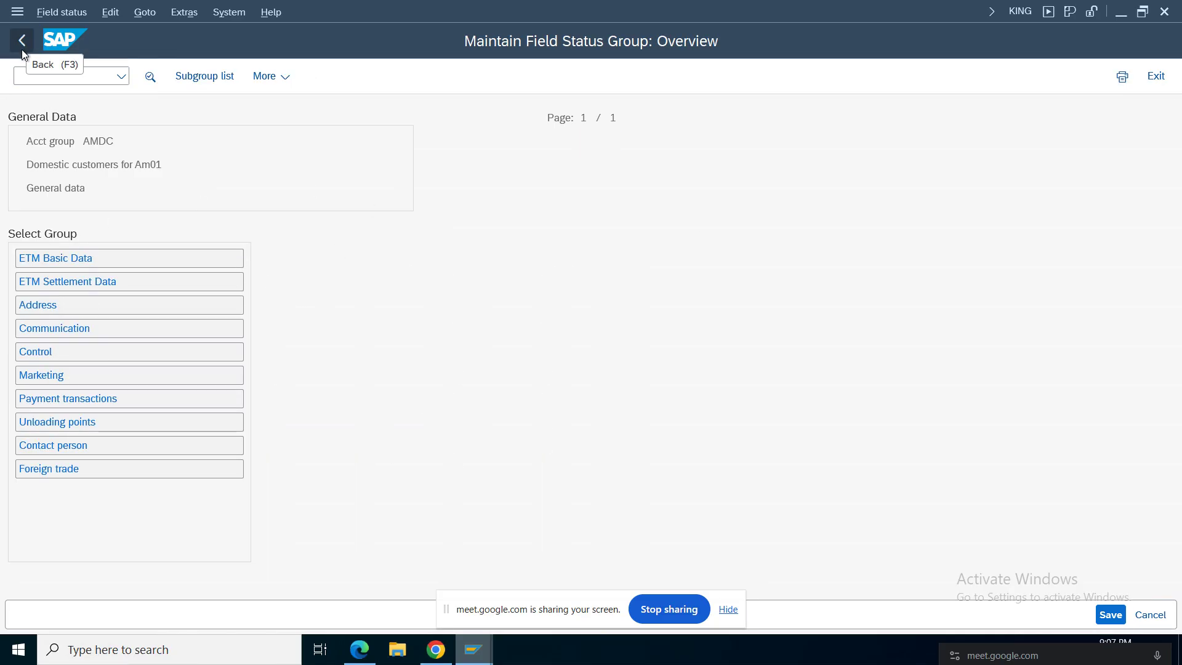
click(21, 42)
double_click(74, 349)
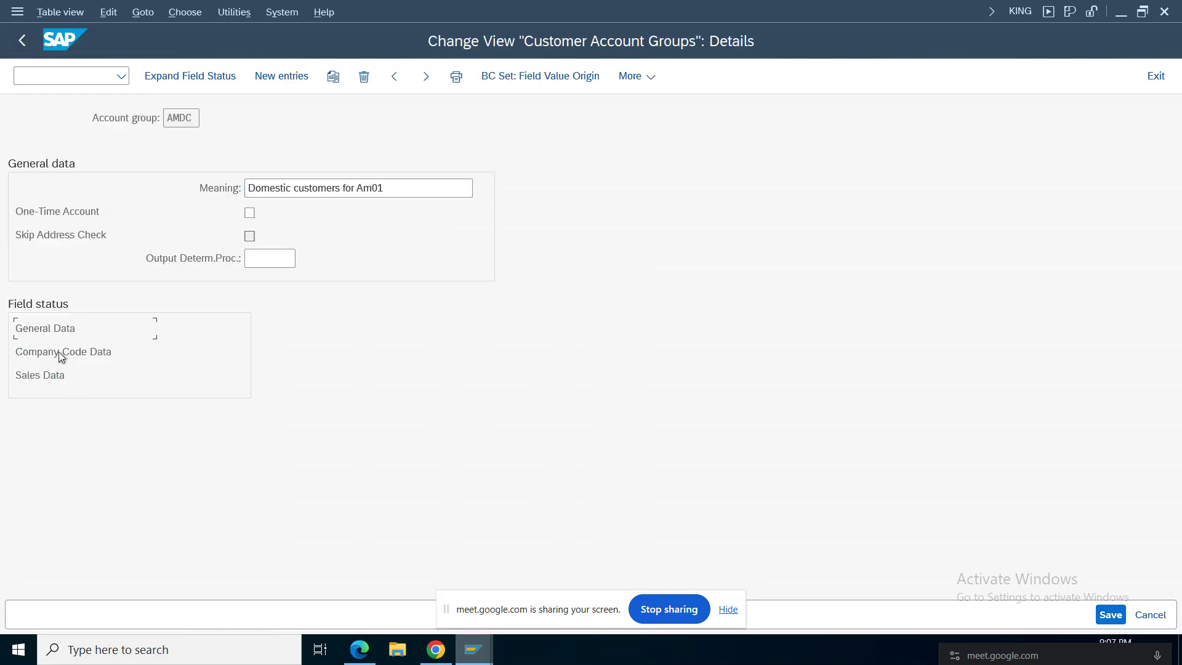
double_click(64, 258)
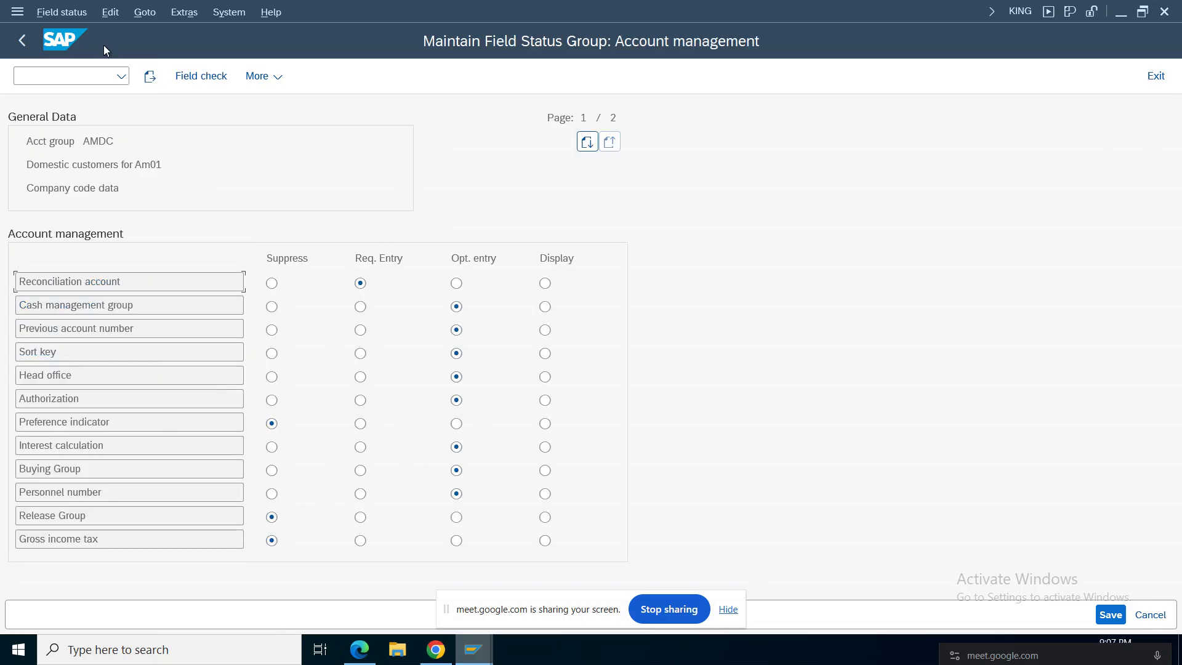
click(22, 40)
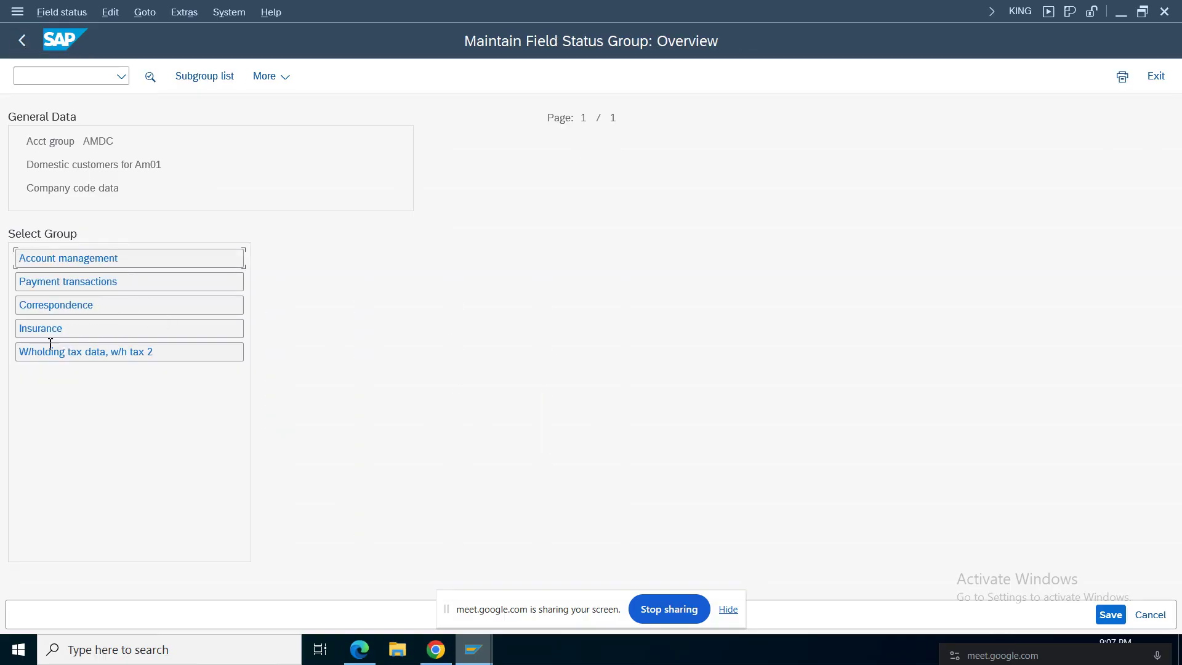
key(F3)
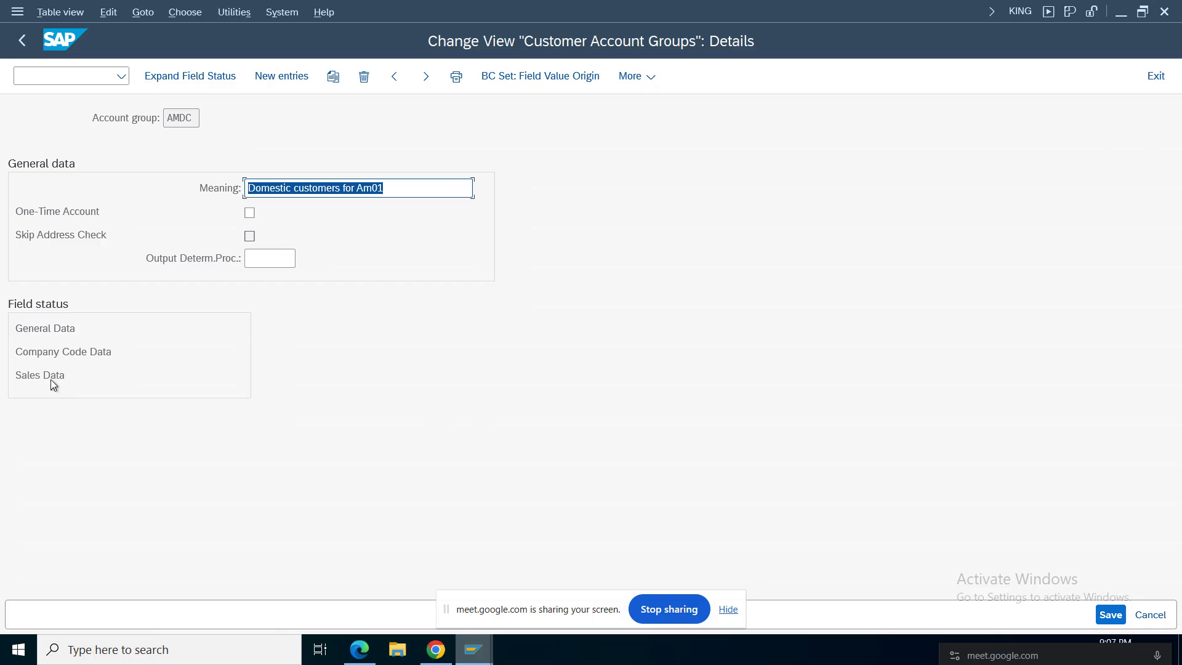
Step: Examine the Sales field status under Sales Data for account group AMDC and return to the group's details
click(52, 381)
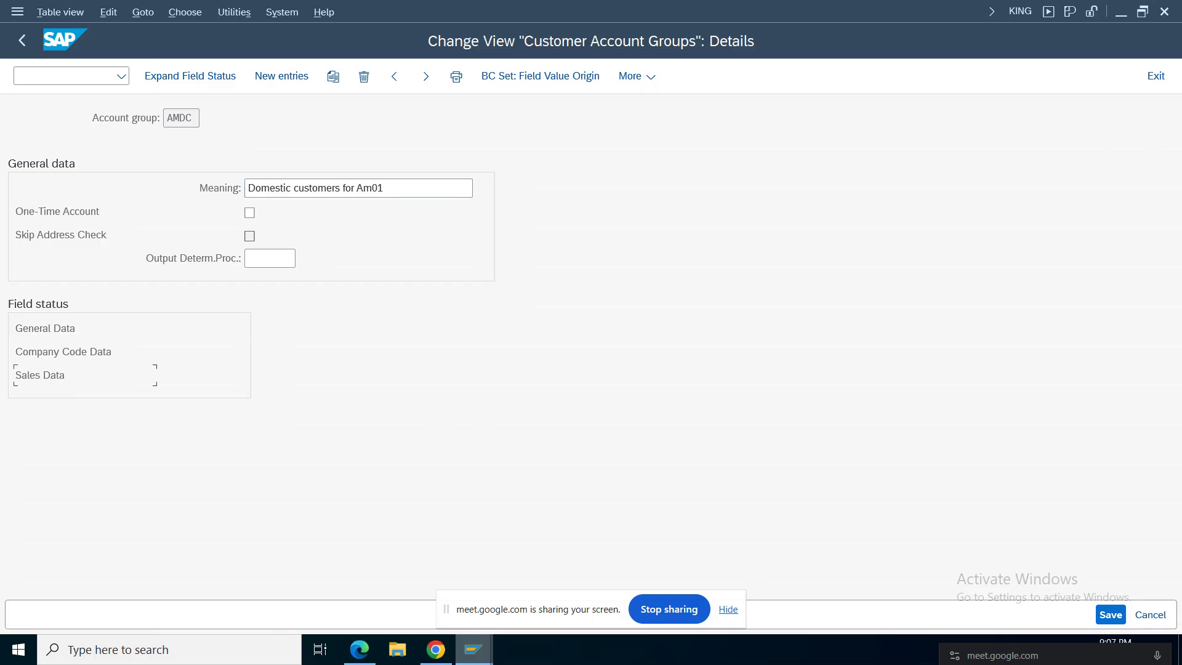
double_click(54, 371)
double_click(72, 257)
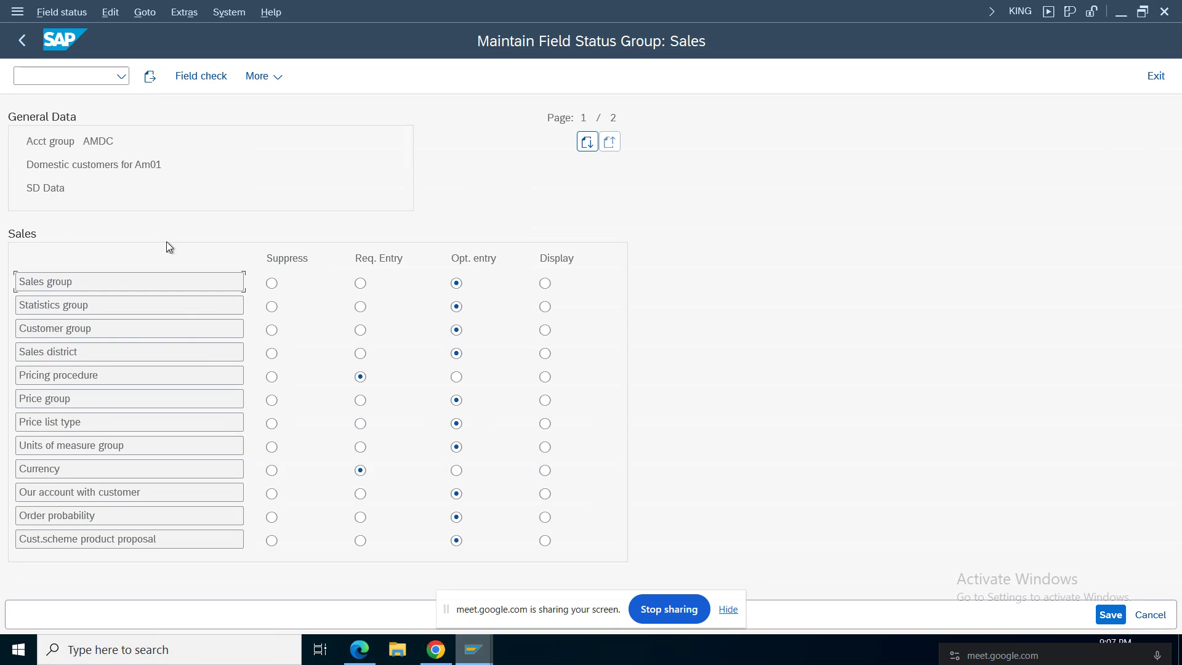
click(22, 40)
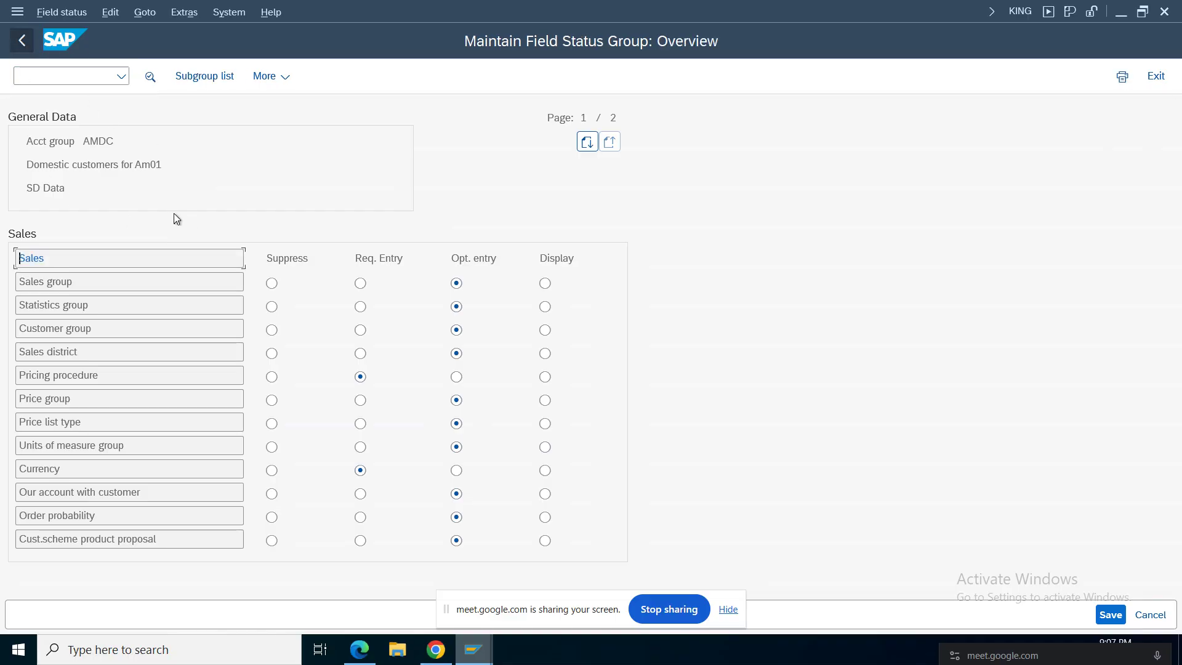
click(23, 40)
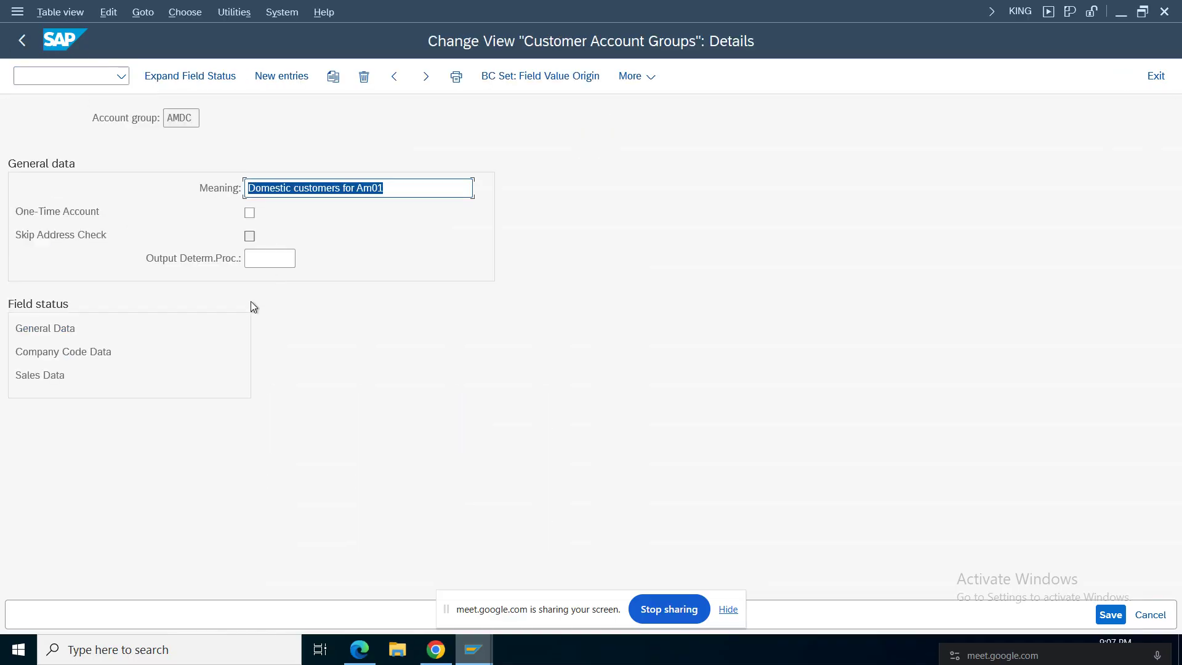
Step: Save the customer account groups overview and return to the IMG structure
click(22, 40)
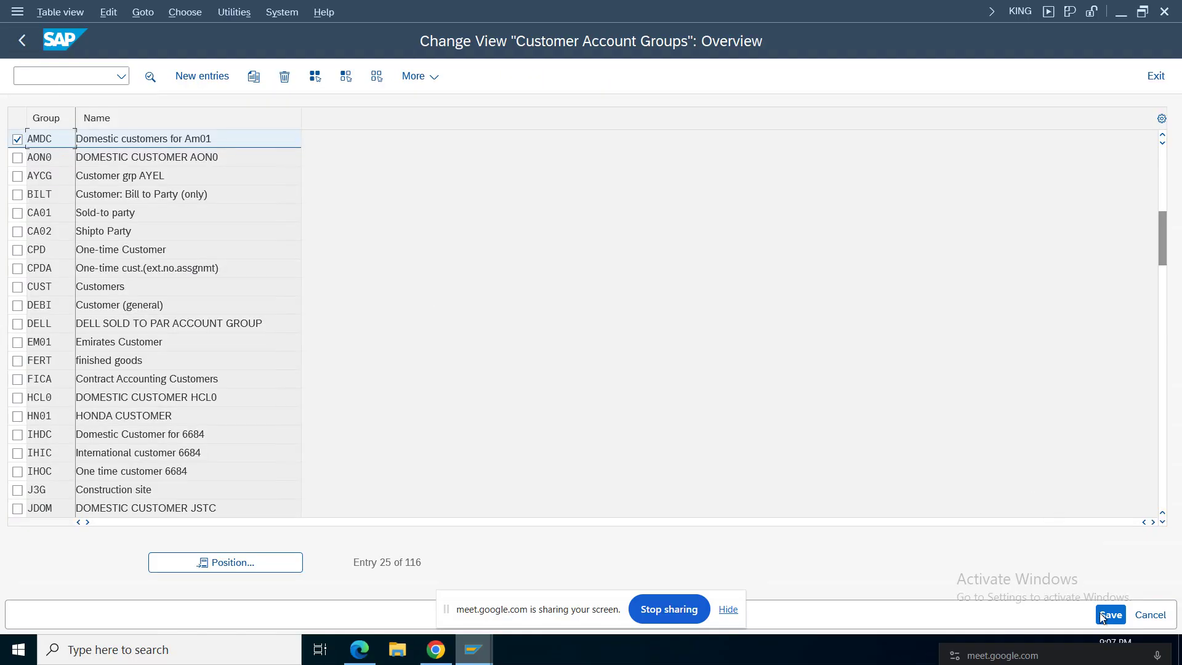
click(1110, 614)
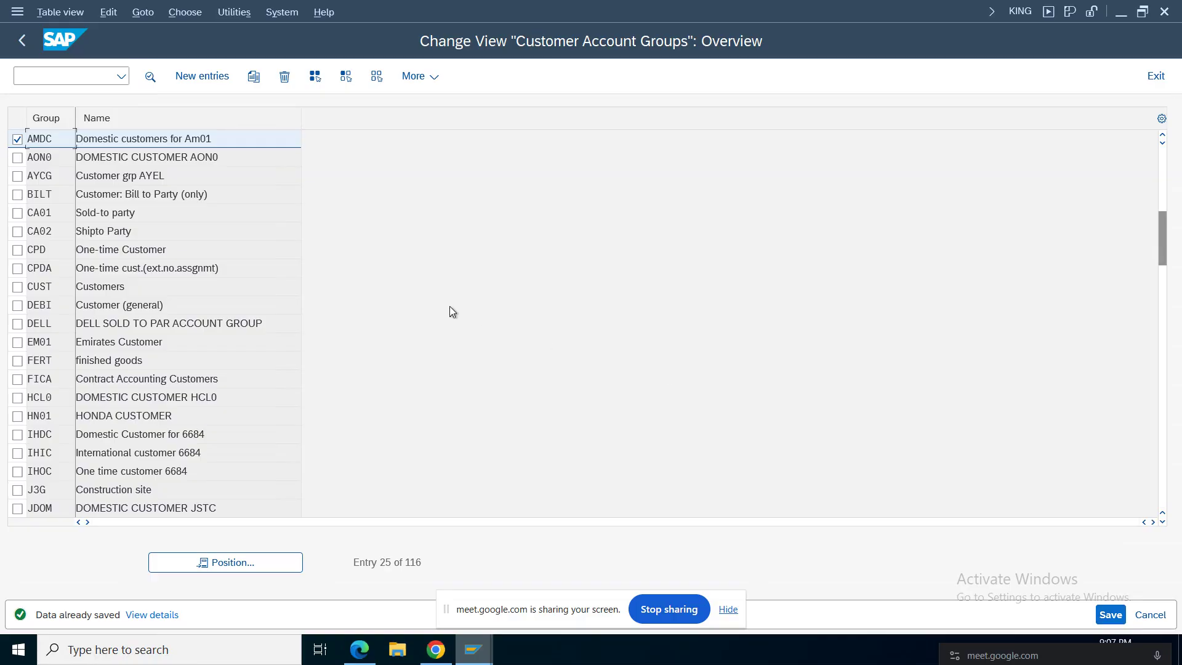
click(22, 40)
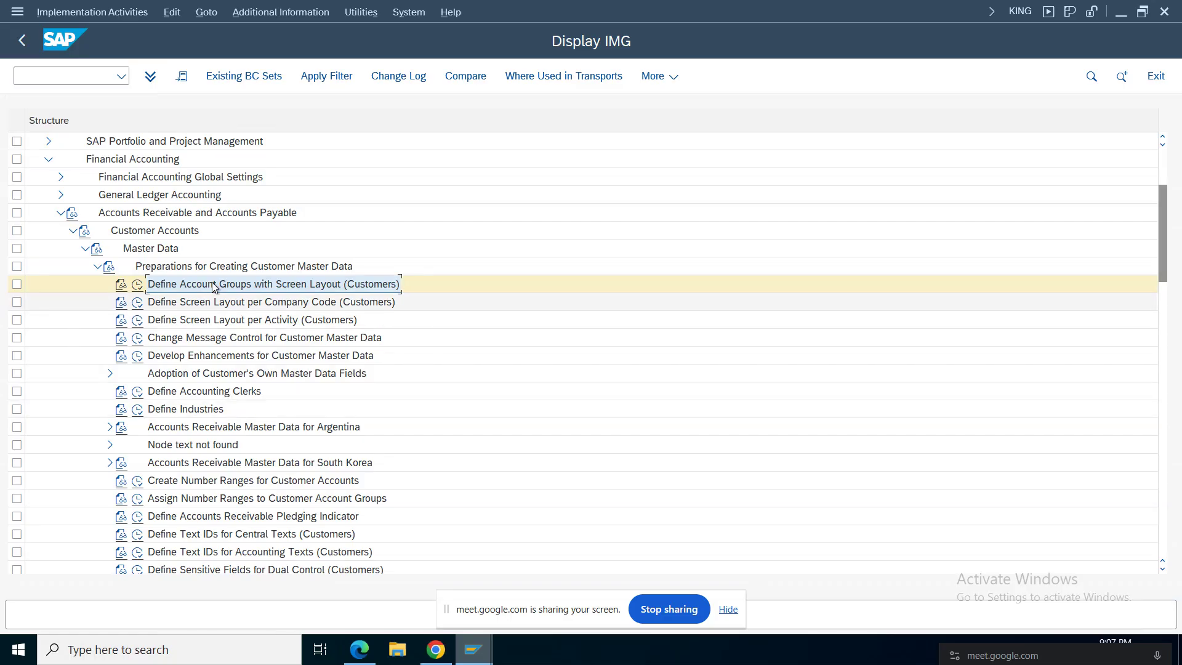
Step: Open the interval maintenance of Create Number Ranges for Customer Accounts in change mode
click(211, 482)
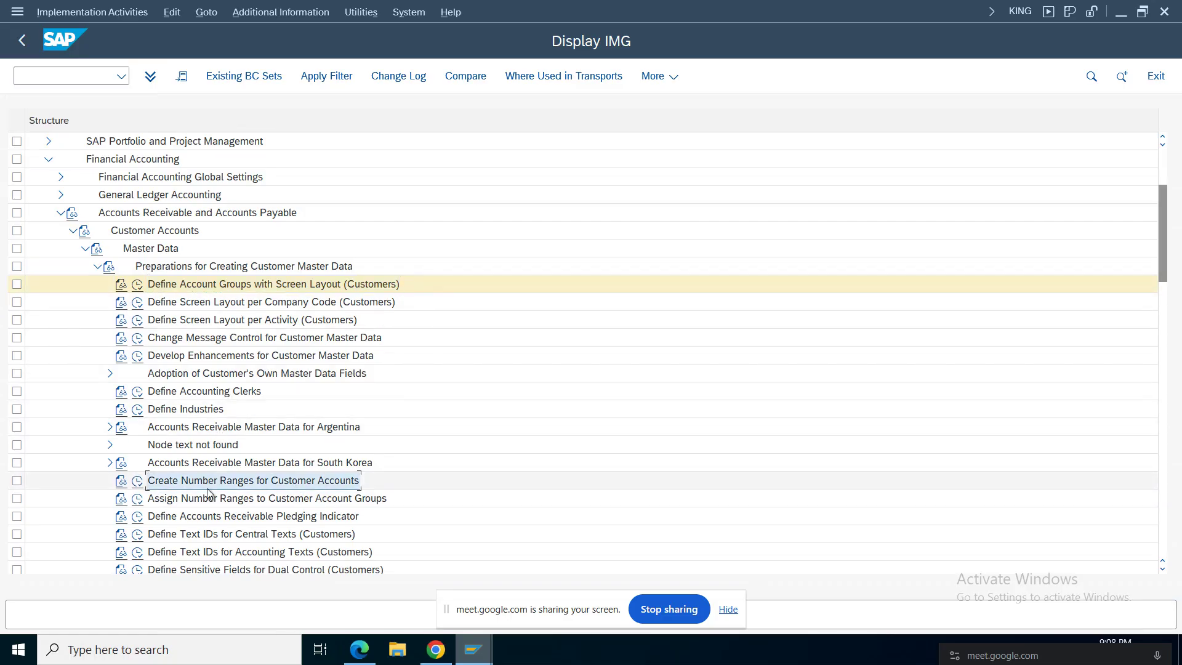
click(137, 480)
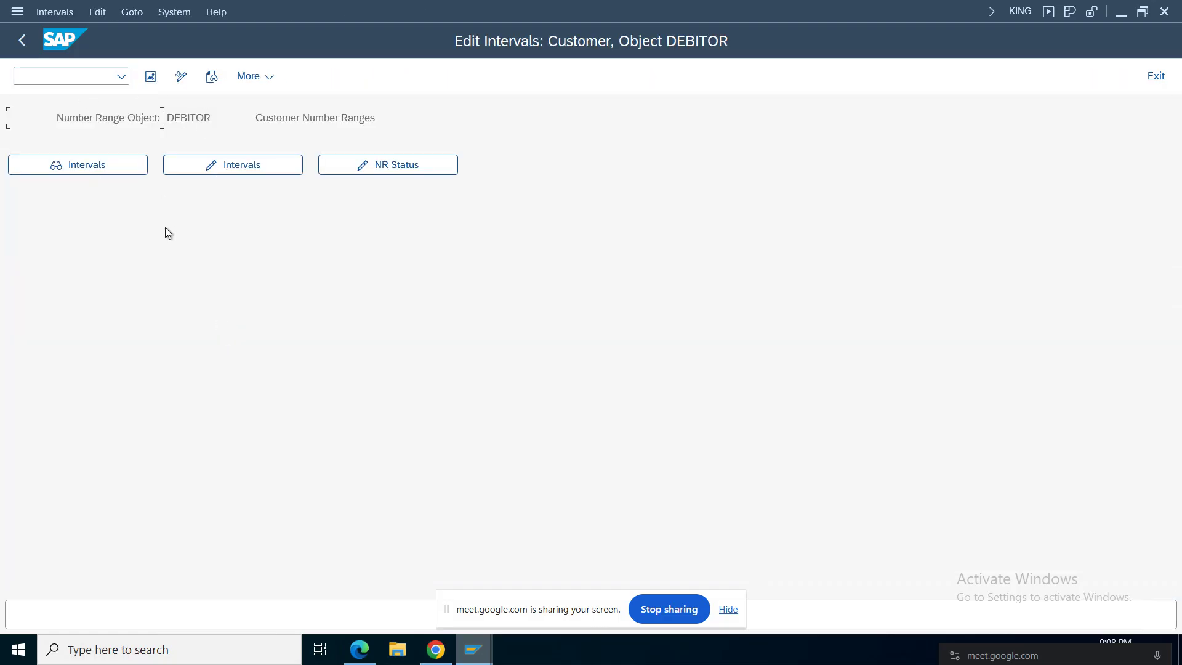
click(225, 165)
Step: Examine the existing customer number range intervals, especially the From and To numbers and external setting of range UC
click(80, 431)
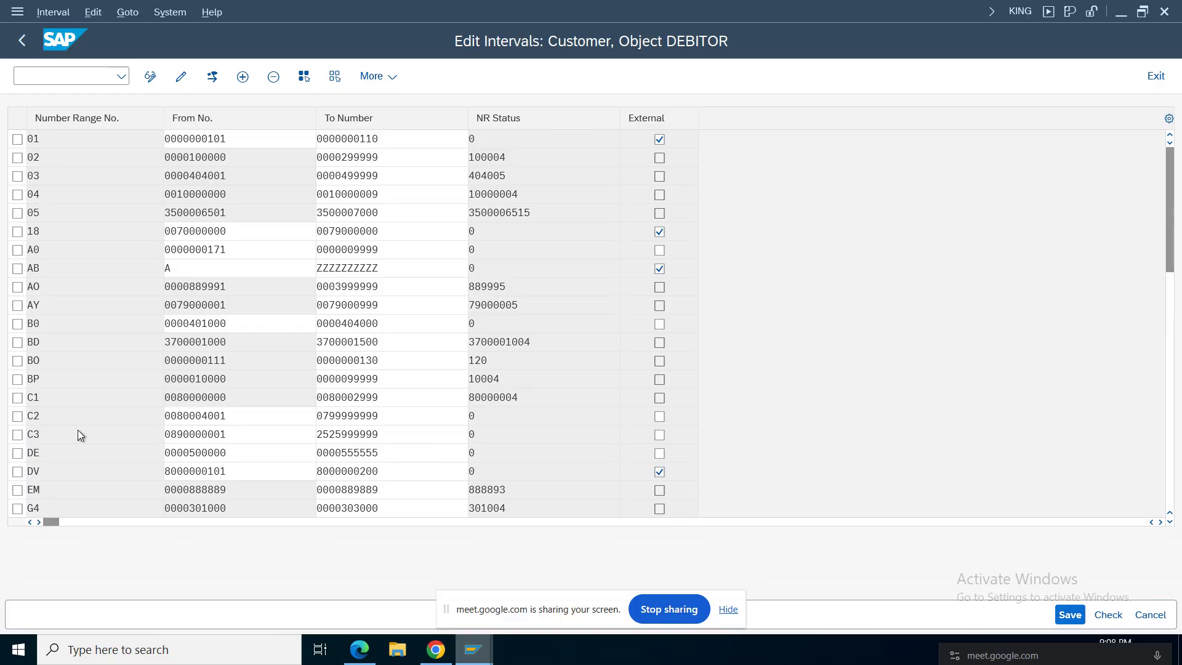
scroll(77, 430, down, 5)
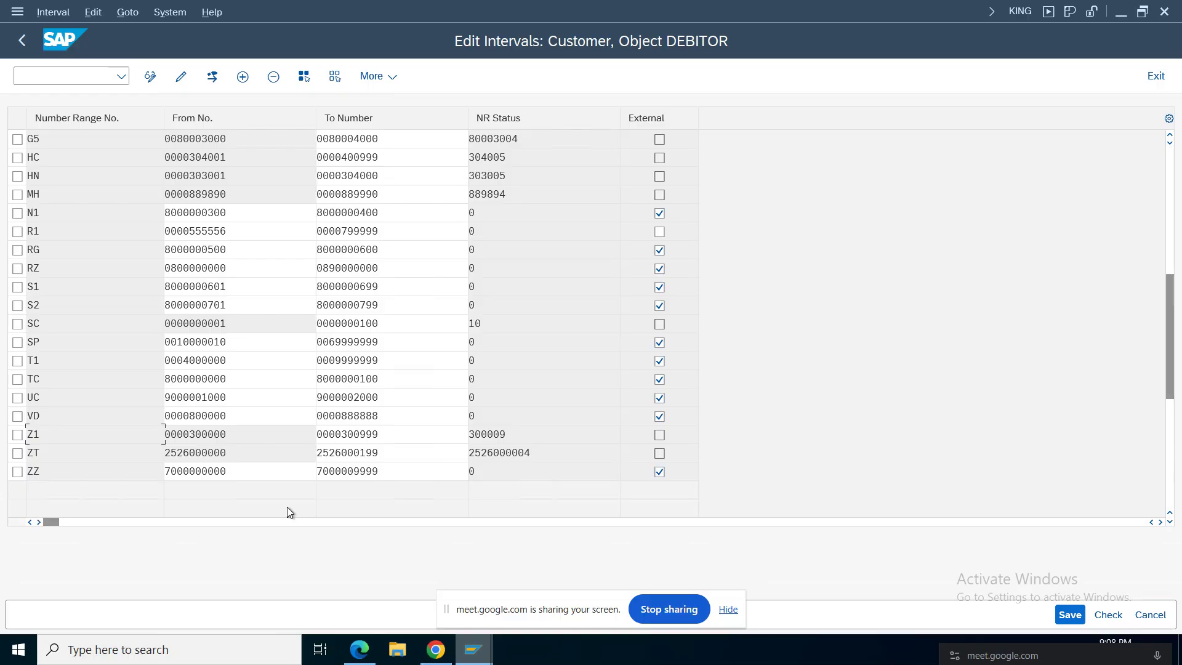
double_click(391, 472)
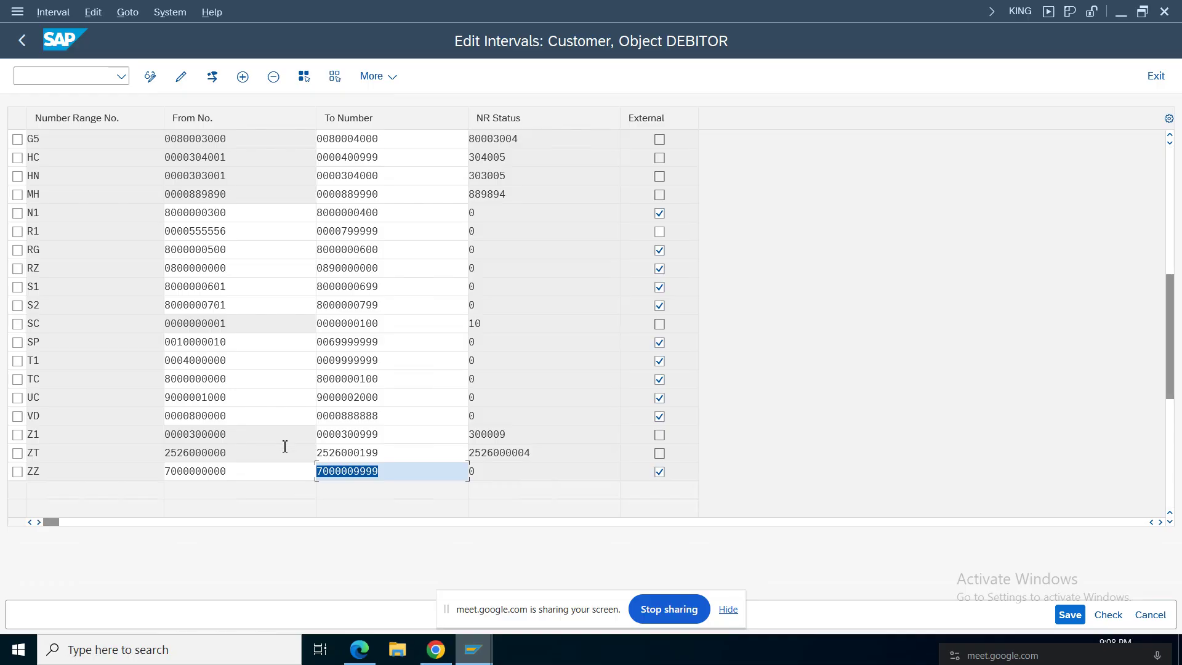
click(58, 397)
click(406, 397)
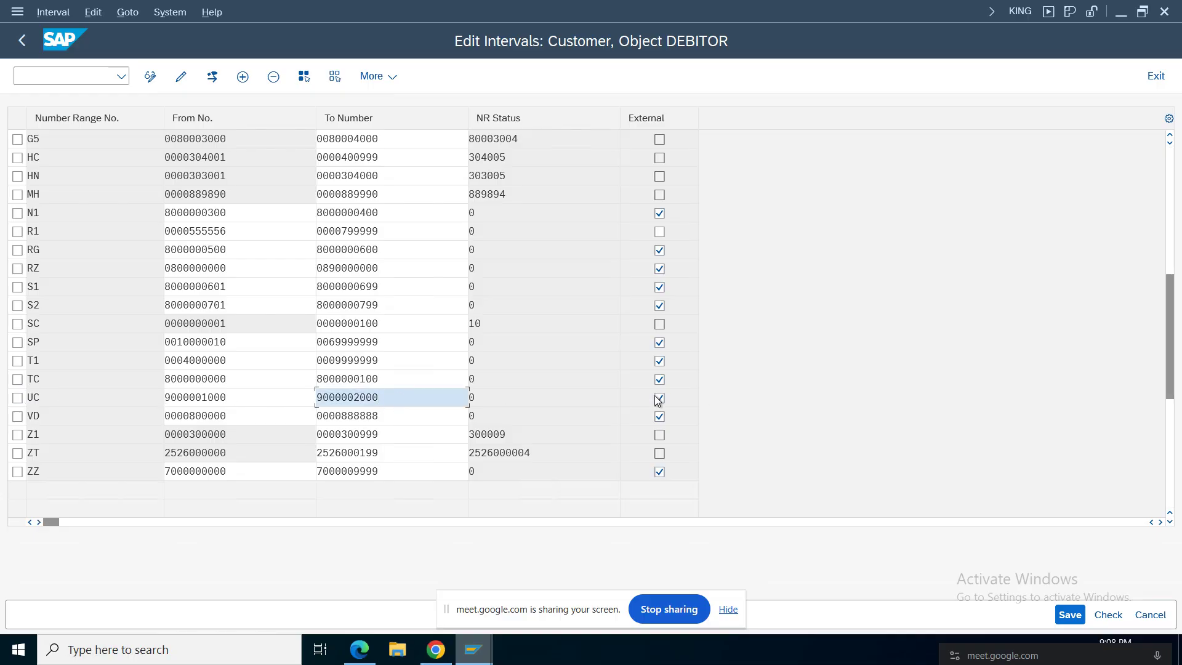
double_click(33, 397)
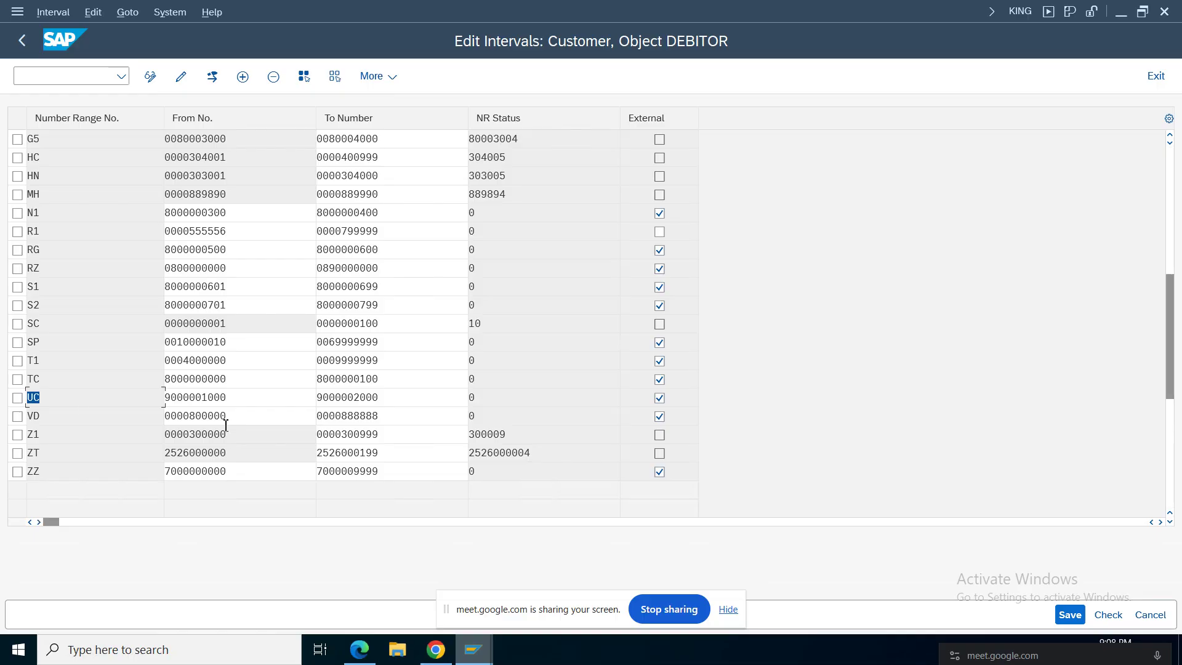
click(55, 402)
double_click(252, 398)
double_click(409, 399)
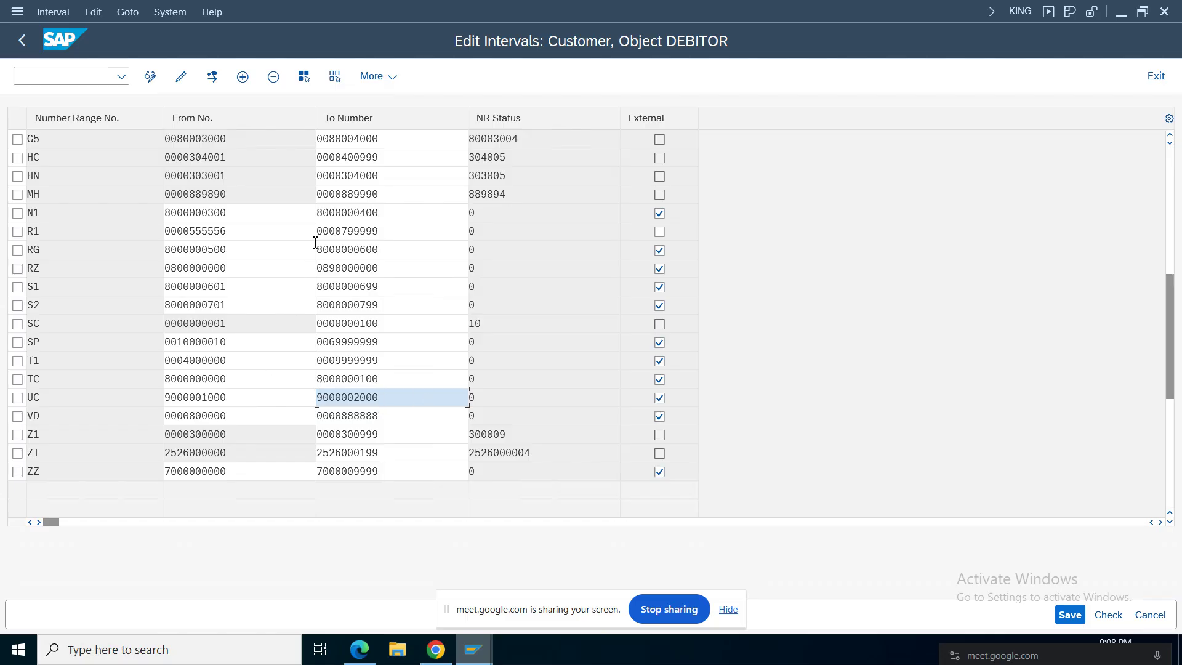
double_click(385, 396)
key(ctrl+c)
click(240, 388)
scroll(93, 172, up, 1)
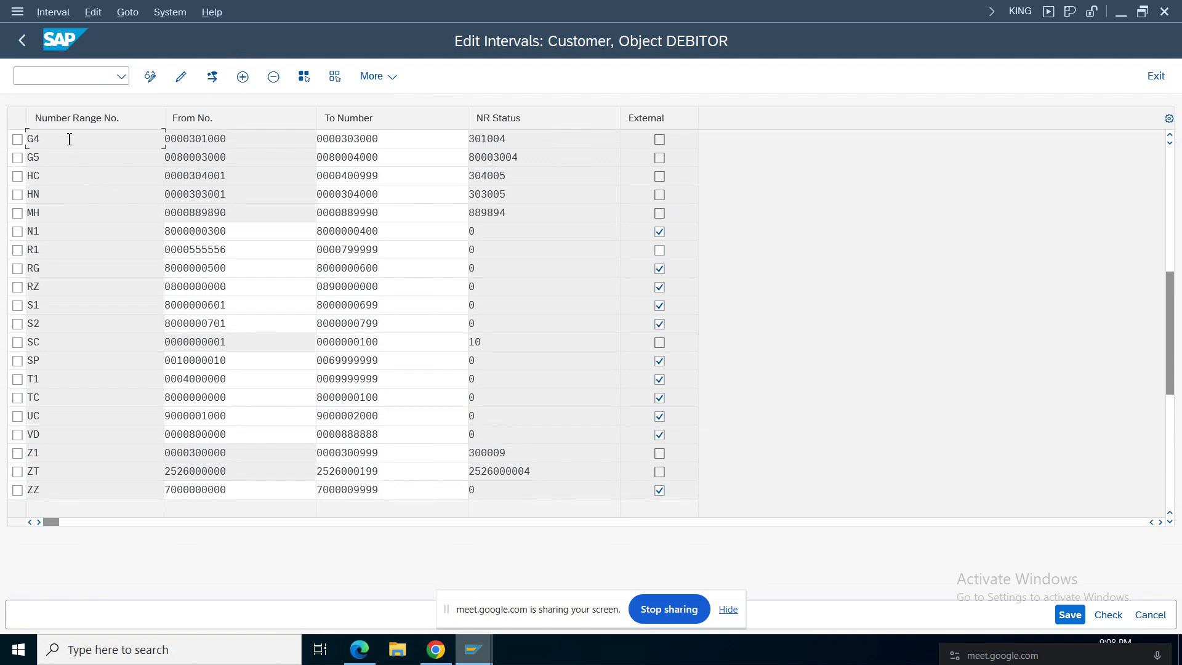
drag(1171, 279, 1173, 145)
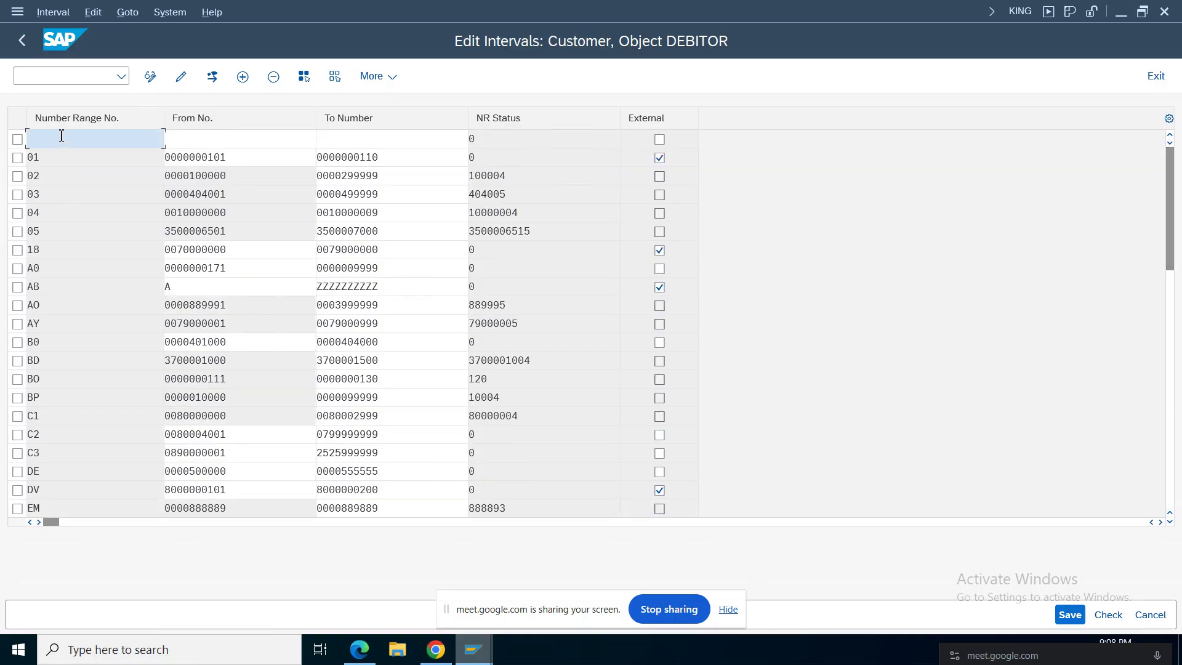
text(AD)
click(216, 139)
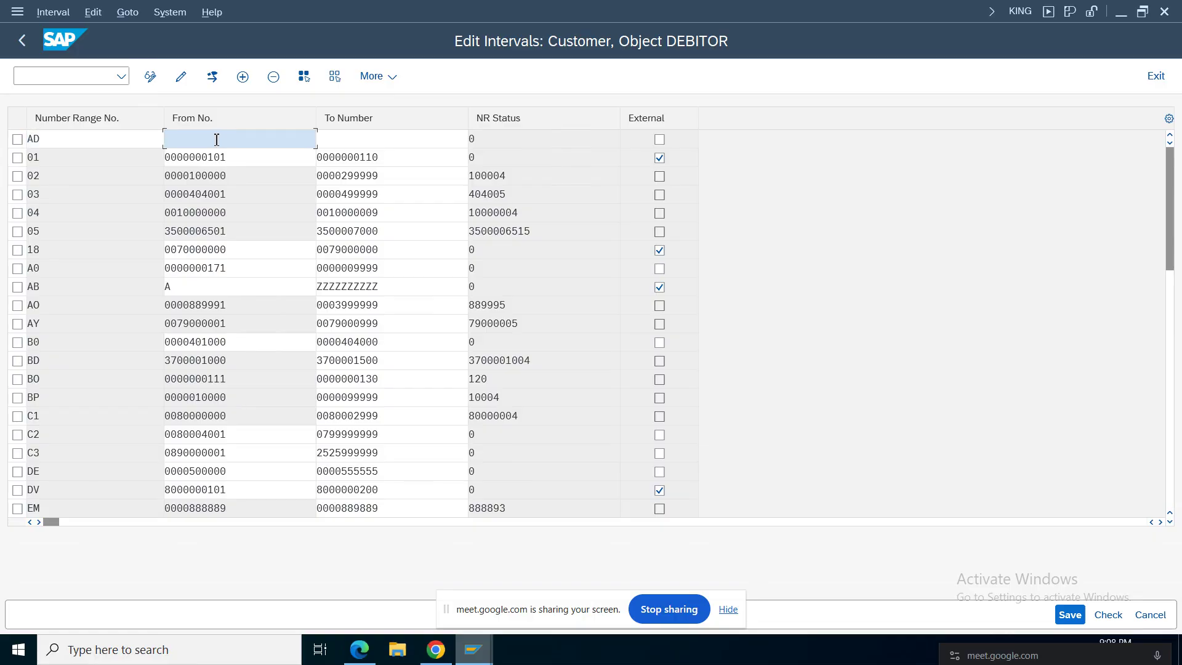
key(ctrl+v)
click(381, 146)
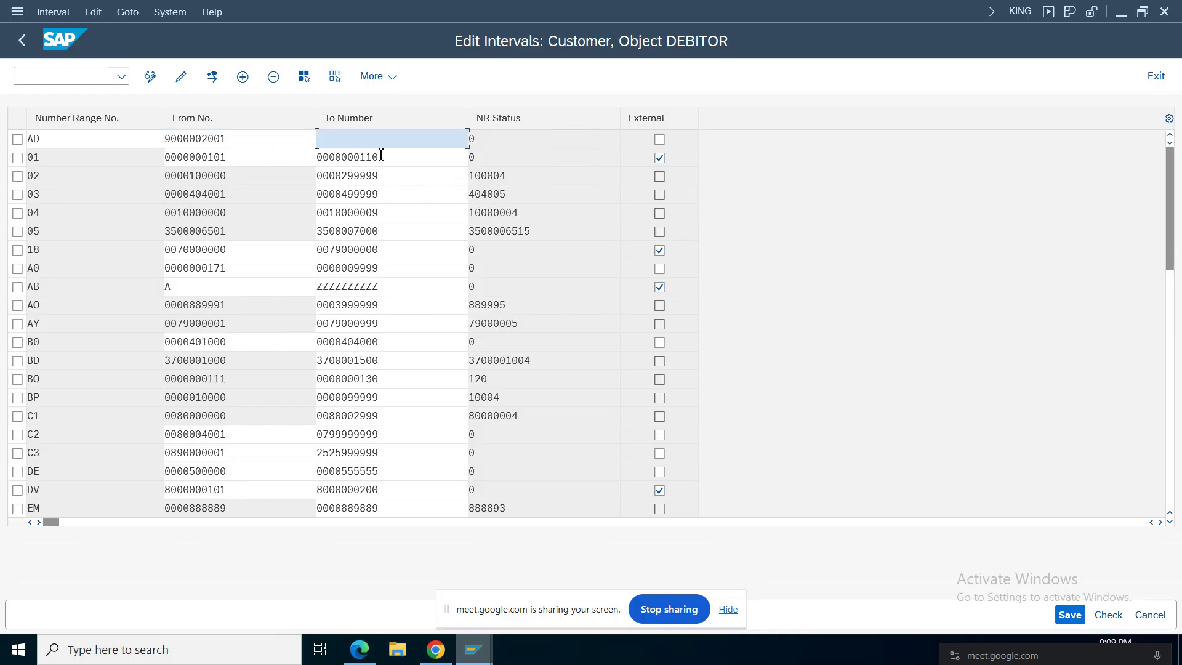
key(ctrl+v)
key(BackSpace)
key(BackSpace)
key(BackSpace)
click(659, 139)
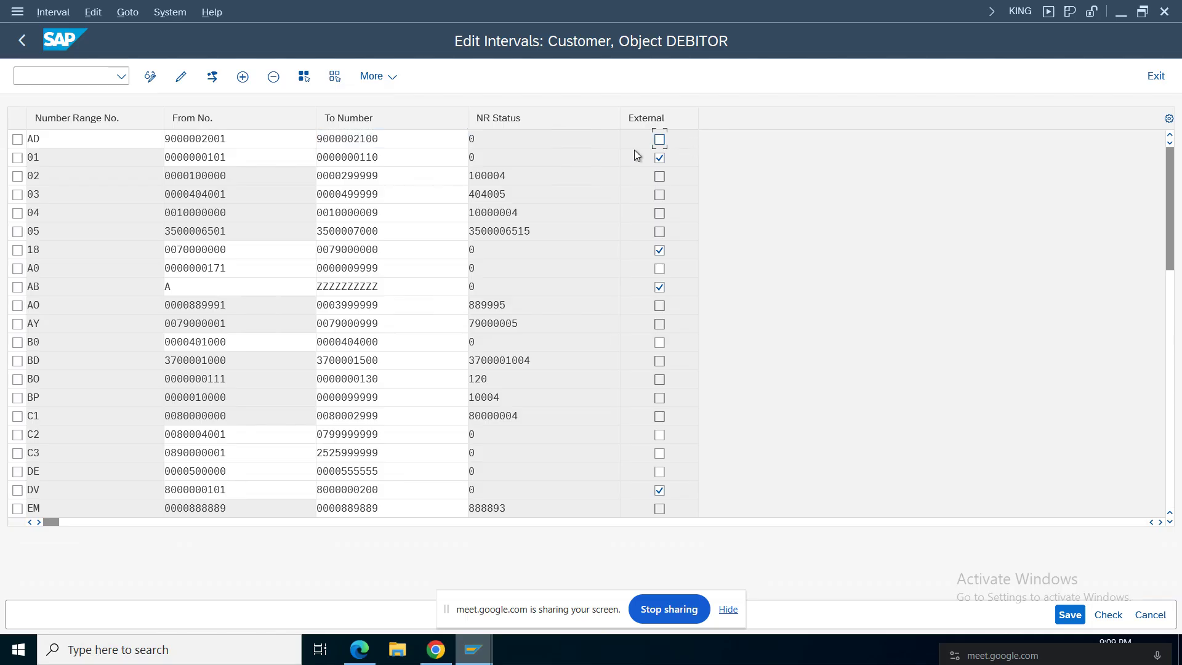
click(1069, 614)
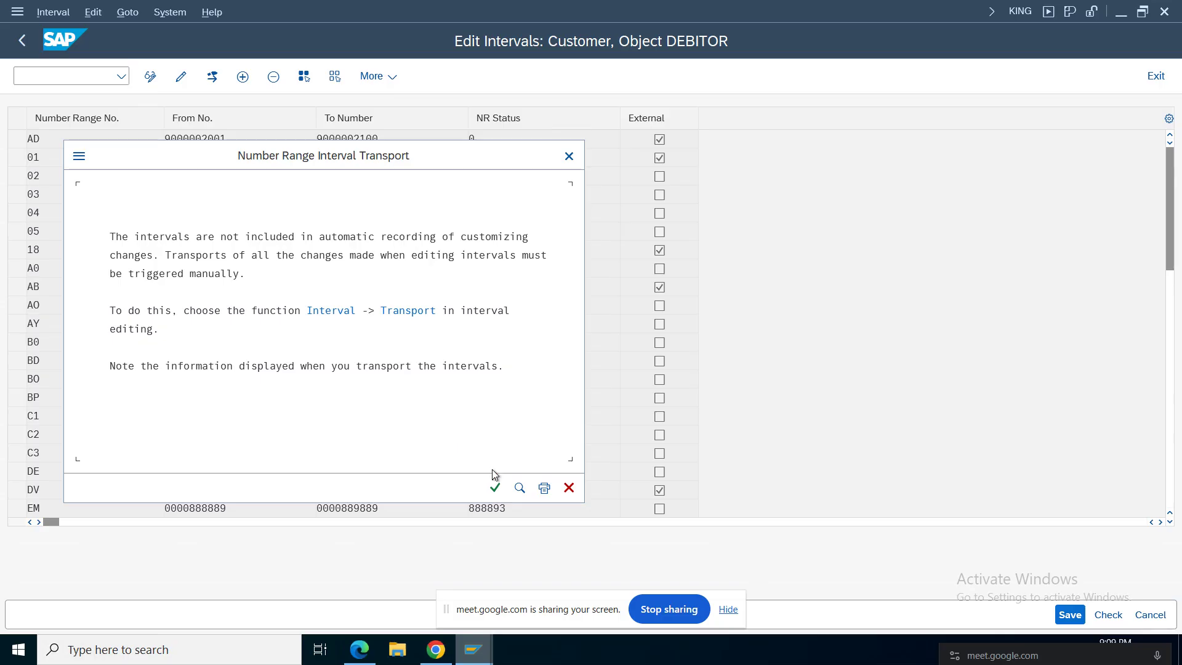
key(Return)
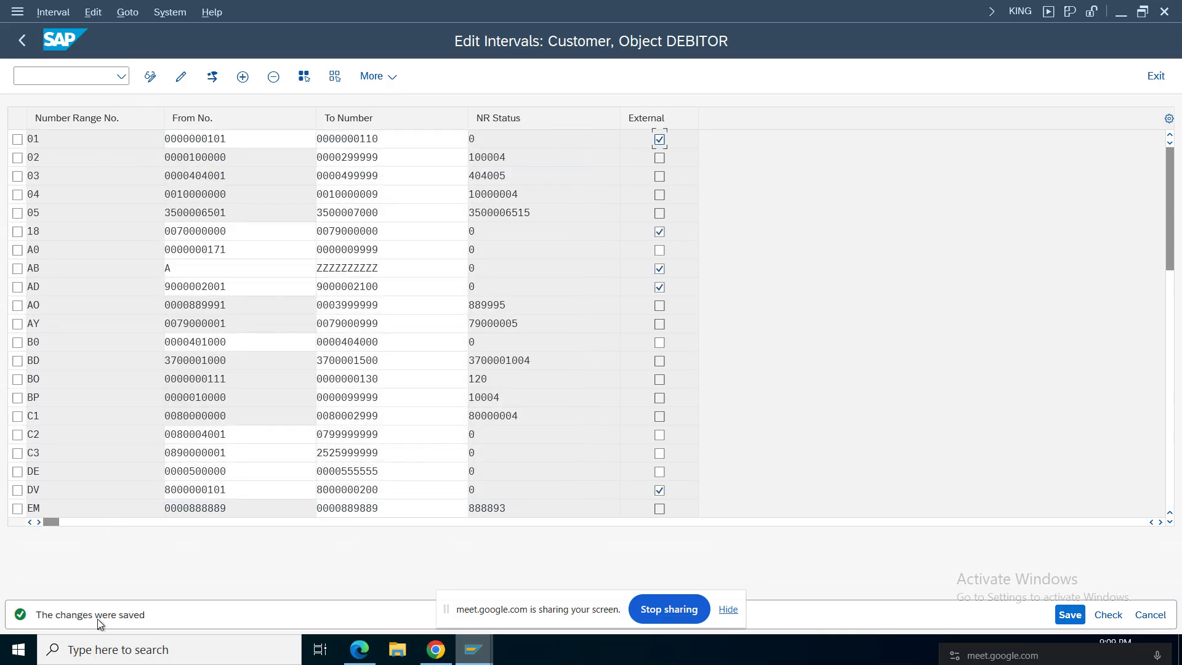
Step: Check the From and To numbers of the saved interval AD in the interval list
drag(1173, 256, 1173, 299)
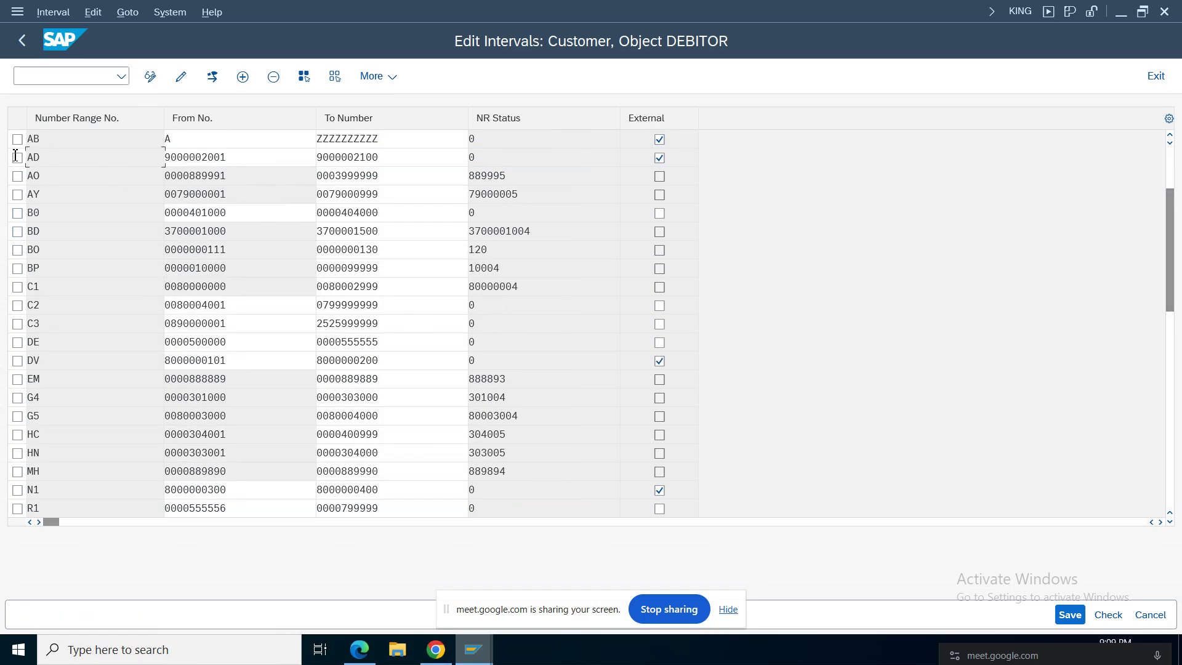
double_click(253, 158)
double_click(403, 158)
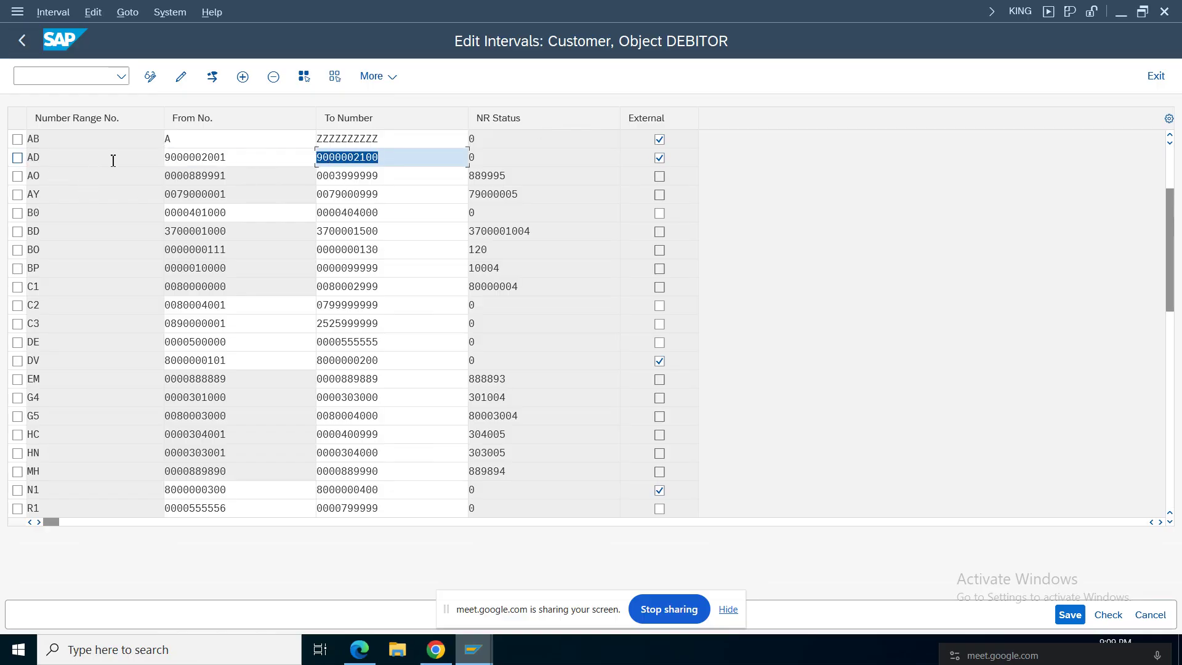
Step: Return to the IMG structure and open Assign Number Ranges to Customer Account Groups
click(22, 40)
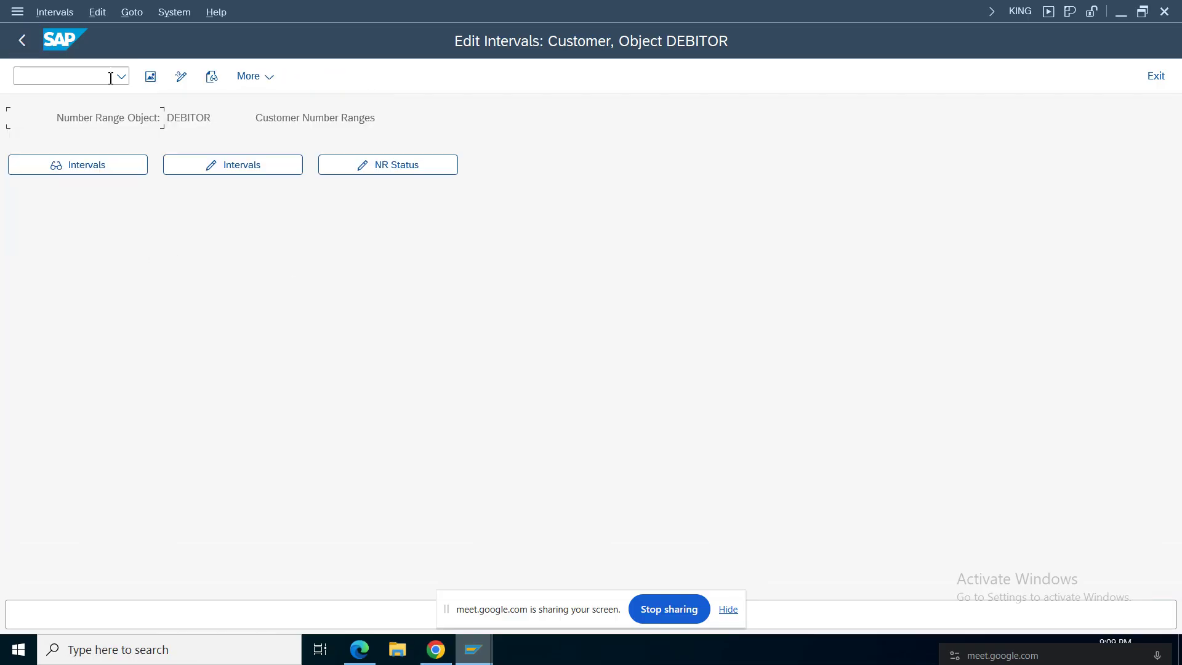
key(F3)
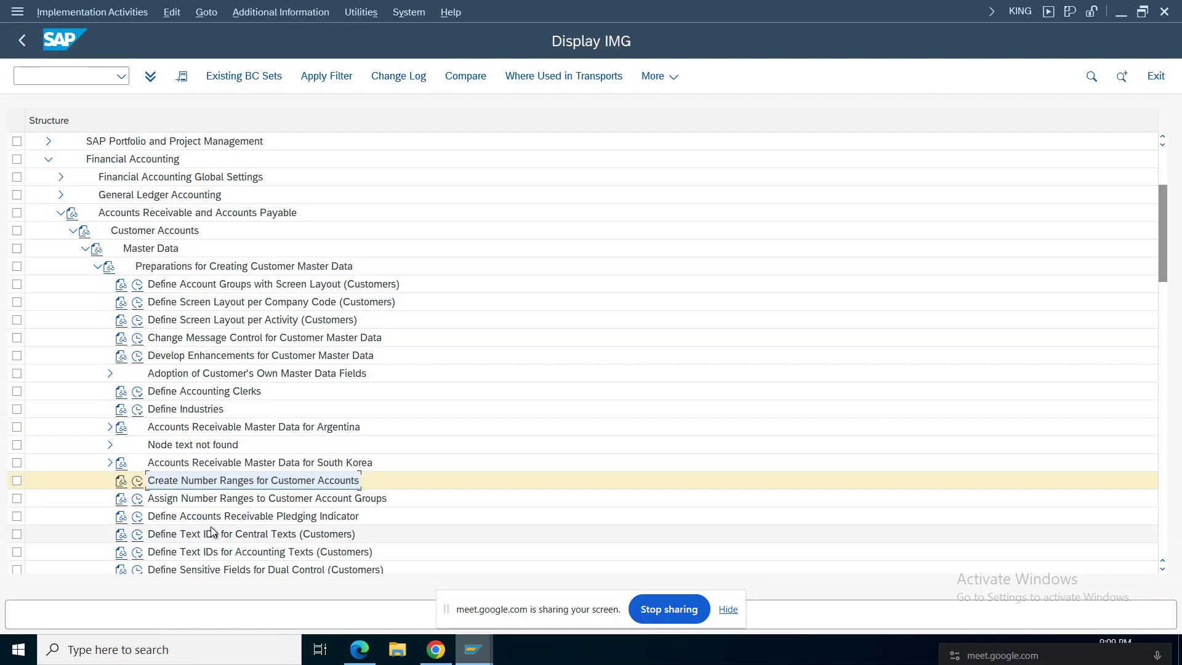
drag(1168, 273, 1168, 290)
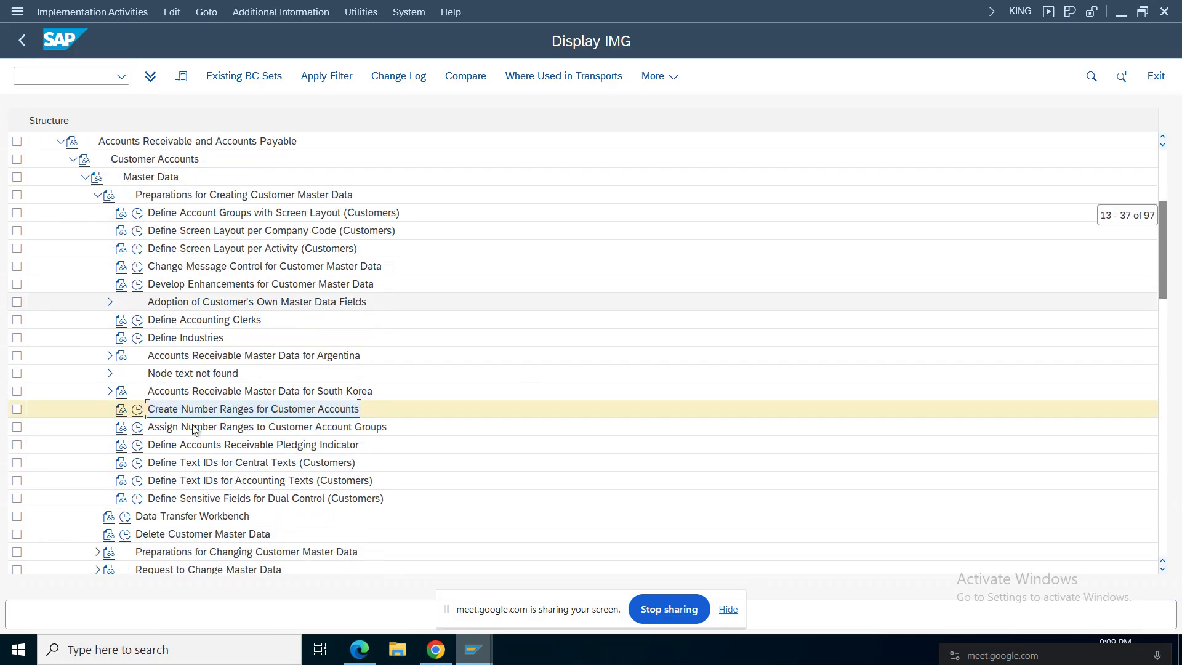
click(178, 429)
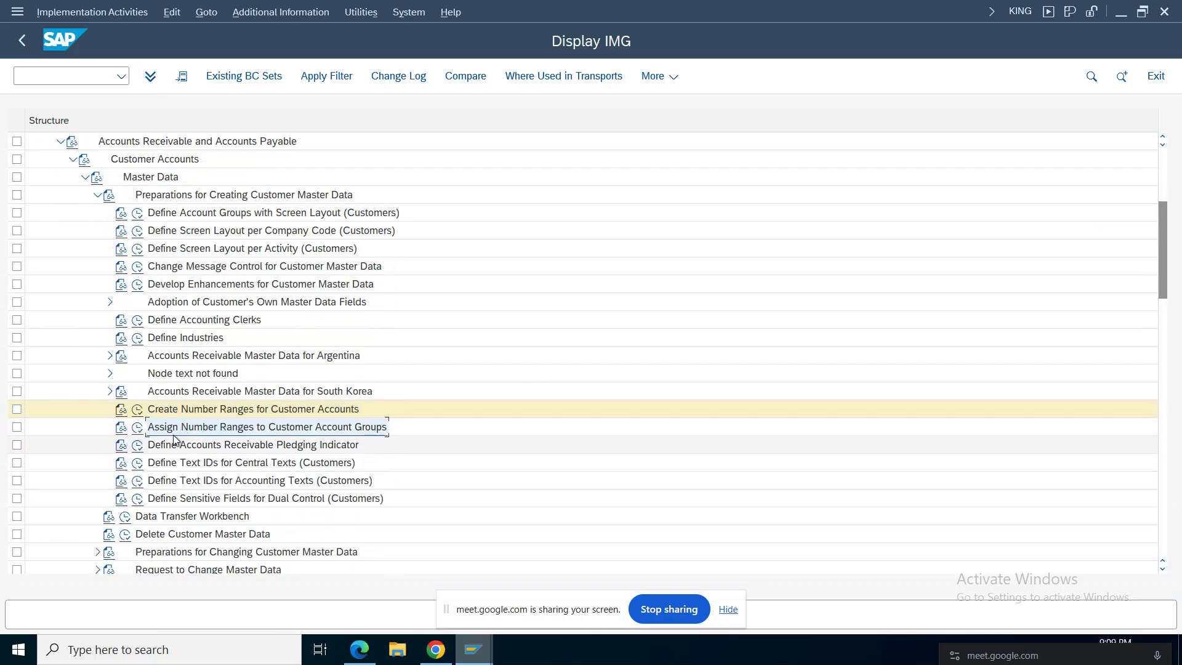
click(137, 427)
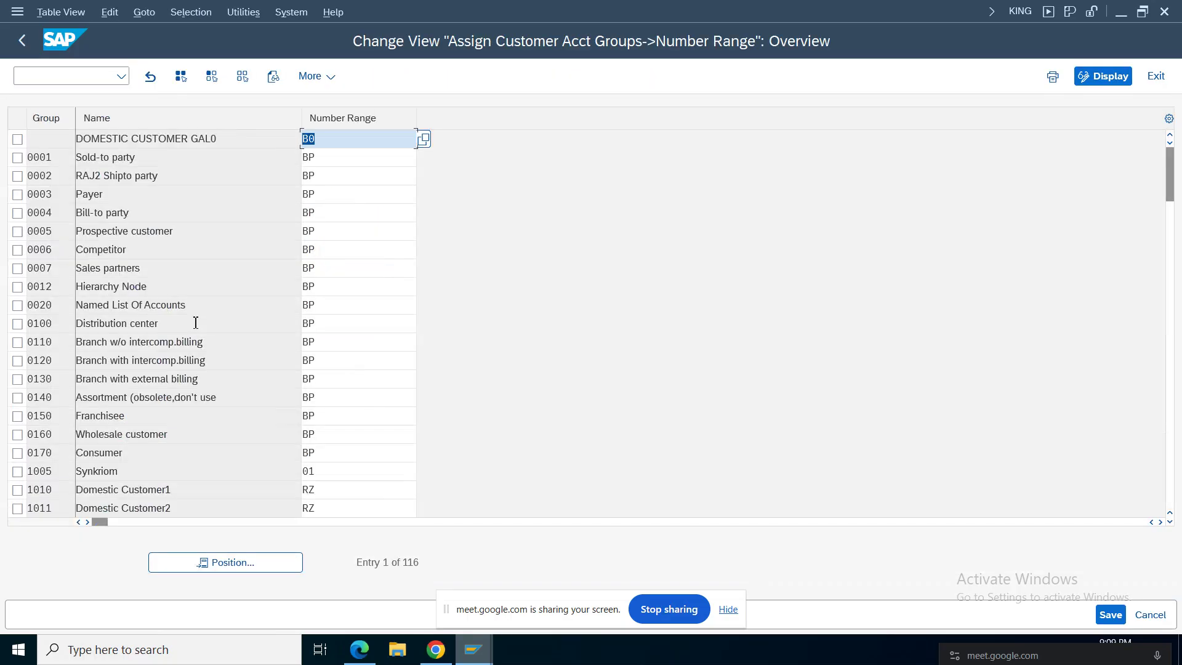
Step: Position the number range assignment list at the customer account groups starting with am01
click(231, 562)
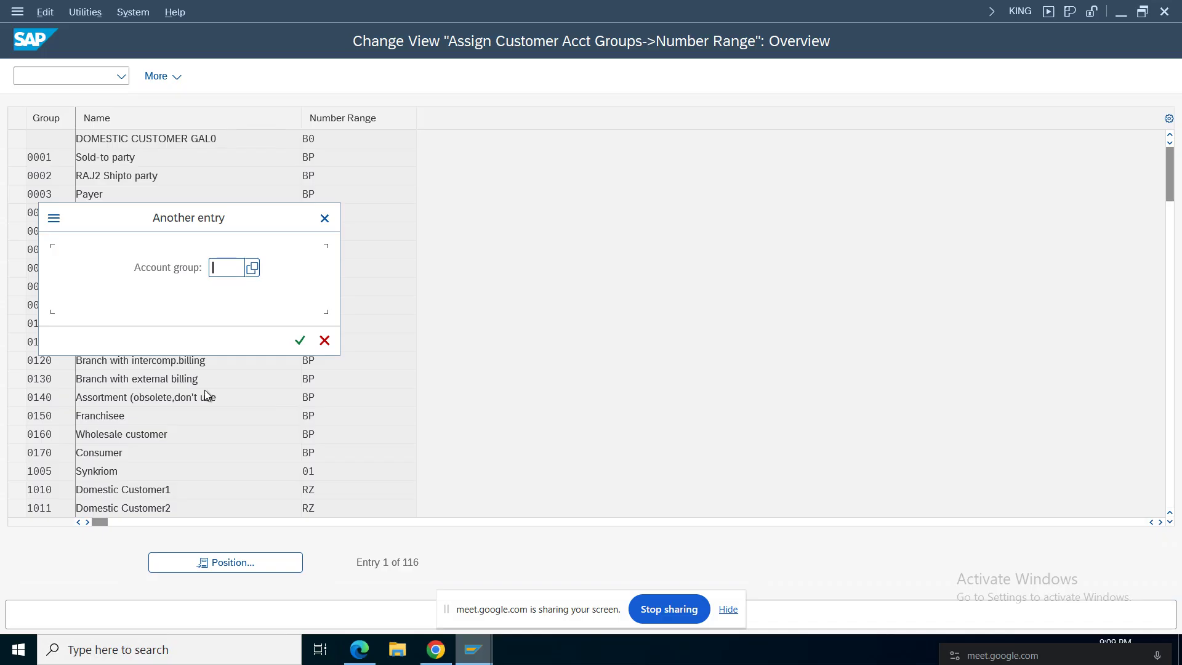
text(am)
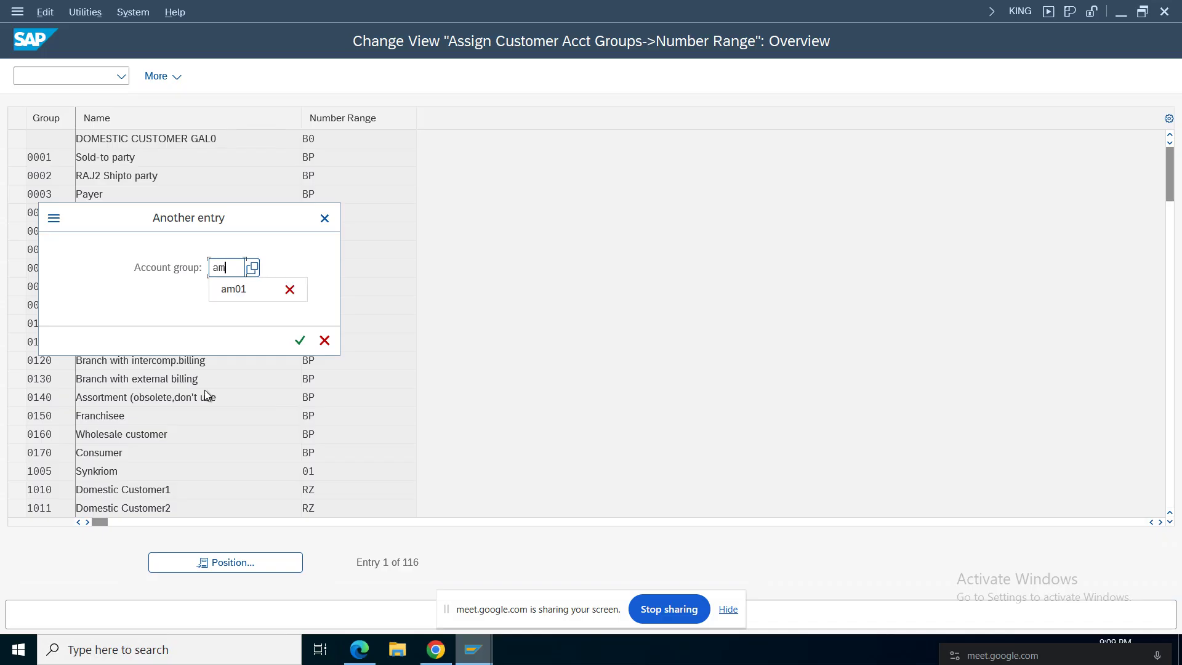
text(01)
key(Return)
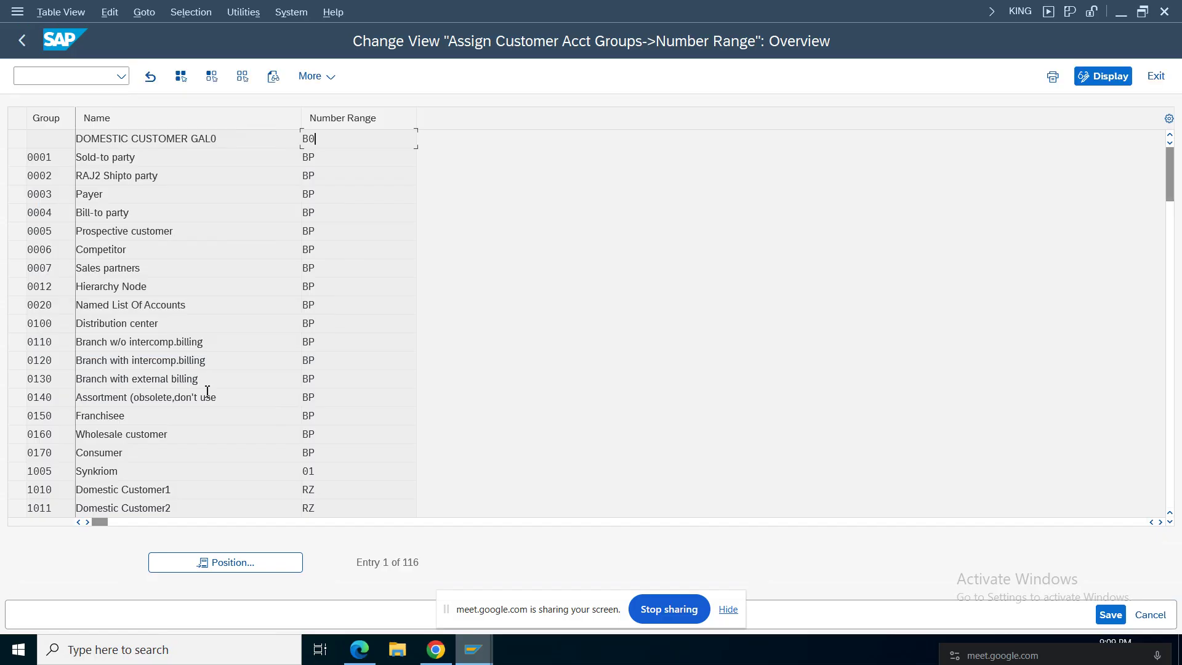
click(211, 139)
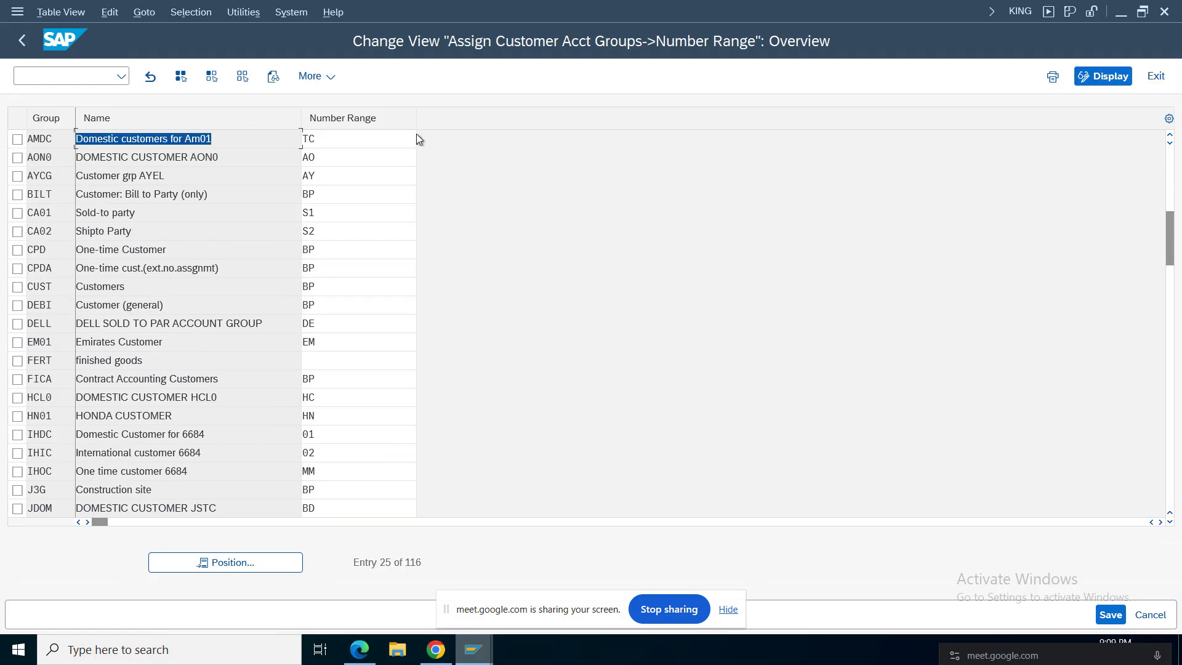
Step: Assign number range AD to customer account group AMDC and save the assignment
click(347, 142)
key(BackSpace)
key(BackSpace)
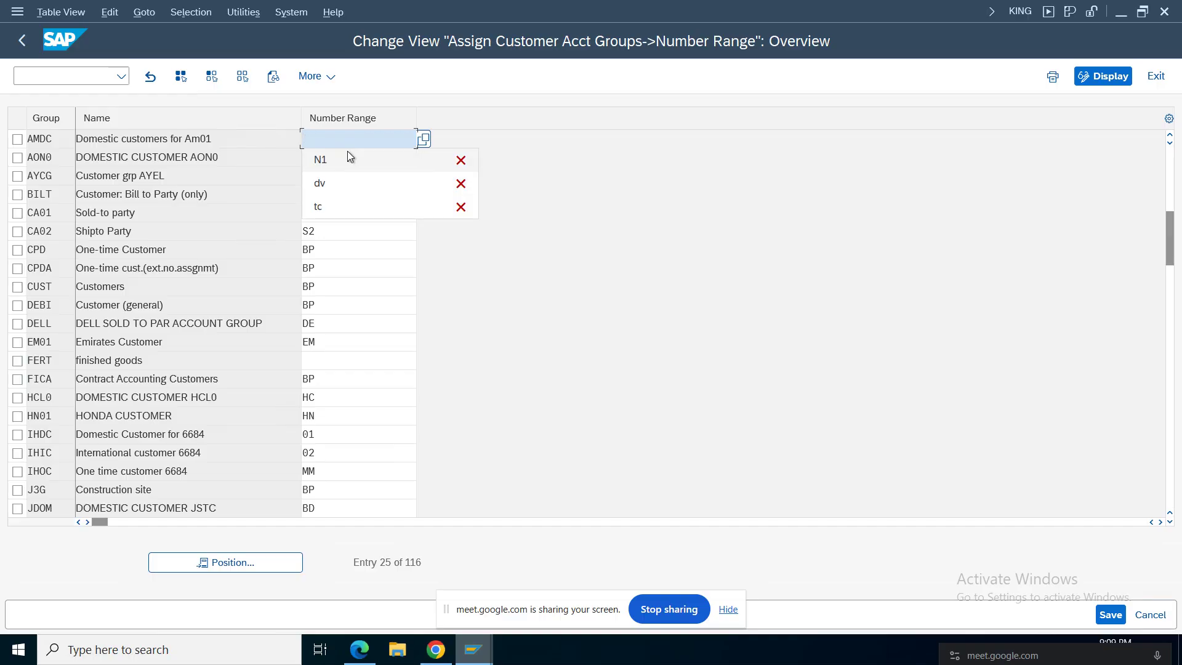
text(a)
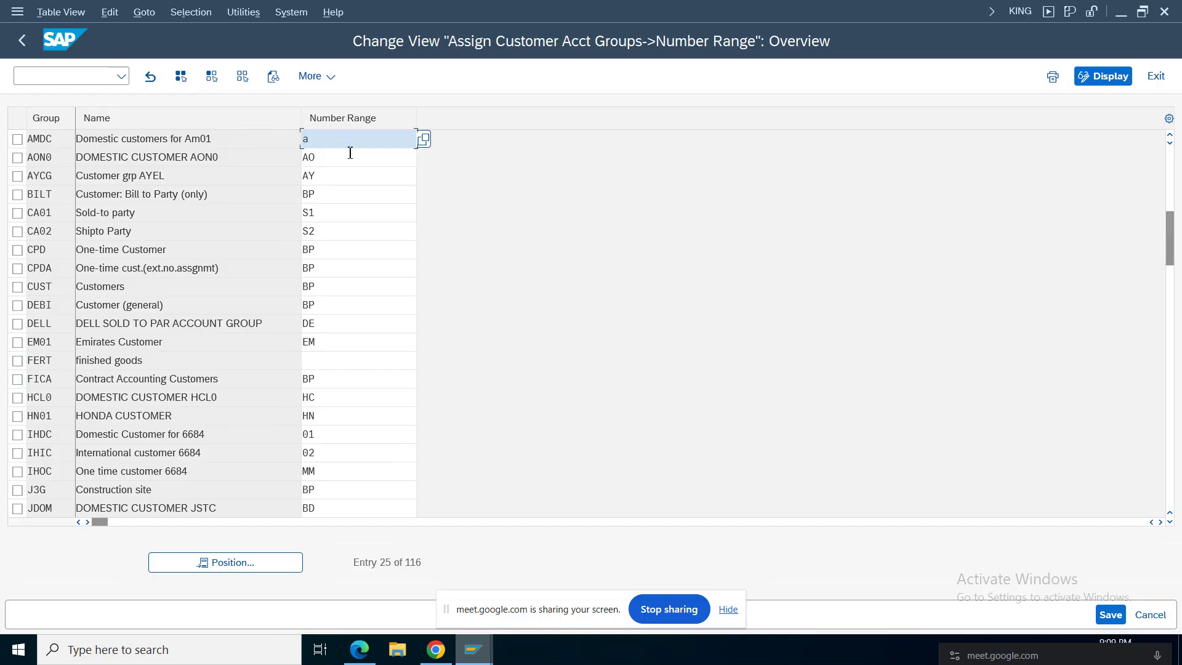
text(d)
key(ctrl+s)
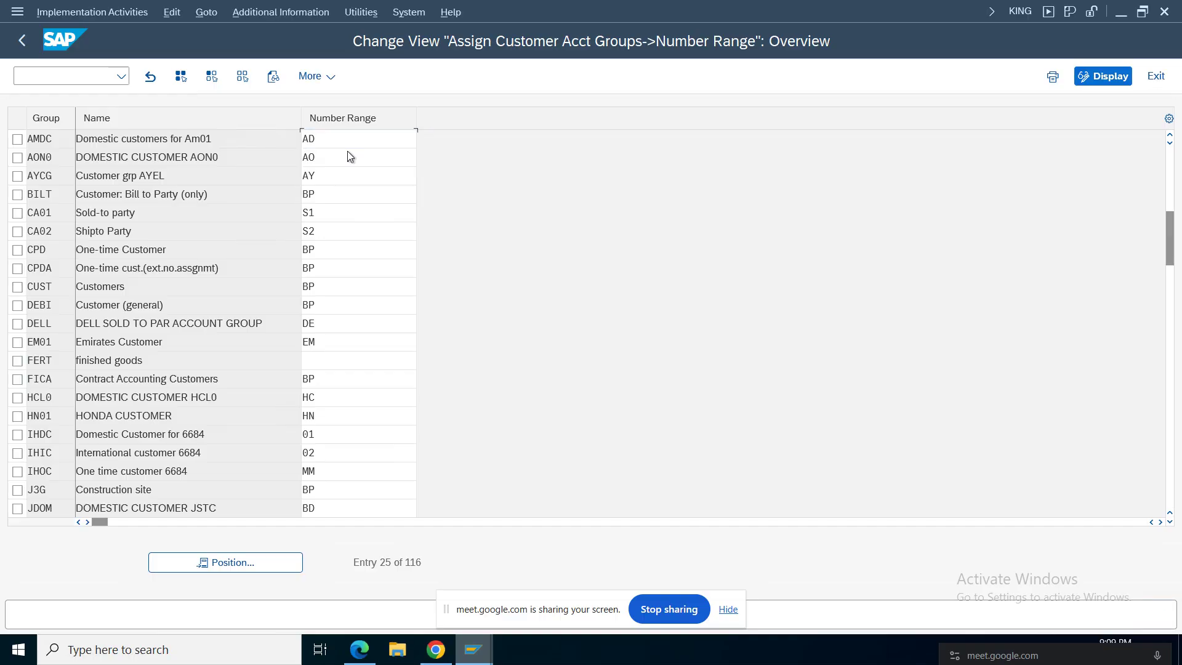
click(394, 340)
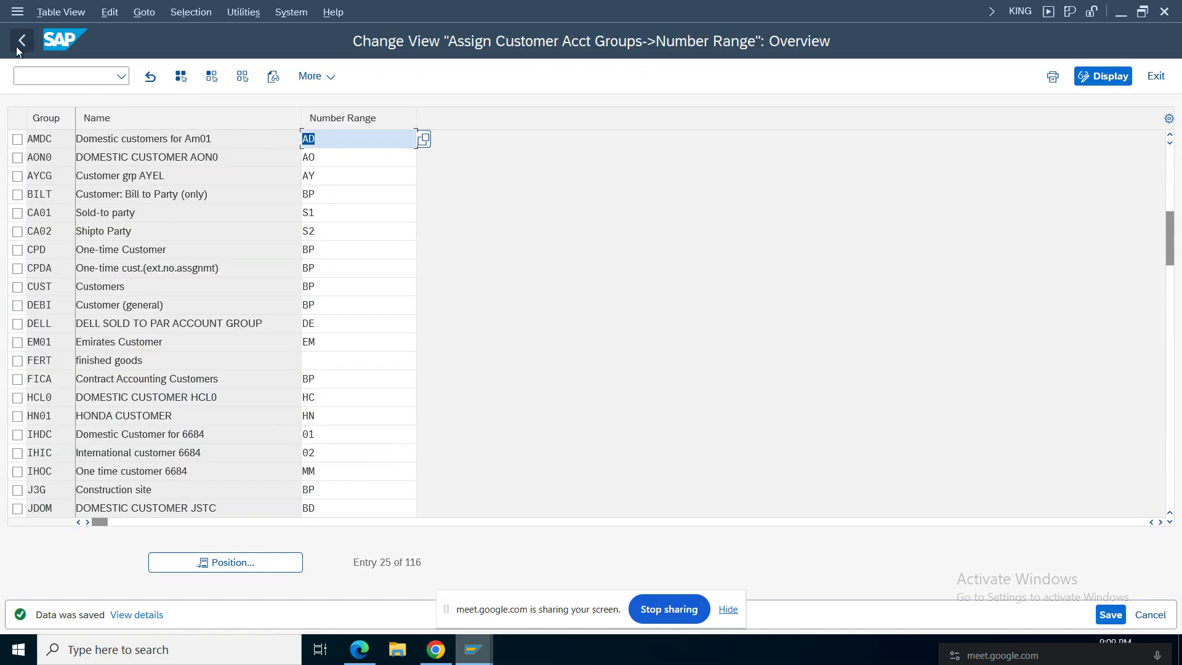
Step: Return to the IMG structure and review the customer account group and number range activities
click(18, 47)
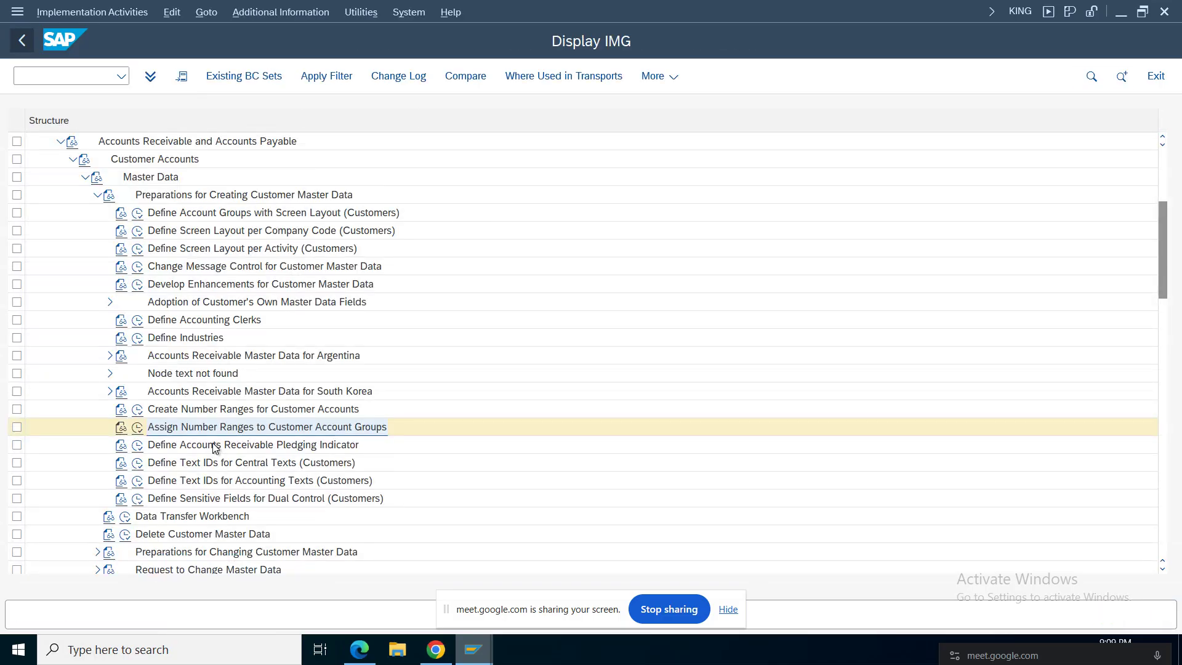
click(222, 216)
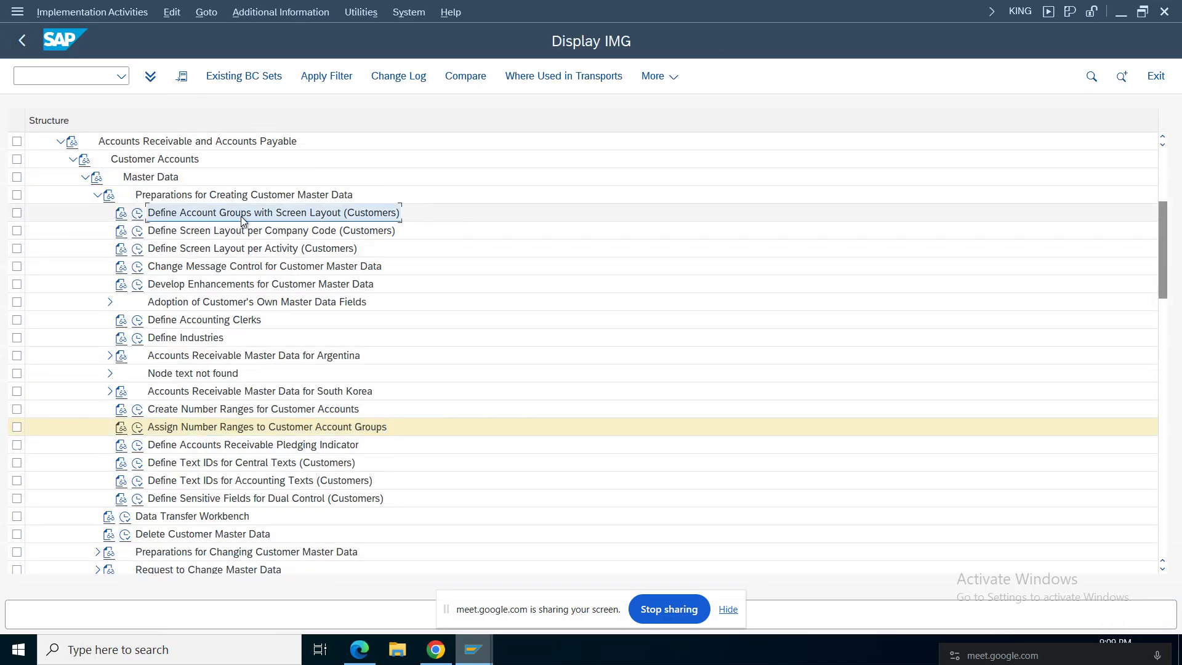
click(252, 410)
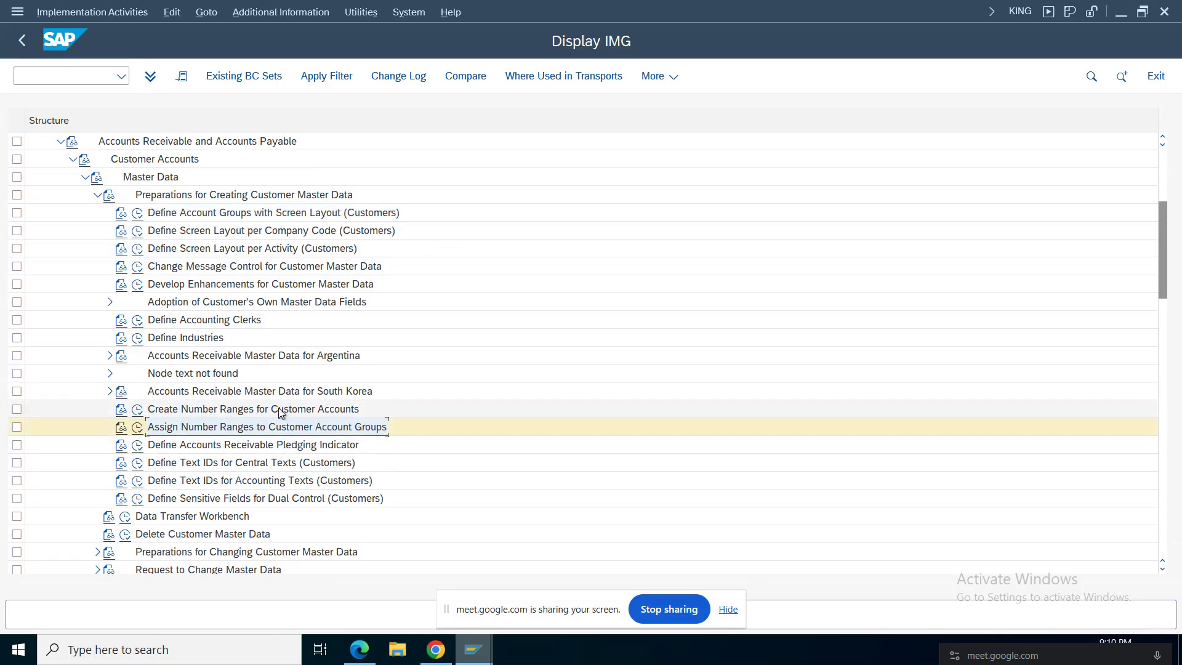
click(280, 216)
click(302, 411)
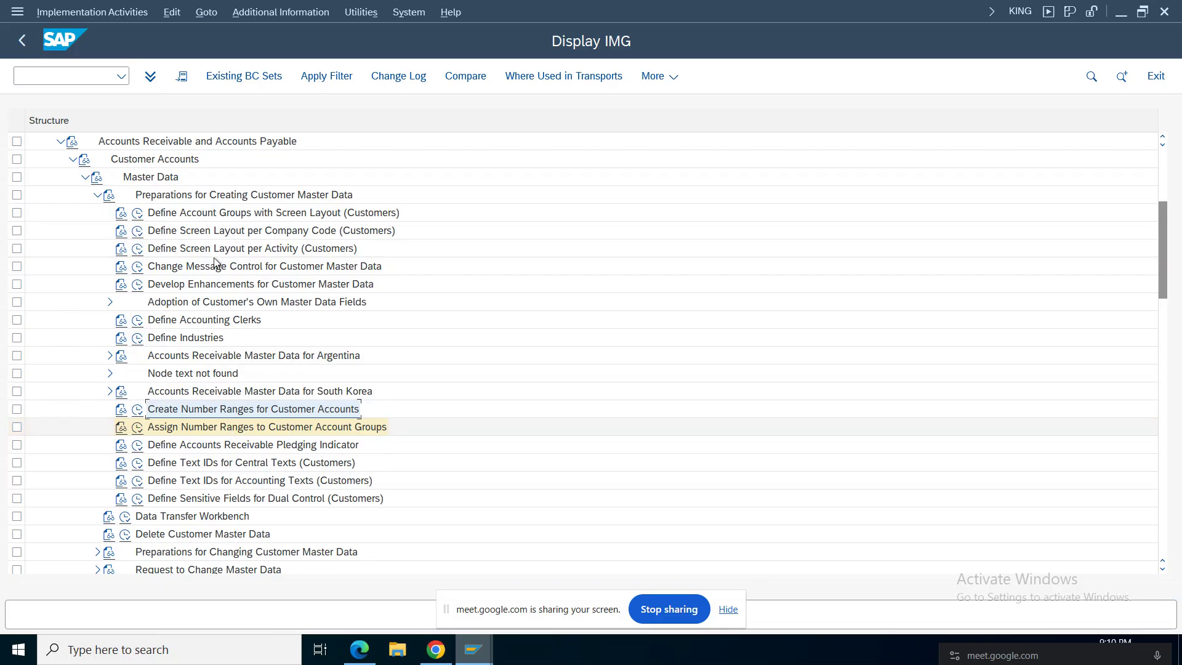
Step: Collapse the customer master data branches and the whole Financial Accounting node in the IMG structure
click(96, 196)
click(85, 177)
click(73, 159)
click(60, 143)
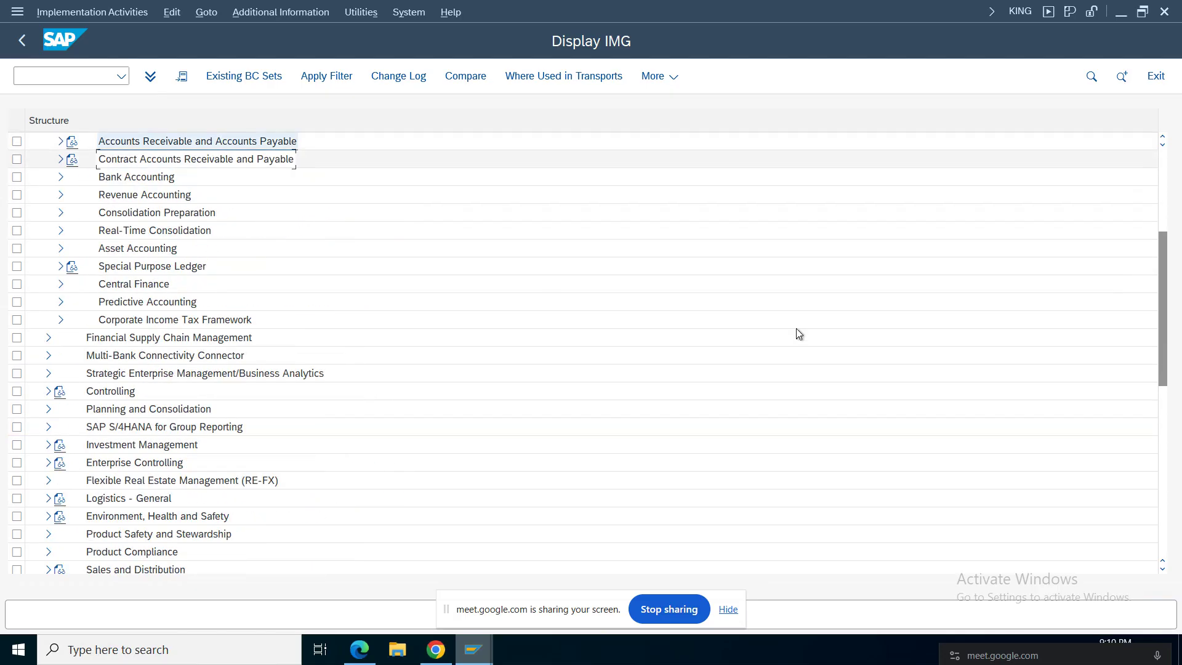
scroll(1171, 324, up, 1)
scroll(1171, 324, up, 12)
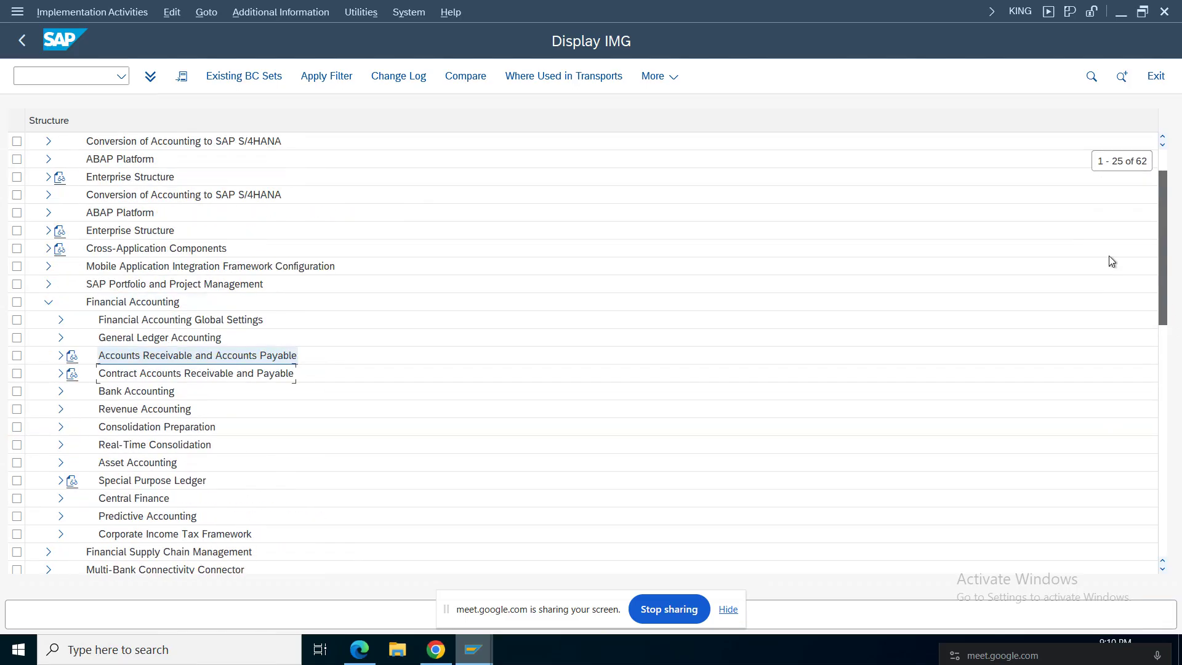
click(48, 301)
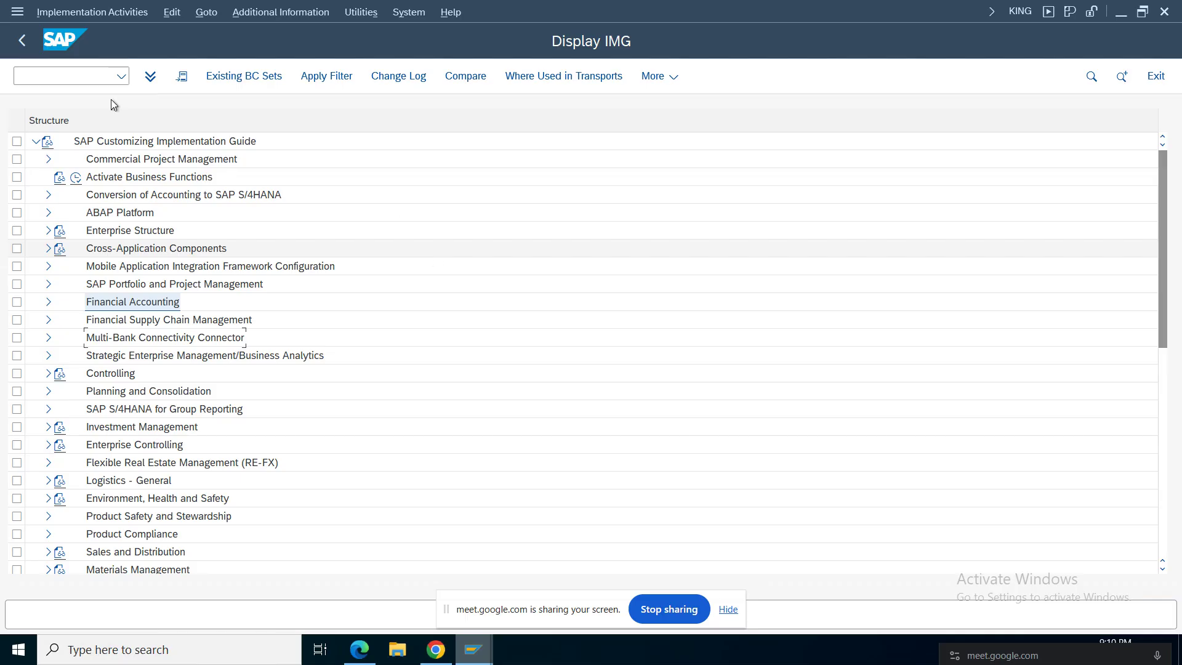
Step: Open Define Number Ranges under Cross-Application Components, SAP Business Partner, Business Partner, Basic Settings, Number Ranges and Groupings
click(48, 248)
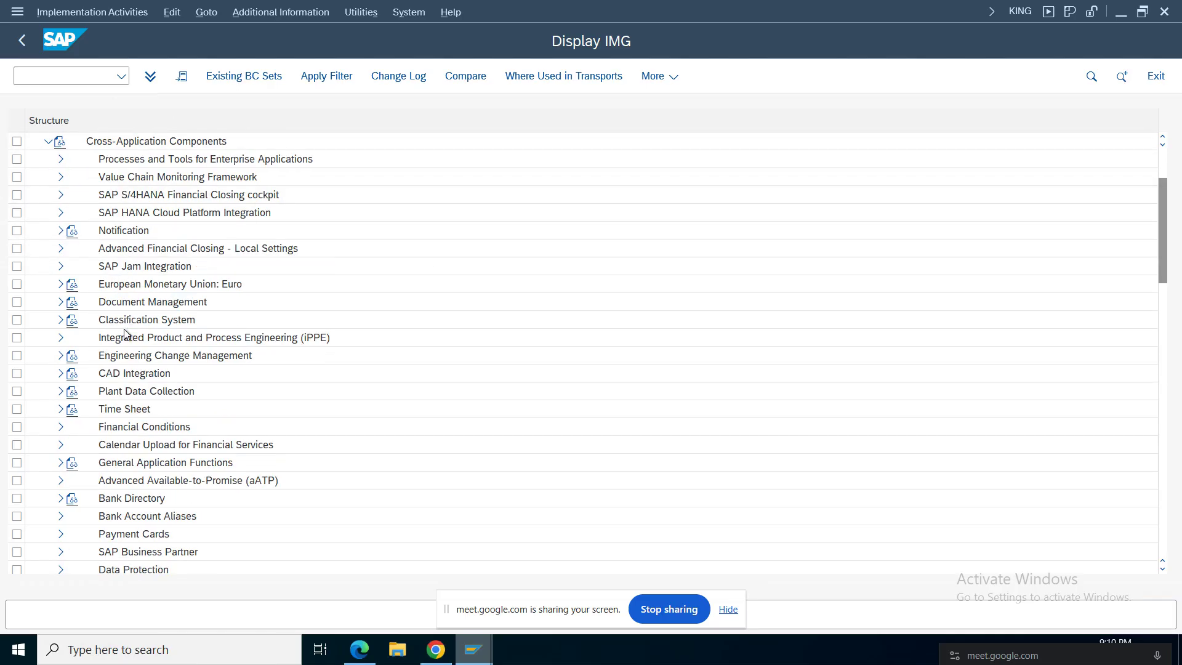
click(61, 555)
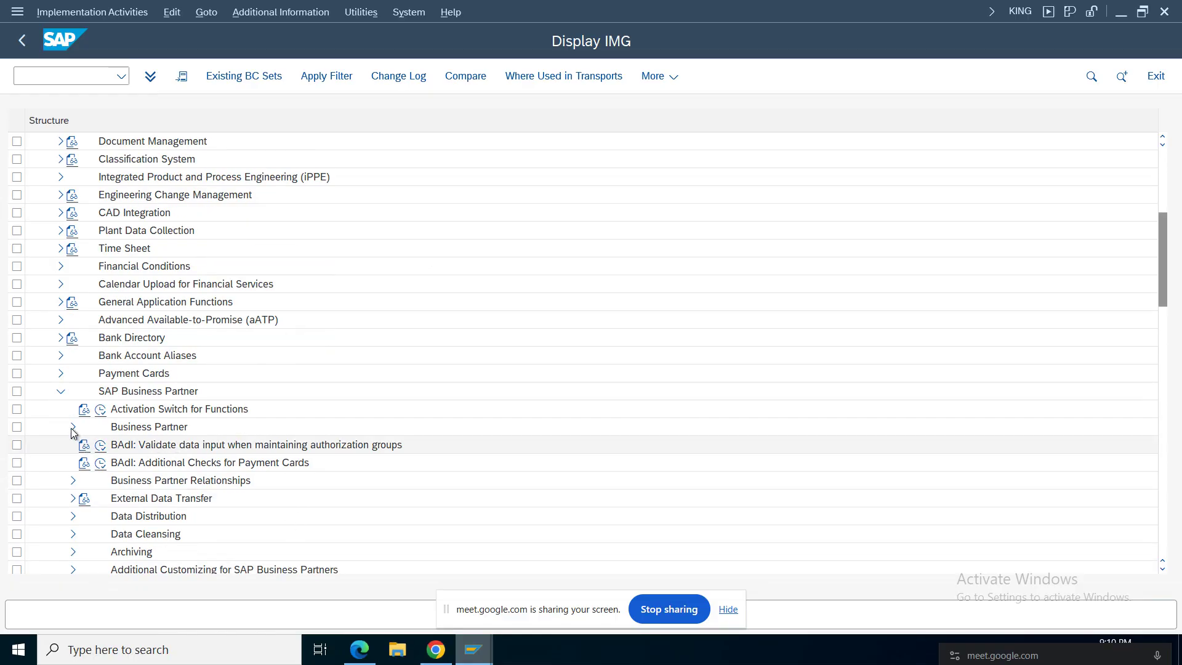
click(72, 427)
click(84, 445)
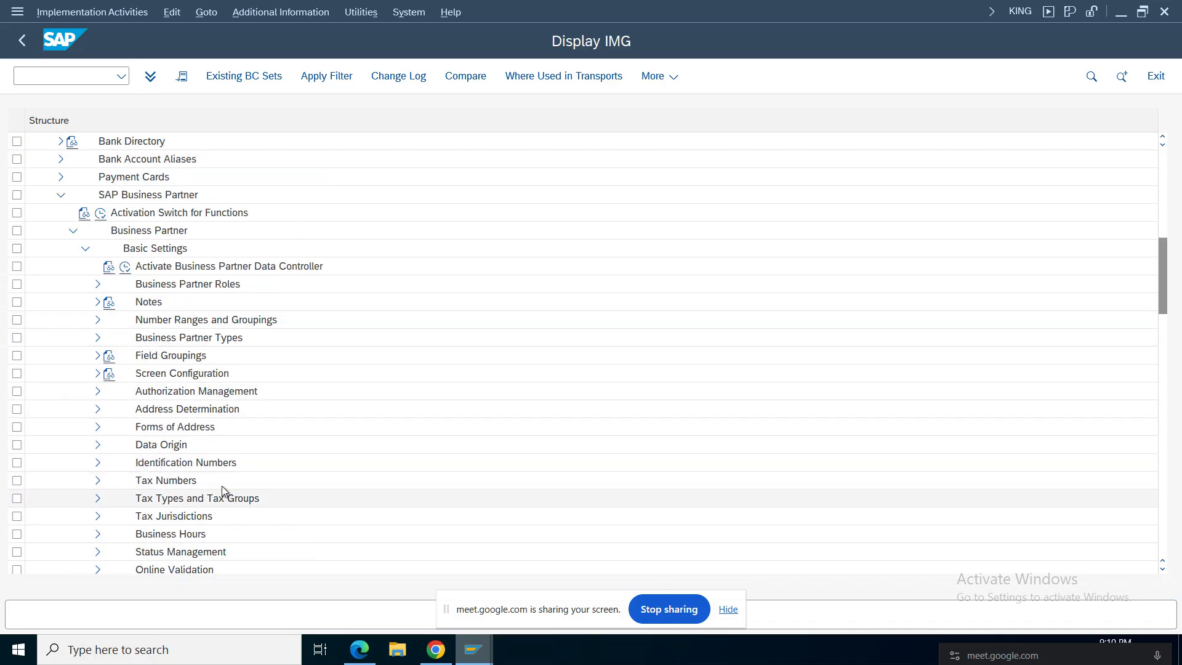
click(114, 325)
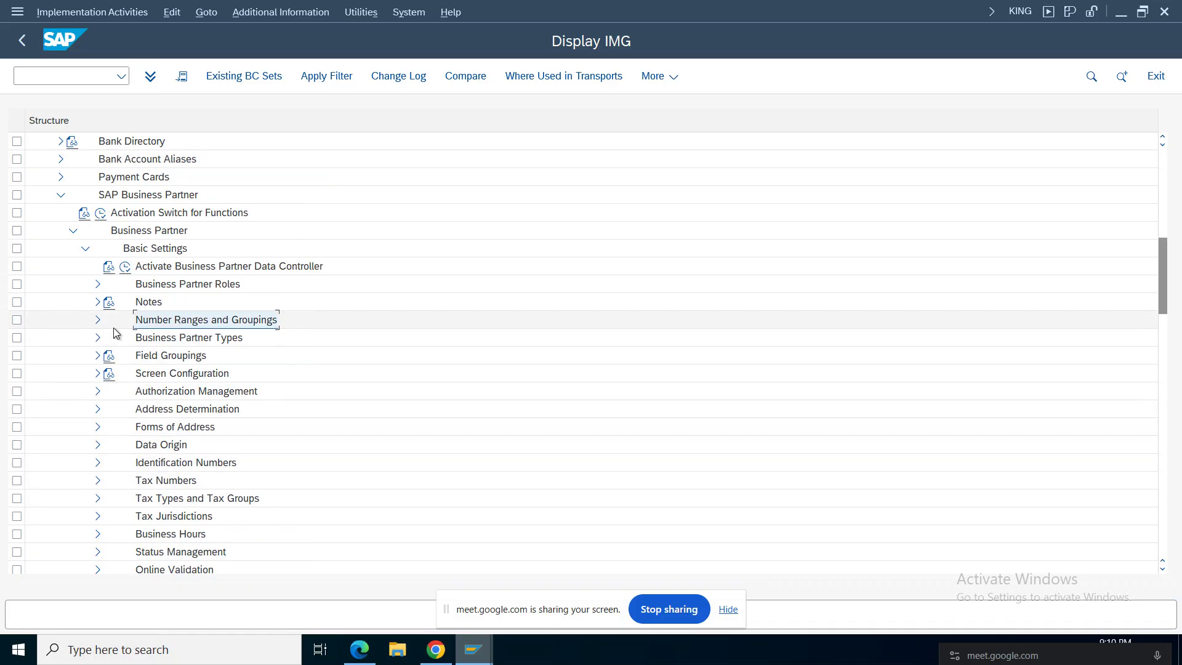
click(97, 321)
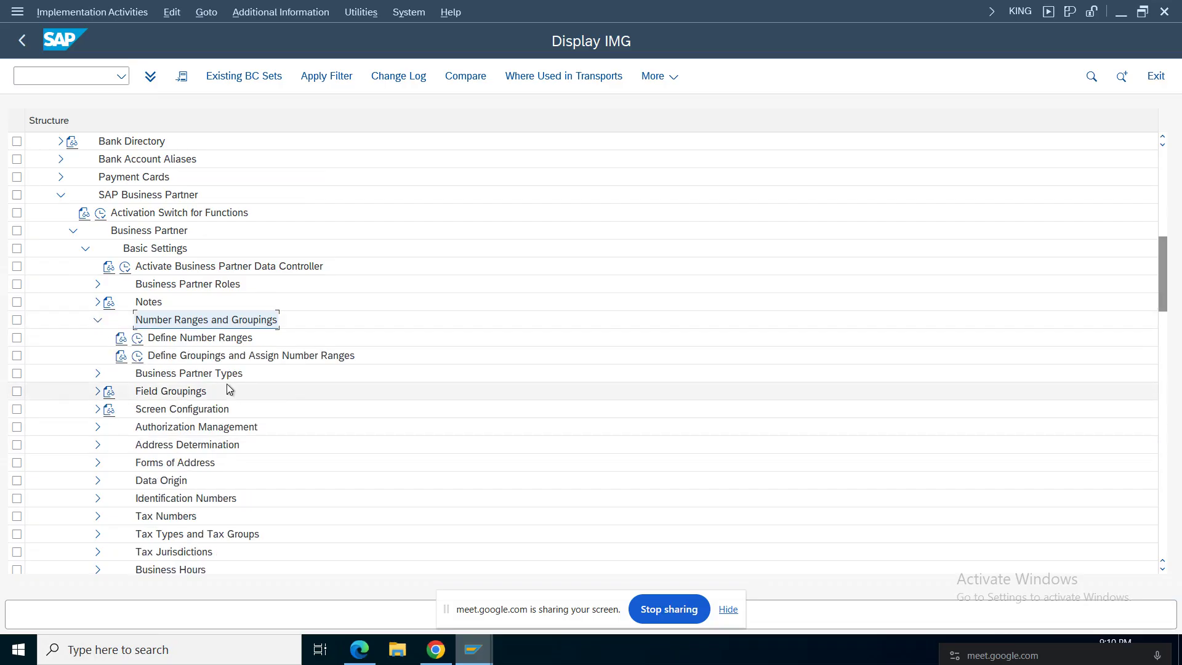
click(137, 338)
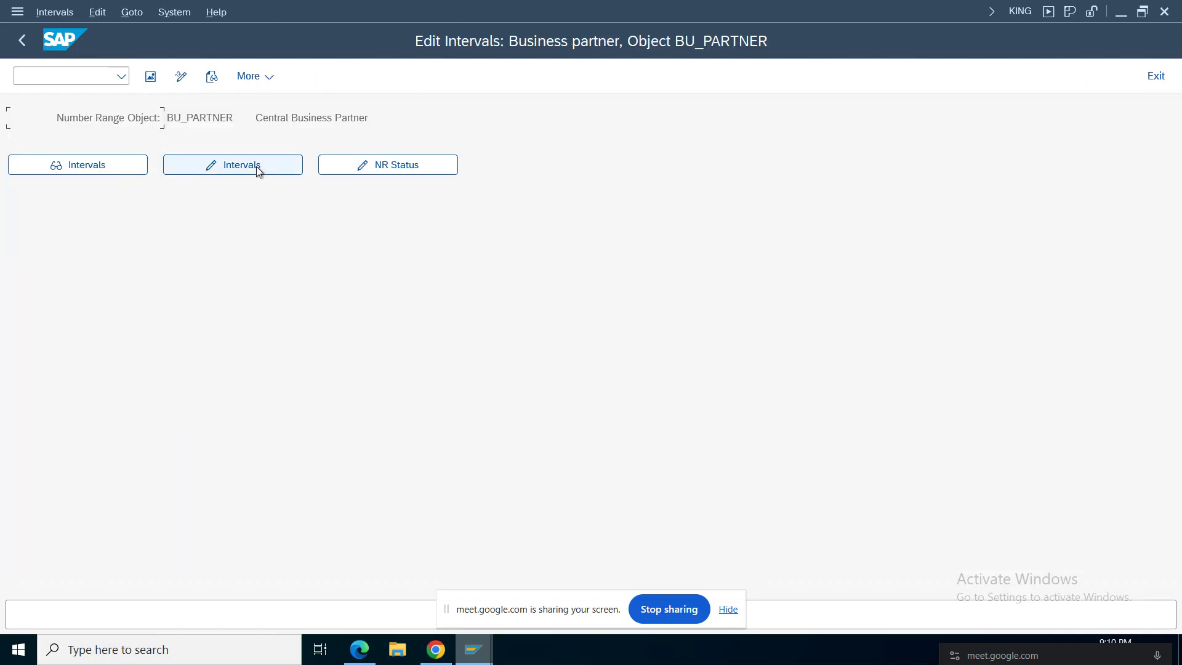
Step: Open the BU_PARTNER intervals for editing and insert a new interval with number AD
click(258, 166)
click(80, 450)
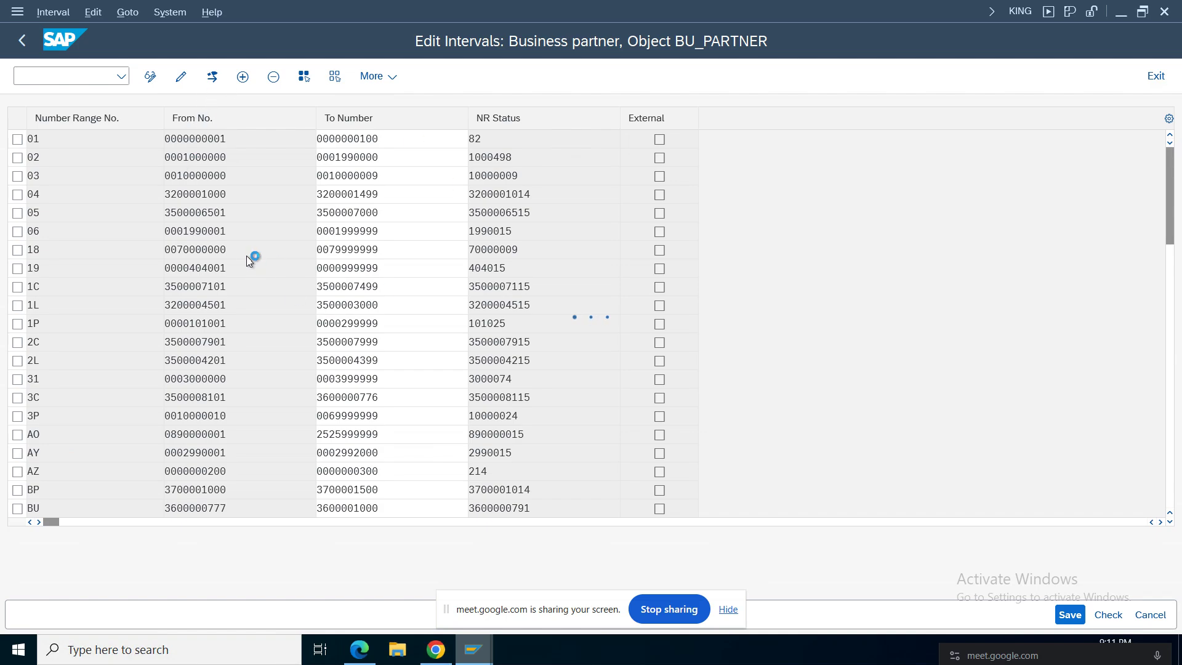
click(730, 611)
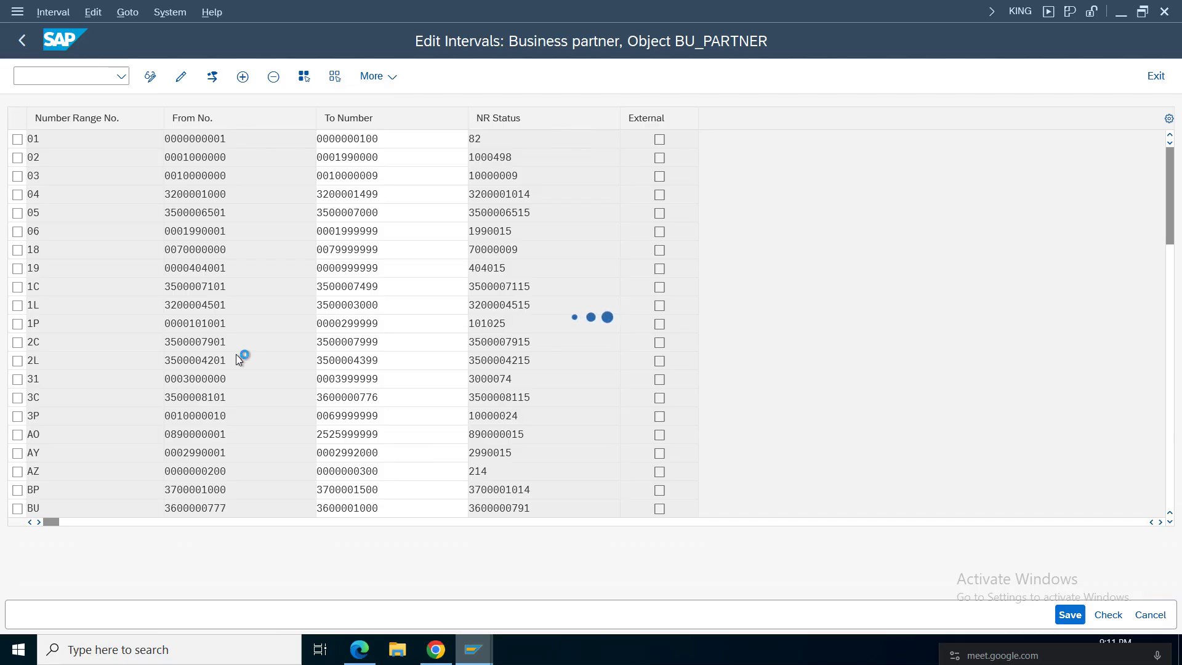
scroll(239, 355, down, 3)
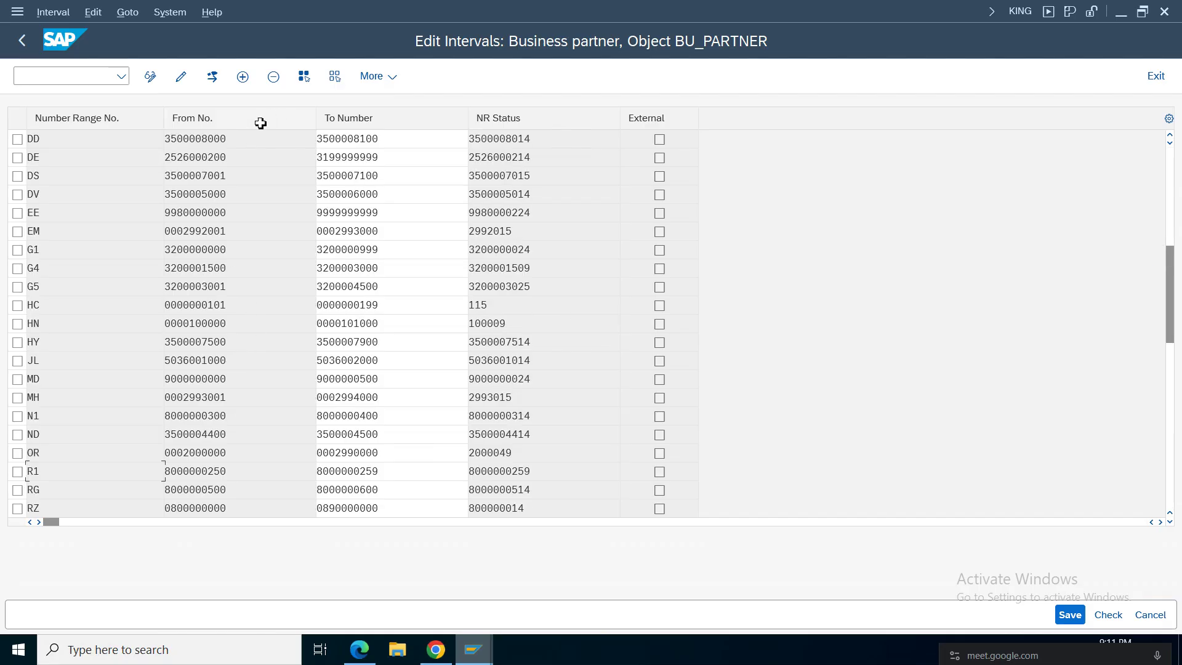
click(243, 78)
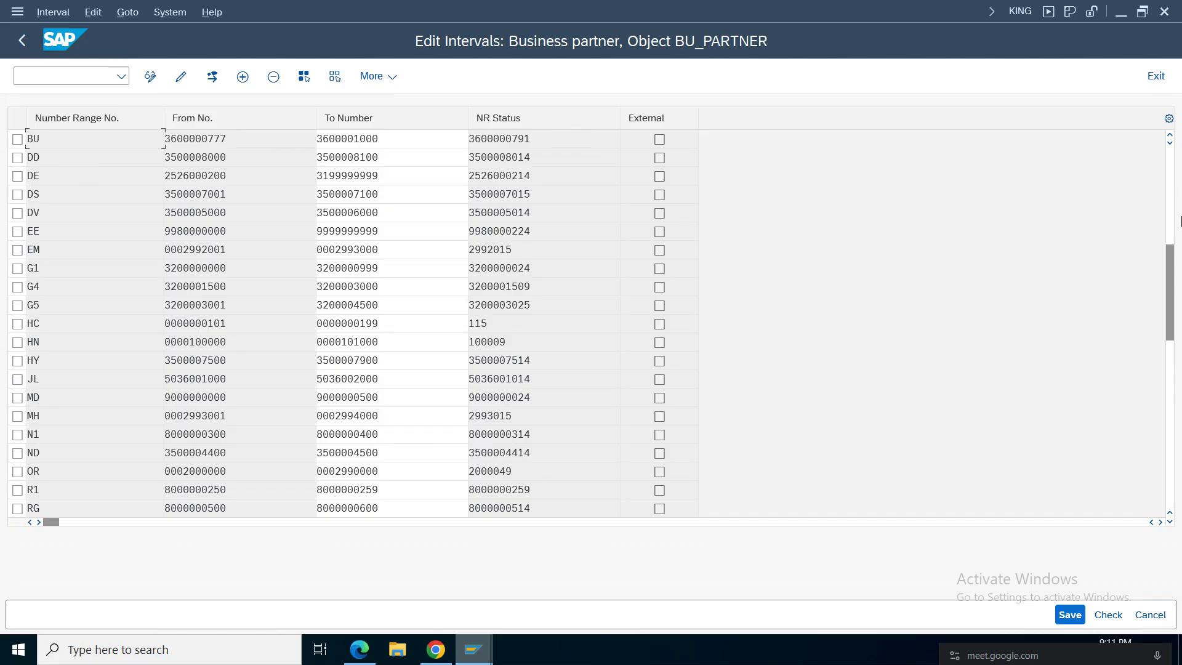
scroll(1176, 313, up, 3)
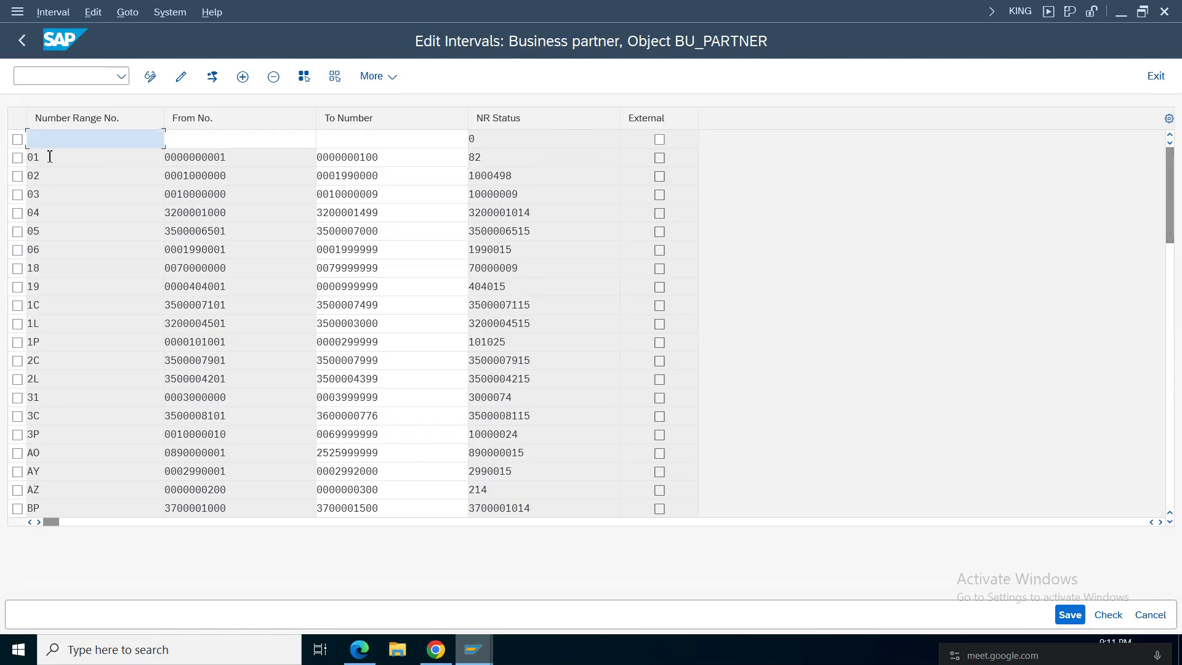
click(80, 139)
click(60, 161)
click(249, 141)
click(224, 137)
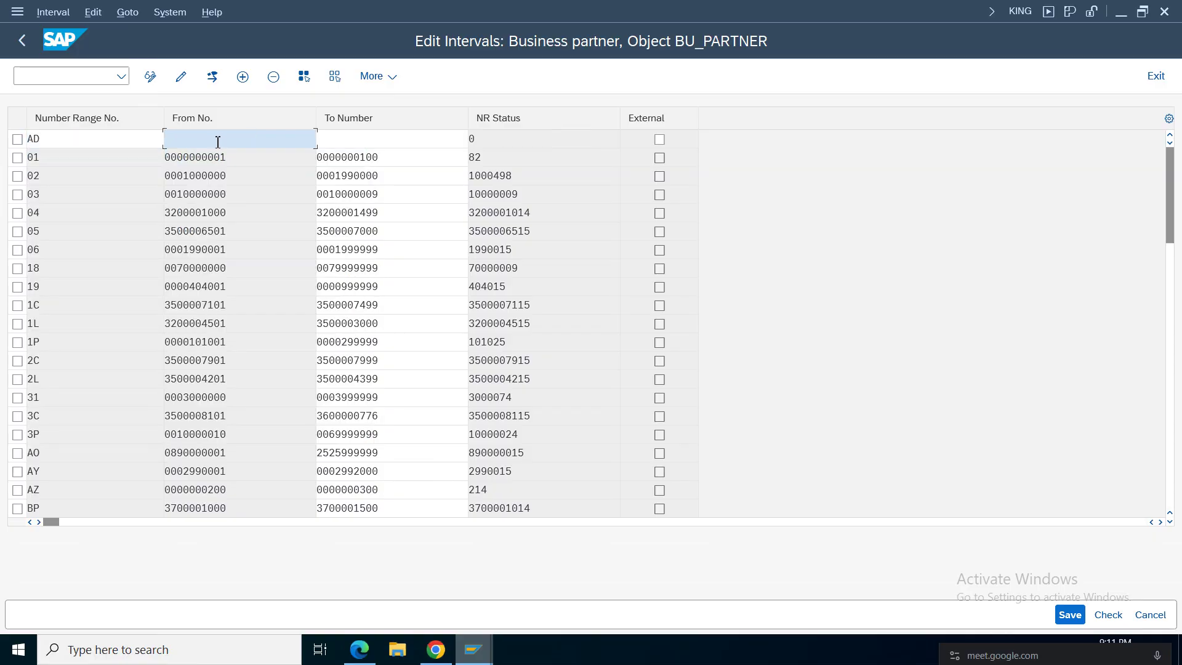
click(224, 138)
click(207, 162)
click(391, 138)
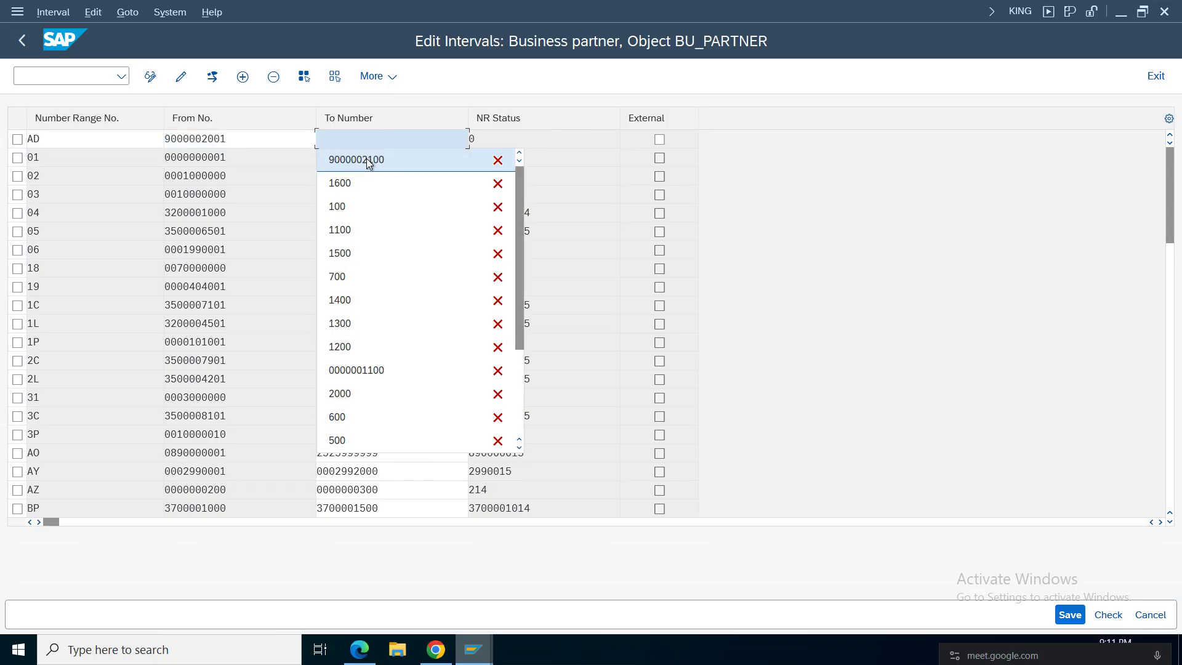
click(368, 160)
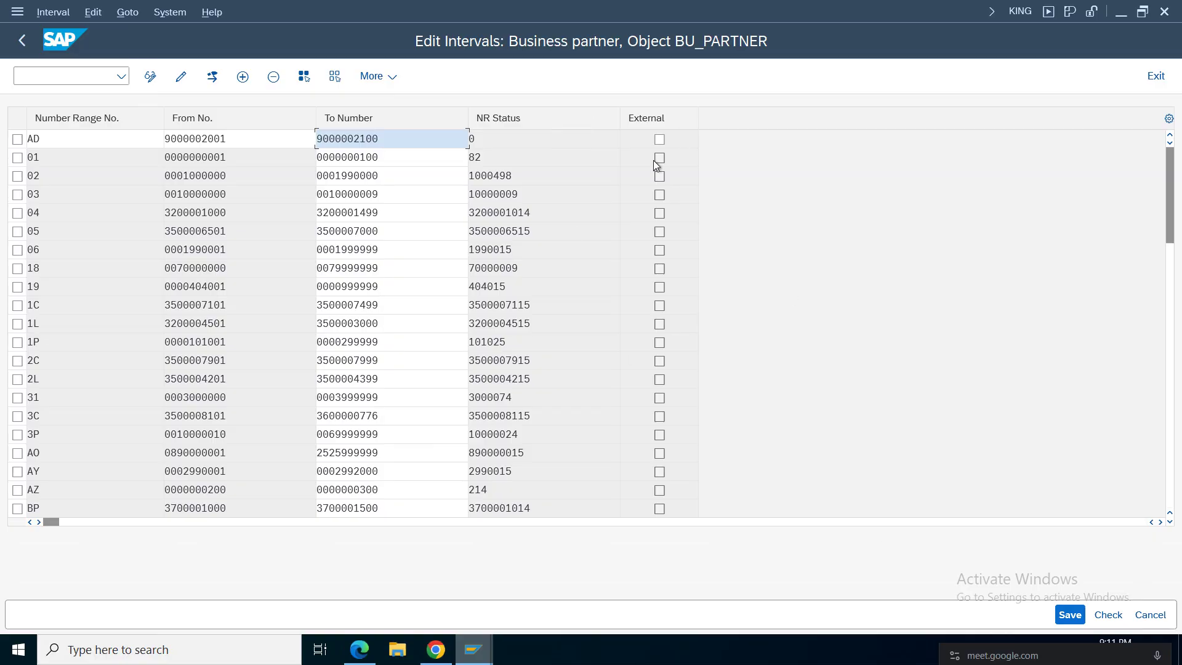
click(1072, 622)
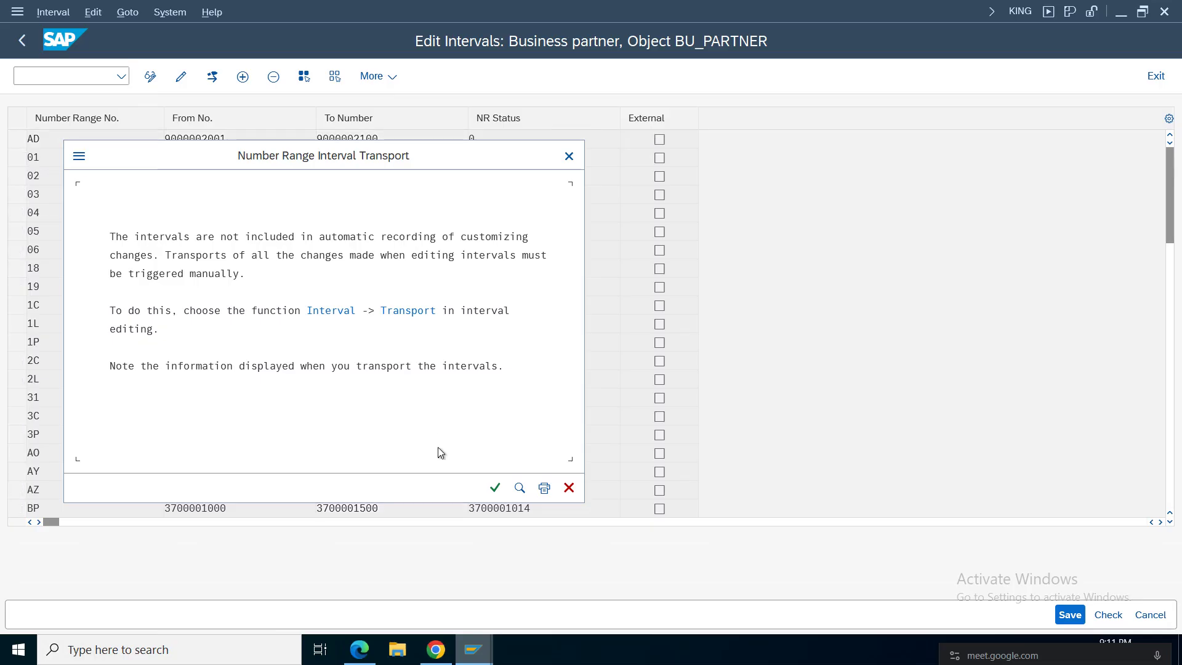
key(Return)
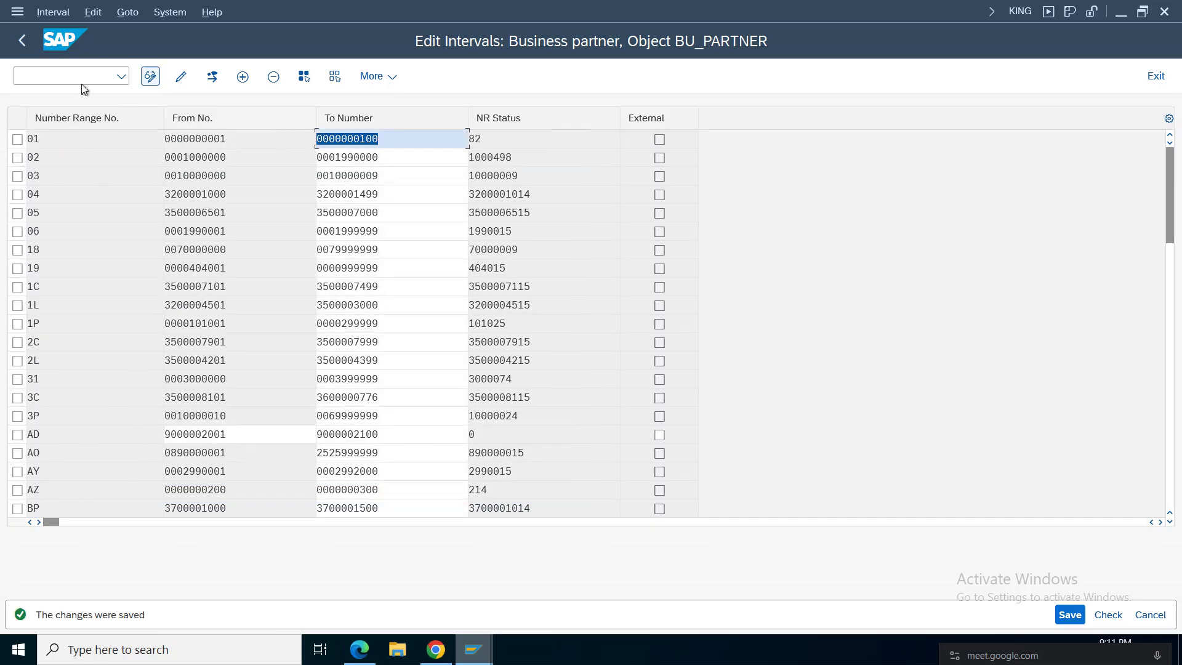
Step: Return to the IMG structure and open Define Groupings and Assign Number Ranges
click(21, 40)
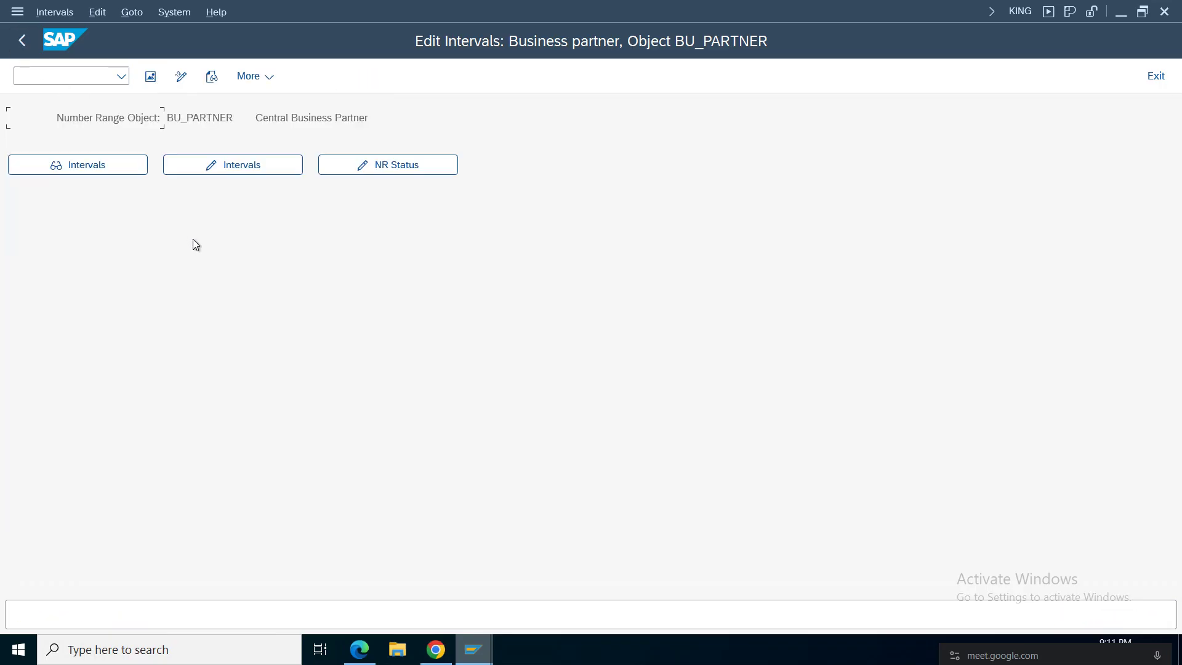
click(21, 40)
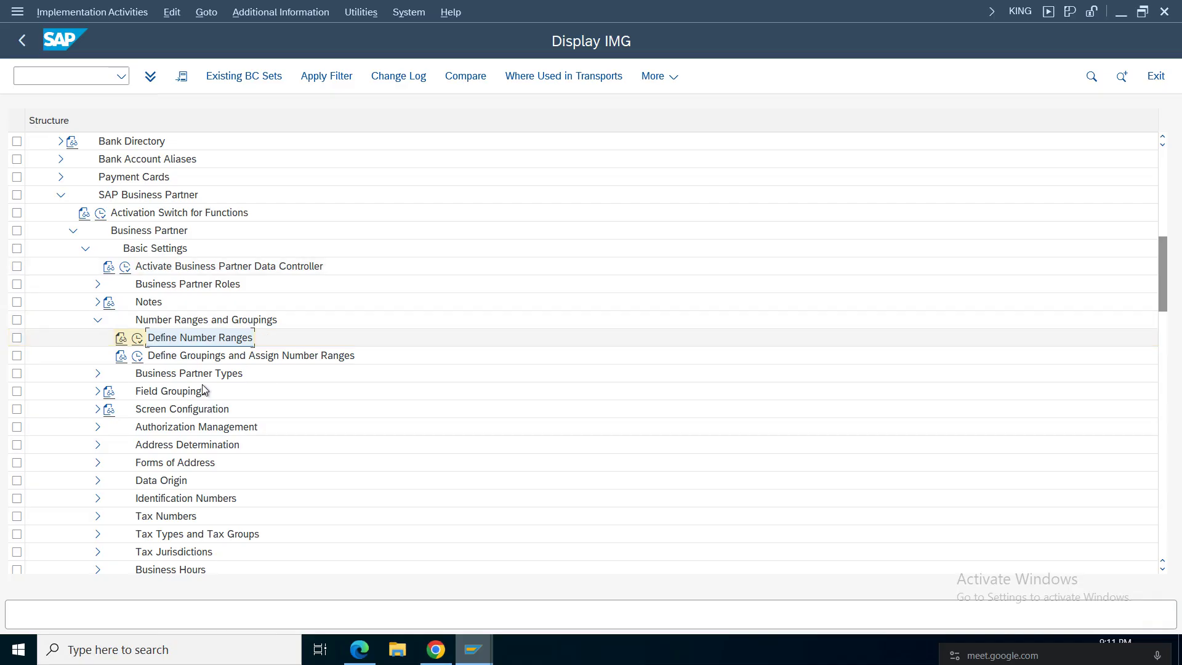
double_click(198, 355)
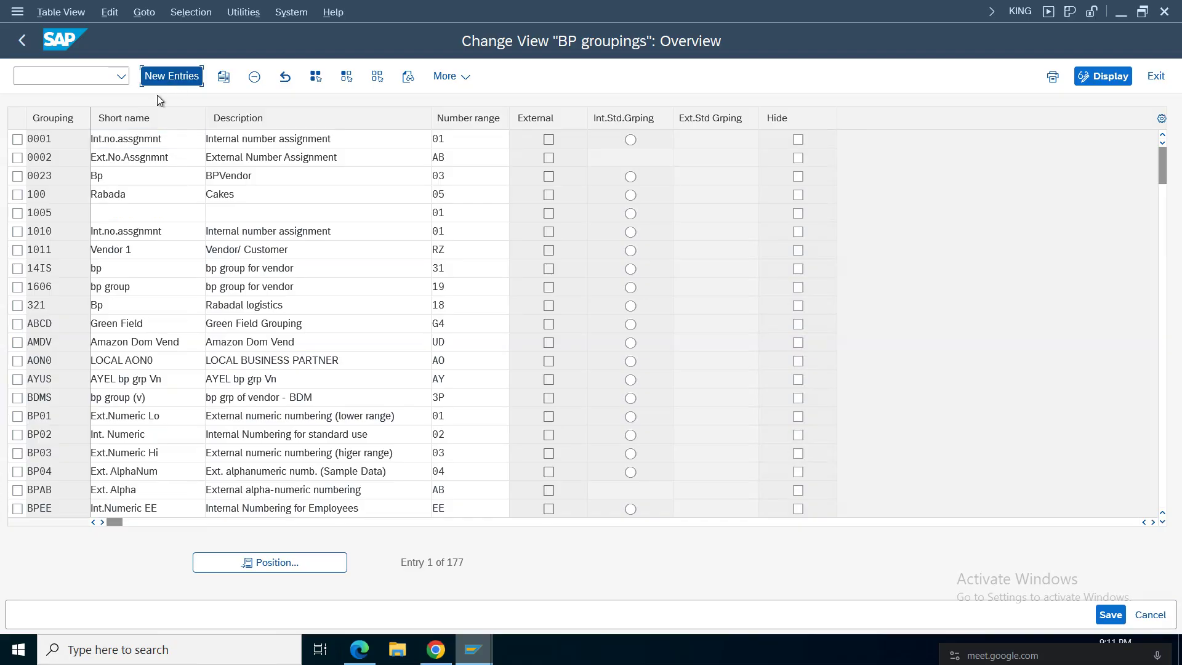
Step: Create a new grouping AMDC with short name "Amazoin DC" and description "Amazon Domestic Customers"
click(165, 77)
click(59, 142)
click(57, 141)
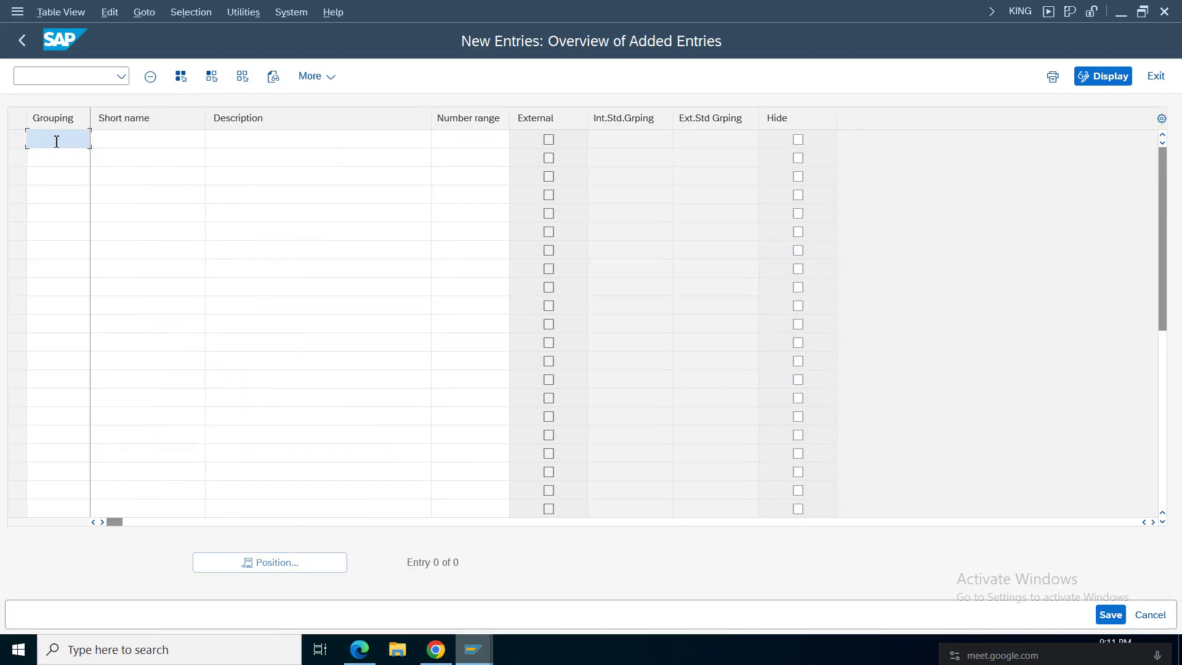
text(AMDC)
click(118, 142)
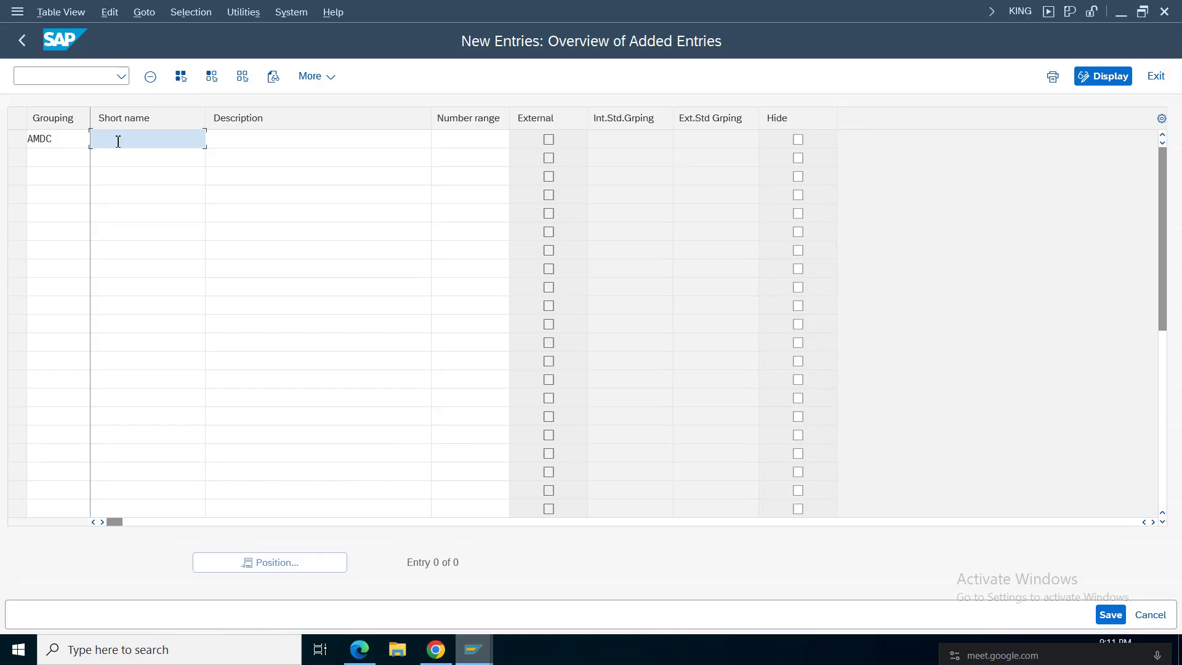
text(Amazoin DC)
click(291, 141)
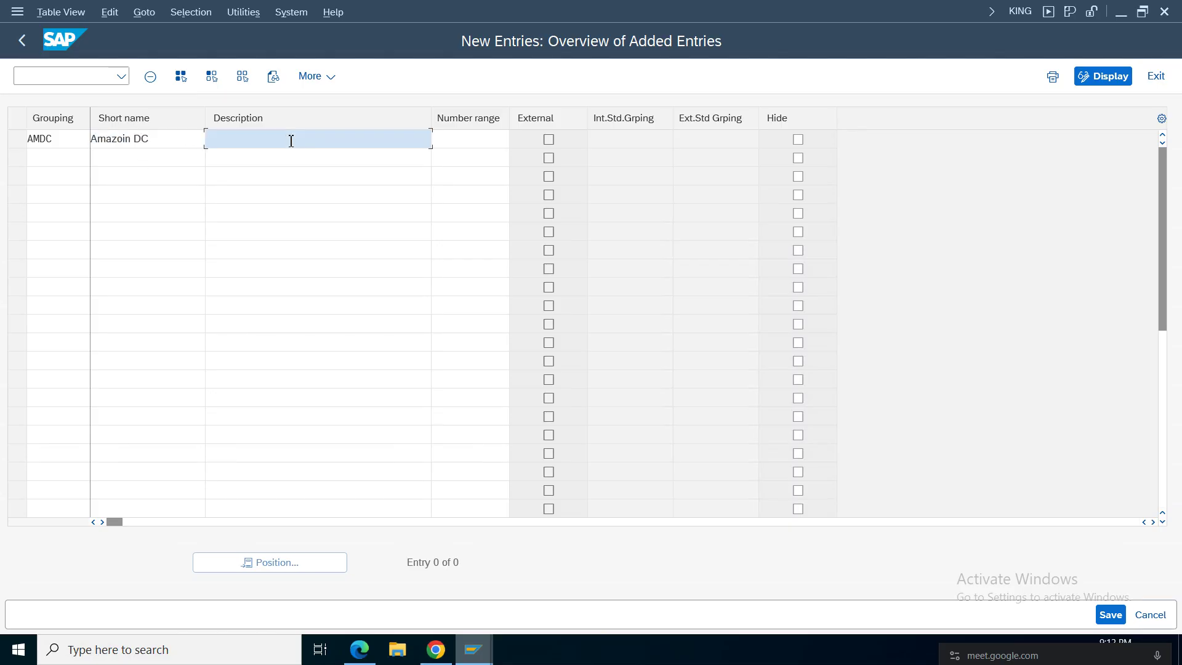
text(Amazon D)
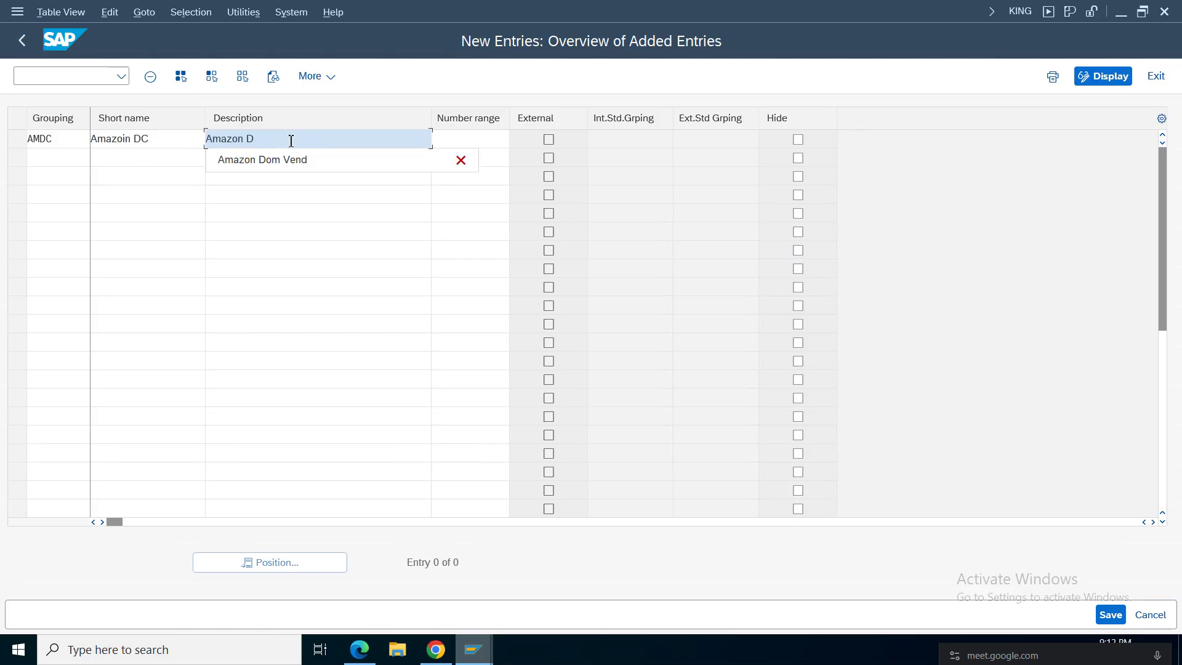
text(omestic Customers)
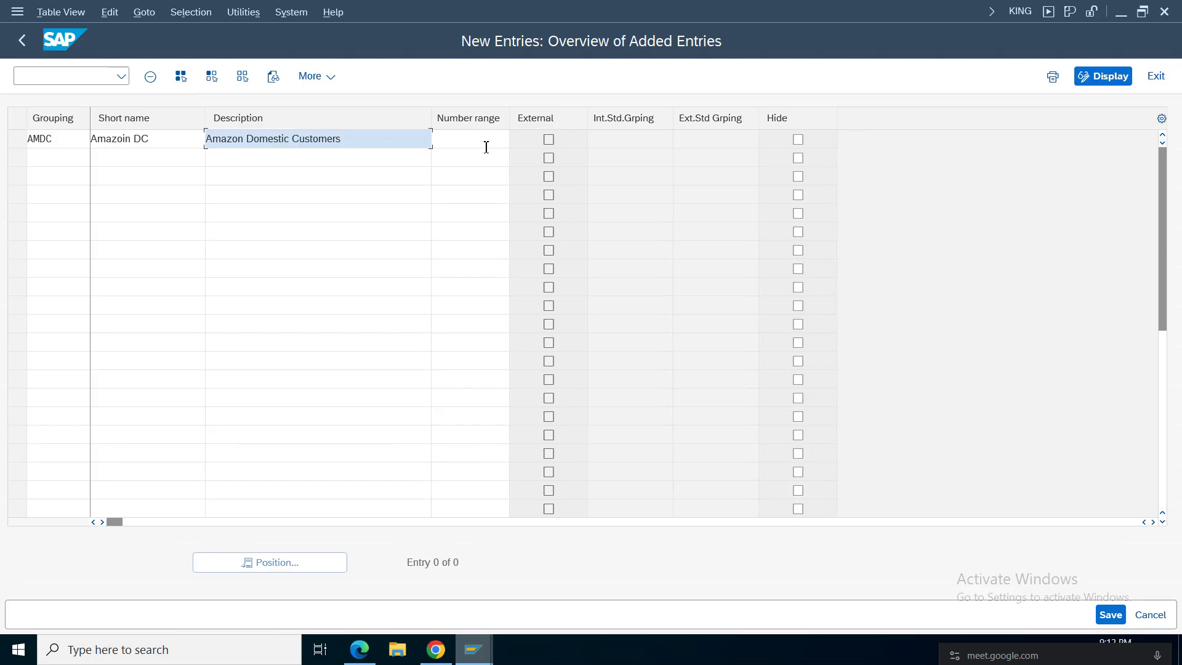
Step: Assign number range AD to grouping AMDC and save the entry to the Amazon Group customizing request
click(485, 144)
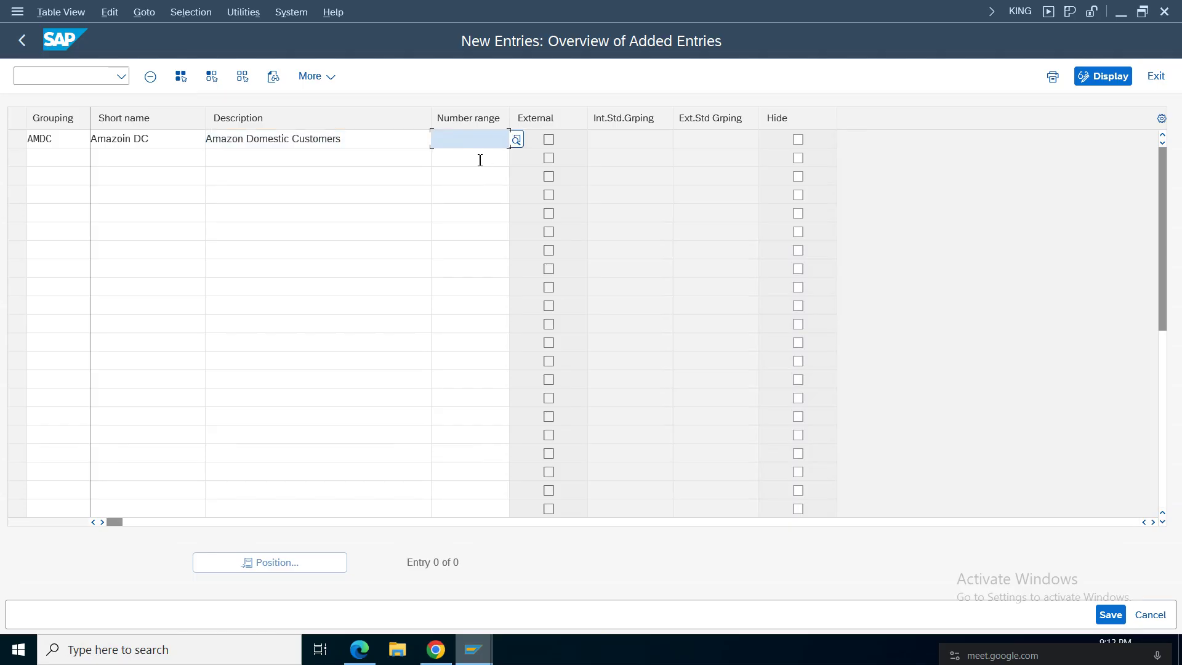
text(AD)
key(Return)
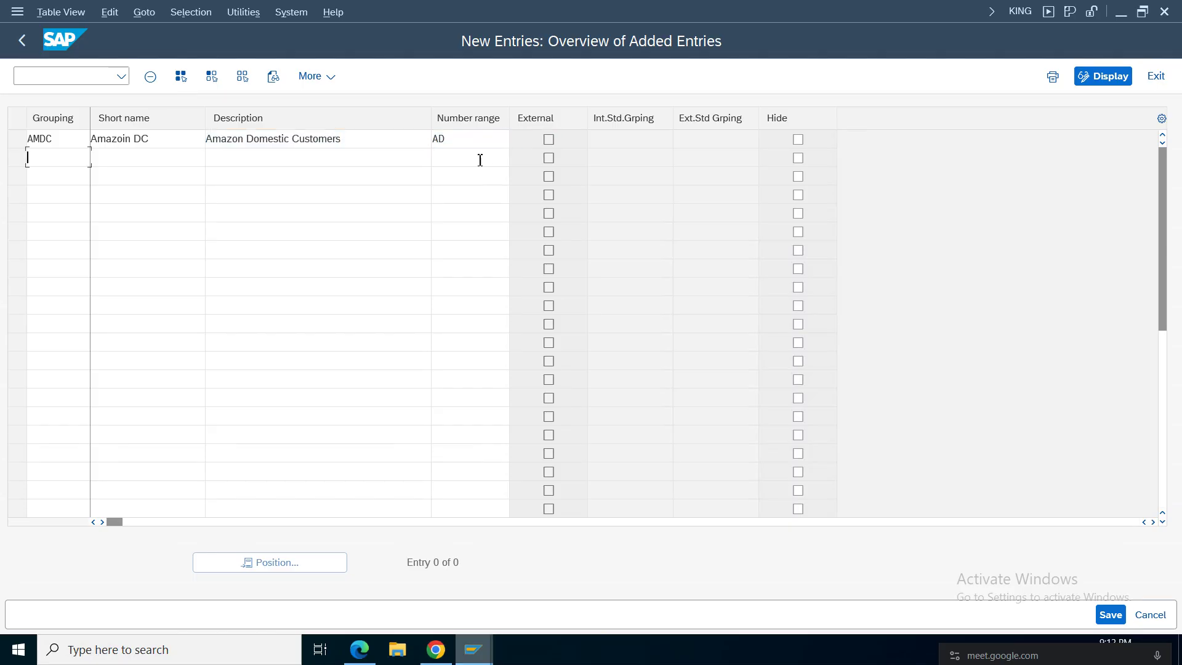
click(1110, 614)
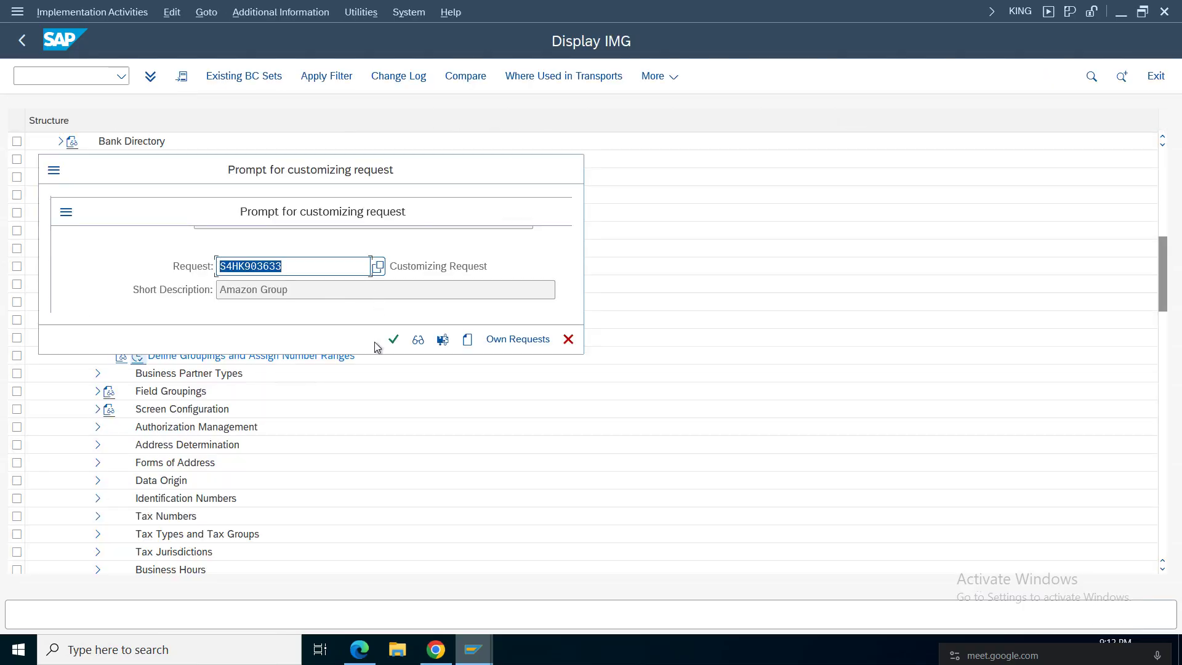
click(393, 339)
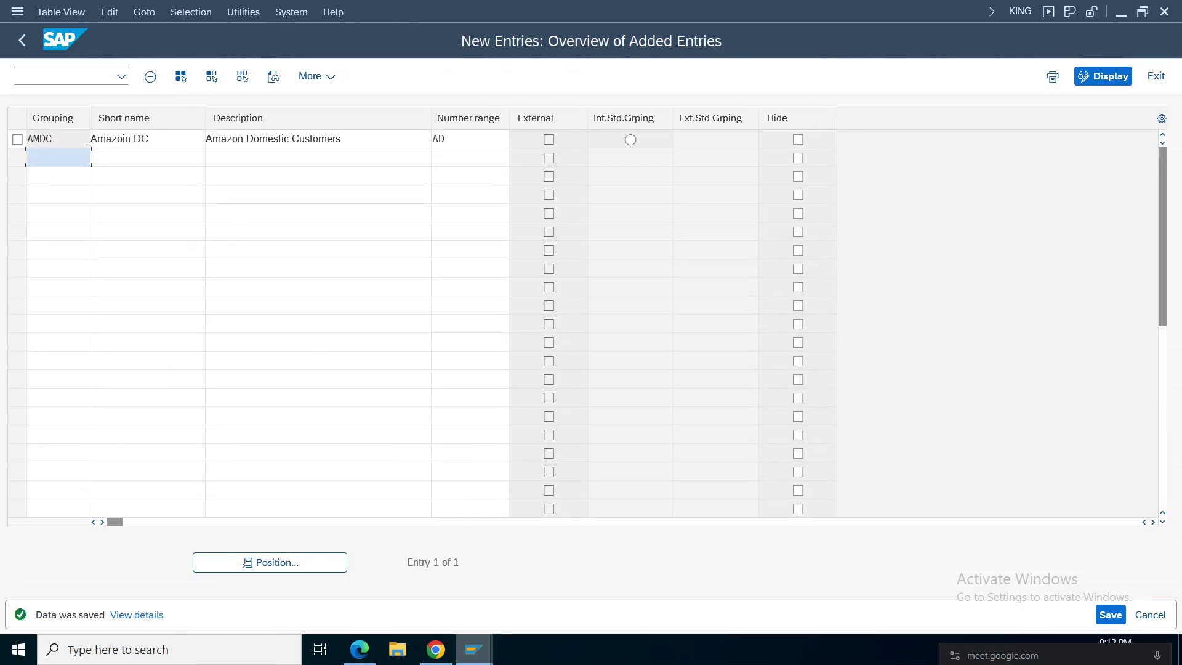
Step: Return to the IMG structure and collapse the SAP Business Partner node
click(22, 40)
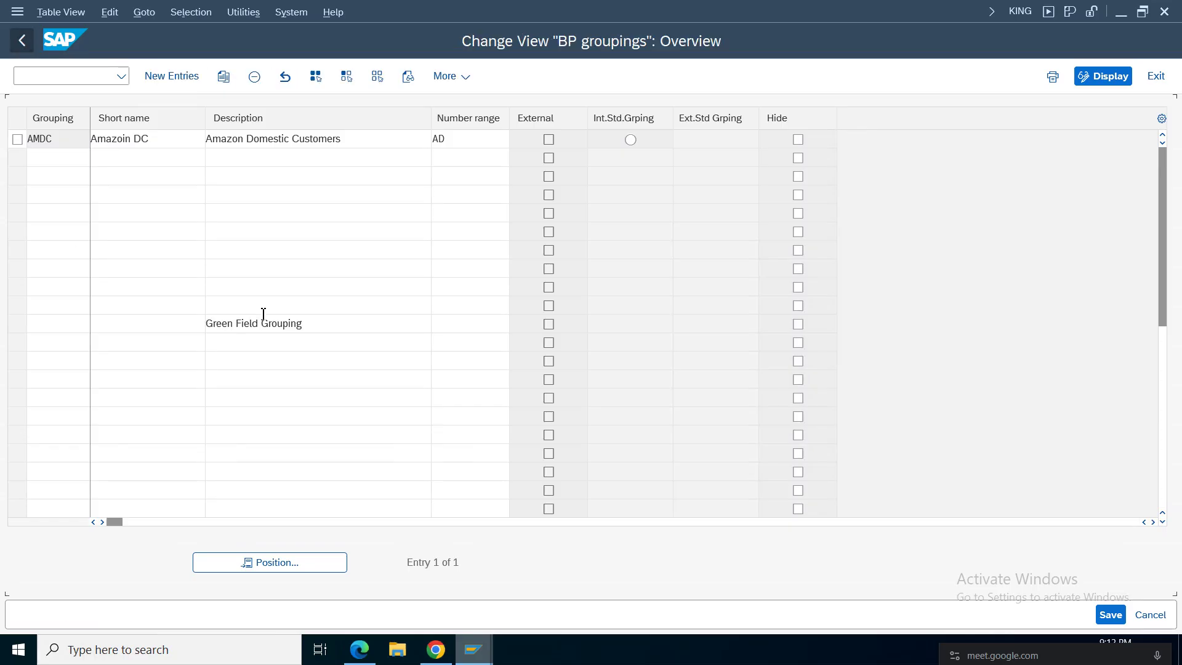
click(22, 40)
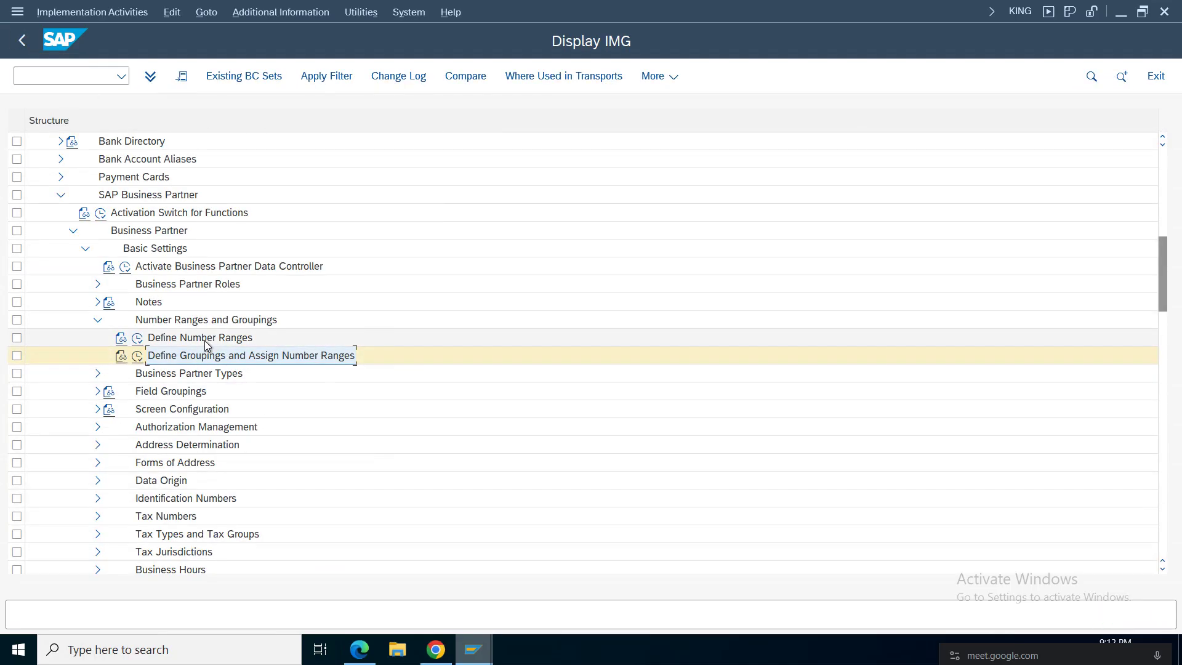
click(204, 340)
click(269, 356)
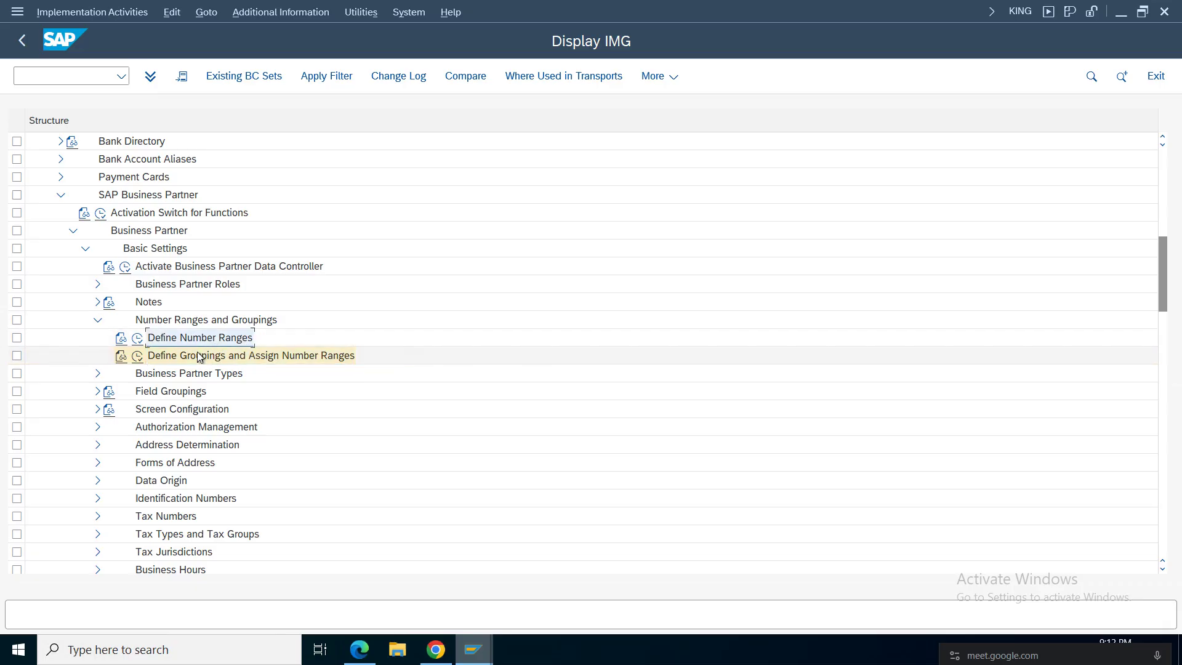
click(96, 321)
click(73, 231)
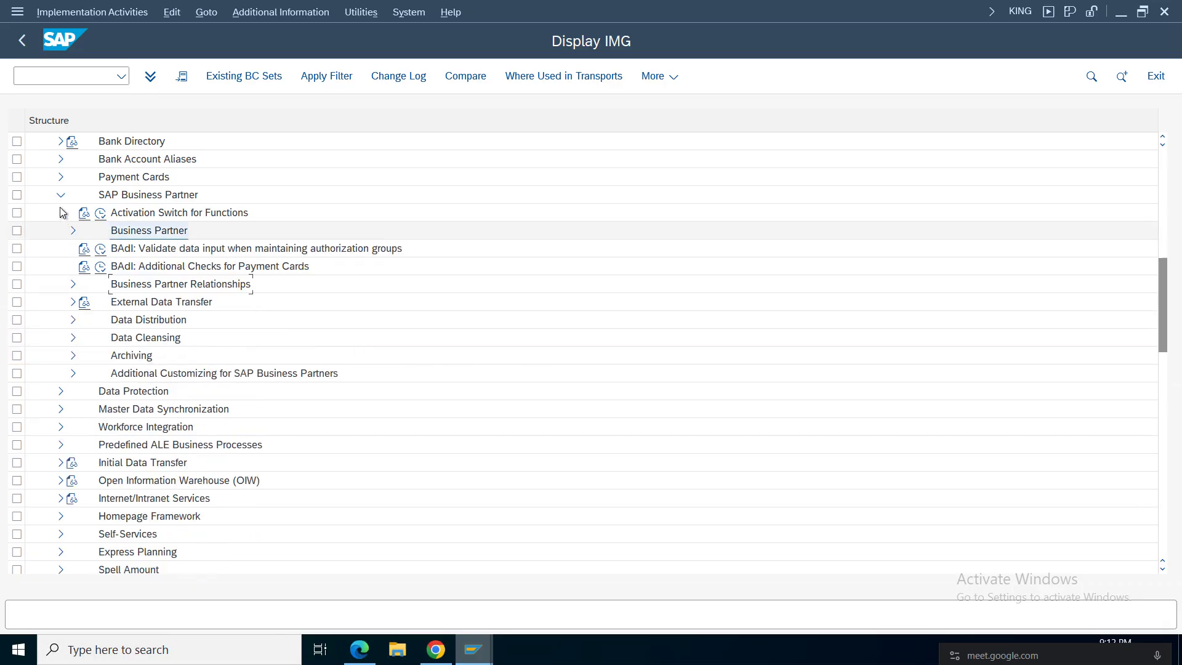
click(61, 195)
click(162, 193)
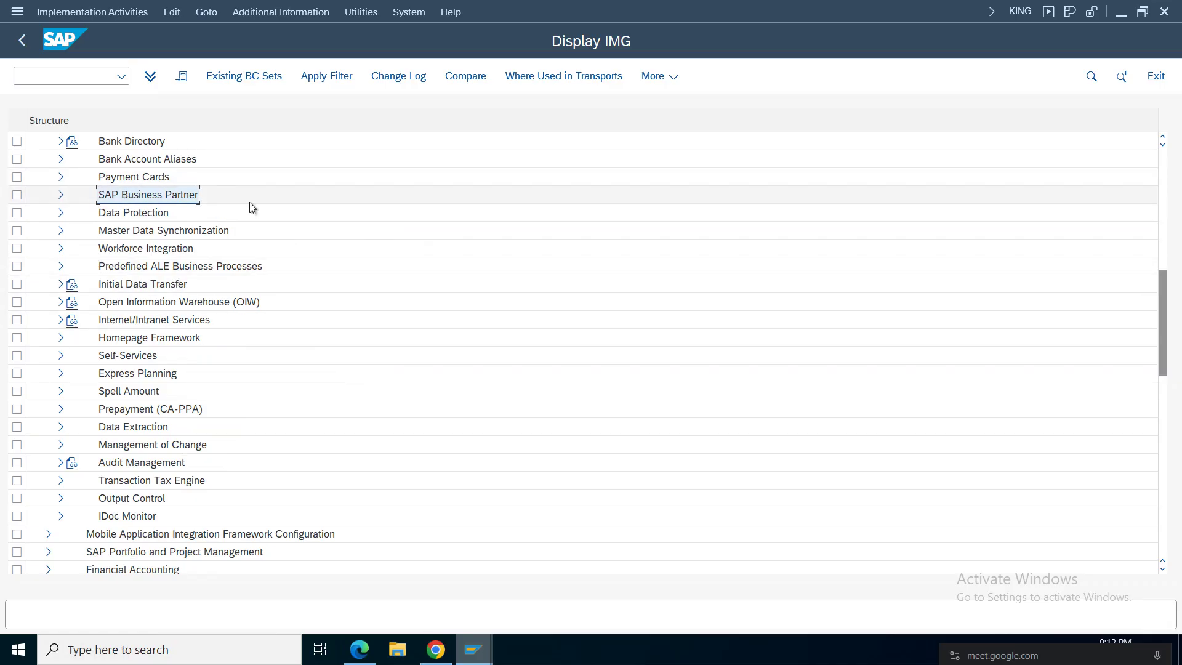
Step: Expand Master Data Synchronization, Customer/Vendor Integration, down to the contents of Business Partner Settings
scroll(1161, 325, up, 1)
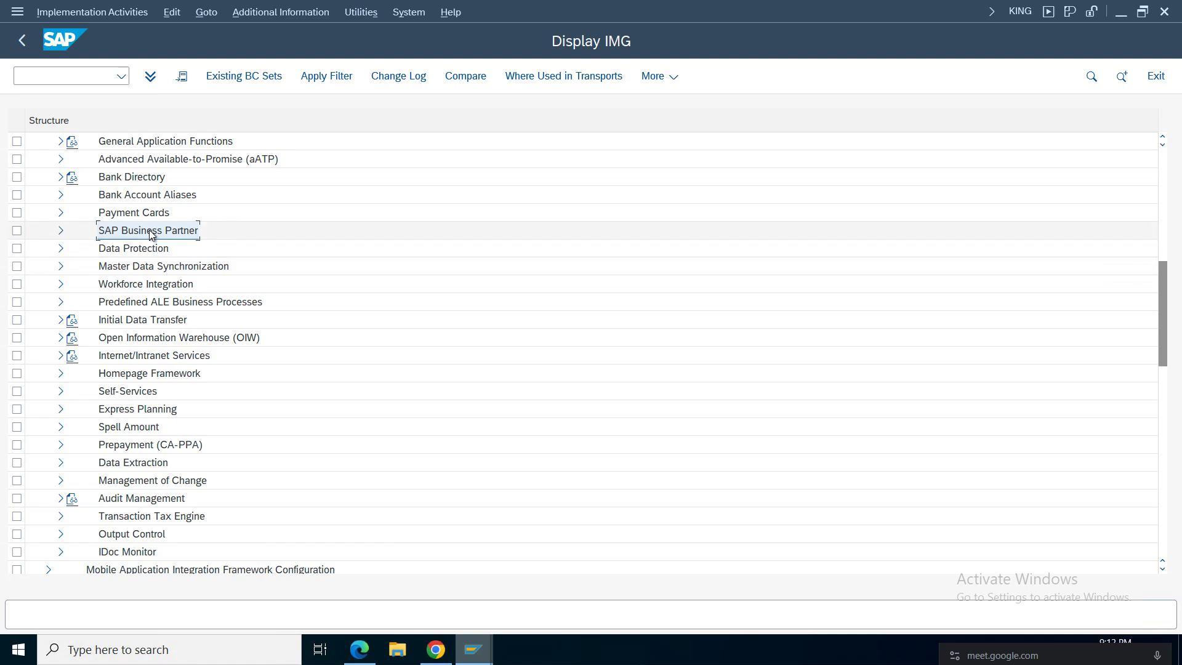
click(161, 266)
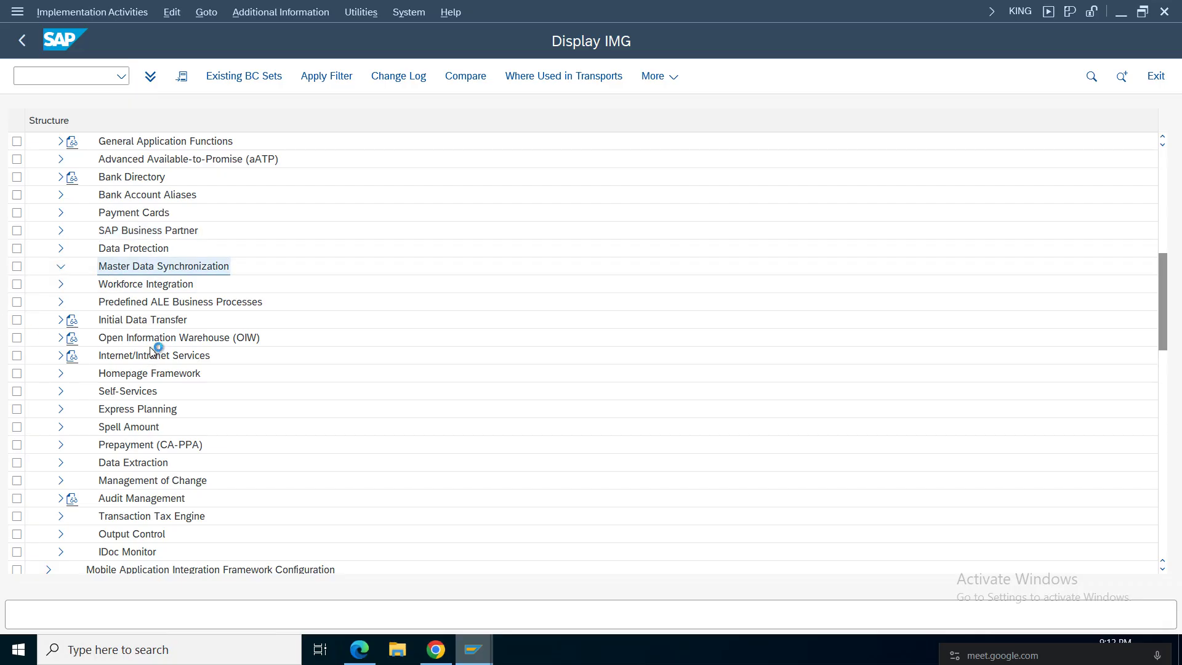
click(76, 310)
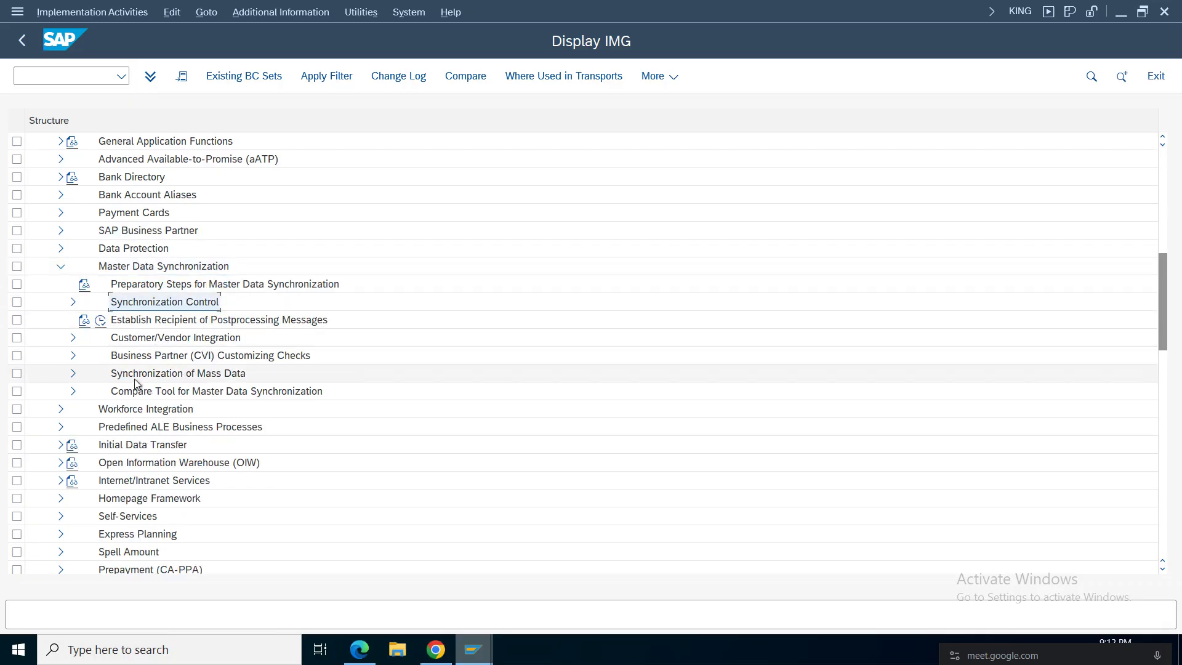
click(69, 340)
click(72, 338)
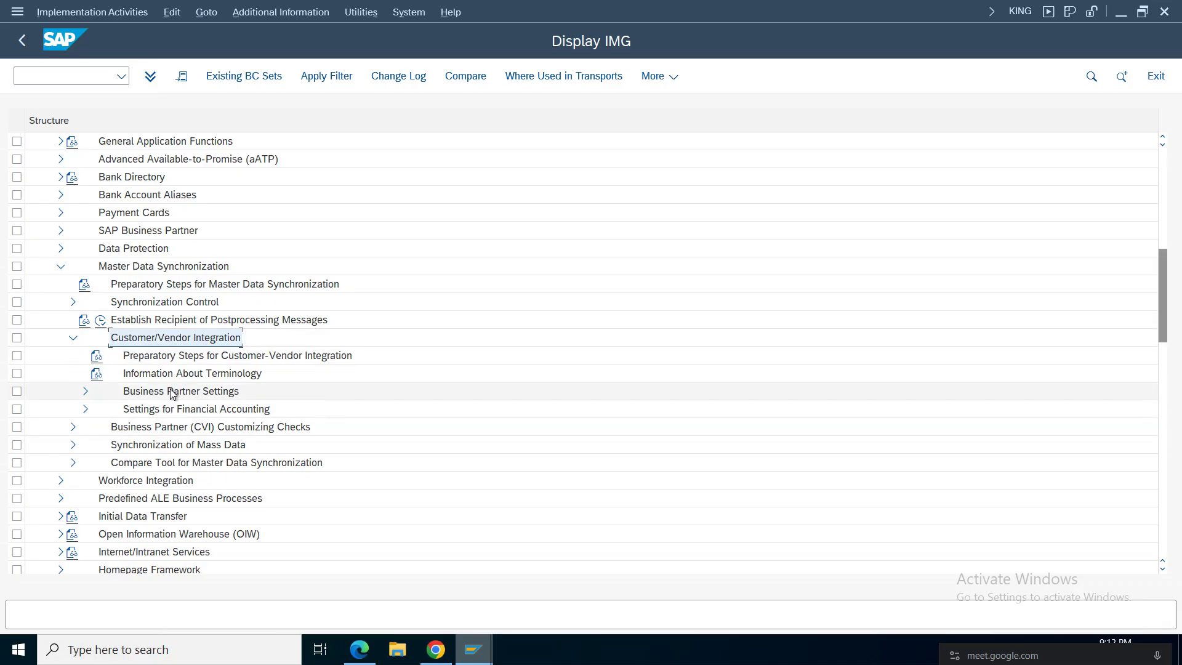
click(206, 392)
click(86, 391)
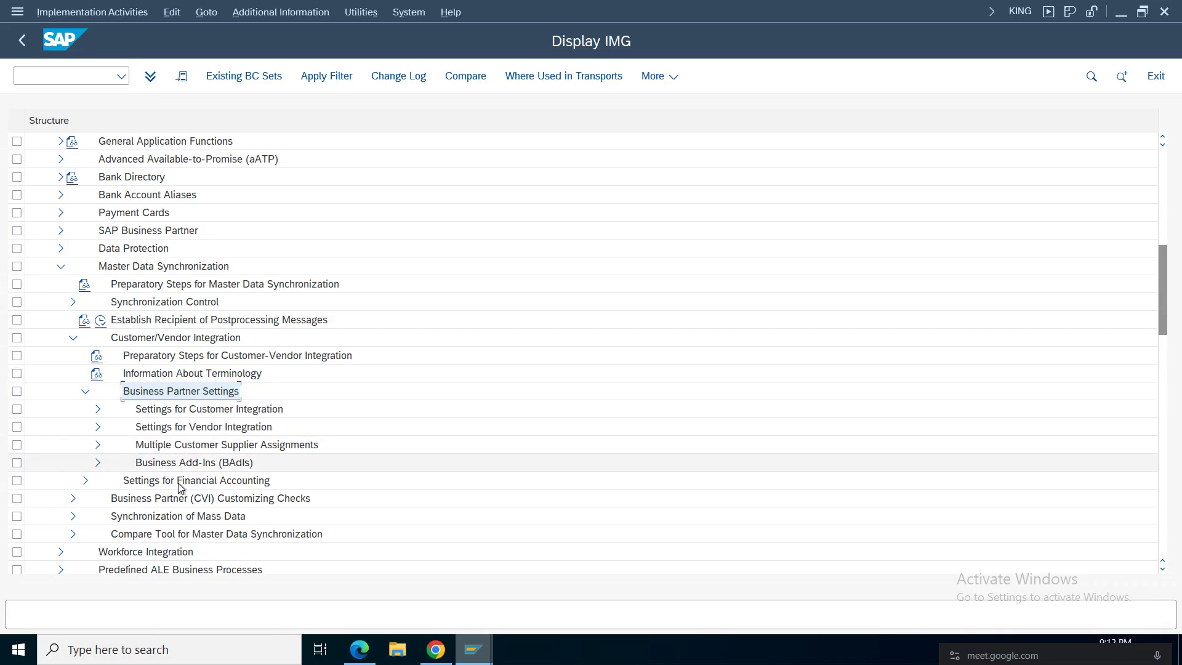
Step: Open Define Number Assignment for Direction BP to Customer under Settings for Customer Integration, Field Assignment for Customer Integration, Assign Keys
click(211, 429)
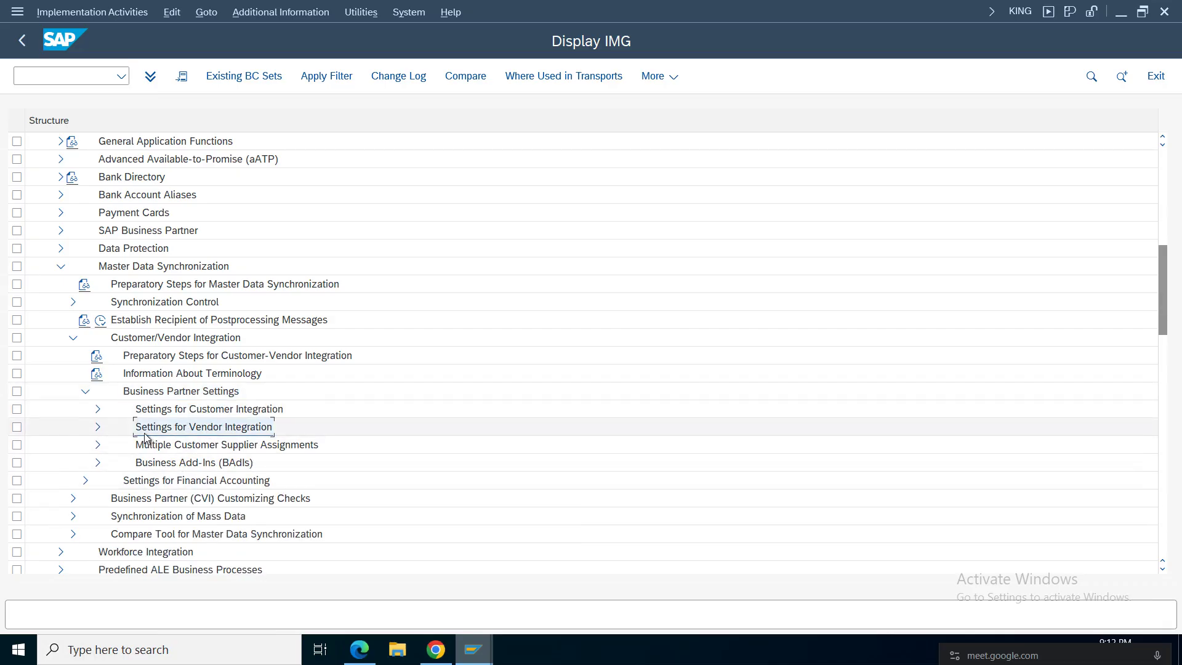
click(97, 409)
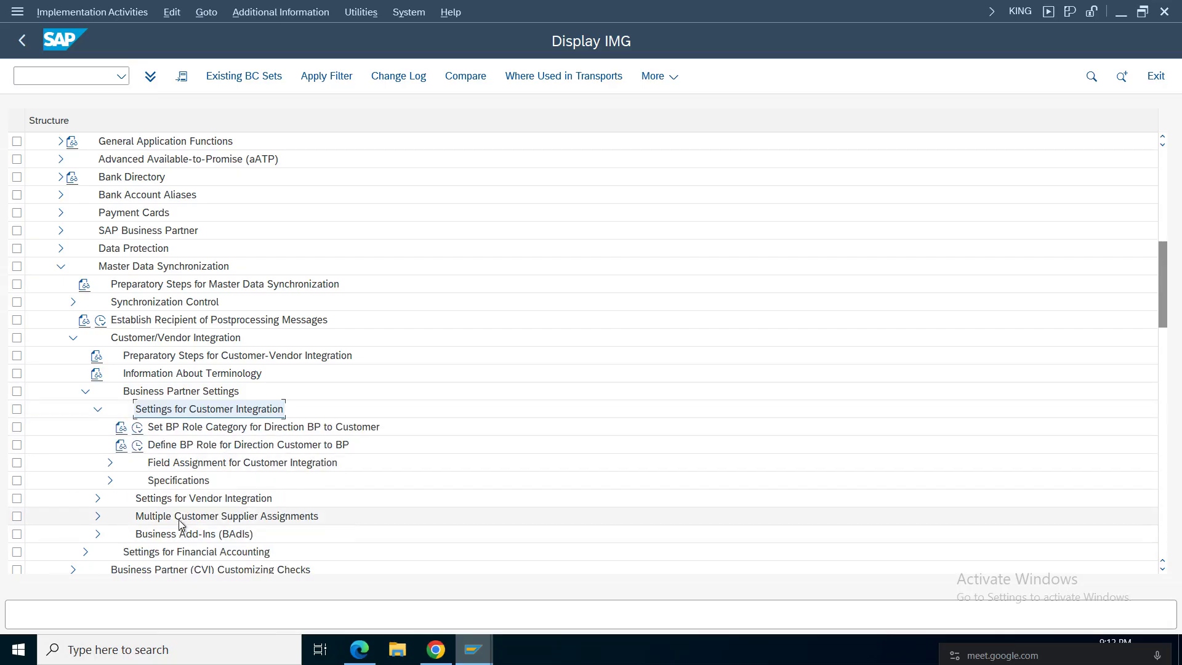
click(193, 464)
click(109, 463)
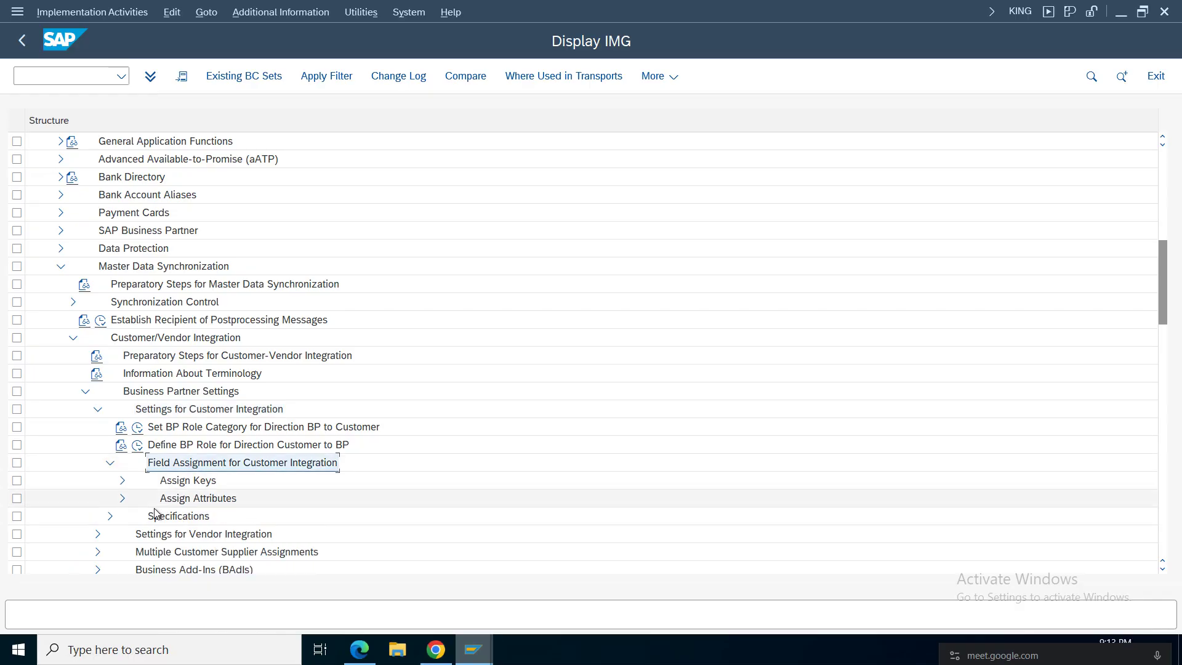
click(123, 486)
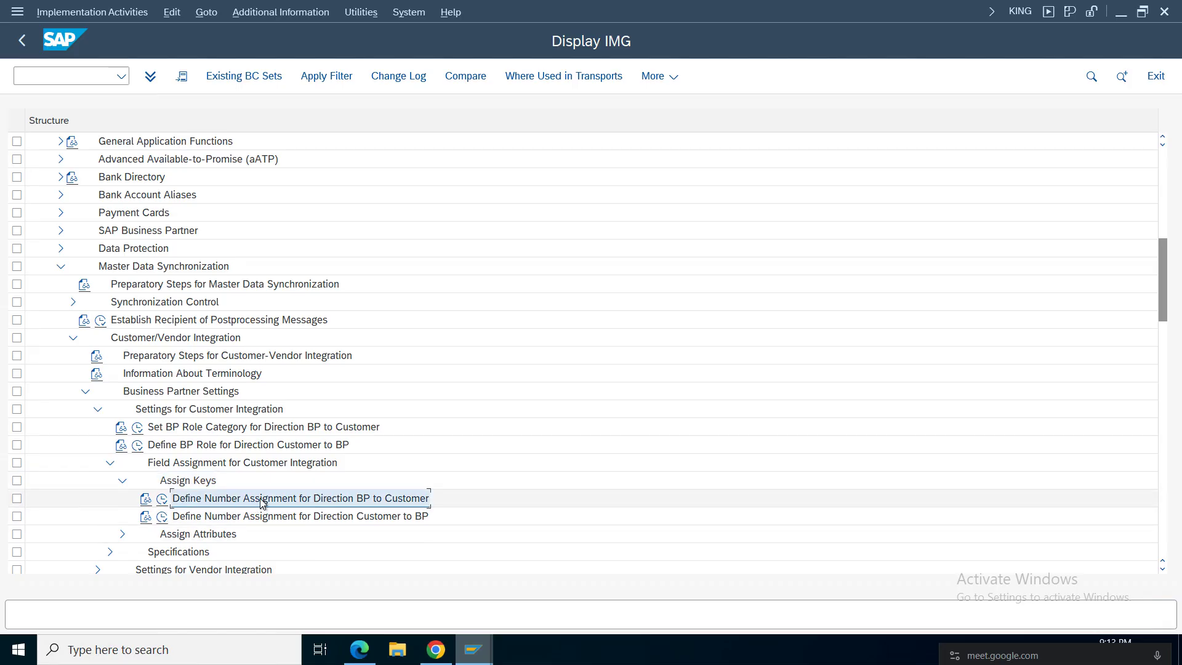
click(162, 499)
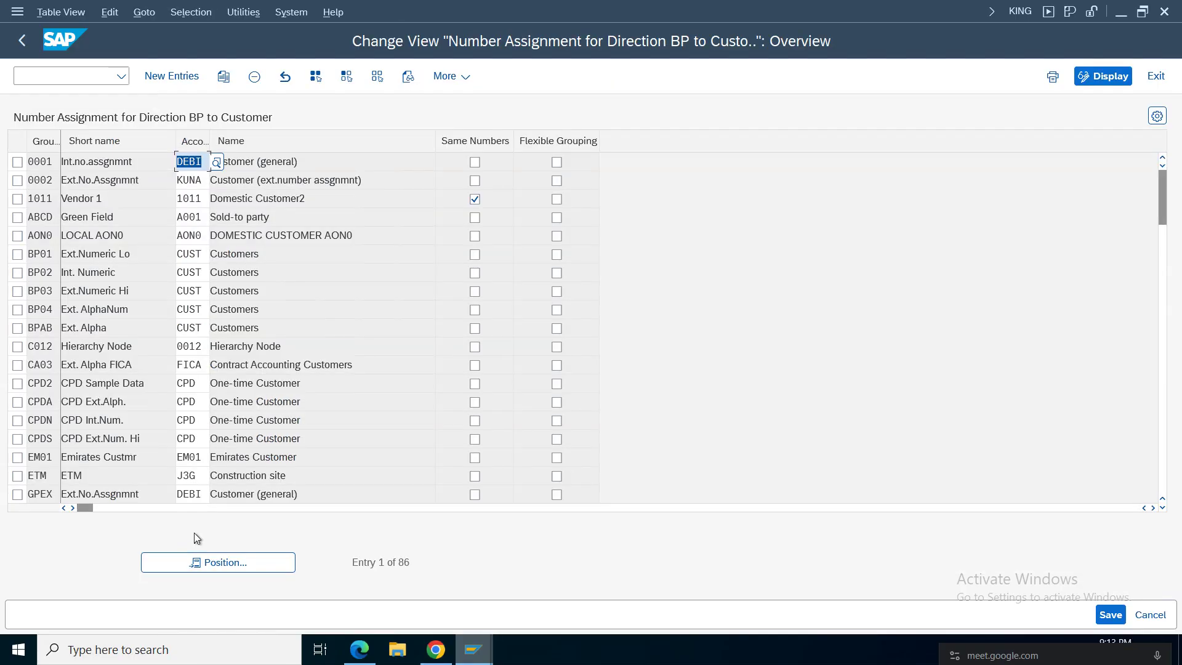
Step: Add a new number assignment entry linking business partner grouping AMDC to customer account group AMDC
click(162, 76)
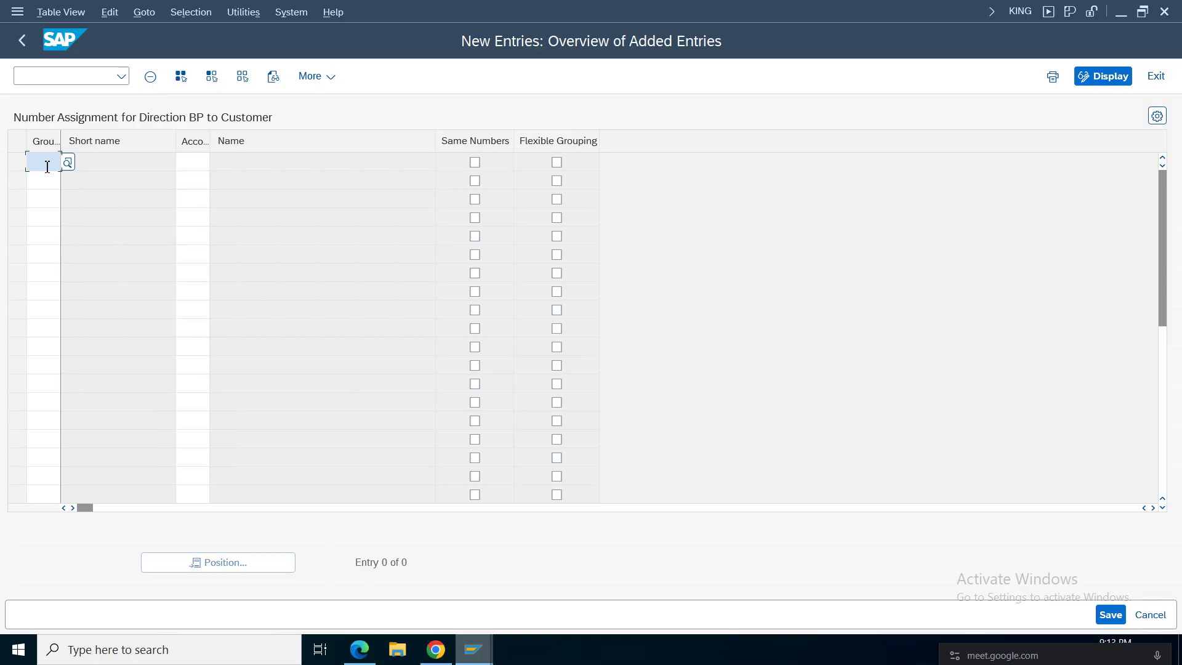
text(amDC)
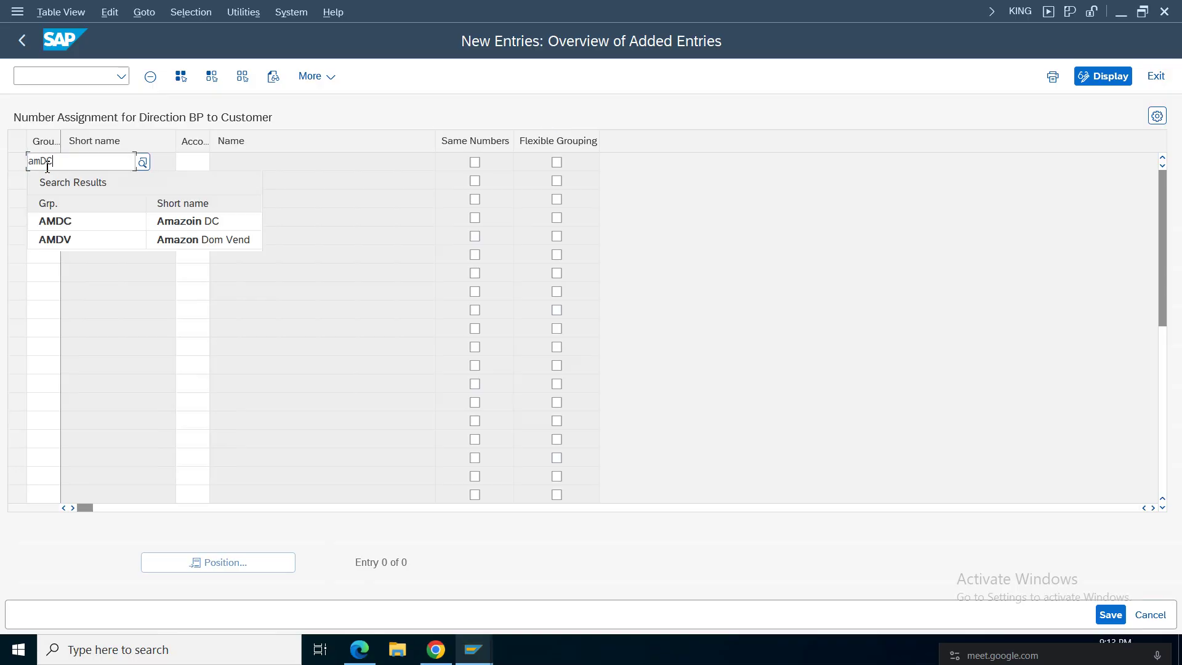
key(Tab)
text(amdc)
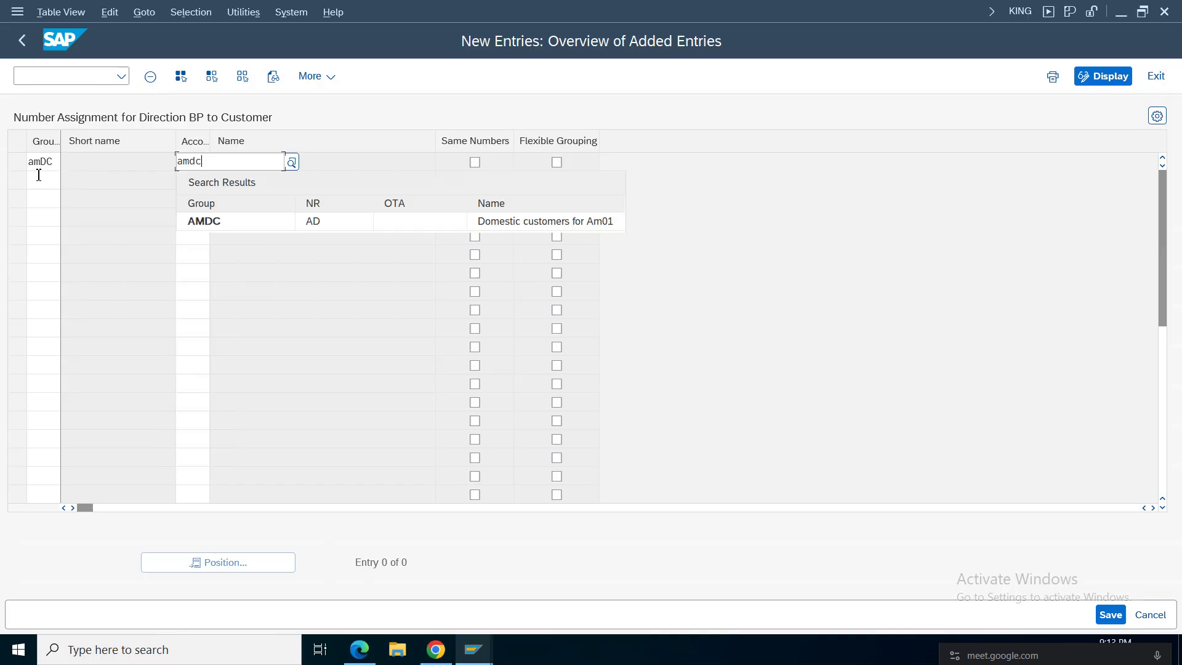
click(203, 227)
key(Return)
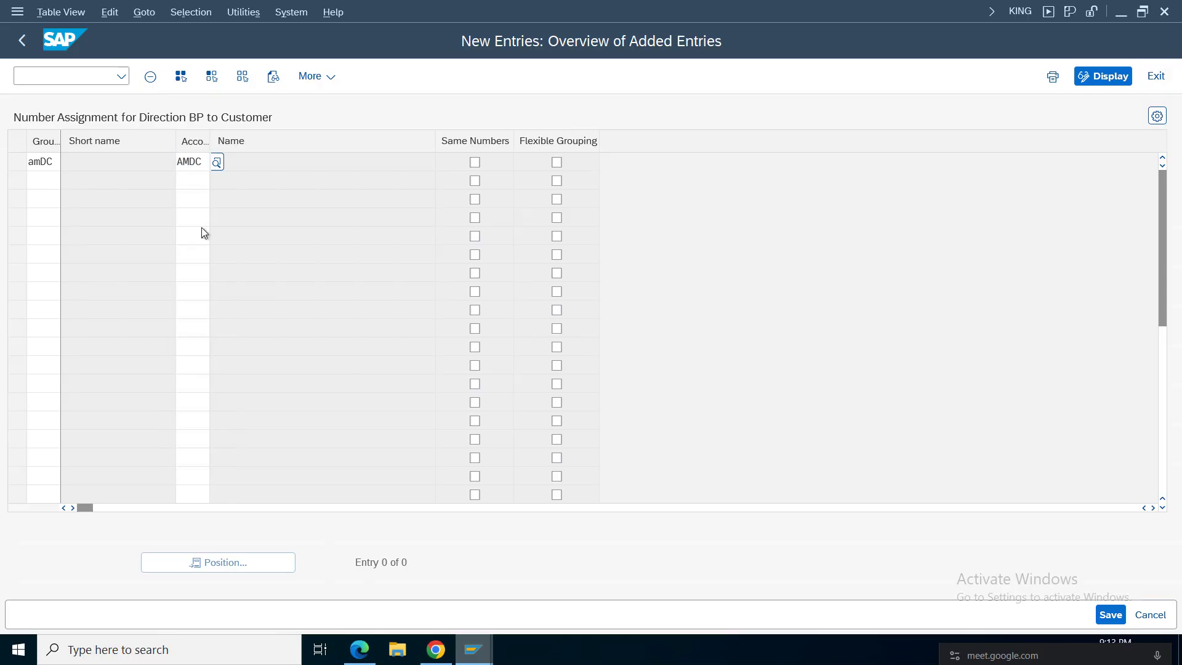
triple_click(117, 162)
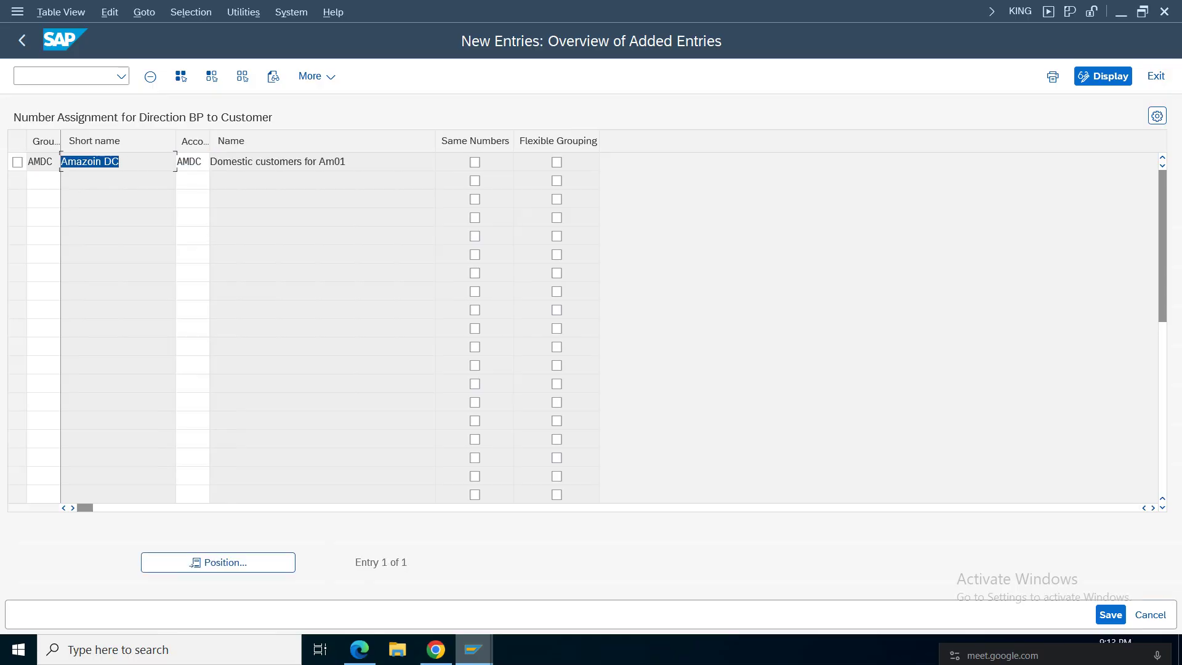
triple_click(387, 164)
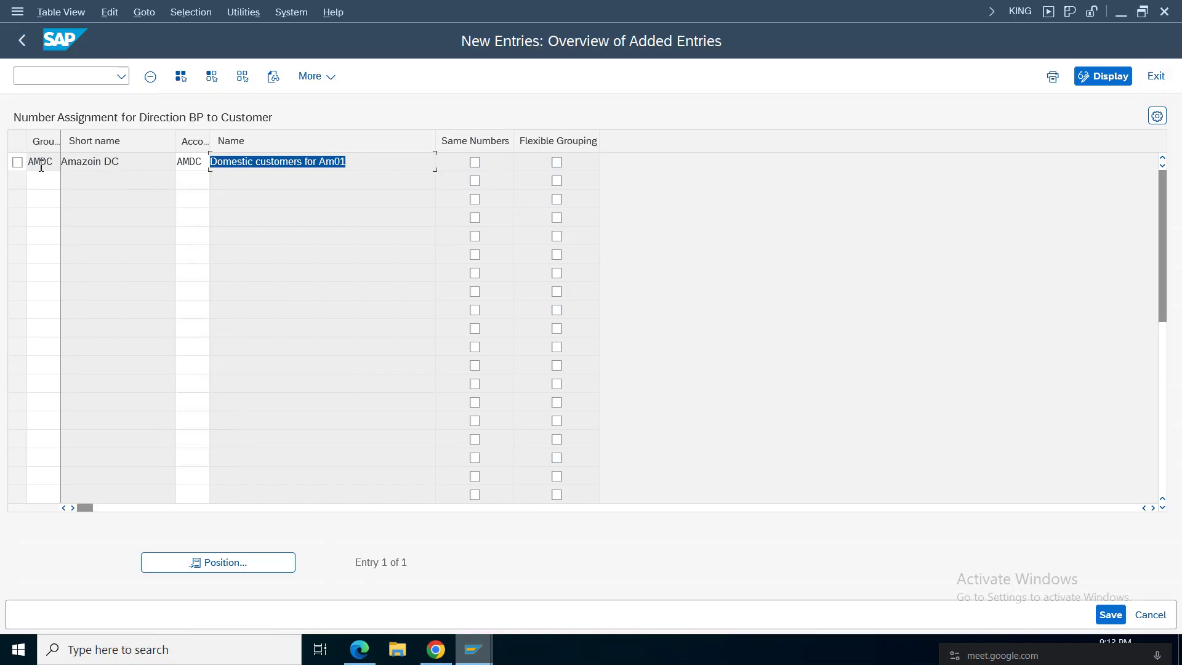
Step: Enable Same Numbers for the AMDC assignment, save it to the Amazon Group customizing request, and return to the IMG structure
click(475, 163)
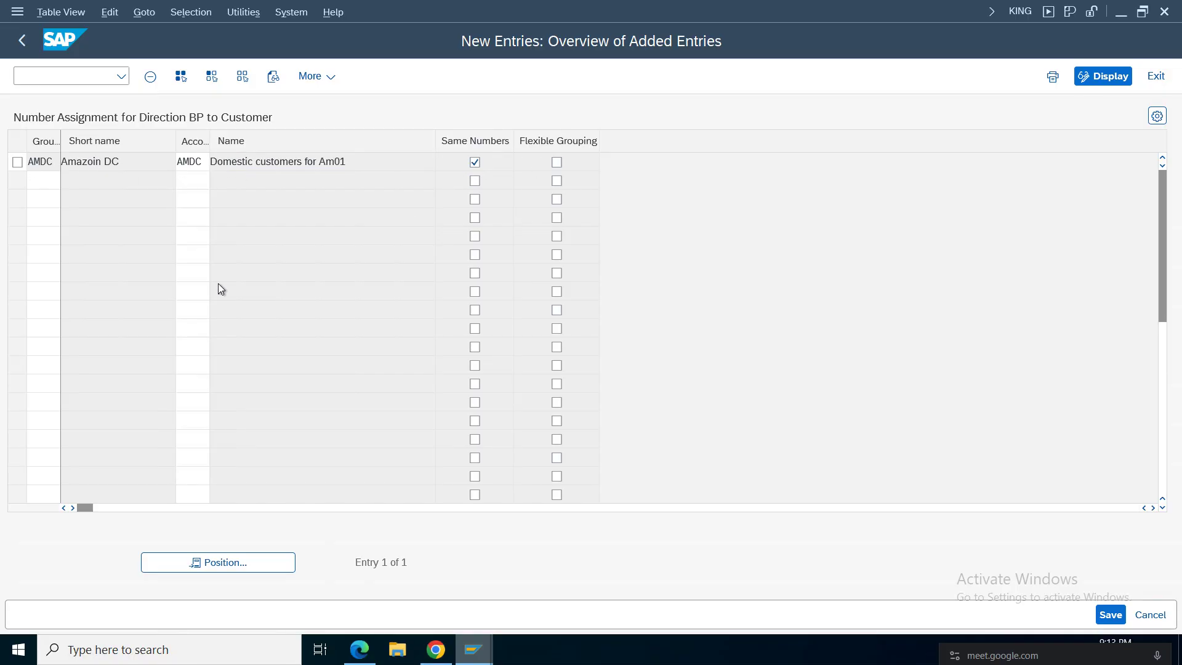
key(Return)
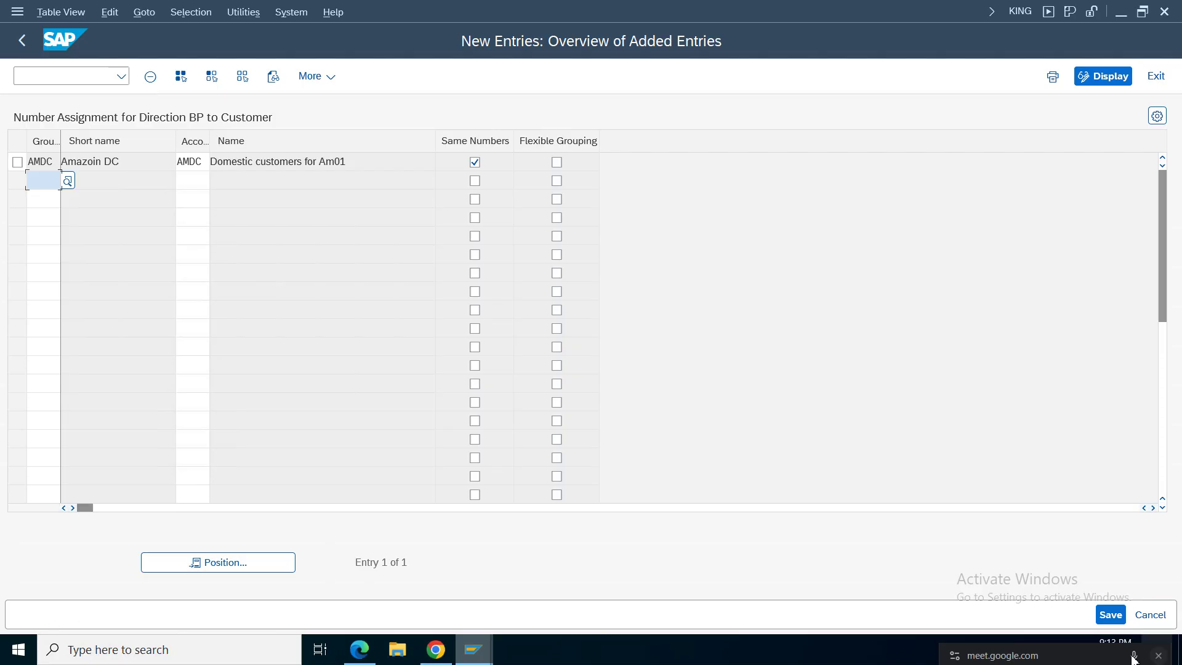
click(1117, 616)
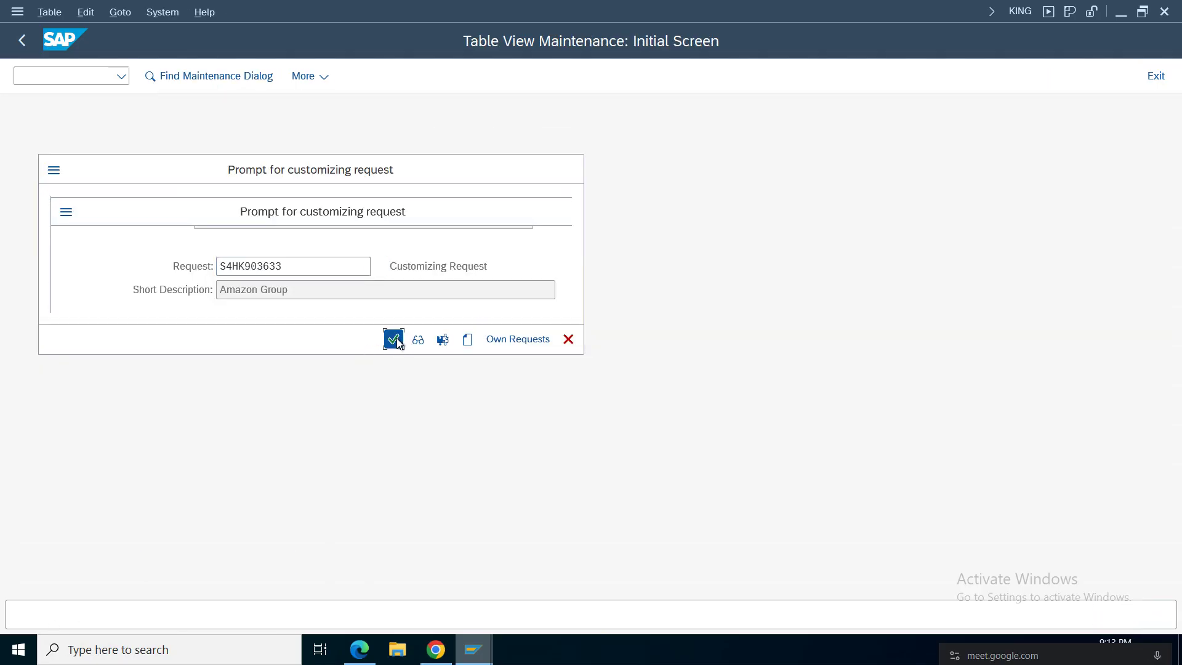
click(391, 339)
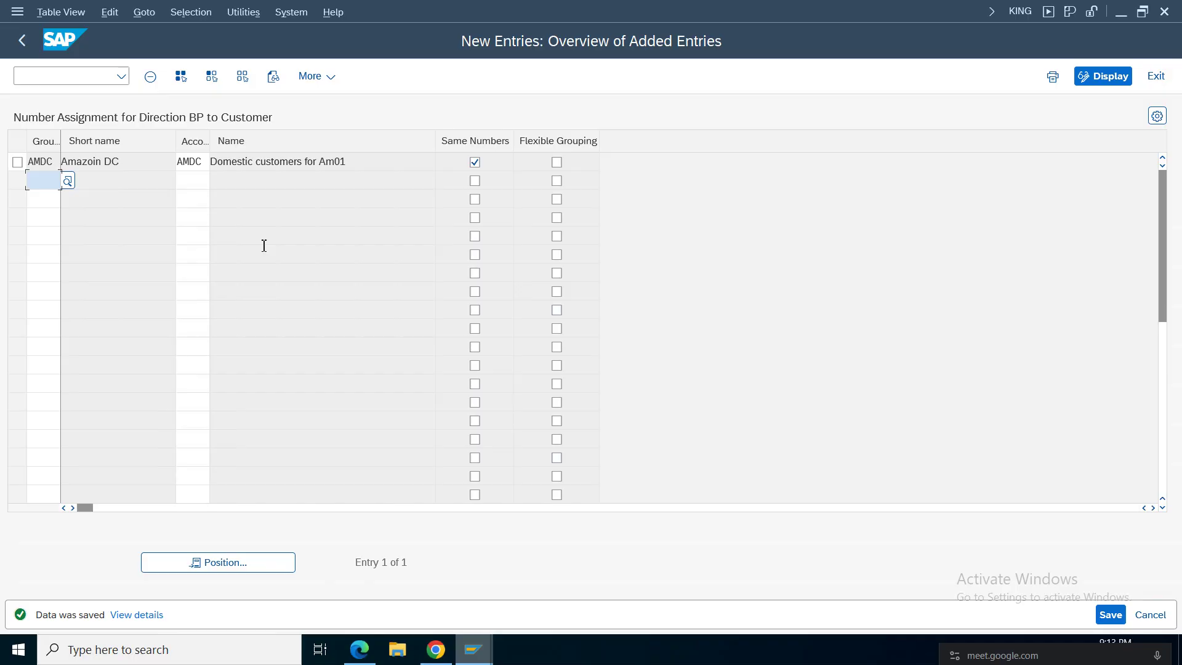
click(22, 41)
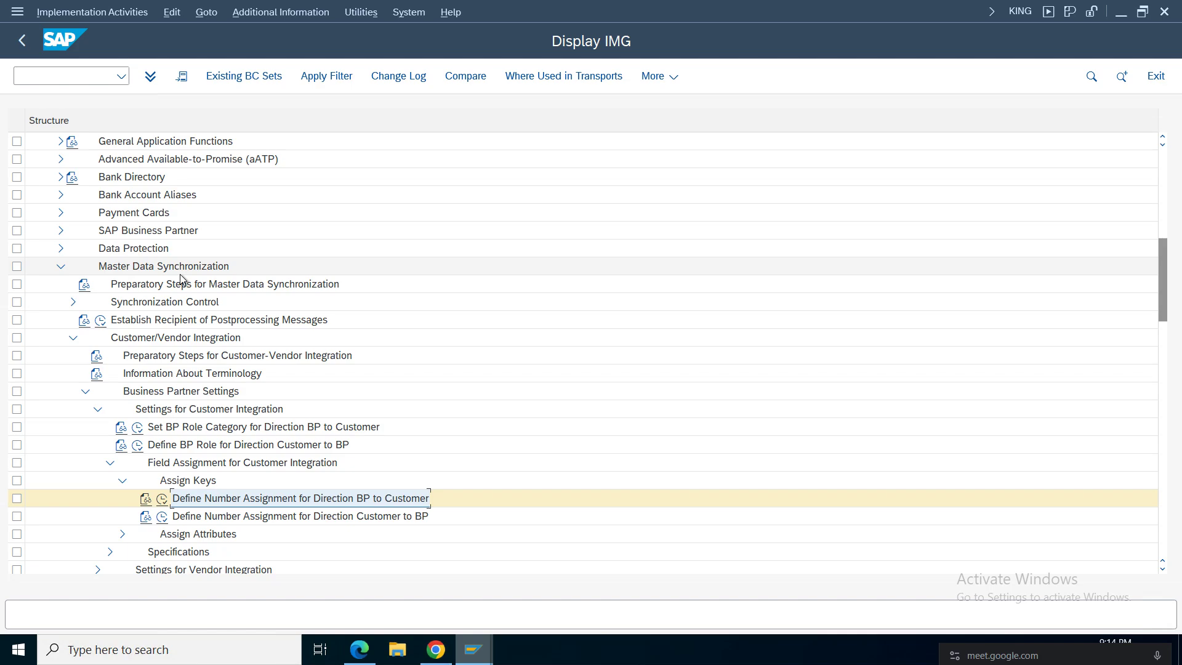
Step: Collapse the Master Data Synchronization branch and leave the IMG and customizing project back to SAP Easy Access
click(122, 480)
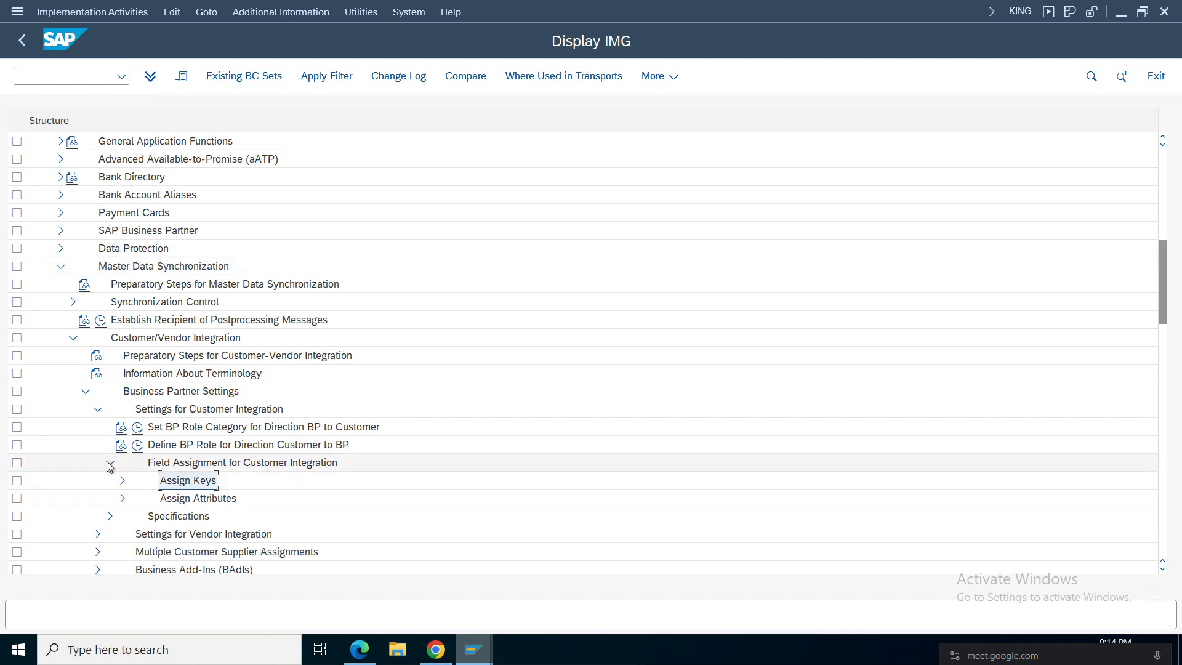
click(110, 462)
click(86, 390)
click(74, 337)
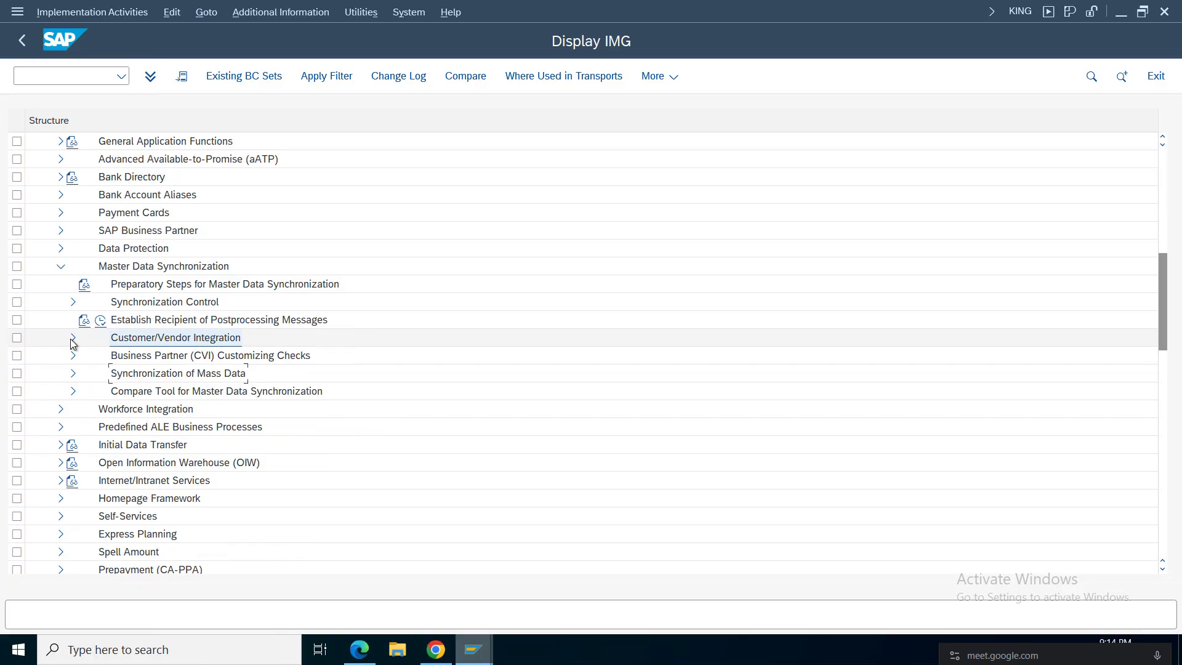
click(61, 266)
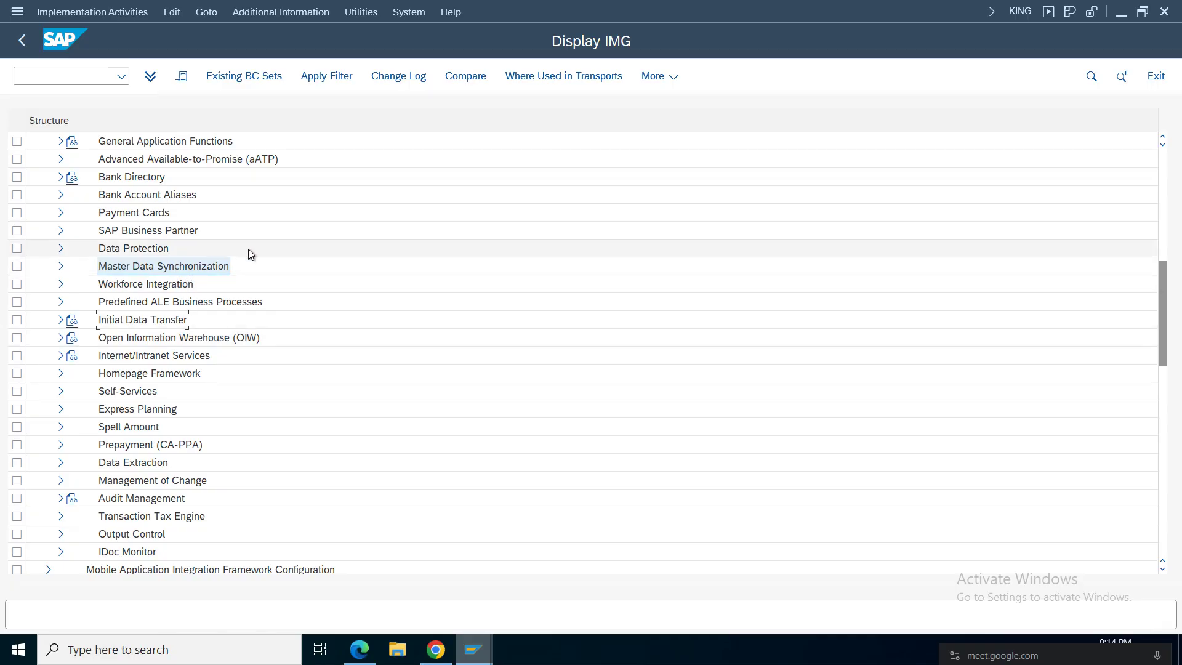
click(52, 80)
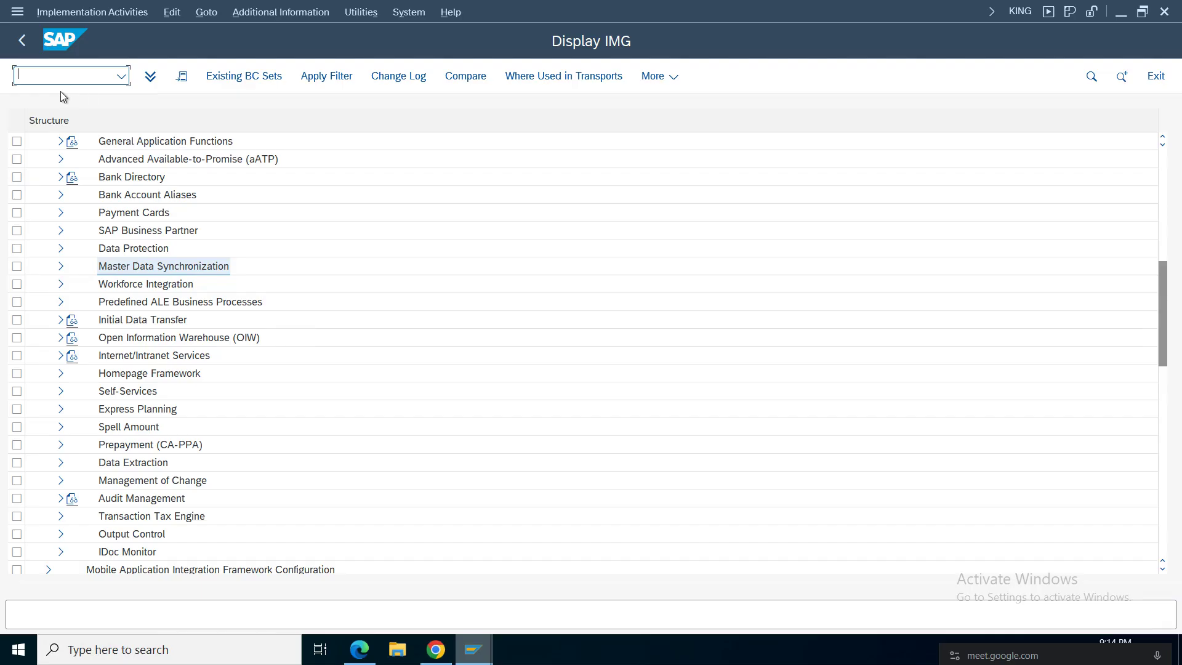
click(22, 40)
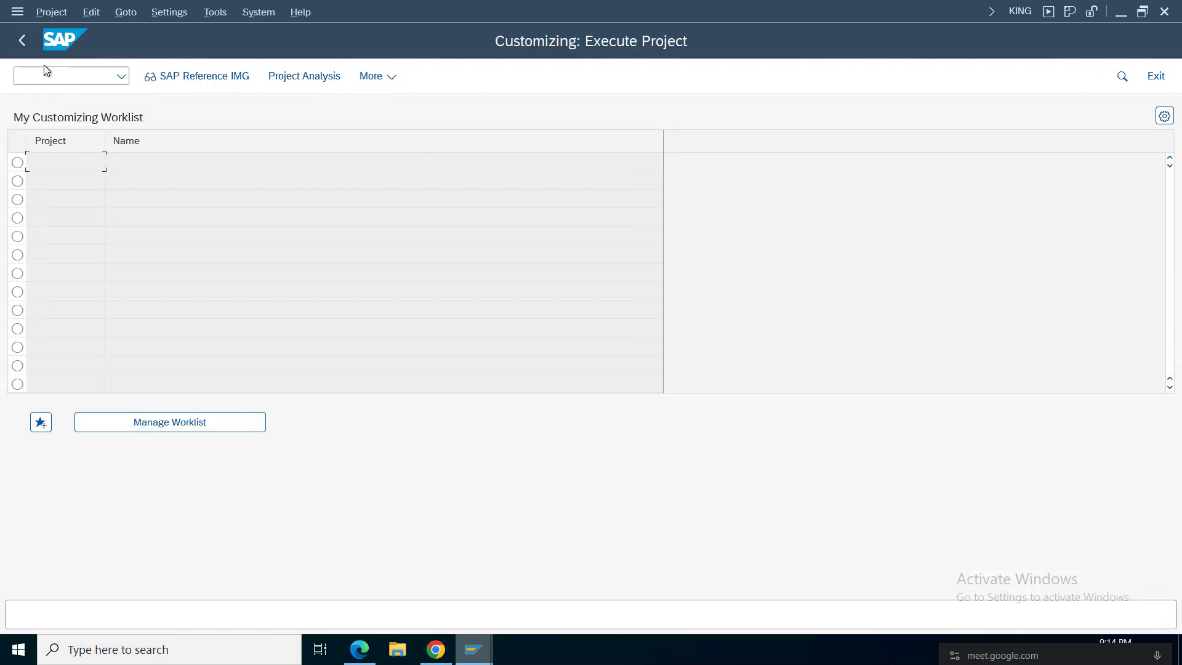
key(F3)
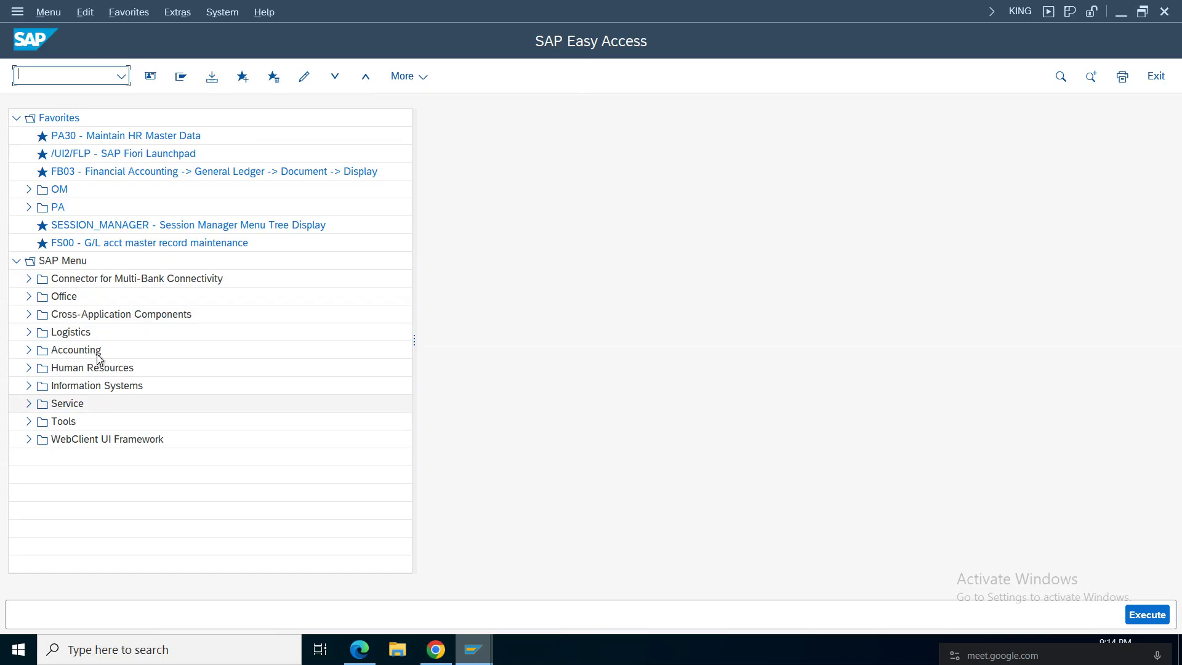
Step: Start FD01 - Create from Accounting, Financial Accounting, Accounts Receivable, Master Records in the SAP Menu
click(28, 350)
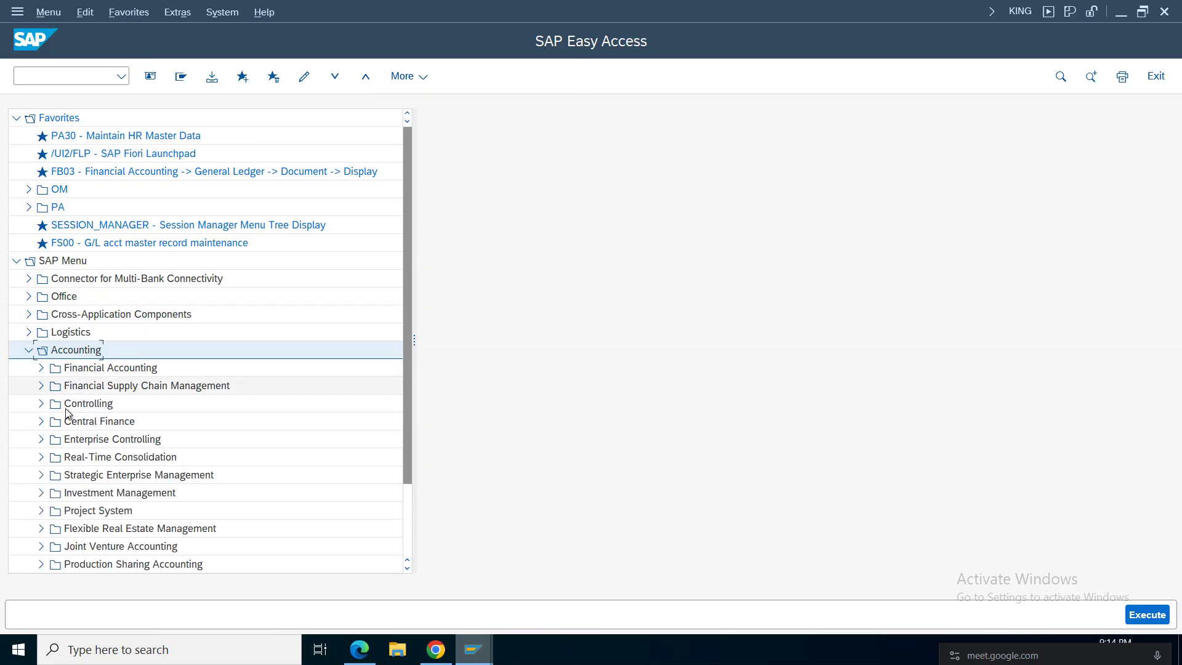
double_click(110, 368)
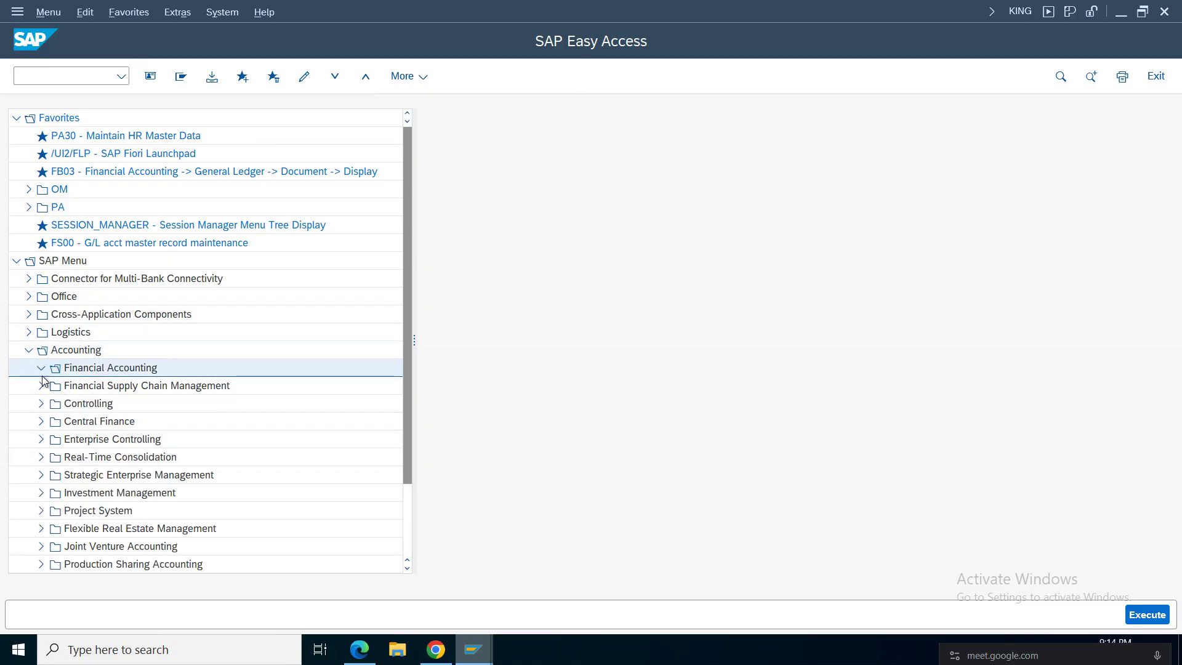
scroll(395, 256, down, 2)
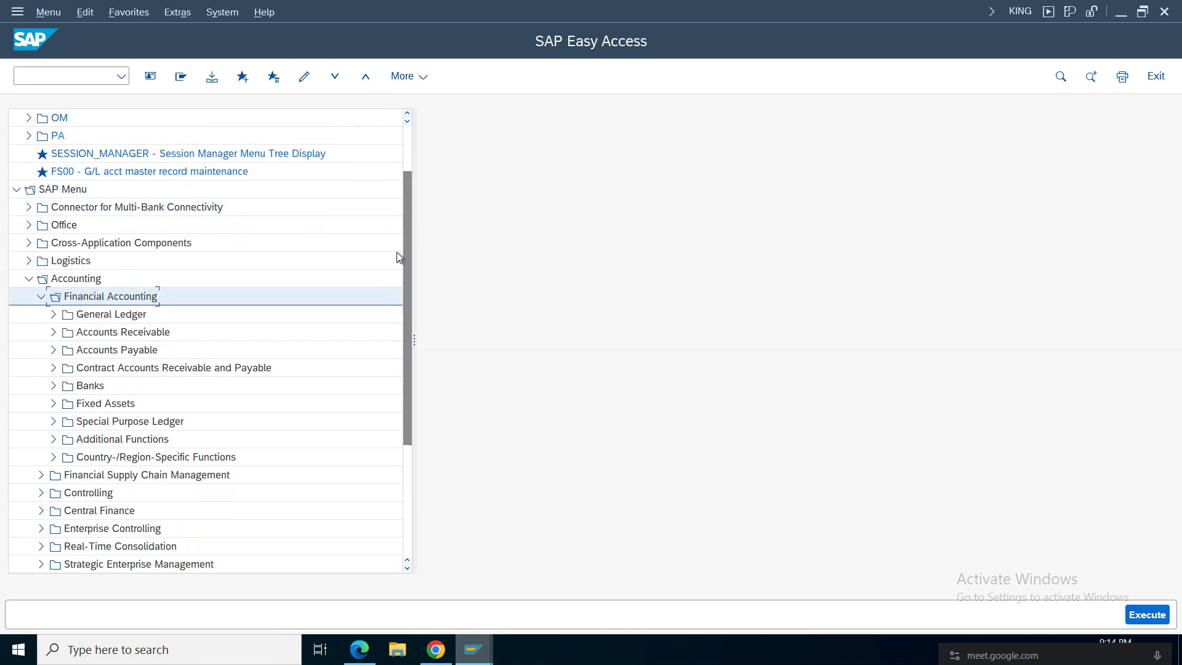
click(105, 334)
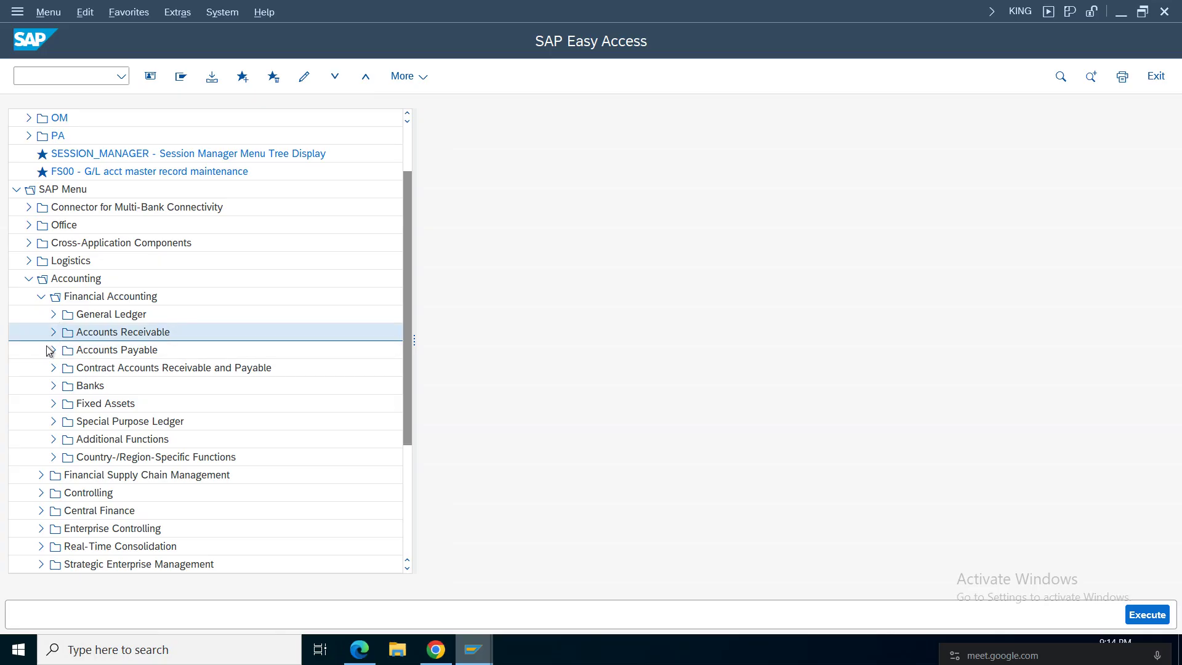
click(53, 333)
click(121, 403)
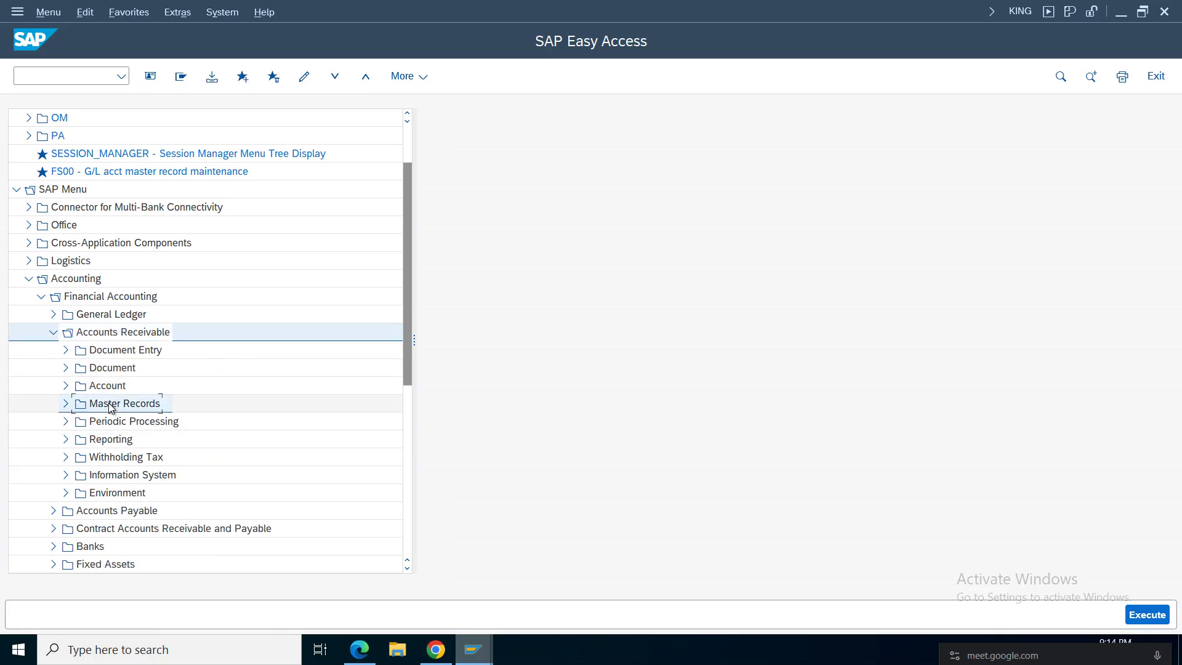
click(66, 404)
click(131, 387)
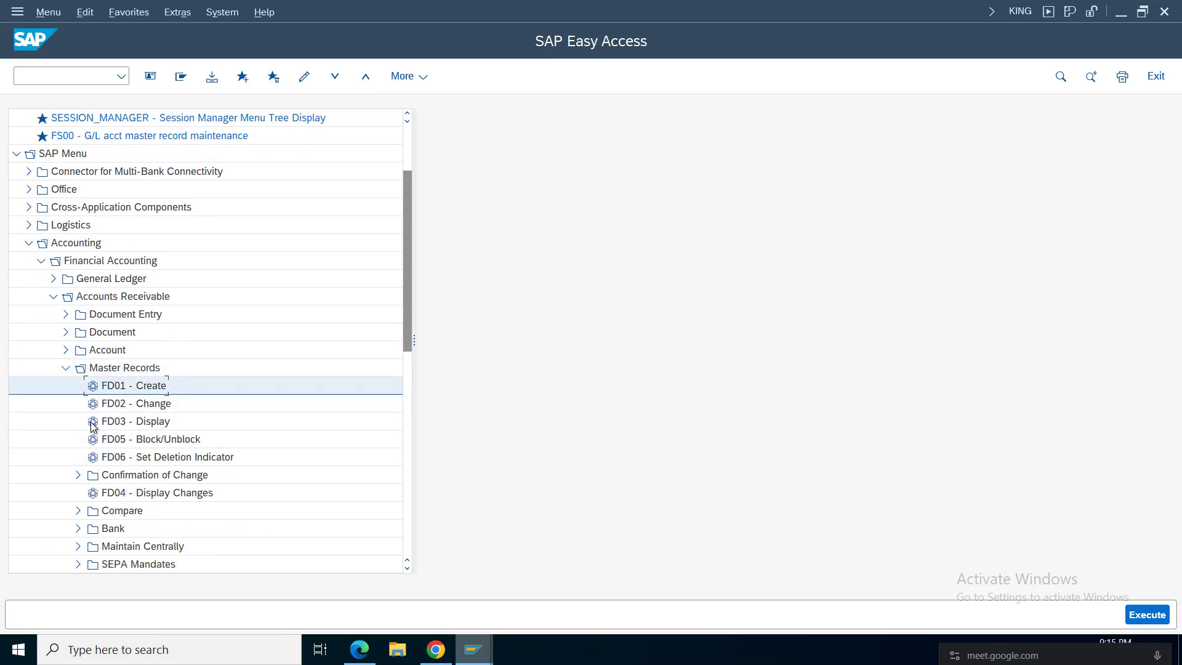
double_click(133, 389)
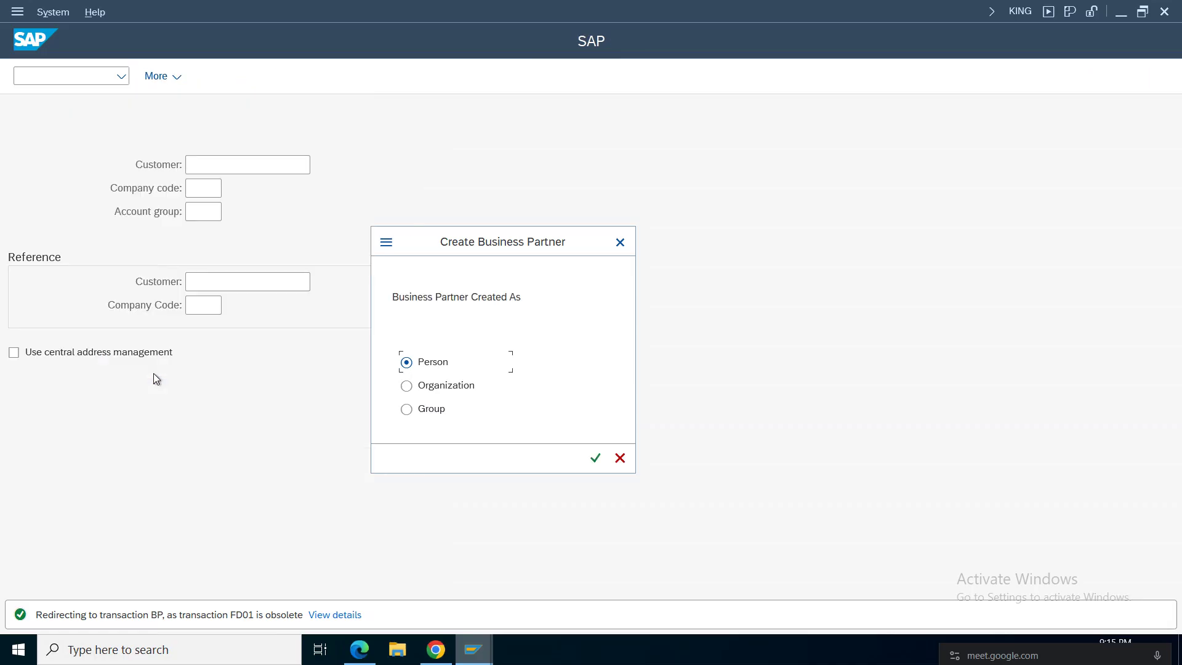
Step: Choose to create the business partner as an Organization and hide the worklist and search area
click(454, 388)
click(595, 458)
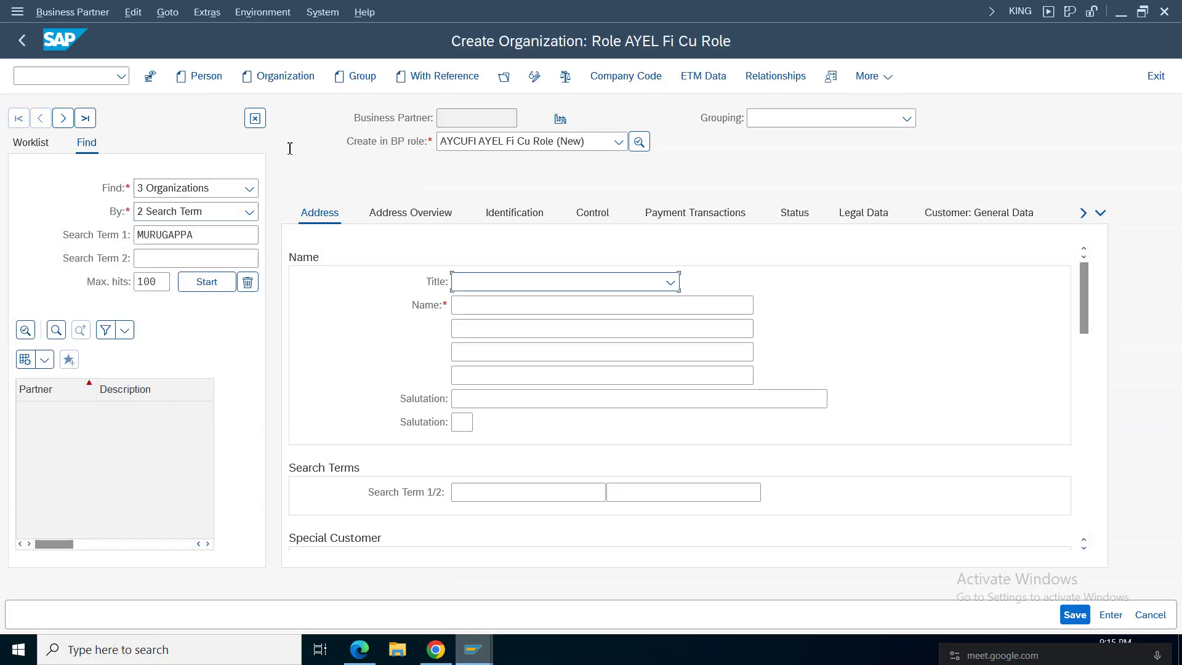
click(255, 117)
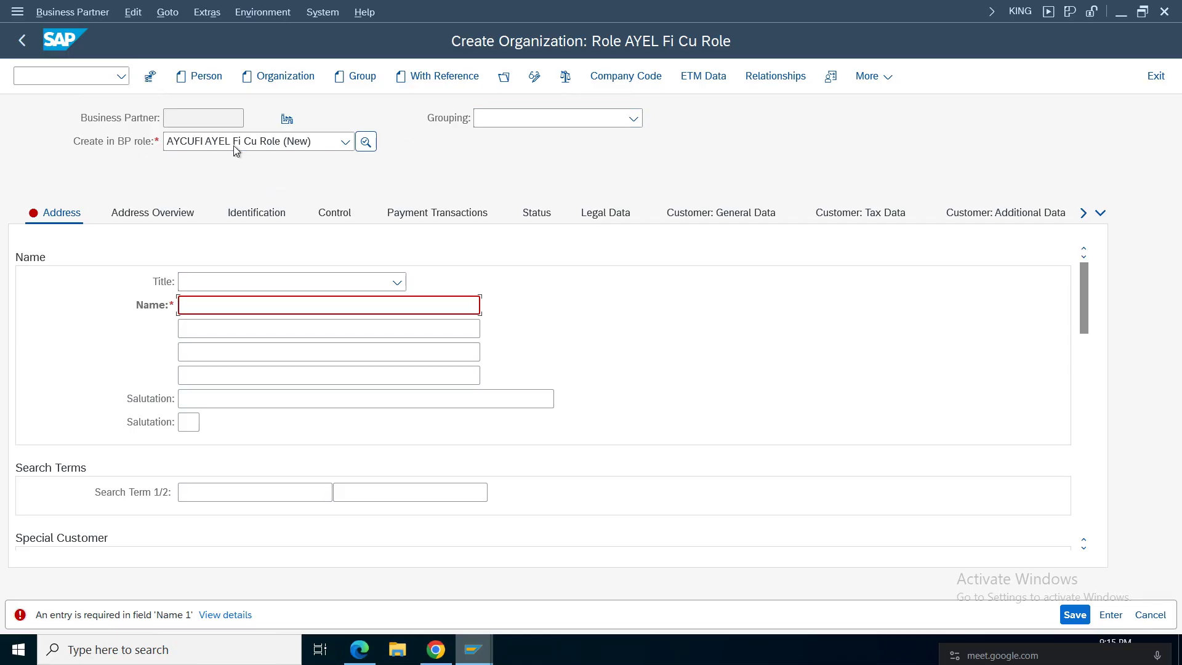
Step: Set the grouping to AMDC Amazon Domestic Customers and create the partner in role 000000 Business Partner (Gen.)
click(634, 119)
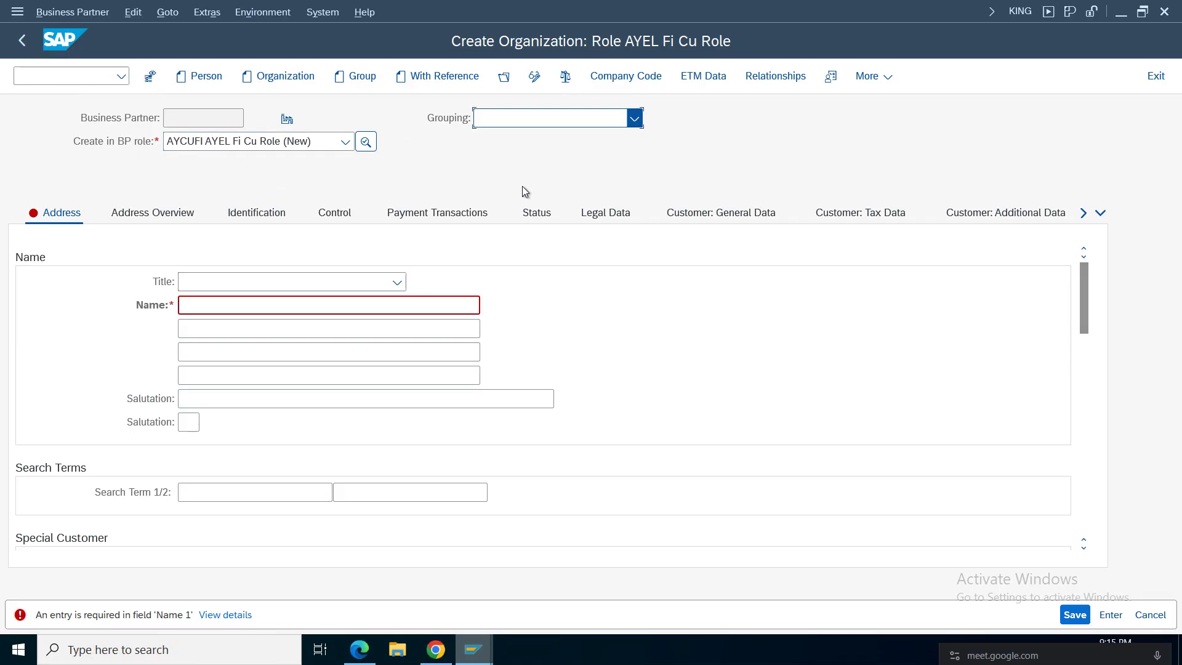
scroll(638, 160, down, 1)
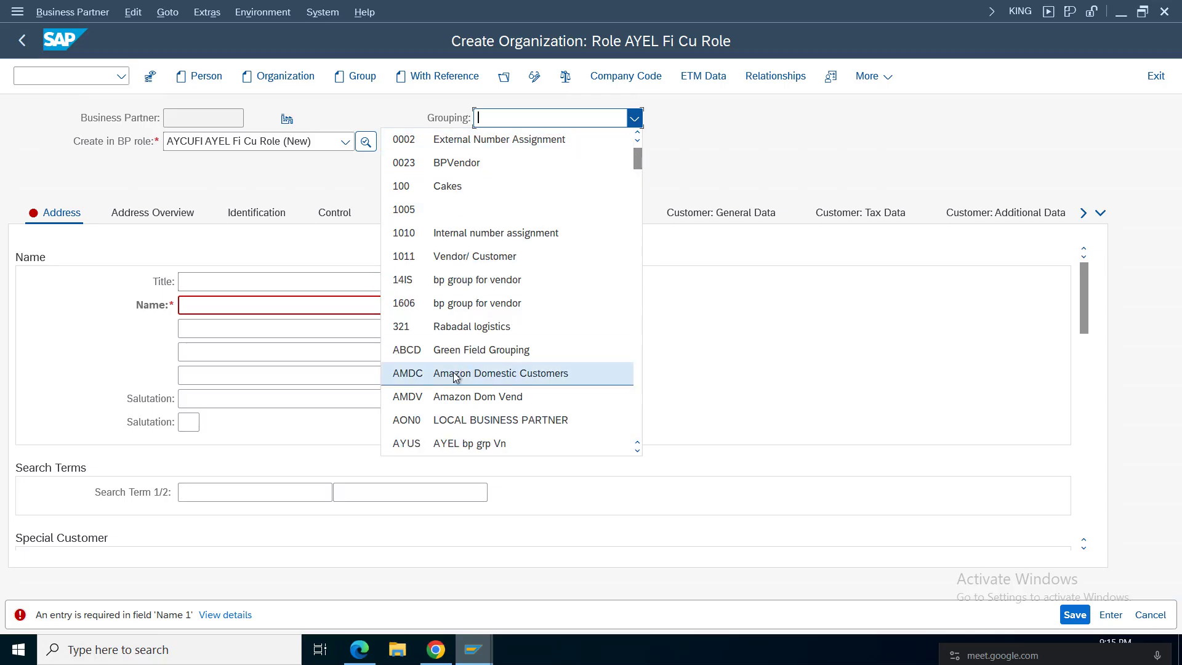
click(551, 373)
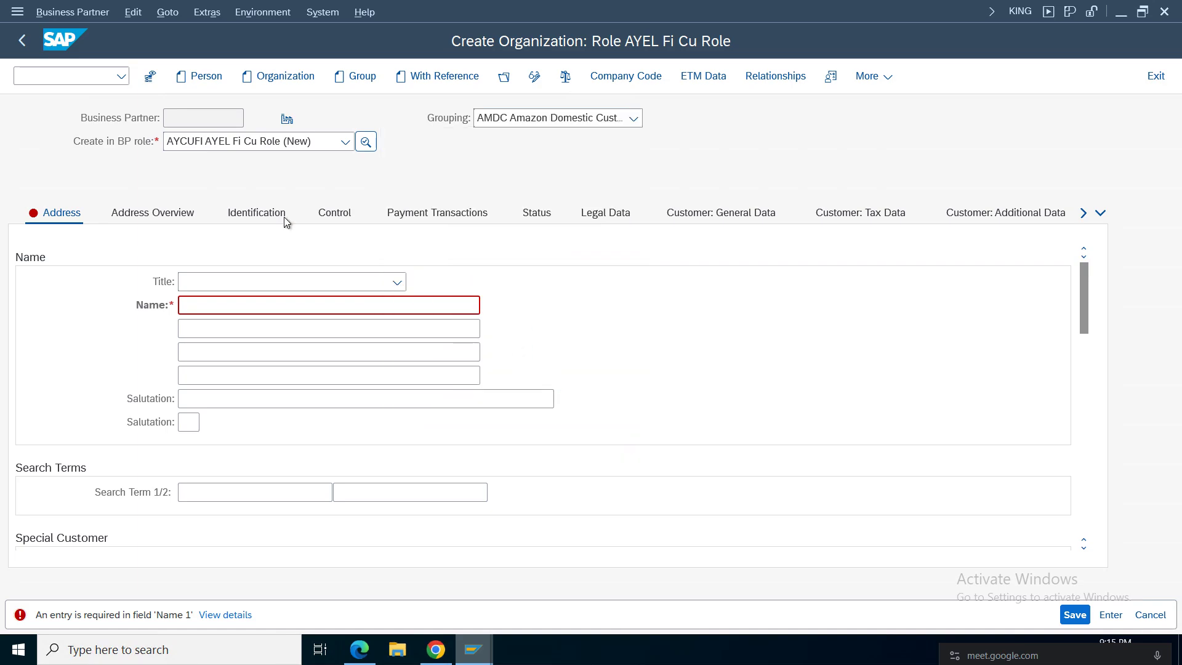
click(347, 142)
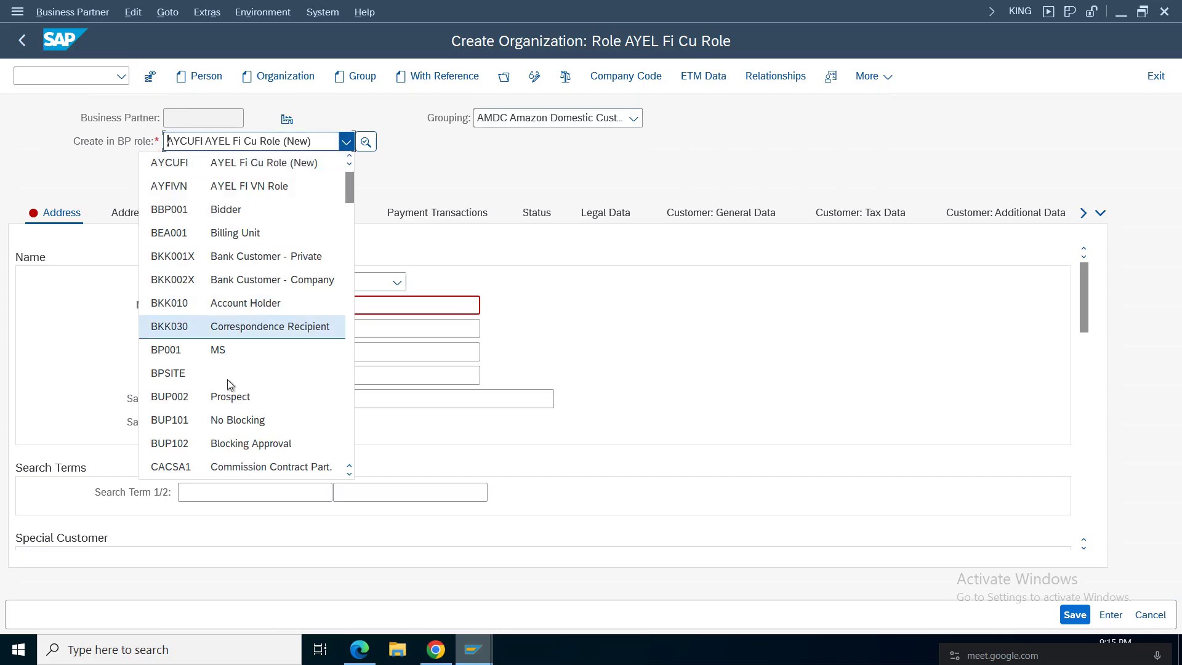
click(349, 158)
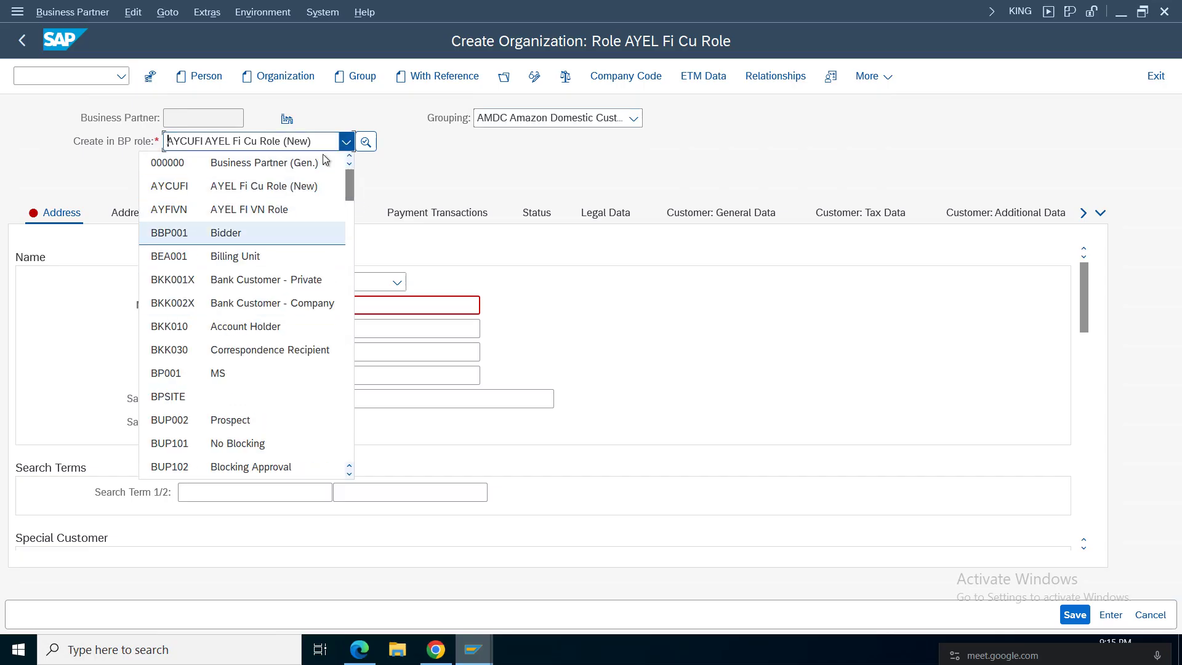
click(250, 165)
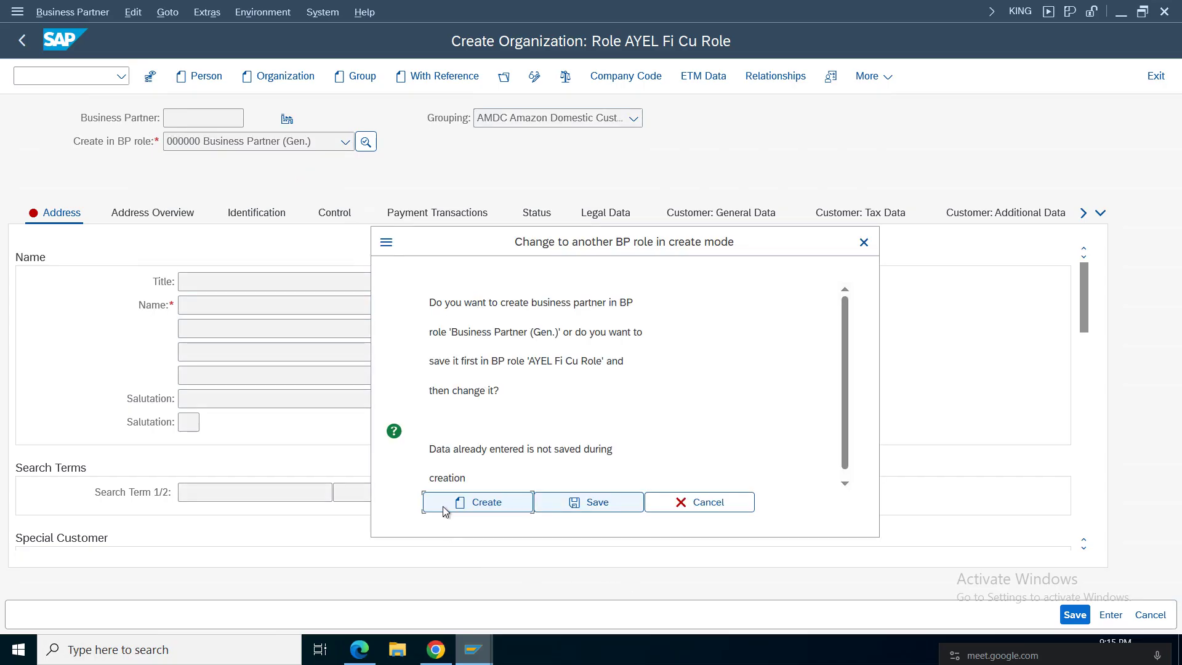
click(496, 505)
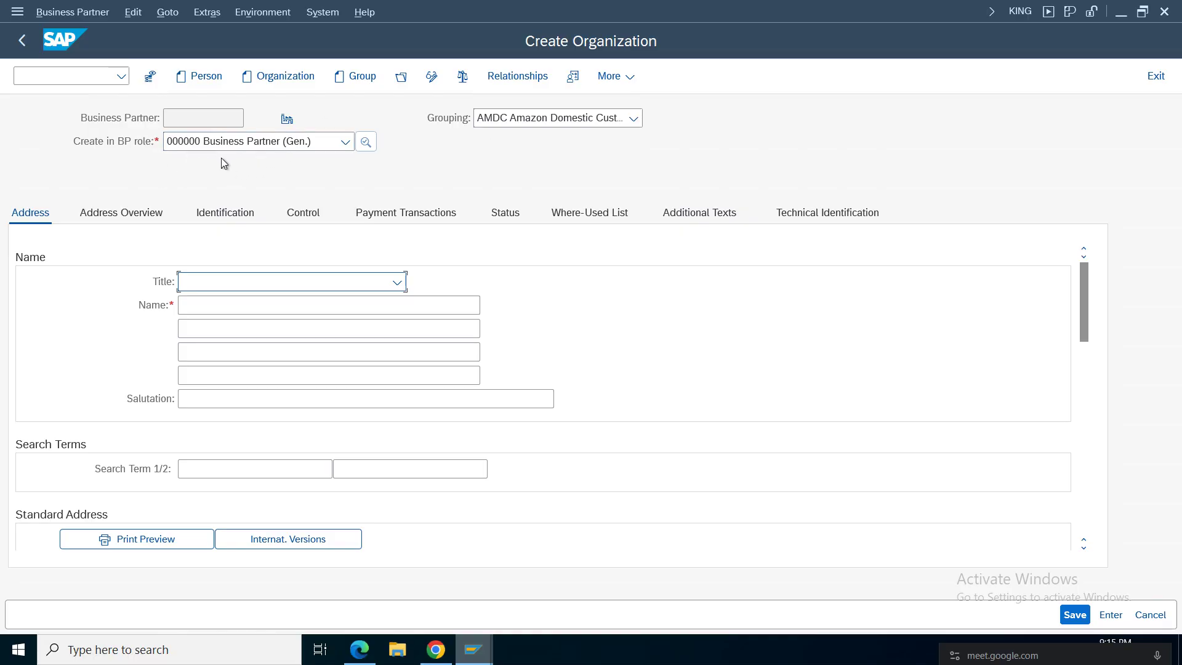
Step: Set the organization's title to 0003 Company and enter the business partner's name
click(398, 285)
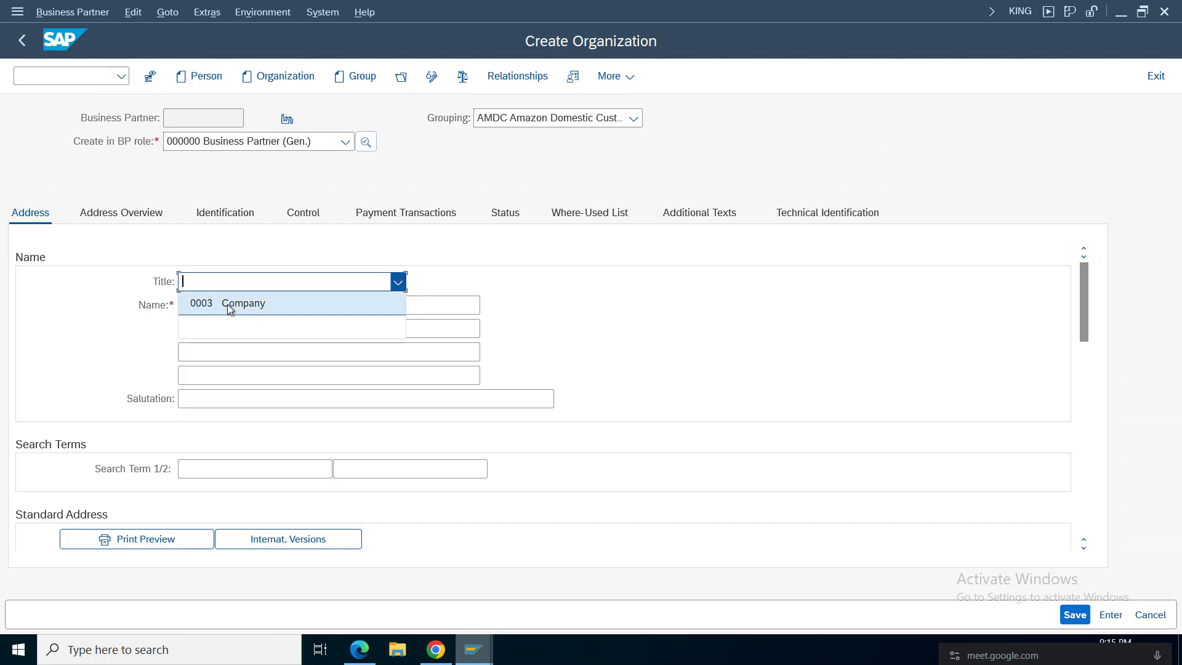
click(246, 308)
click(284, 307)
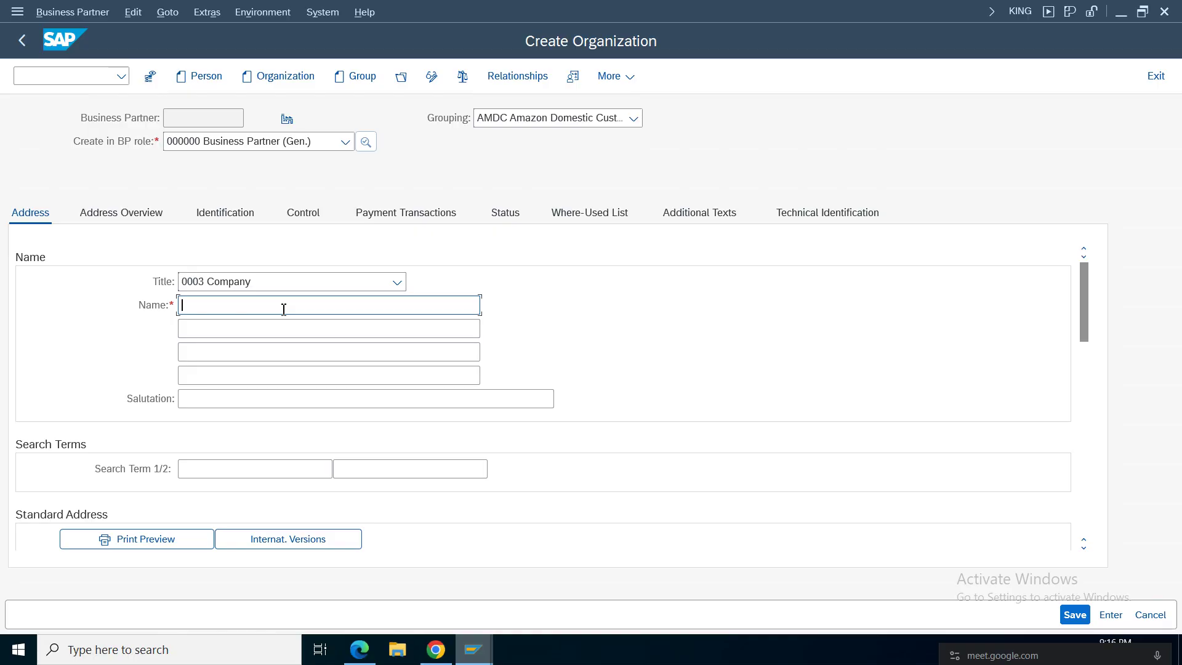
text(Srinivas)
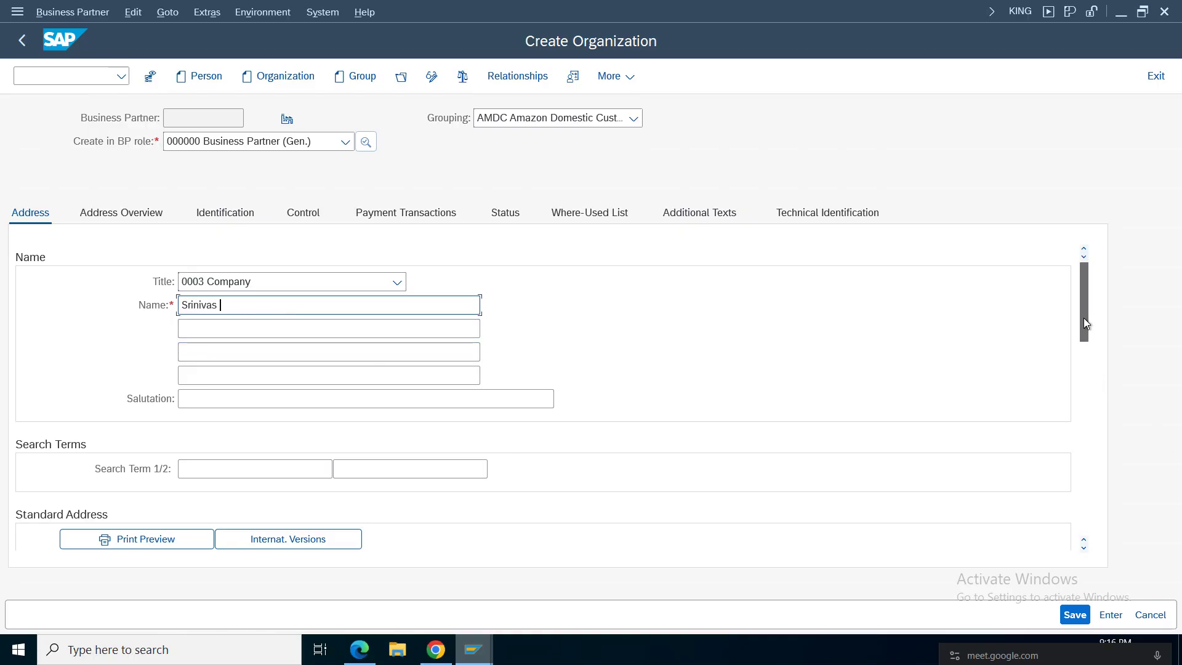
Step: Fill in the standard street address with the postal code, the city and country IN
drag(1083, 318, 1086, 377)
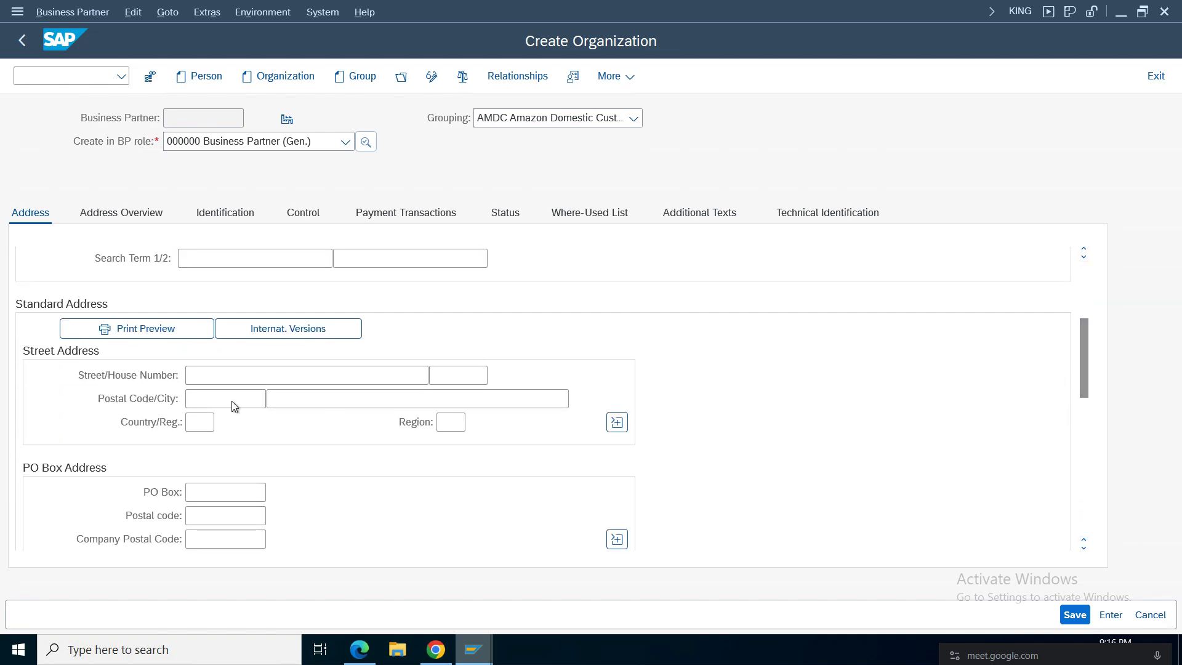
click(223, 400)
click(337, 400)
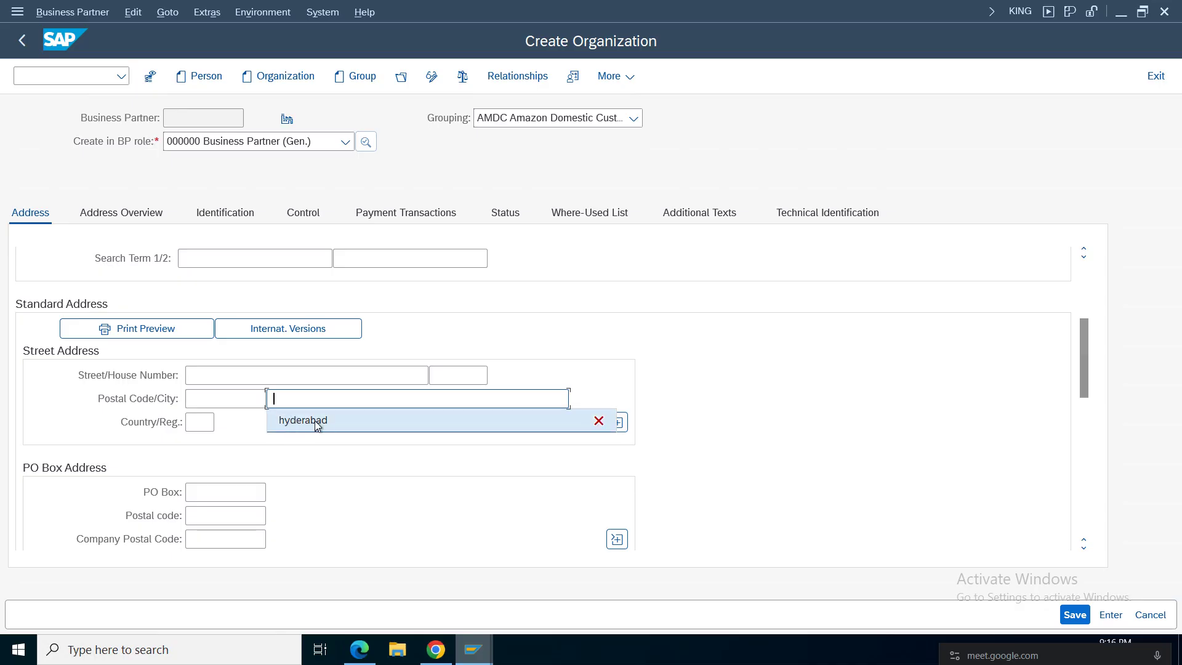
click(303, 421)
click(218, 399)
click(209, 421)
click(200, 423)
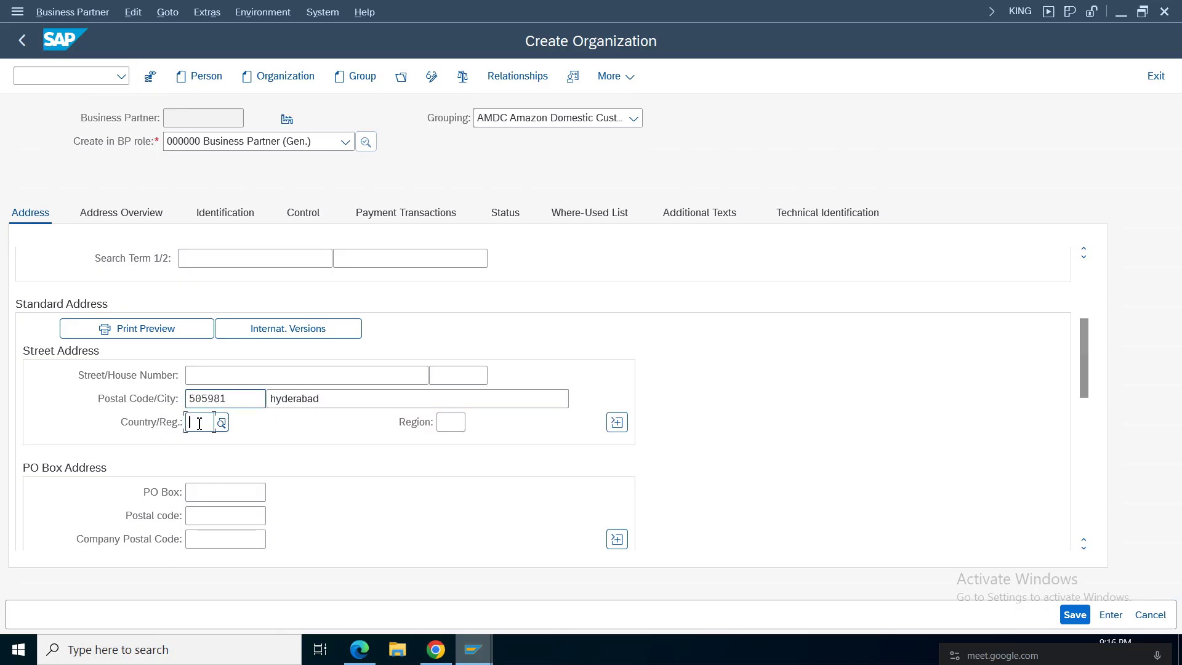
text(in)
Step: Set the communication language to English and save the new business partner
drag(1083, 369, 1079, 455)
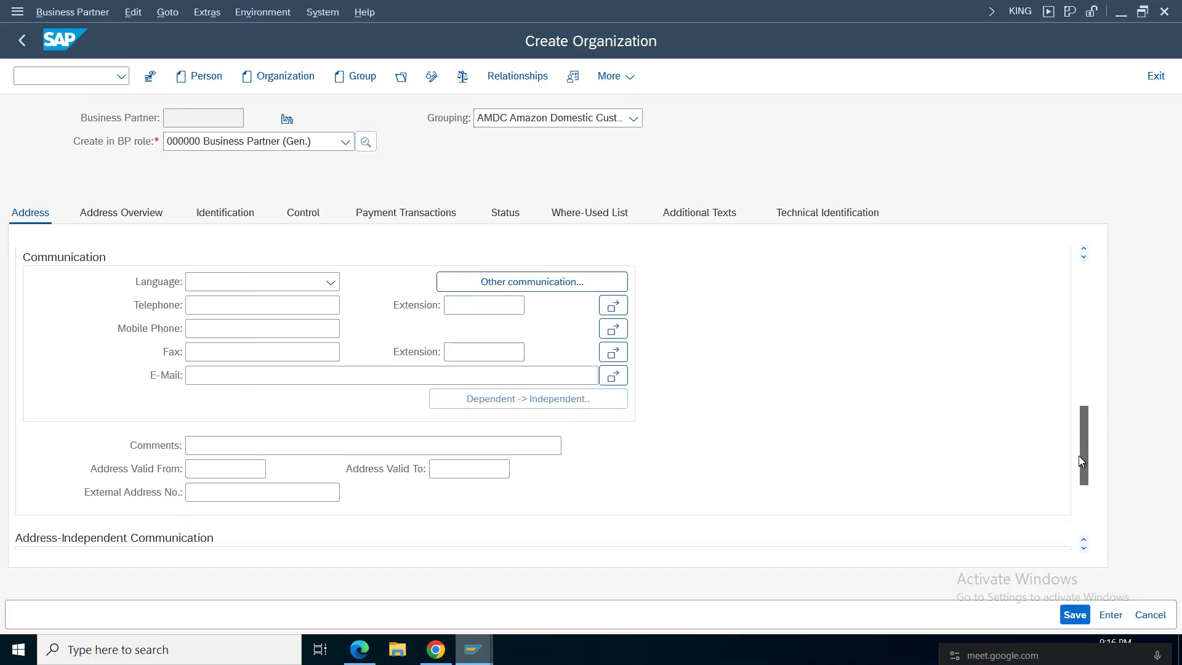
click(330, 282)
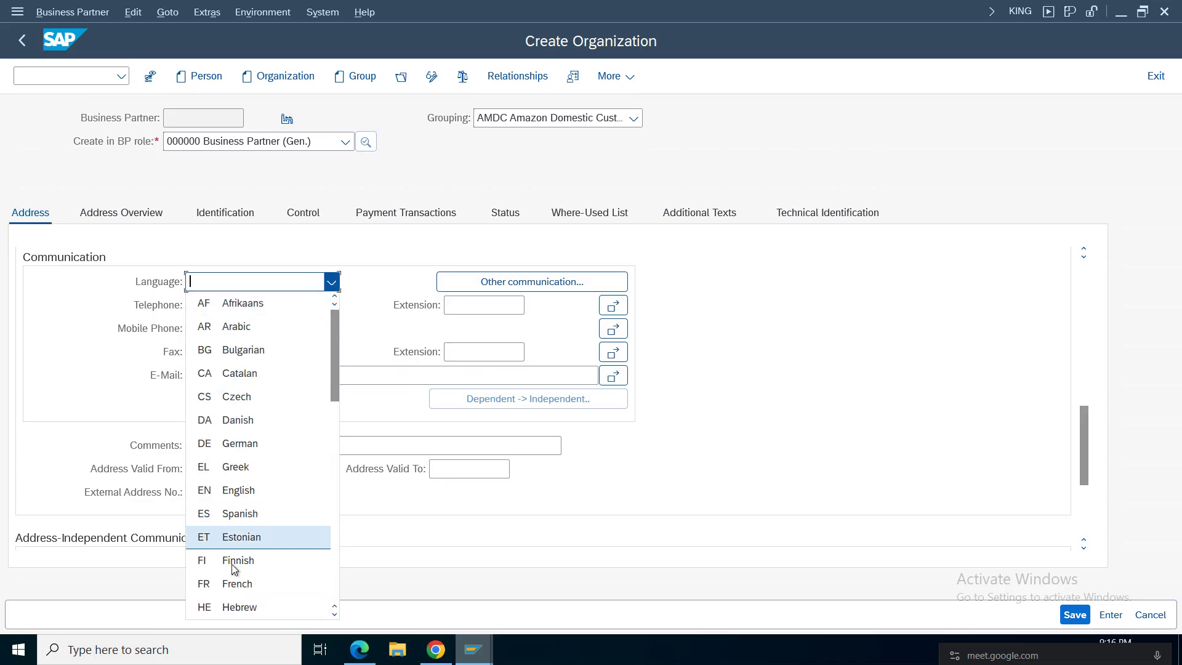
click(237, 492)
click(1074, 614)
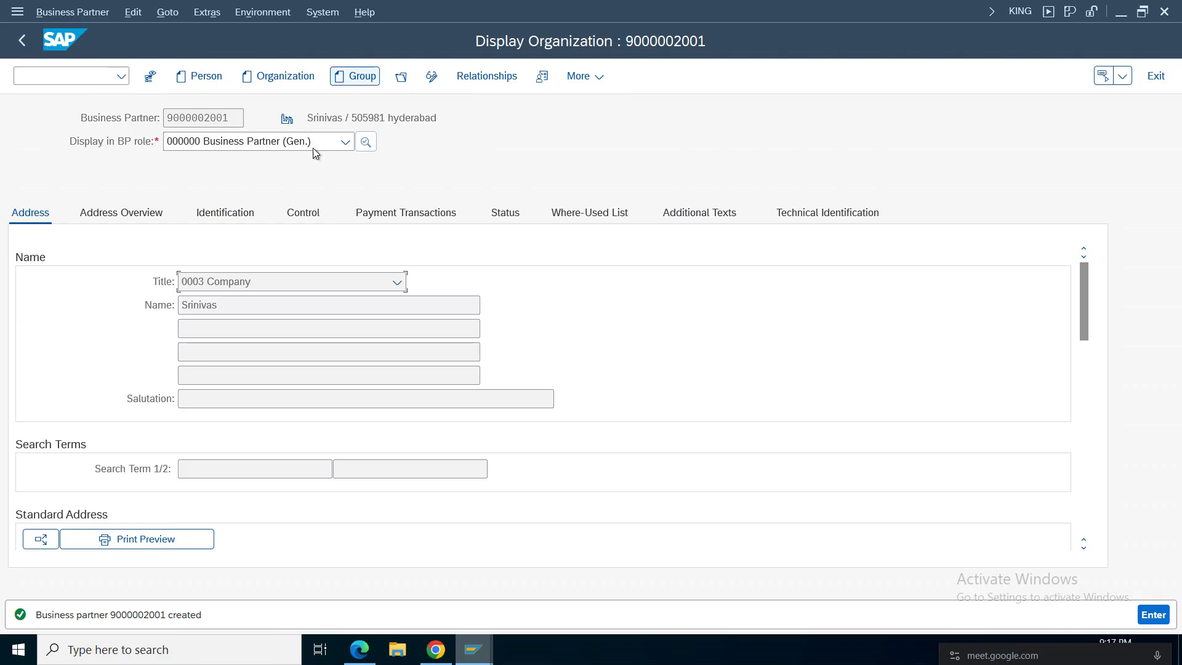
Step: Switch the business partner to change mode and add the role FLCU00 Customer (FI)
click(346, 142)
click(502, 152)
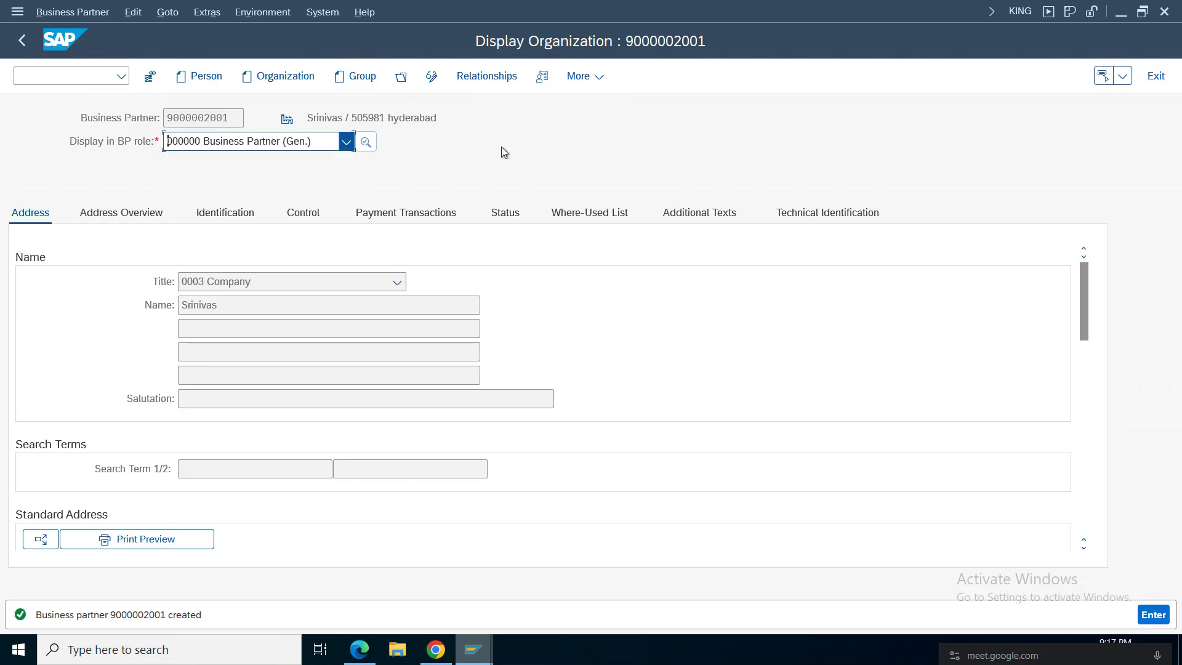
click(265, 142)
click(462, 160)
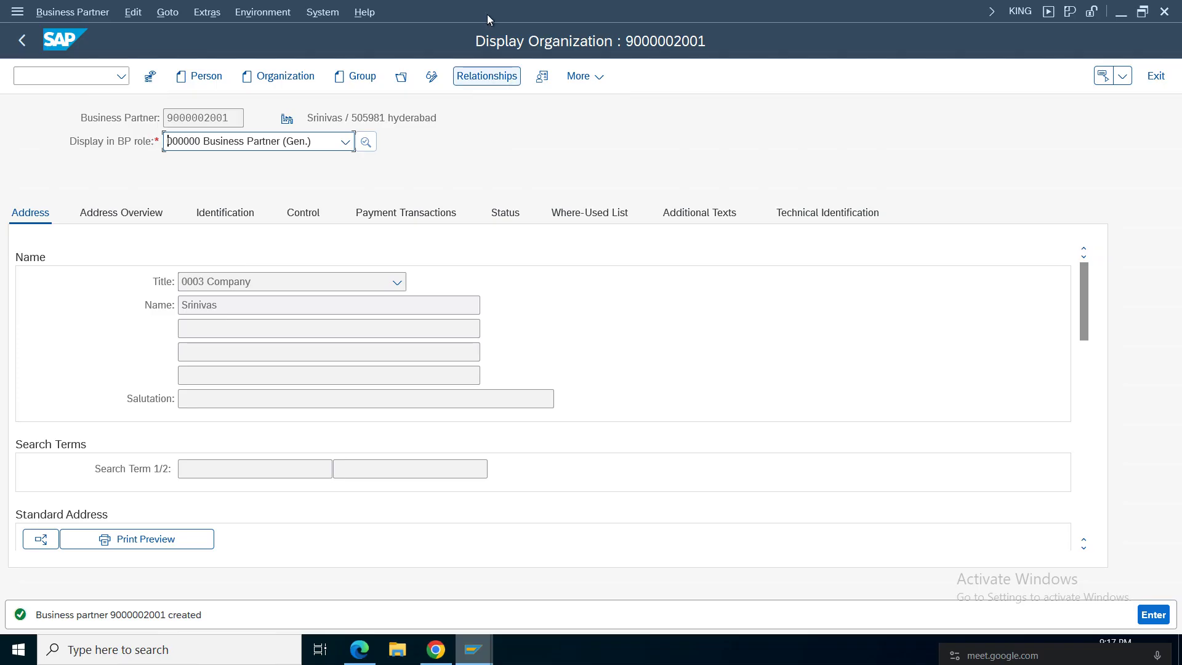
click(431, 76)
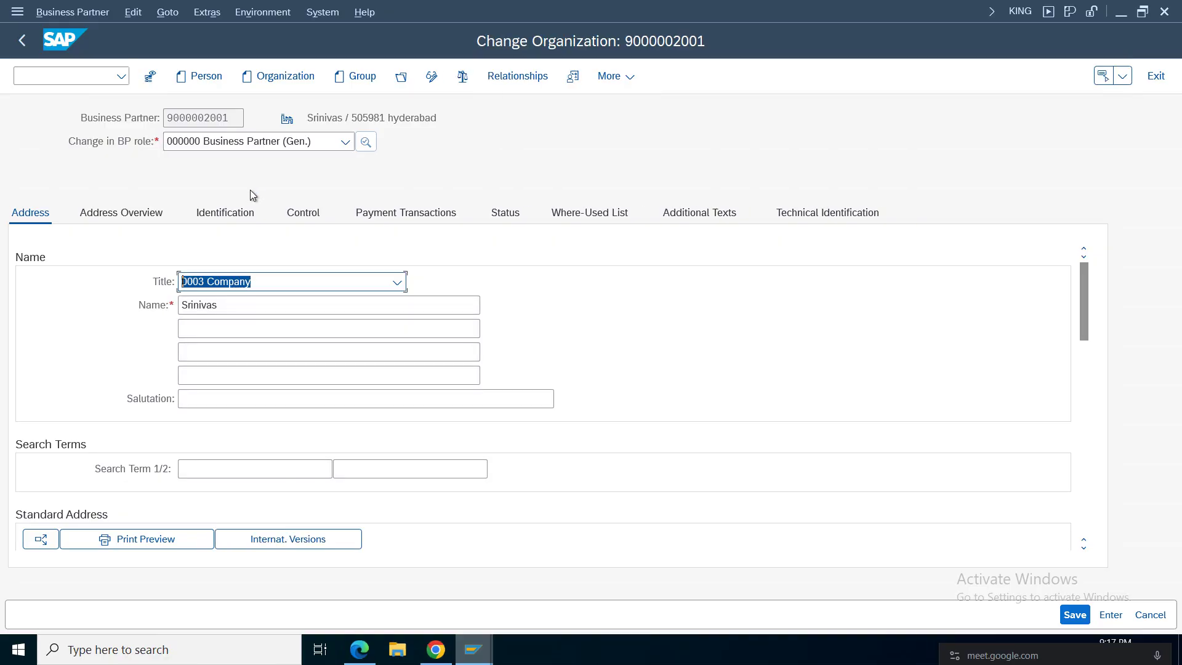
click(345, 141)
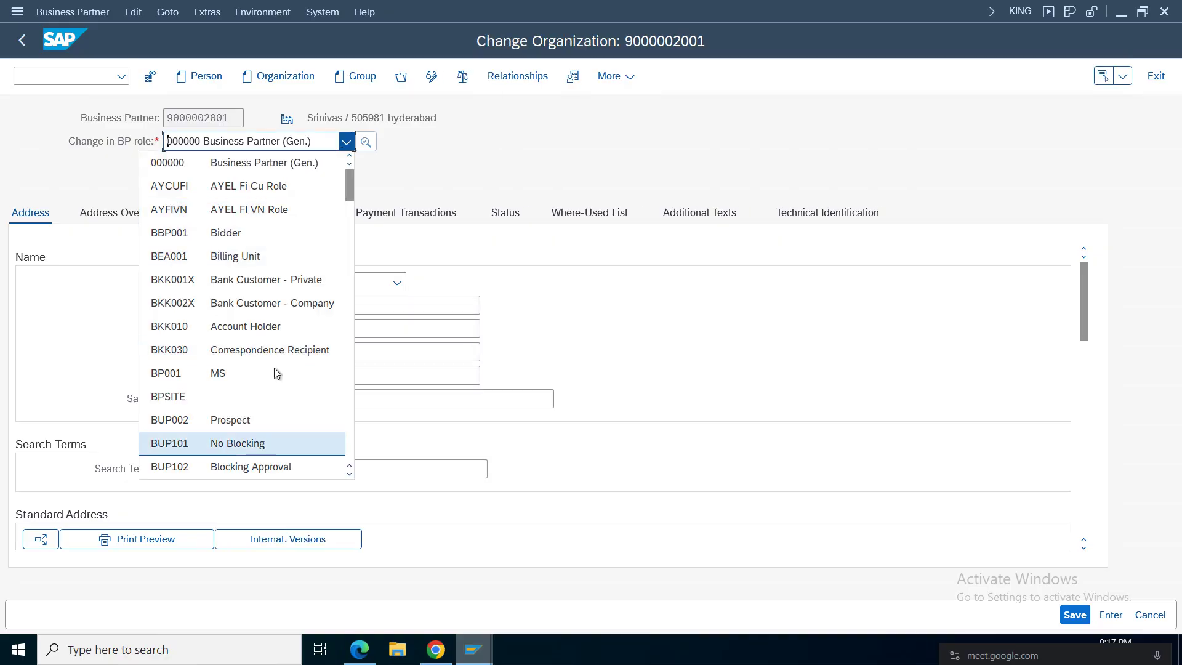
drag(344, 200, 348, 252)
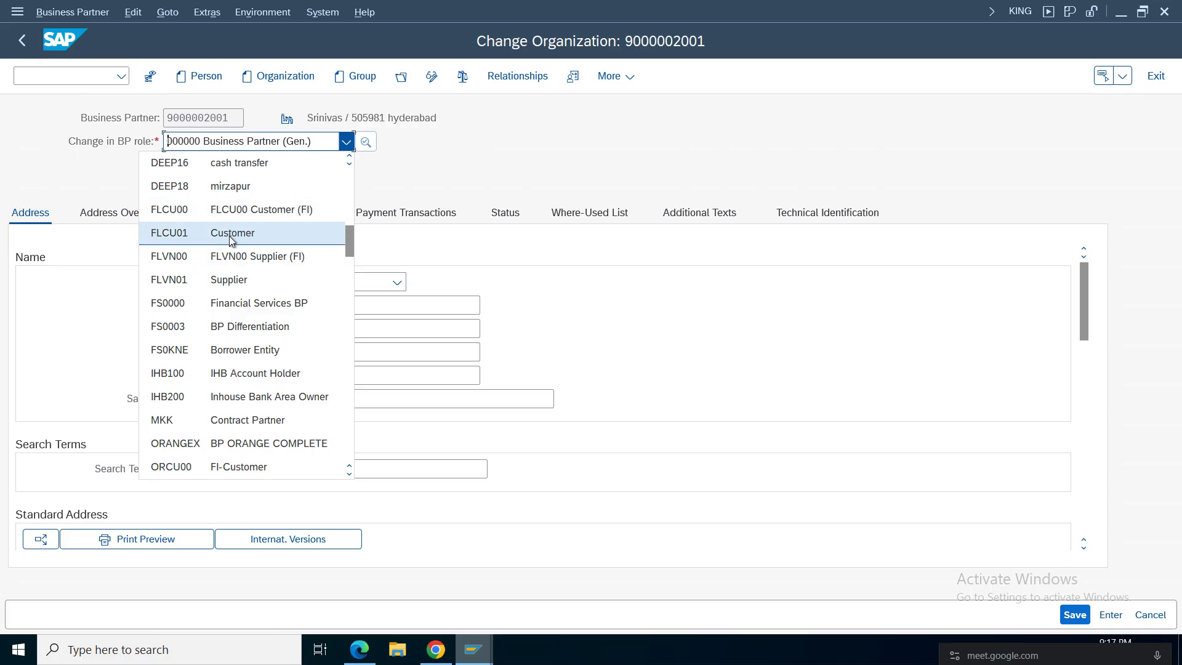
click(263, 211)
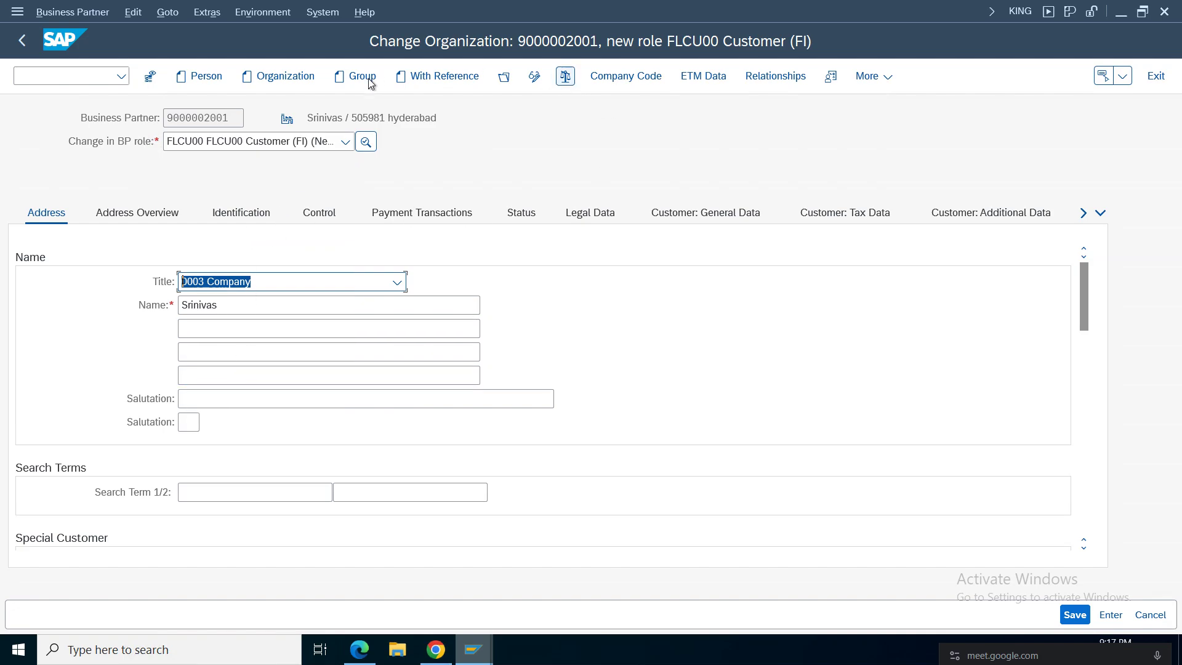
Step: Open the customer's company code data and assign company code AM01
click(605, 78)
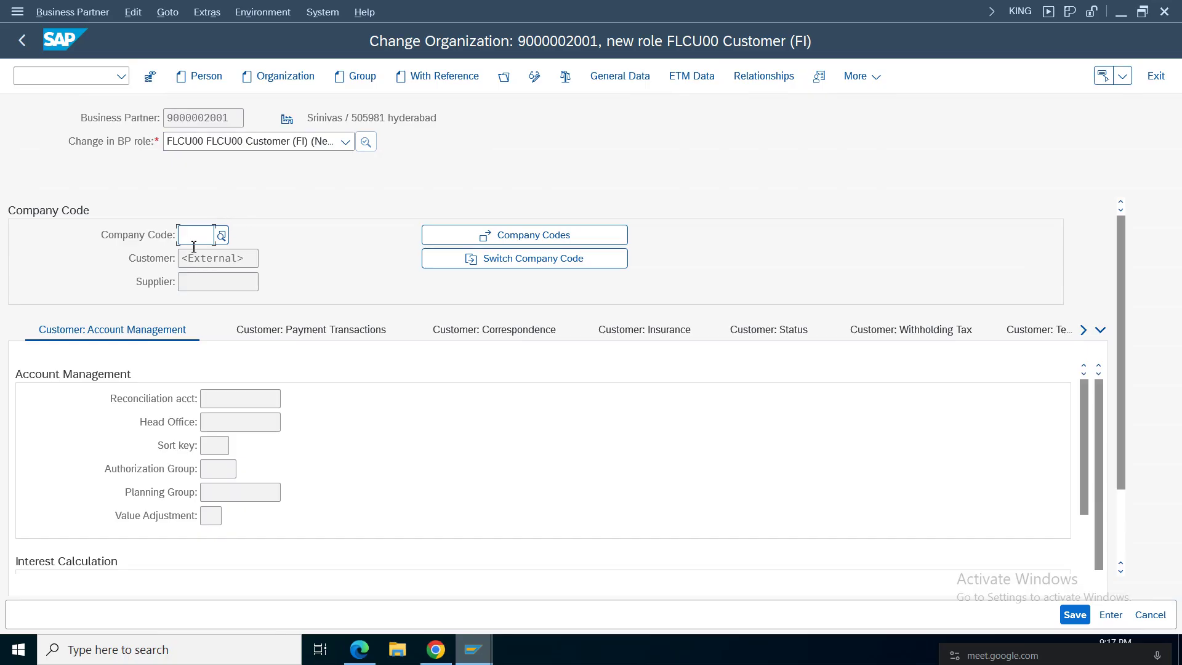
text(am)
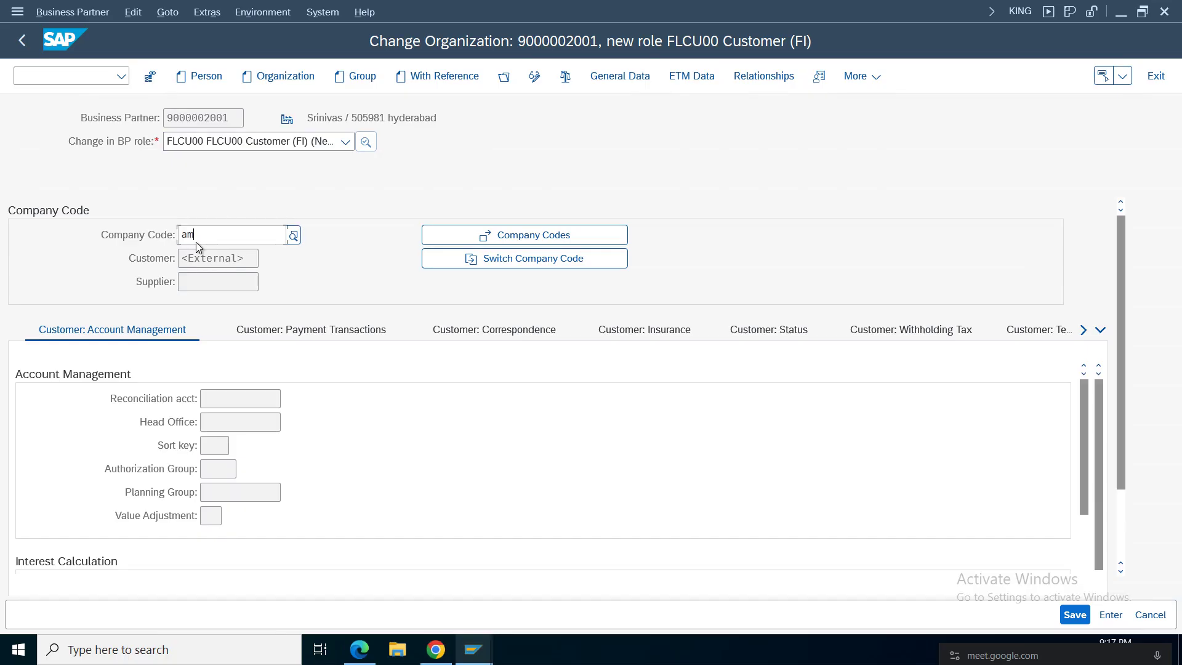
text(01)
key(Return)
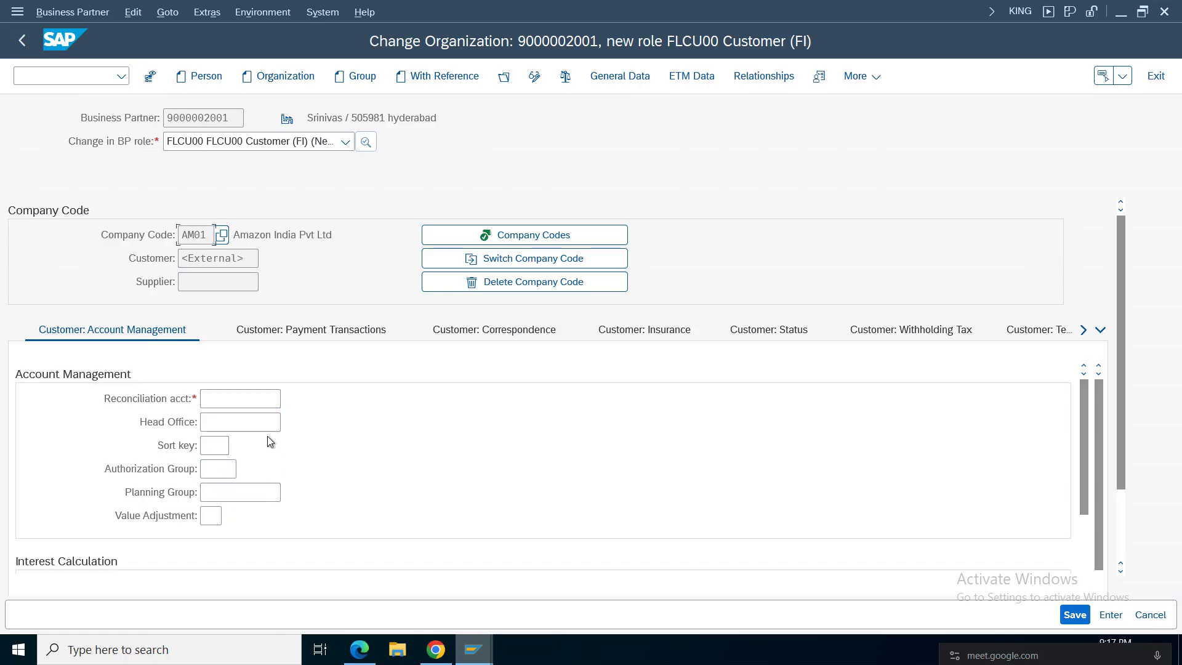
click(251, 399)
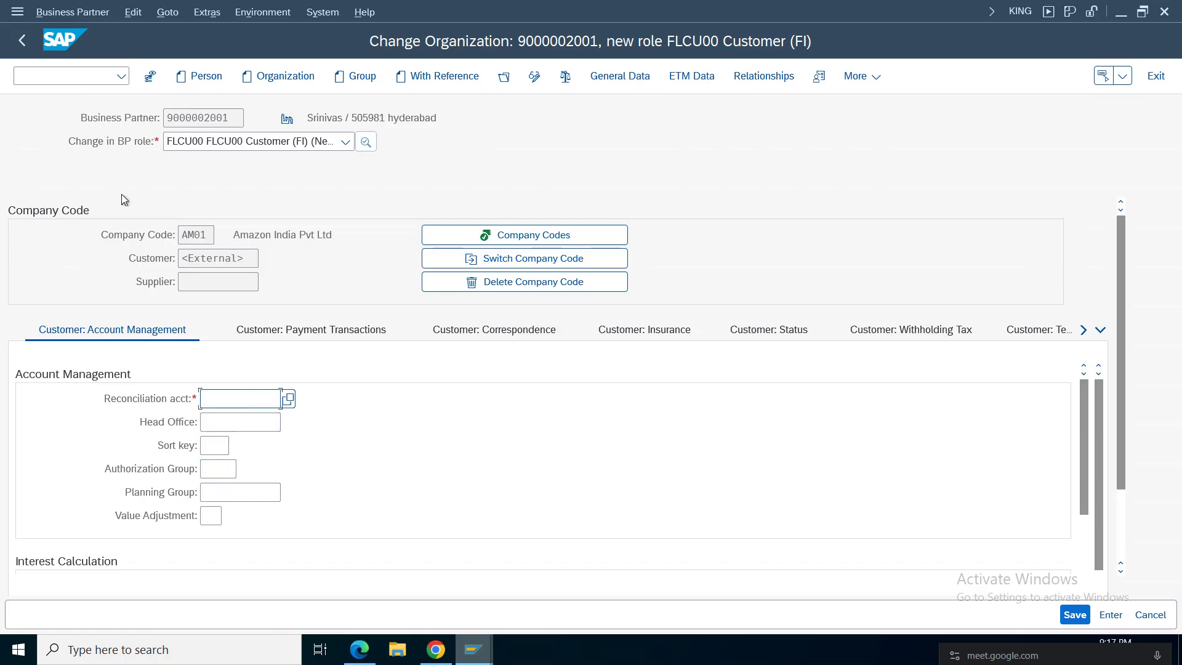
Step: Open a new session and start central G/L account maintenance under Financial Accounting, General Ledger, Master Records
click(17, 12)
click(55, 175)
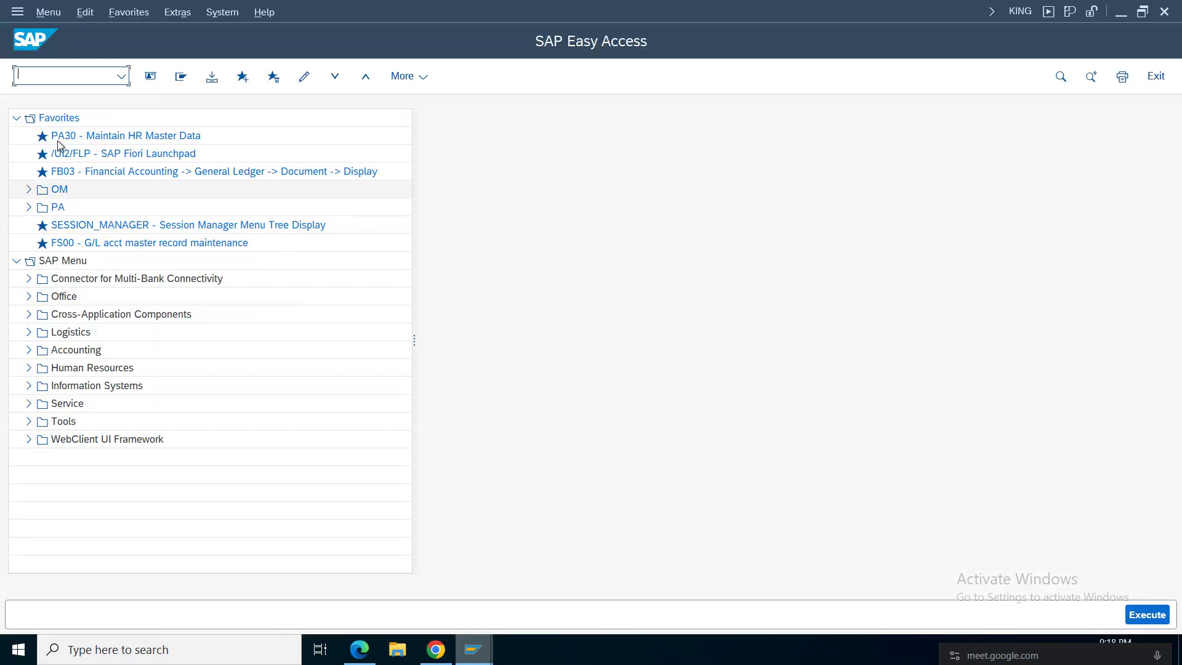
click(28, 350)
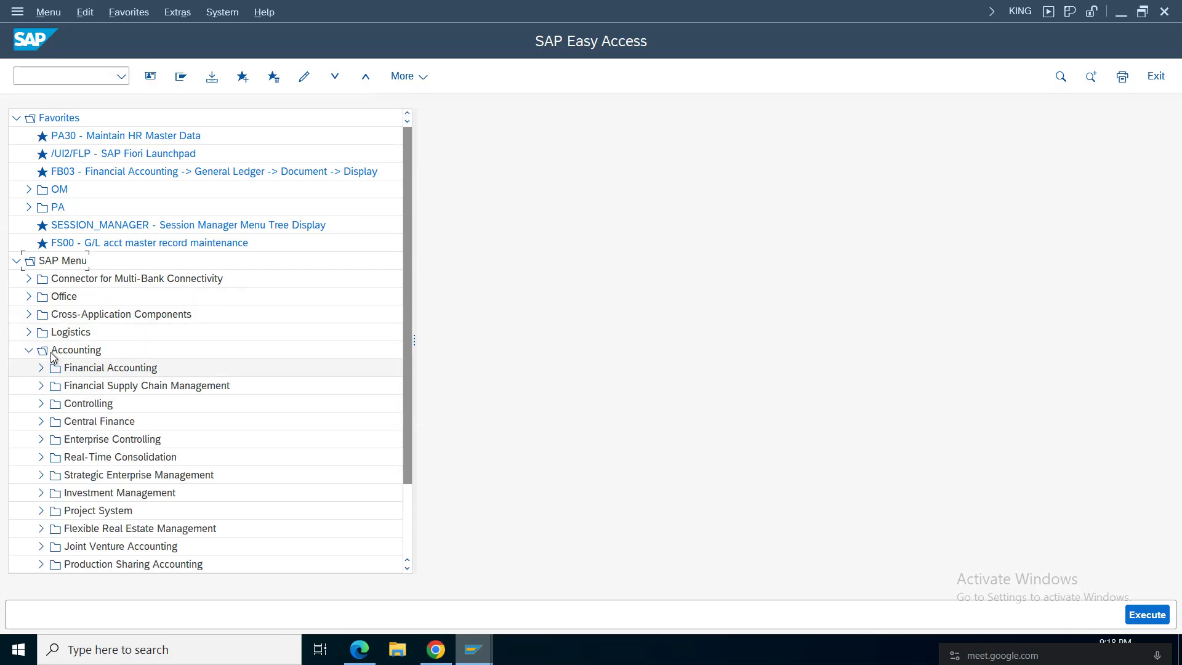
click(41, 367)
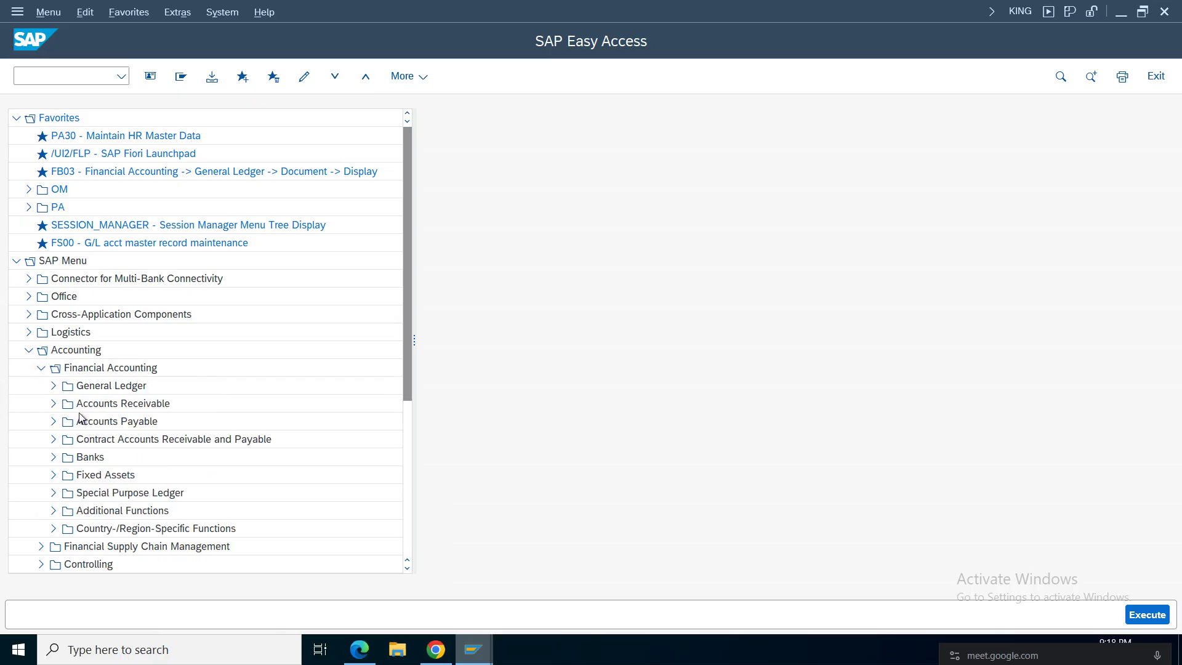
click(52, 386)
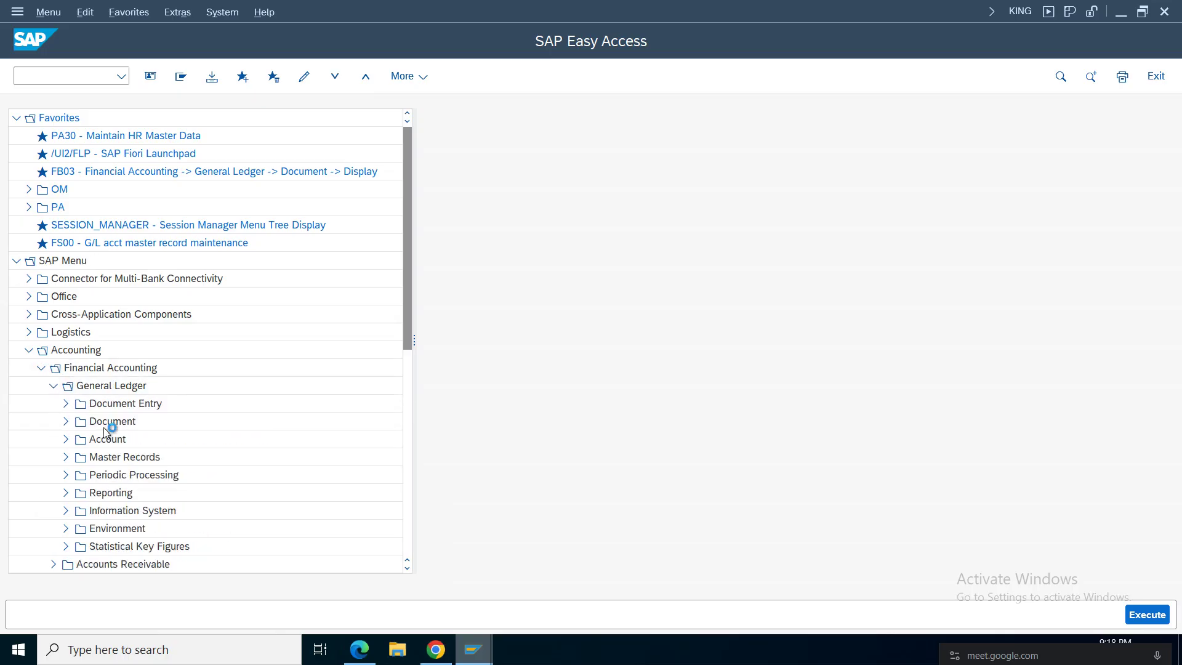
click(66, 405)
click(66, 313)
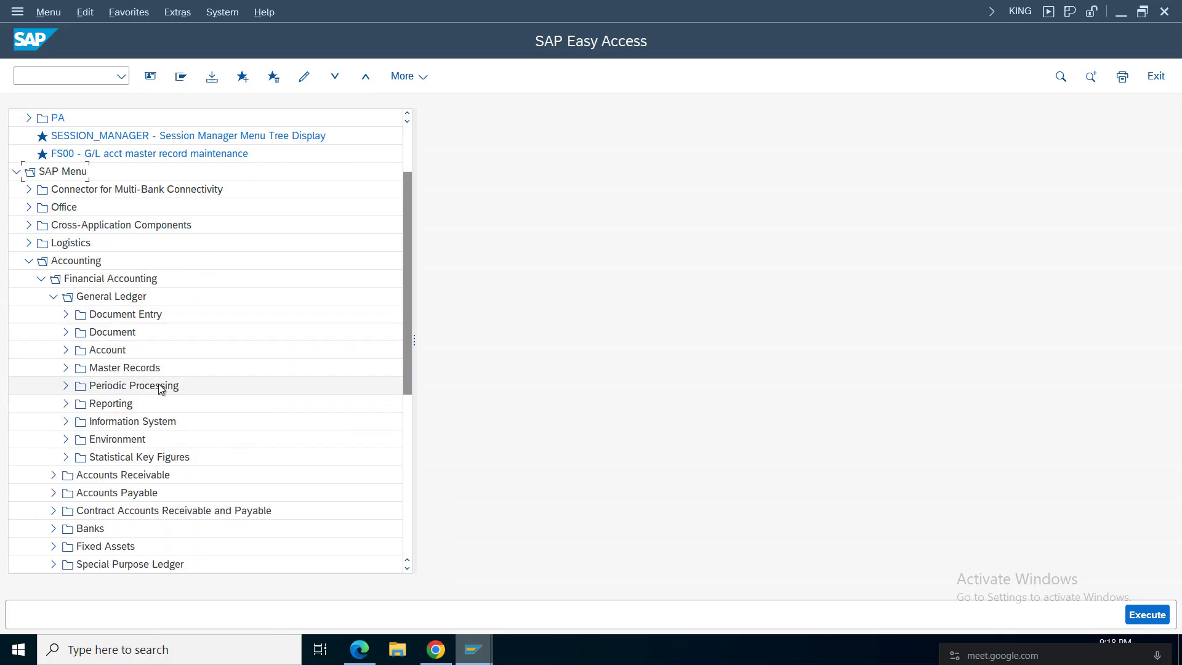
click(102, 368)
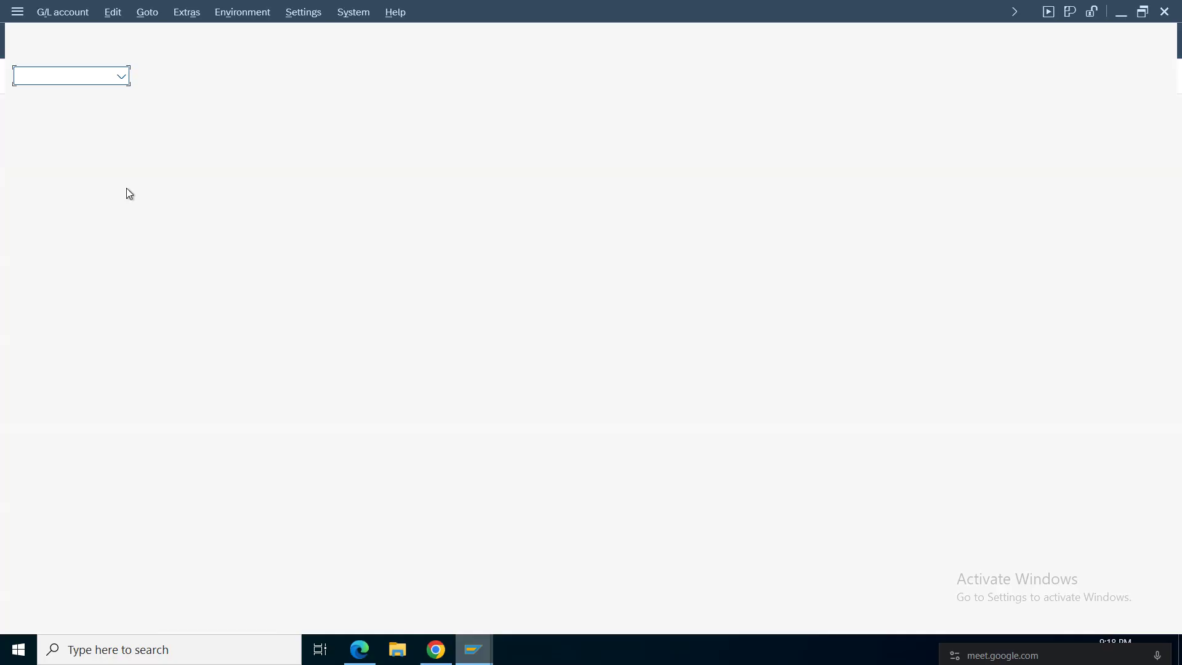
click(39, 78)
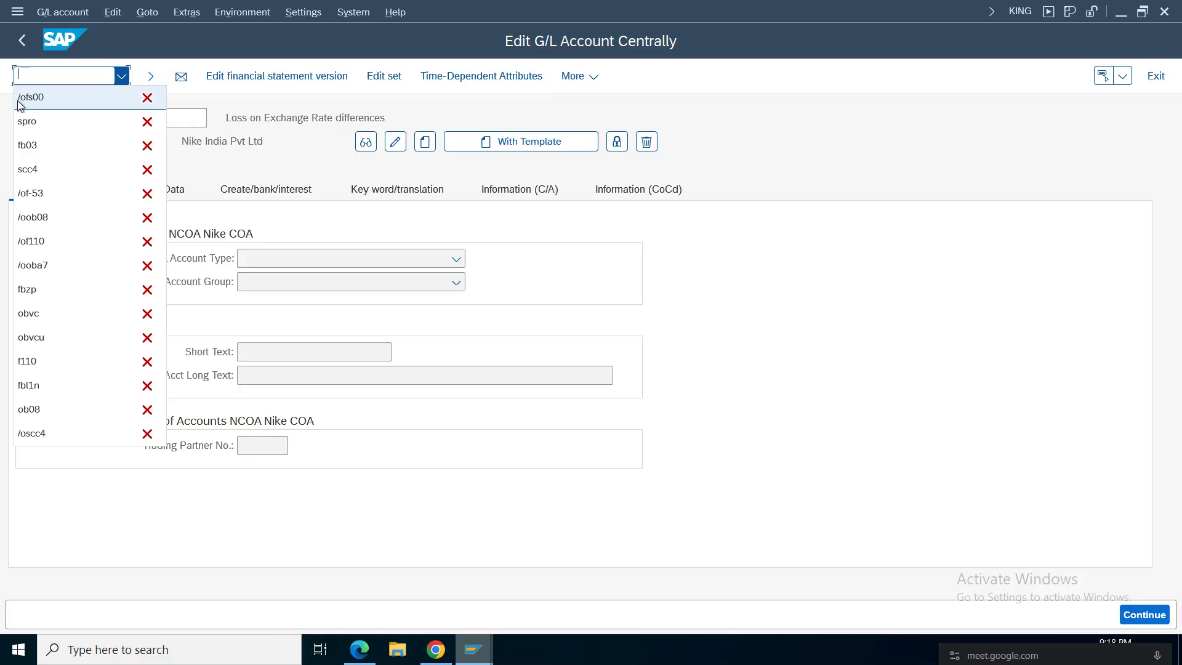
click(472, 109)
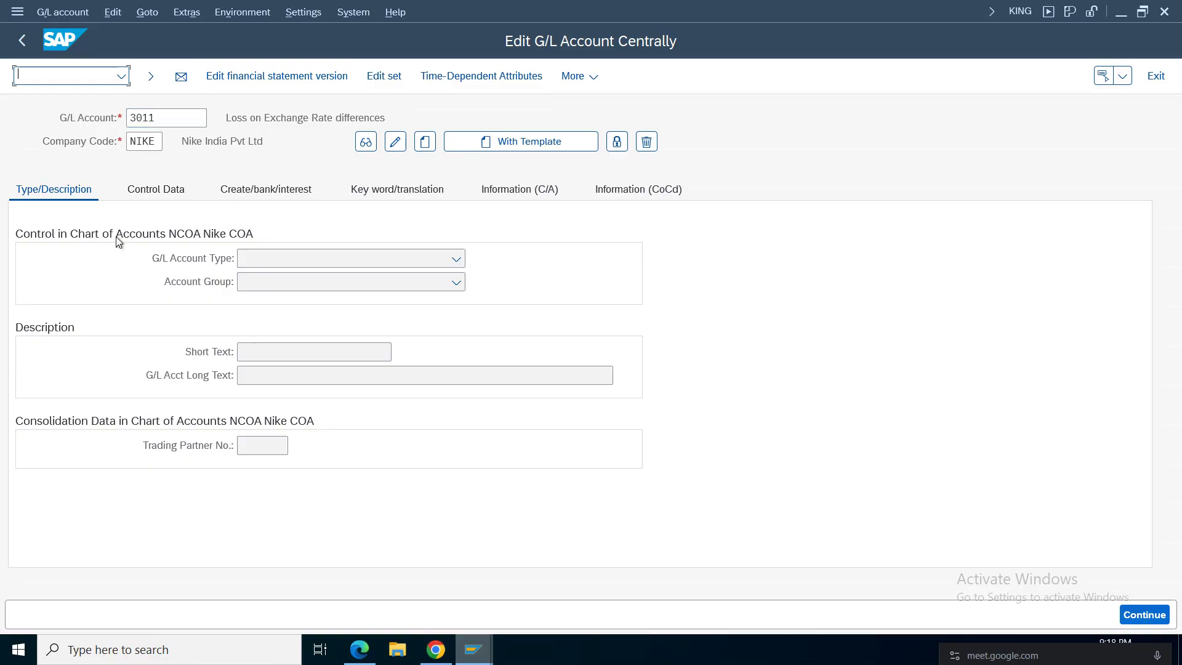
Step: Set the hierarchy display to show accounts in a navigation tree and restart transaction FS00 in a new session
click(302, 14)
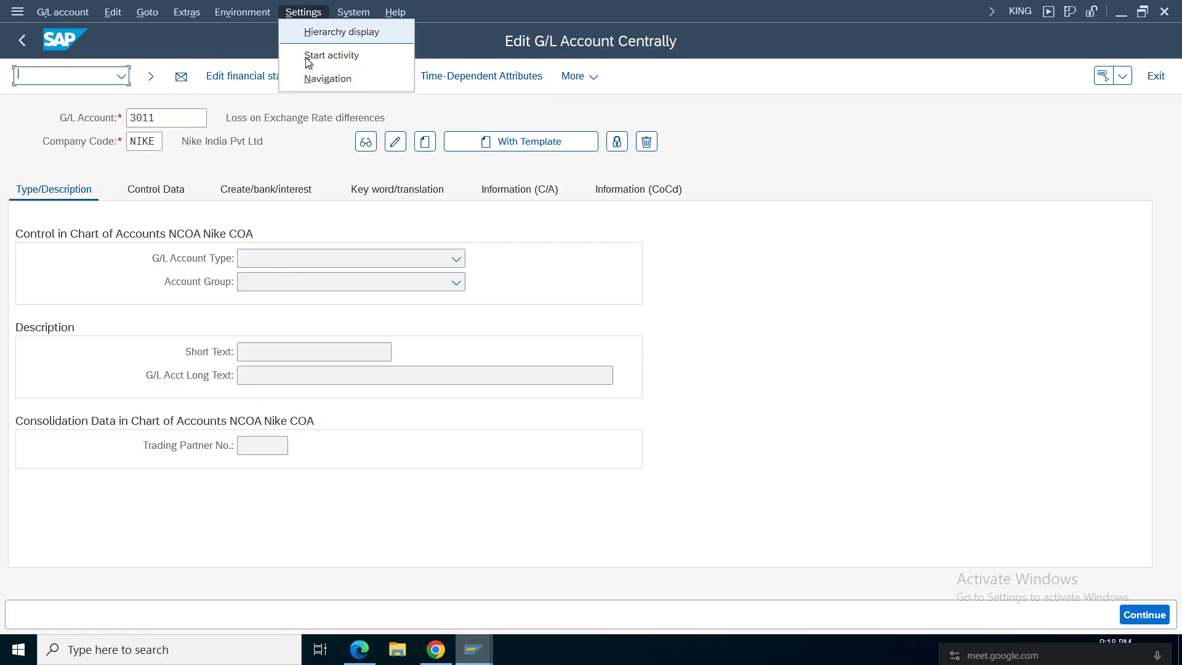
click(341, 34)
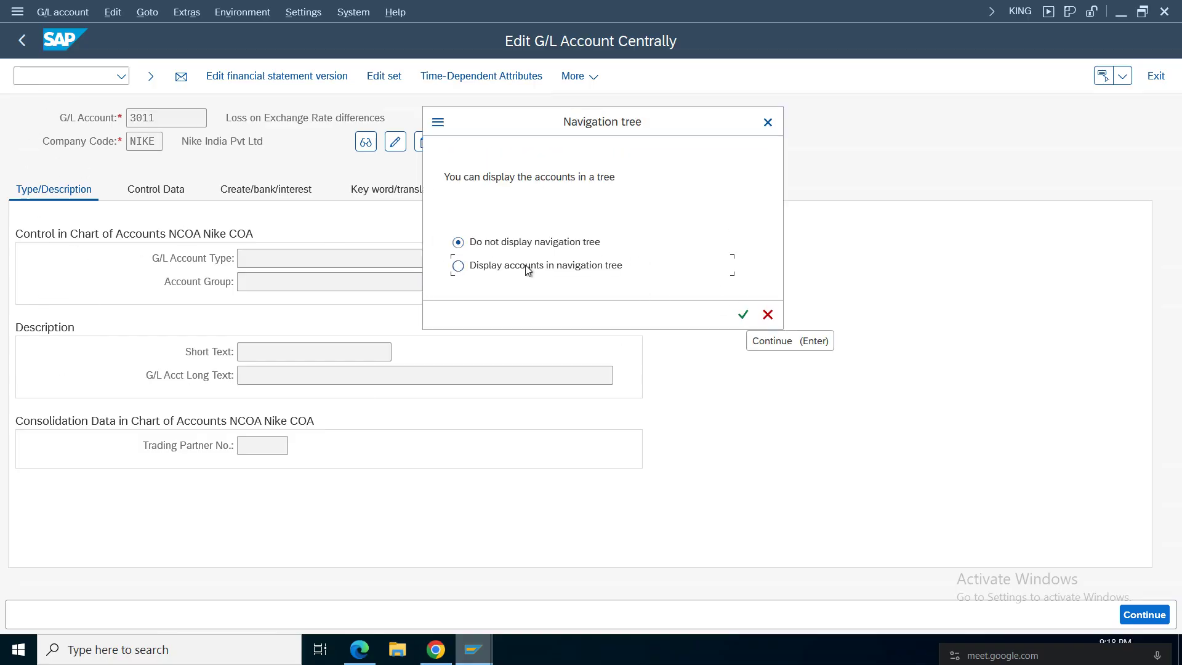
click(742, 318)
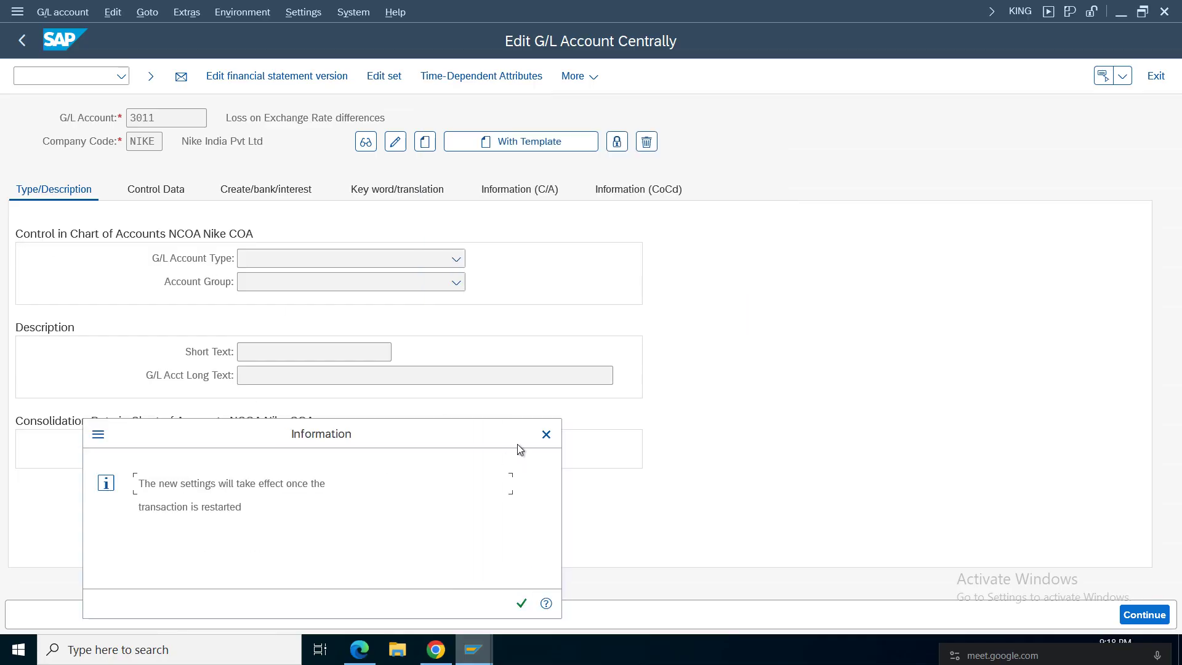
click(521, 608)
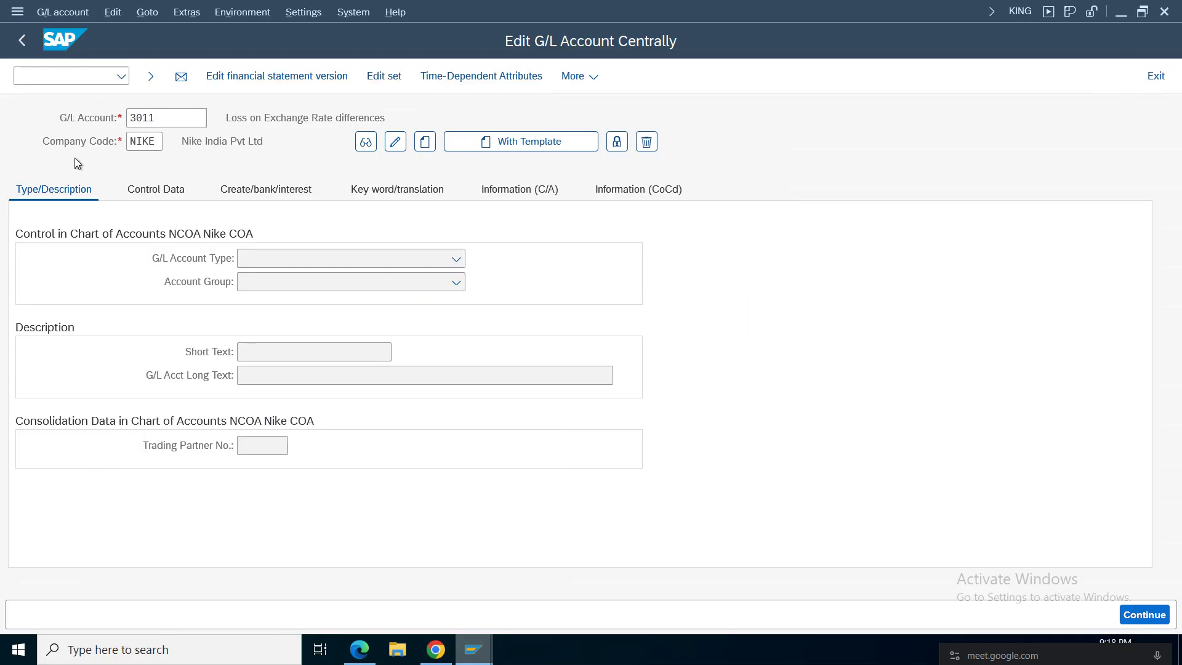
click(121, 76)
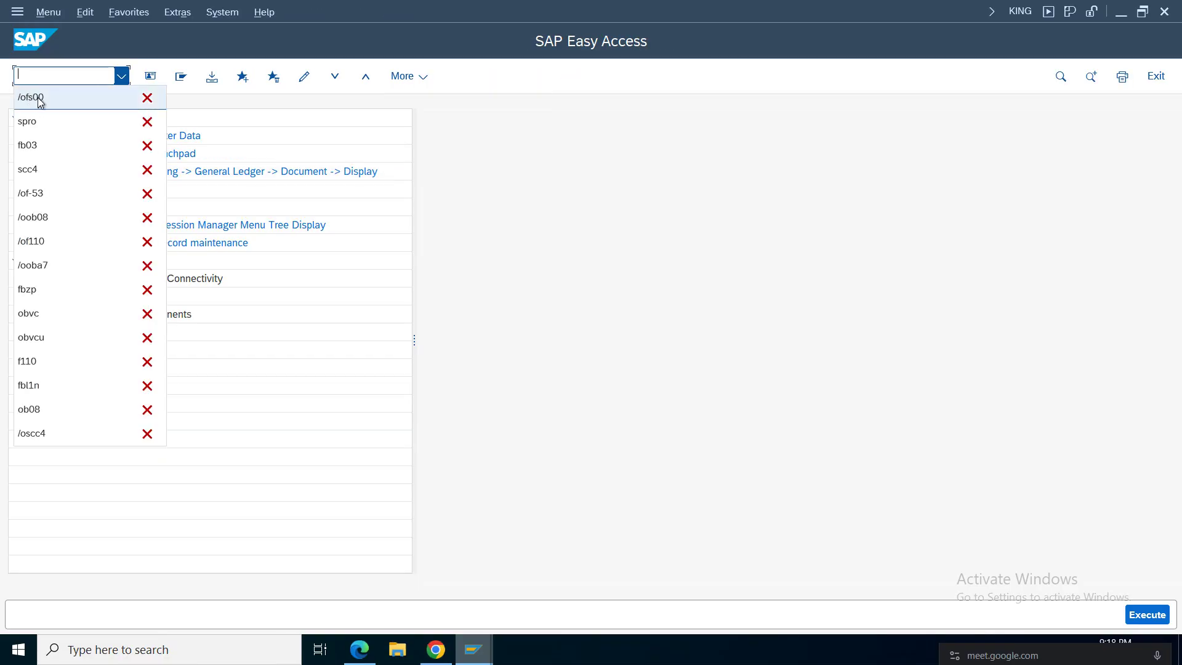
click(47, 73)
text(/ofs00)
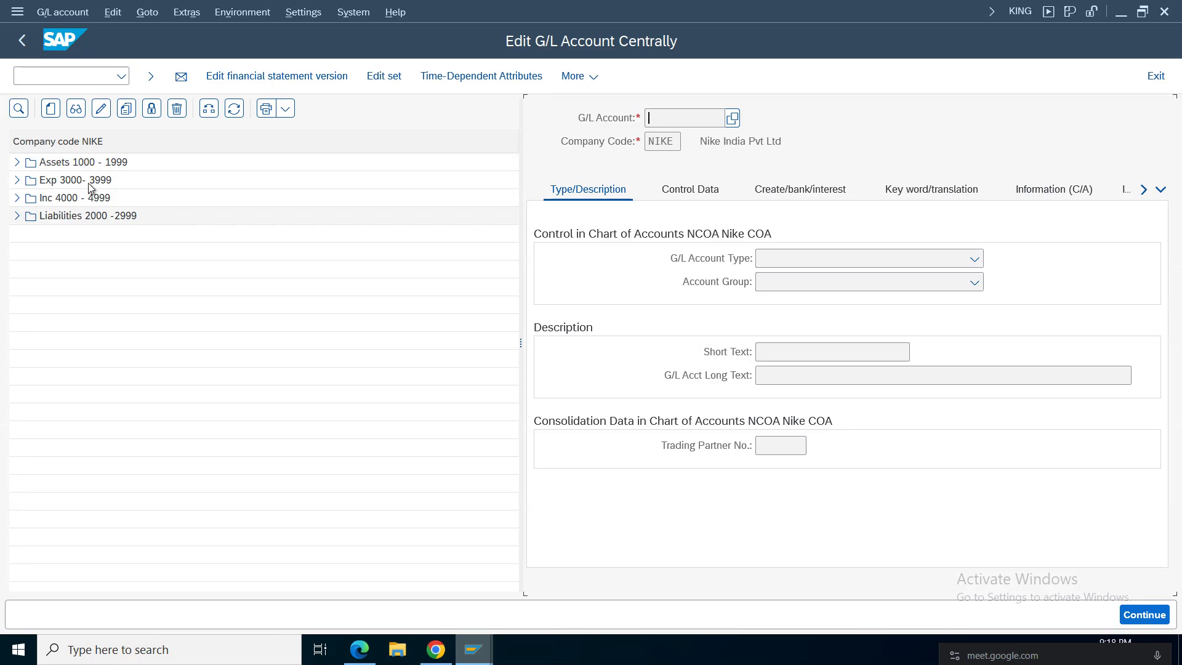
Step: Change the navigation tree's company code to AM01 and expand the Assets 1000 - 1999 account group
click(209, 109)
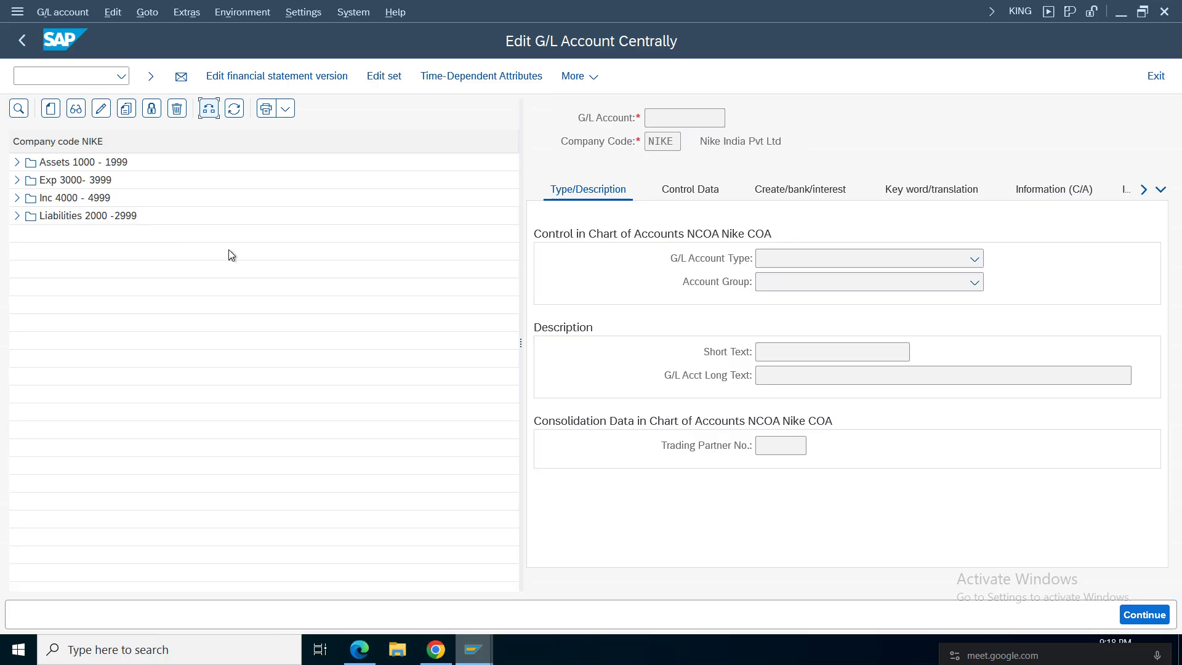
click(209, 109)
text(am01)
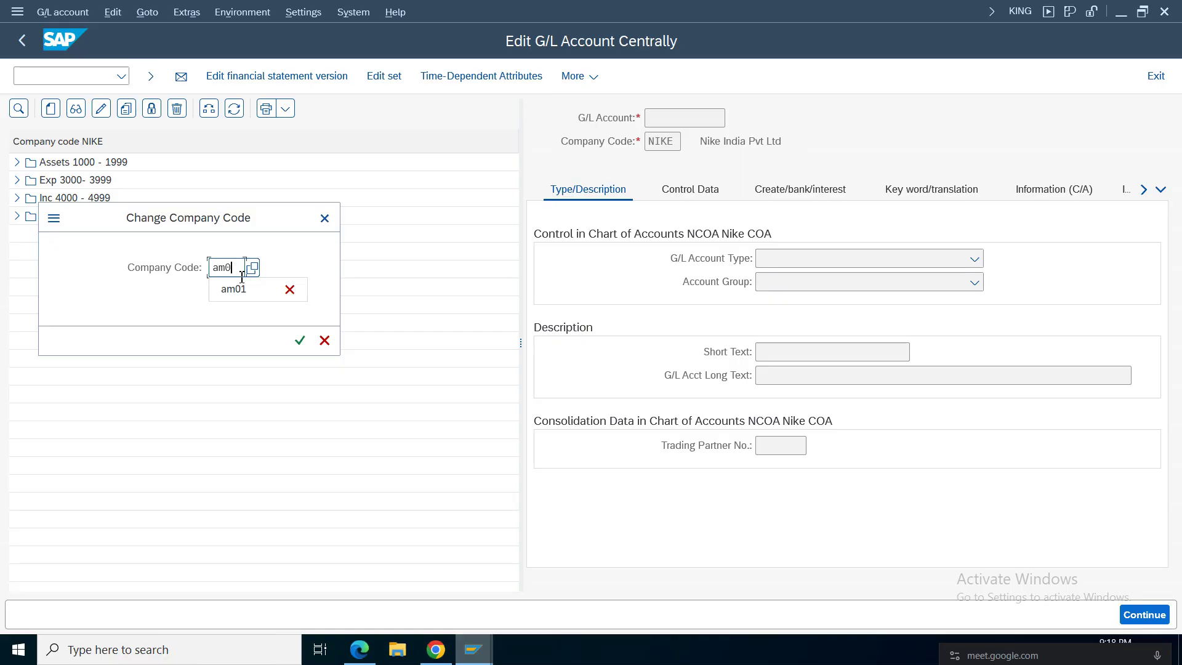
key(Return)
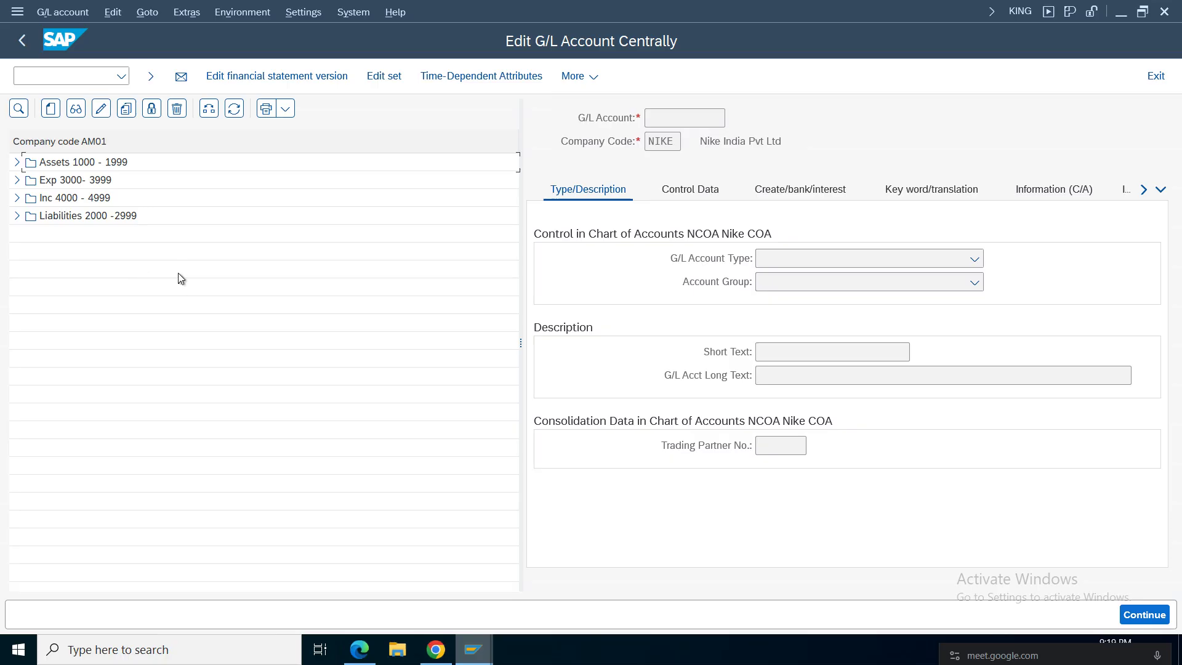
click(17, 216)
click(155, 252)
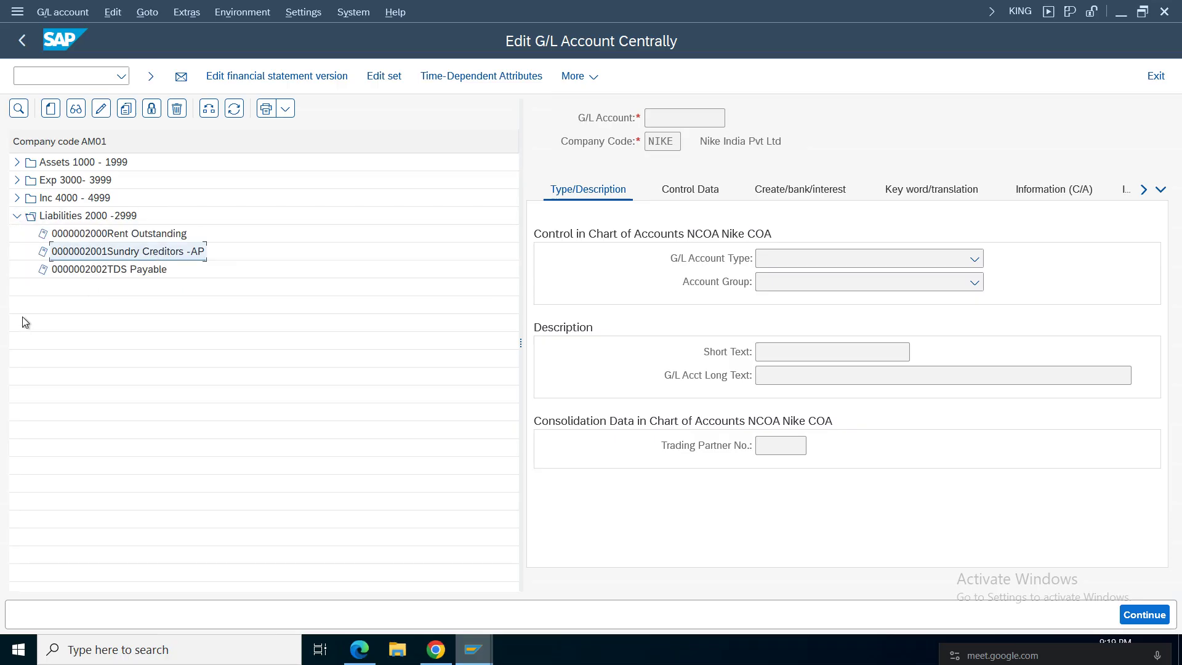
click(17, 216)
click(35, 167)
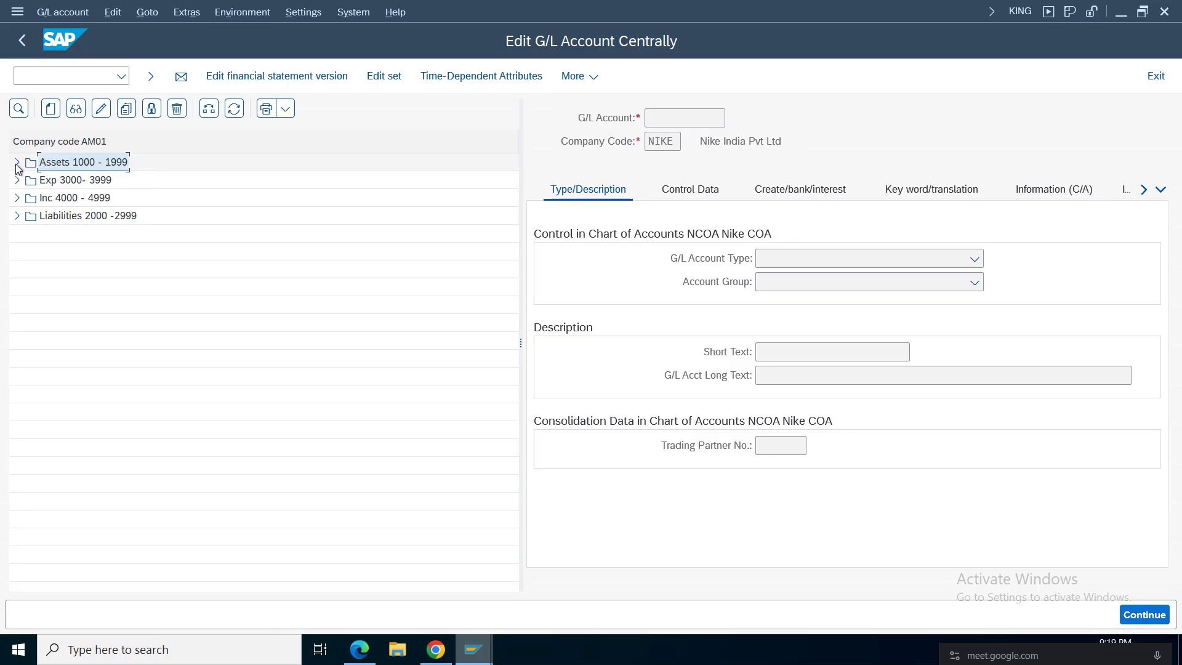
click(17, 163)
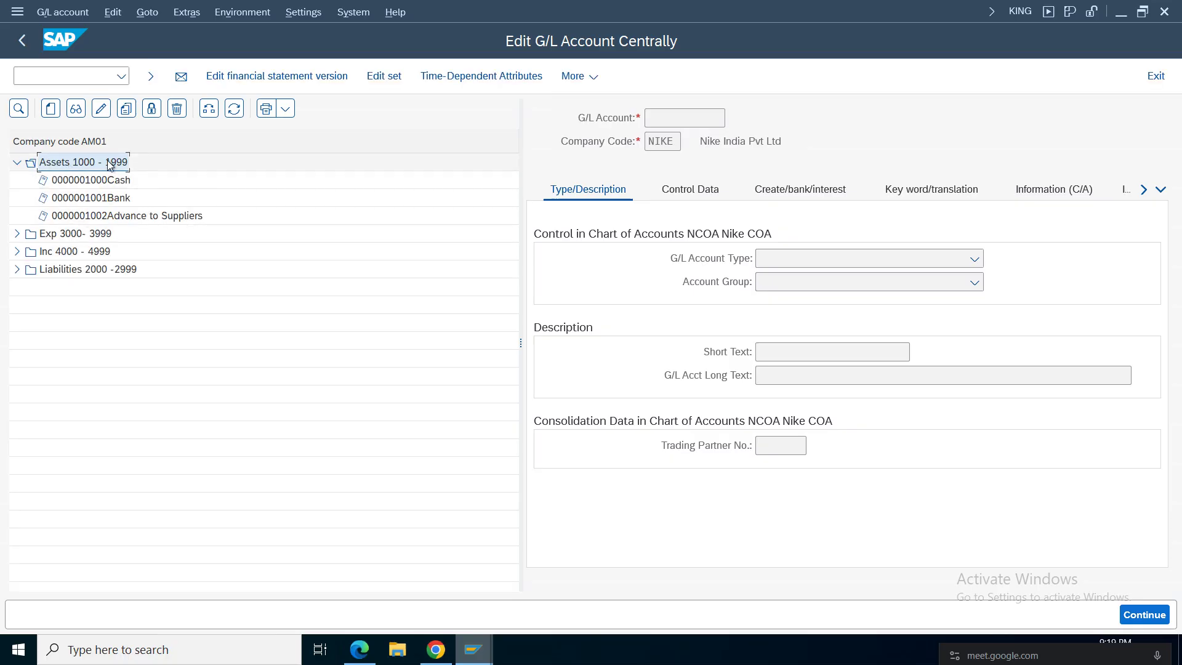
Step: Start creating G/L account 1003 in company code AM01 and narrow the navigation tree beside the account form
click(50, 108)
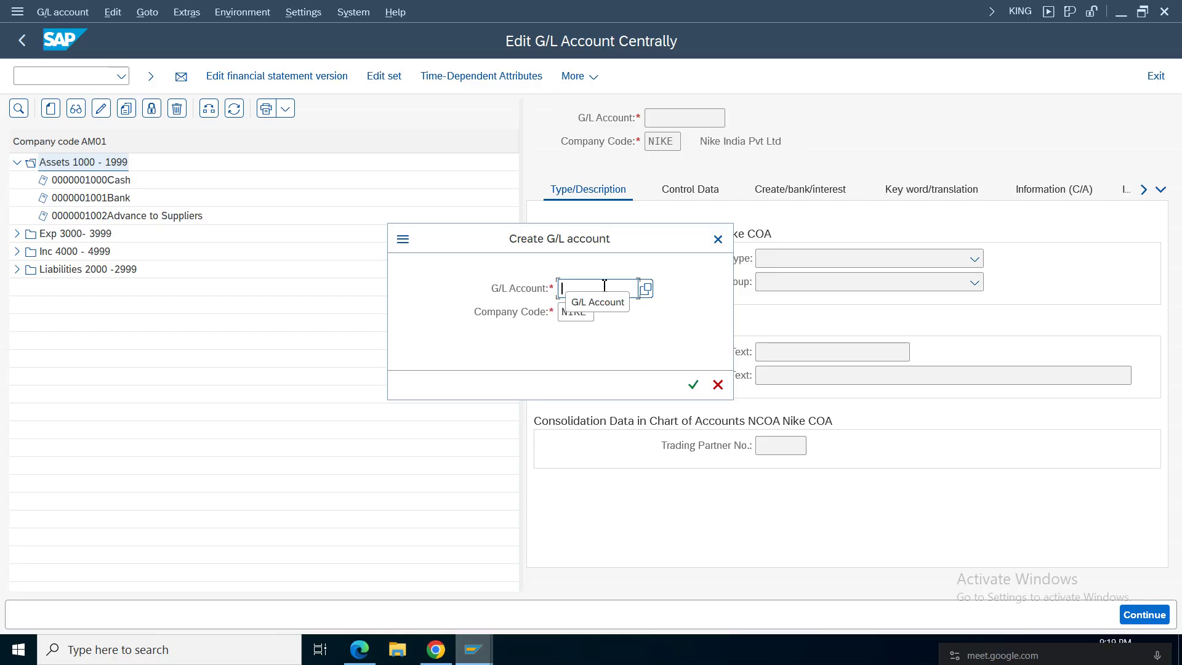
text(1003)
key(Return)
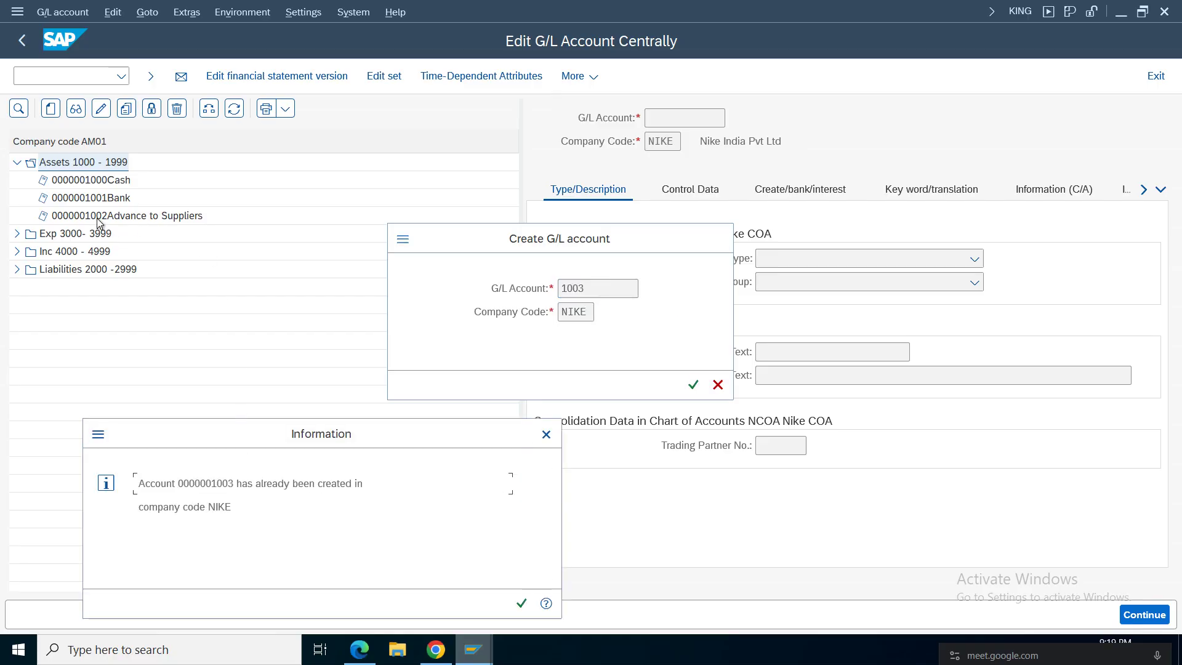
click(546, 434)
key(Tab)
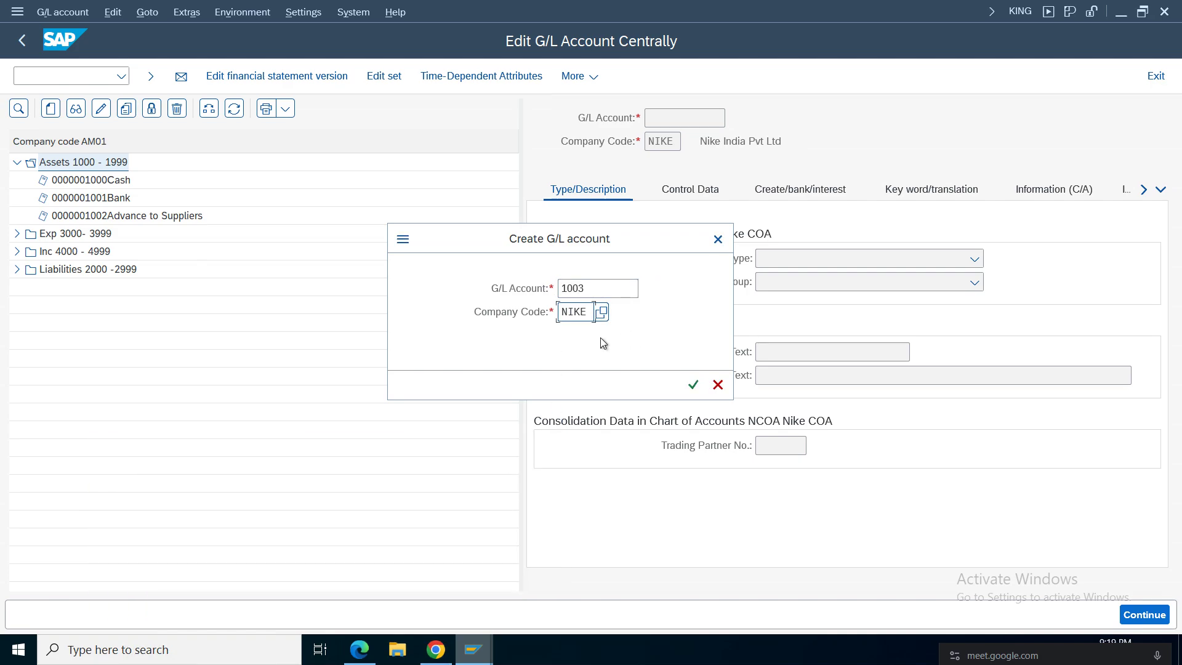
text(am01)
key(Return)
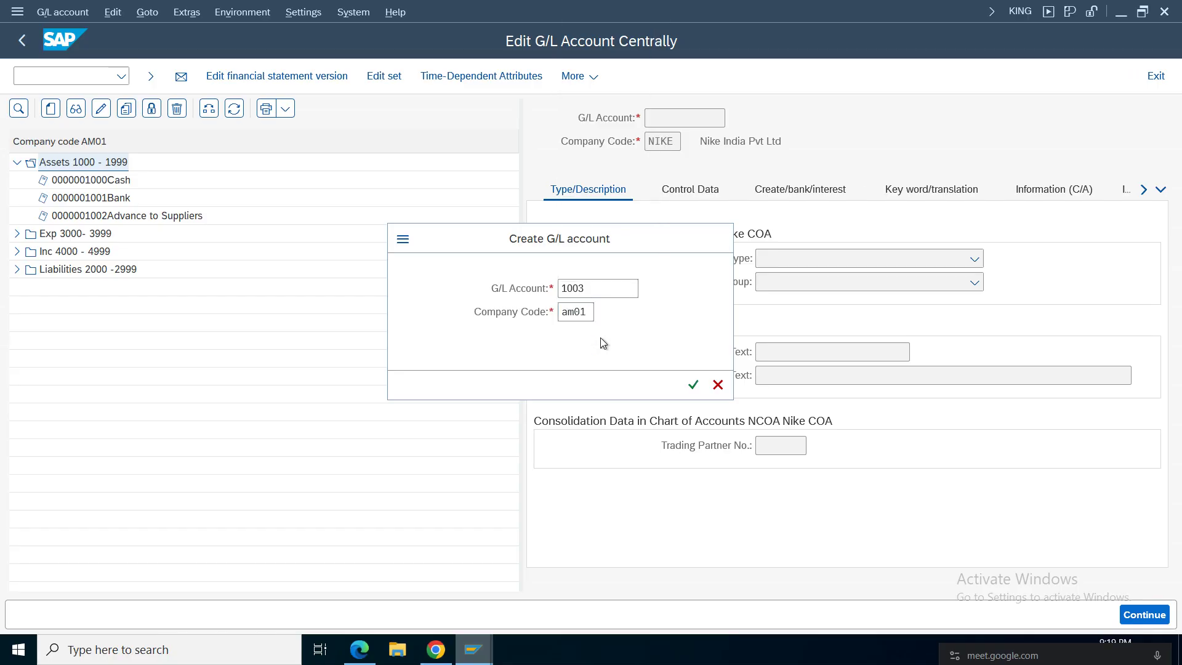
drag(524, 343, 297, 348)
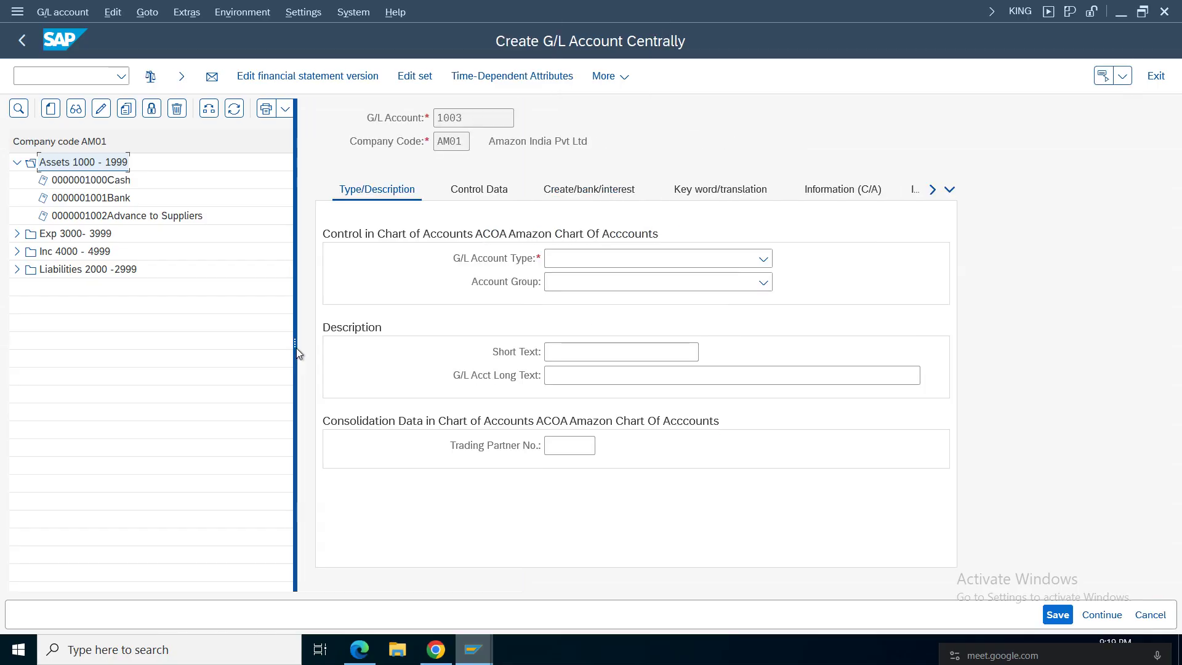
Step: Classify G/L account 1003 as a Balance Sheet Account in account group ASSE Assets 1000 - 1999
click(696, 259)
click(604, 372)
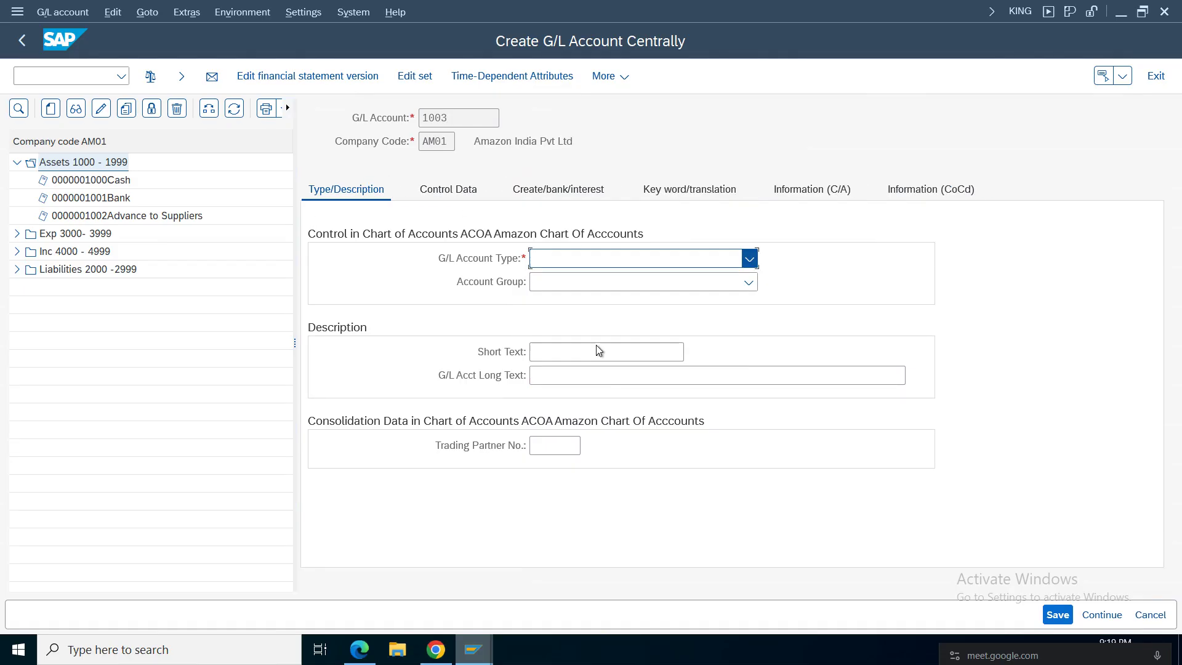
click(600, 289)
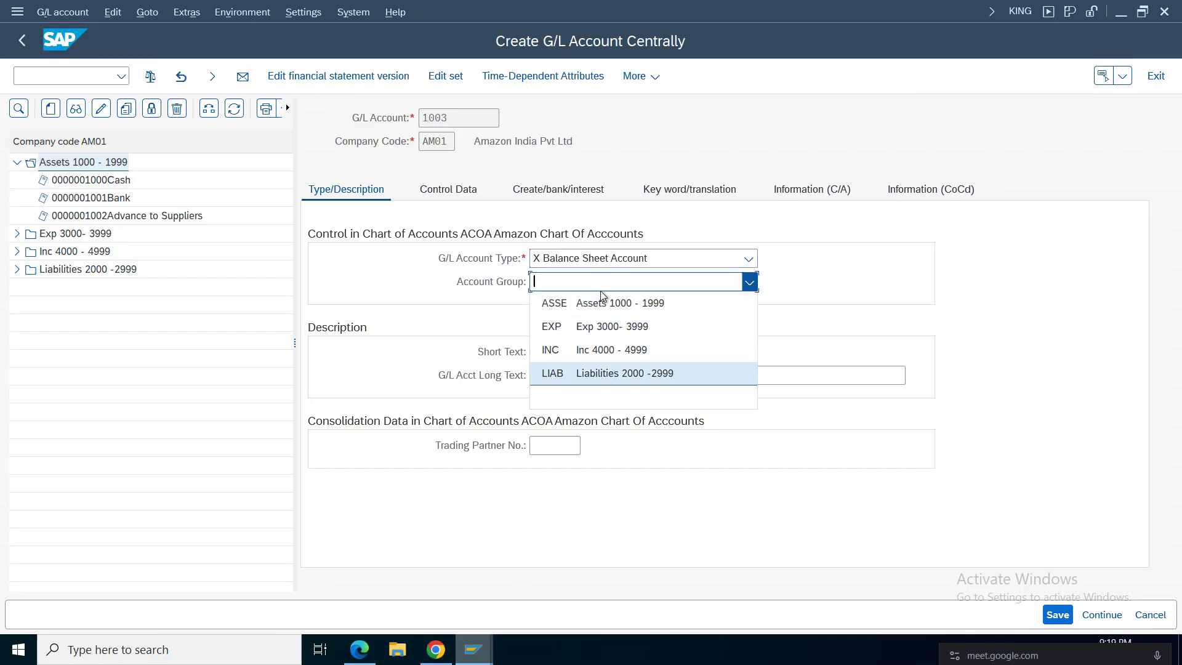
click(600, 304)
Step: Try assigning account group INC Inc 4000 - 4999 to account 1003 and restore group ASSE Assets 1000 - 1999
click(625, 287)
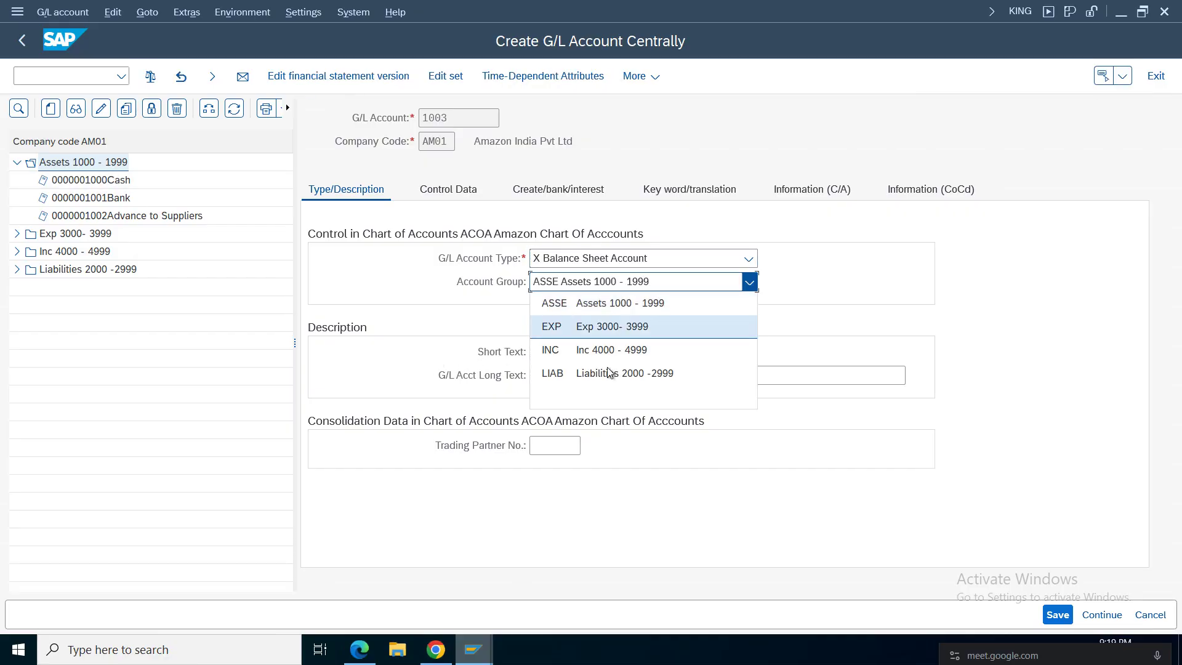
click(605, 354)
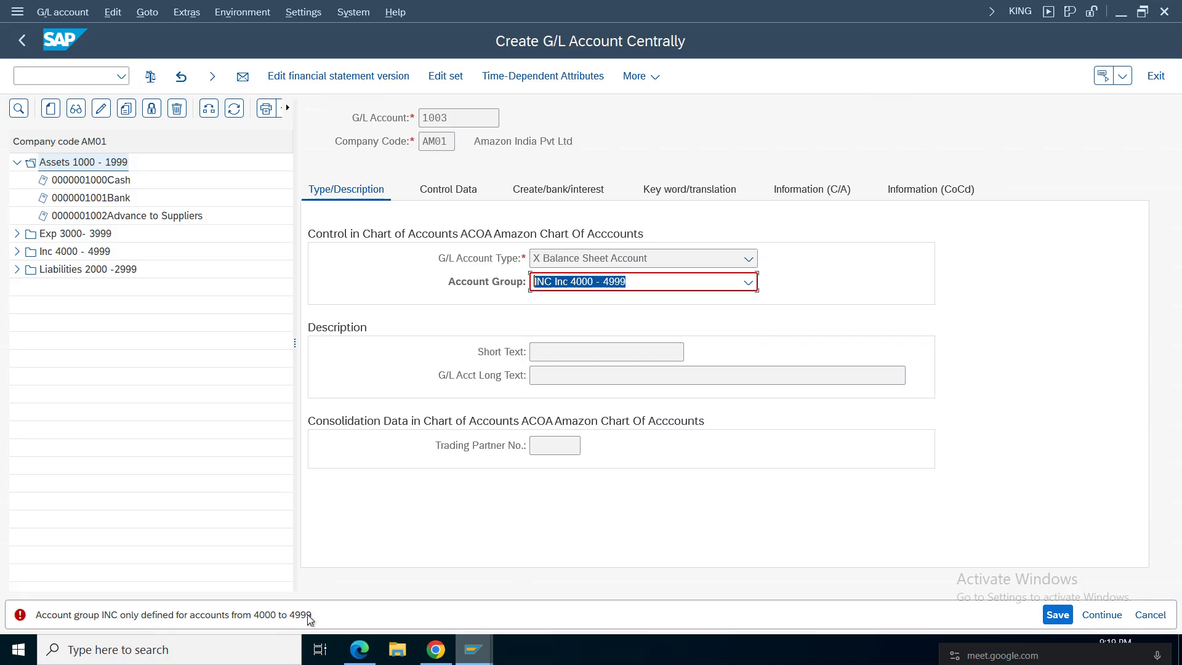
click(448, 119)
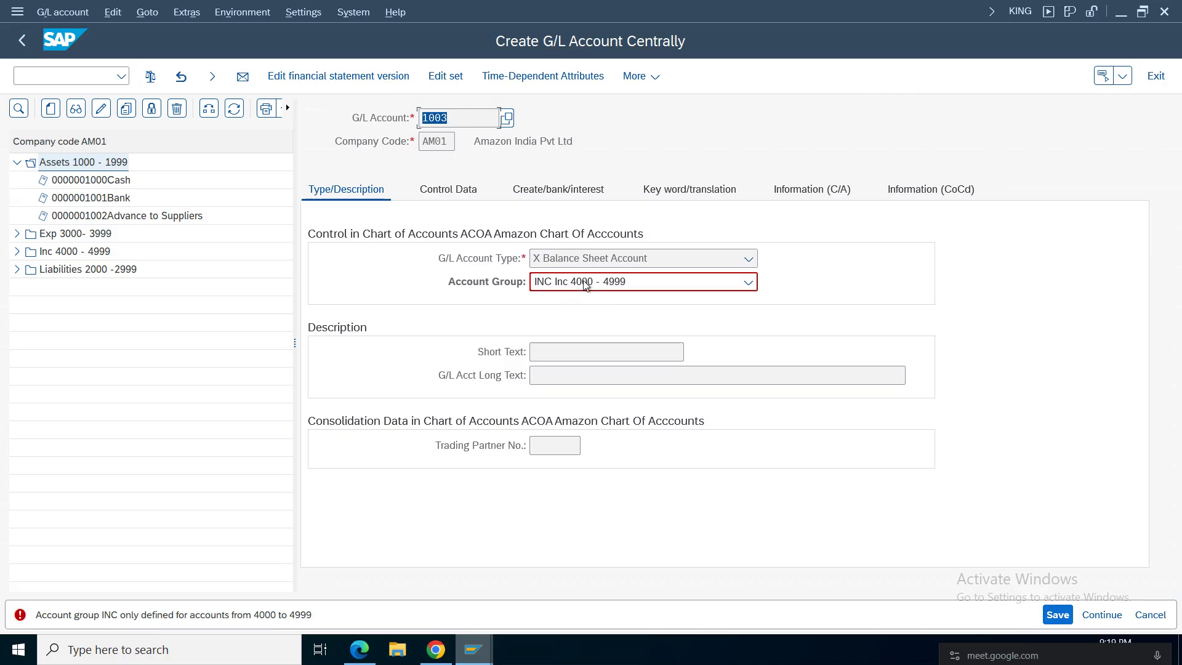
click(697, 282)
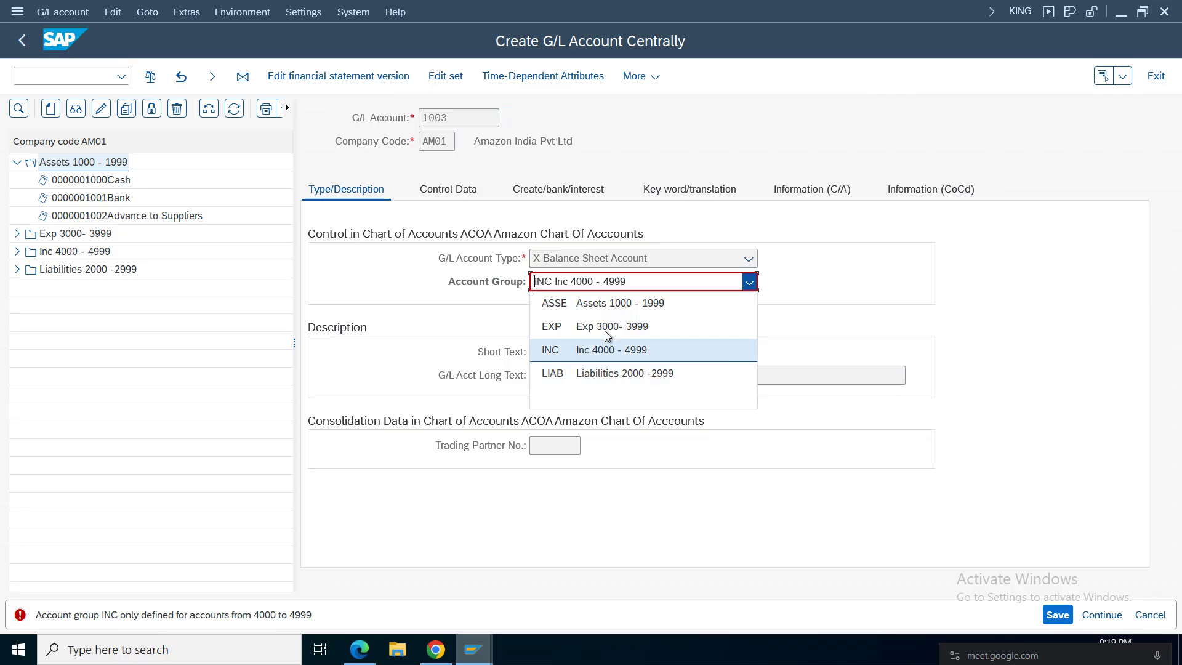
click(612, 303)
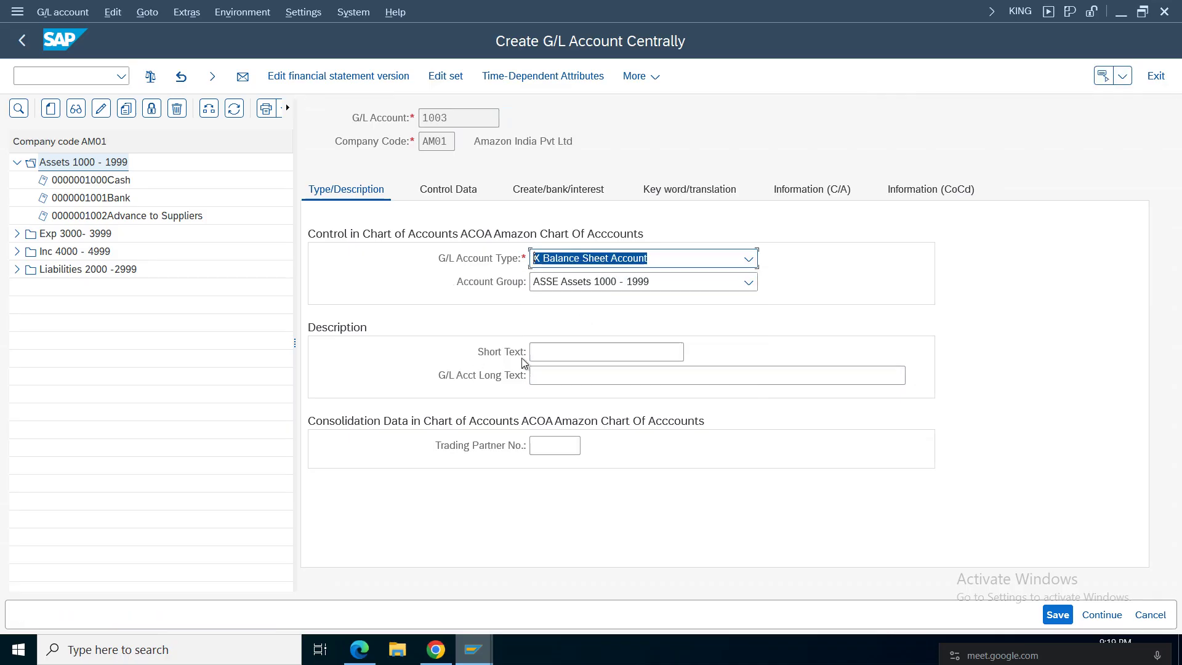
Step: Describe the account with short text "Sundry debtors AR" and long text "Sundry Debtors AR"
click(585, 355)
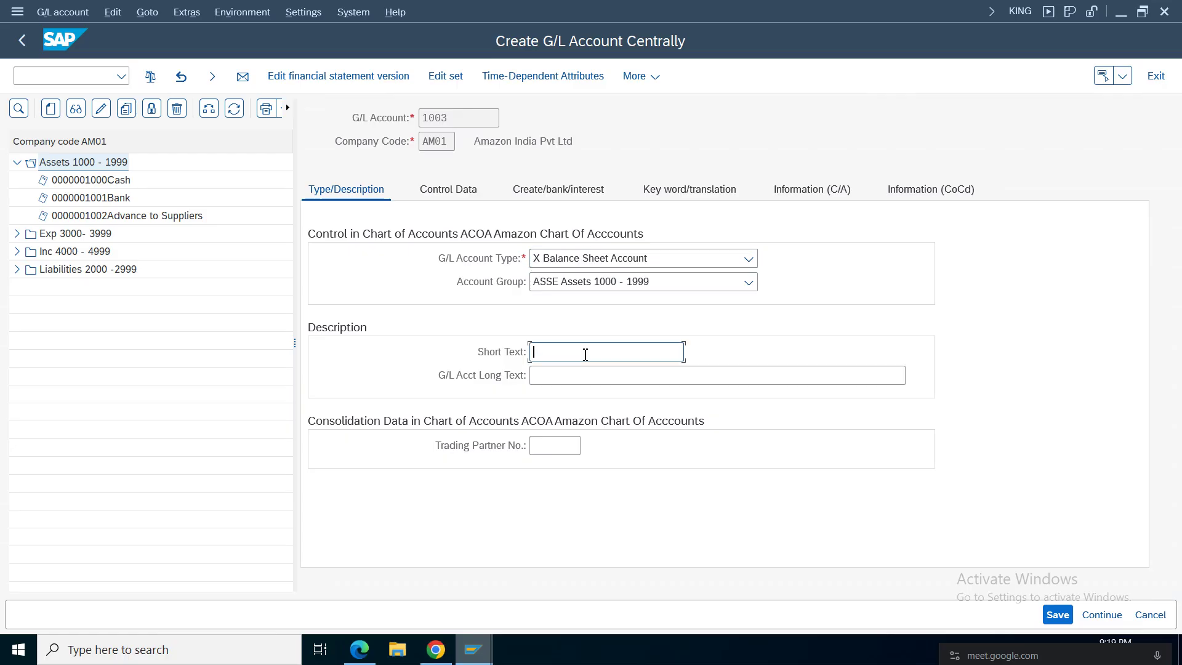
text(S)
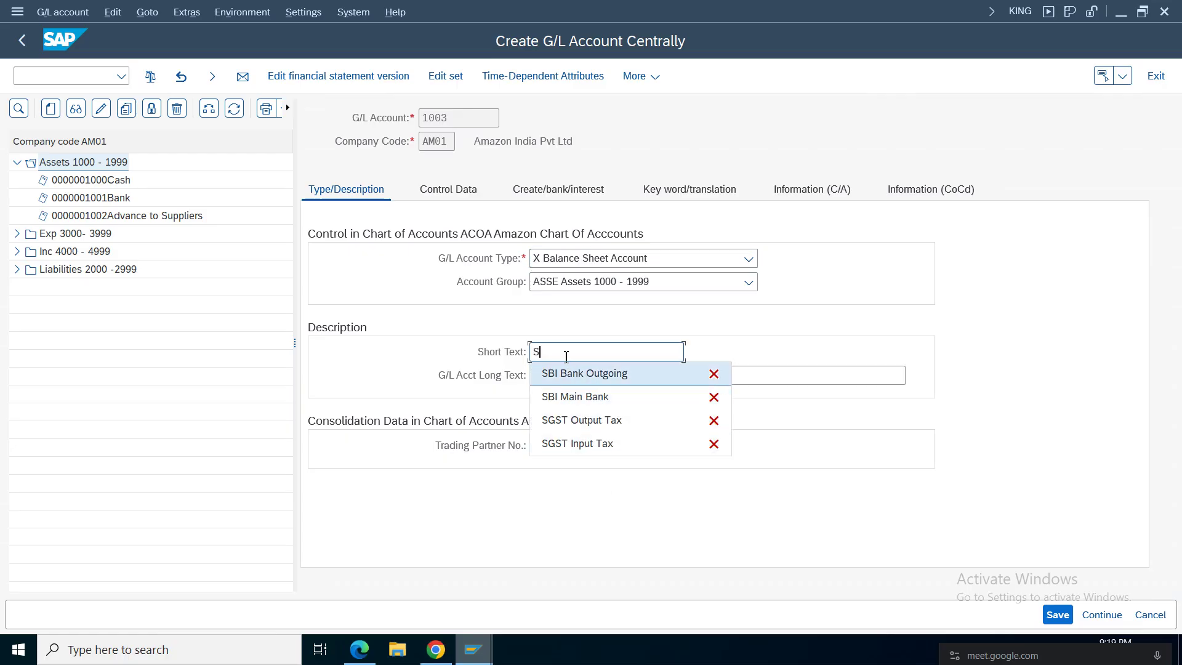
text(undry debt)
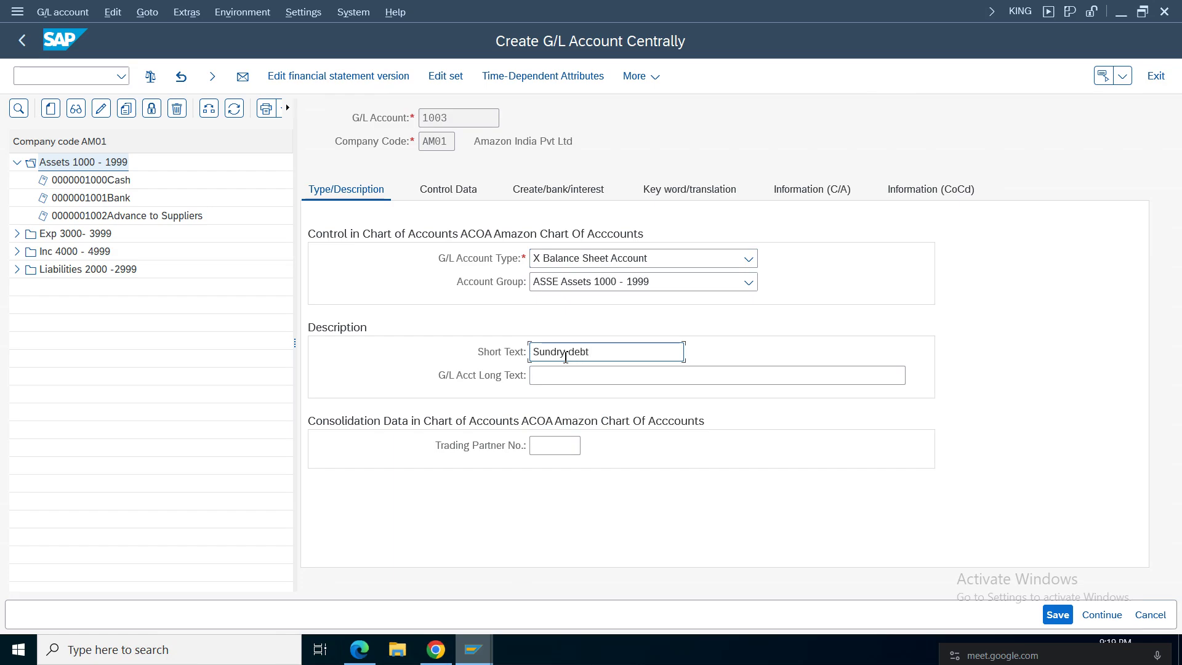
text(ors AR)
click(570, 379)
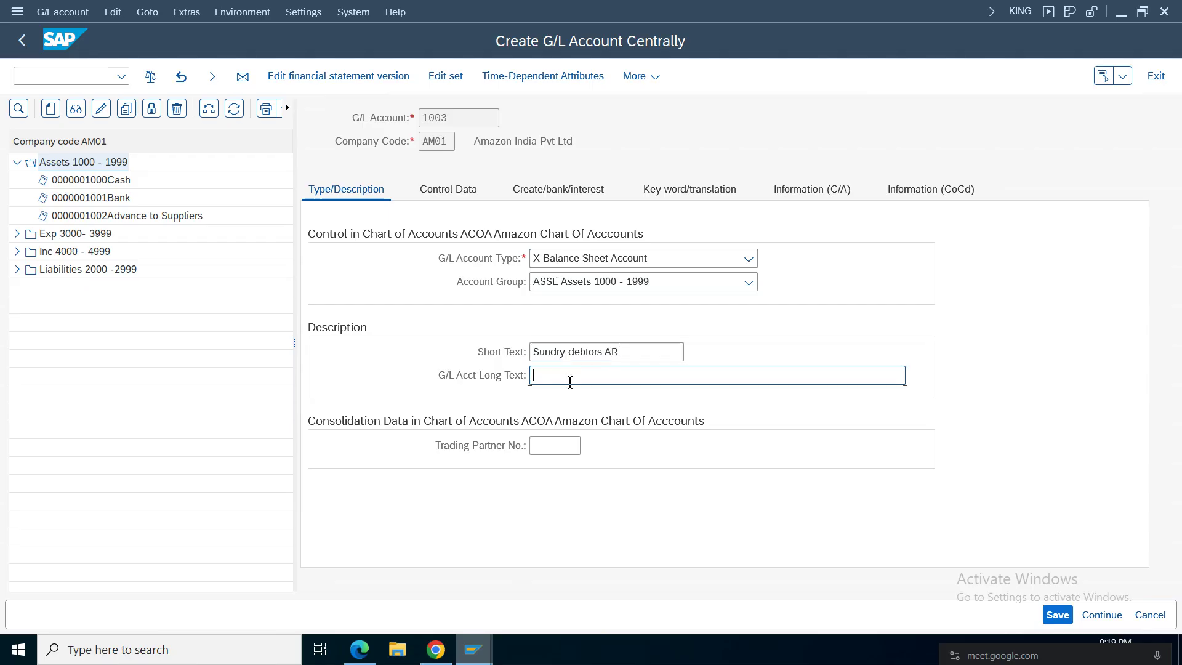
text(Sundry Debtor)
key(BackSpace)
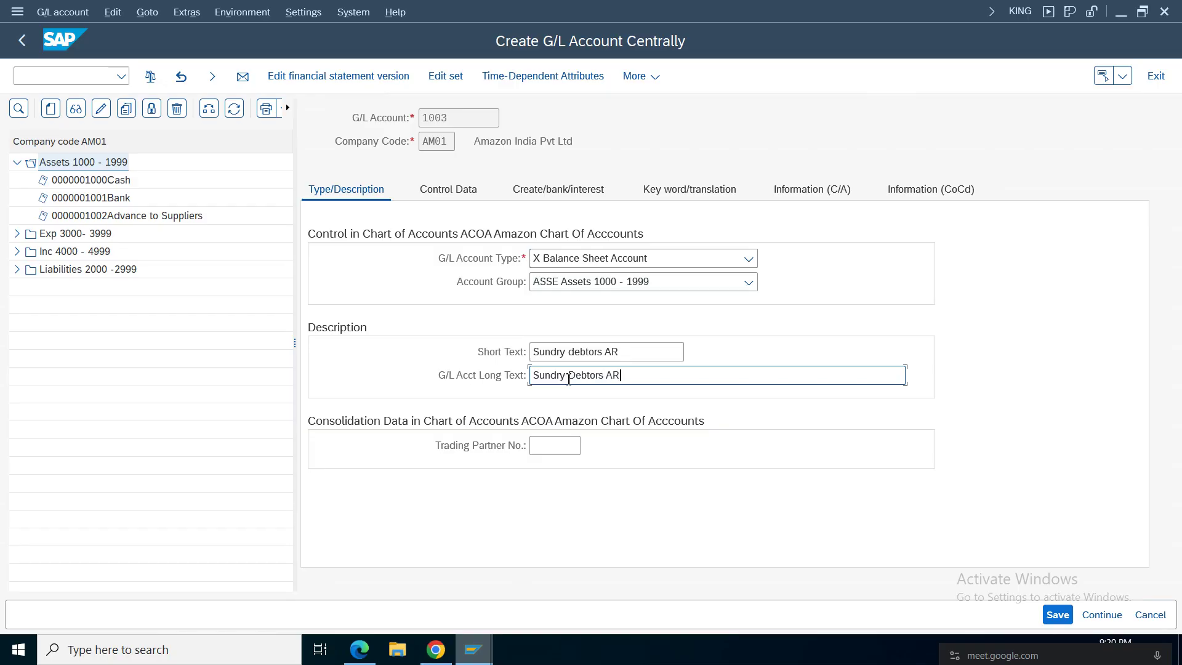
Step: In the account's control data, make it a reconciliation account for account type D Customers
click(431, 192)
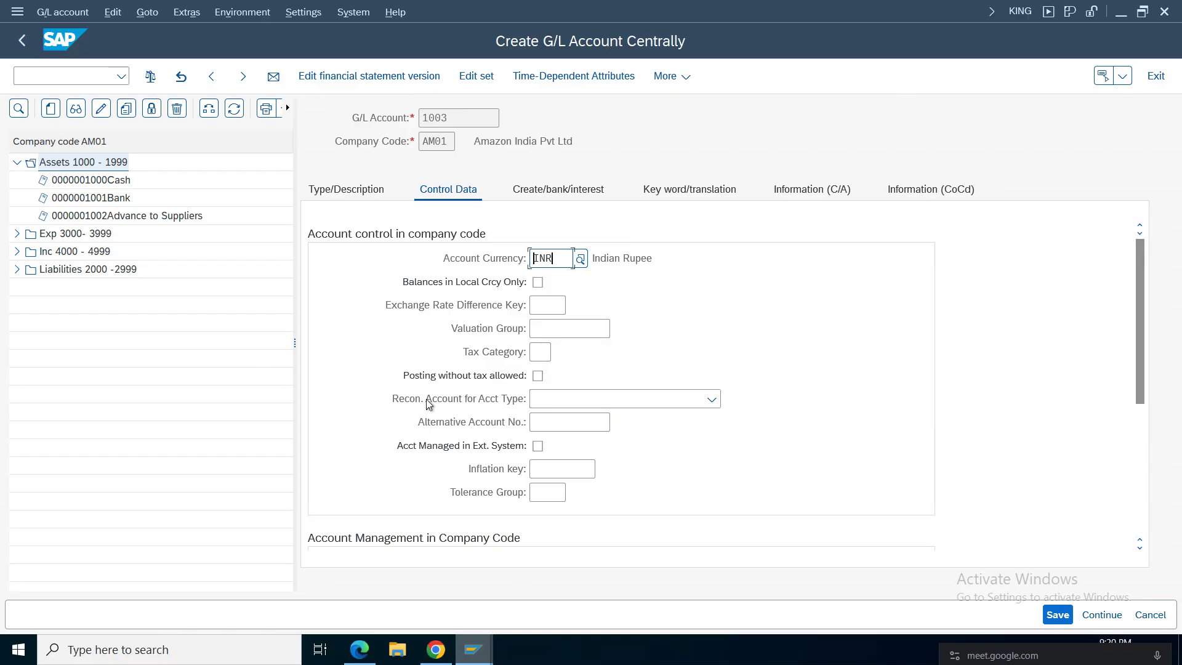
click(712, 399)
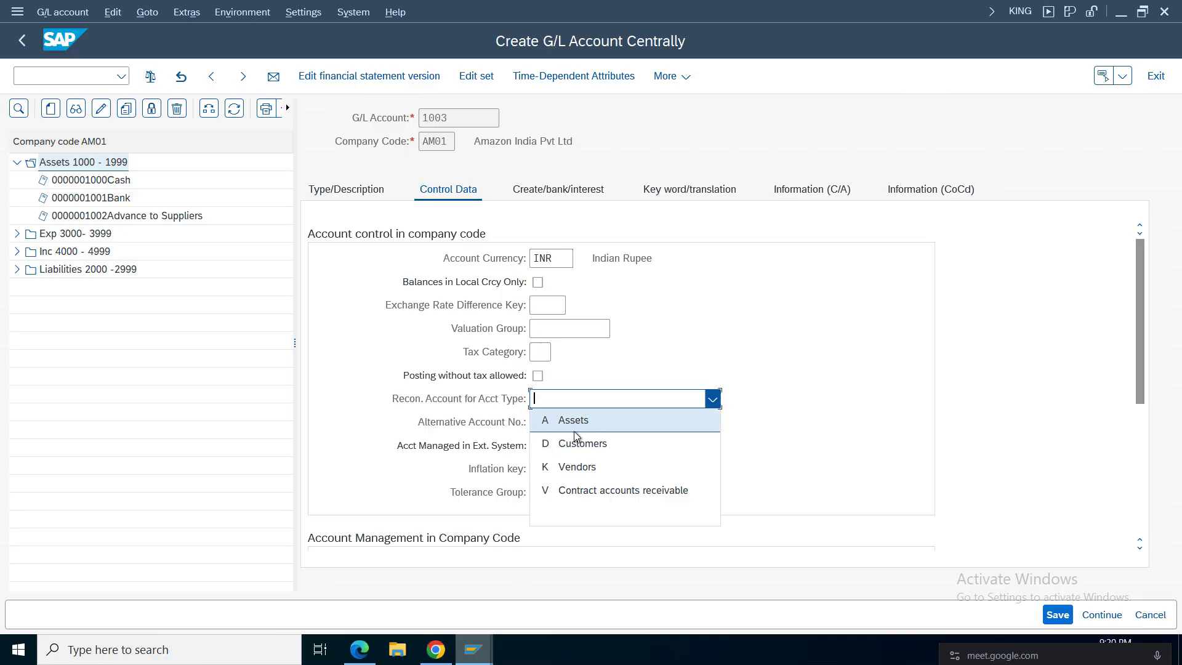
click(584, 449)
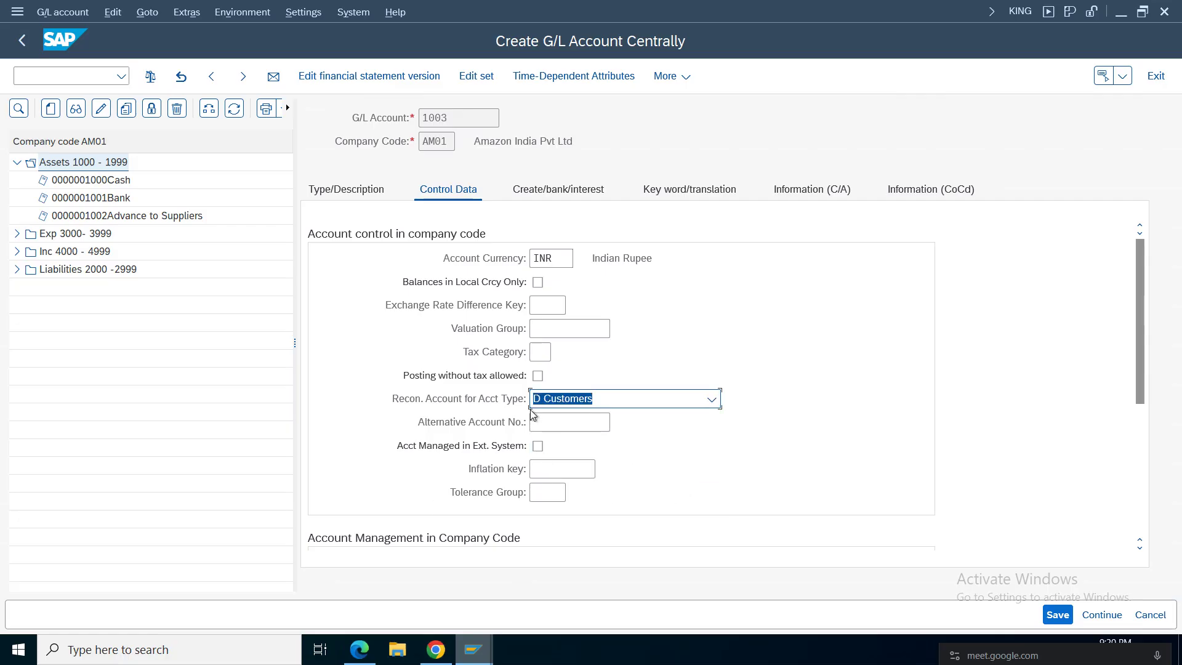
Step: Choose sort key 031 Customer number for account management in the company code
scroll(1147, 343, down, 5)
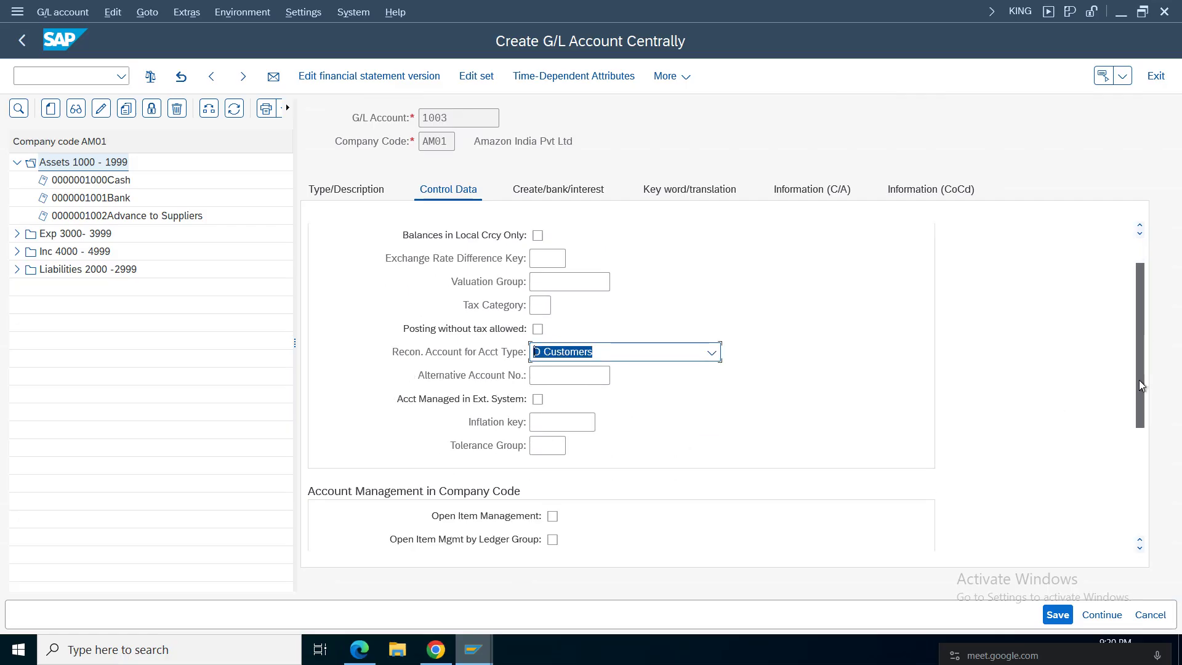
click(544, 515)
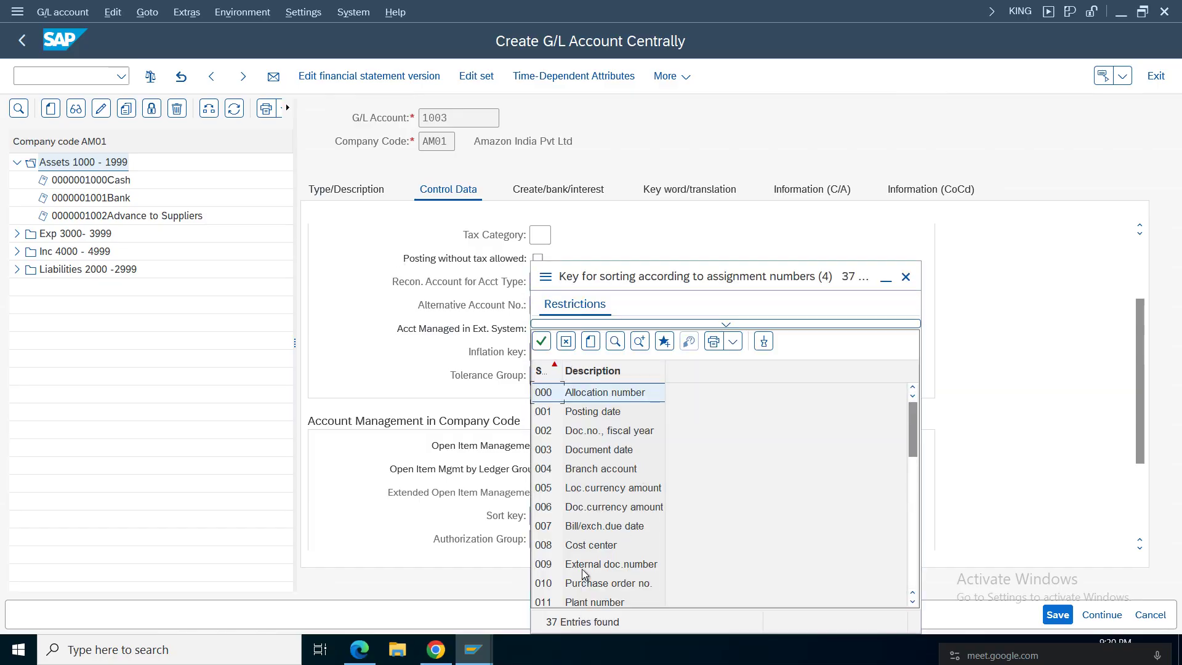
click(583, 566)
scroll(583, 570, down, 8)
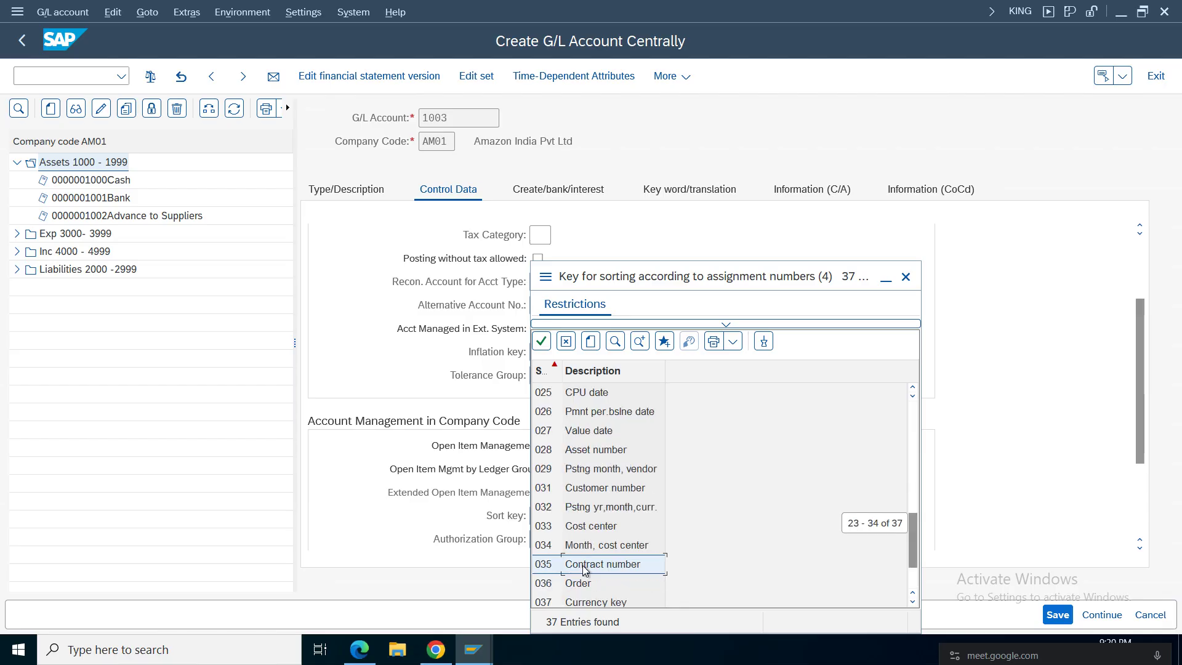
double_click(601, 490)
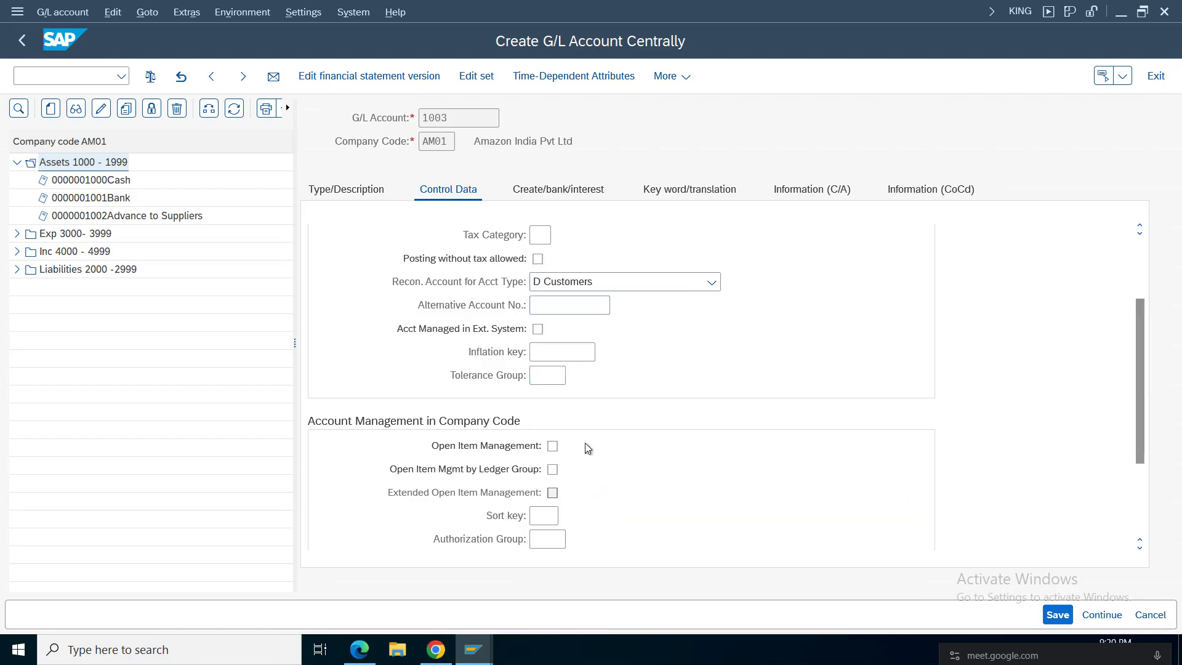
Step: Enter field status group G067 in the account's document creation control settings
click(576, 196)
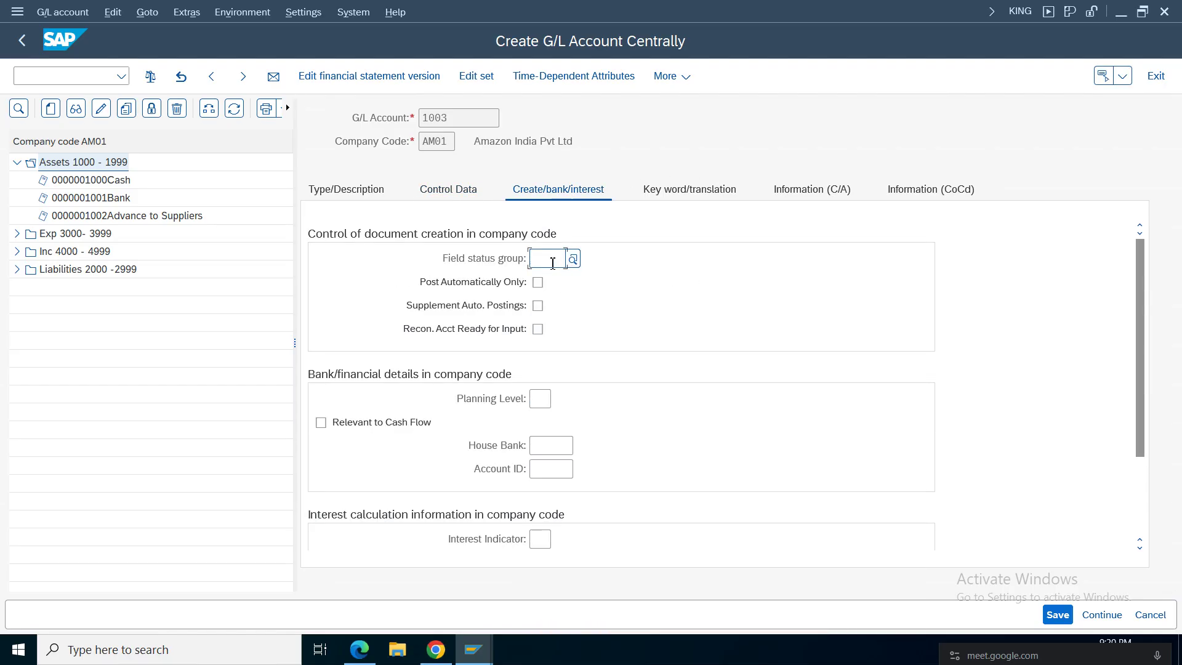
text(g0)
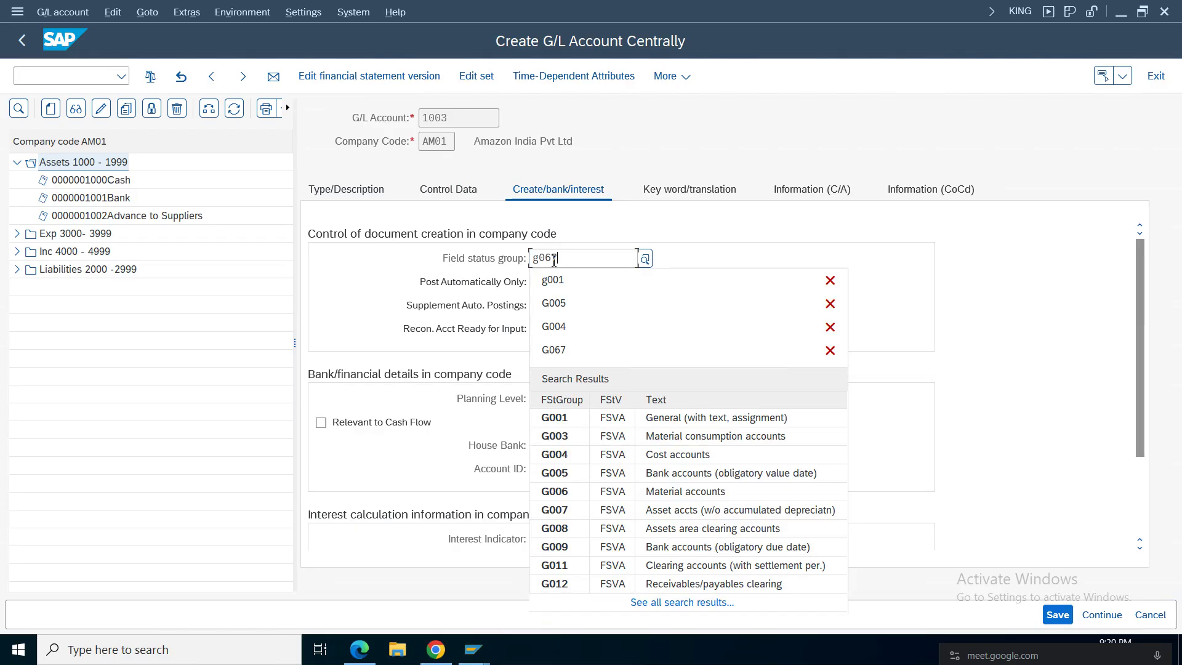
Step: Assign field status group G067 to G/L account 1003 and bring up its control data for review
text(67)
key(Return)
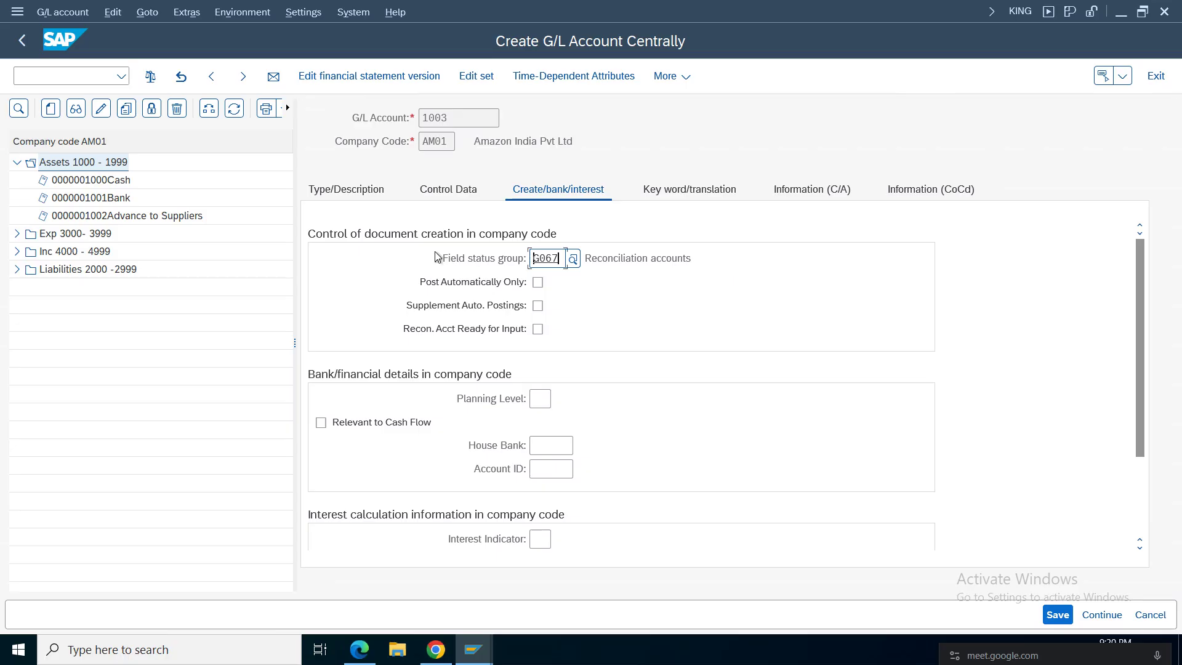
key(Tab)
click(448, 189)
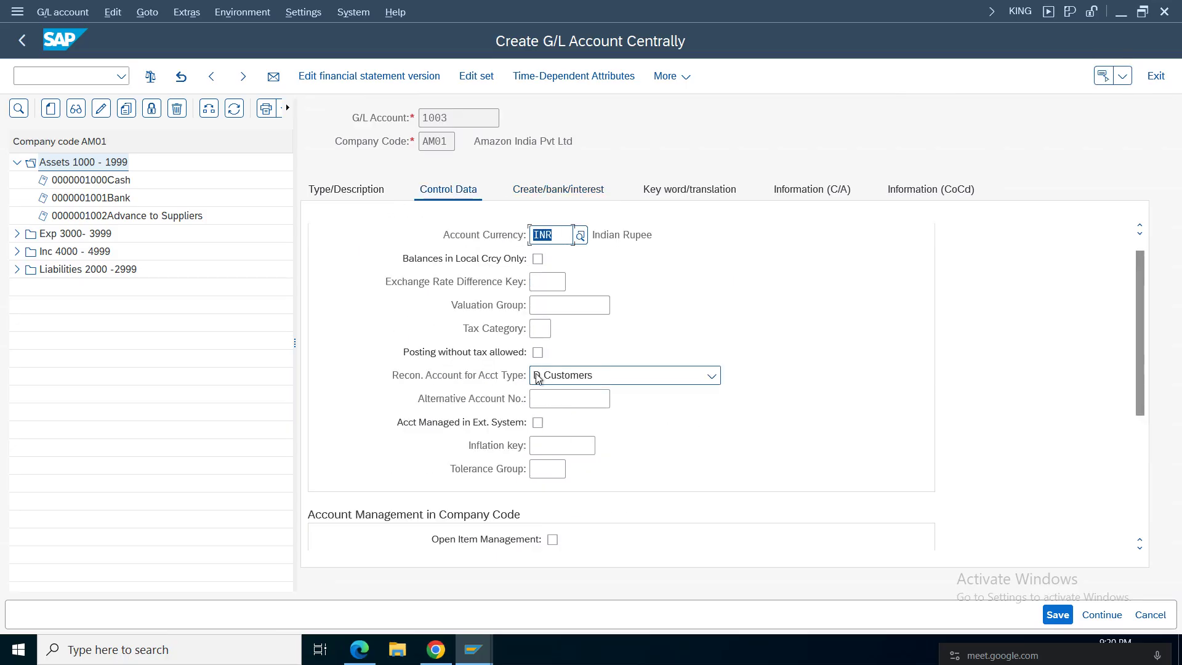
Step: Correct the G/L account's short text to "Sundry Debtors AR" and save the account
click(332, 192)
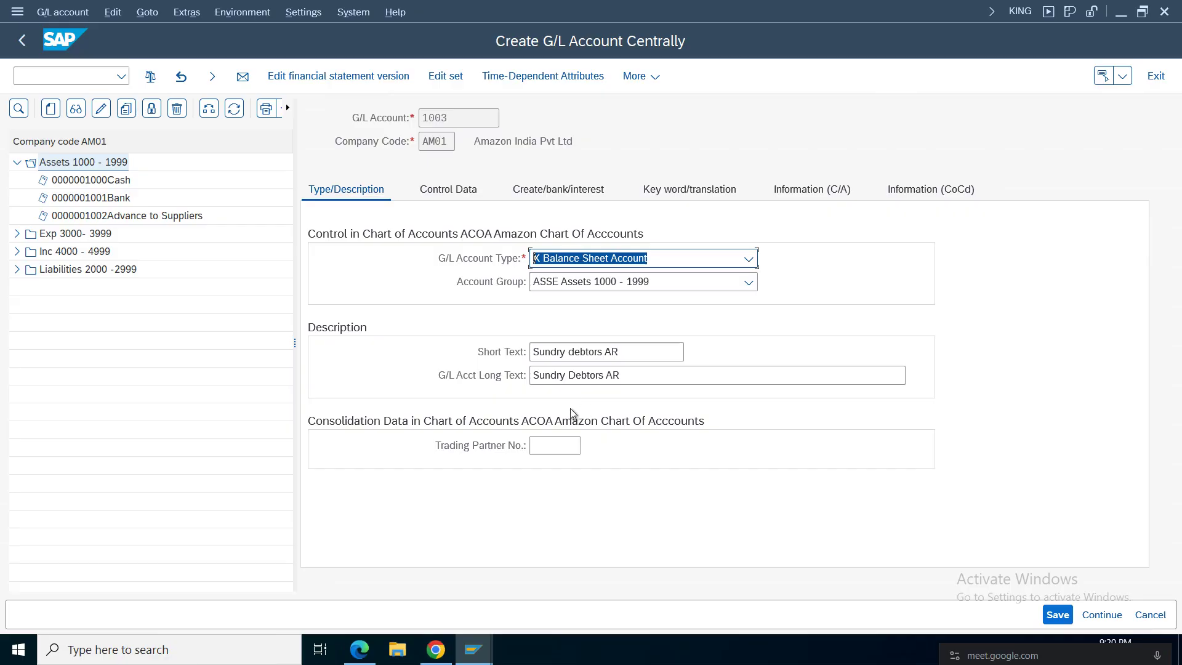
click(576, 352)
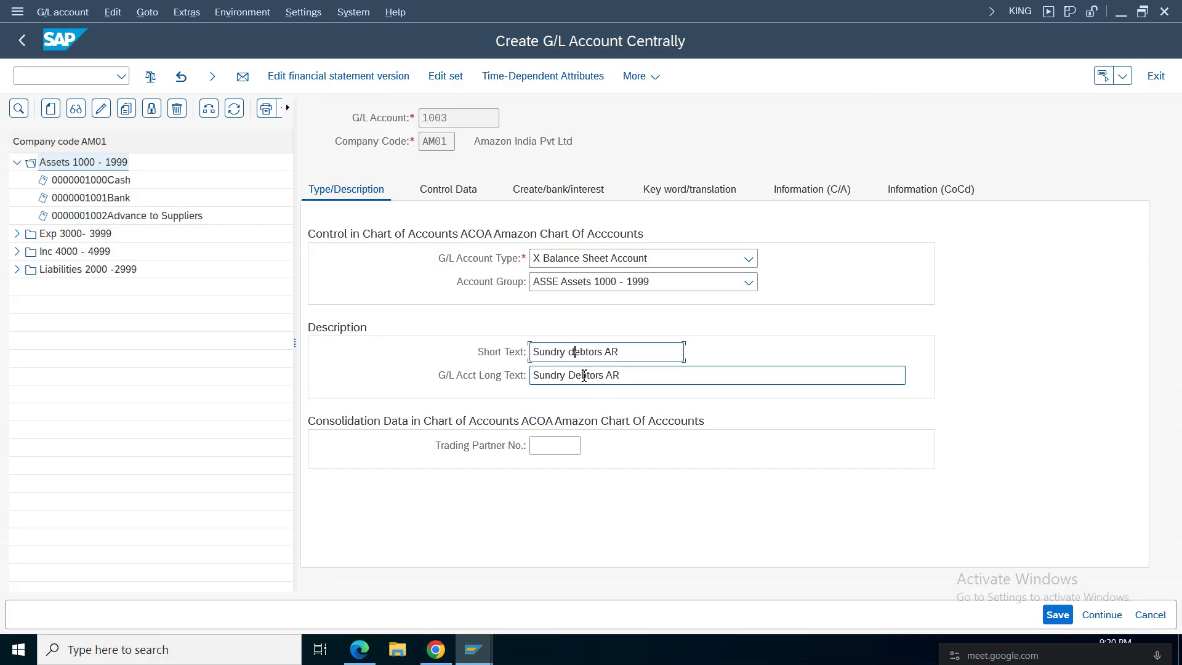
key(BackSpace)
text(D)
key(Return)
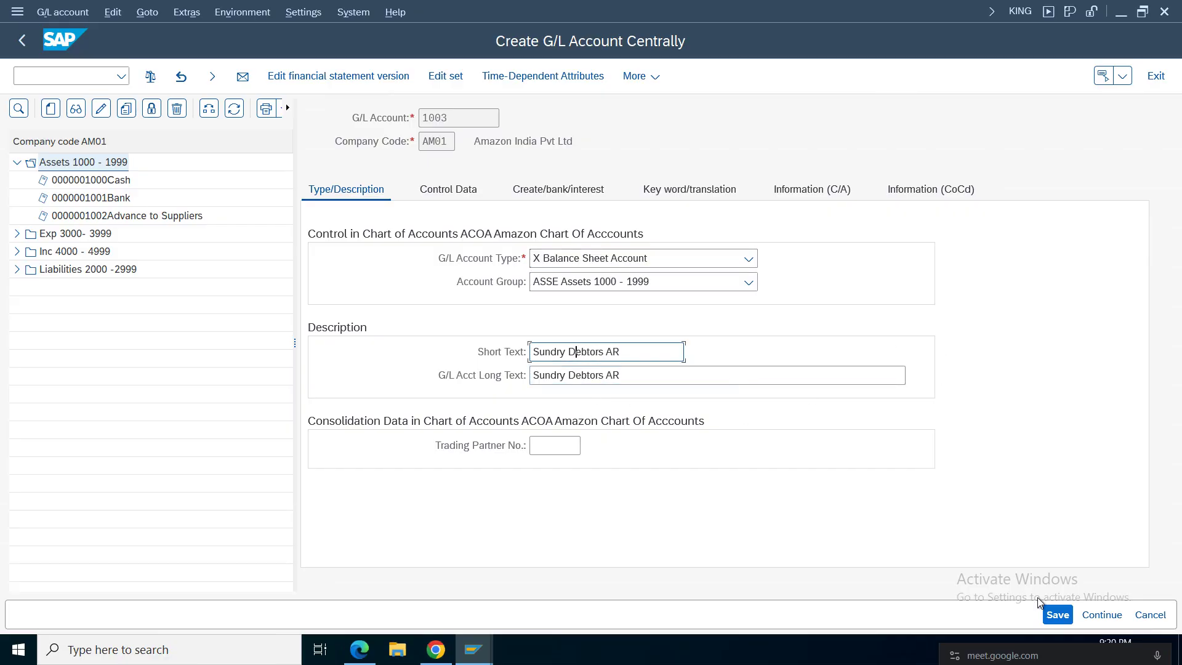
click(1058, 614)
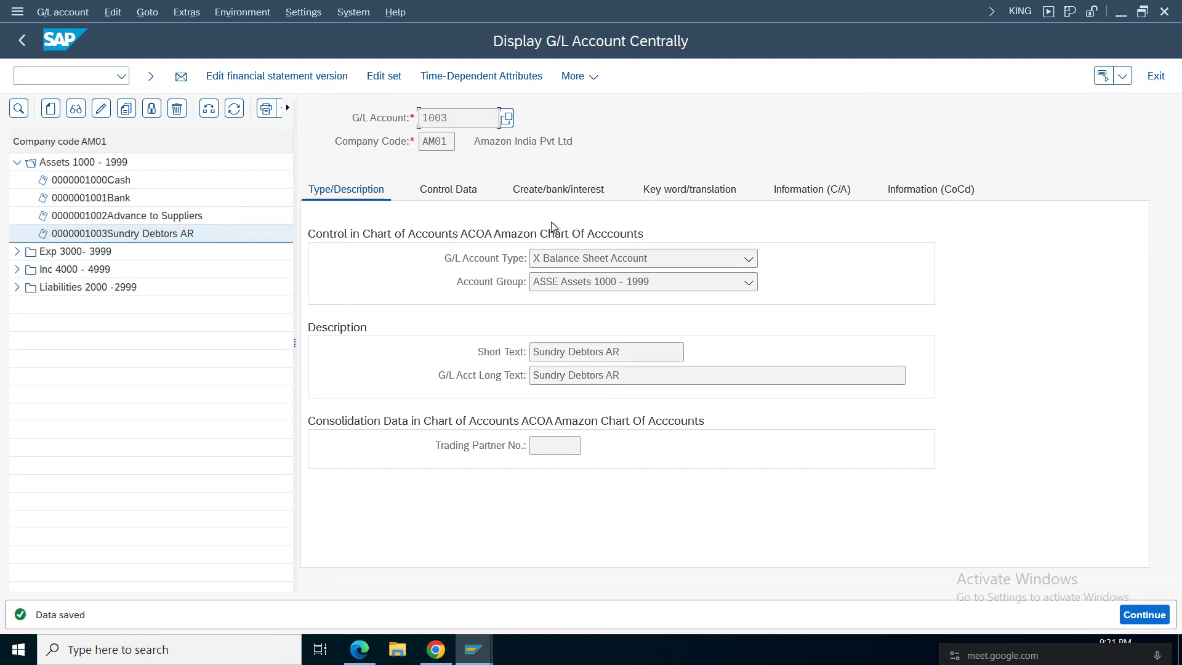
Step: Switch to the business partner window and choose 1003 as the customer's reconciliation account in company code AM01
drag(456, 118, 404, 118)
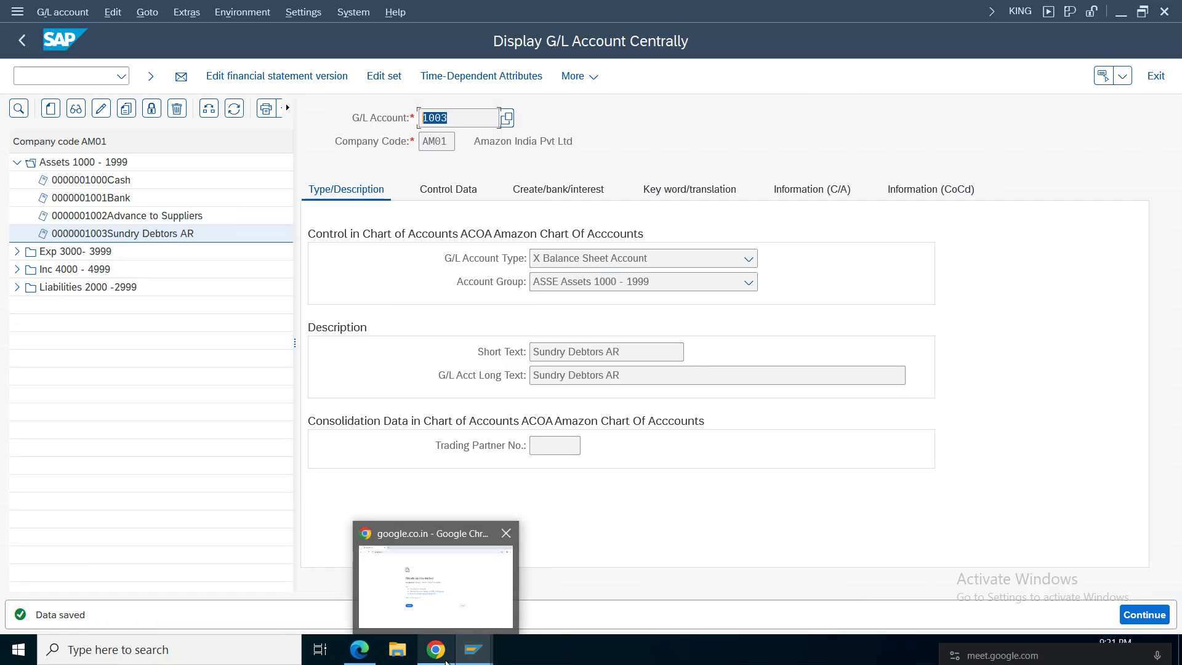
click(463, 634)
click(253, 552)
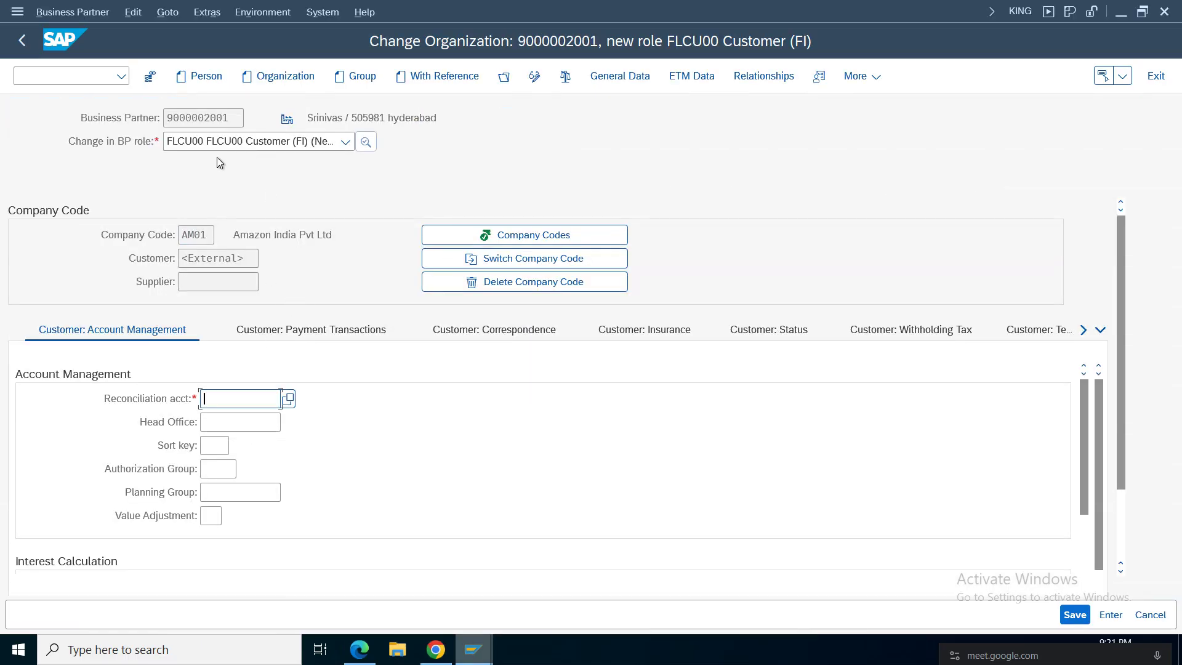
click(288, 400)
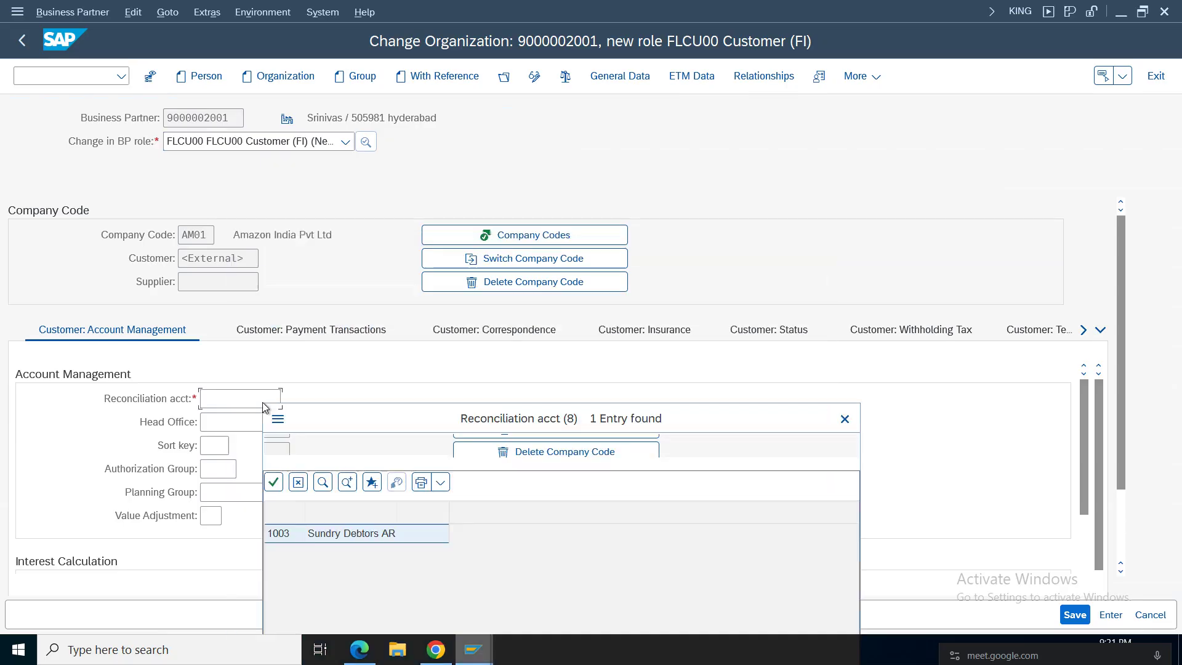
double_click(356, 335)
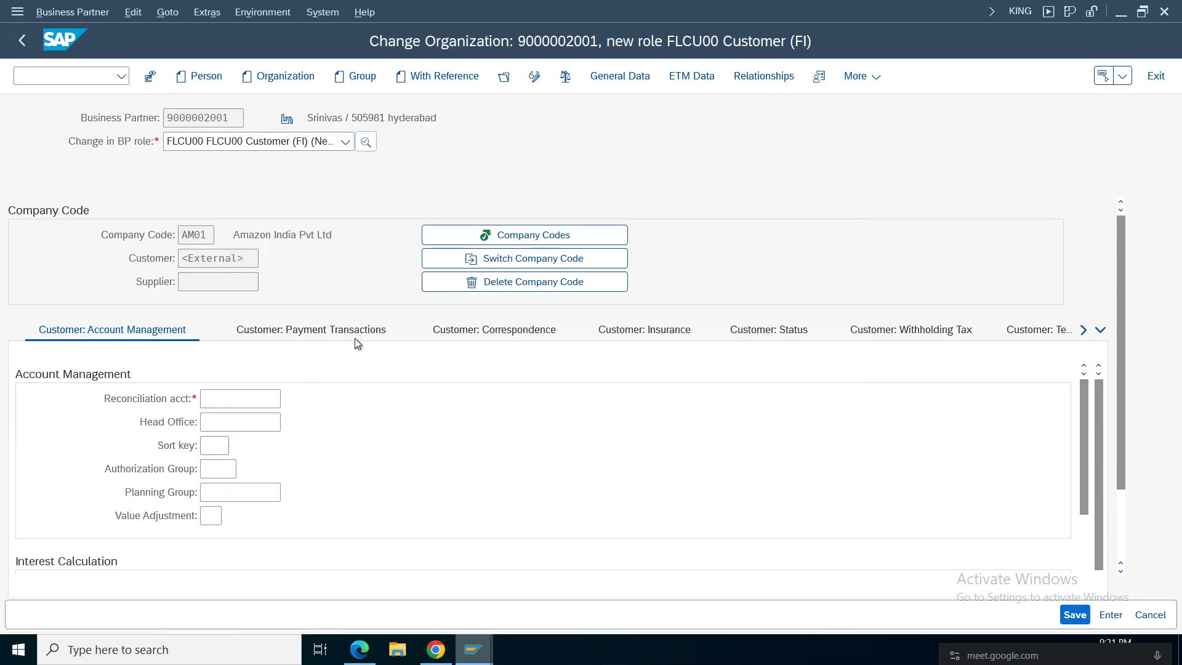
Step: Set the customer's sort key to 031 and save the business partner
click(222, 445)
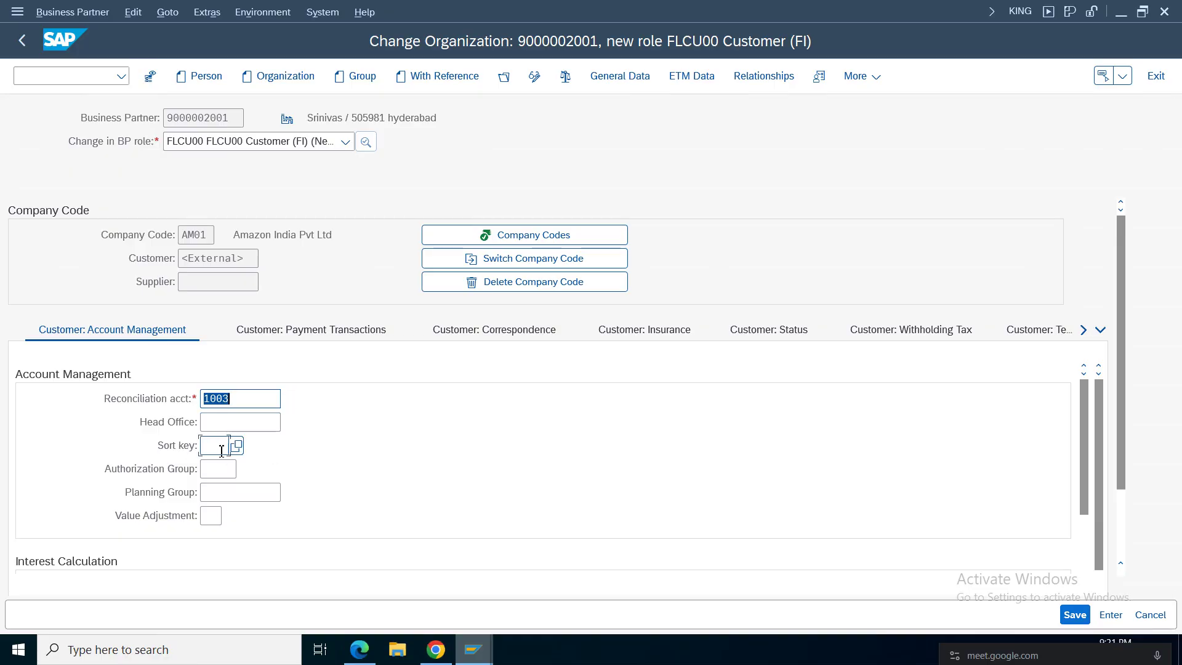
text(031)
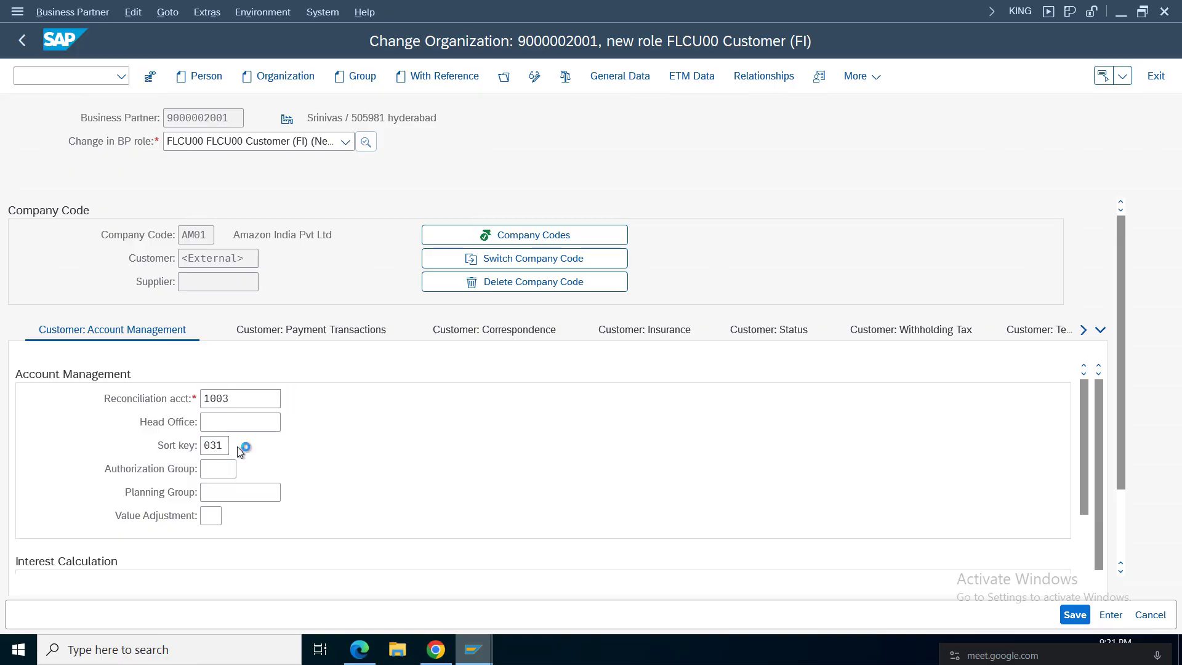
key(Return)
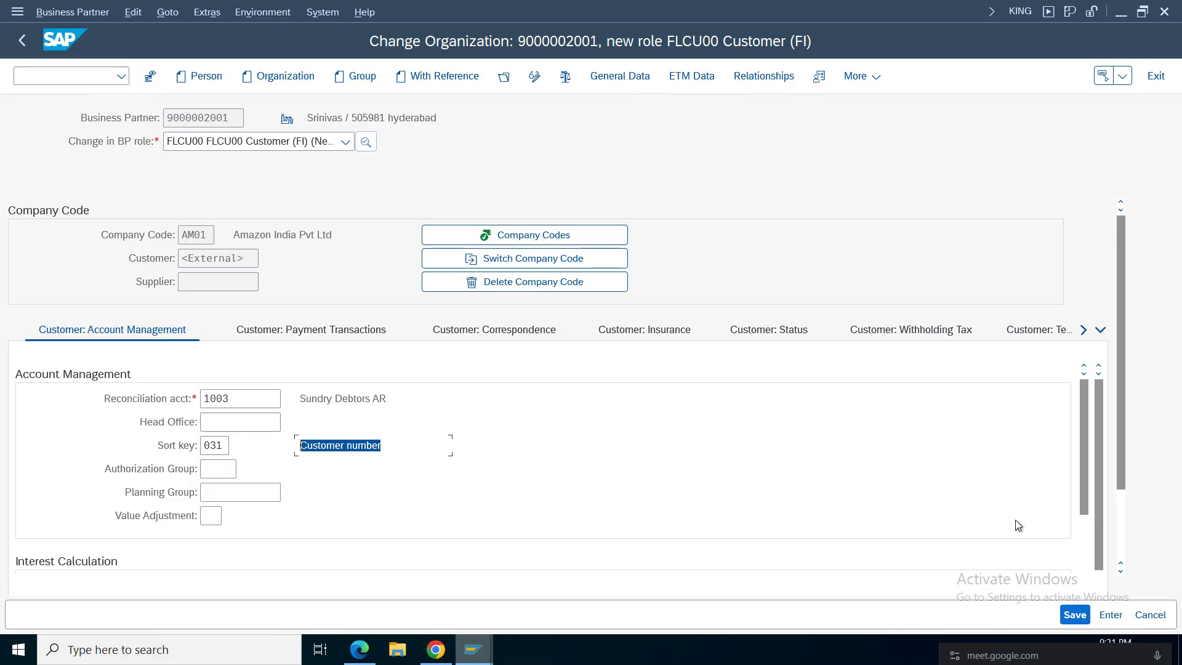
click(1075, 614)
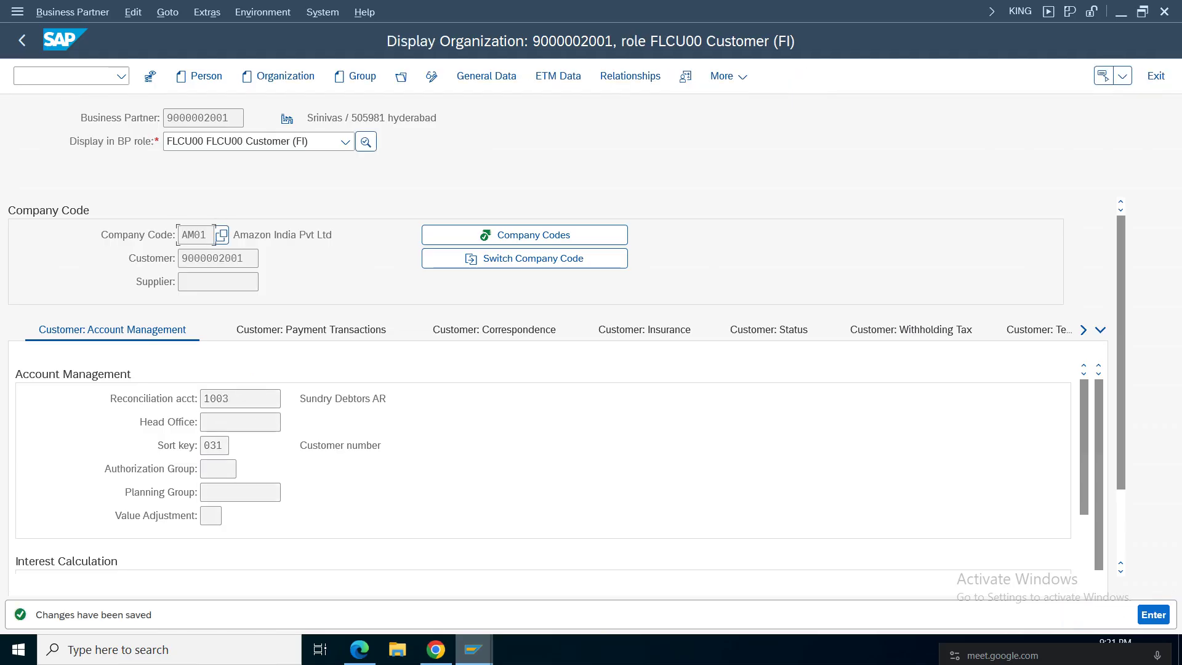
Step: Leave the business partner and open the saved customer of company code AM01 in the FD03 customer display transaction
click(23, 42)
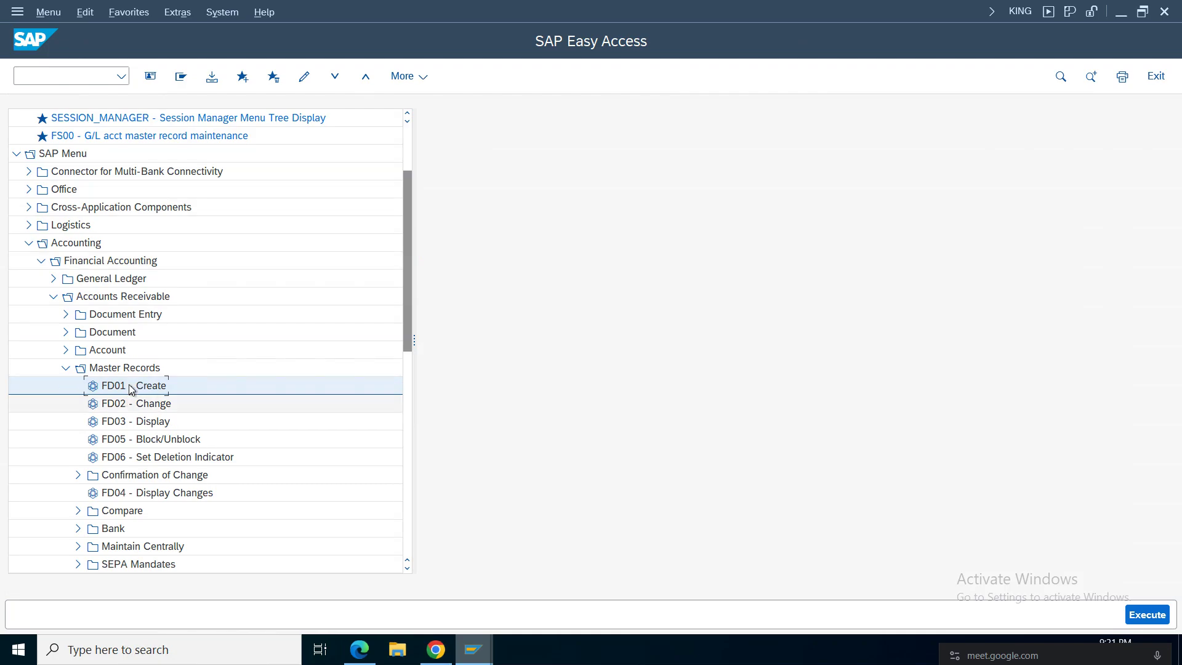
double_click(123, 422)
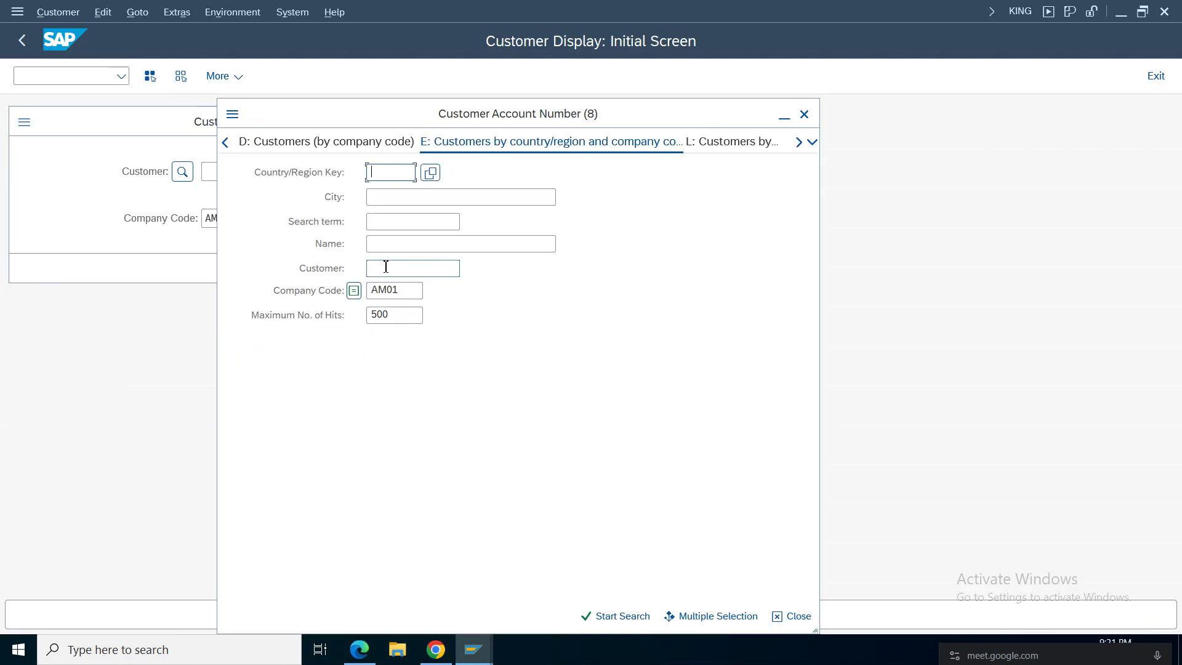
click(622, 616)
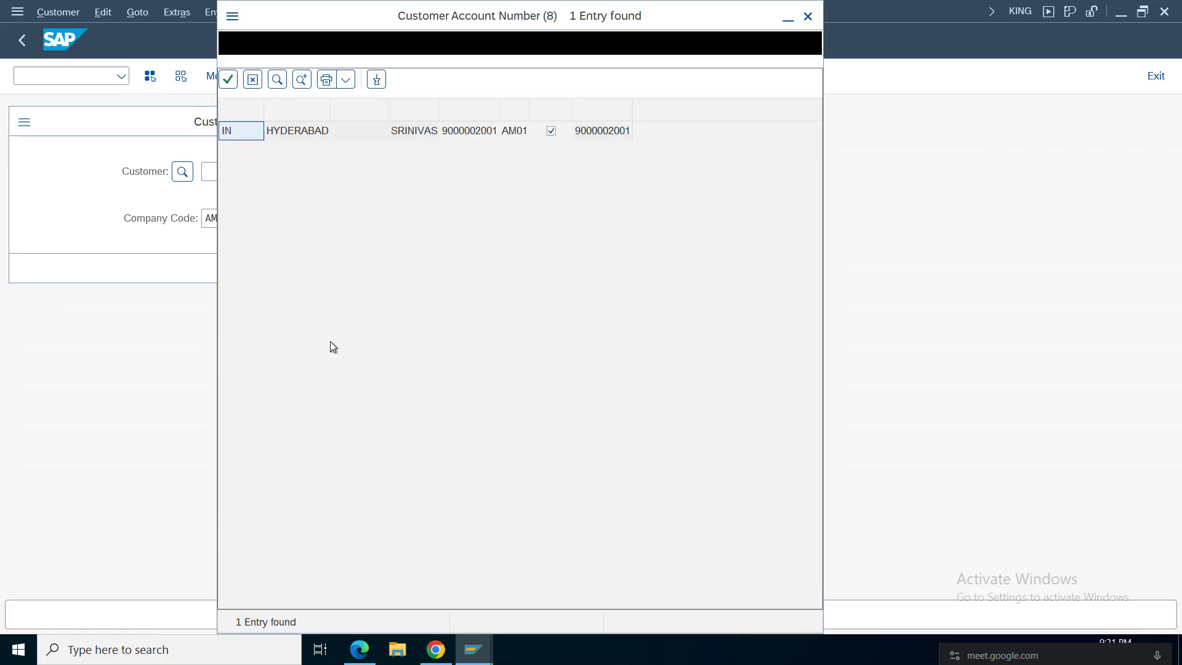
double_click(469, 132)
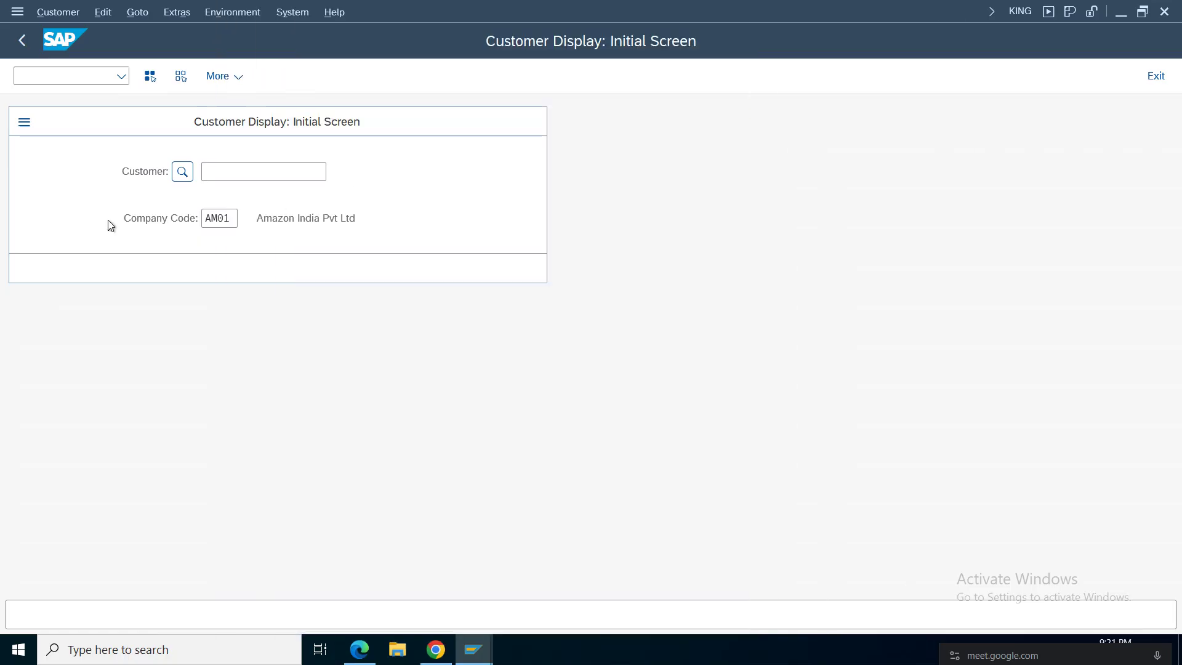
click(433, 268)
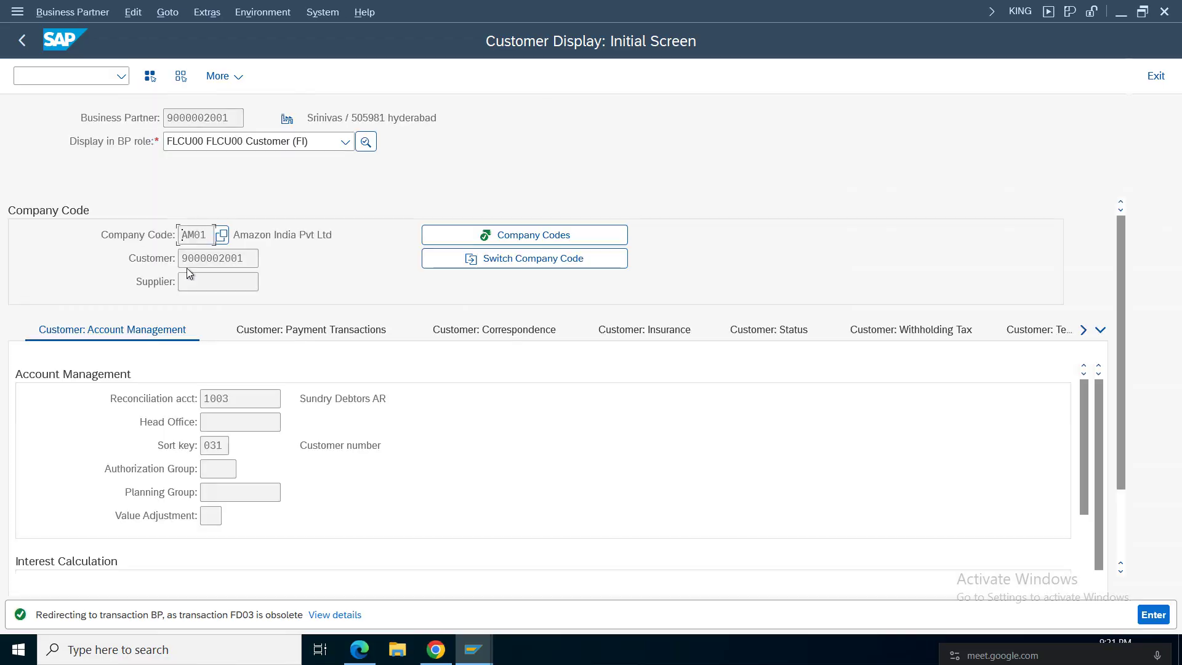
Step: Compare the customer number with the business partner number and return to the SAP Easy Access screen
drag(253, 259, 165, 259)
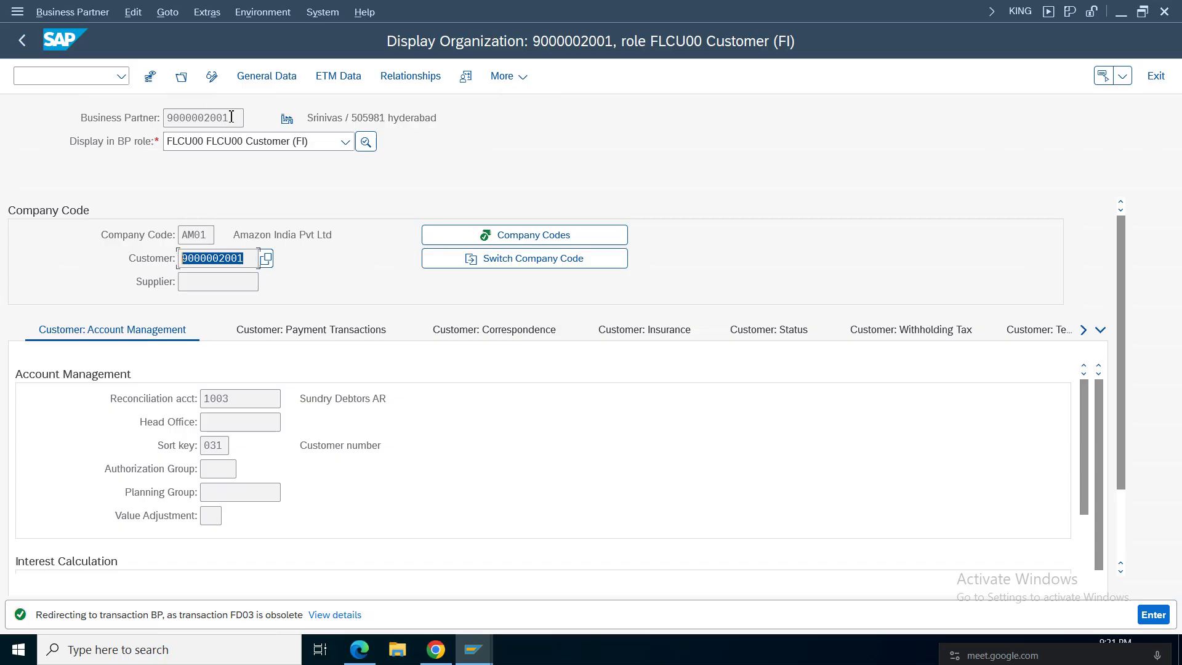
drag(232, 116, 128, 123)
drag(249, 262, 94, 258)
click(192, 117)
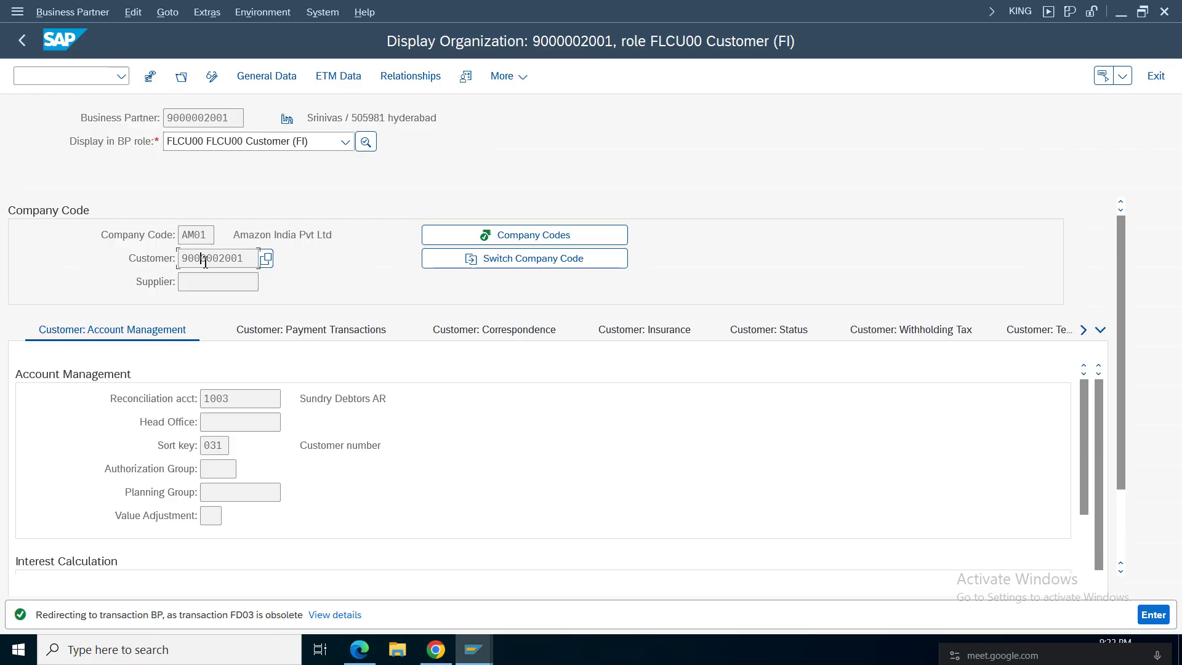
click(21, 40)
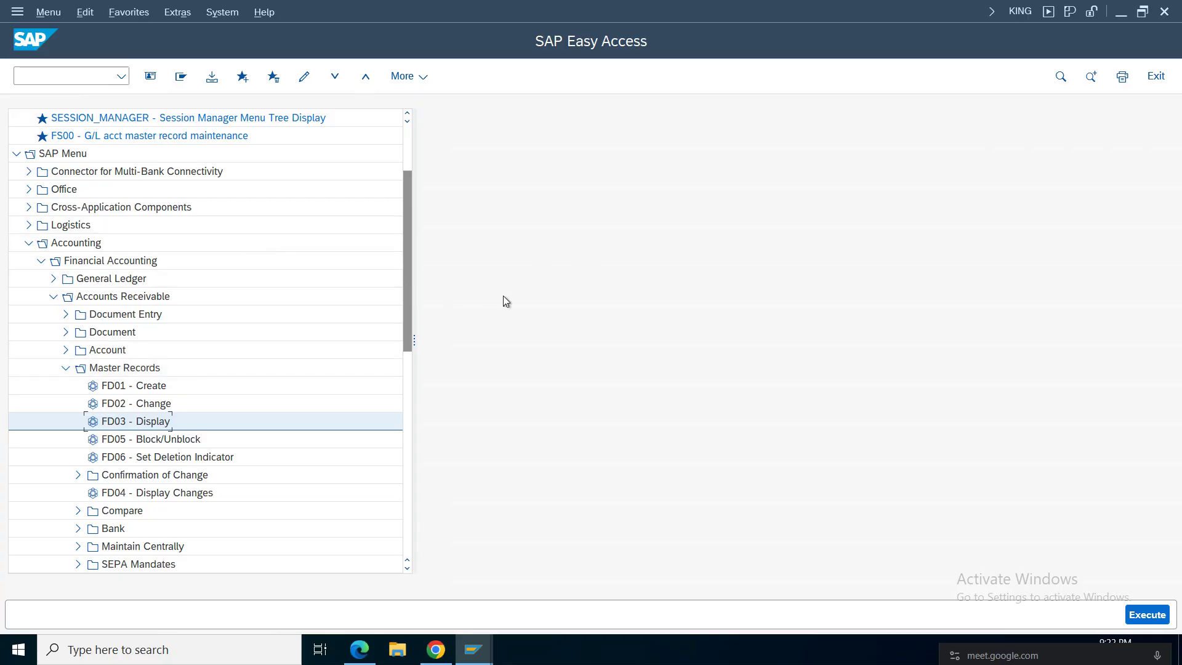
click(65, 368)
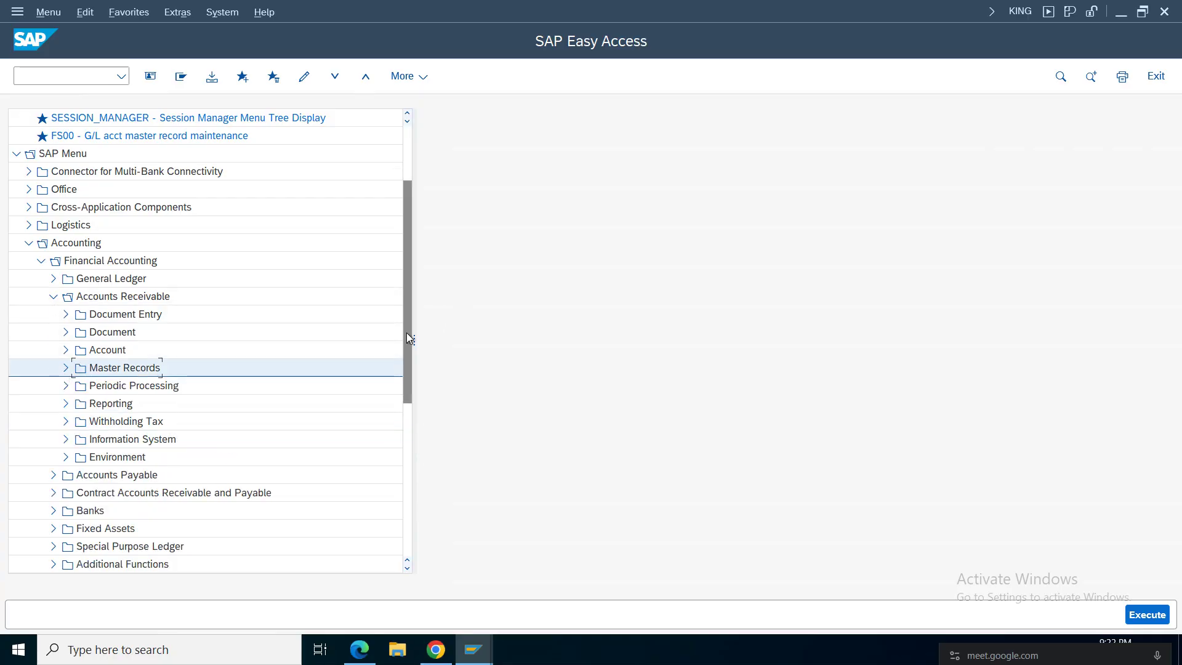
scroll(405, 332, up, 1)
click(53, 335)
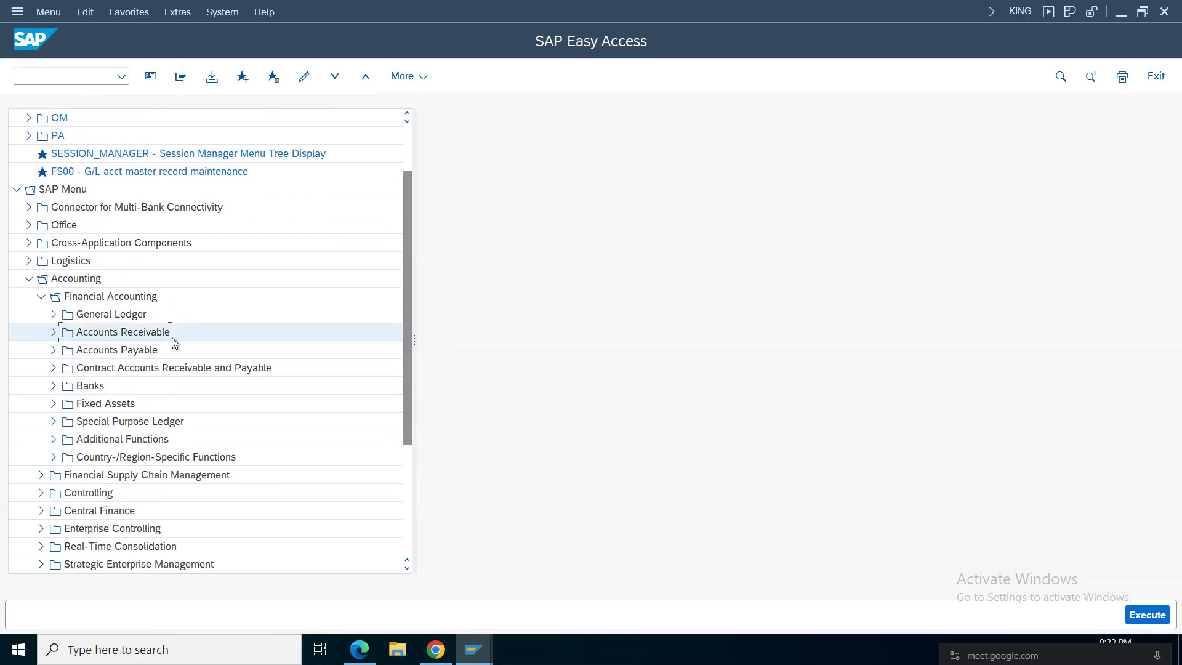
click(52, 335)
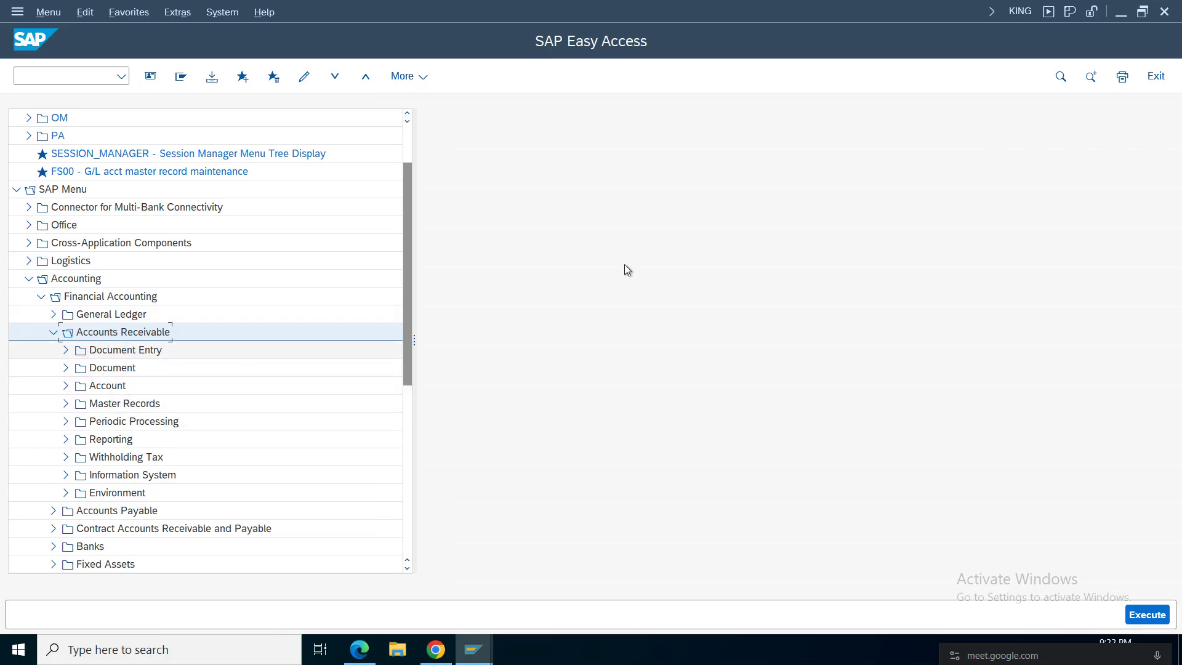
Step: Open the General Table Display transaction and load the selection fields of table BUT000
click(73, 76)
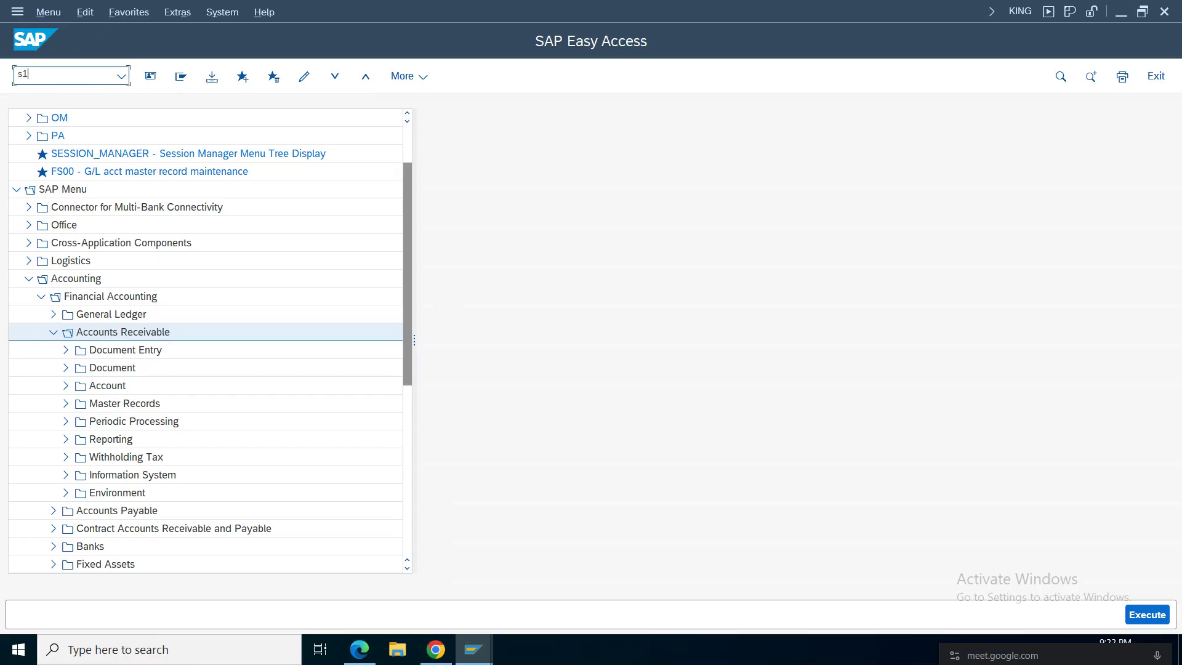
text(se16)
key(Return)
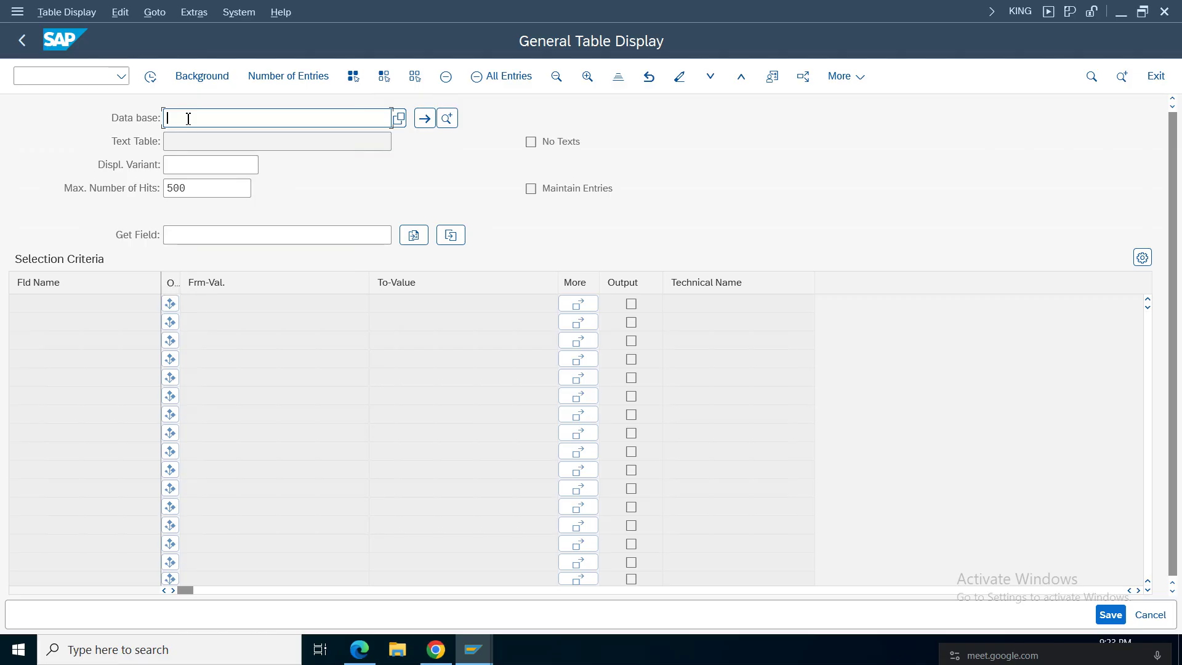
text(but000)
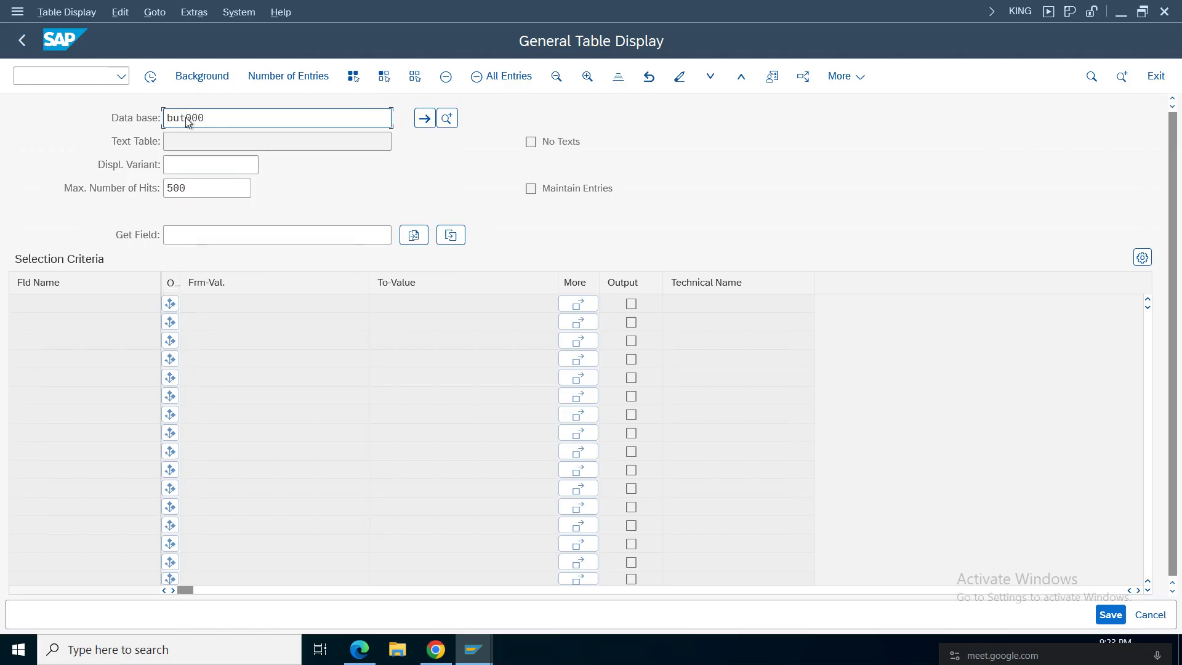
key(Return)
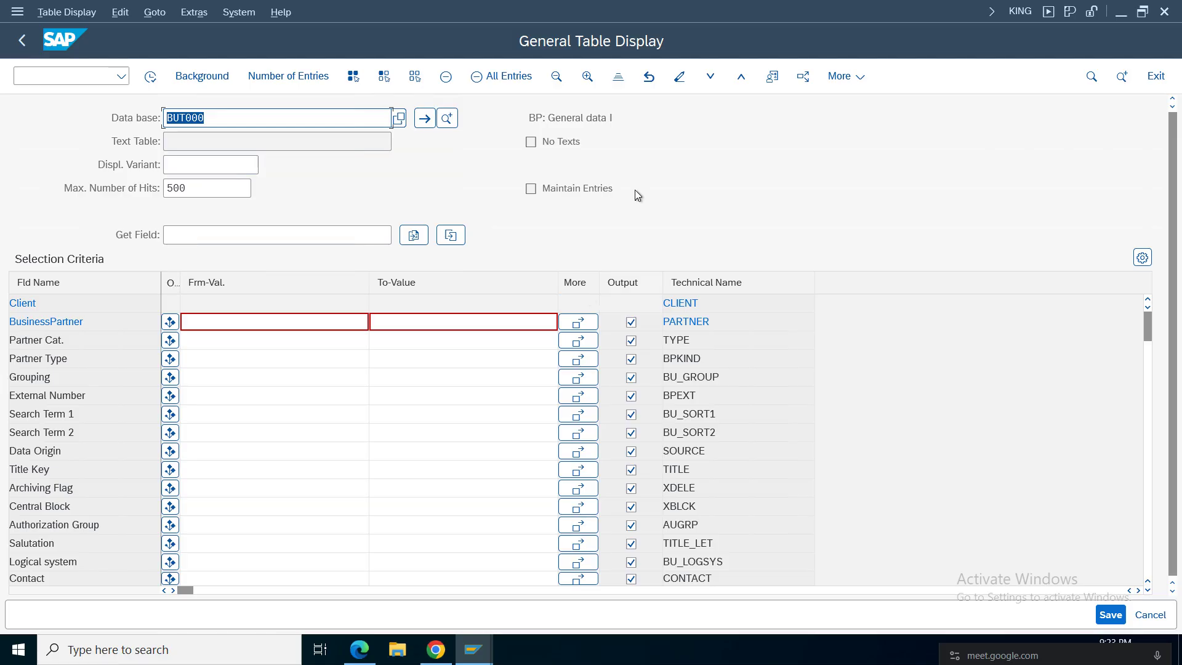
Step: Restrict the BUT000 selection to grouping AMDC and display the matching entries
click(51, 357)
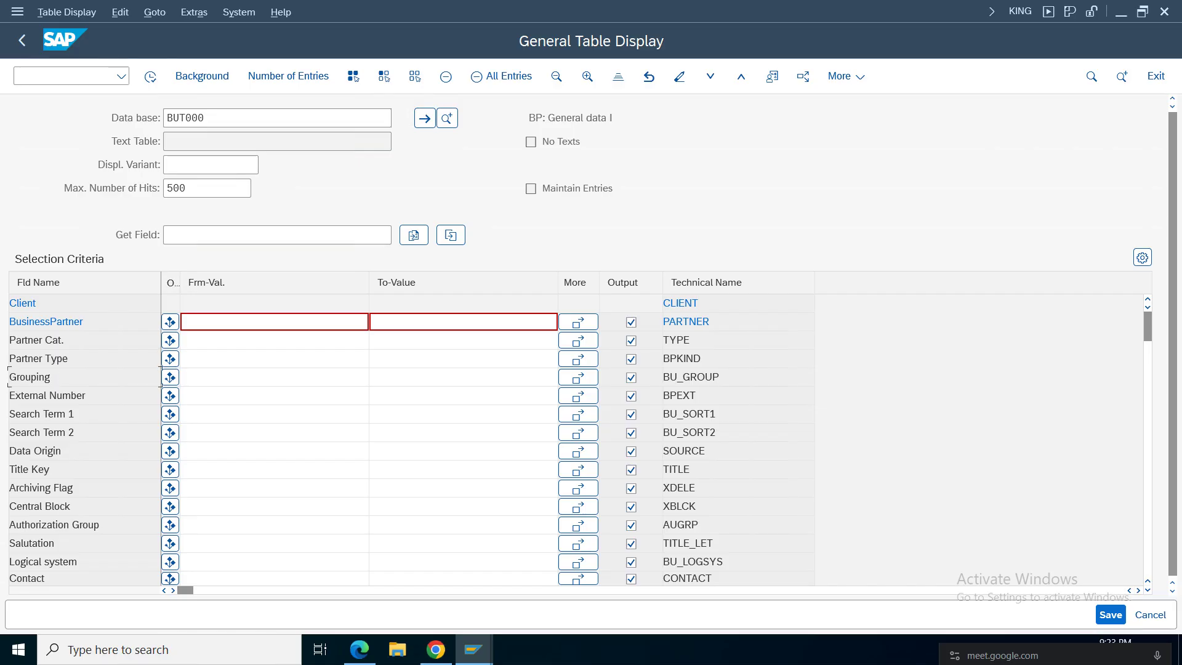
click(285, 380)
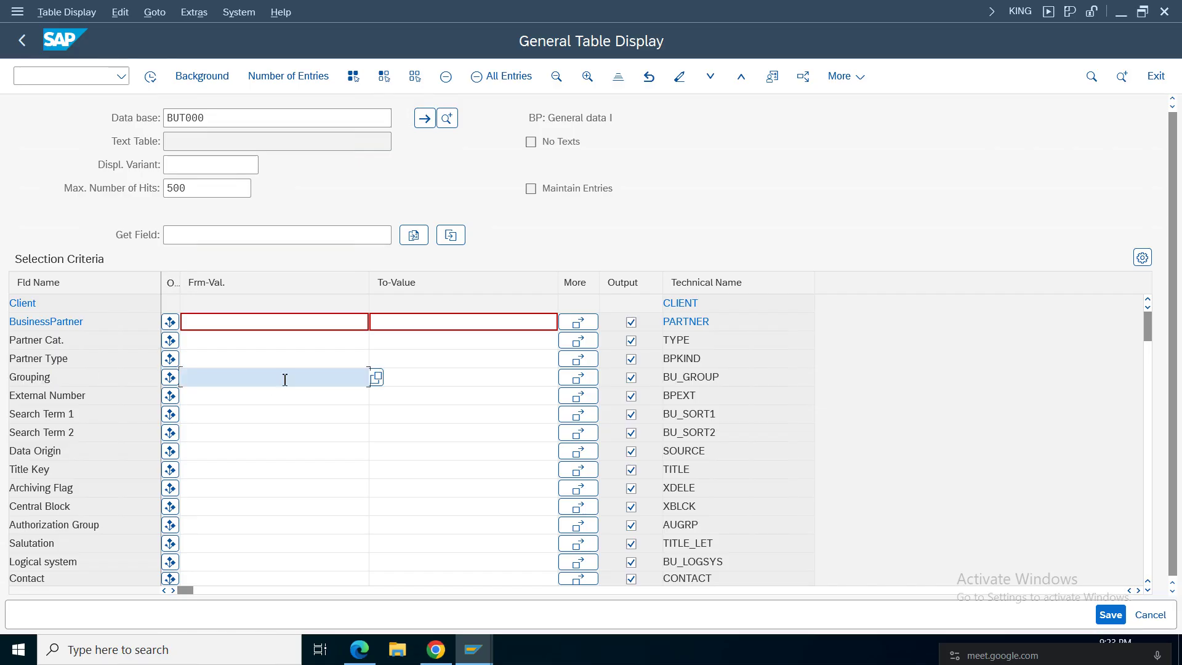
text(AMDC)
click(150, 77)
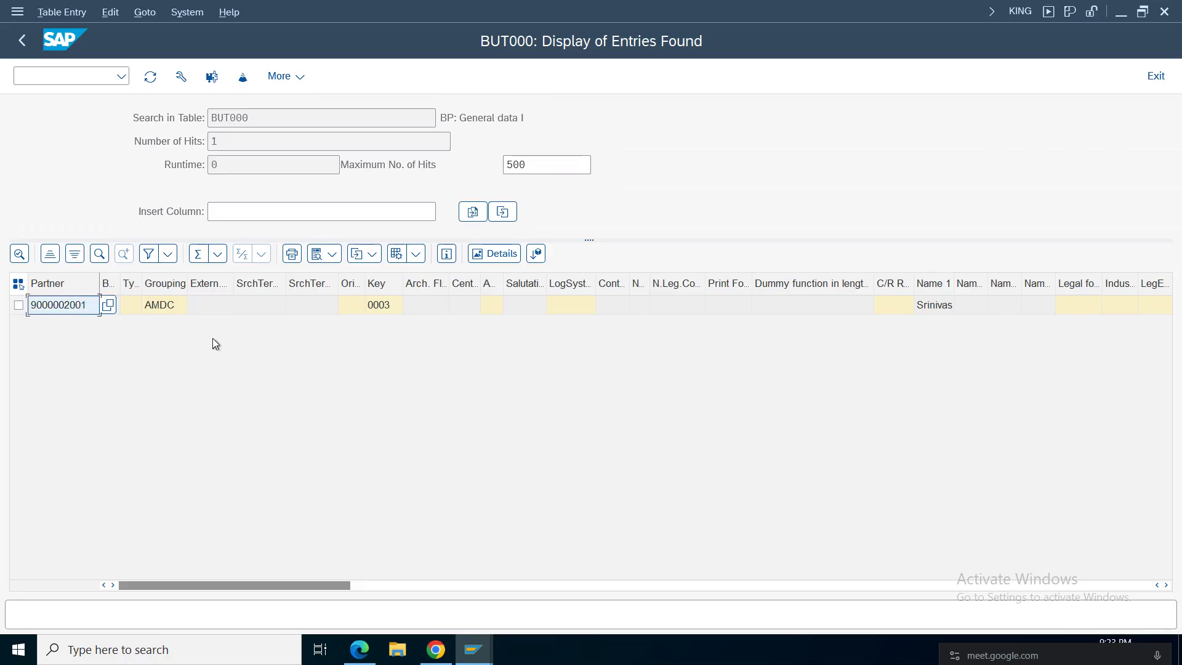
Step: Examine the grouping, key and name of the listed partner and go back to the table selection screen
click(160, 308)
click(380, 307)
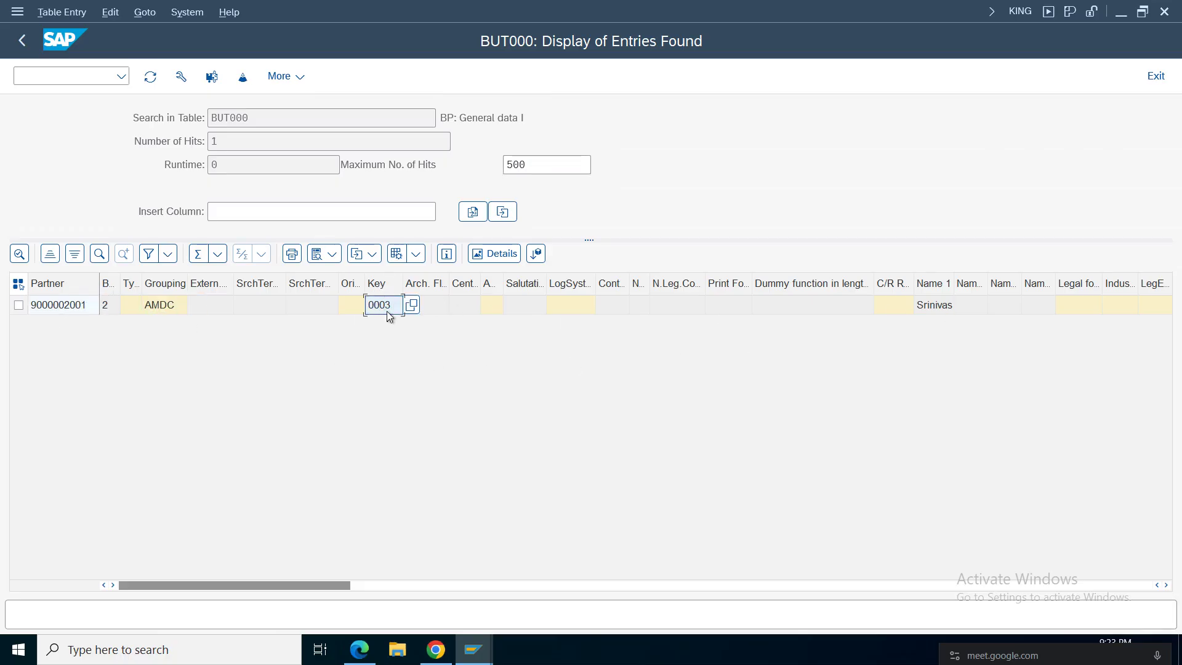
click(935, 306)
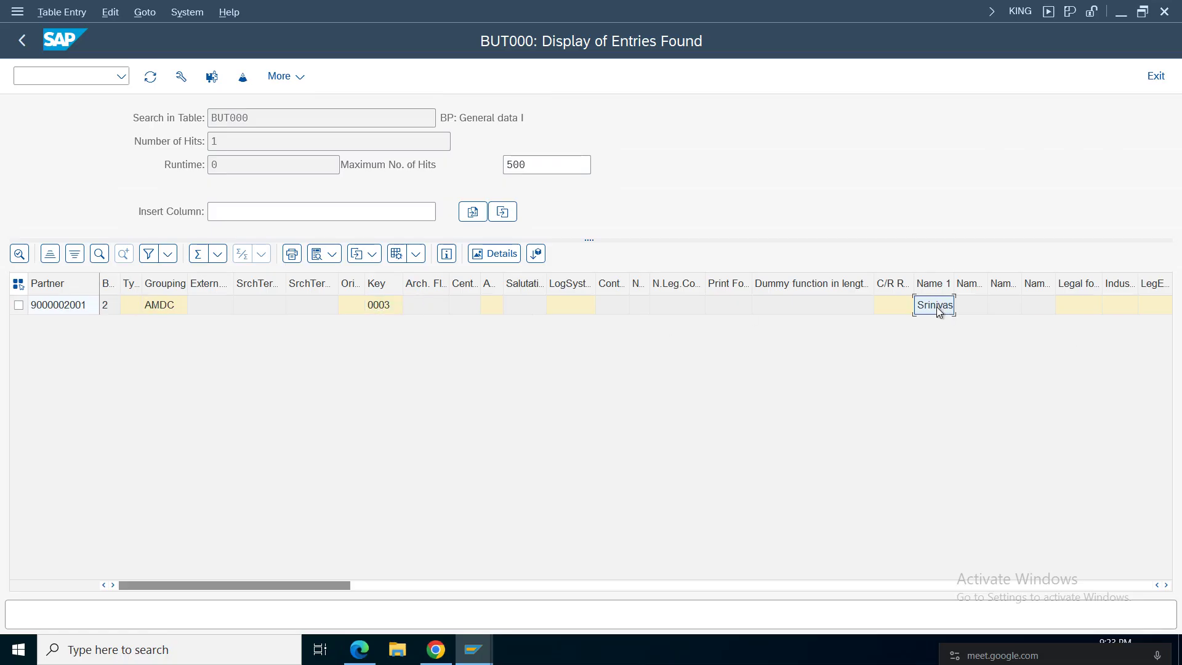
click(22, 40)
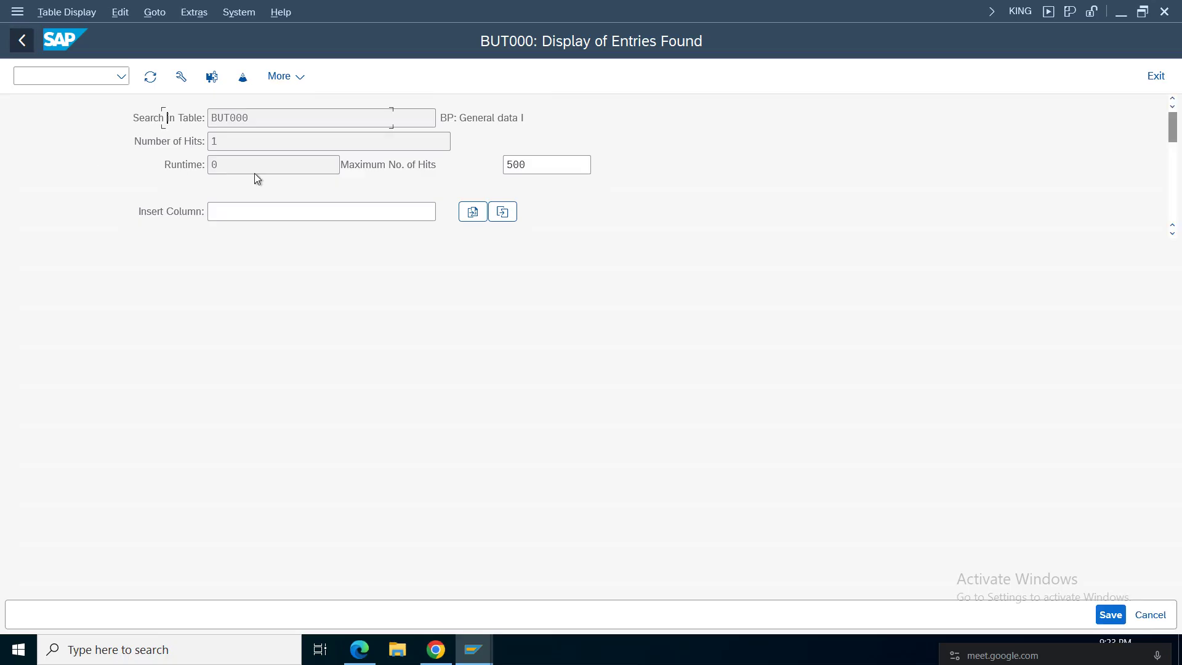
Step: Load the selection fields of table BUT100 in the General Table Display
key(BackSpace)
key(BackSpace)
key(BackSpace)
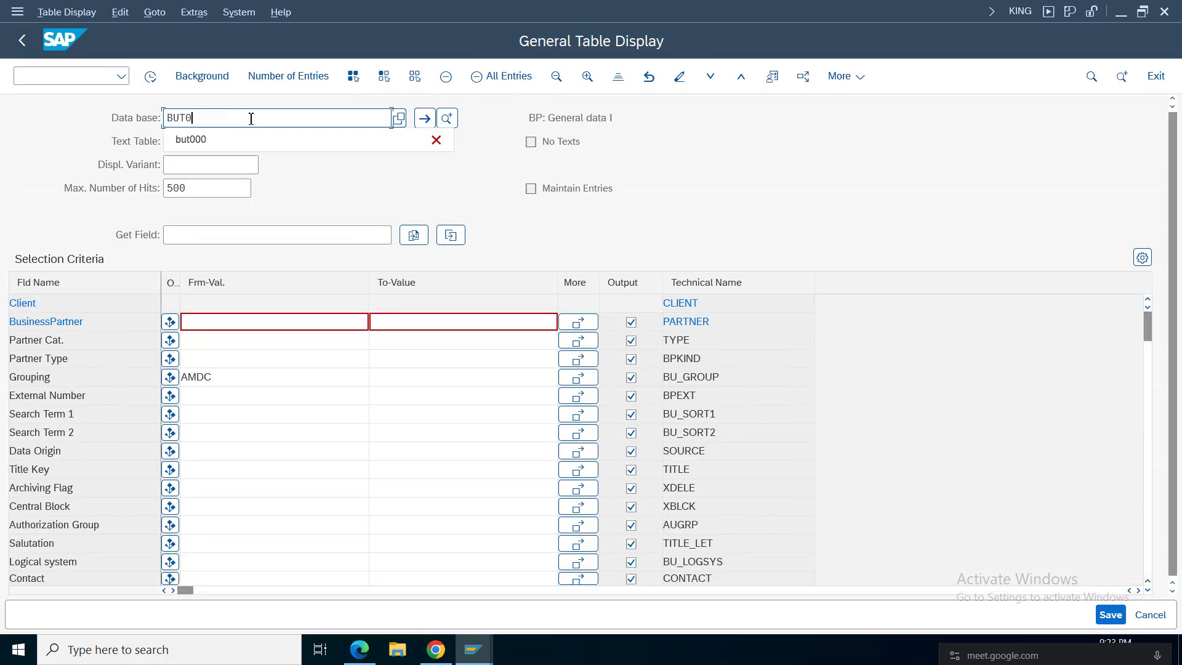
text(100)
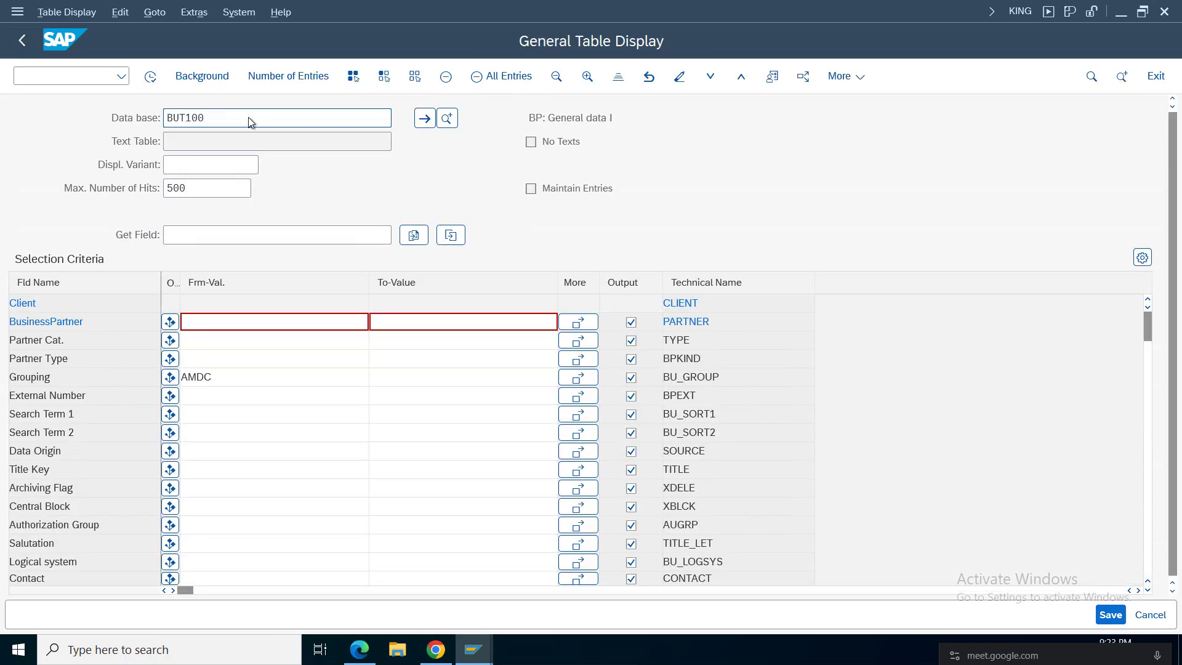
key(Return)
click(583, 117)
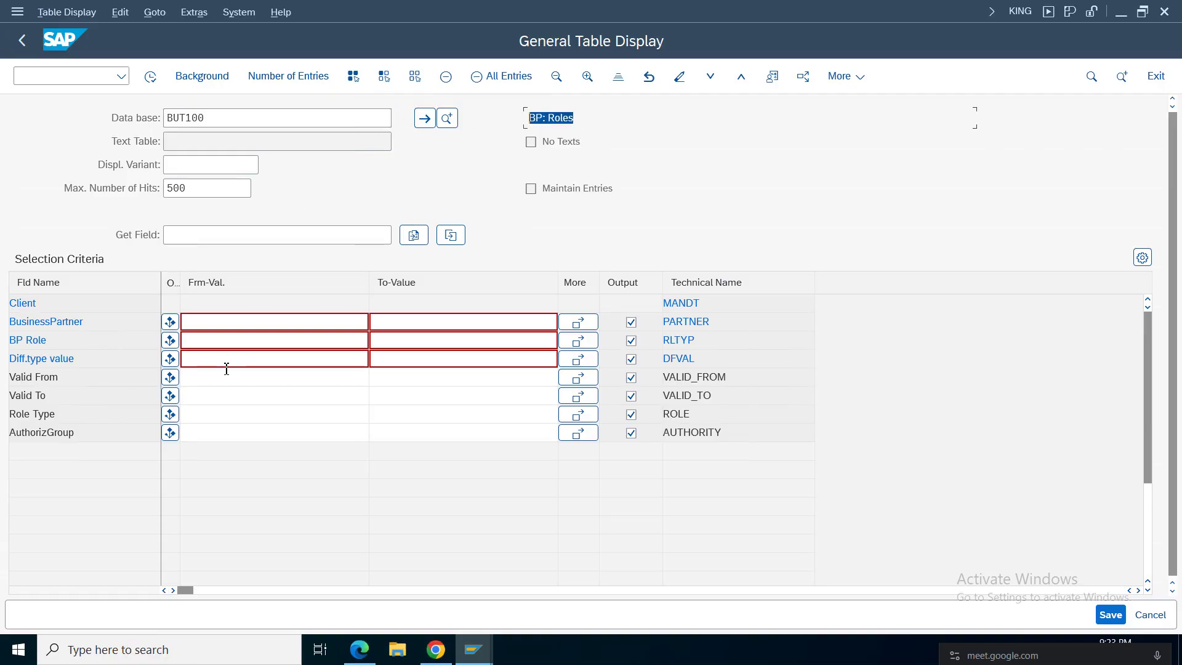
click(228, 328)
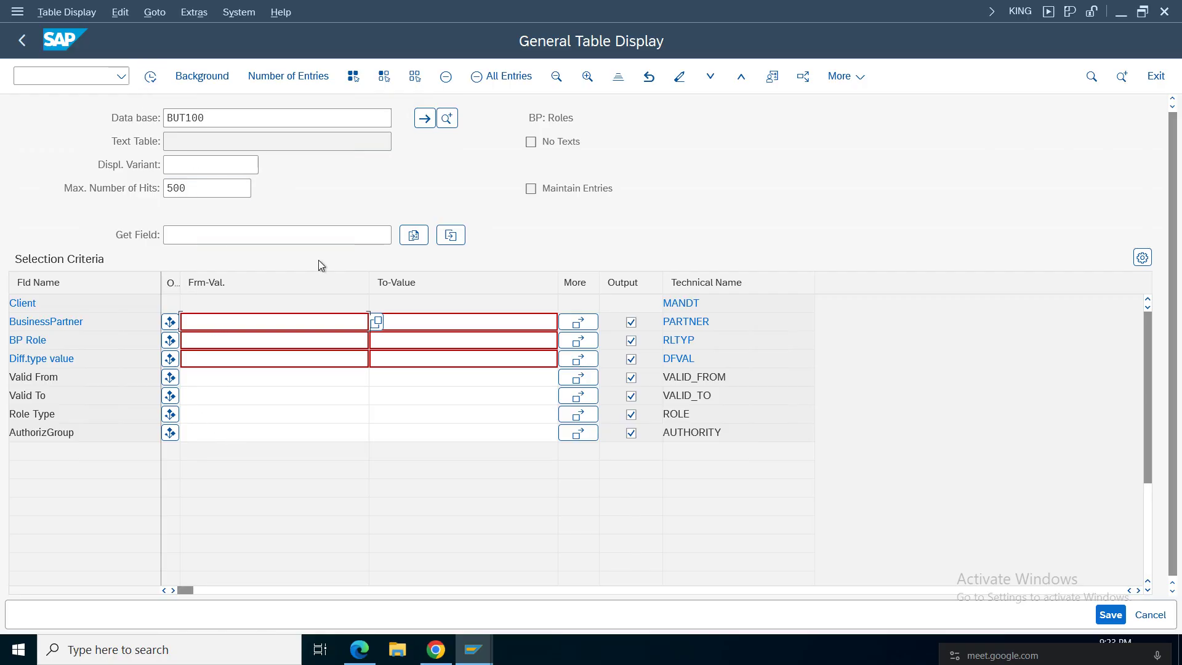
Step: Reload table BUT000, display the entries for grouping AMDC again and copy the listed business partner number
click(246, 123)
key(BackSpace)
key(BackSpace)
key(BackSpace)
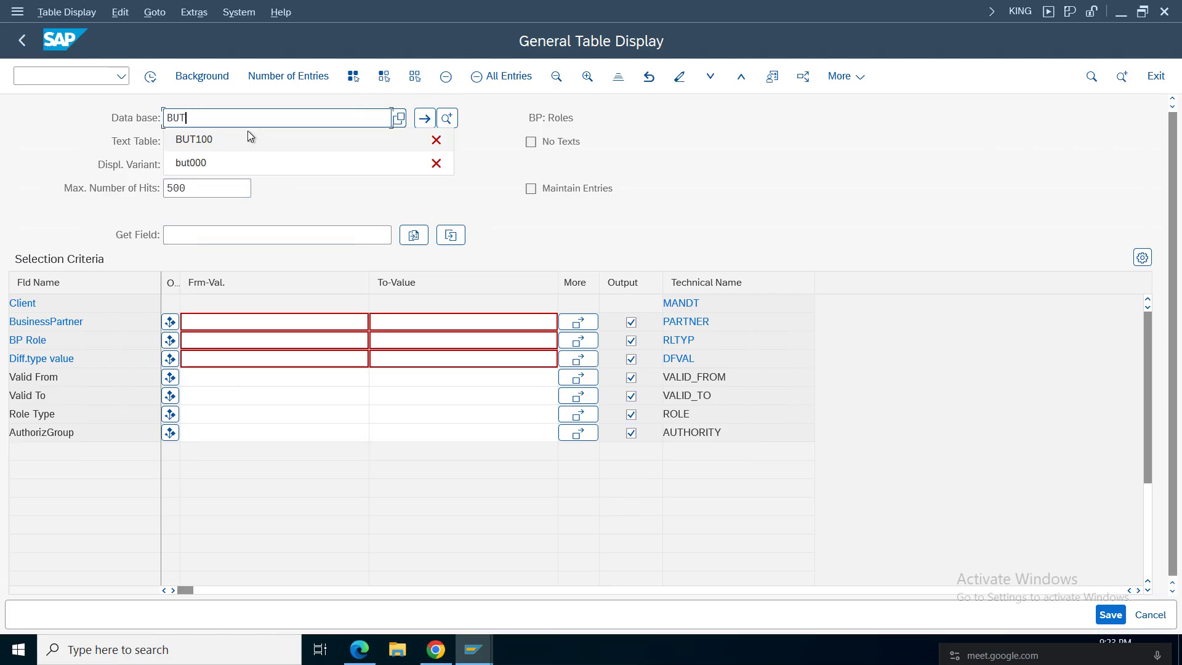
text(000)
key(Return)
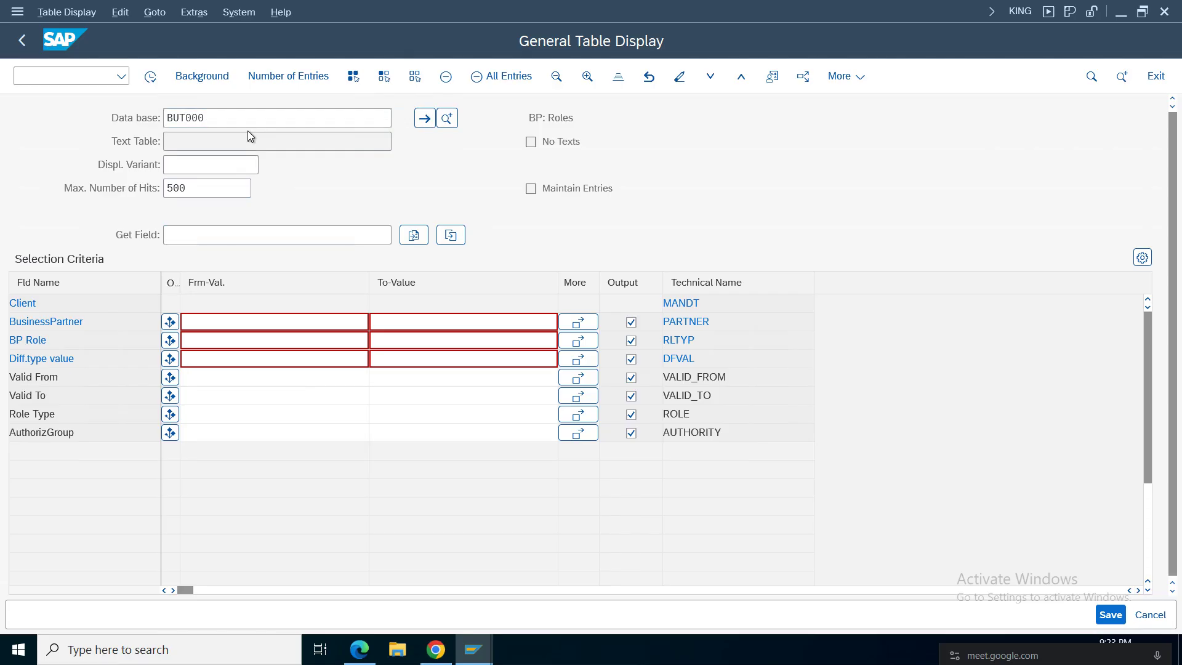
click(230, 384)
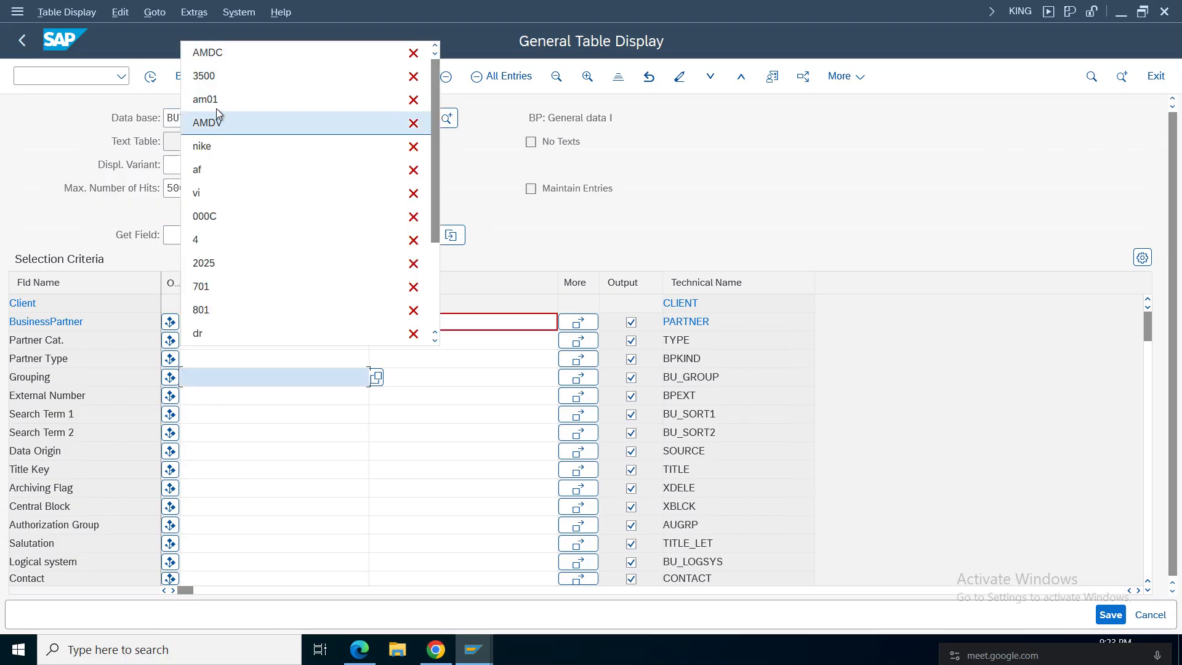
click(209, 52)
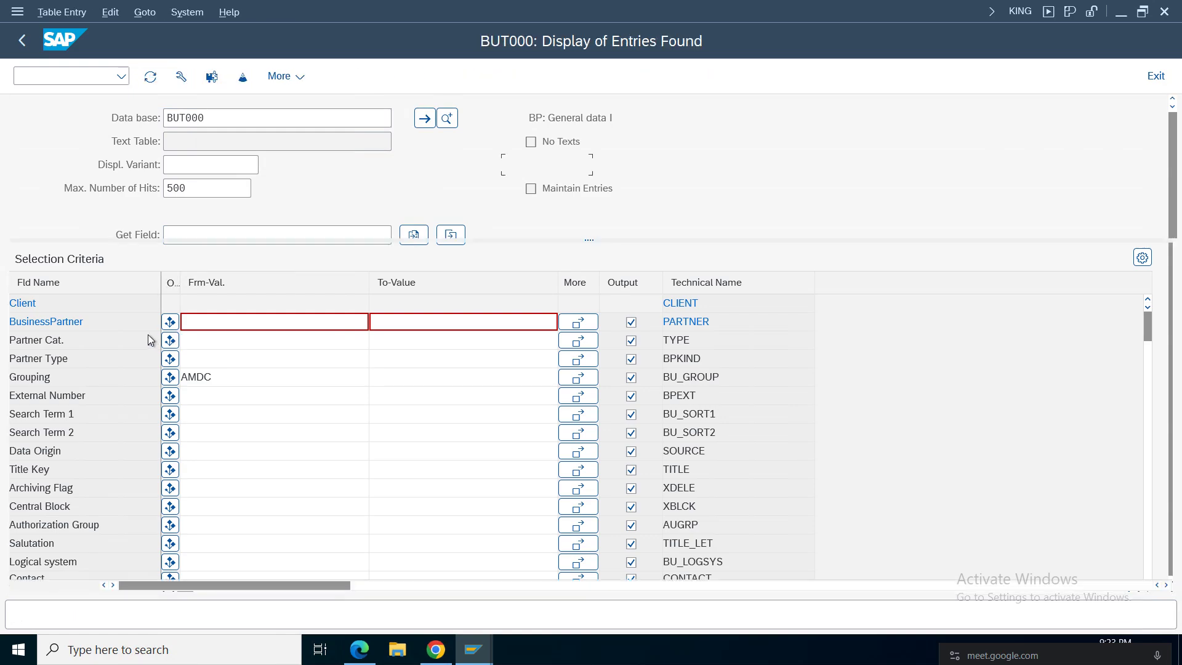
click(66, 310)
double_click(66, 311)
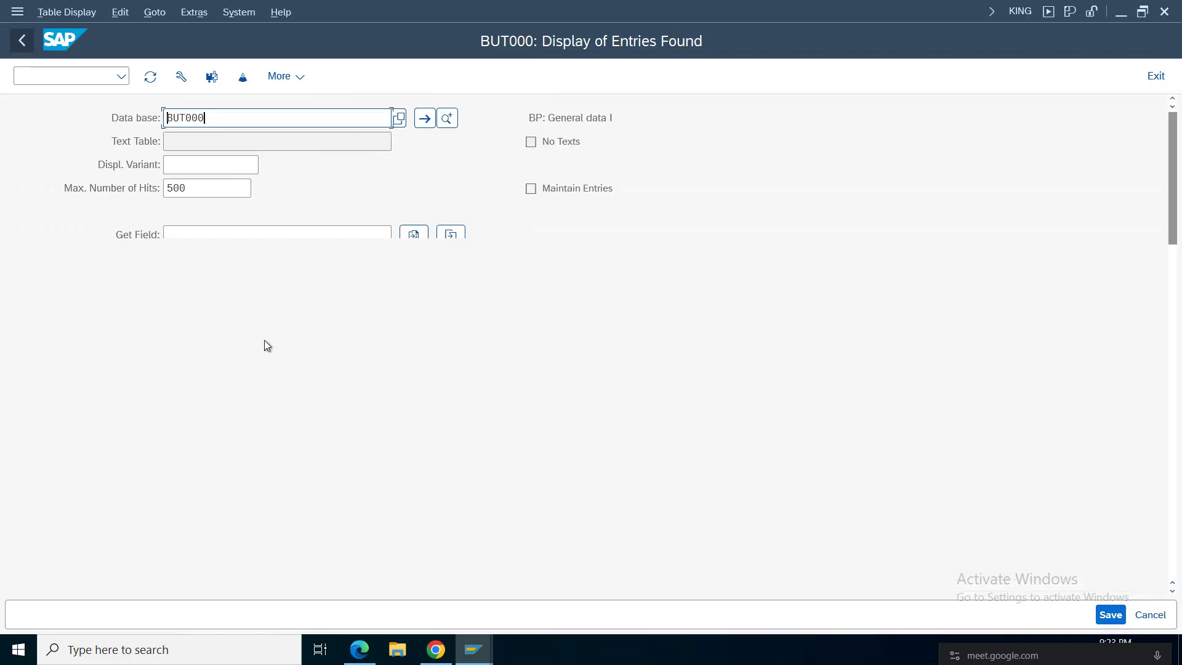
Step: Load table BUT100, display its entries without any restriction and return to the selection screen
click(237, 120)
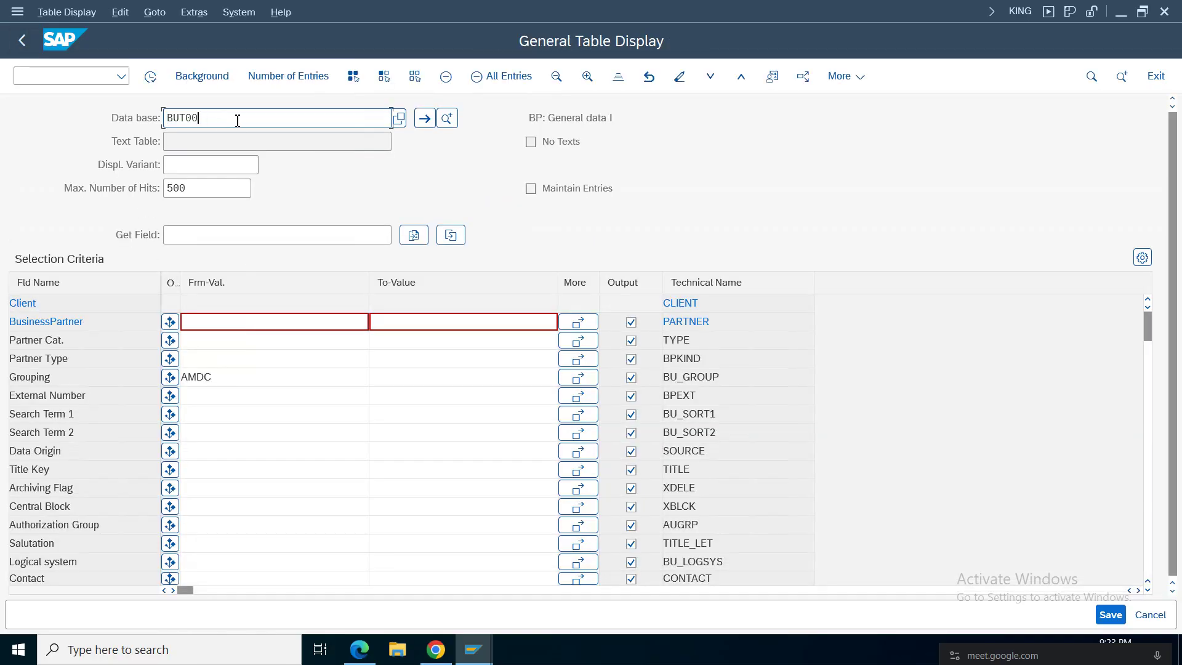
key(BackSpace)
key(BackSpace)
text(100)
key(Return)
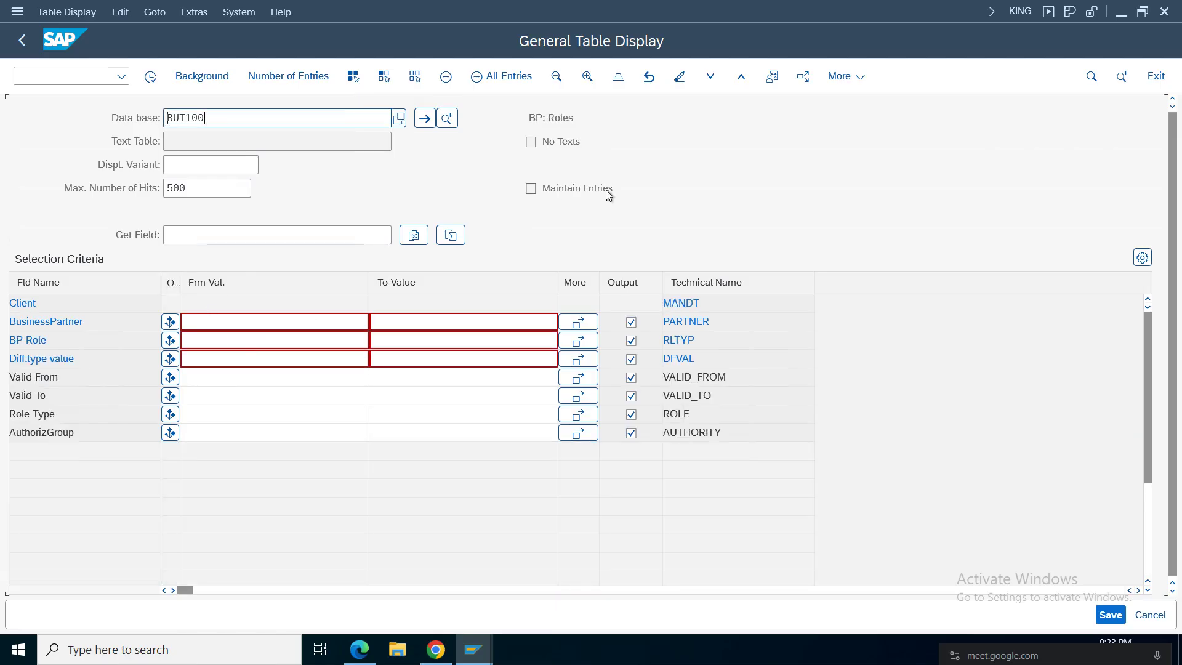
click(150, 75)
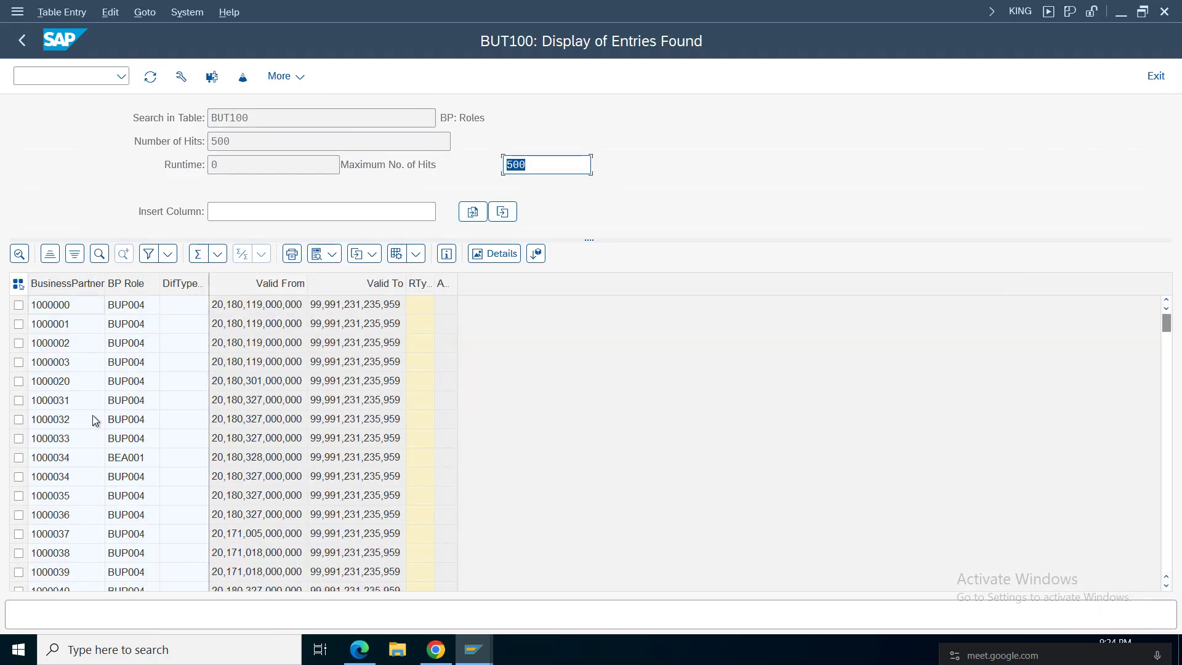
click(22, 40)
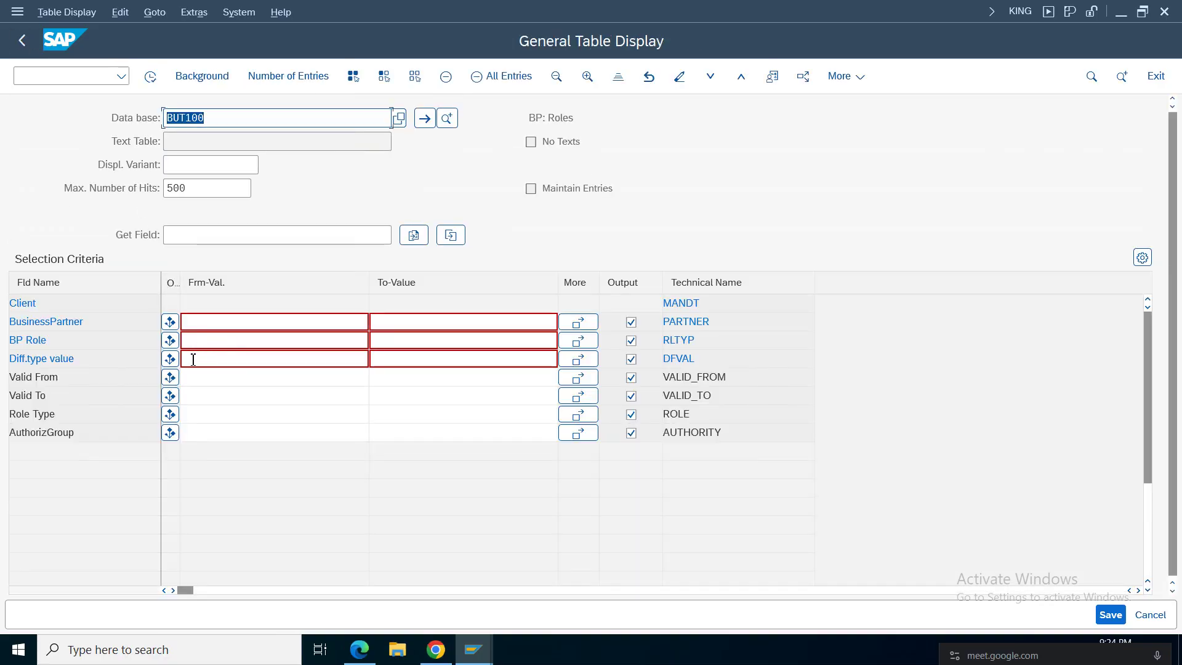
Step: Restrict the BUT100 selection to the copied business partner number and display the matching entries
click(206, 341)
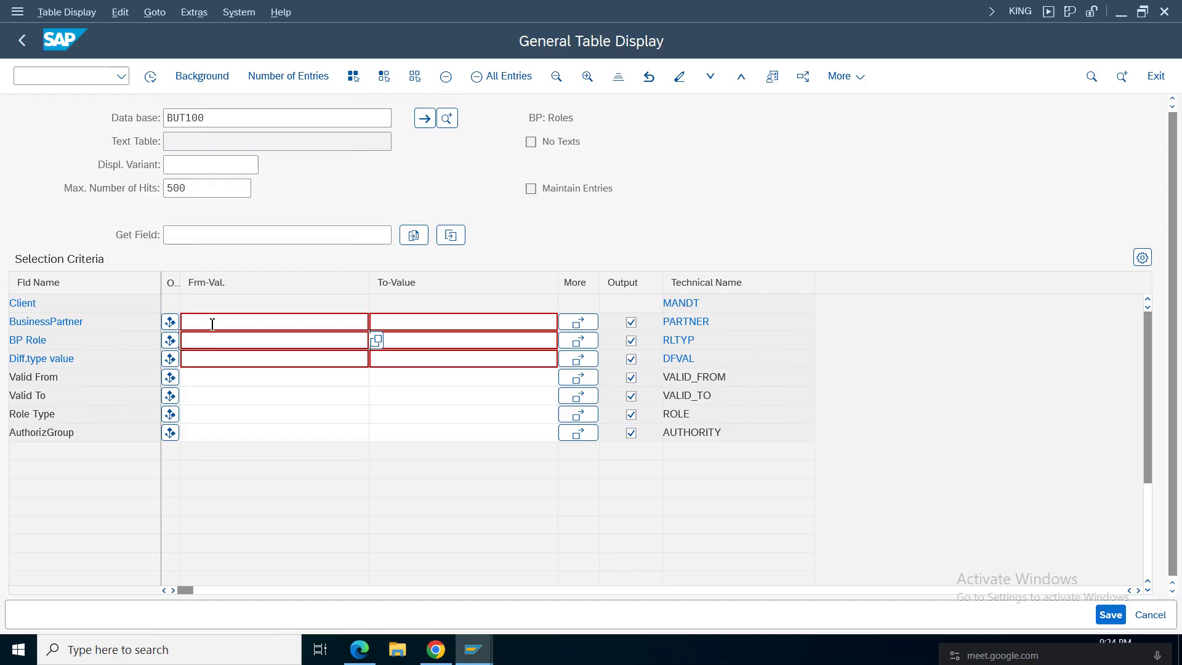
click(215, 322)
key(ctrl+v)
click(150, 77)
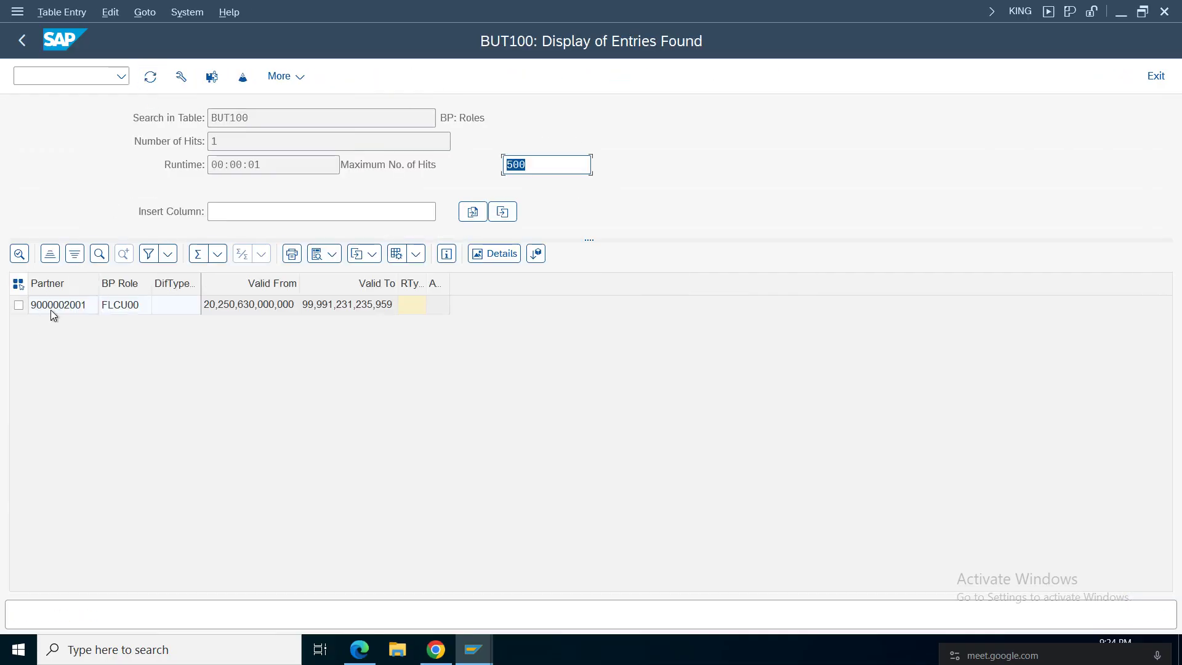
Step: Examine the partner number, BP role and validity dates of the entry and return to the selection screen
click(51, 310)
click(136, 311)
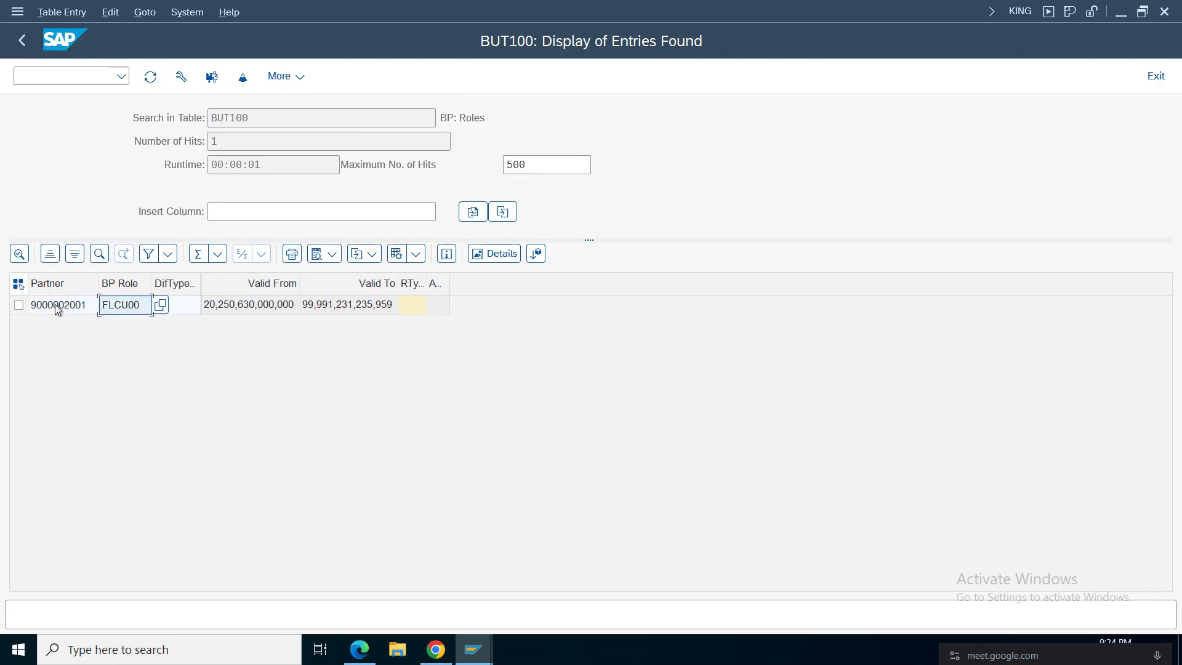
click(55, 311)
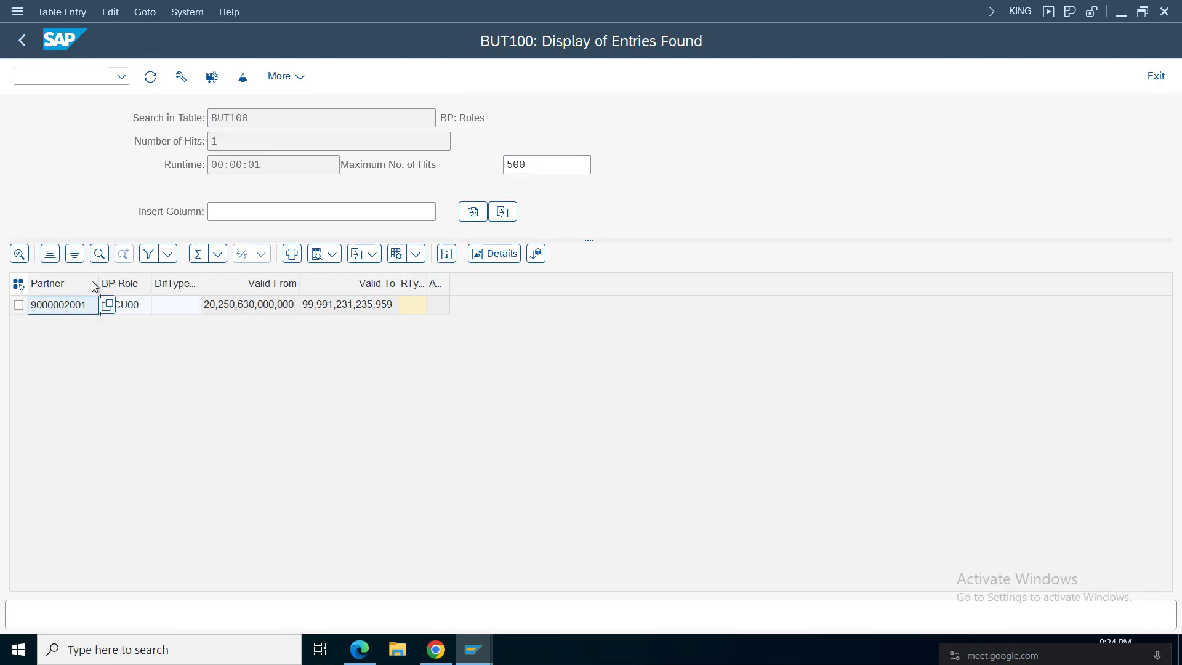
click(132, 306)
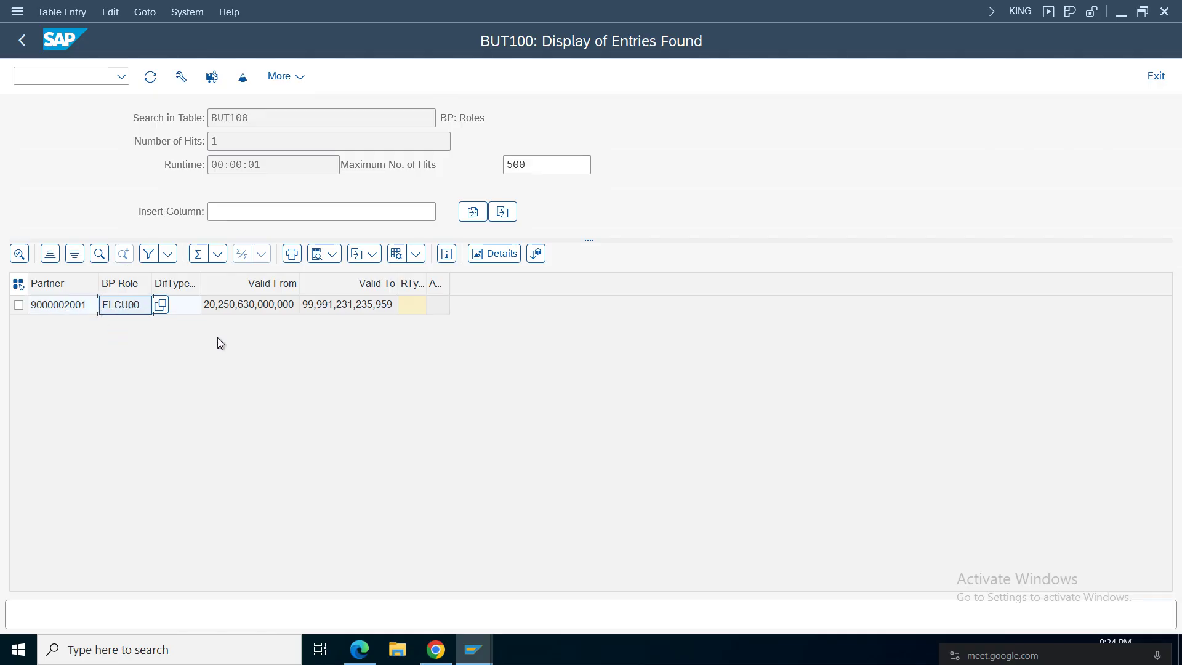
click(244, 308)
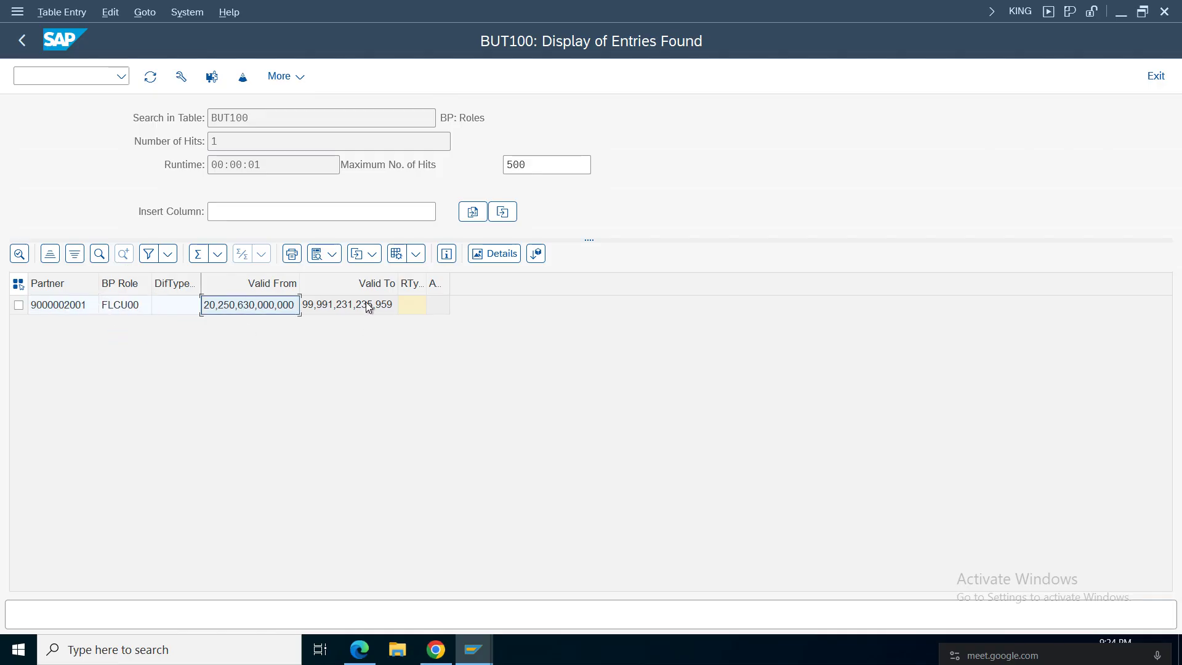
click(363, 306)
click(259, 309)
click(22, 40)
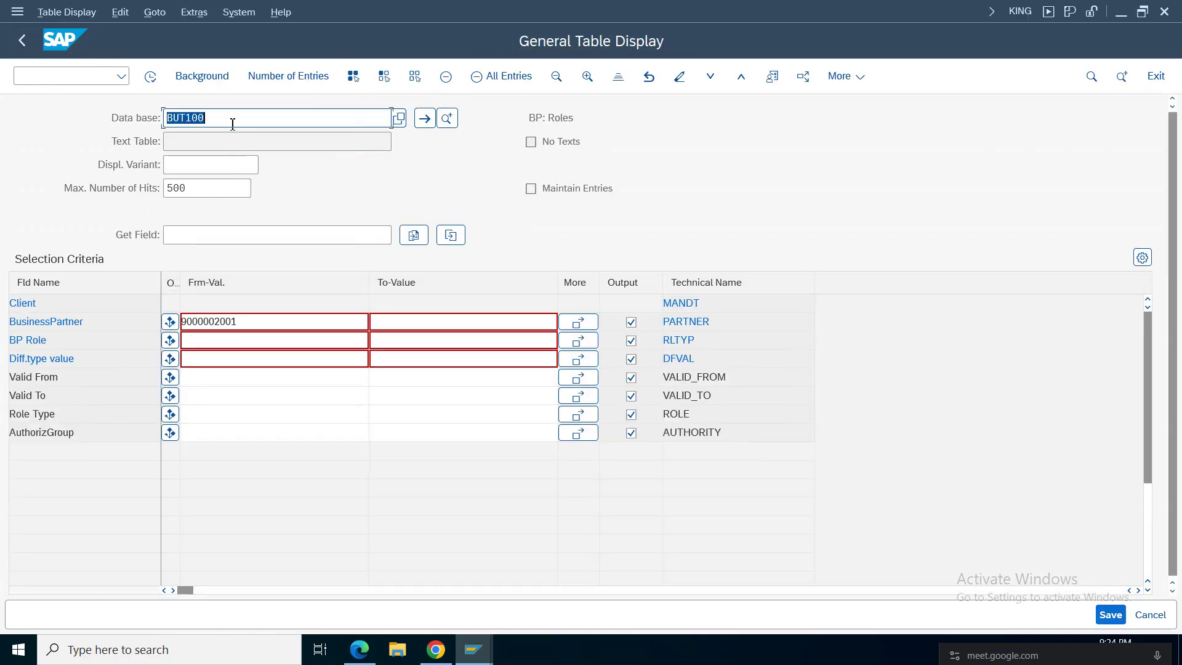
Step: Load table KNA1 and display its general data entry for the copied customer number
key(BackSpace)
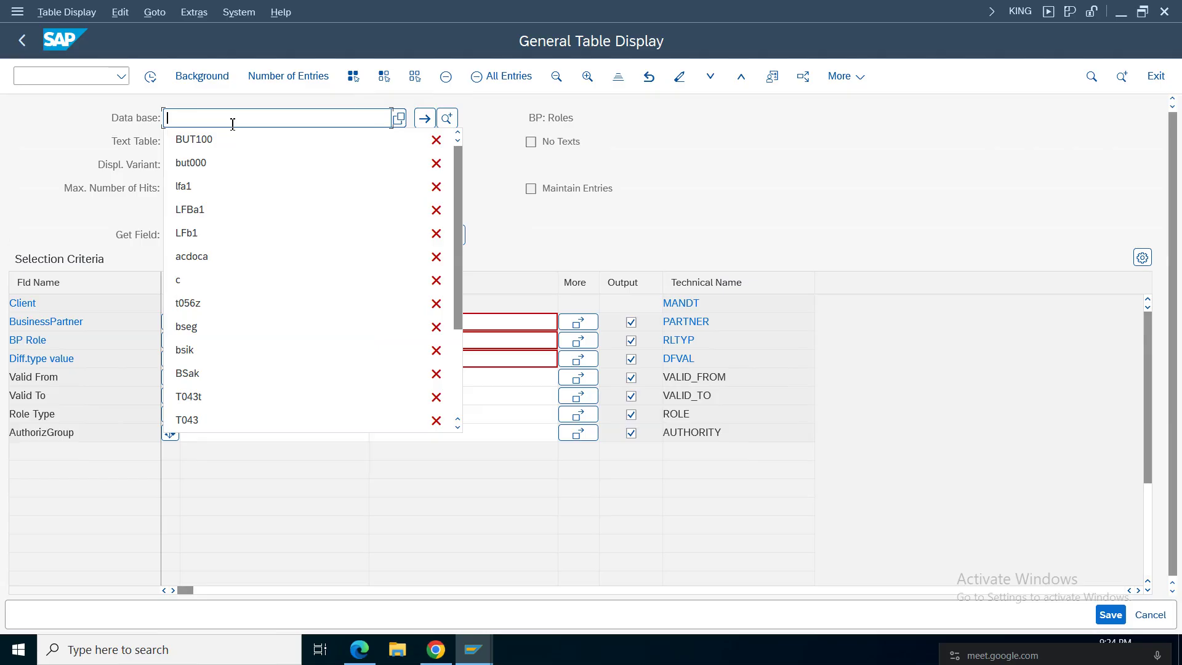
text(KNA)
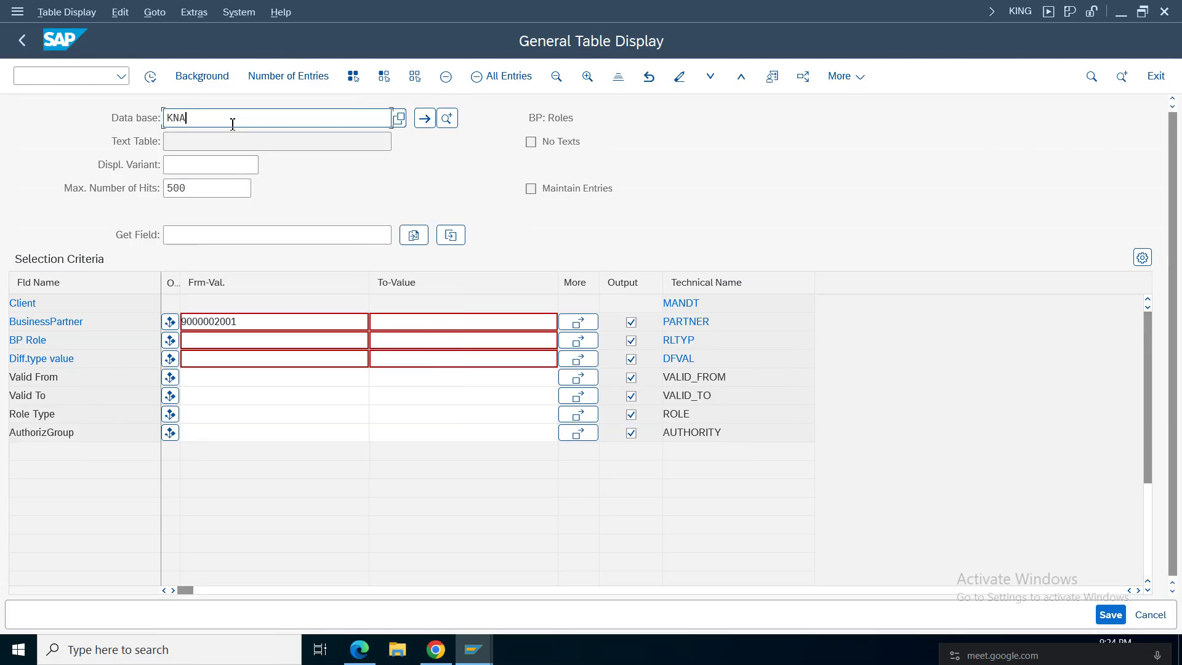
text(1)
key(Return)
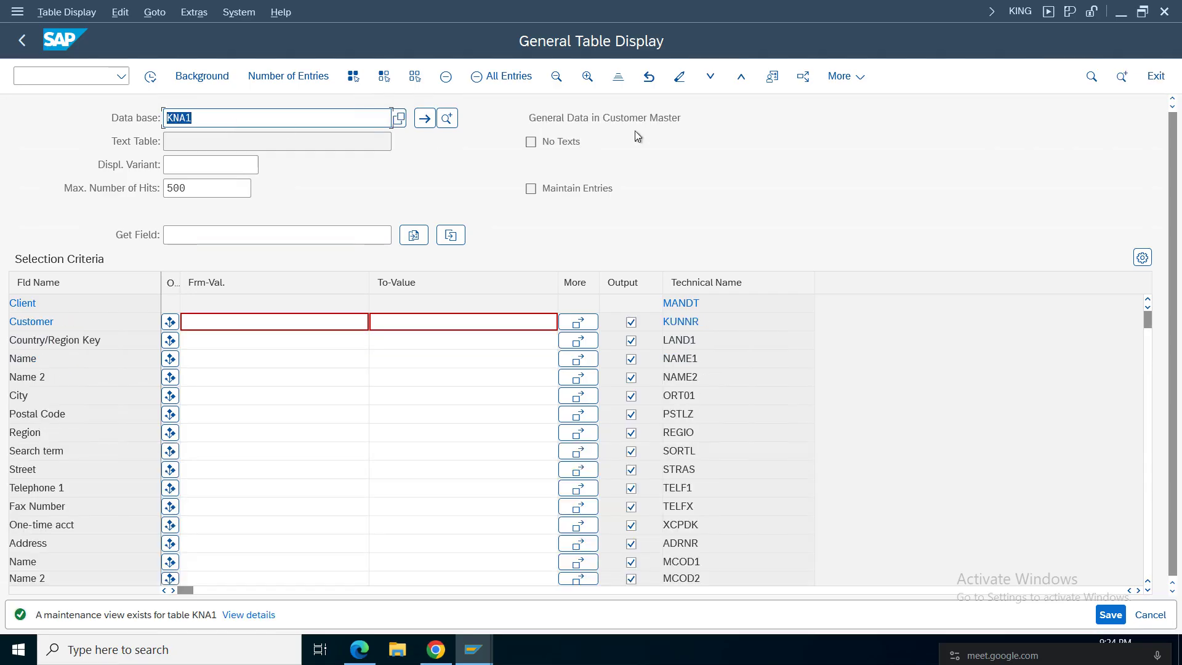
click(628, 122)
click(229, 323)
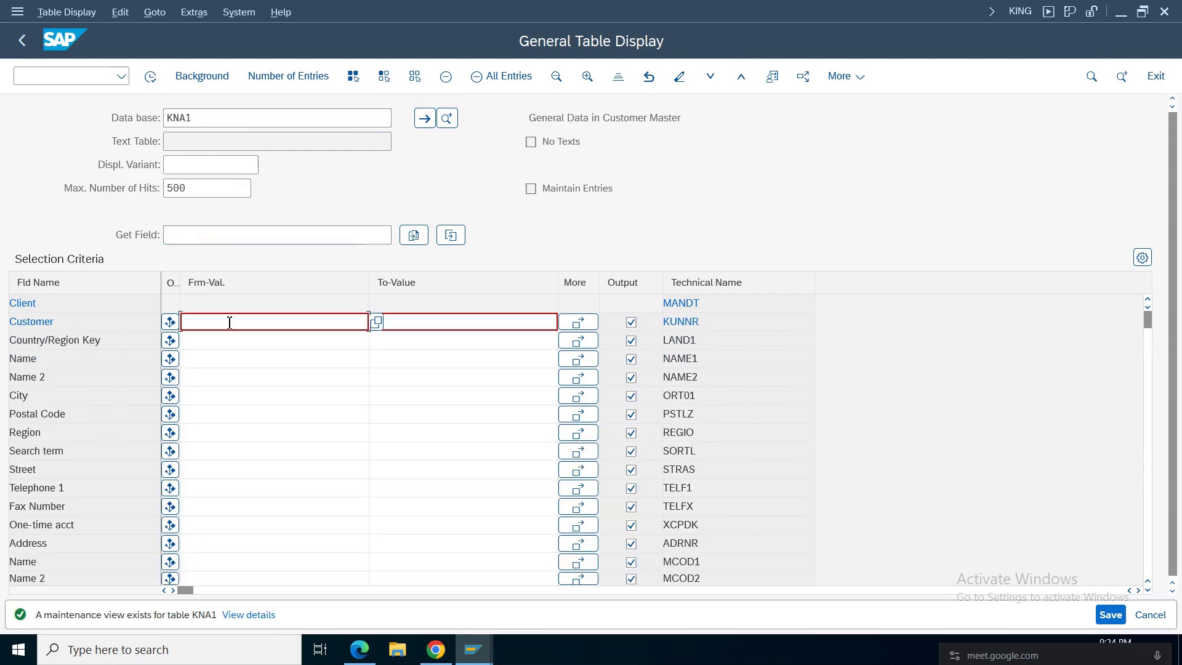
key(ctrl+v)
click(151, 78)
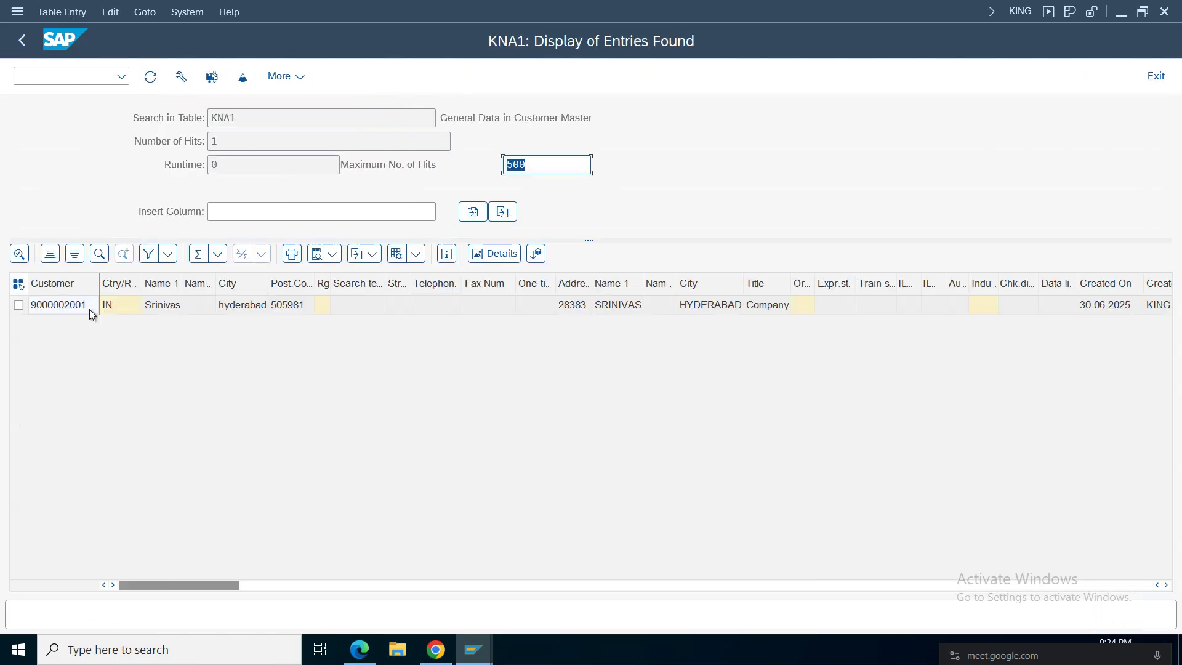
Step: Examine the city and address number of the customer entry and return to the selection screen
click(243, 310)
click(714, 307)
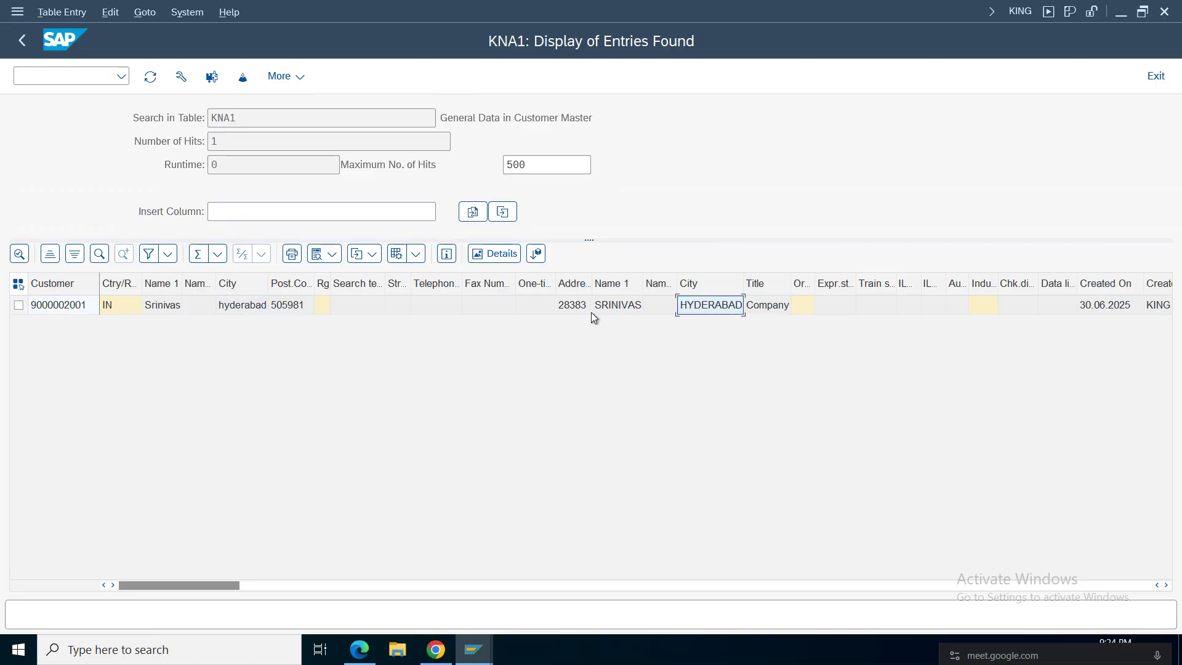
click(577, 309)
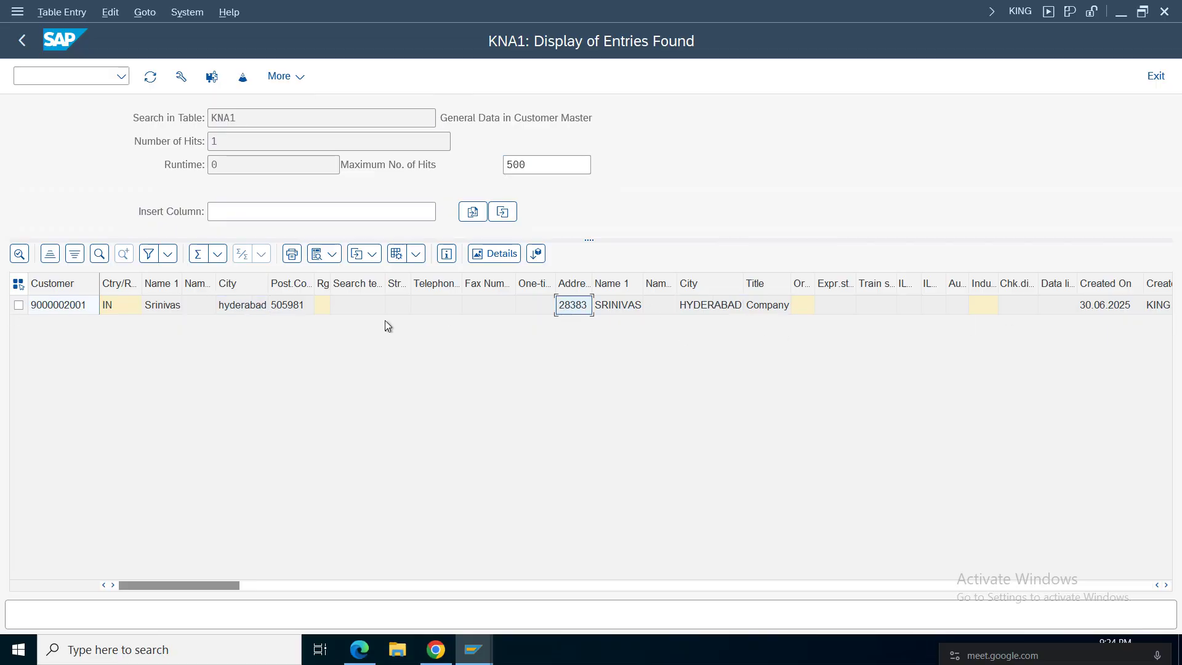
click(22, 40)
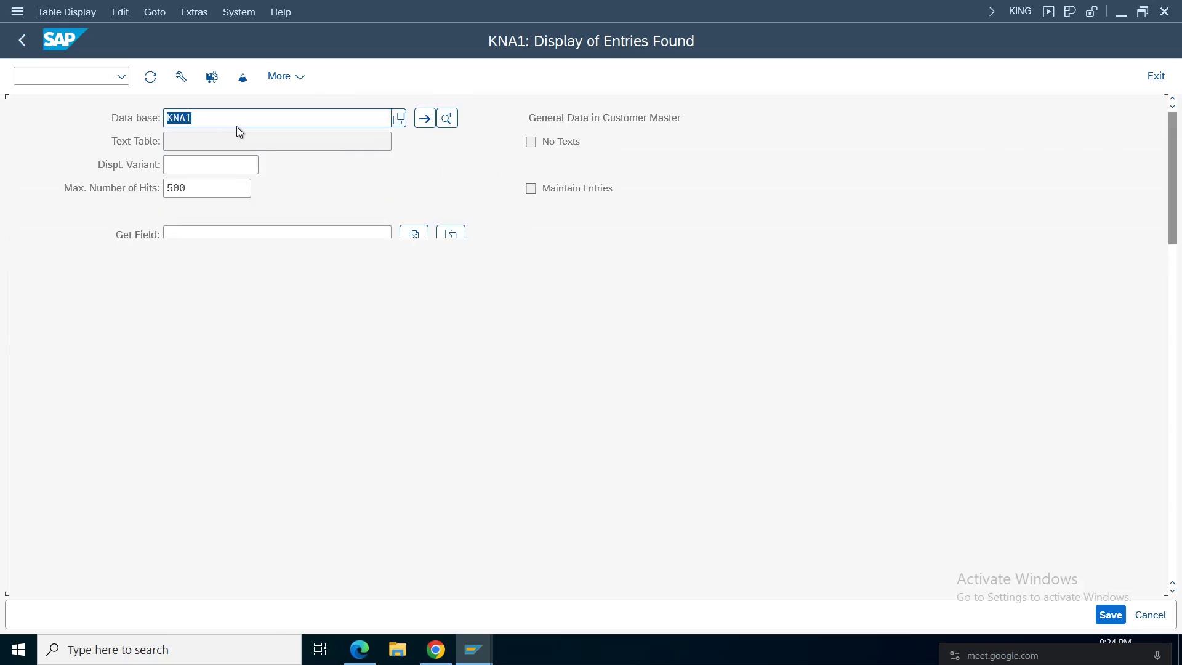
Step: Load the selection fields of table KNB1 for the customer's company code data
key(BackSpace)
key(BackSpace)
text(b)
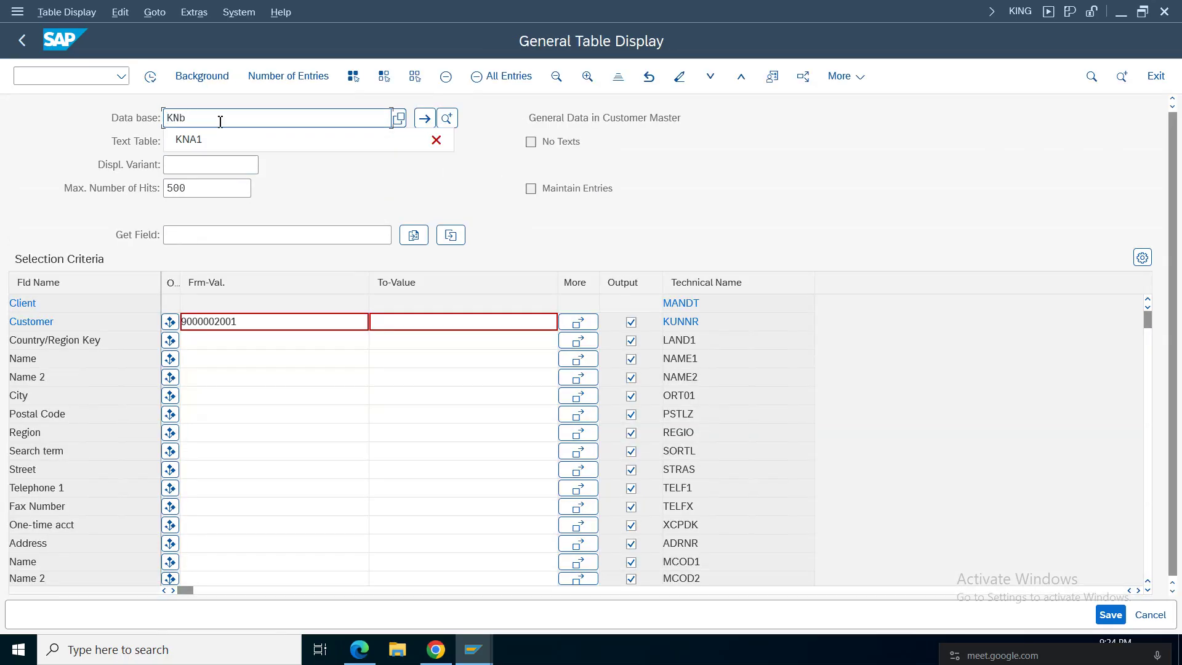
text(1)
key(Return)
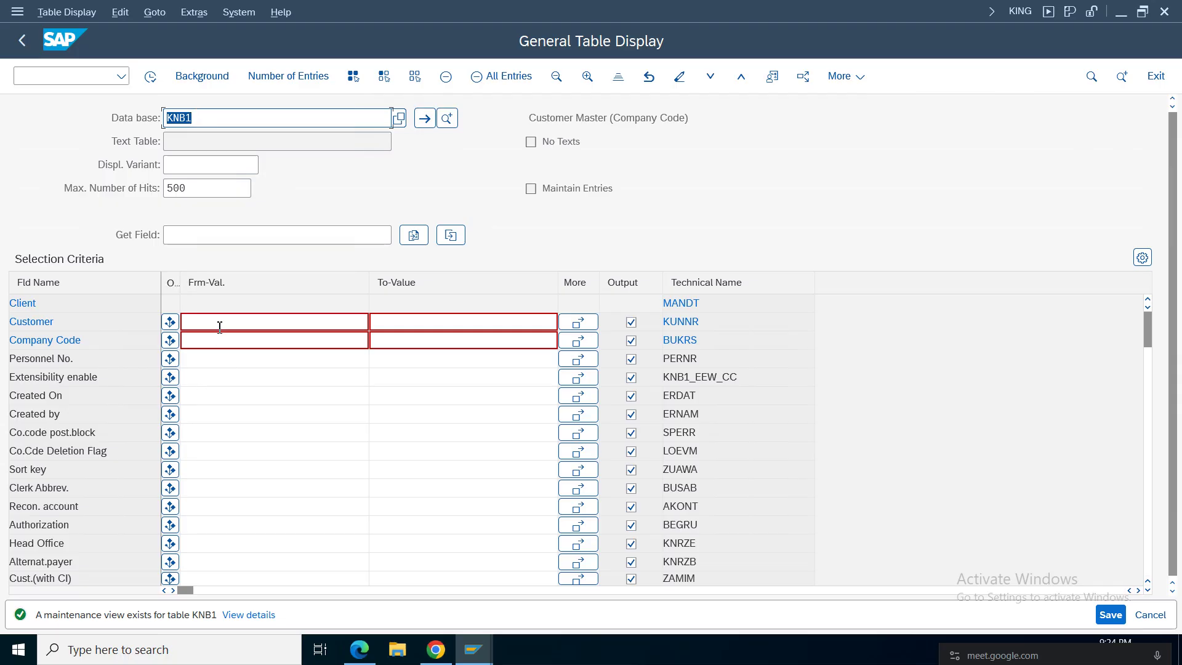
Step: Try to display the KNB1 entries restricted to company code AM0
click(220, 322)
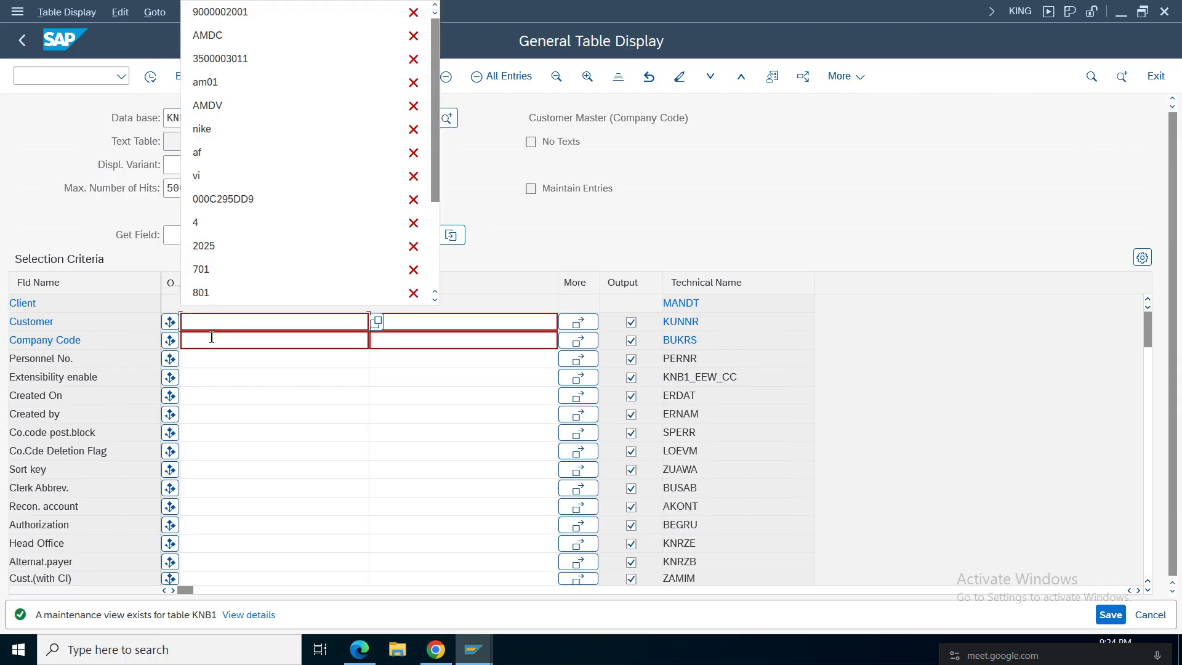
click(220, 419)
click(218, 343)
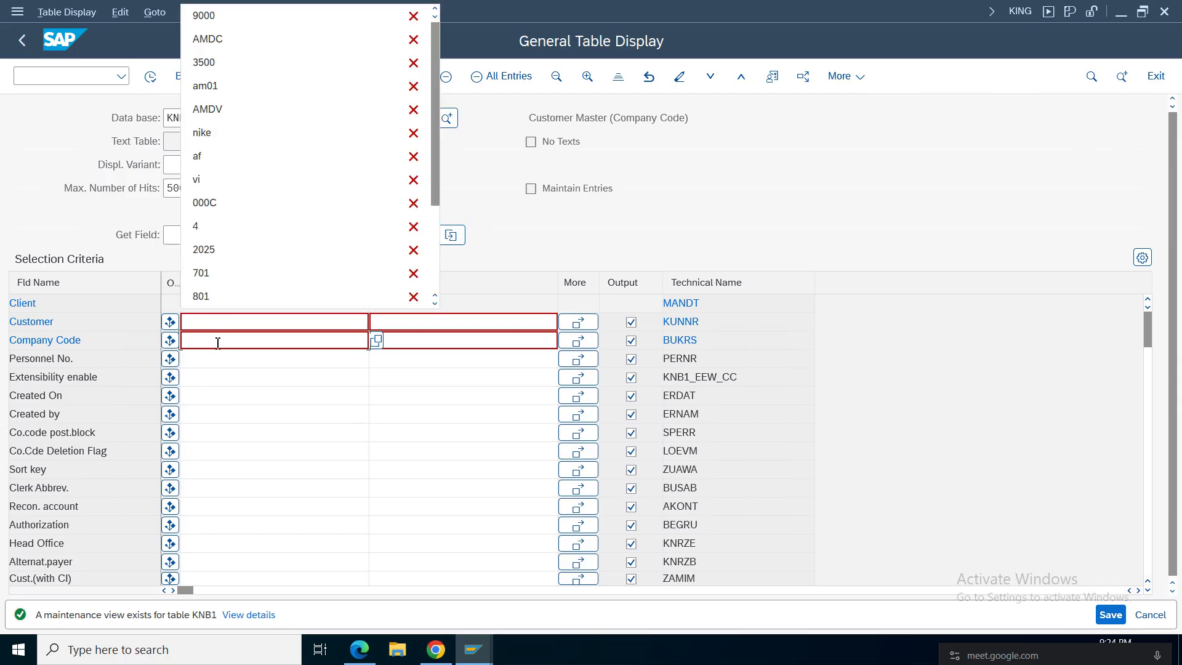
text(am)
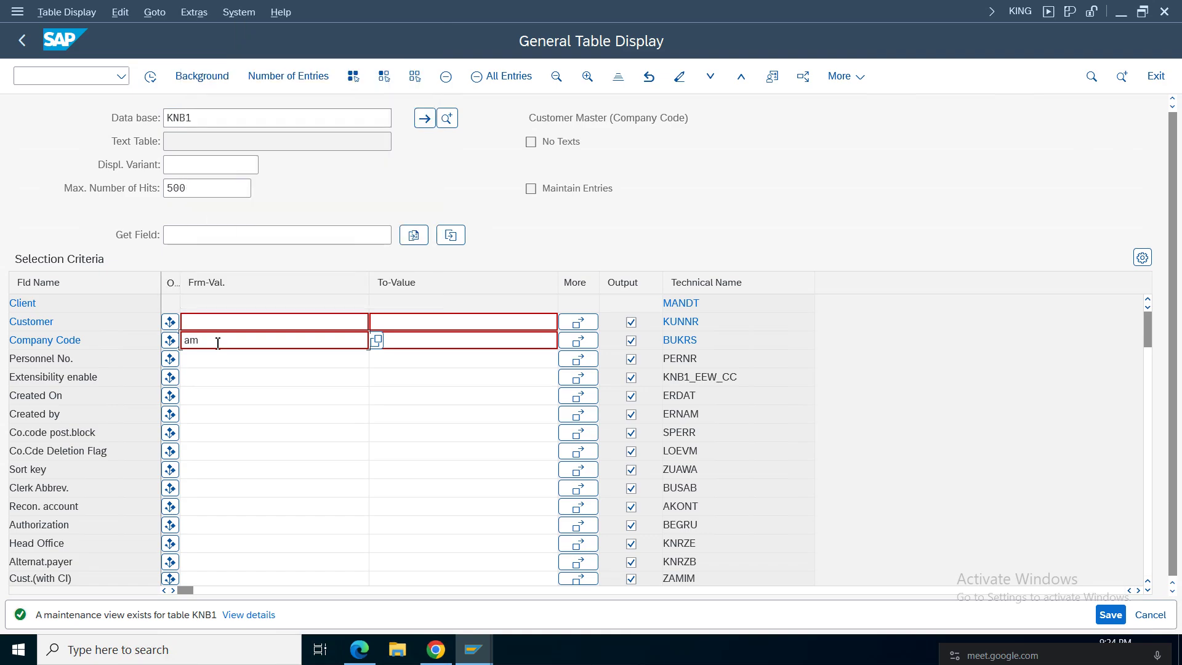
text(0)
key(Return)
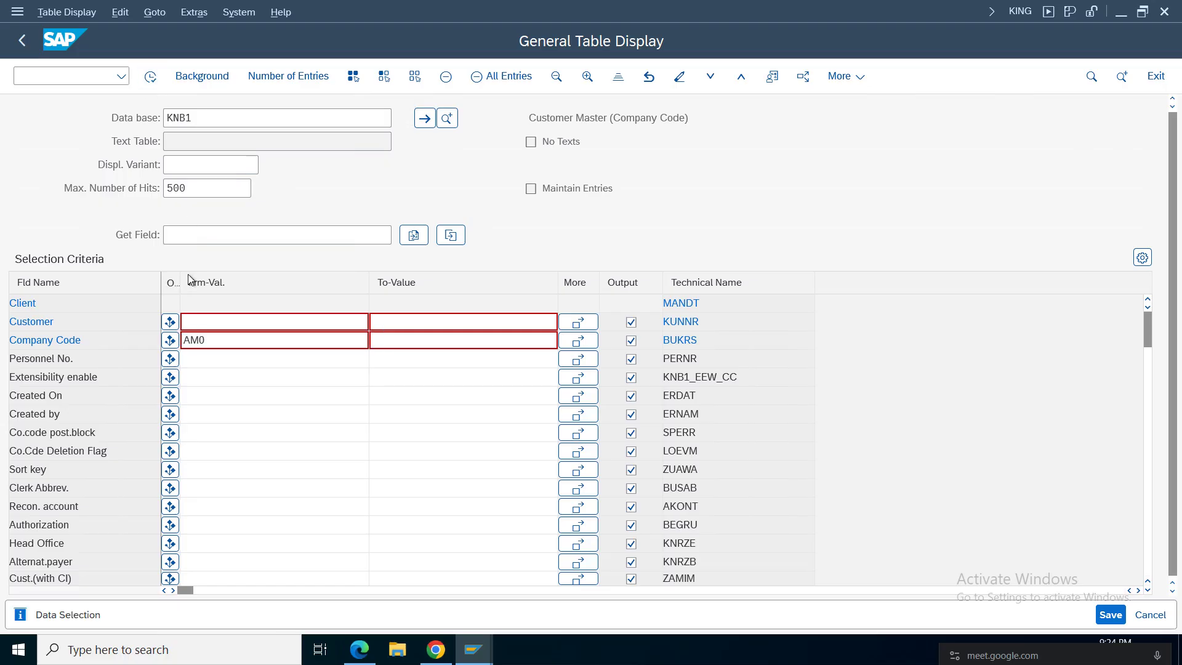
key(F8)
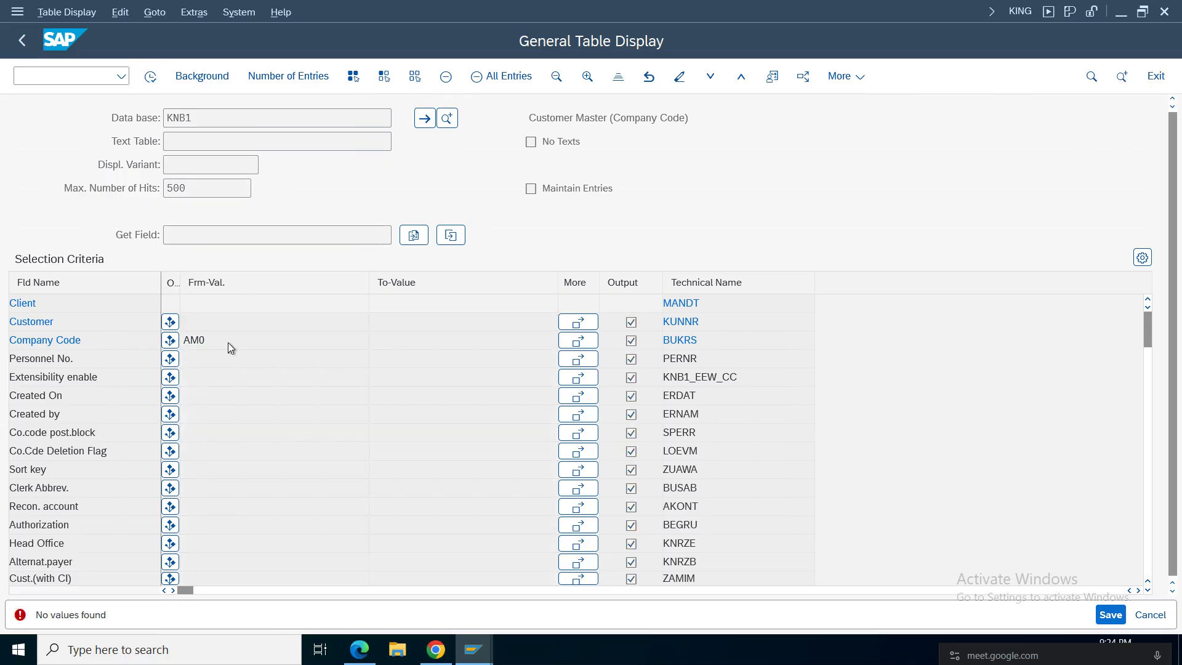
Step: Display the KNB1 entries restricted to company code AM01
click(239, 340)
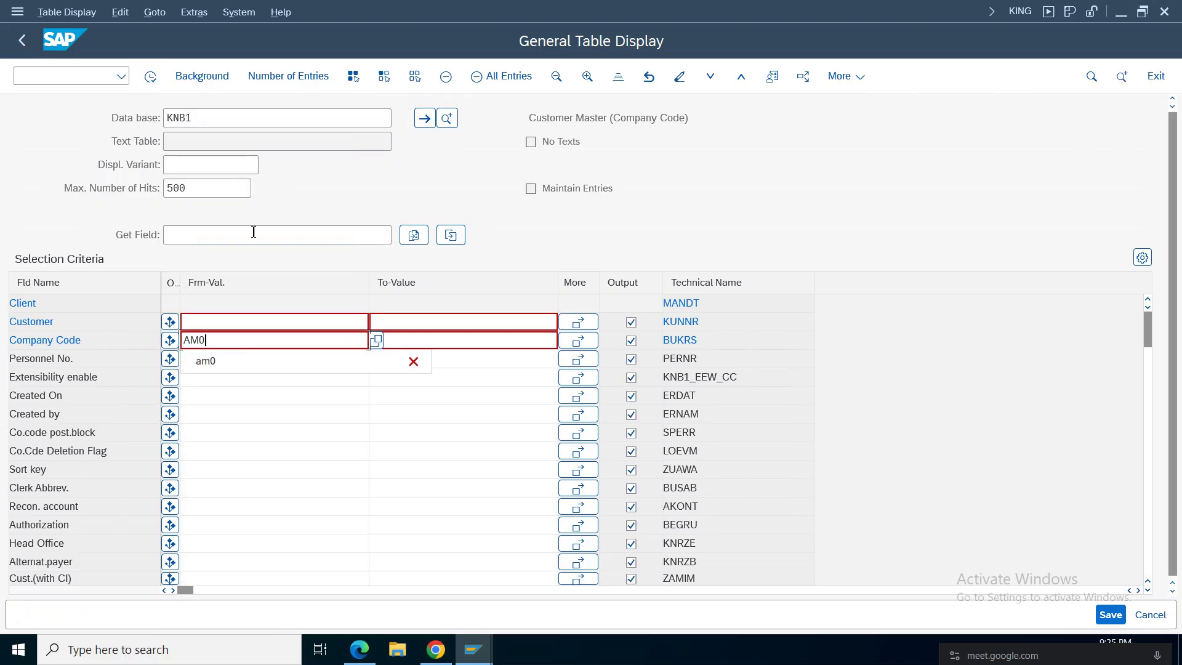
key(F8)
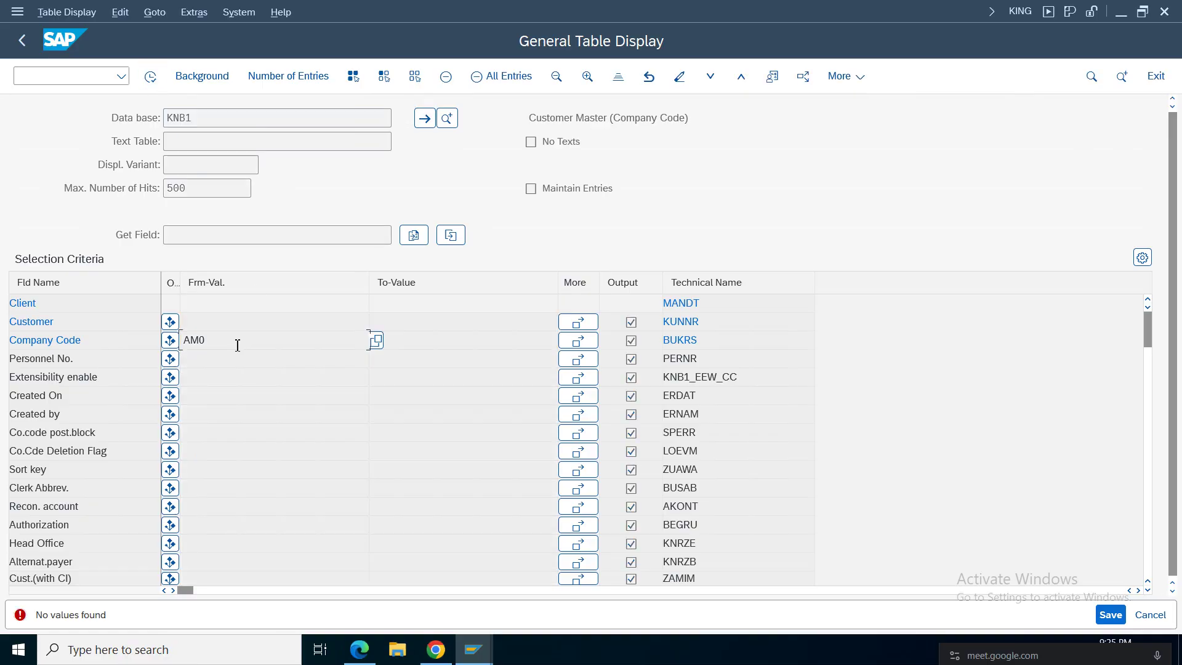
click(235, 342)
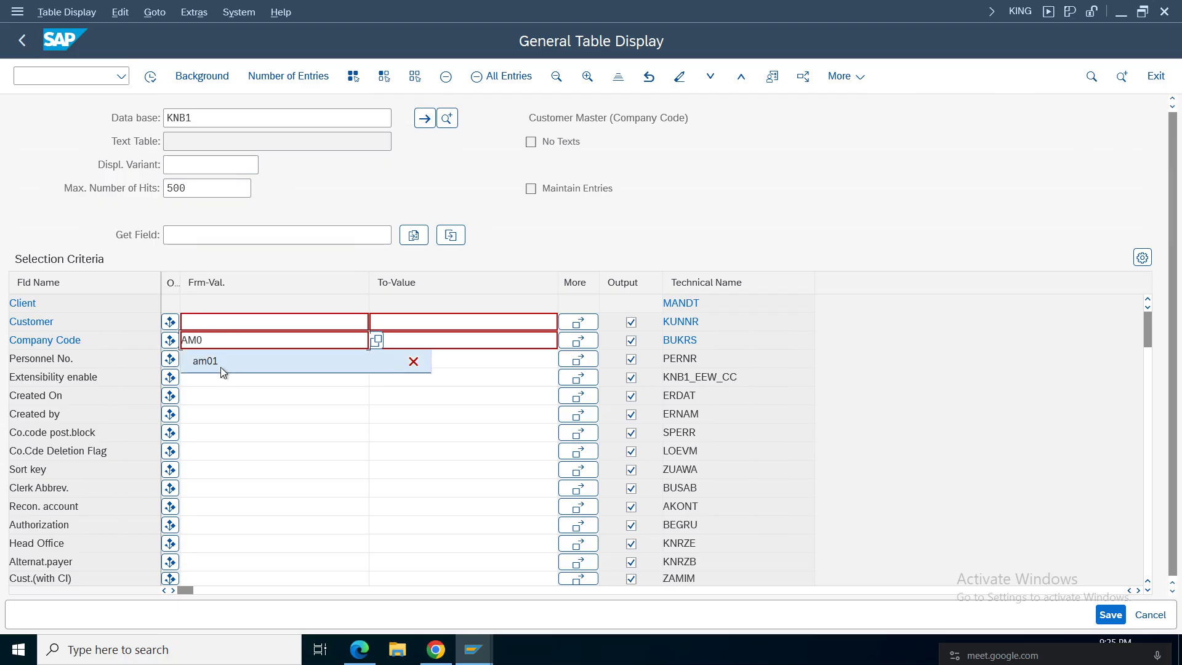
click(220, 362)
click(150, 84)
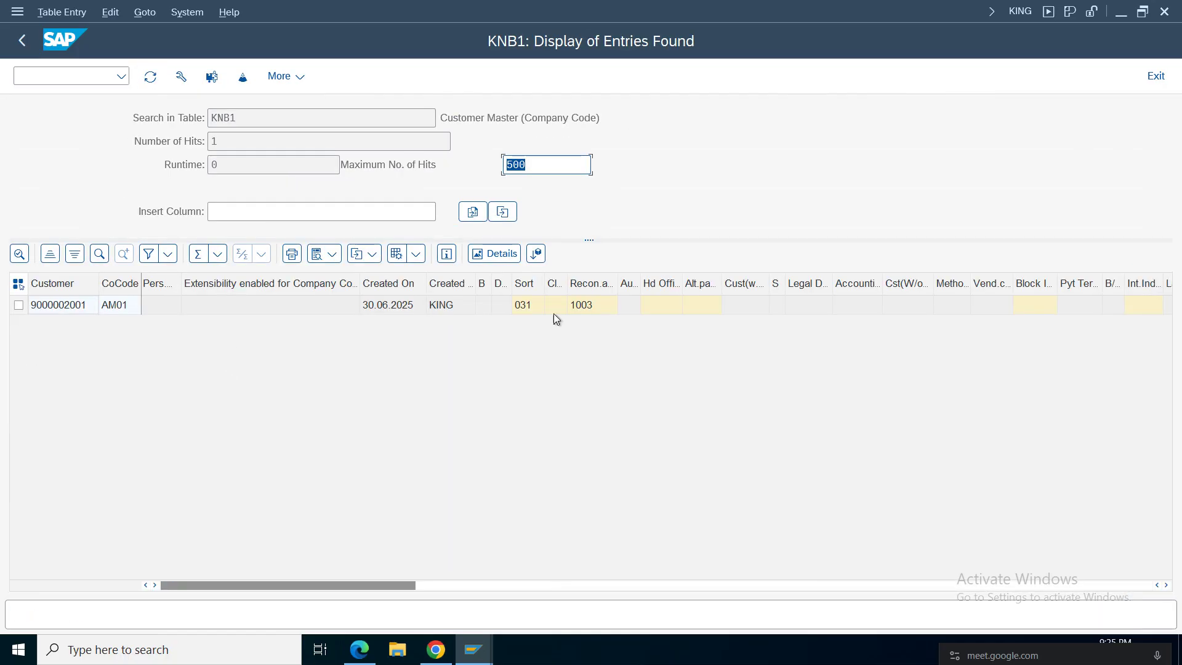
Step: Examine the reconciliation account and company code of the KNB1 customer entry and return to the SAP Easy Access menu
click(570, 306)
click(115, 306)
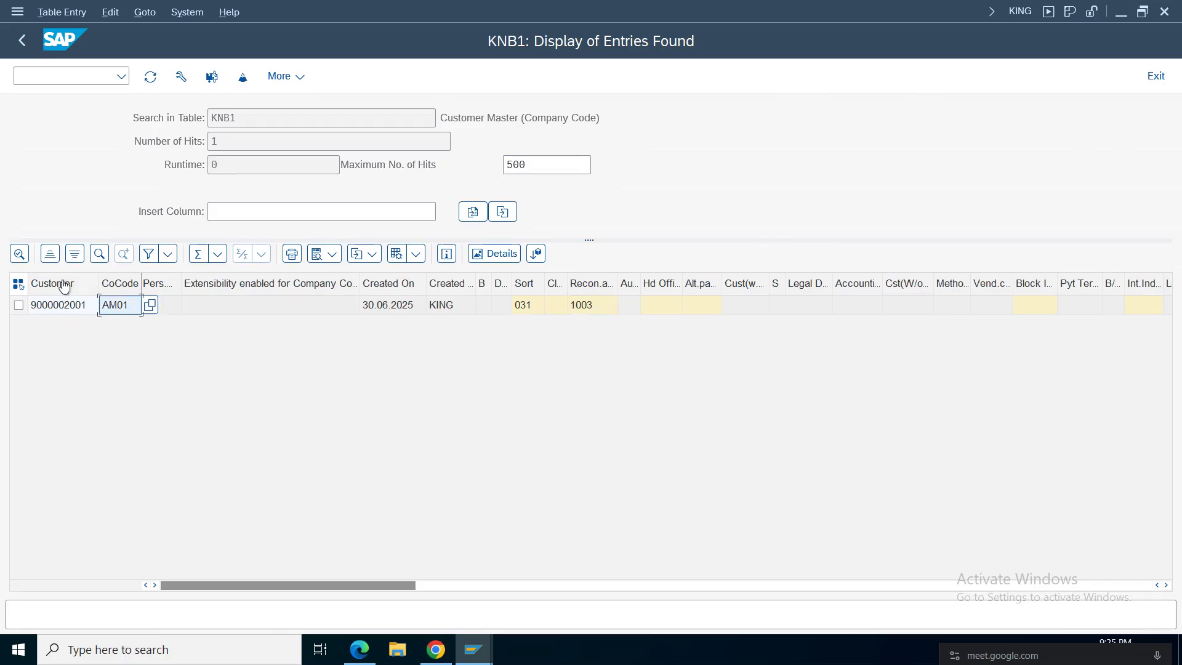
drag(620, 112, 400, 117)
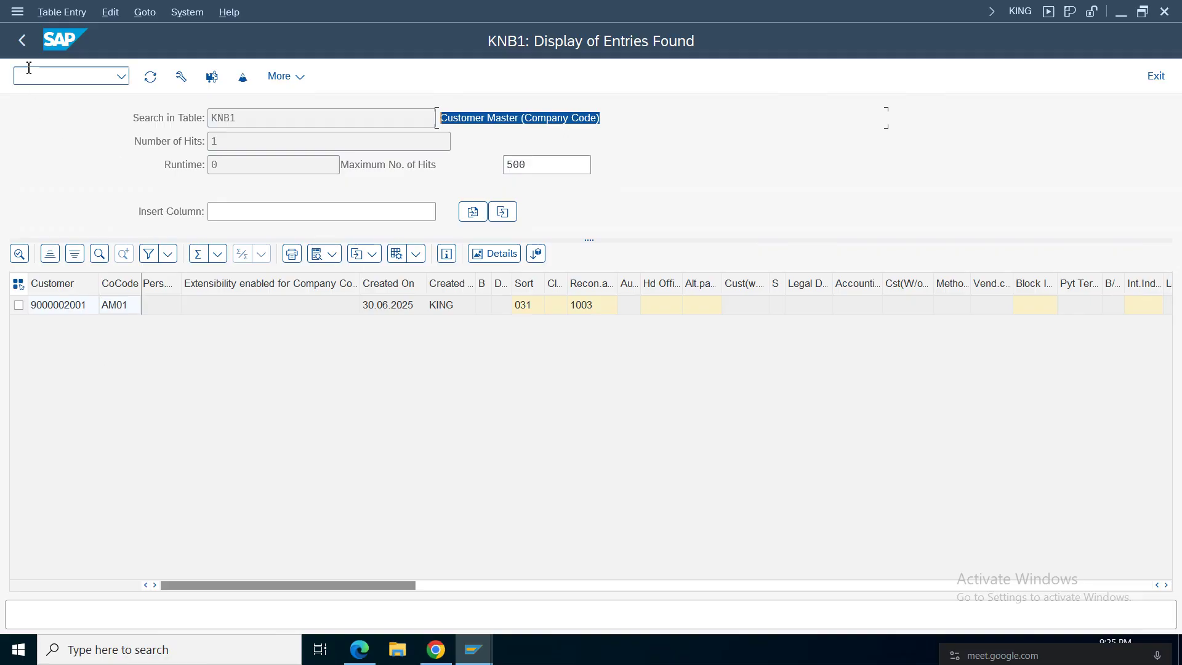
click(22, 40)
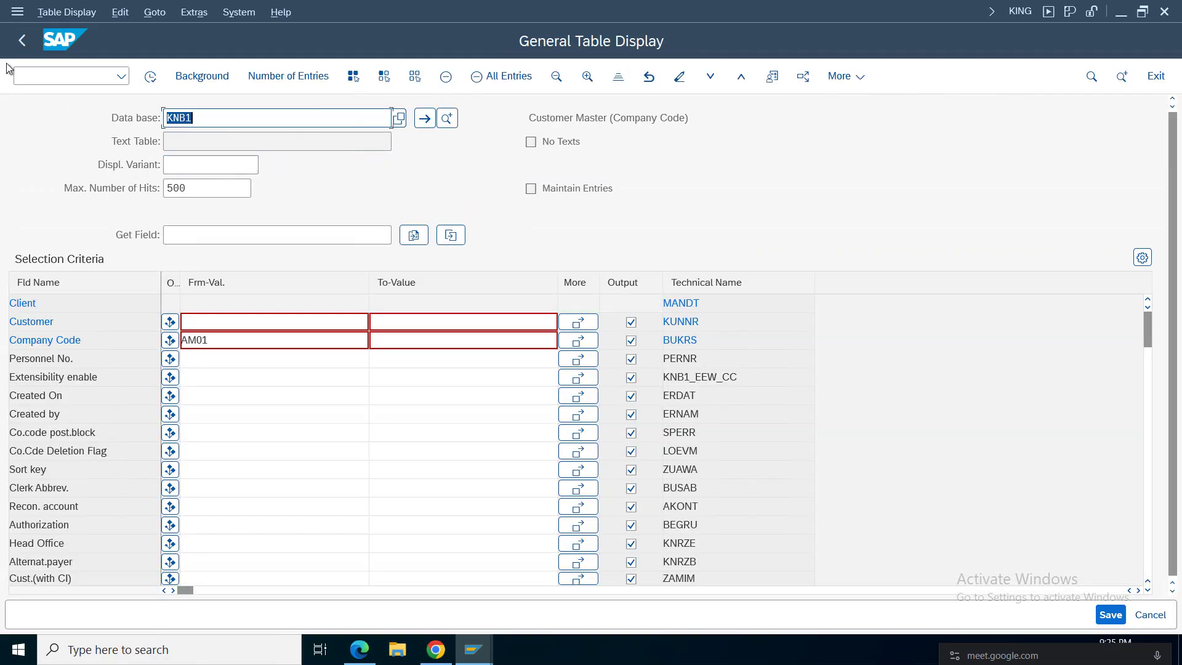
click(24, 39)
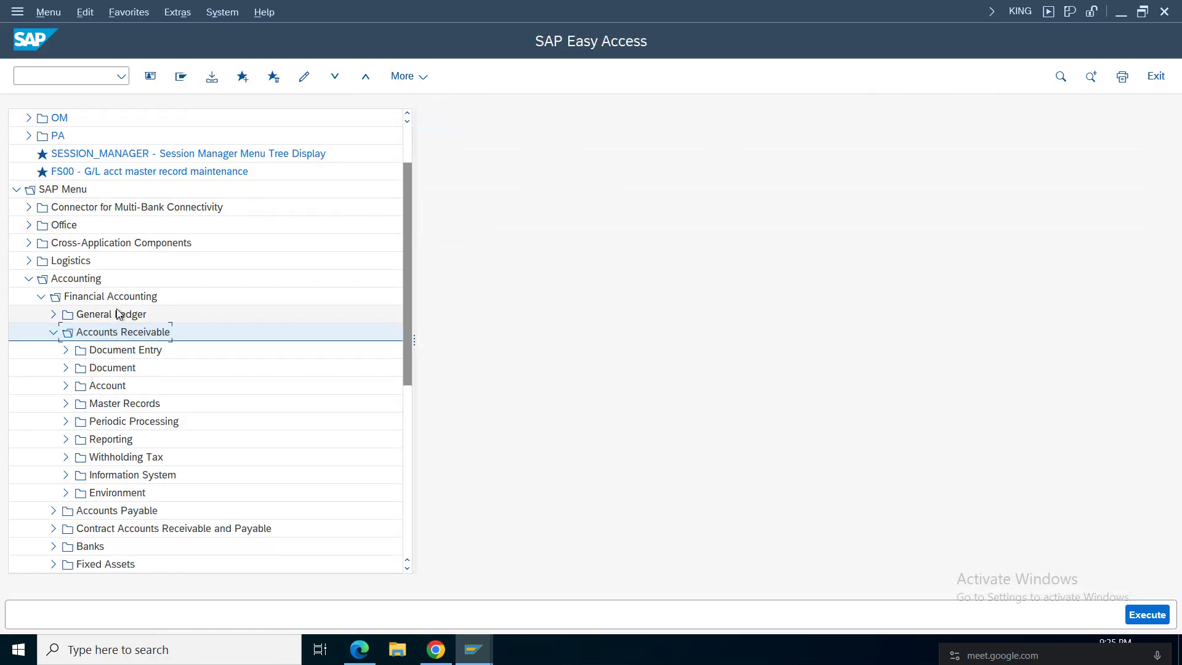
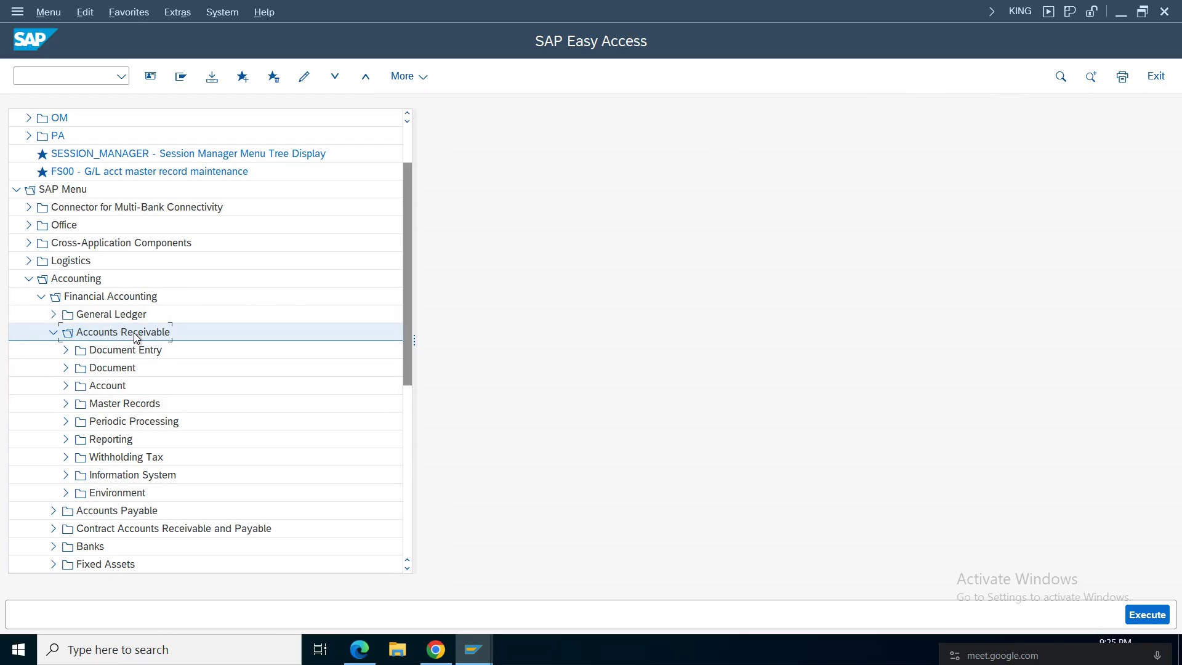
Step: Open the FB70 customer invoice transaction from the Accounts Receivable document entry folder
double_click(102, 350)
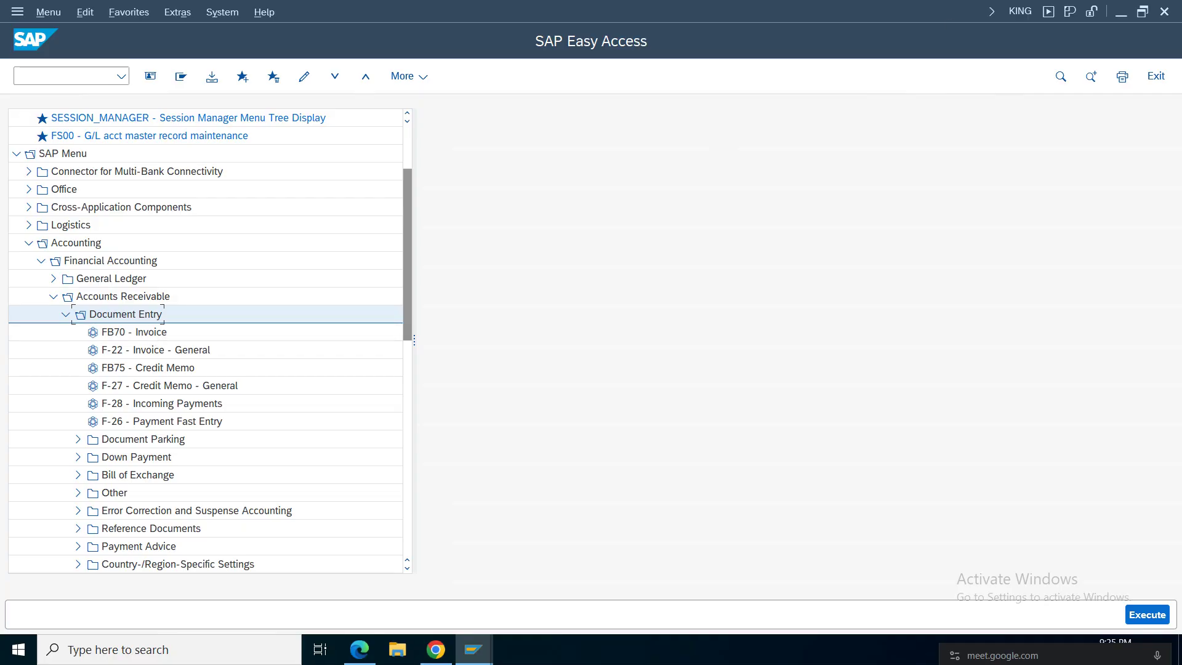
mouse_move(696, 7)
click(743, 10)
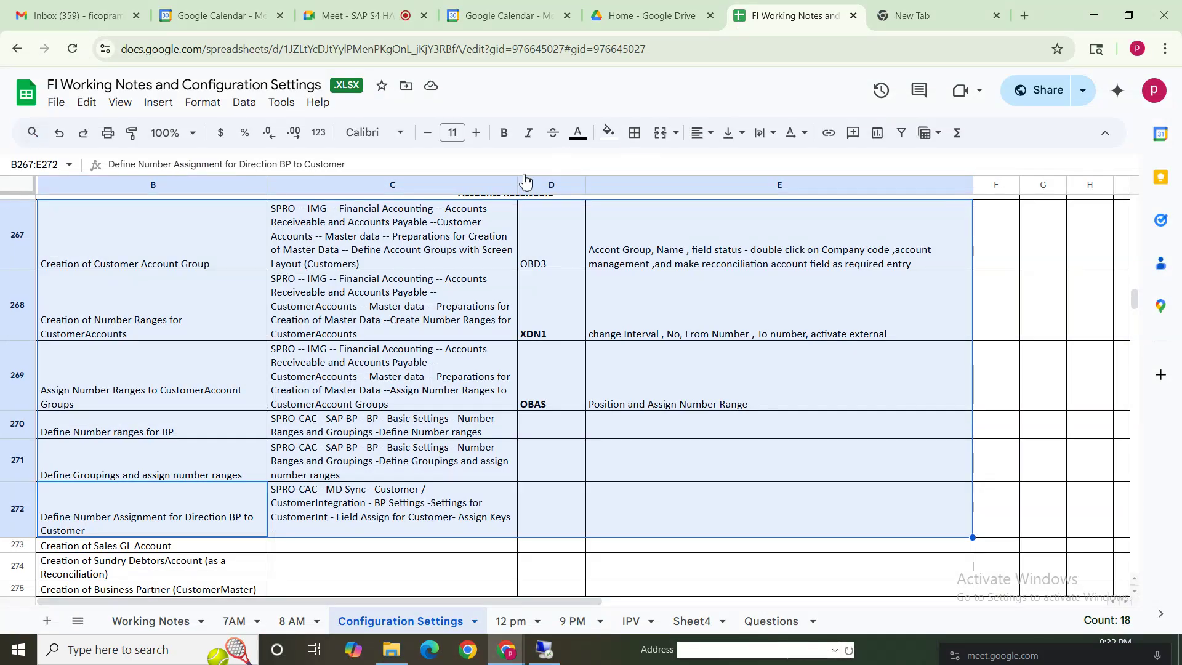
click(544, 650)
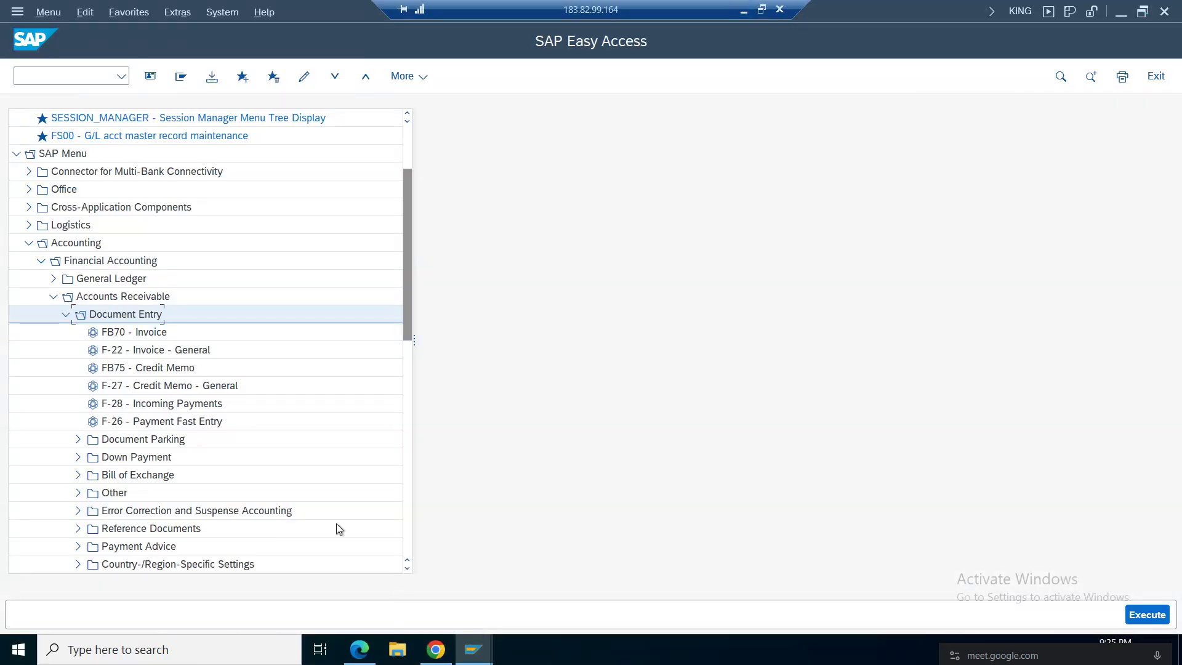
double_click(137, 332)
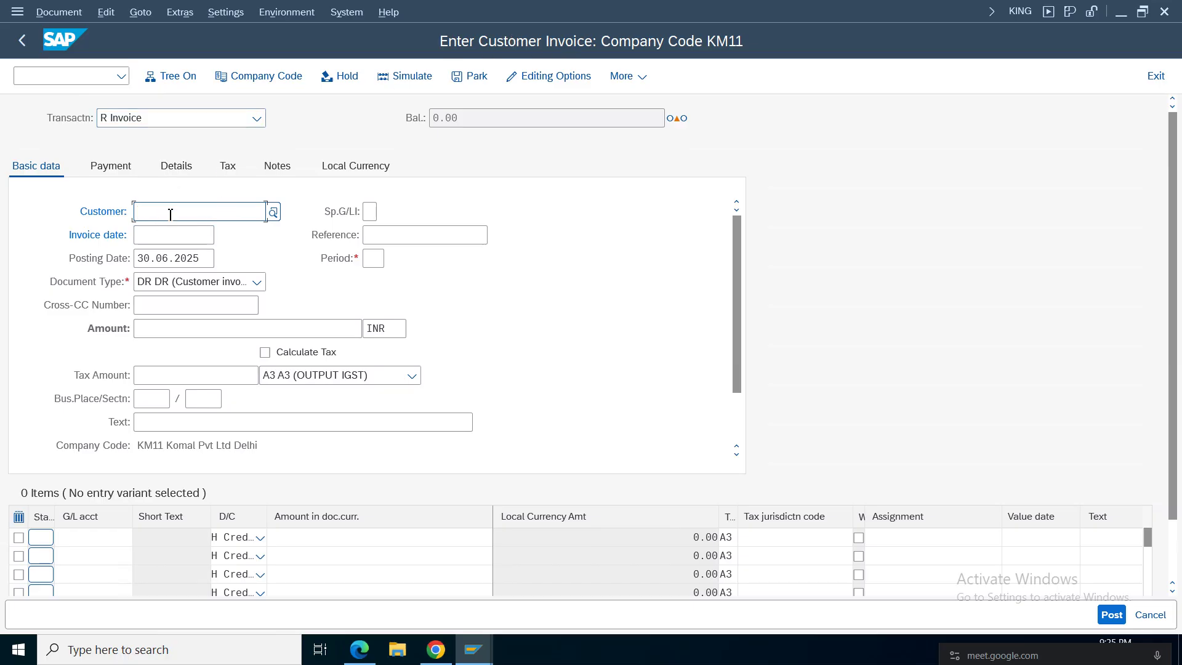
Step: Change the company code for the customer invoice to AM01
click(274, 213)
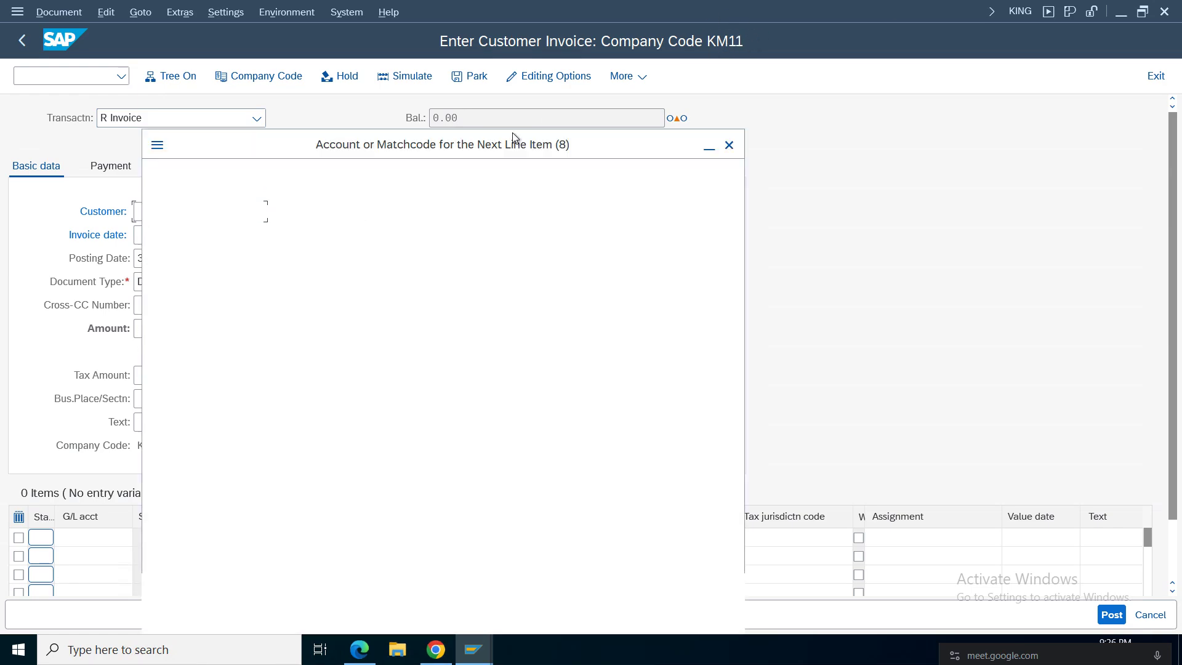
click(729, 114)
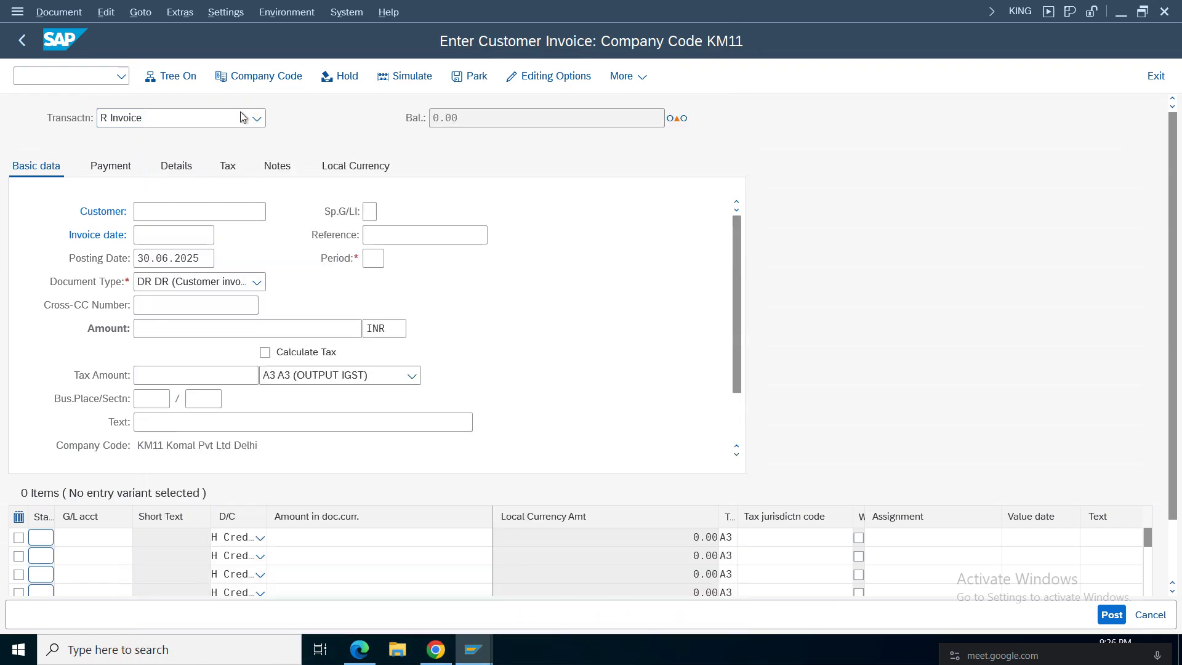
click(258, 75)
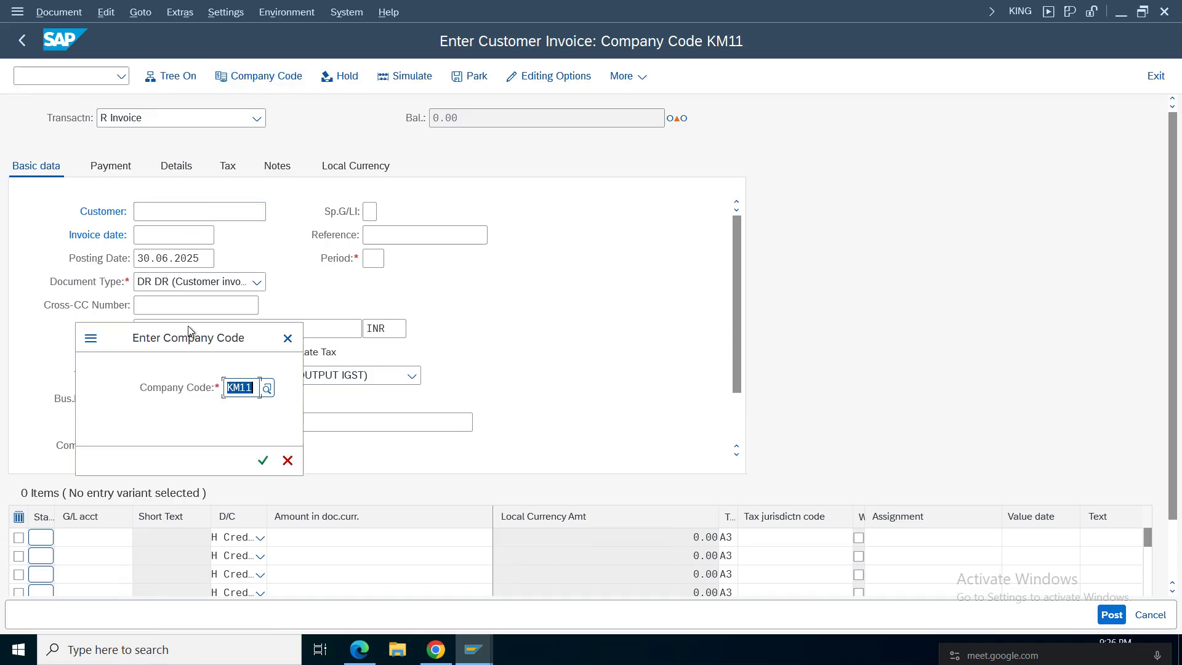
text(km11)
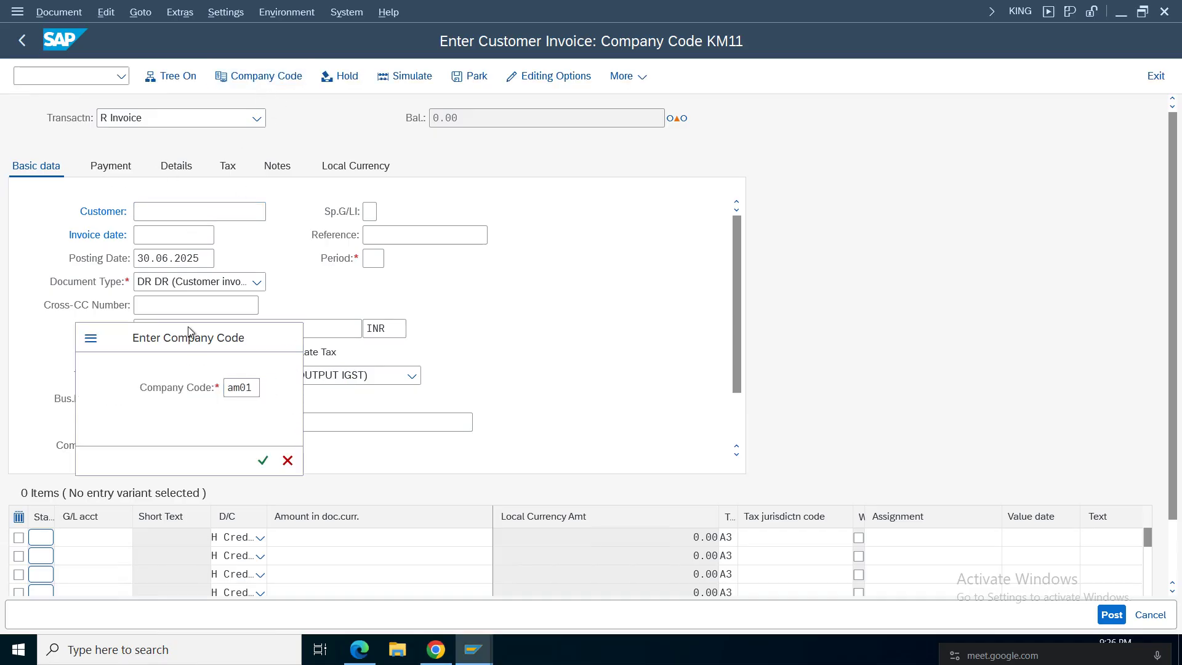
key(Return)
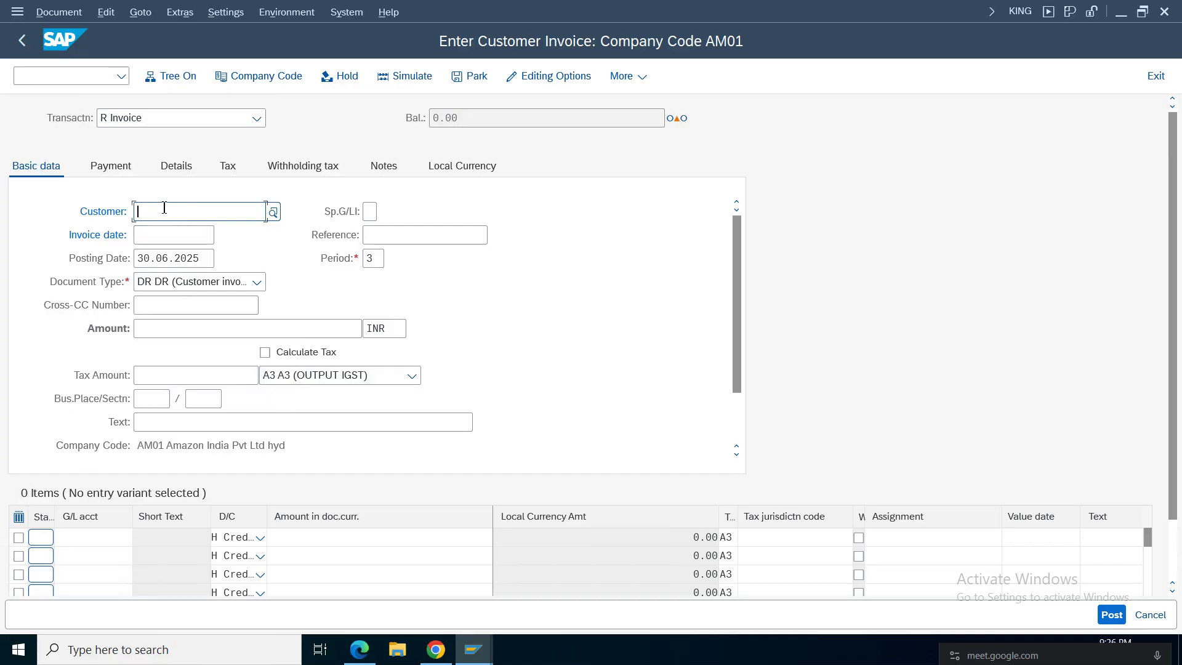
Step: Search the customers of company code AM01 and pick the Hyderabad customer for the invoice
key(Return)
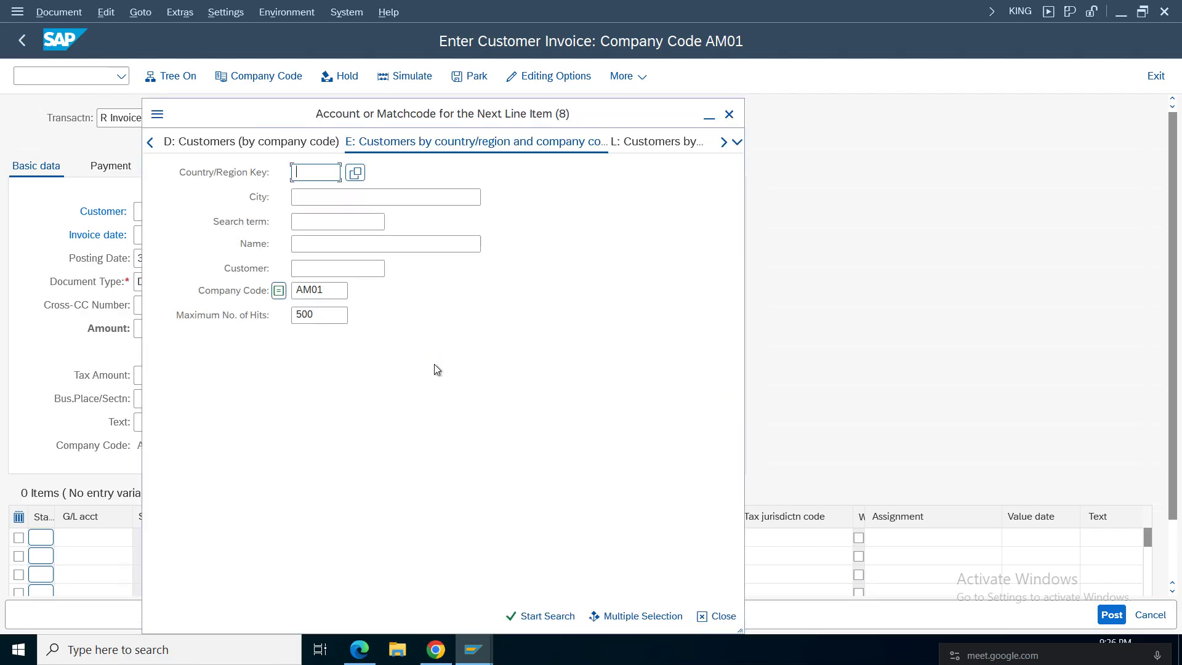
key(Return)
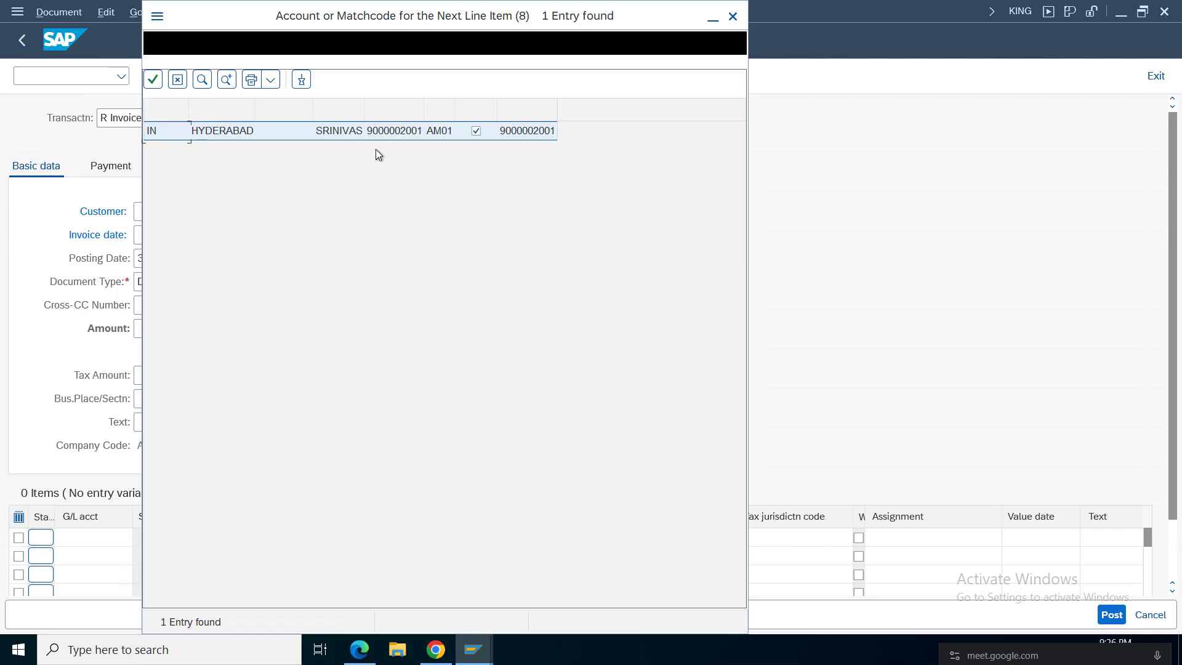
double_click(353, 134)
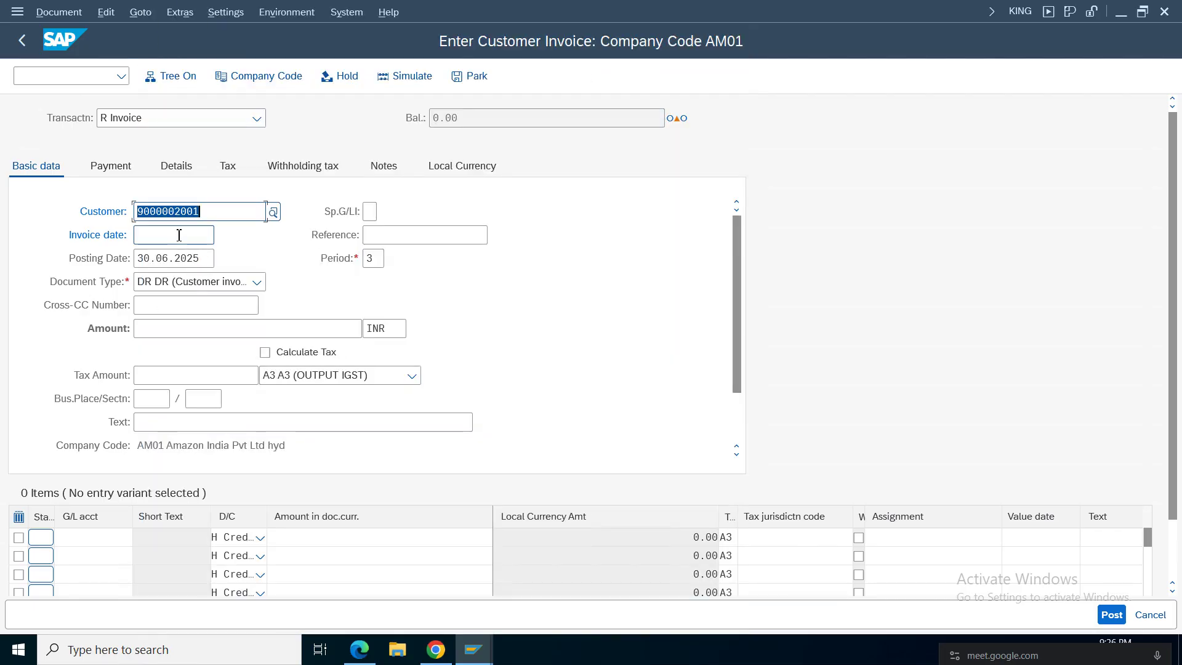
Step: Set the invoice date to 30.06.2025 and enter inv as the reference
key(F4)
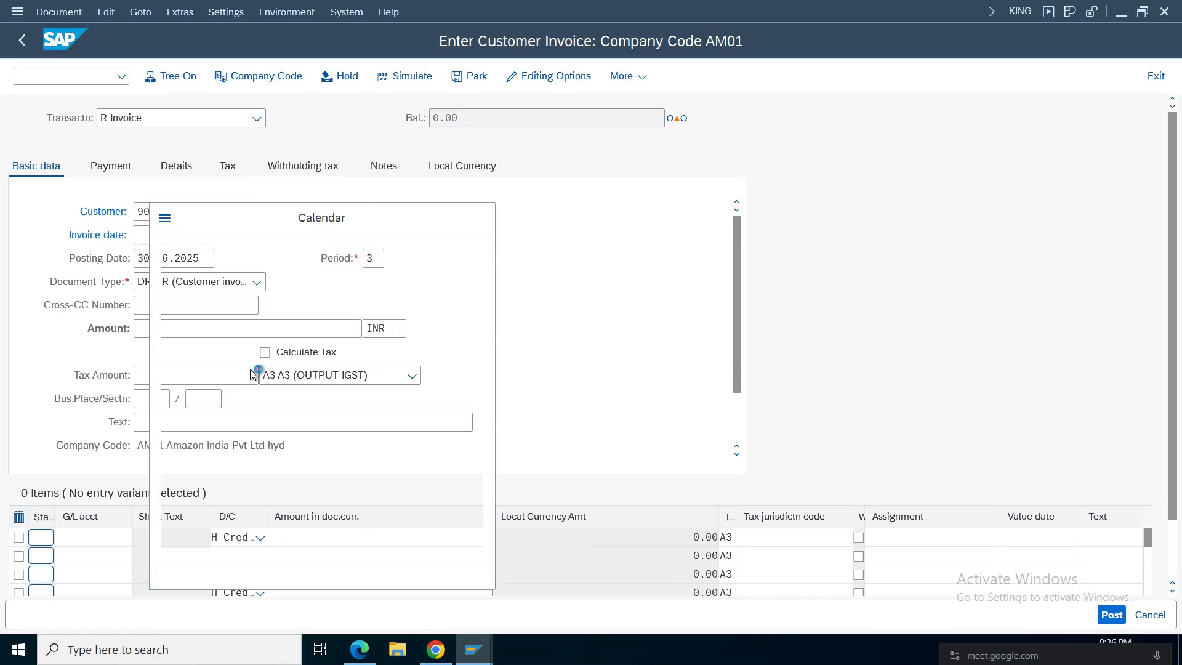
double_click(199, 404)
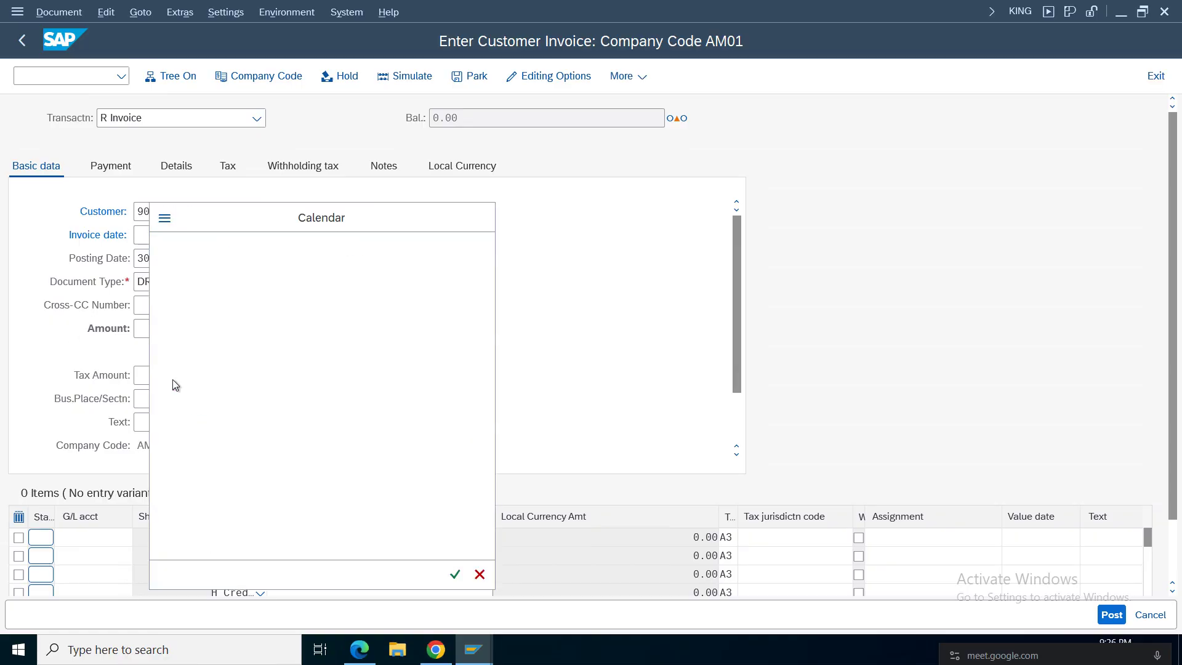
click(392, 237)
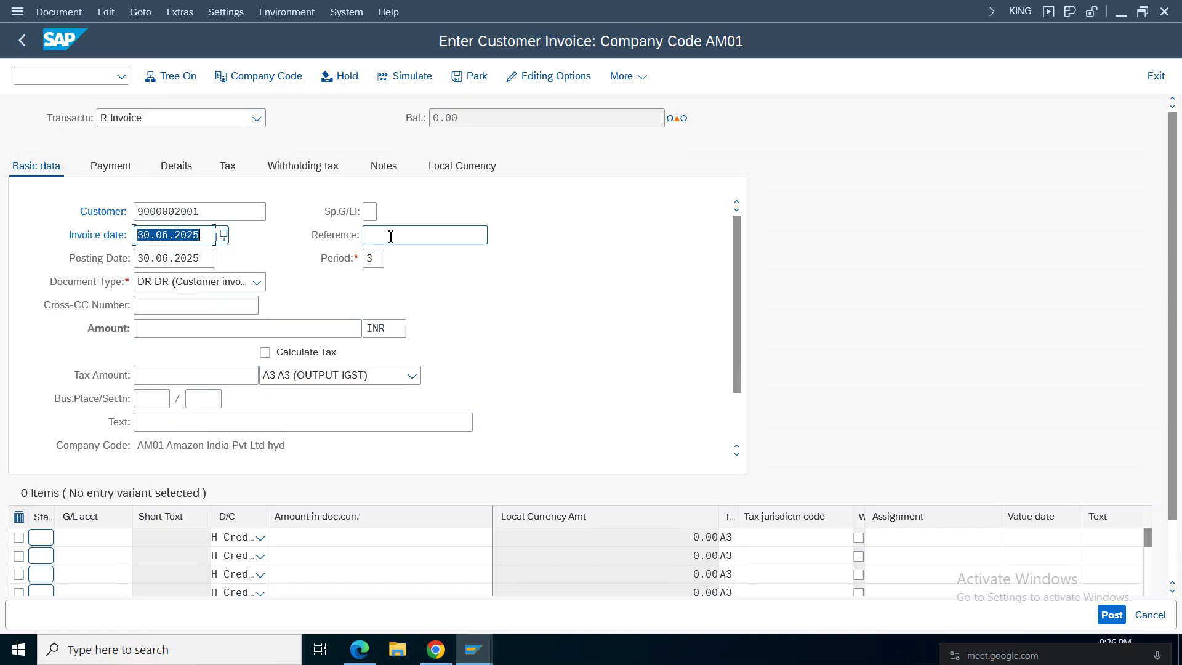
text(inv)
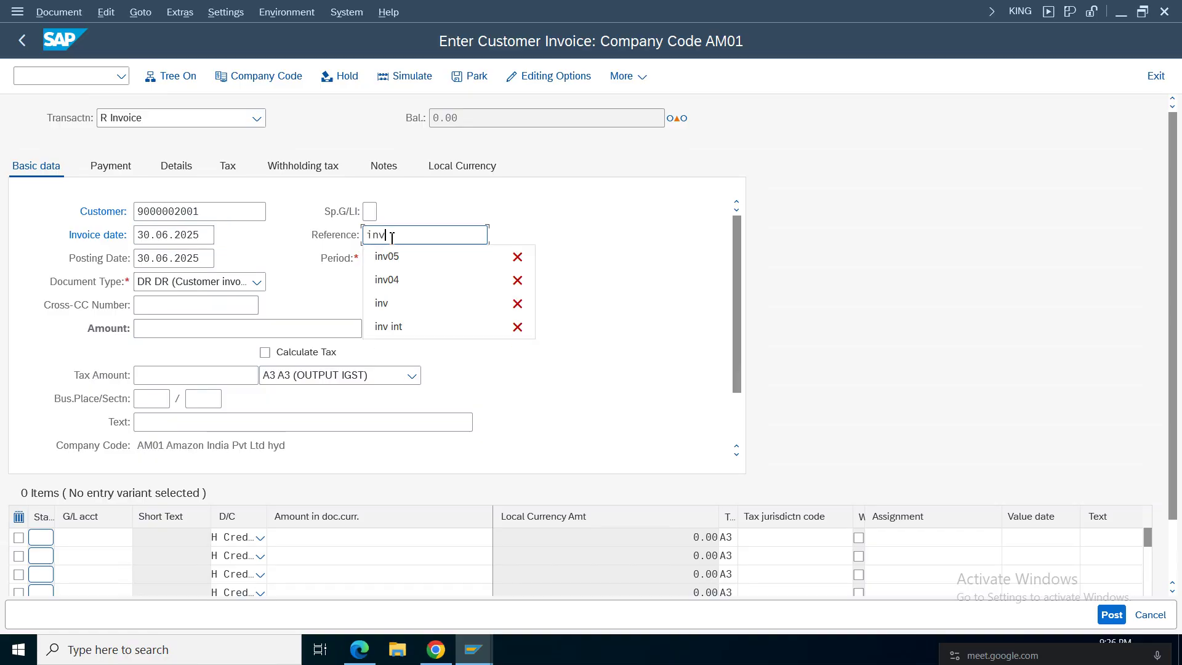
click(92, 537)
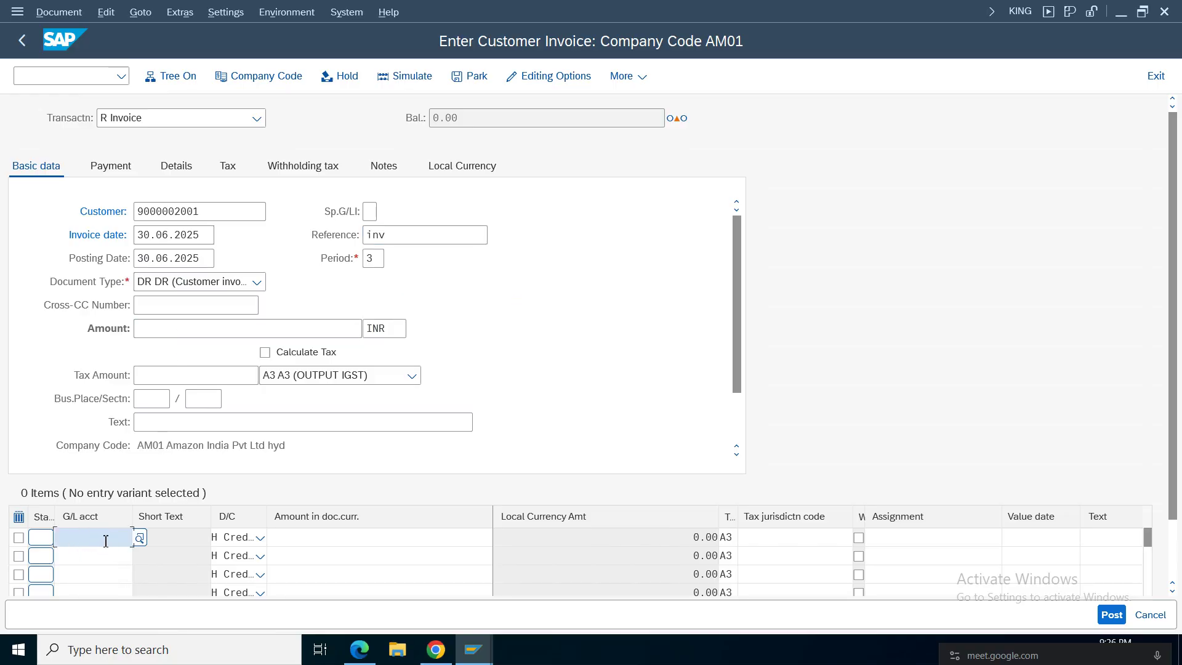
Step: Open transaction FS00 in a separate session and list the existing accounts of the Inc 4000 - 4999 group
click(78, 78)
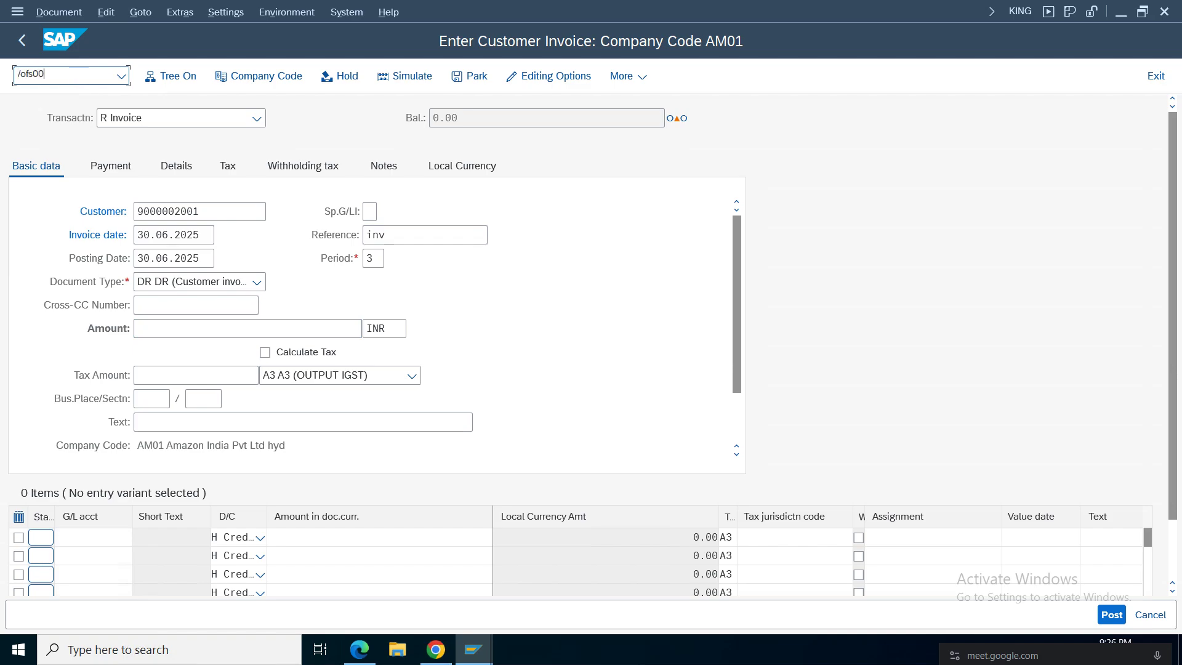
key(Return)
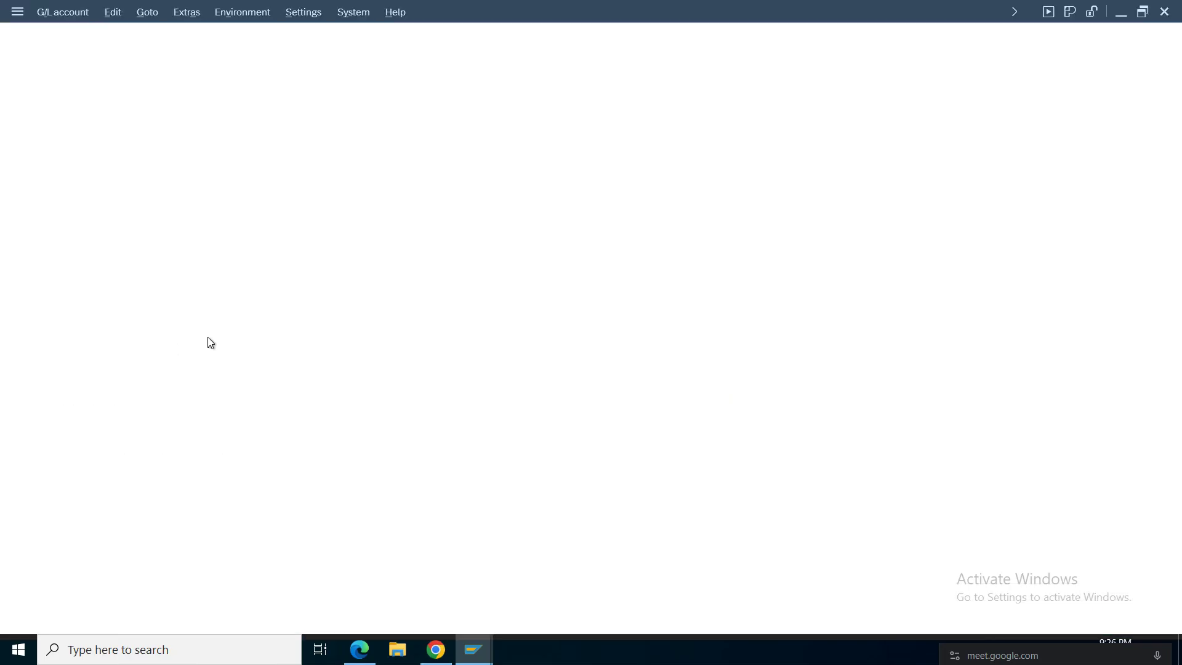
click(16, 198)
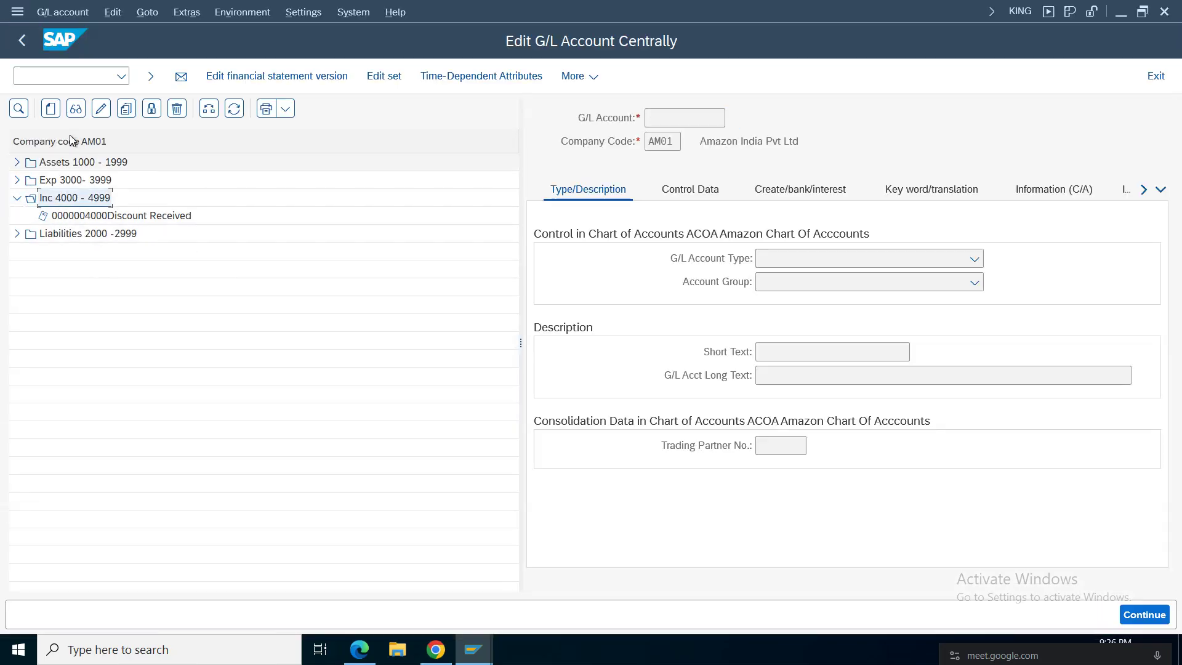
Step: Start creating G/L account 4001 in company code AM01
click(51, 108)
drag(139, 214, 589, 248)
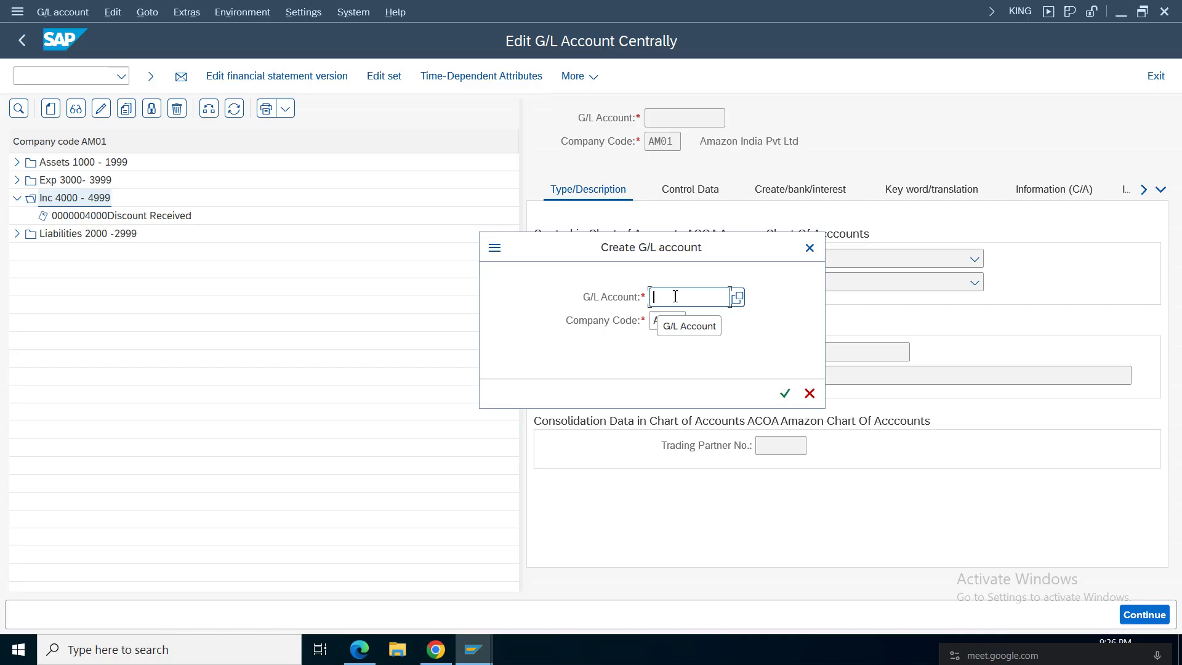
text(4001)
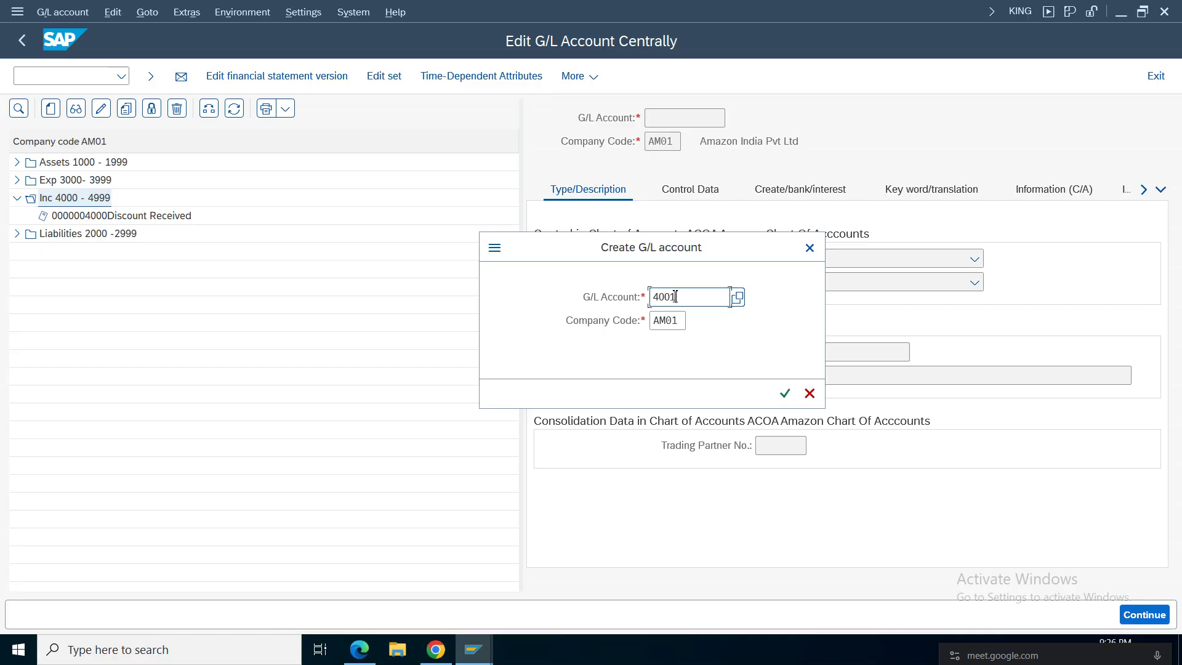
key(Return)
Step: Classify account 4001 as Primary Costs or Revenue in group Inc 4000 - 4999, with Sales as its short and long text
click(814, 264)
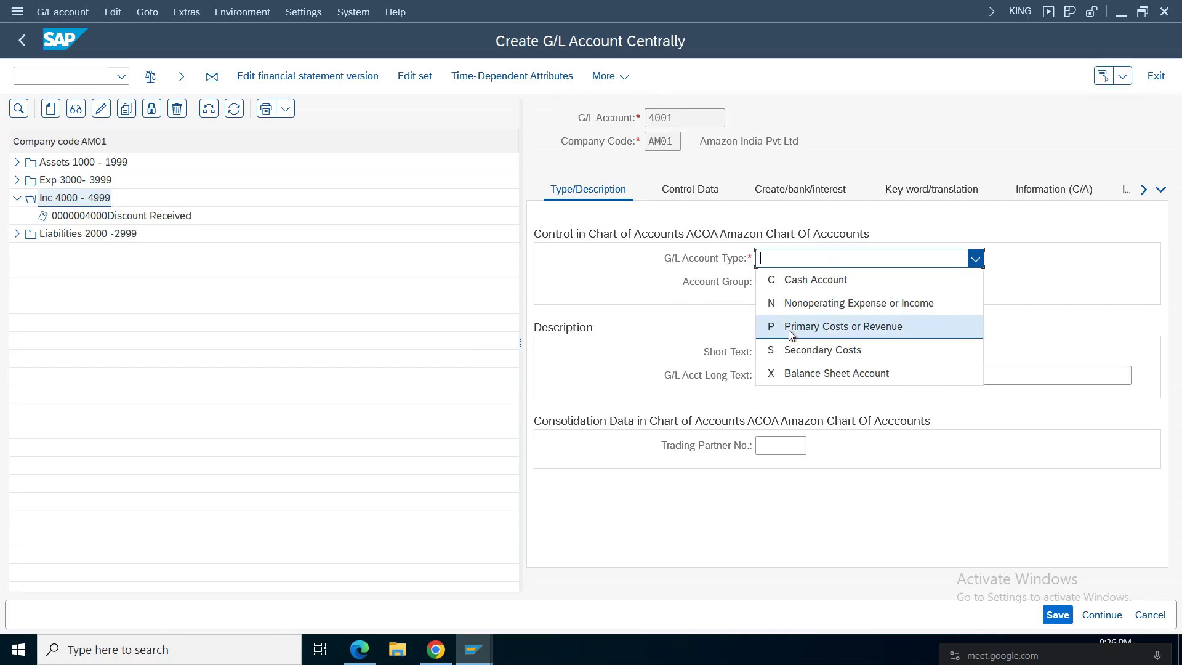
click(881, 329)
click(792, 283)
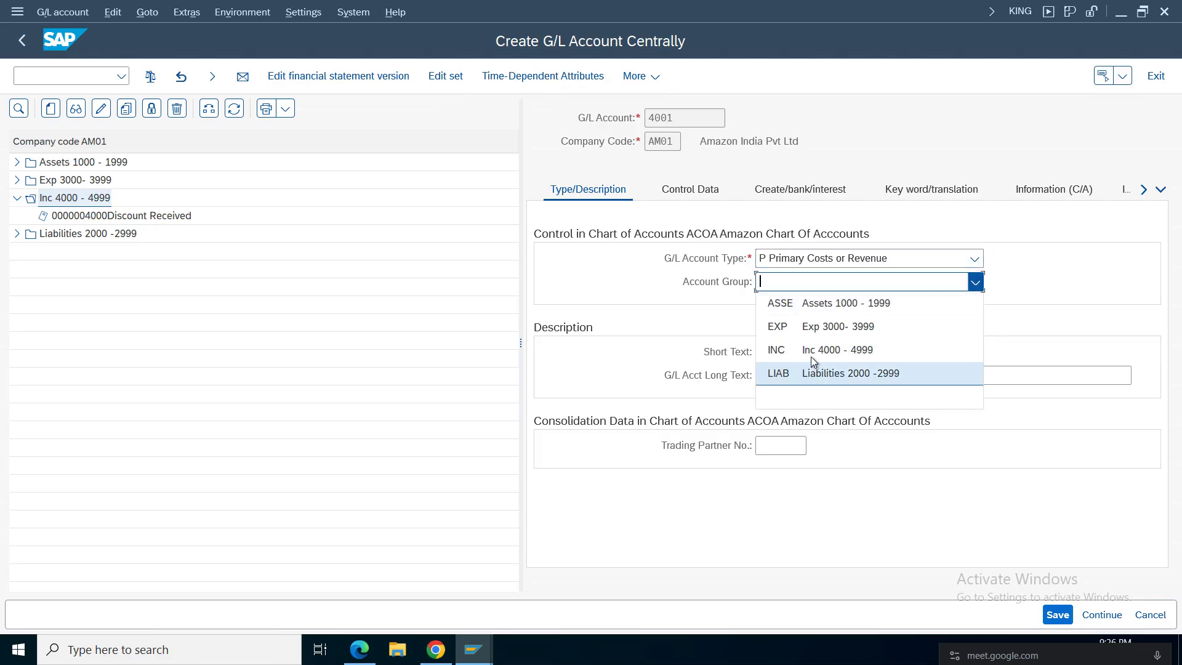
click(800, 349)
click(808, 353)
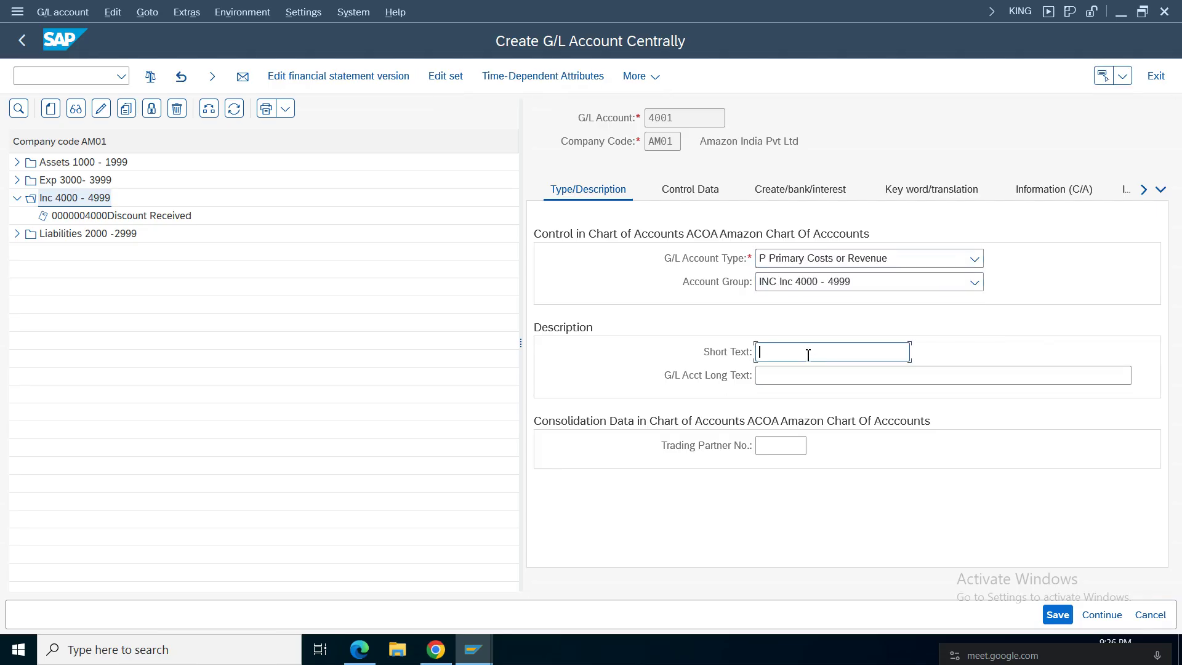
text(Sales)
click(806, 377)
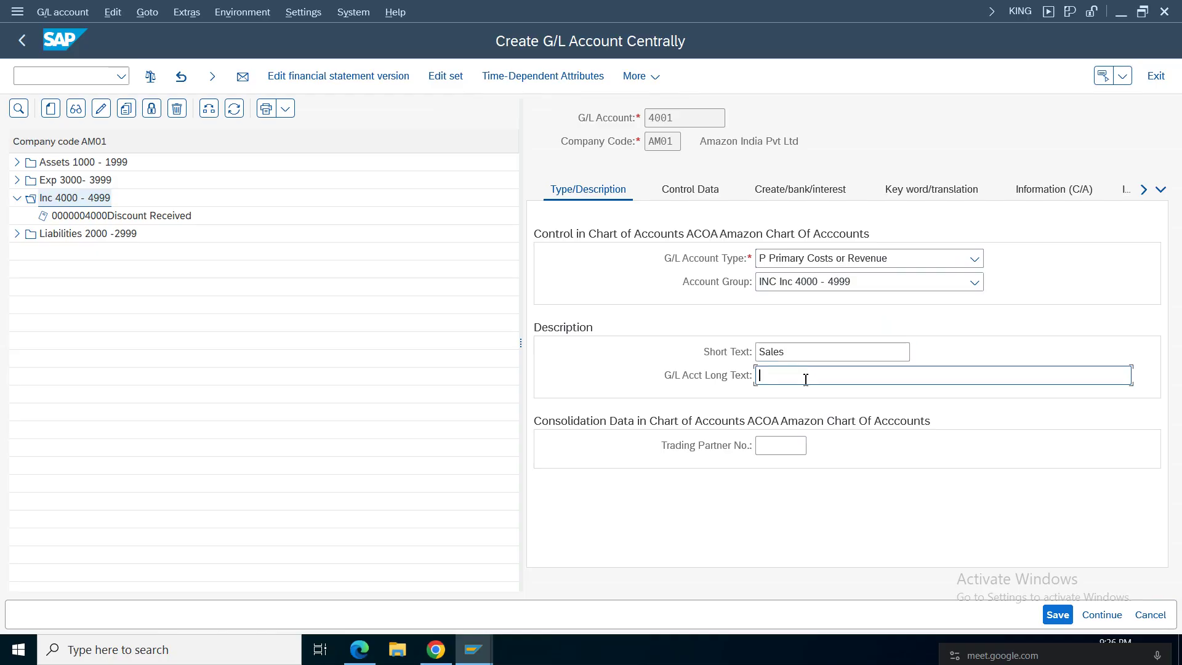
text(Sales)
Step: Set the sort key of account 4001 to 031 in its company code control data
click(690, 189)
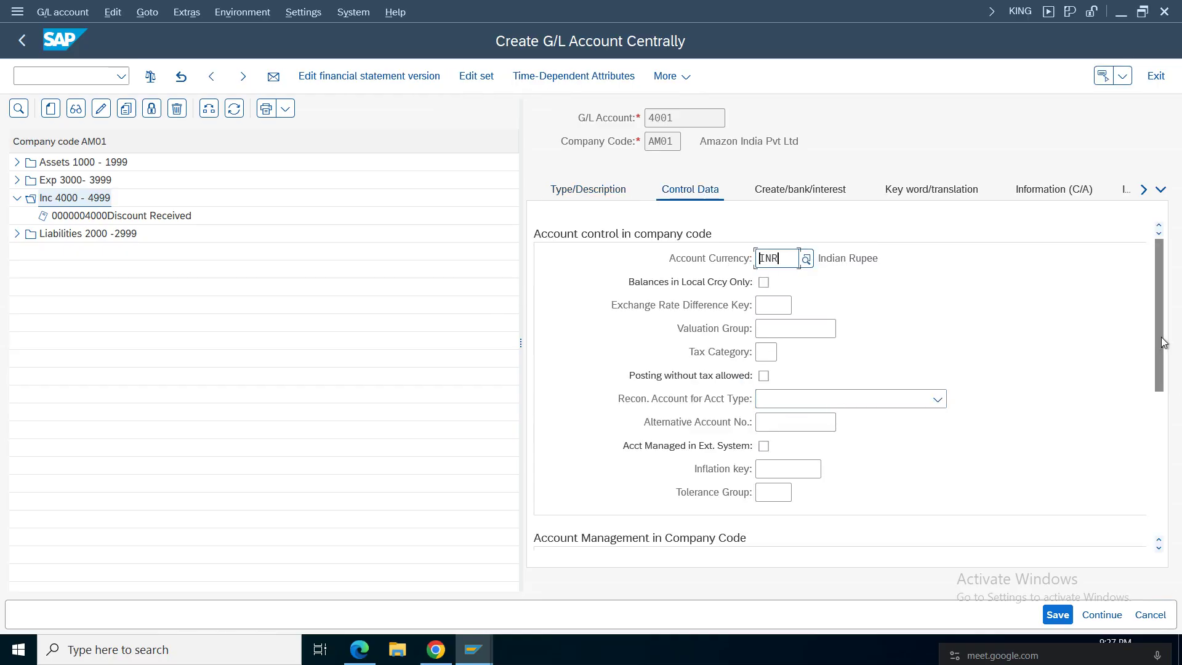
drag(1163, 343, 1161, 444)
click(772, 445)
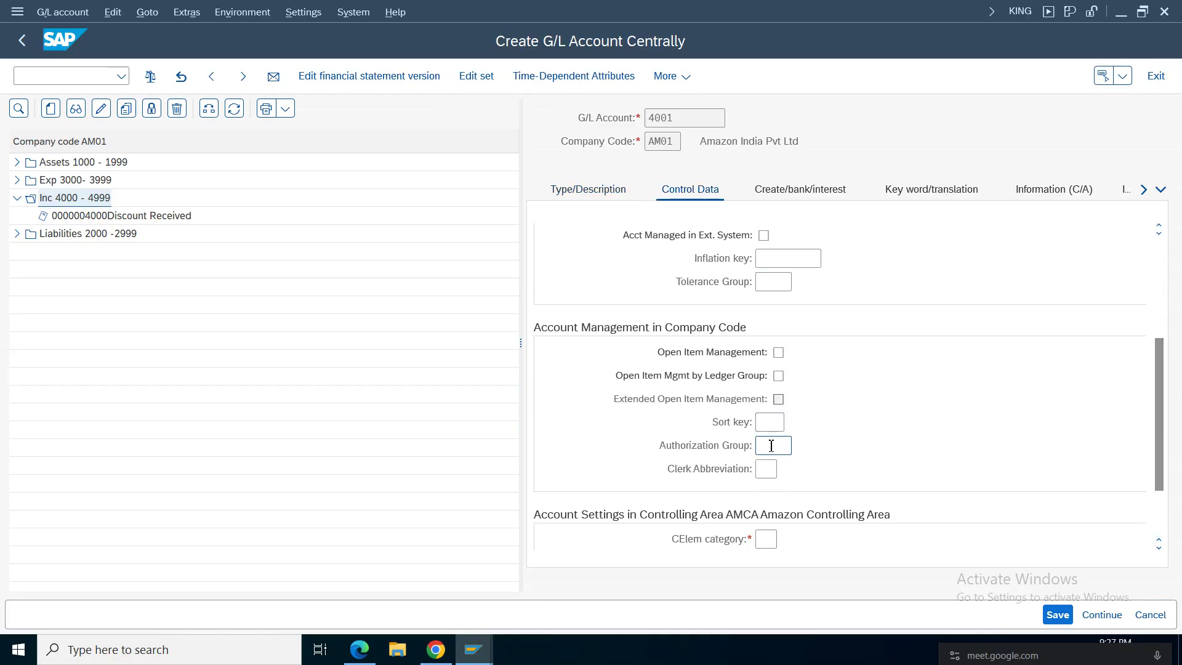
click(768, 422)
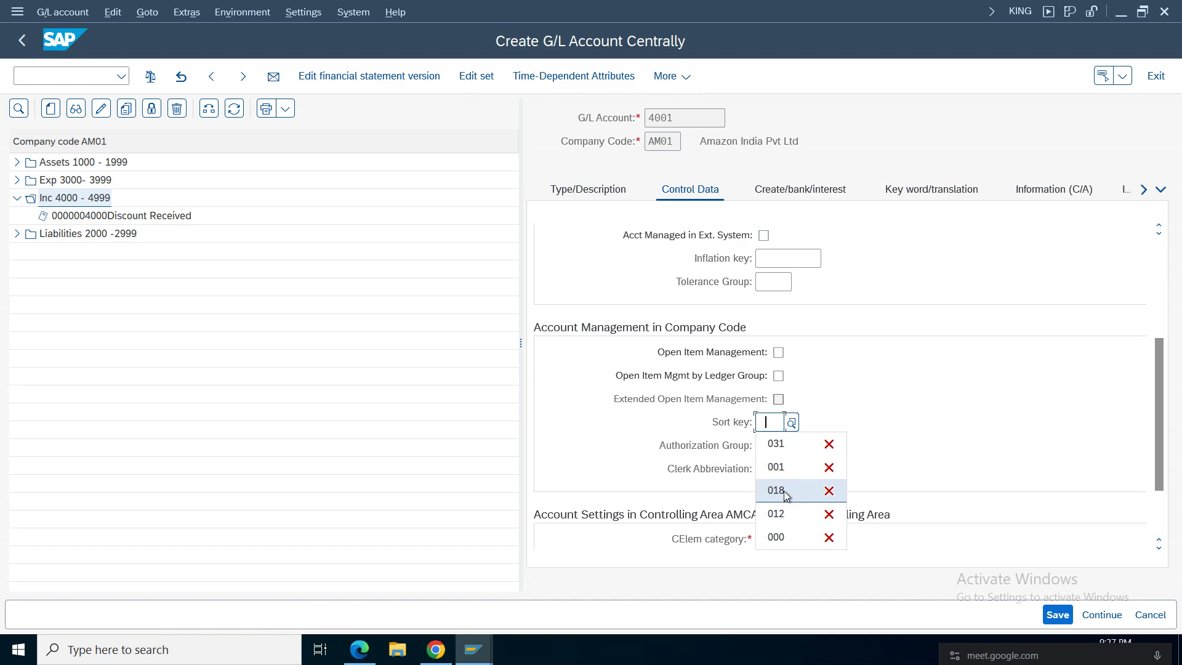
click(776, 491)
key(BackSpace)
key(BackSpace)
key(BackSpace)
text(031)
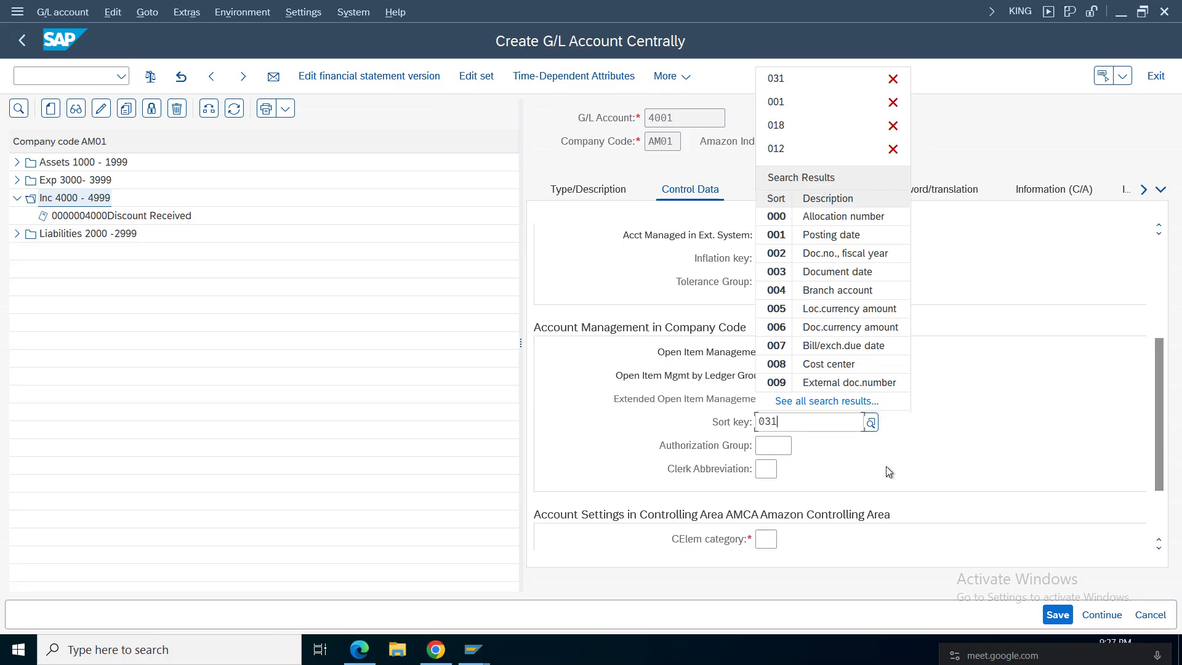
click(1015, 446)
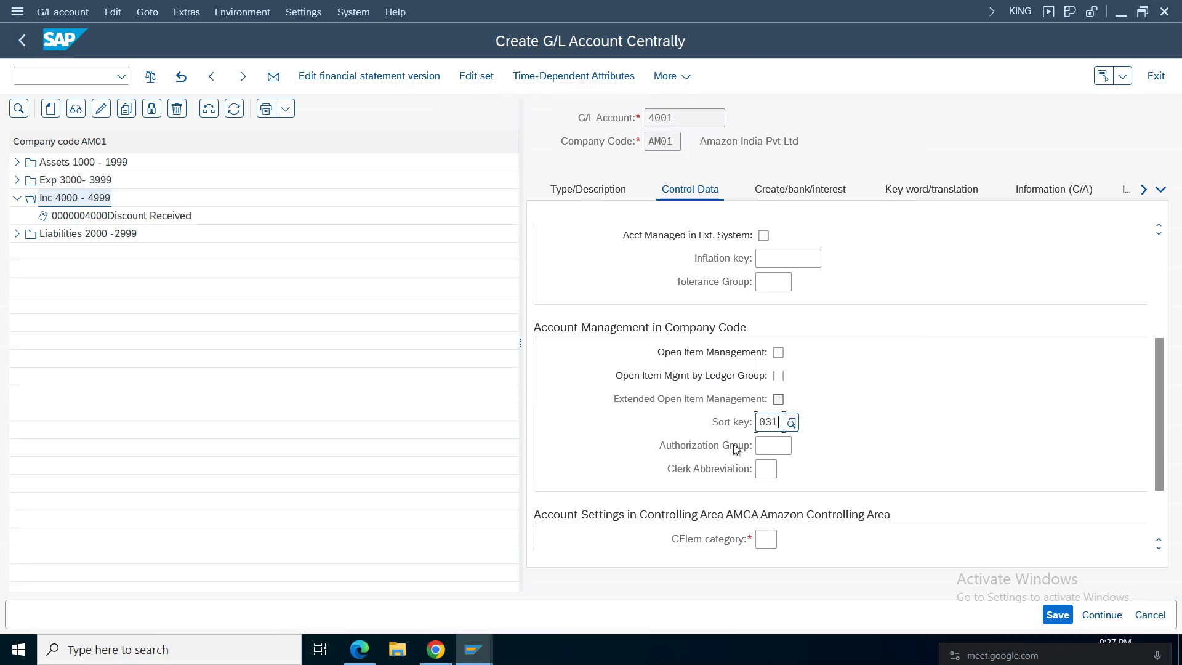
Step: Assign cost element category 11 Revenues to account 4001 from the list of possible values
click(766, 539)
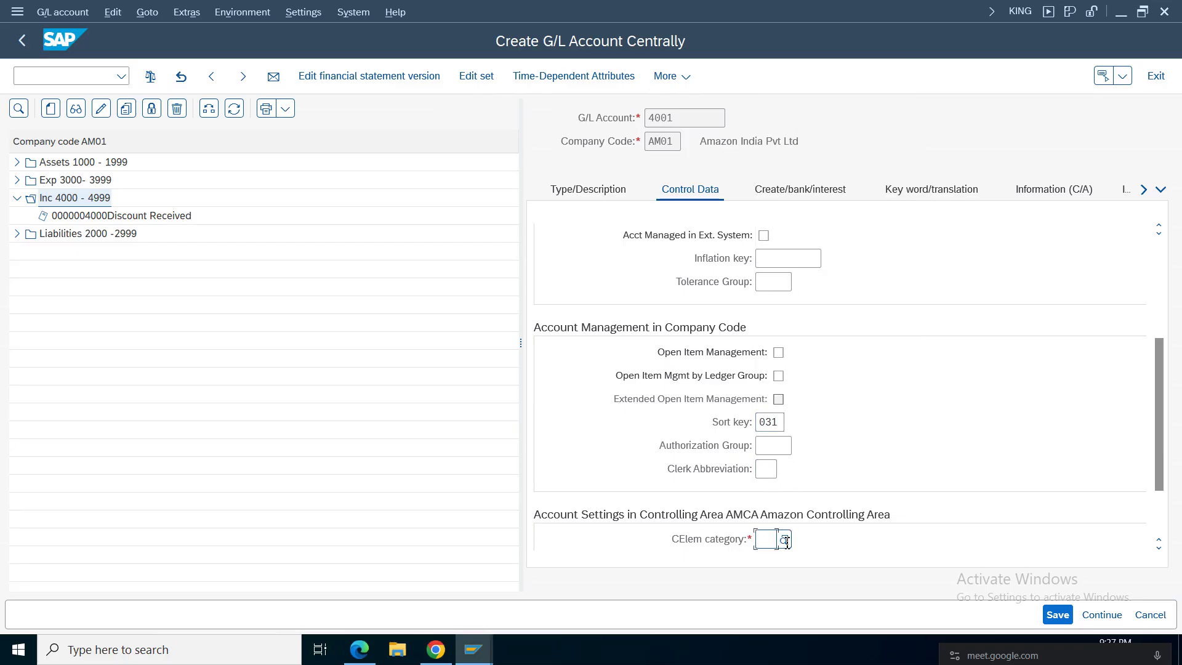
click(778, 545)
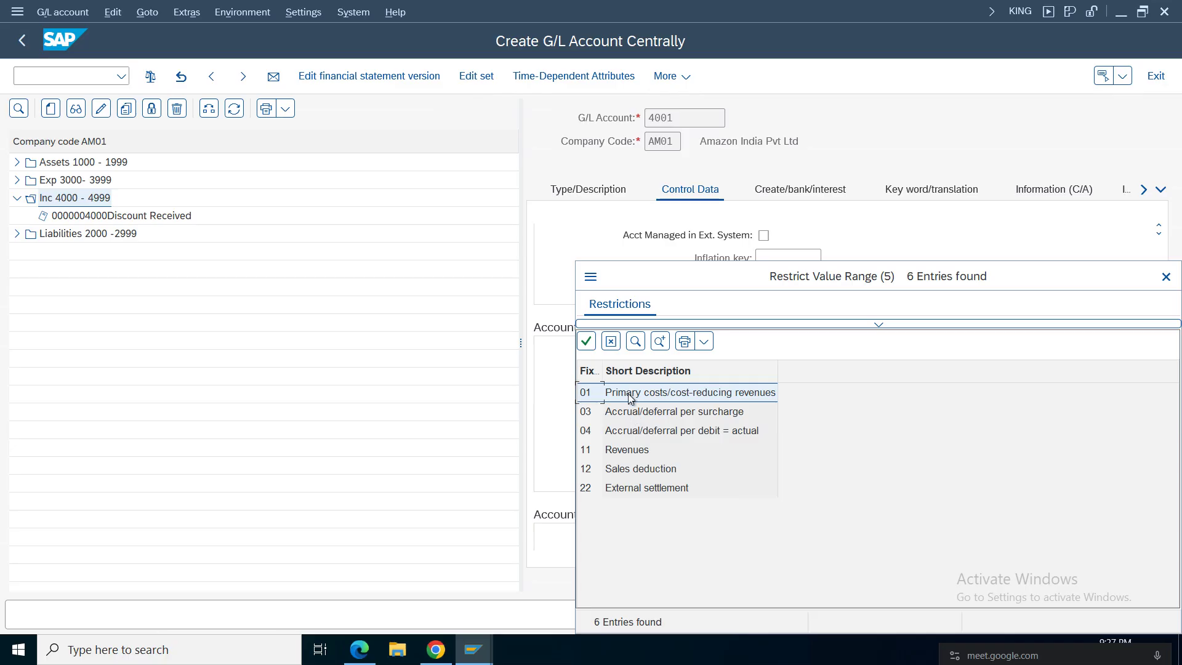
click(631, 399)
double_click(629, 456)
Step: Assign field status group G029 Revenue accounts to account 4001 and confirm the entry
click(800, 189)
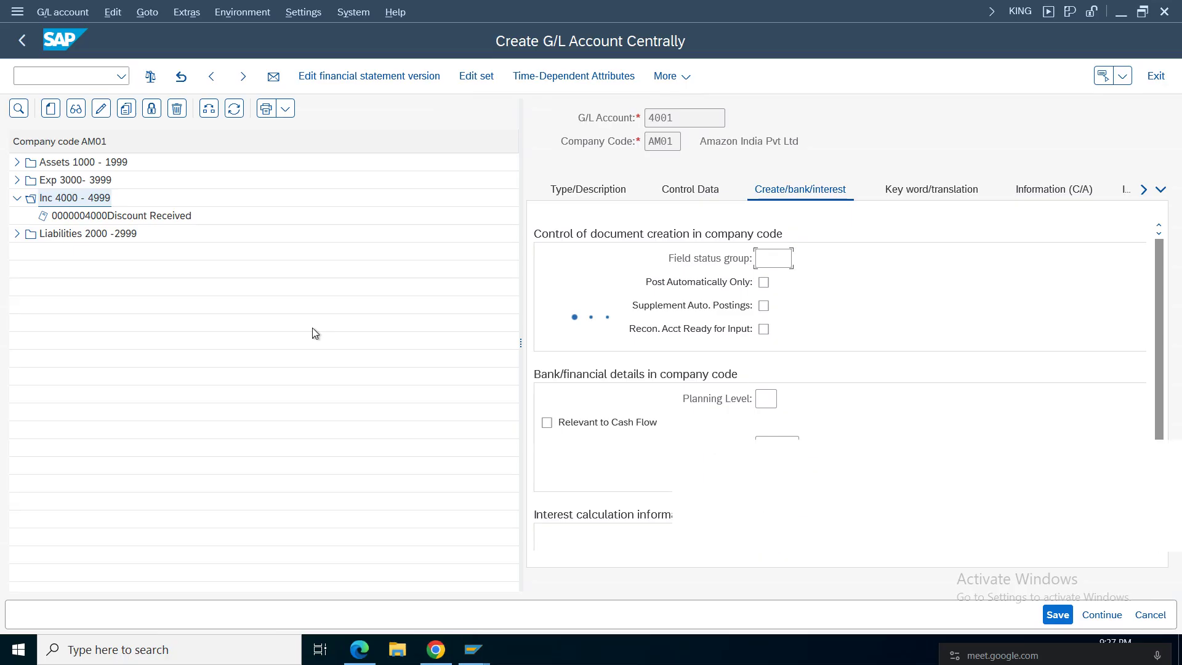
click(758, 527)
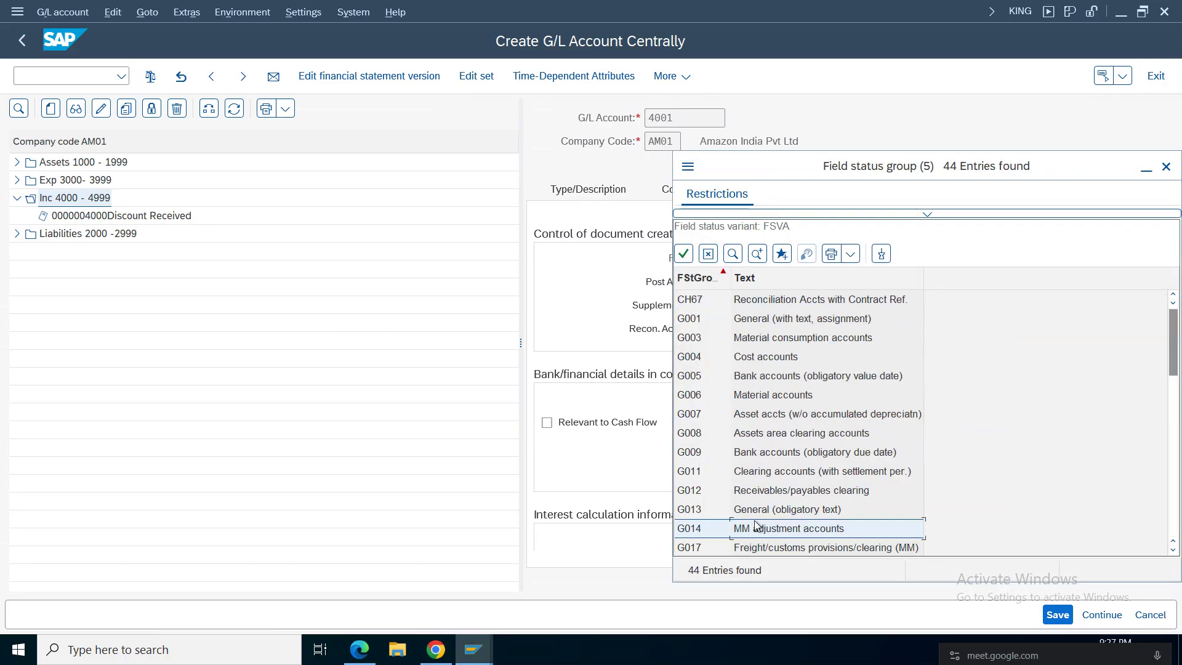
scroll(756, 523, down, 2)
scroll(755, 524, down, 2)
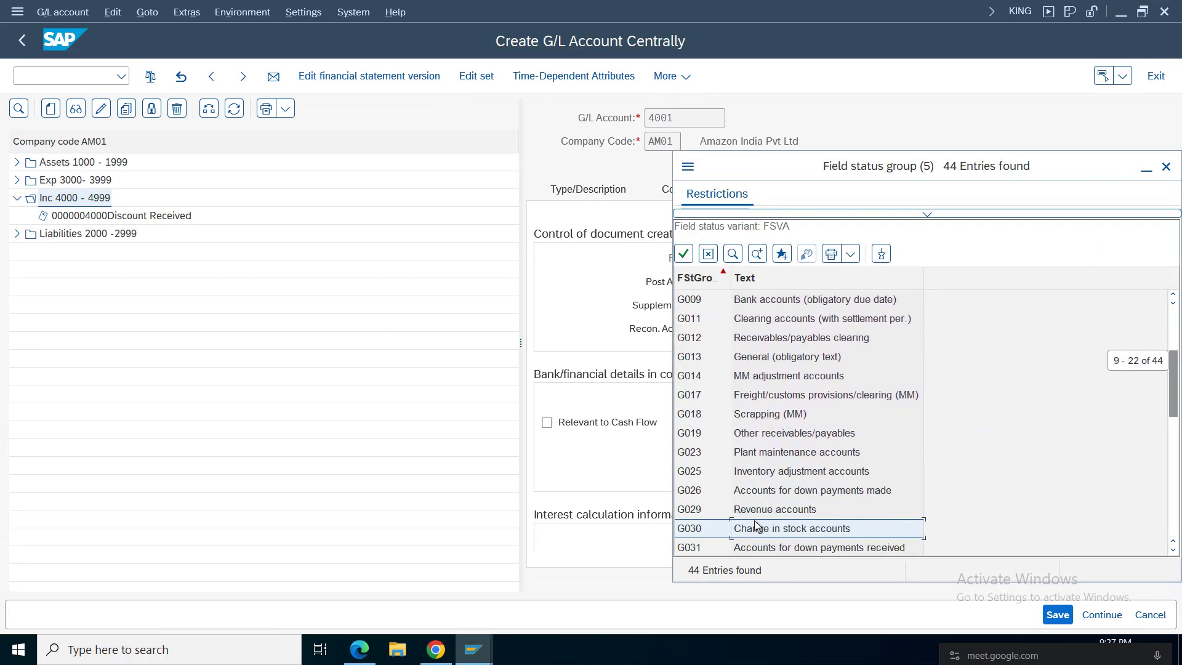
double_click(767, 515)
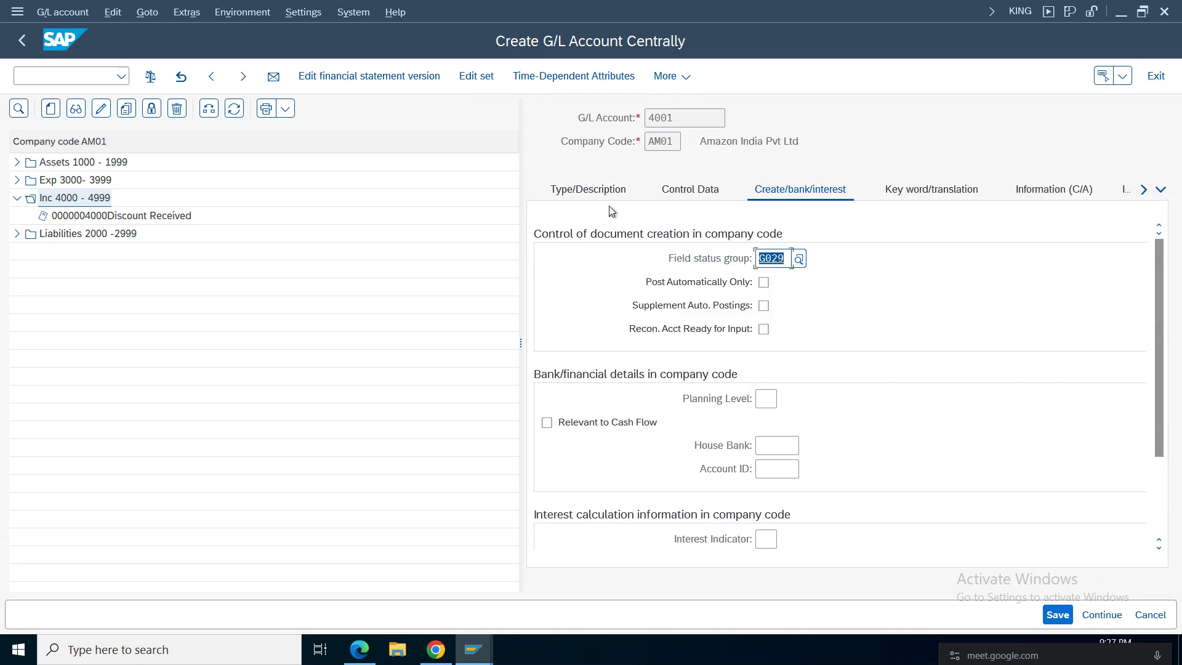
key(Return)
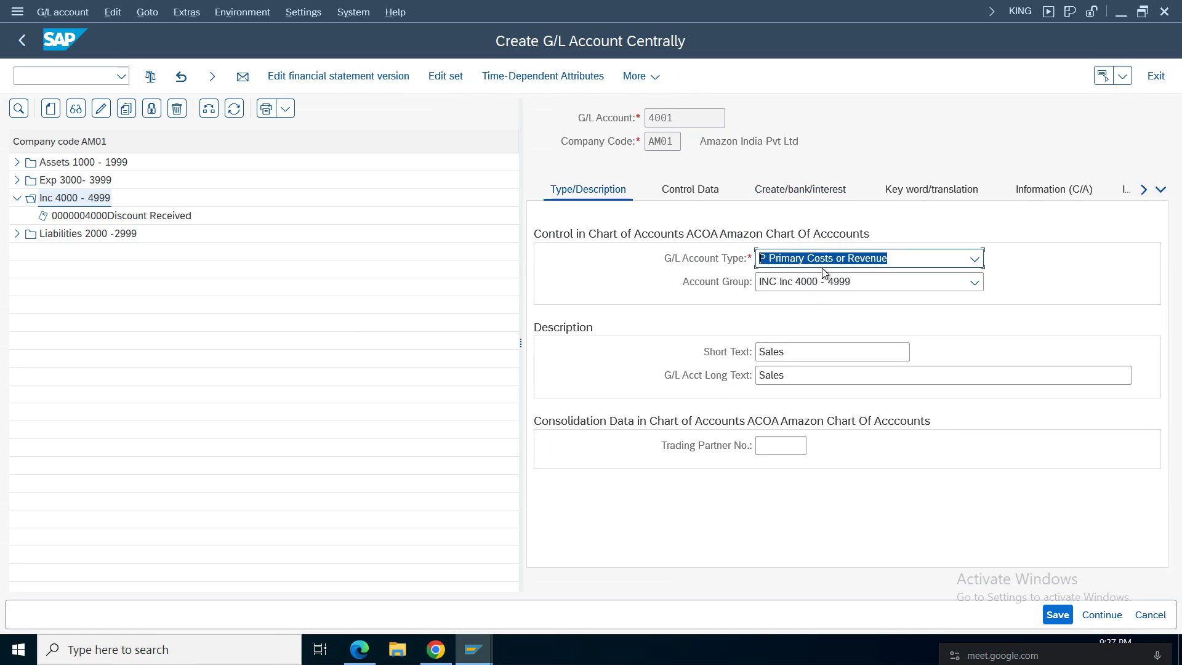
Step: Review the available G/L account types without changing the selection, and save account 4001
click(974, 262)
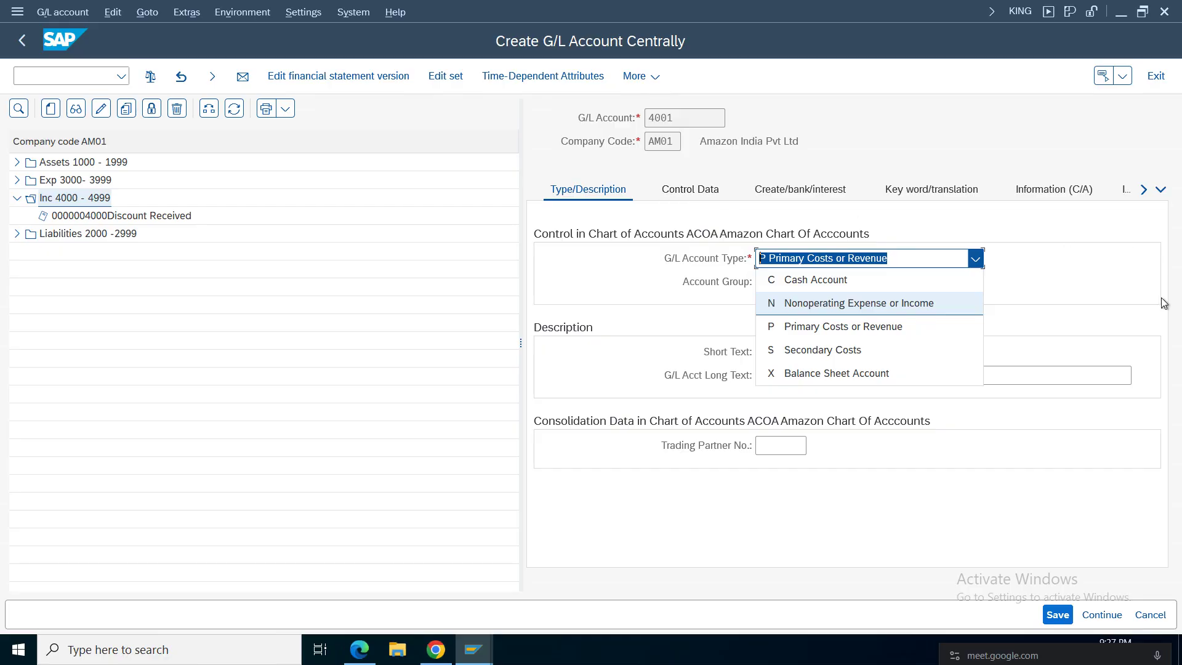
click(730, 170)
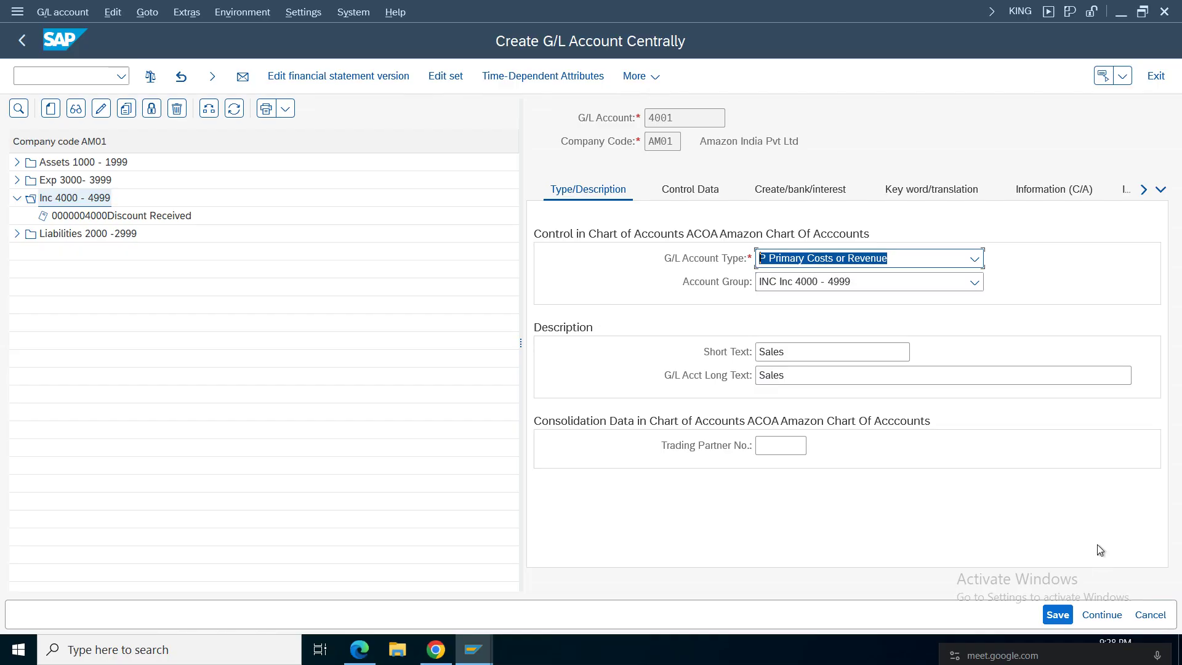
click(1059, 617)
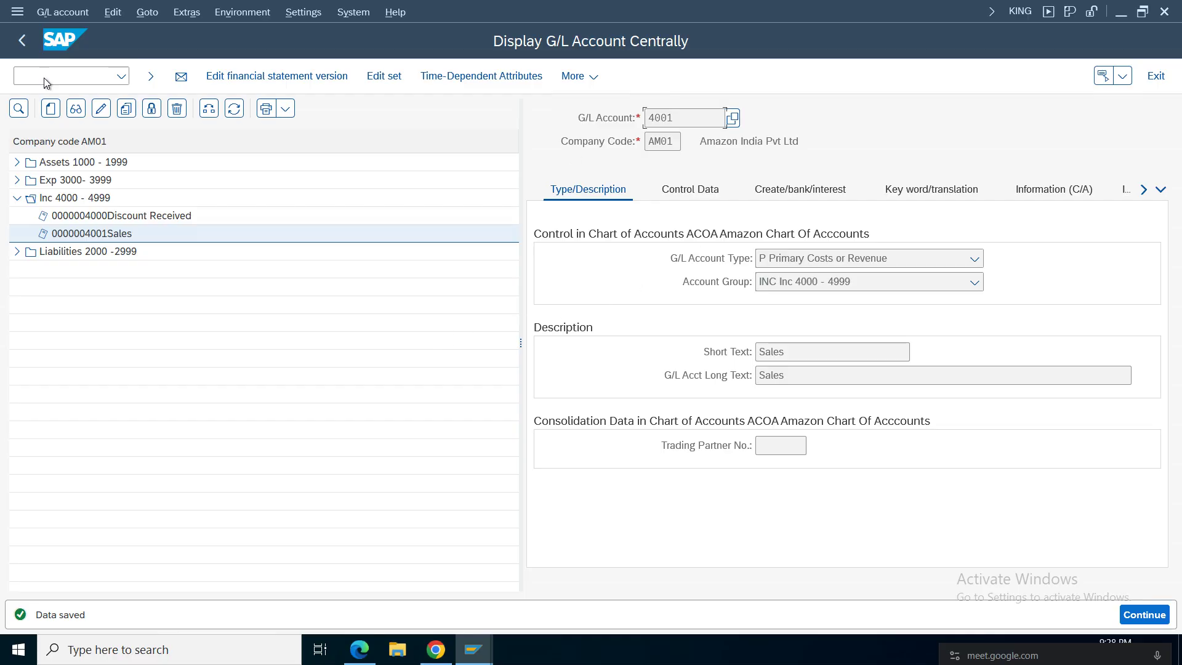
Step: Return to the open customer invoice and enter a credit line item for G/L account 4001 with amount 1000
mouse_move(486, 660)
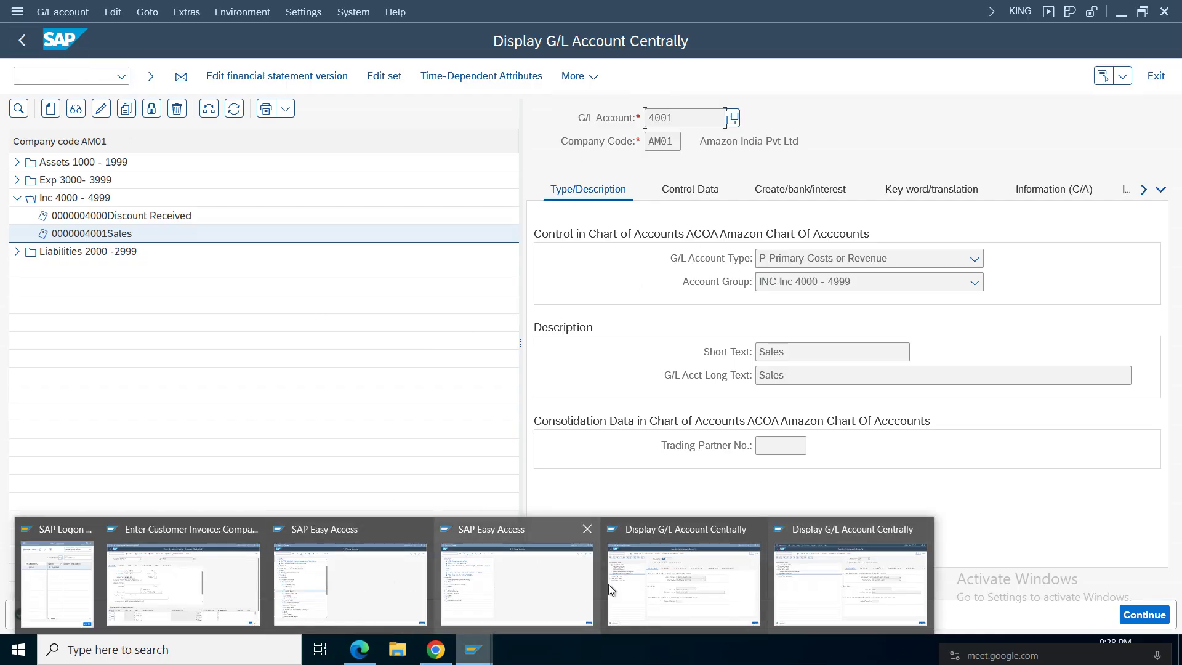
click(178, 579)
click(82, 537)
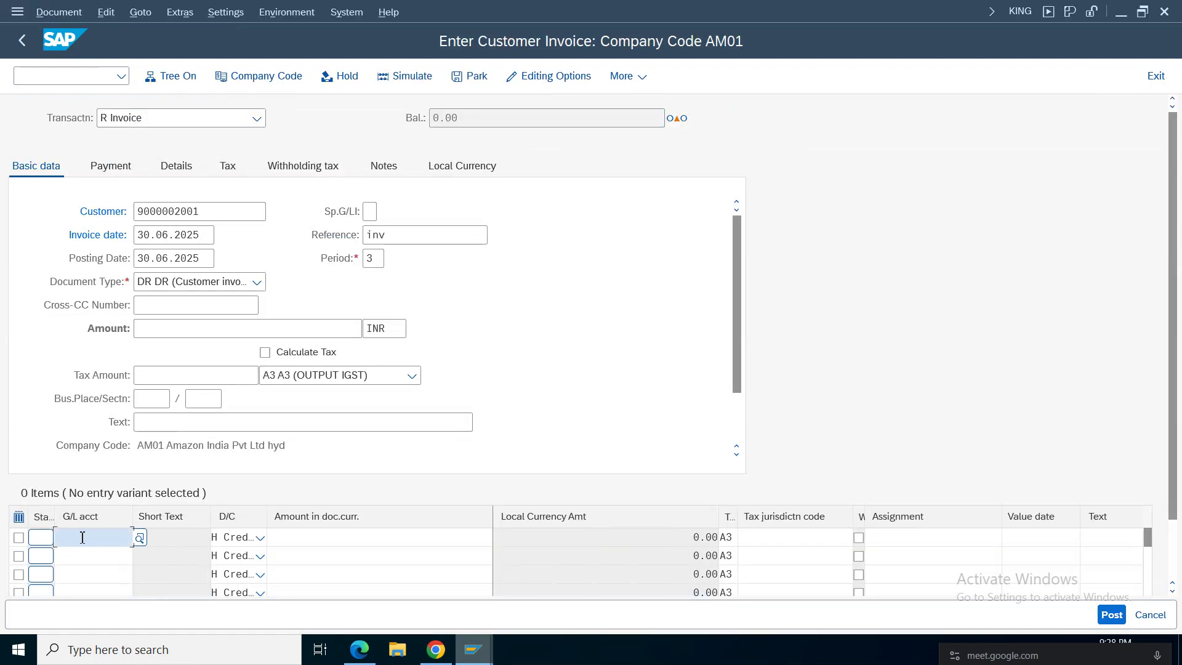
text(4001)
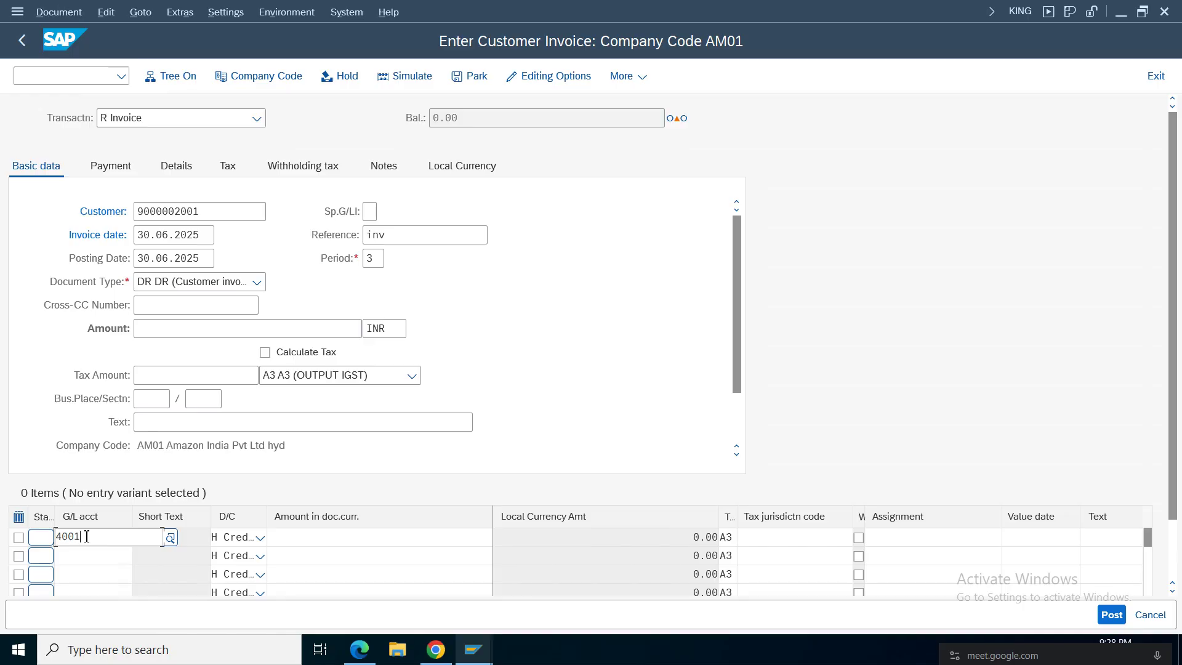
key(Return)
click(403, 540)
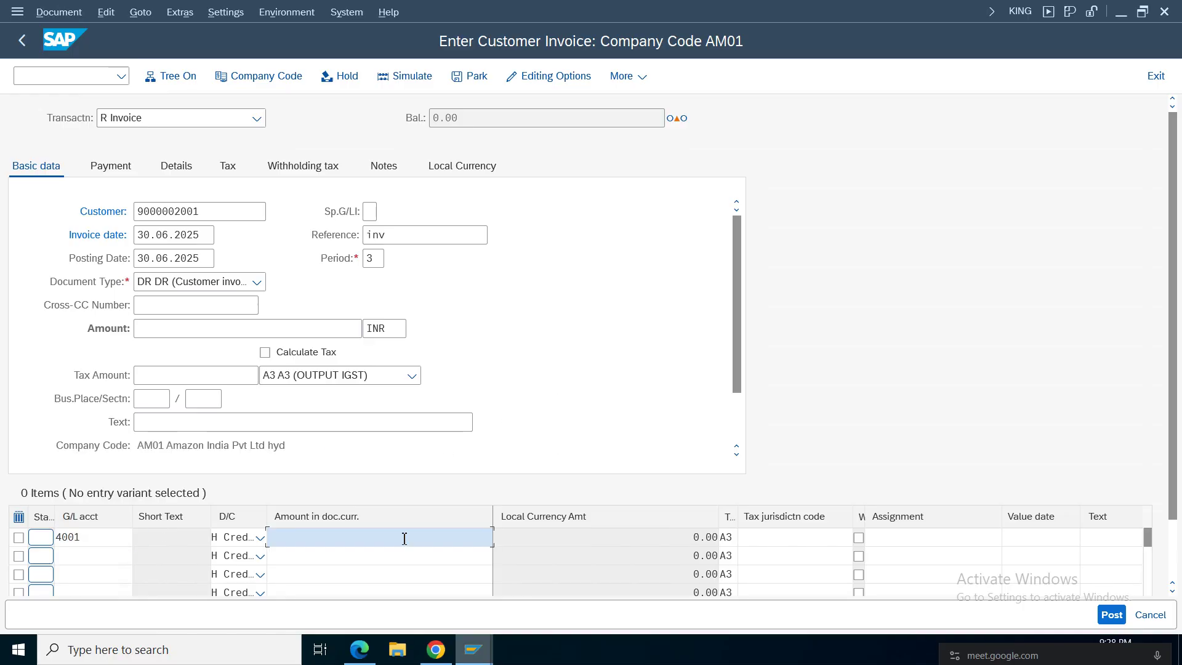
text(1000)
key(Return)
Step: Clear the tax code of the 4001 line item and validate the invoice entries
click(731, 539)
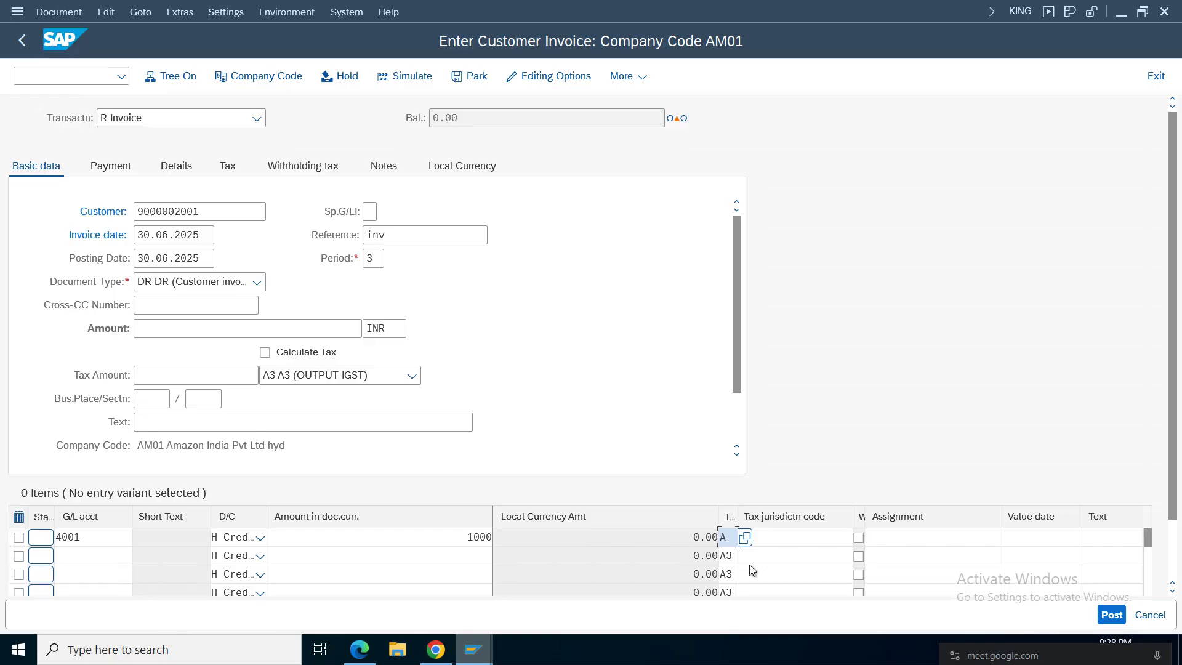
key(BackSpace)
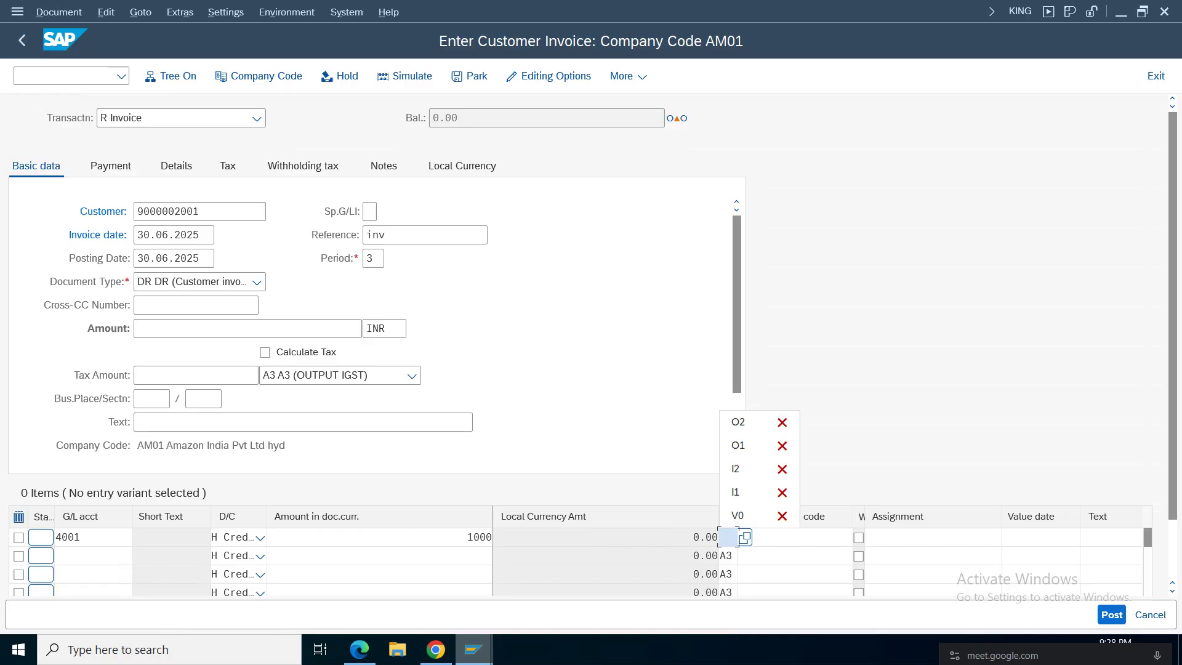
scroll(677, 400, down, 3)
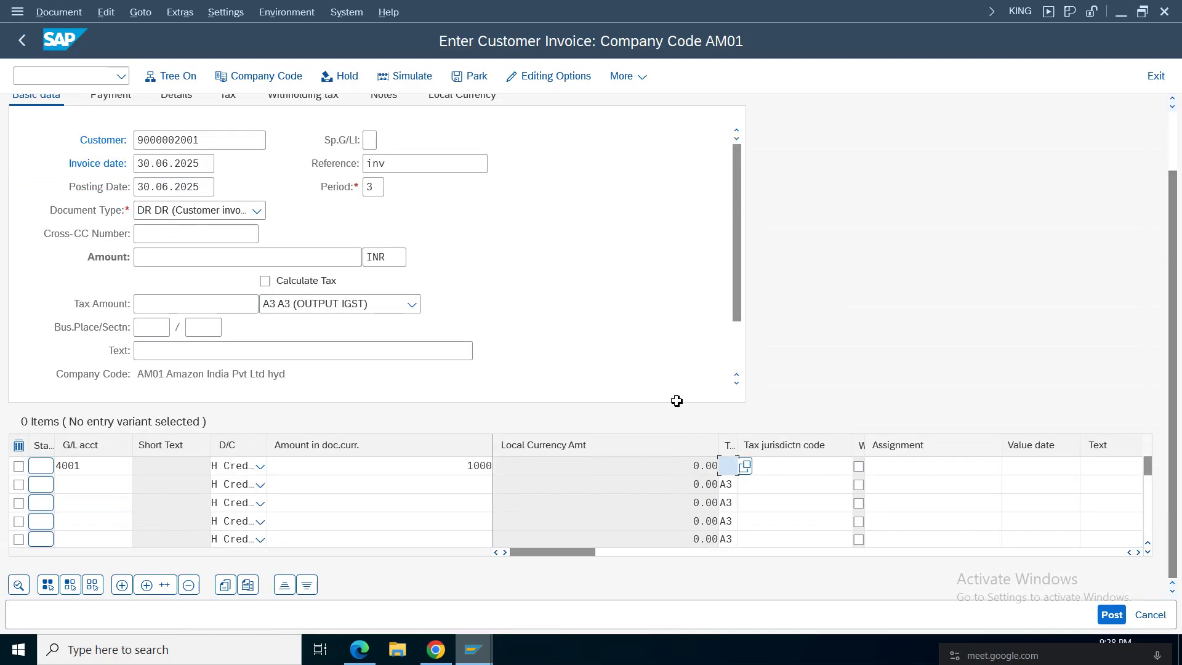
mouse_move(560, 553)
mouse_down()
mouse_move(640, 555)
mouse_move(521, 555)
mouse_move(658, 555)
mouse_move(554, 554)
mouse_up()
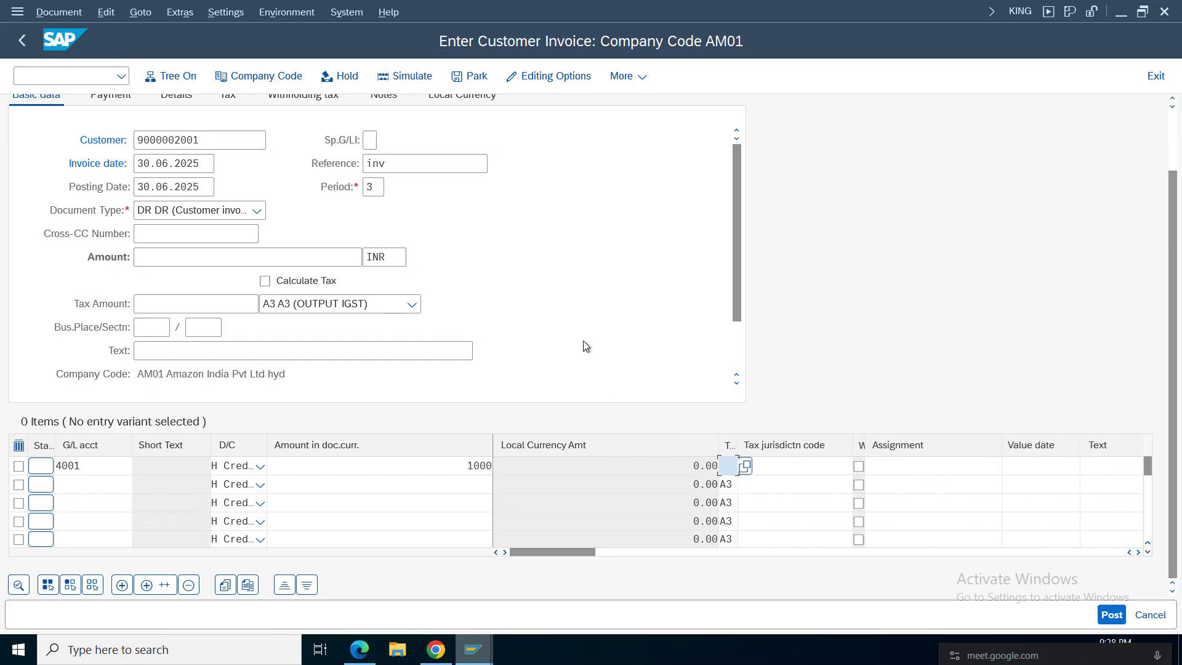
key(Return)
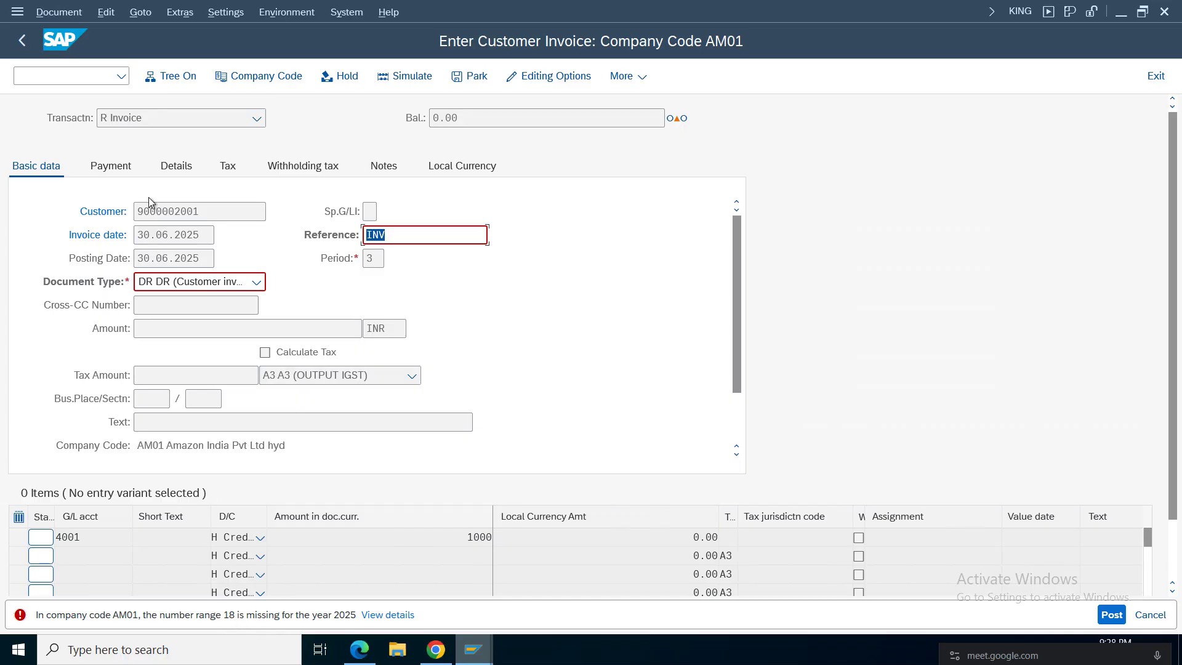
Step: Check the invoice's document type and open company code AM01's accounting document number range intervals for editing in a separate session
click(256, 282)
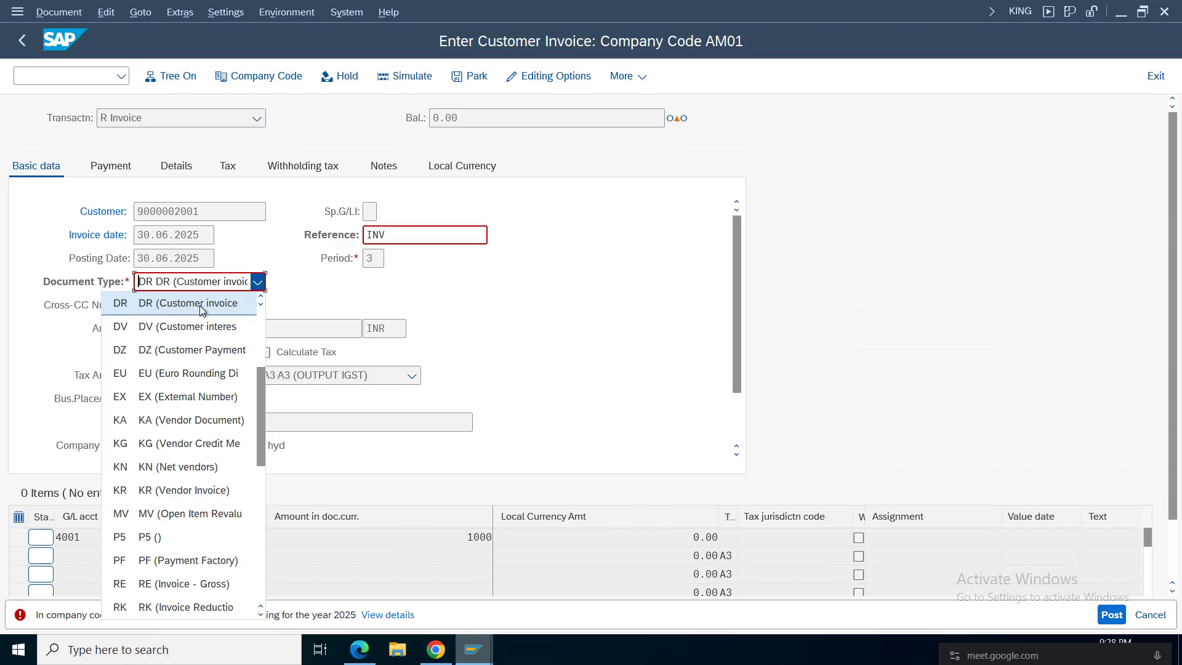
click(601, 252)
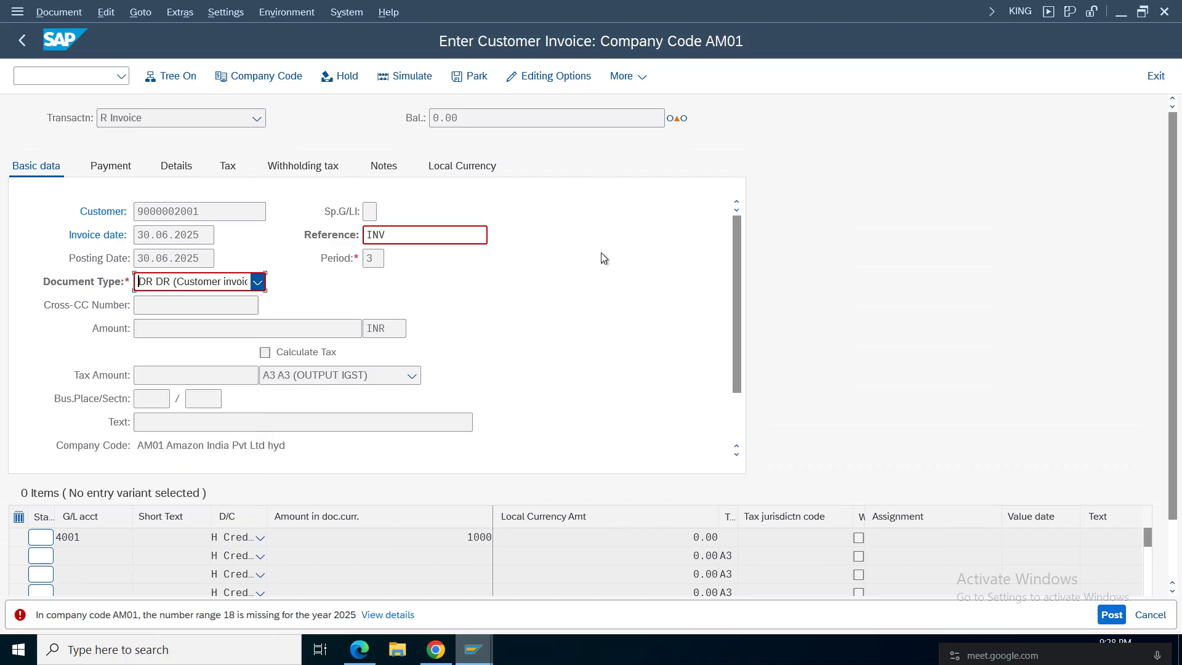
click(51, 75)
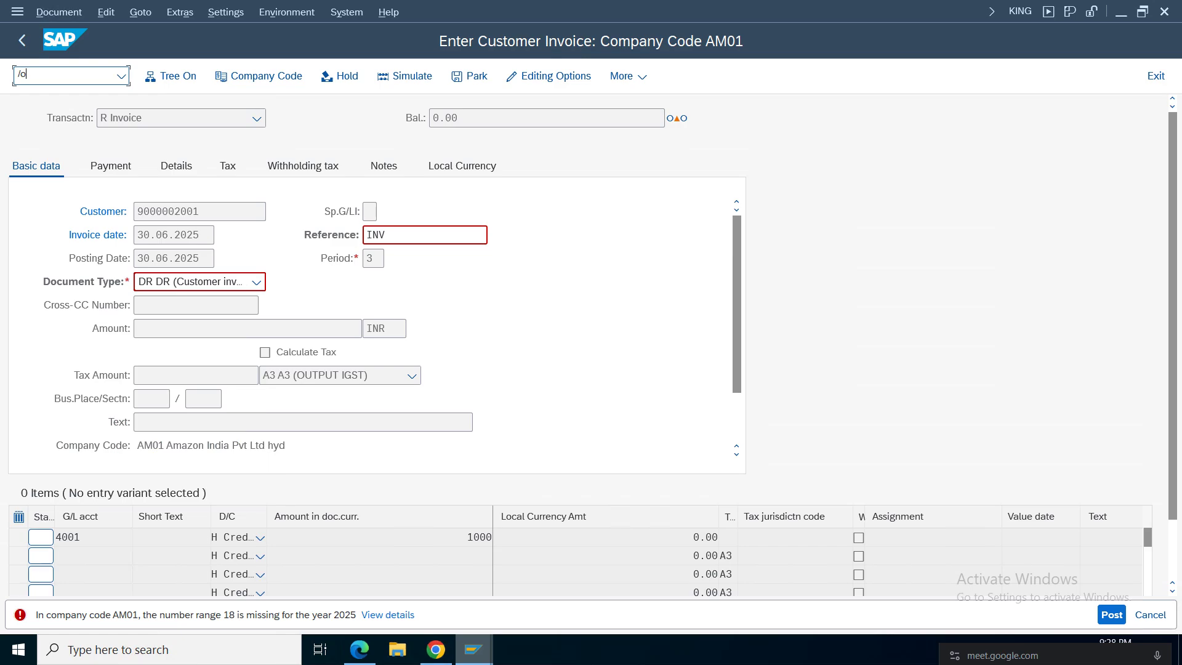
key(Return)
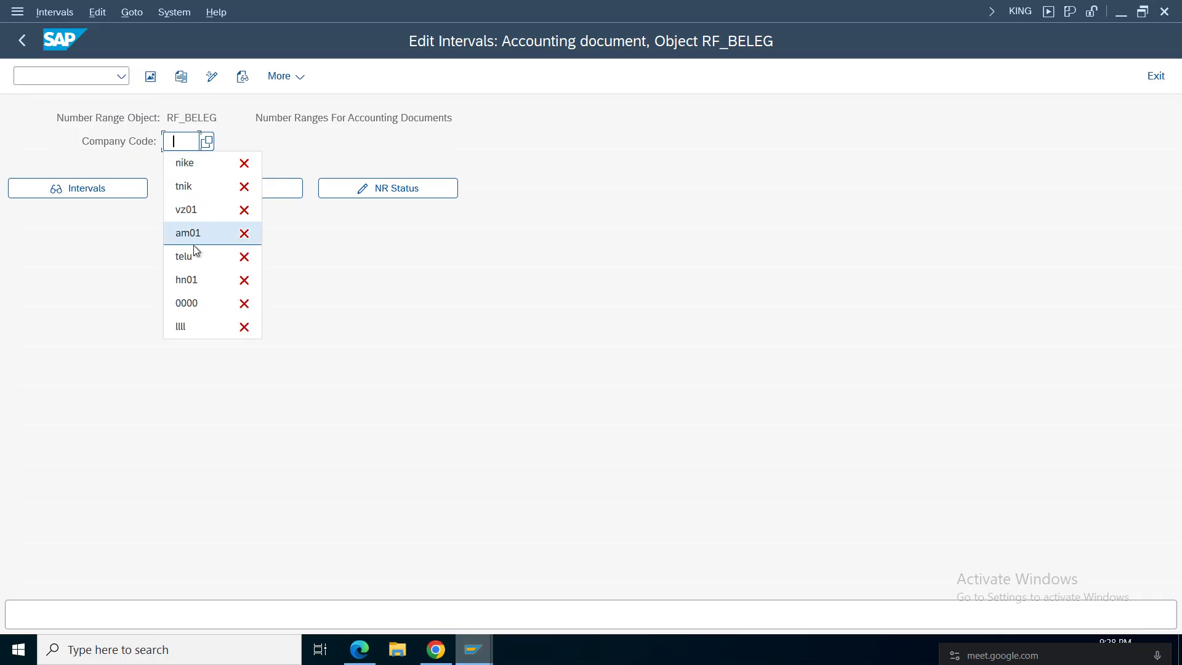
click(191, 239)
click(249, 199)
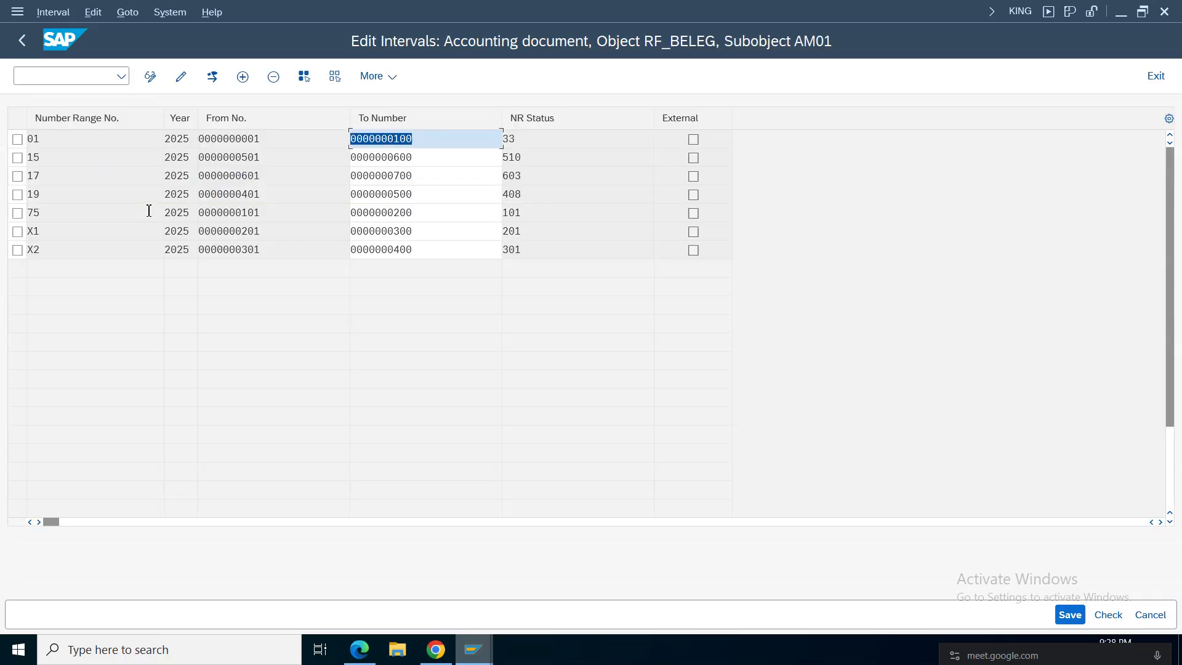
Step: Add number range interval 18 for year 2025, from 701 to 800, and save the intervals
click(246, 79)
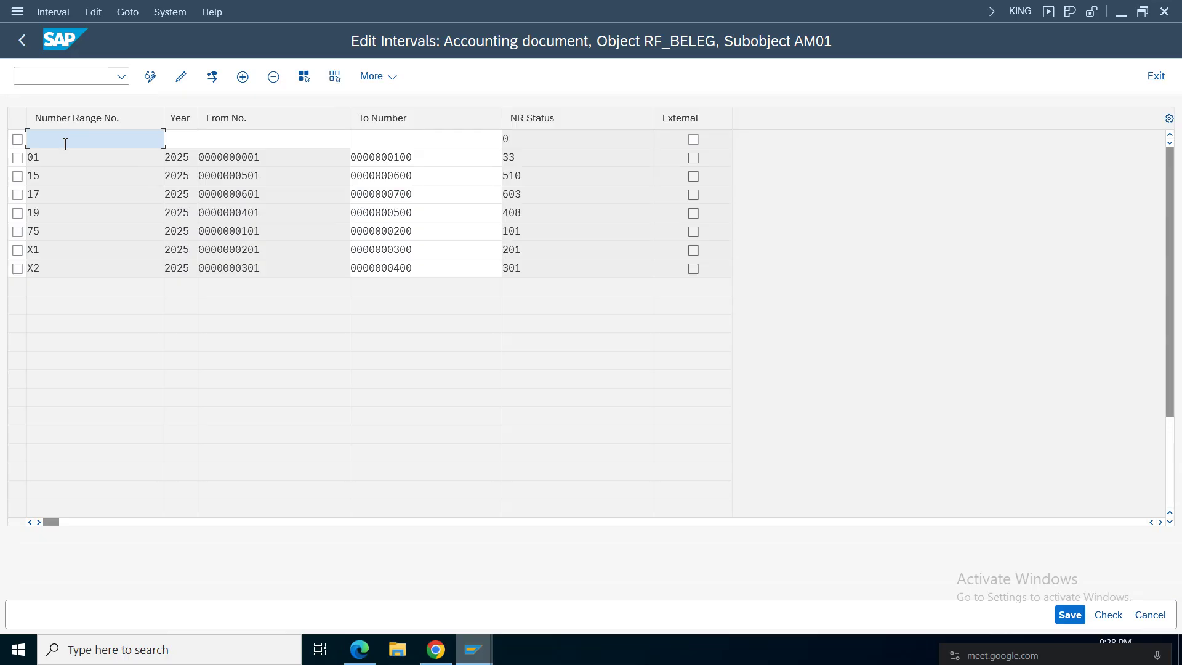
text(18)
key(Tab)
text(2025)
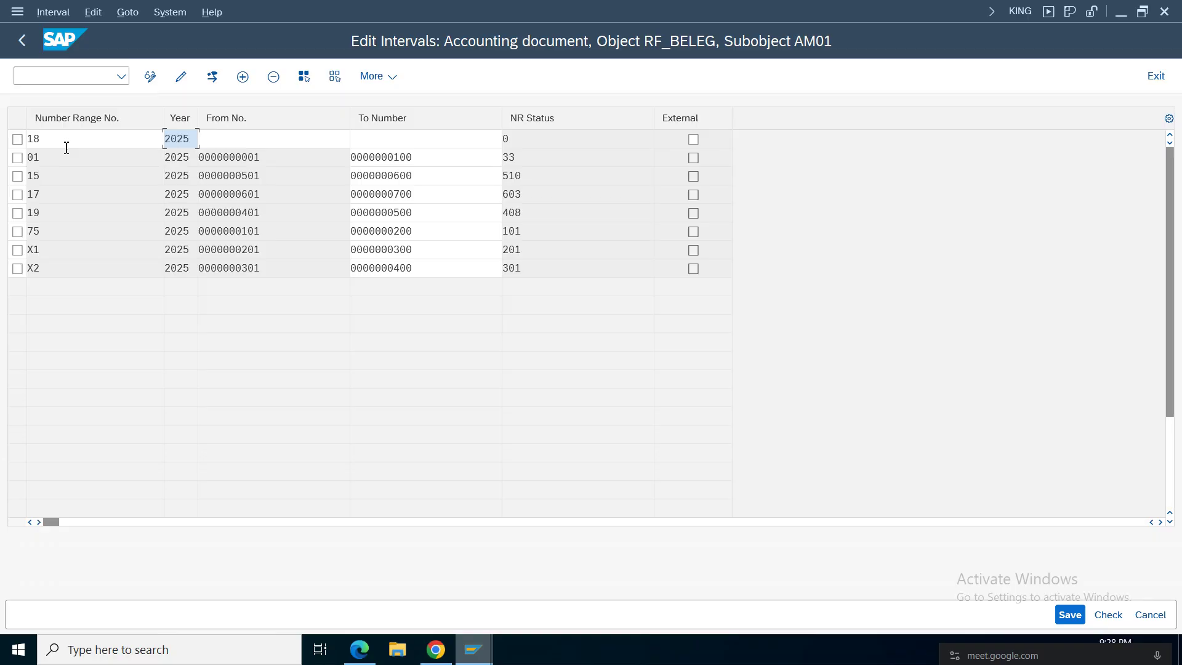
key(Tab)
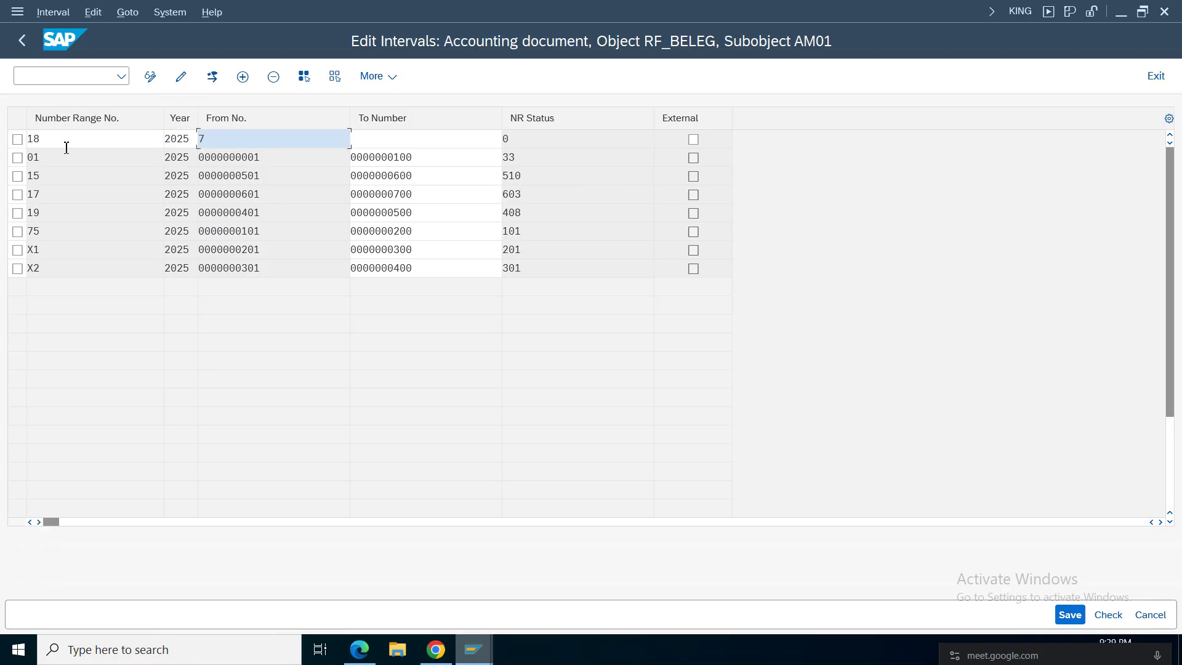
key(Tab)
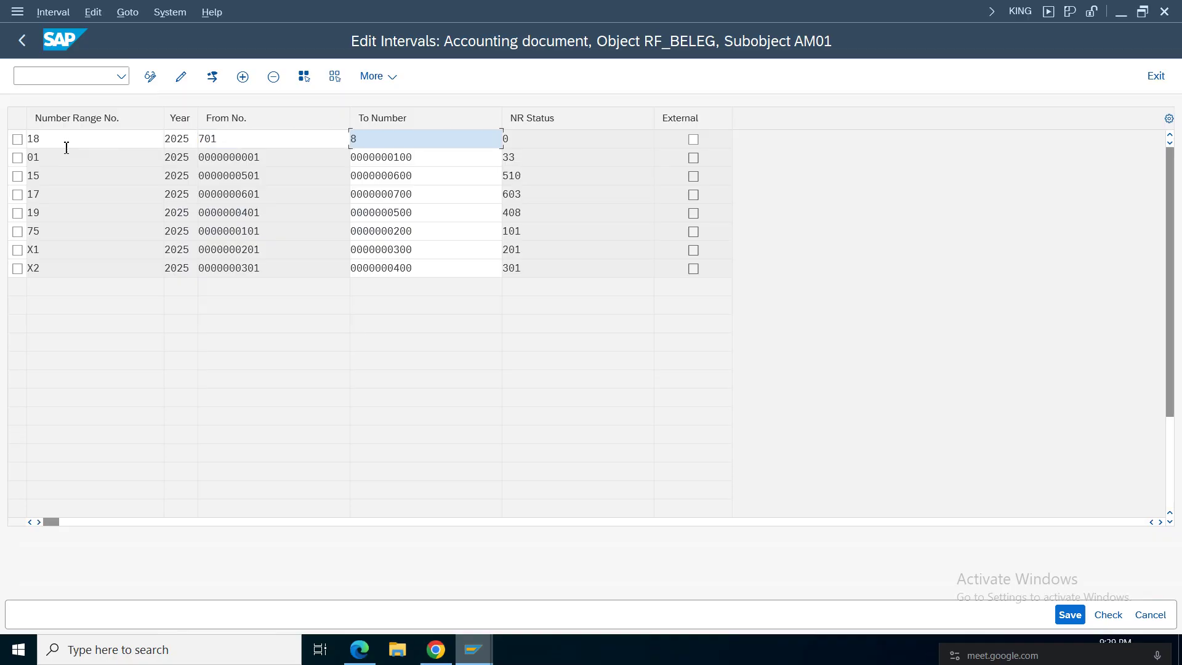
key(Return)
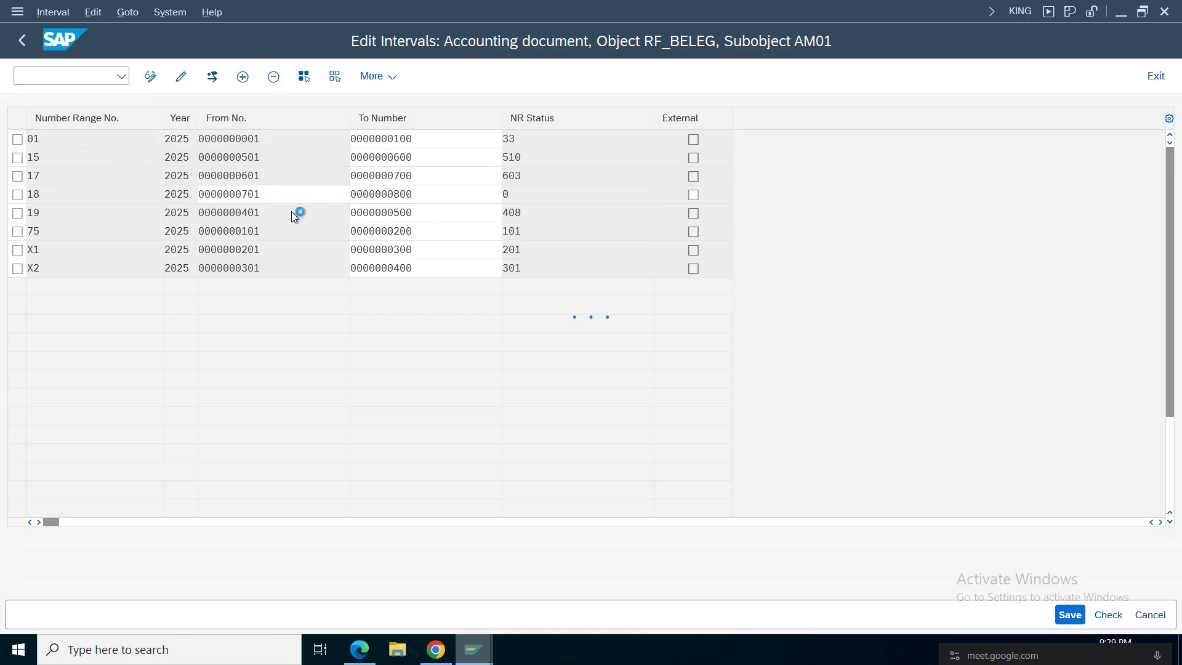
click(494, 488)
Step: In the open customer invoice, assign cost center 100100 to the 4001 line item and simulate the document
mouse_move(472, 650)
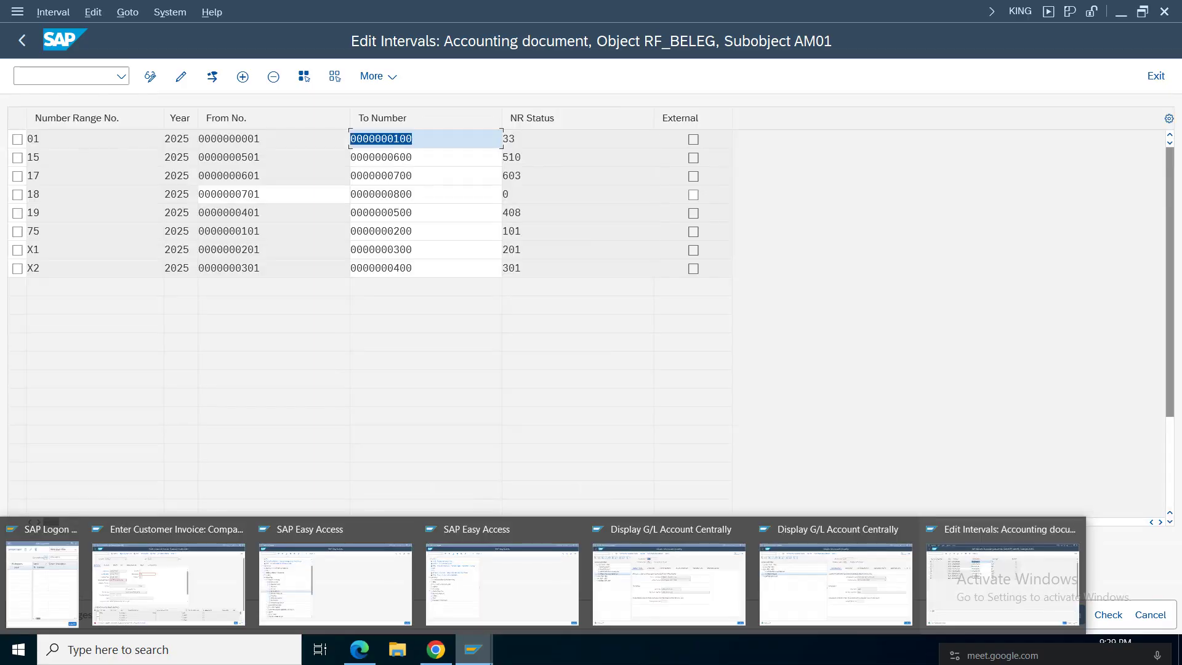
click(178, 584)
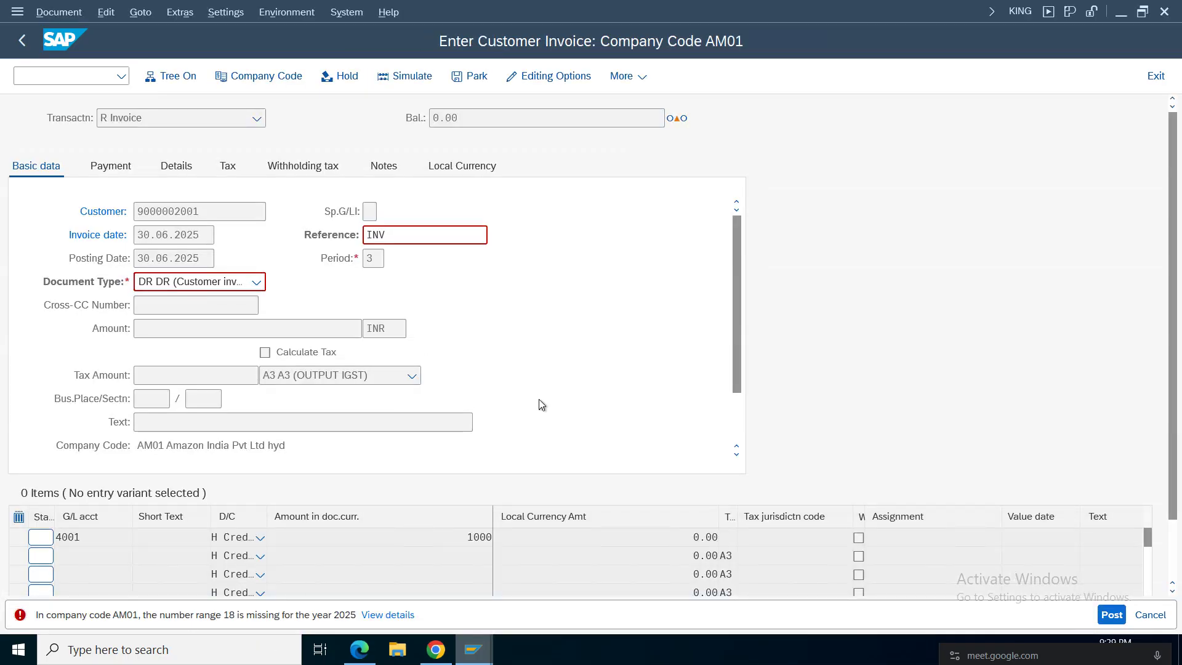
key(Return)
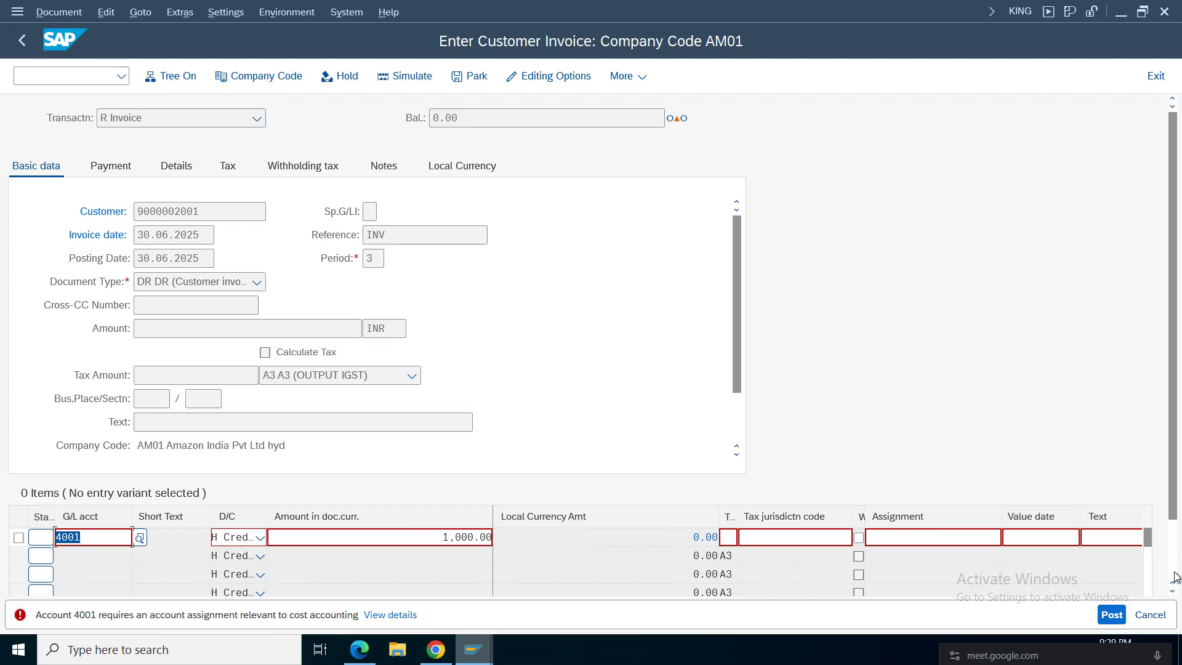
scroll(1173, 575, down, 2)
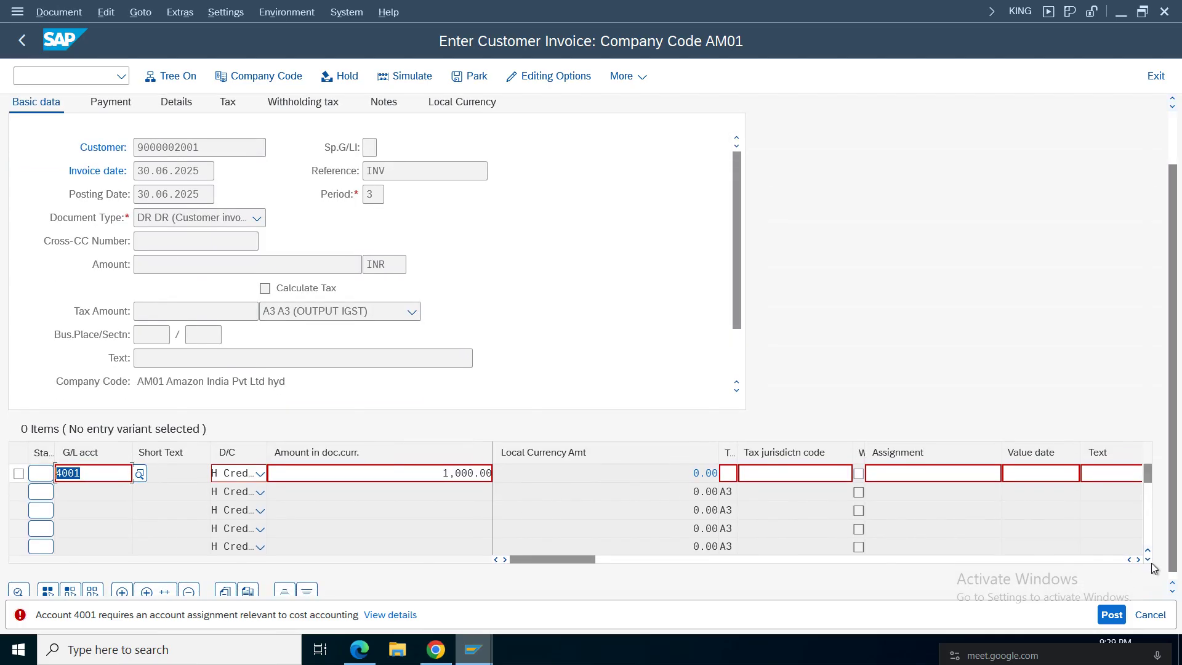
scroll(1056, 515, right, 5)
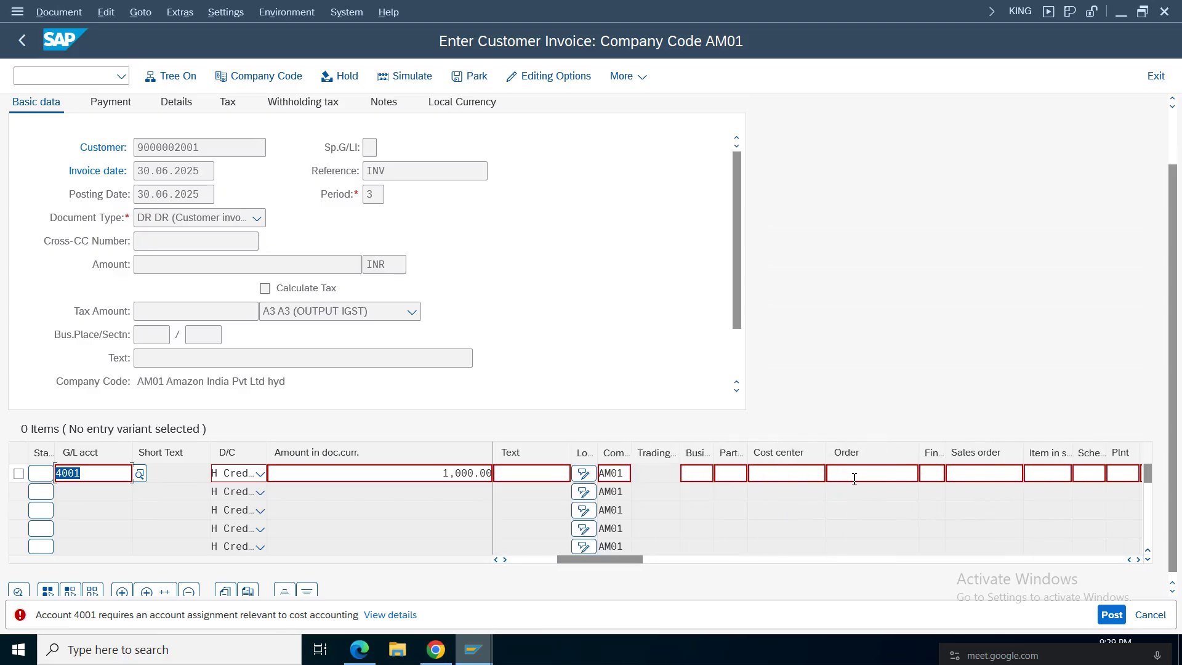
click(776, 474)
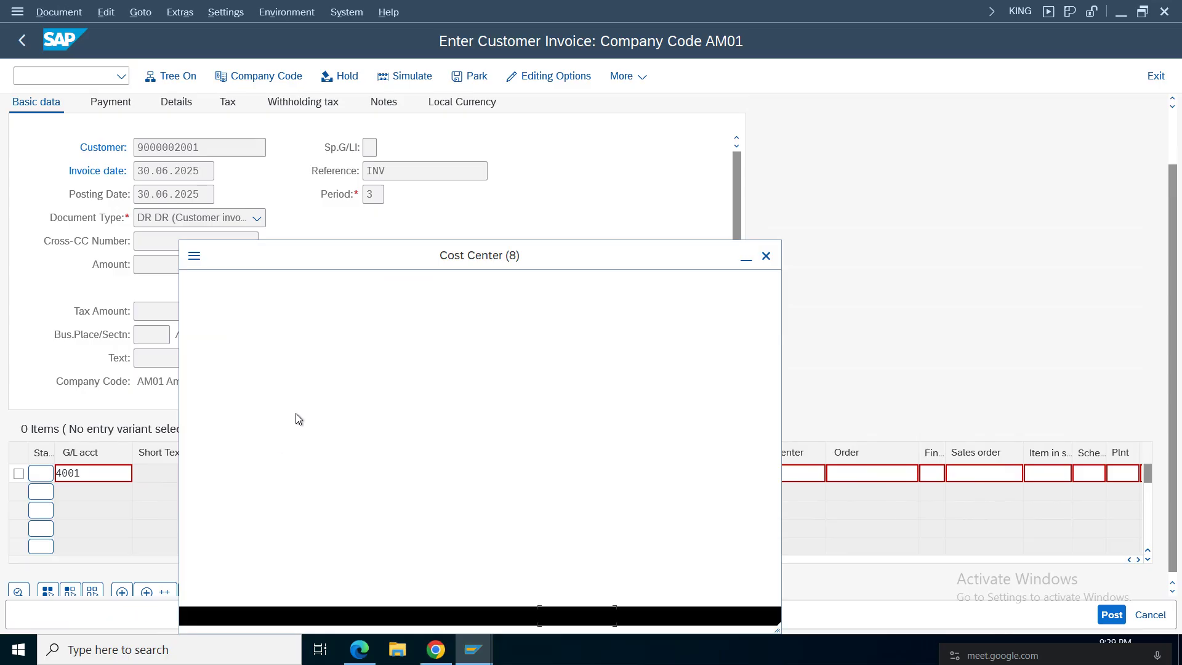
key(Return)
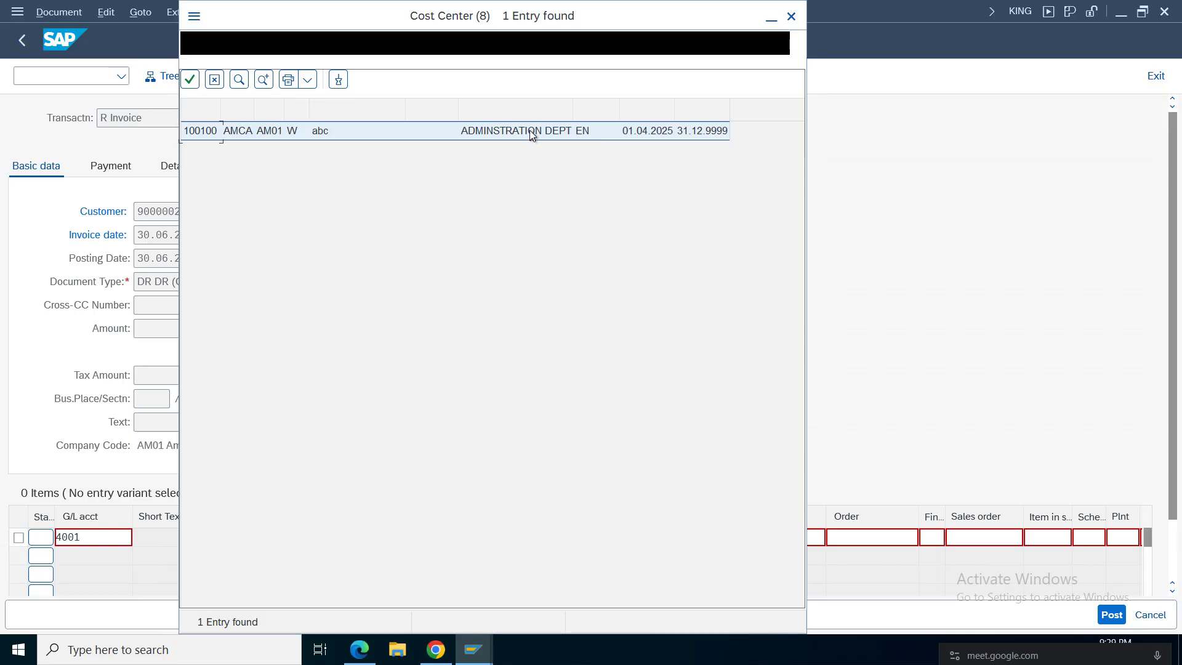
double_click(530, 130)
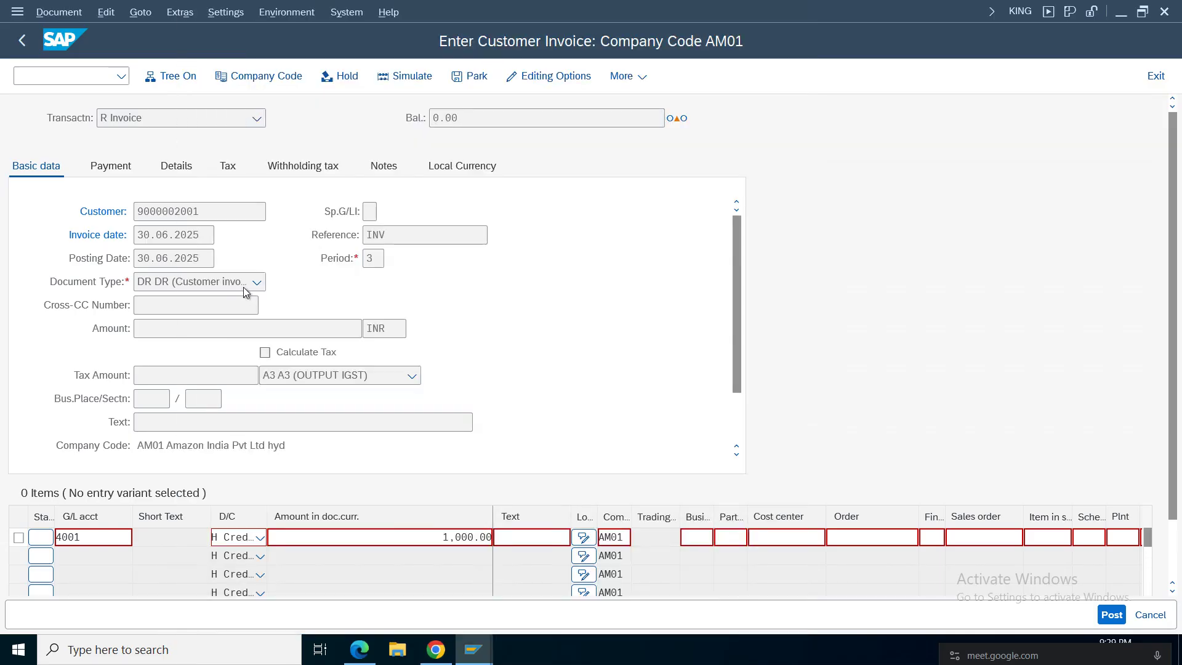
click(406, 74)
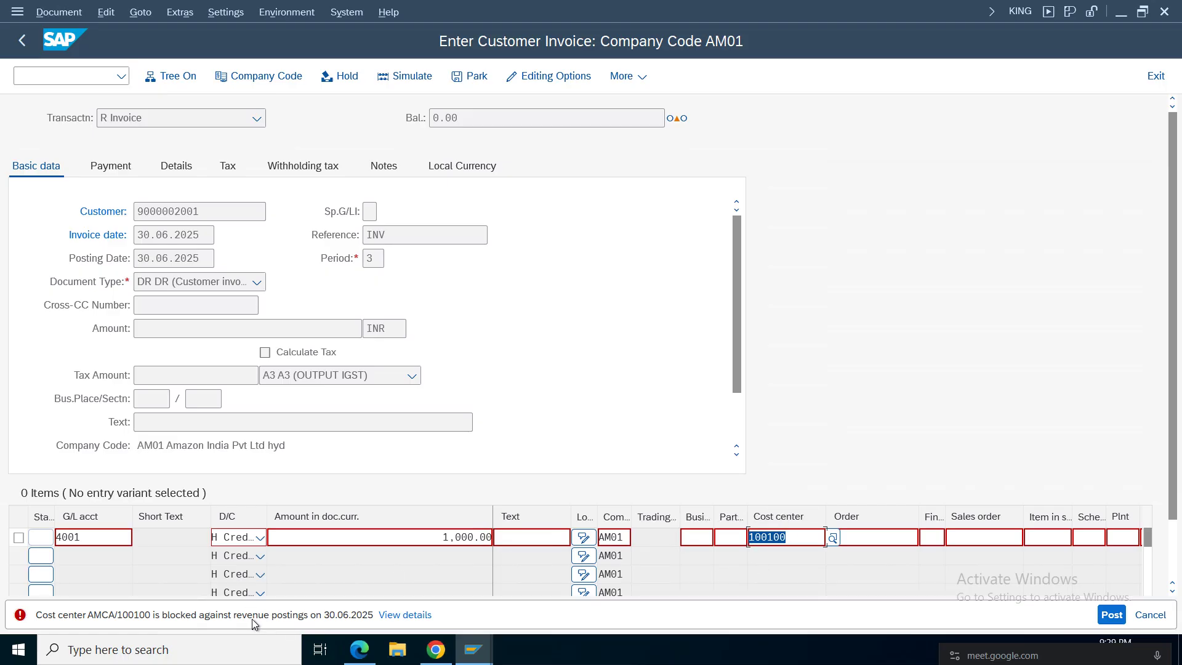
Step: Open cost center 100100 for changing with transaction KS02 in a separate session
click(71, 76)
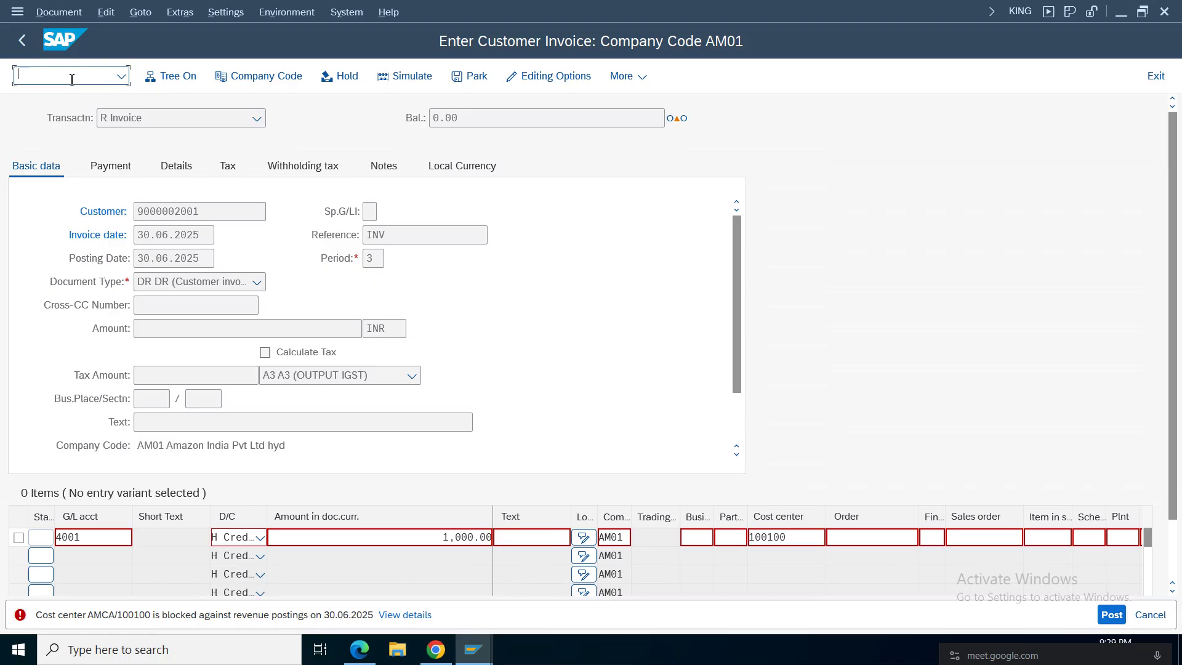
text(/oks02)
key(Return)
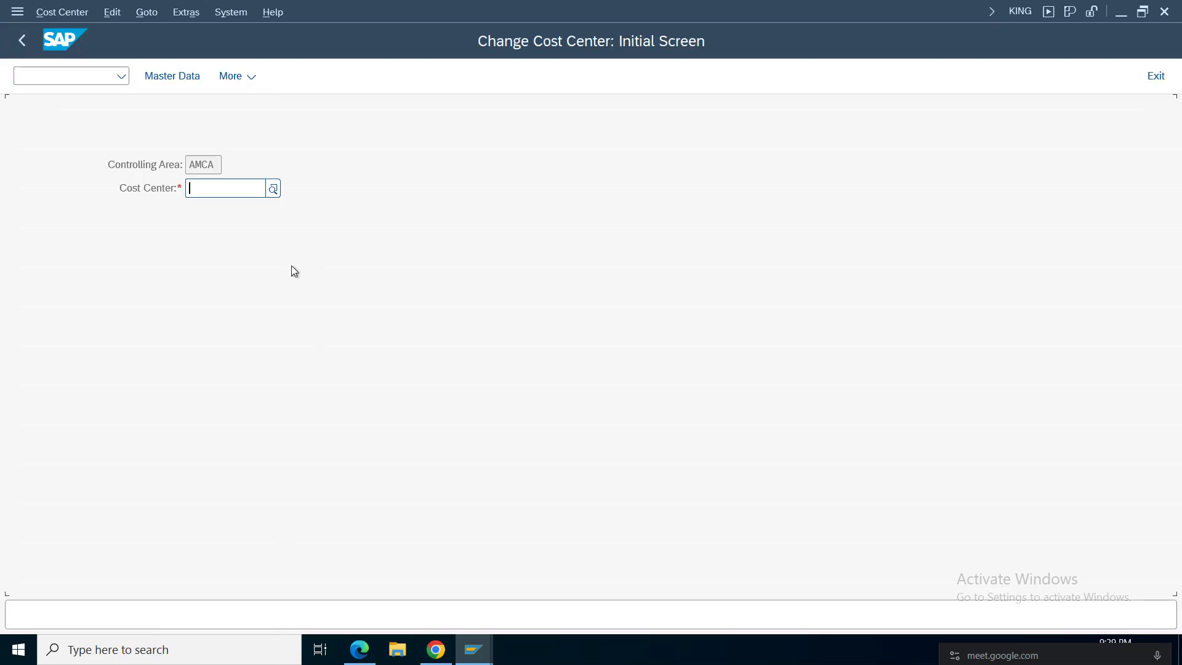
text(1001)
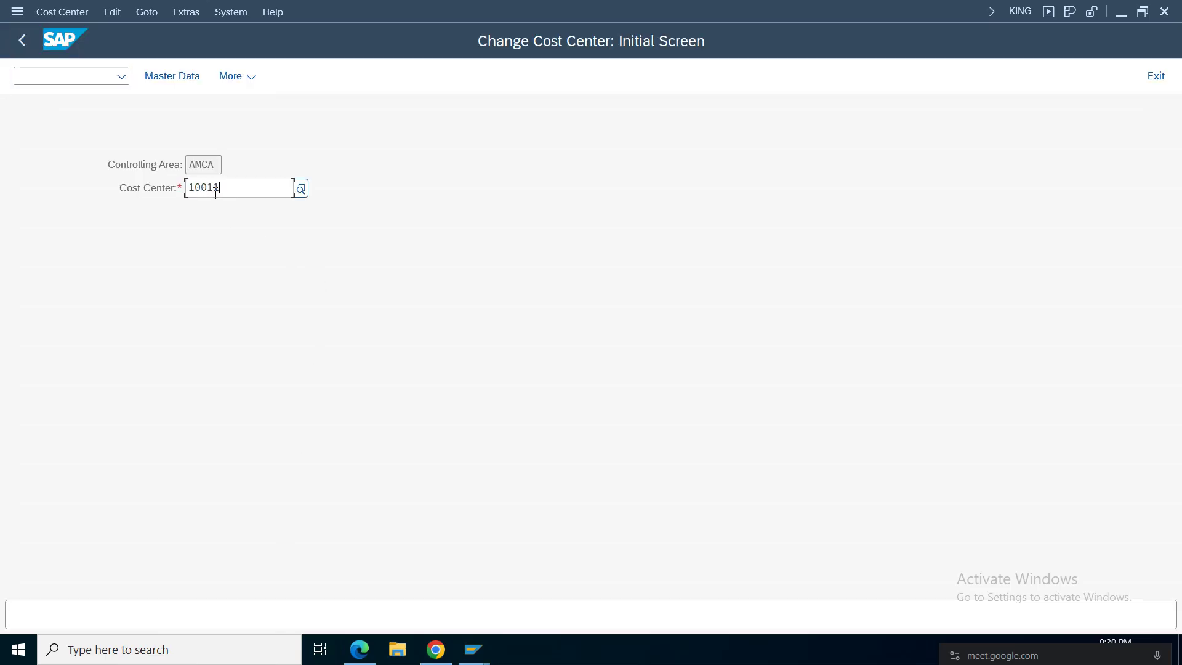
text(00)
key(Return)
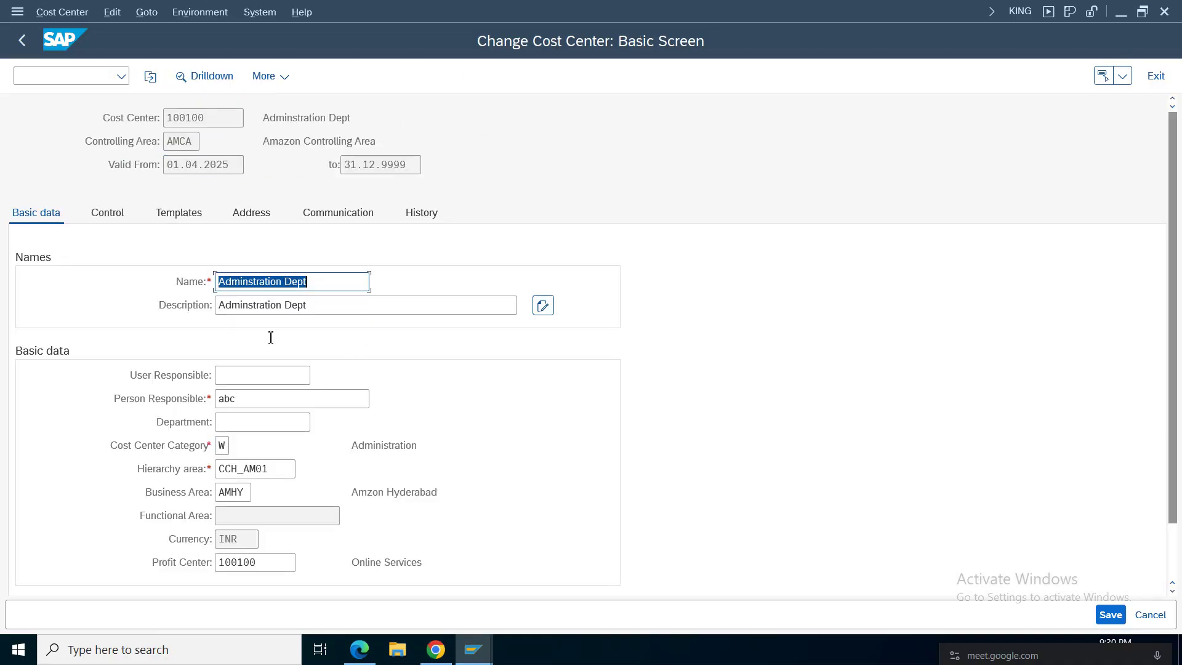
Step: Remove the Actual Revenues lock from the cost center's control settings and save the cost center
click(108, 220)
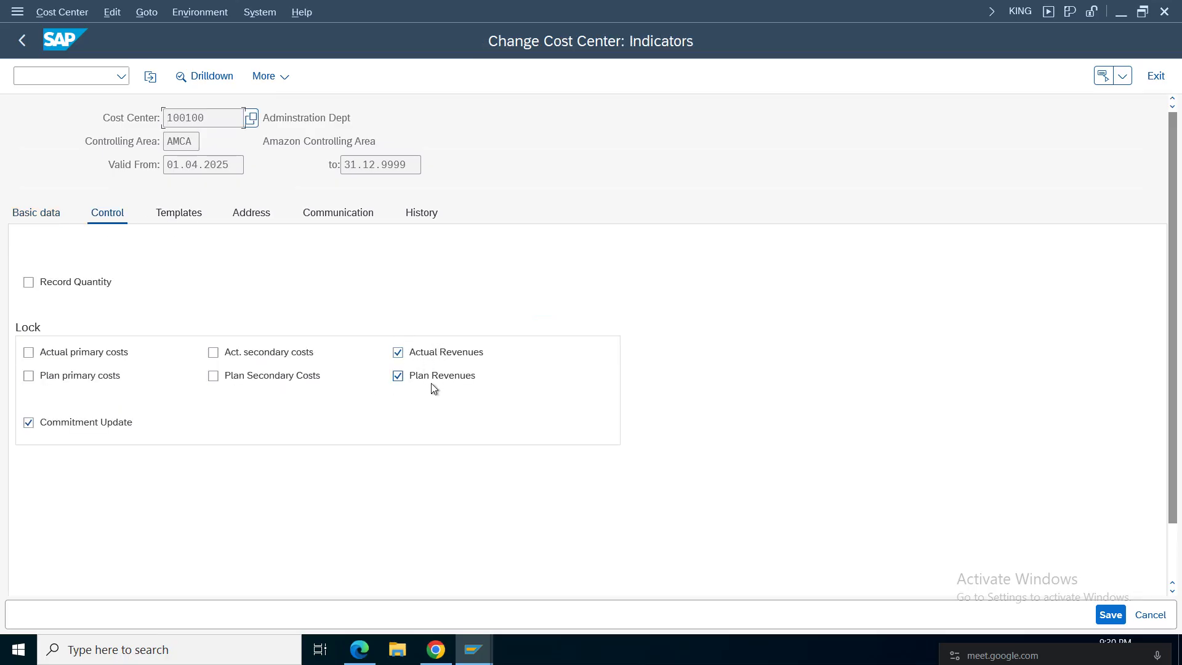
click(397, 352)
key(ctrl+s)
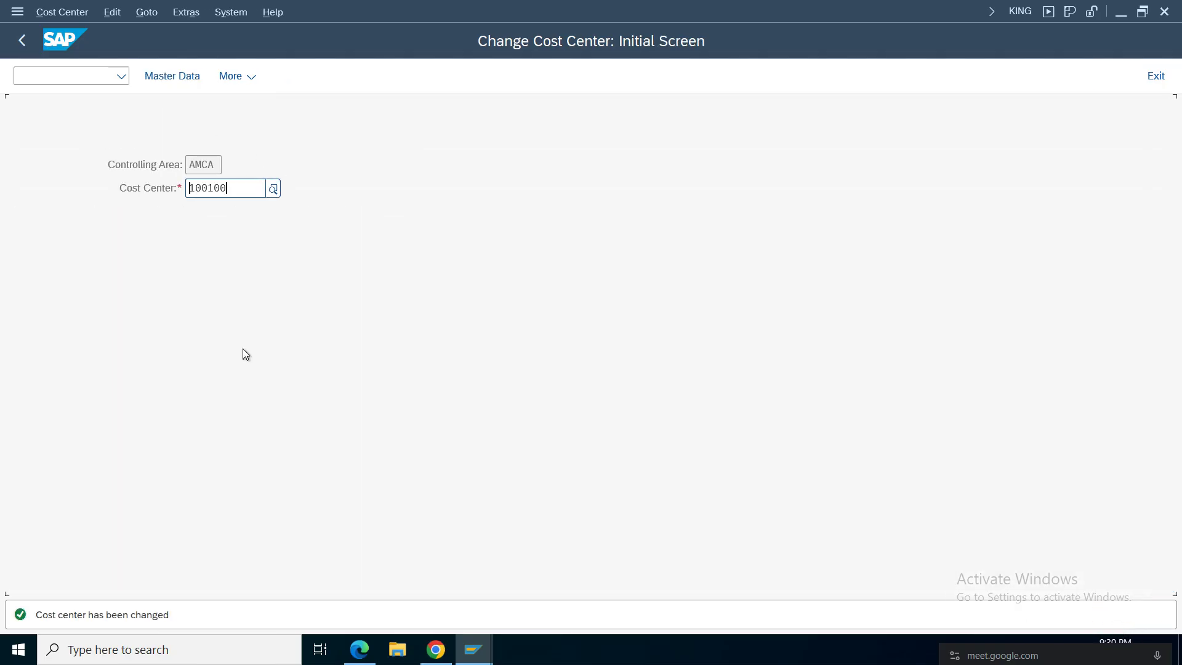
Step: Return to the open customer invoice and revalidate its line item against the unlocked cost center
mouse_move(473, 650)
click(176, 589)
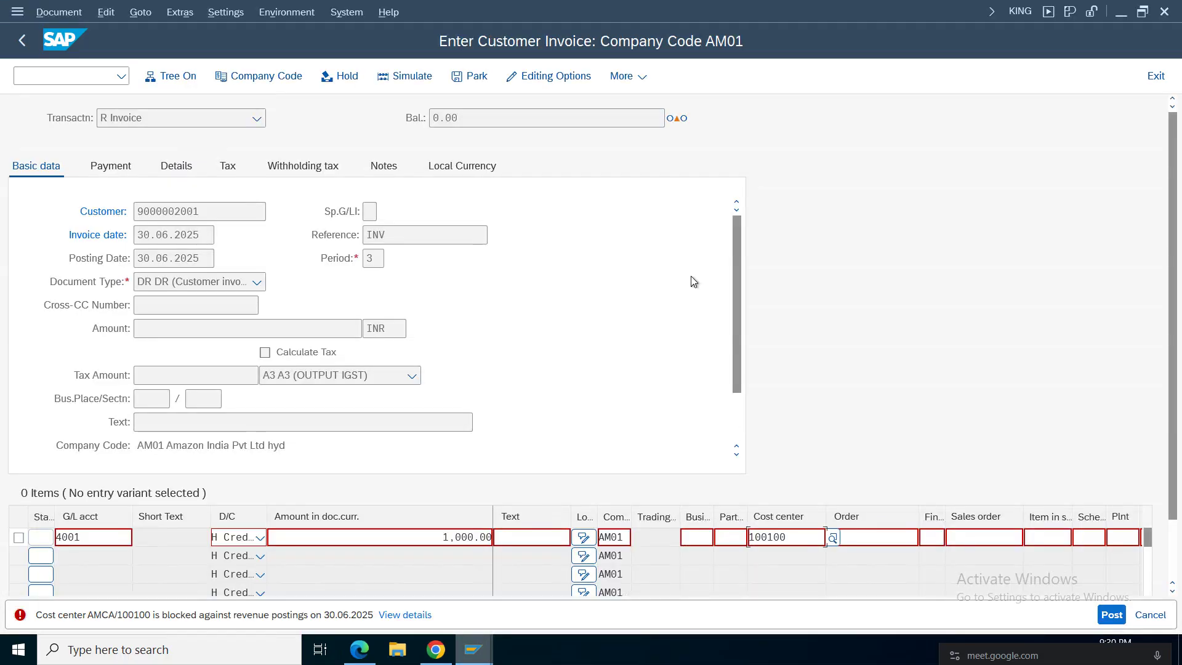
key(Return)
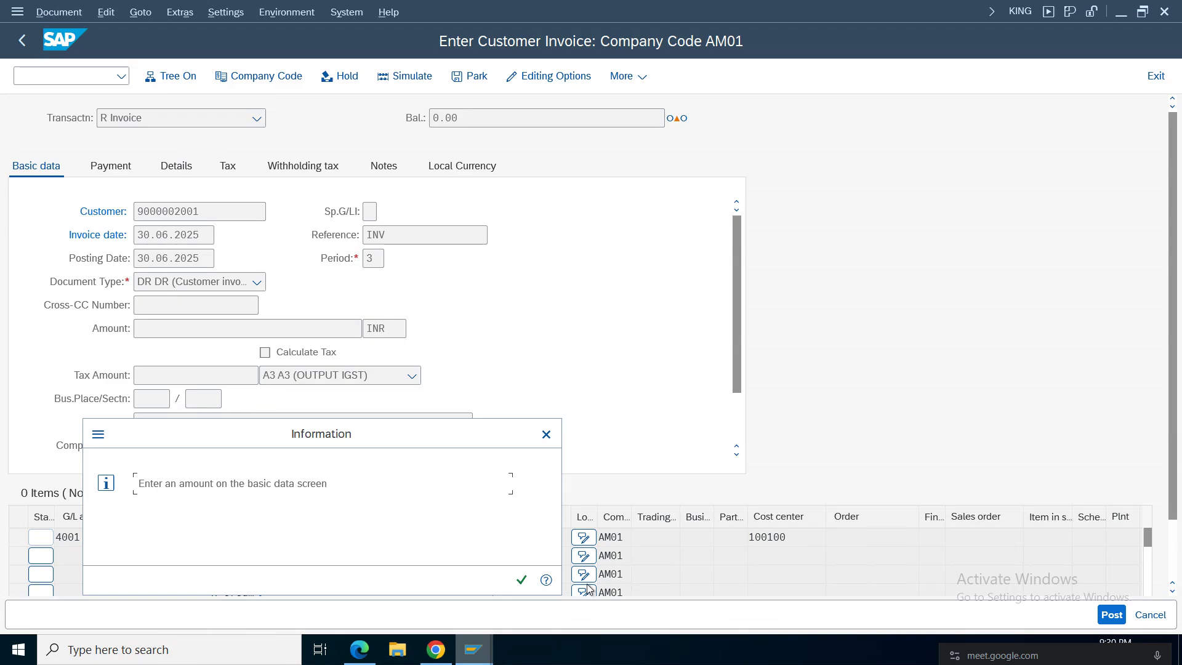
click(521, 579)
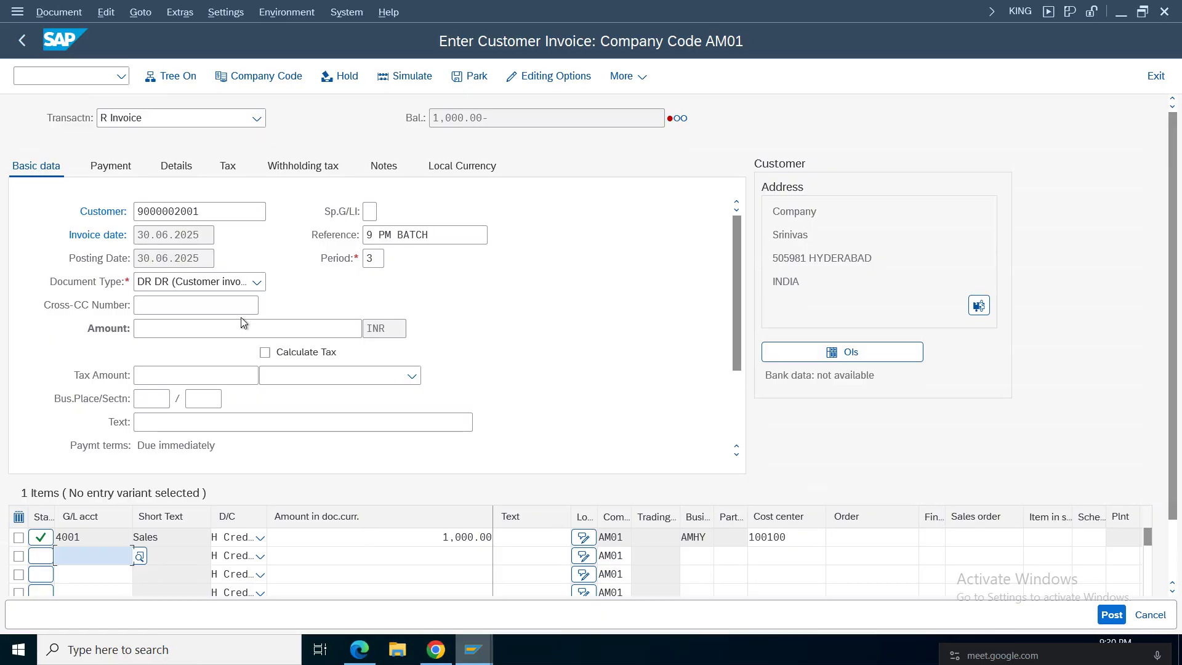
Step: Set the invoice's basic data amount to 1000, check the document overview and post the invoice
click(191, 328)
key(shift+Tab)
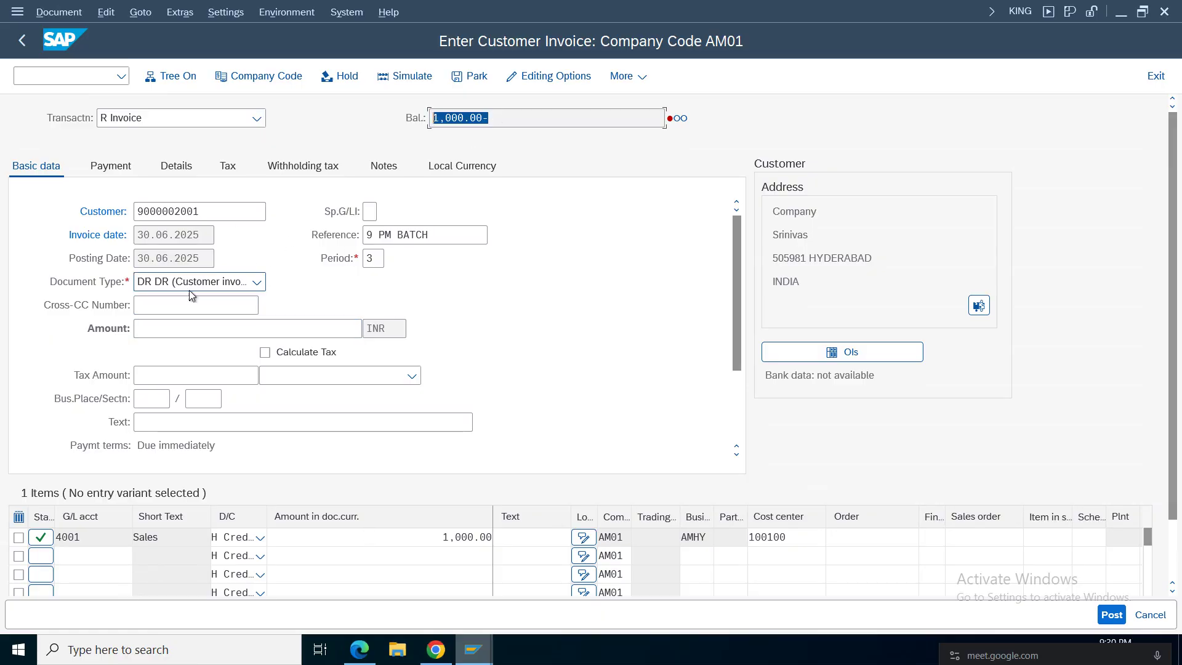
click(191, 333)
text(1000)
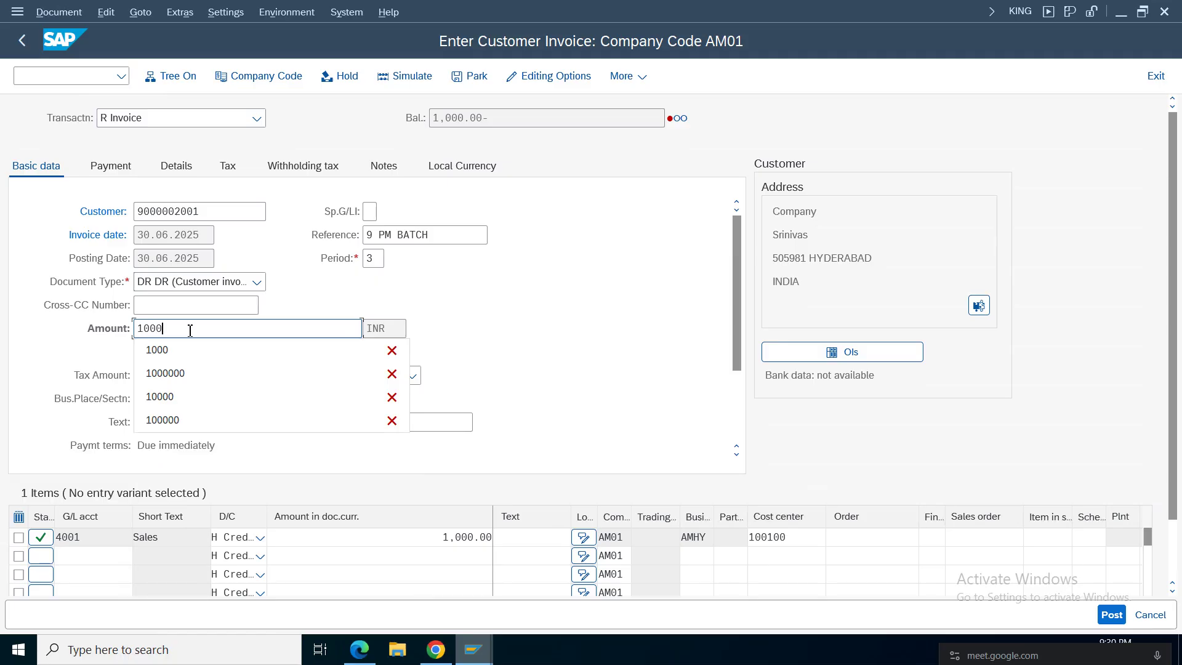
key(Return)
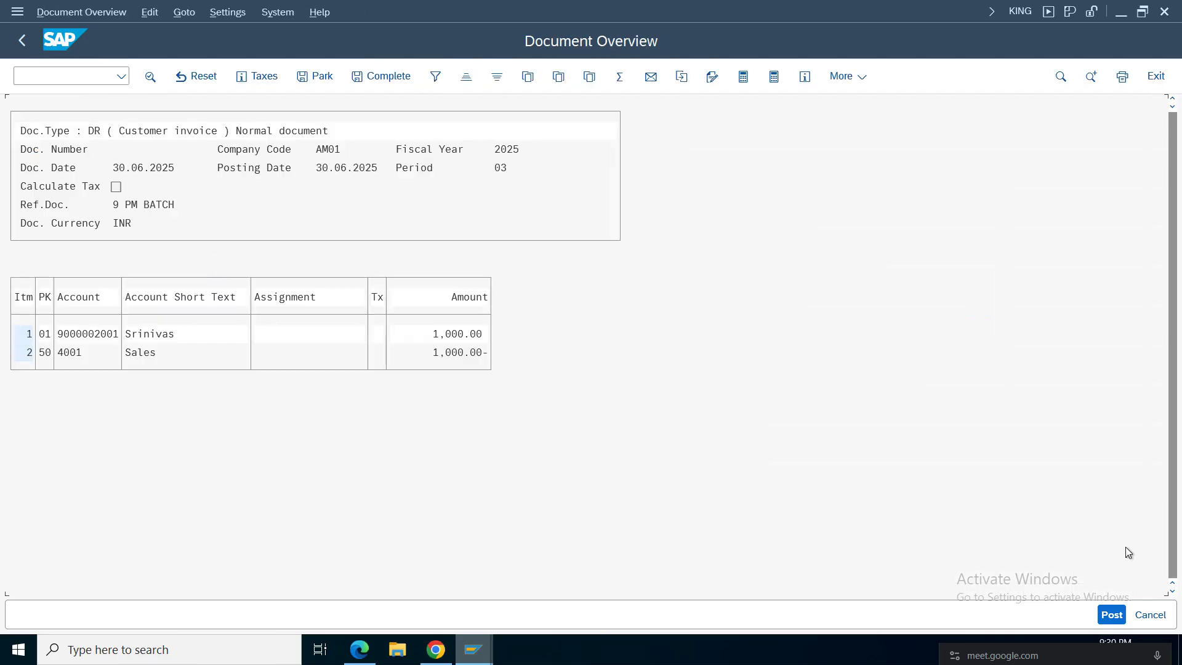
click(1117, 615)
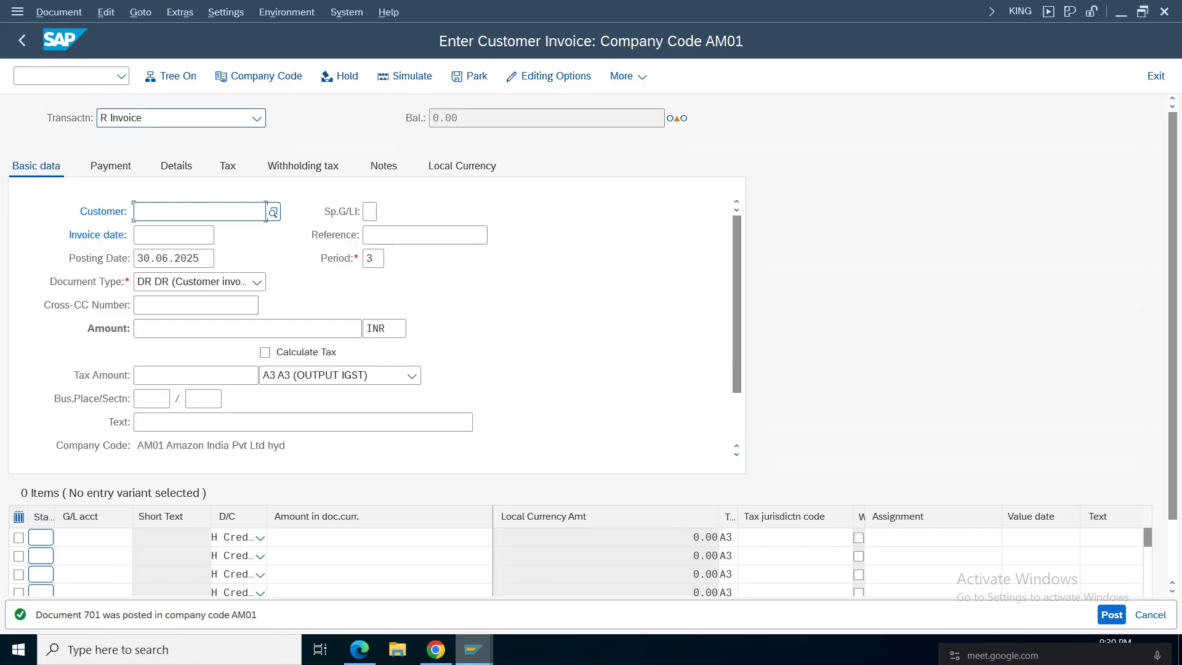
Step: Display the posted document, inspect the details of its customer line item and return to the data entry view
click(60, 16)
click(70, 55)
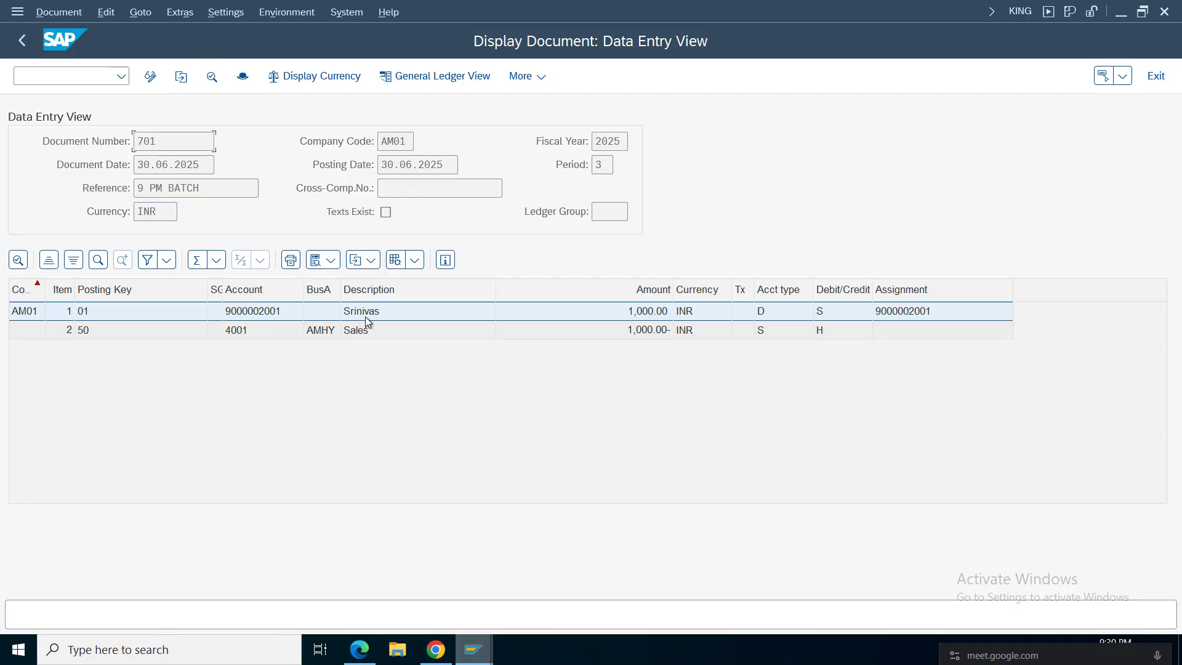
click(365, 315)
double_click(216, 318)
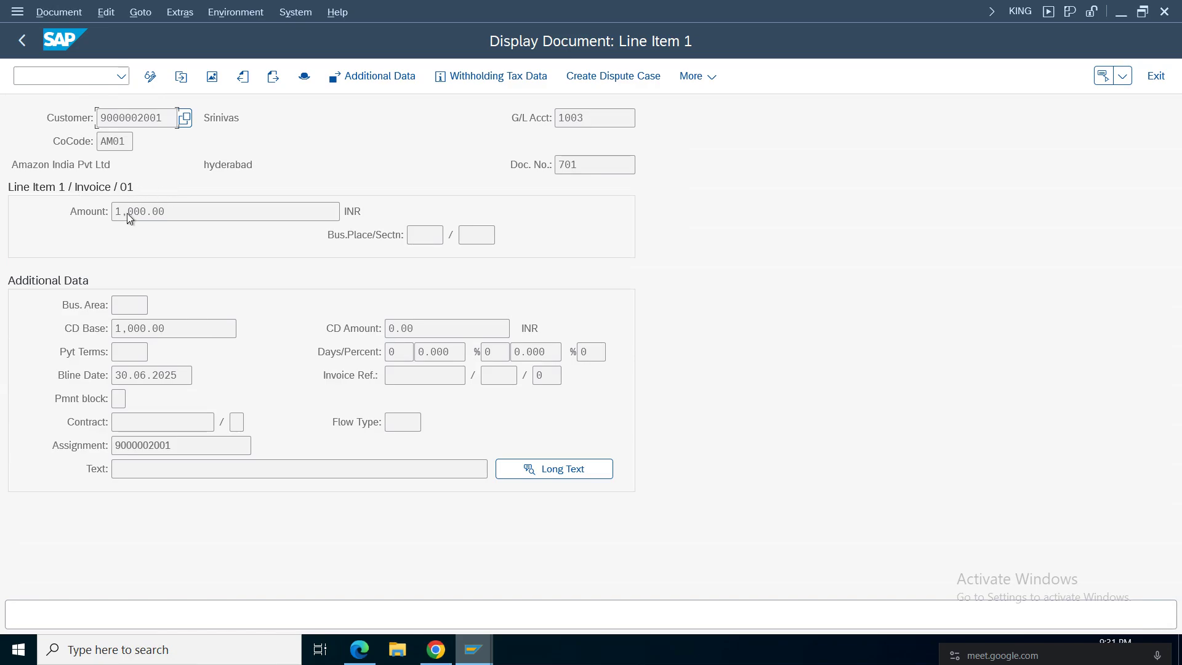
click(20, 43)
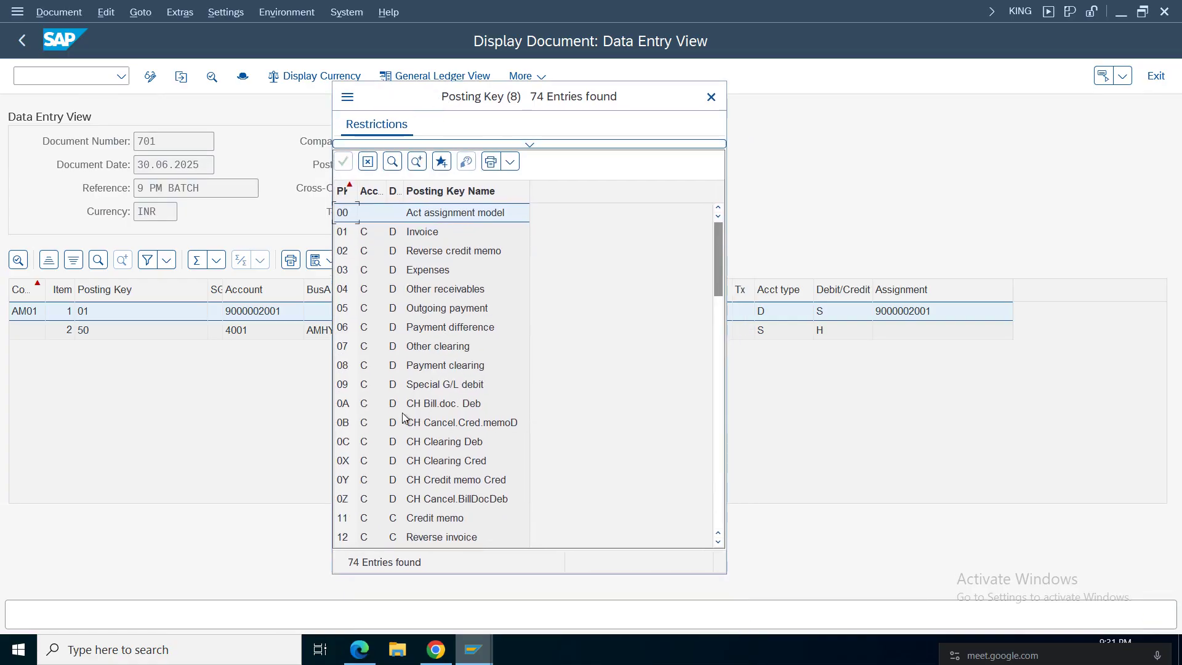
Step: Examine posting key 01 in the posting key list, close the list and review the document's customer line
click(363, 234)
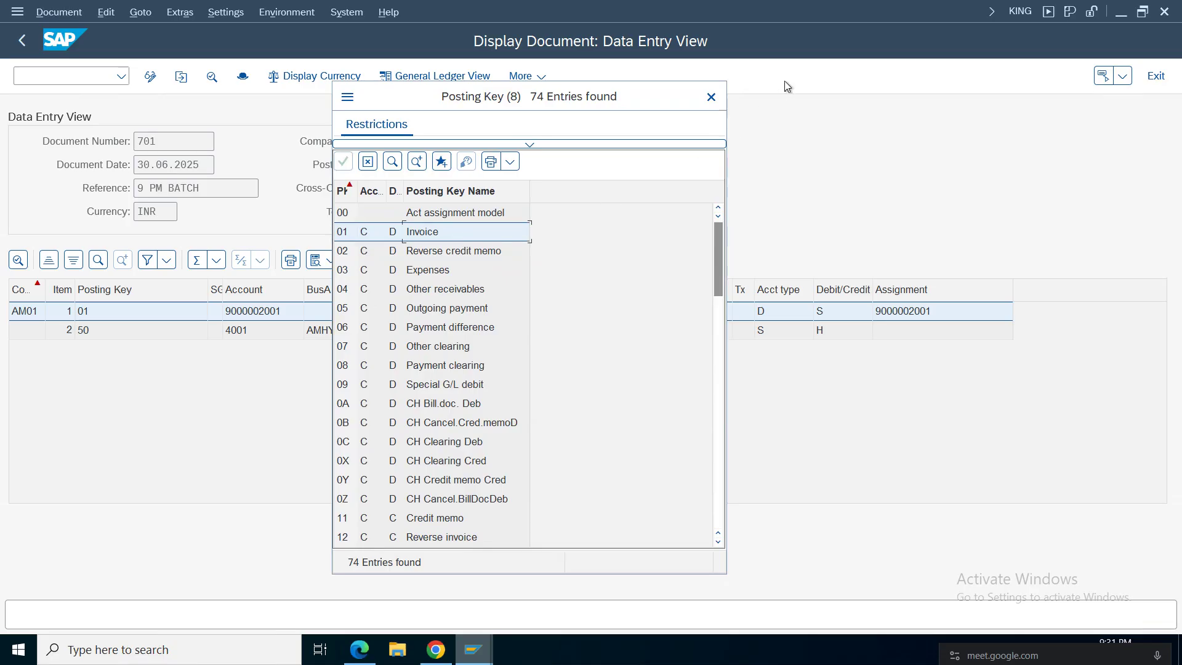
click(711, 97)
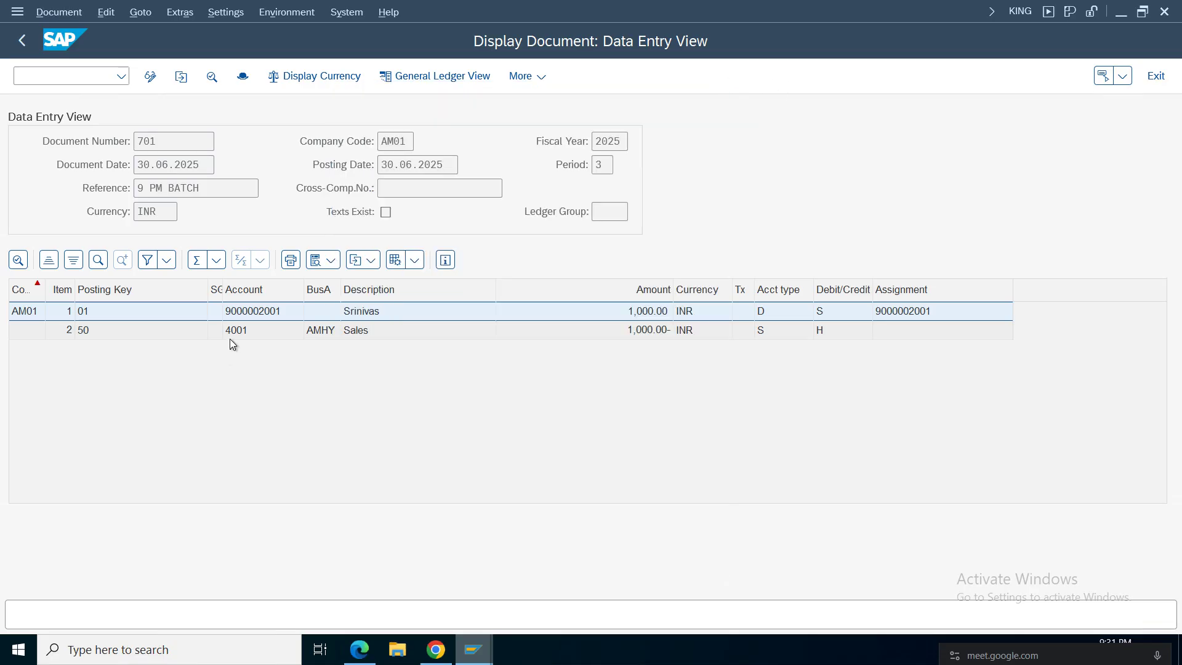
click(264, 315)
click(355, 314)
Step: Switch to the FI Working Notes spreadsheet in Google Sheets, open the 8 AM sheet and select cell B12
click(747, 7)
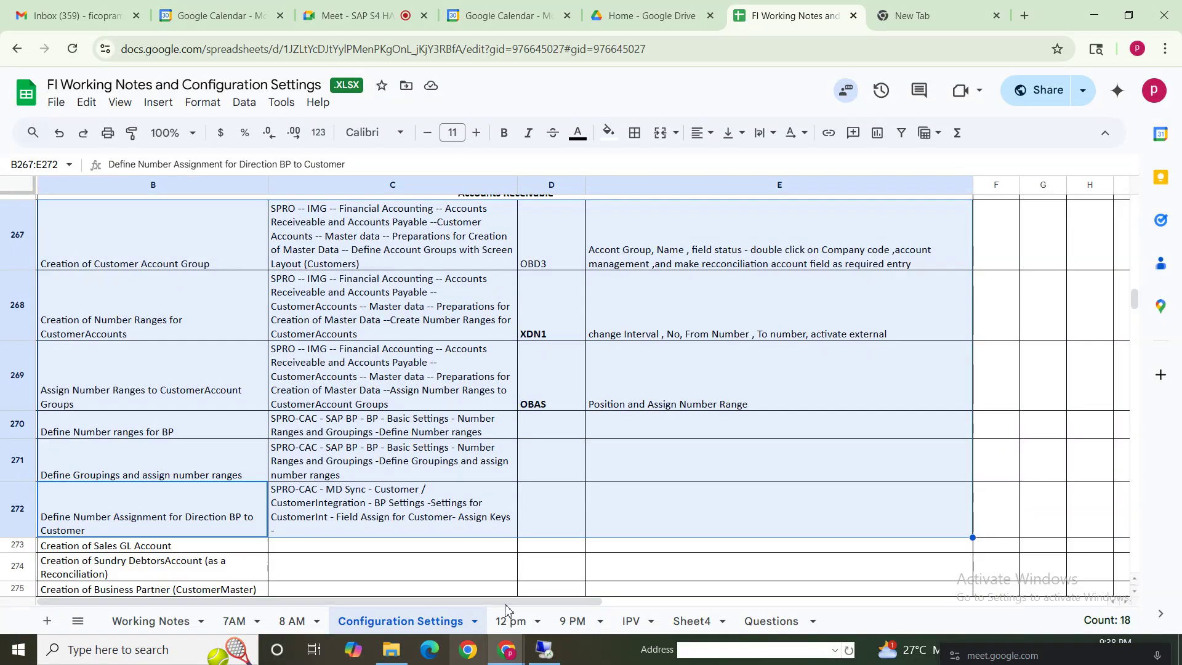
click(294, 621)
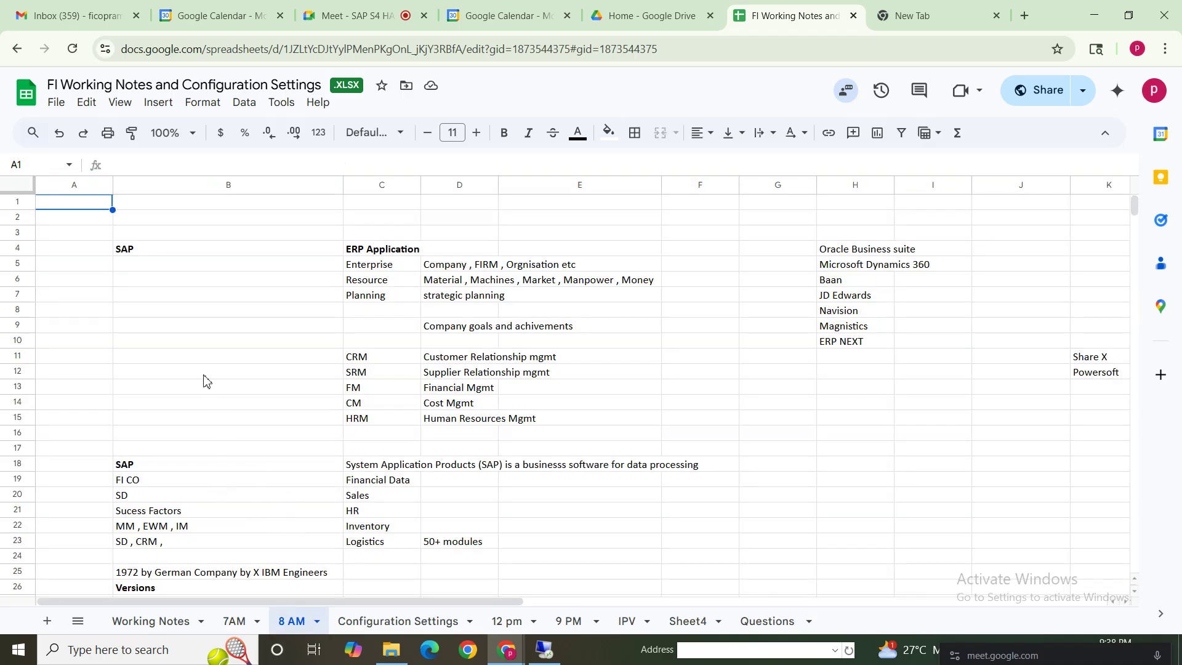
click(207, 376)
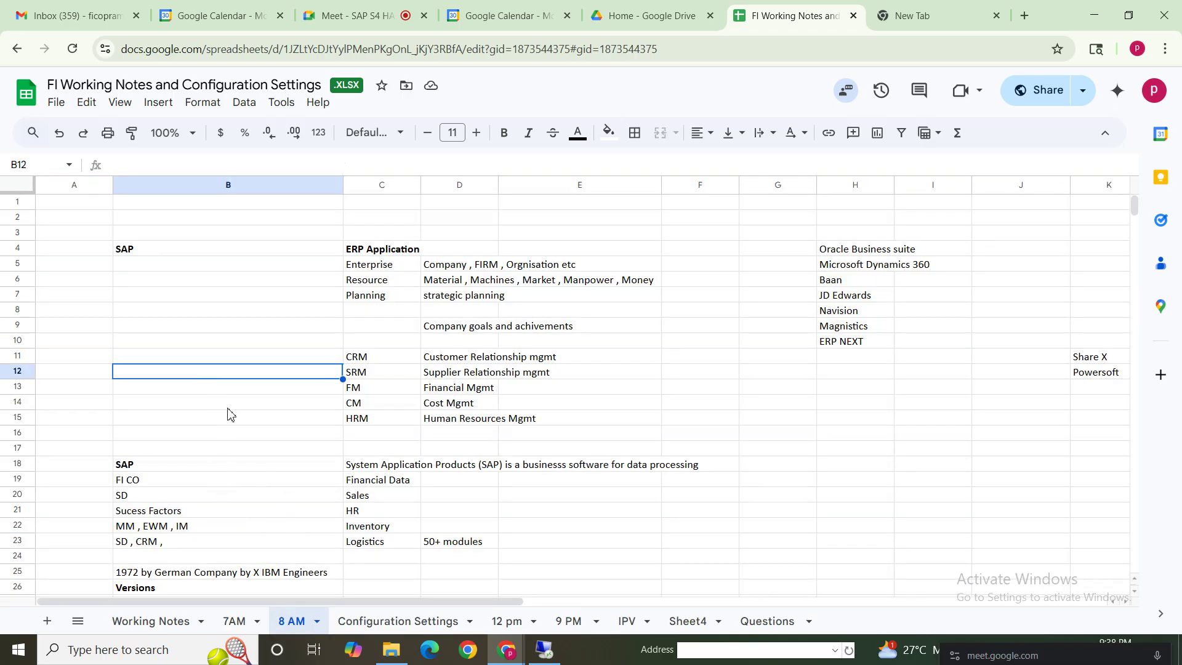
Step: Search the 8 AM sheet for "nomina", go to the Nominal Account entry and close the search
key(ctrl+f)
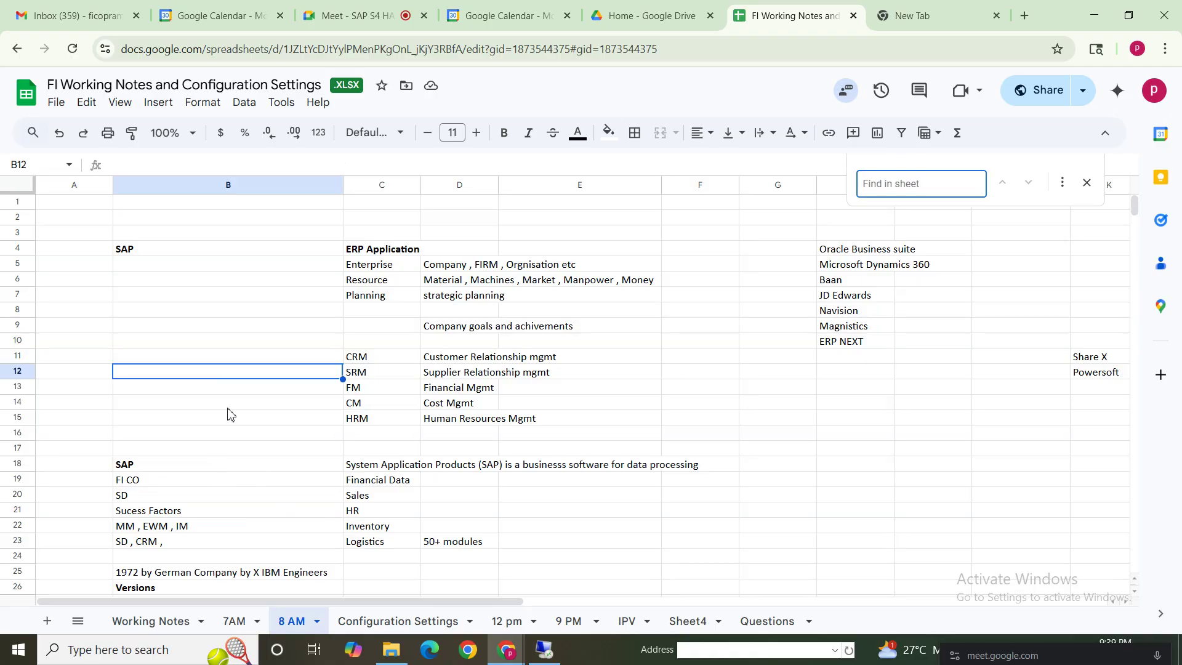
text(nomina)
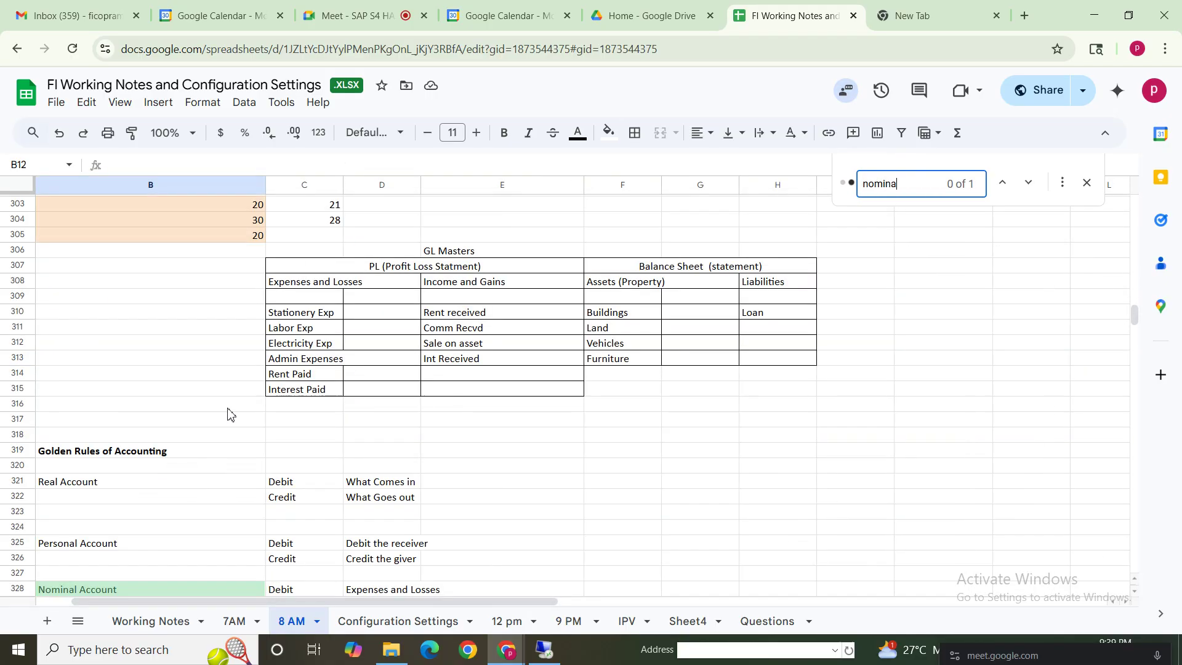
click(776, 449)
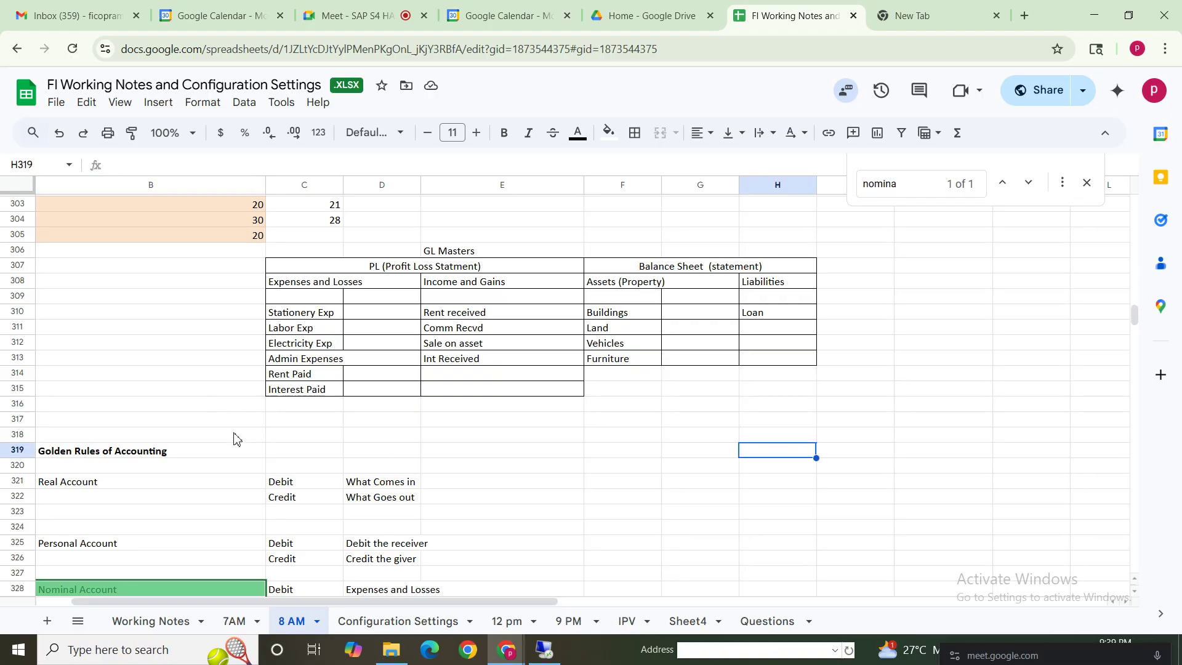
click(165, 464)
click(1086, 183)
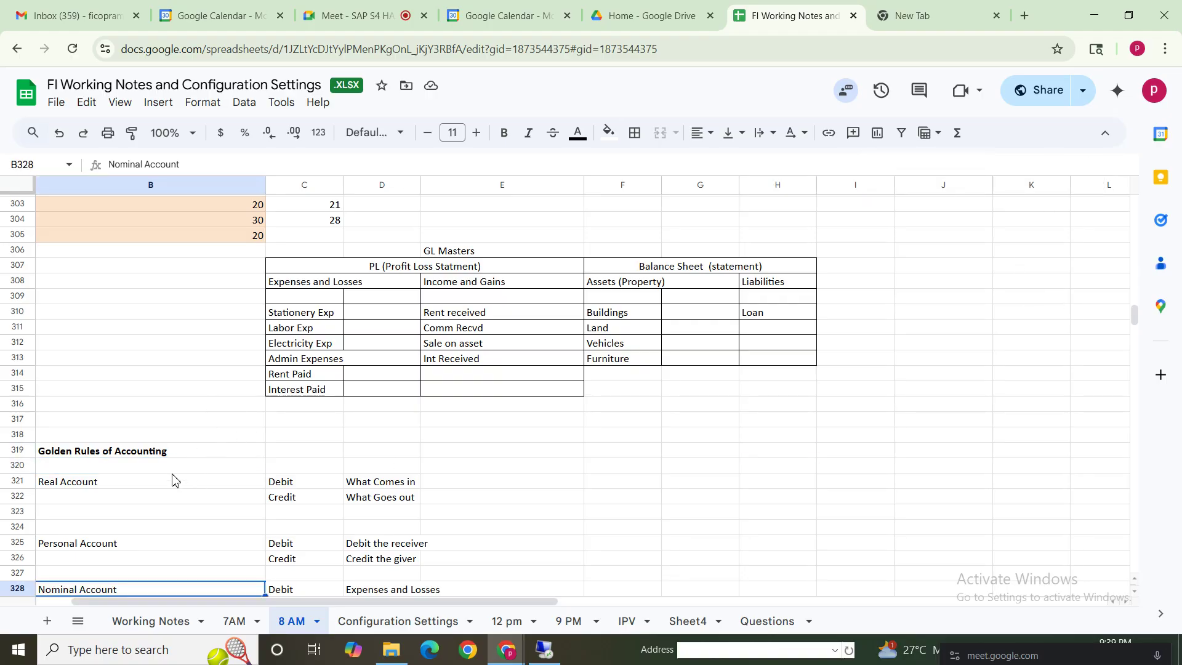
Step: Examine the Real Account and Personal Account debit and credit rules under Golden Rules of Accounting
click(118, 453)
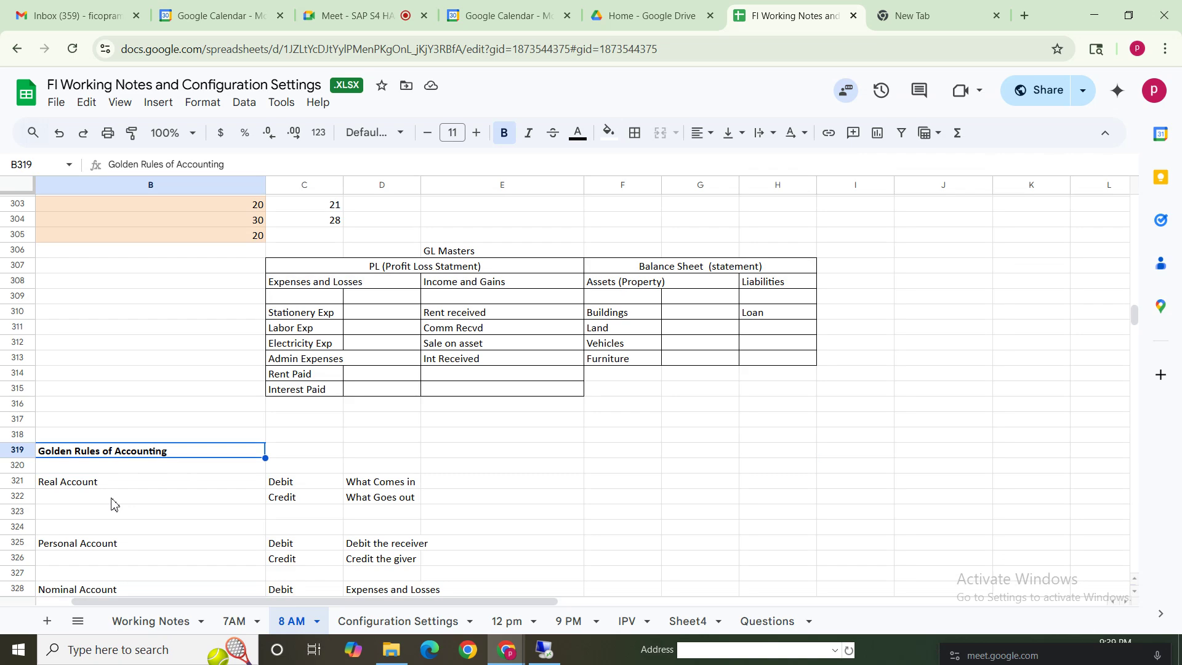
click(97, 481)
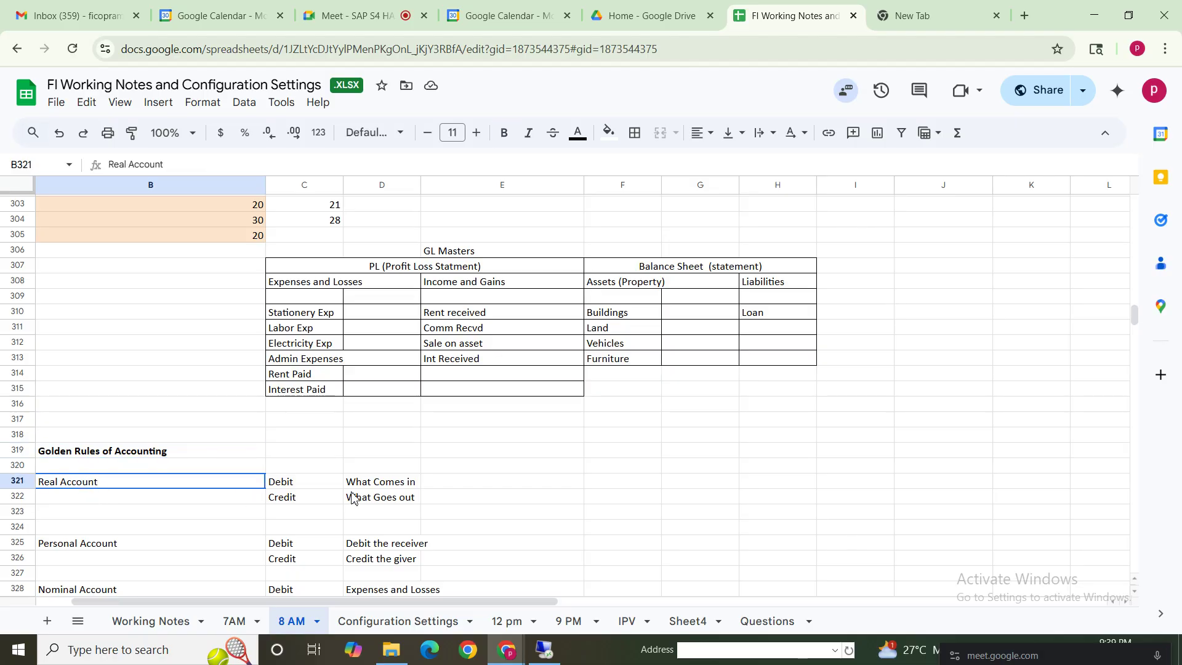
shift+click(352, 499)
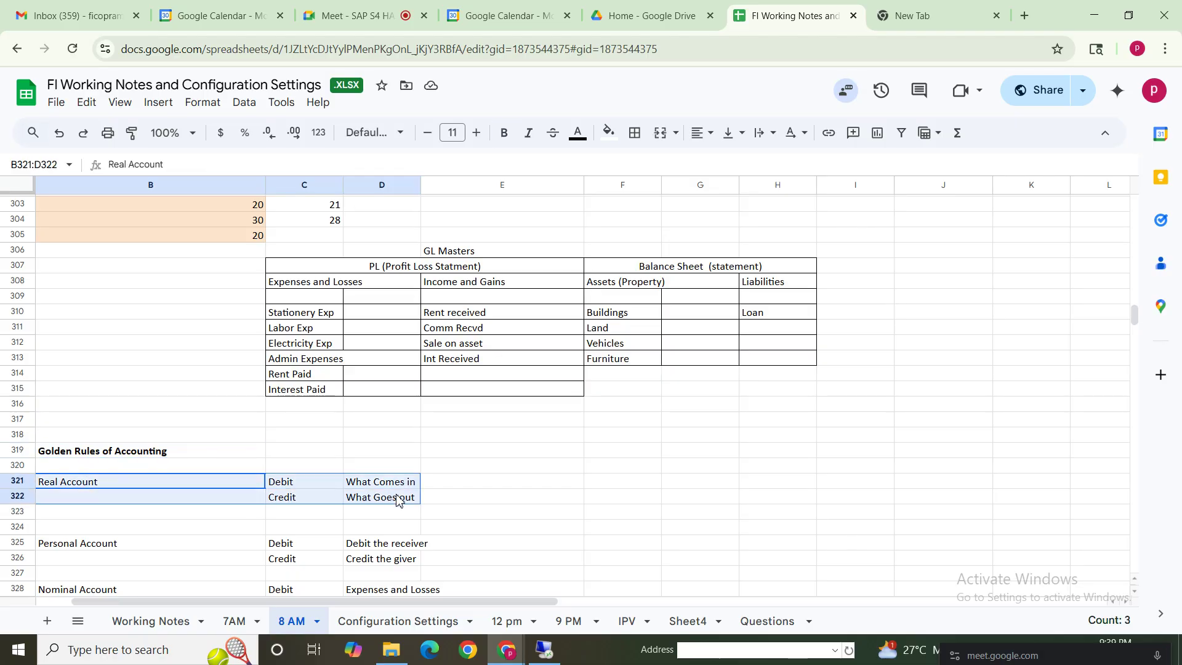
click(122, 545)
click(403, 545)
click(307, 560)
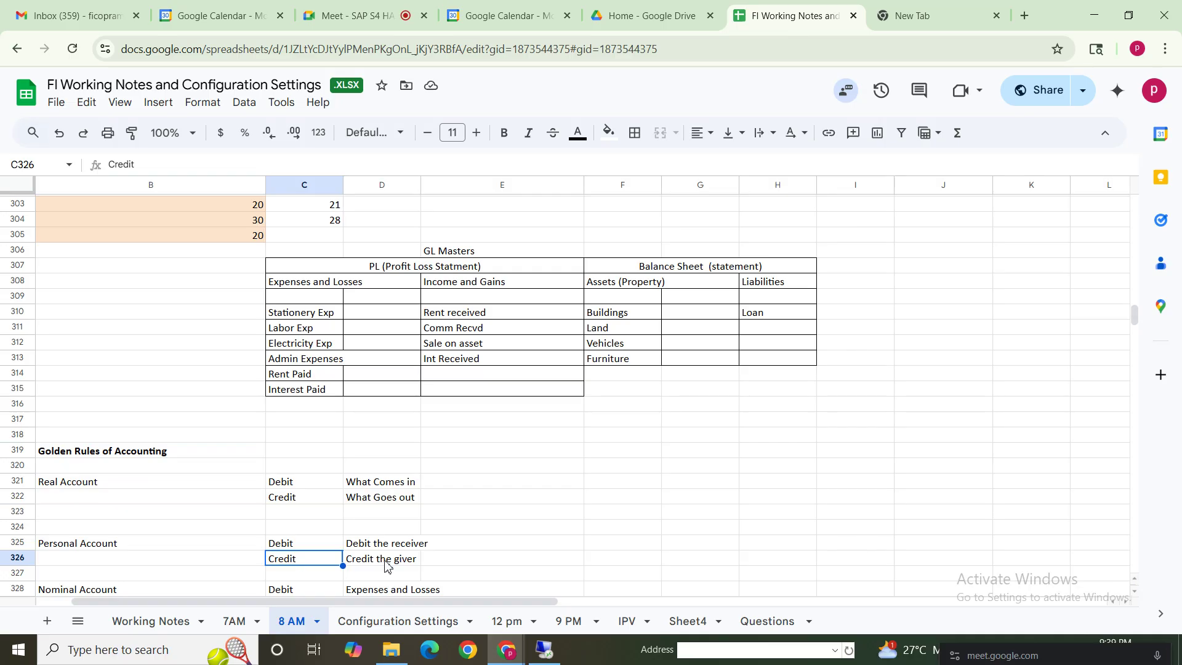
click(388, 560)
Step: Examine the Nominal Account debit and credit rules and select the Nominal Account cell B328
click(98, 589)
key(Right)
key(Right)
key(Right)
key(Right)
key(Right)
key(Right)
key(Right)
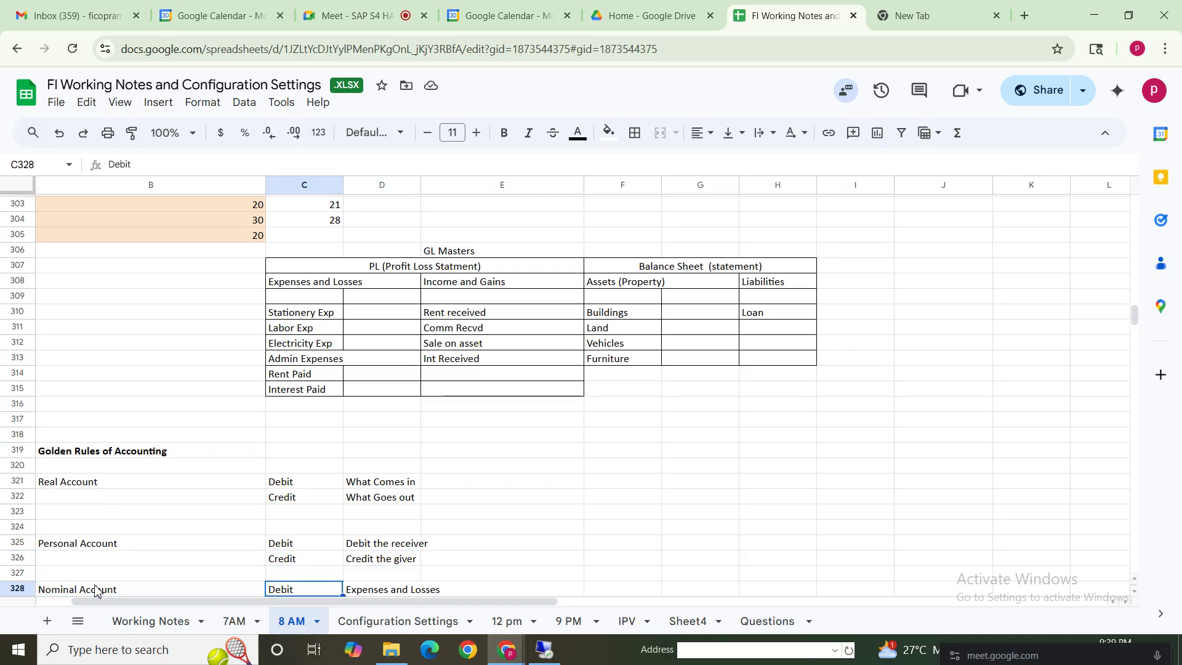
key(Down)
key(Down)
key(Down)
key(Down)
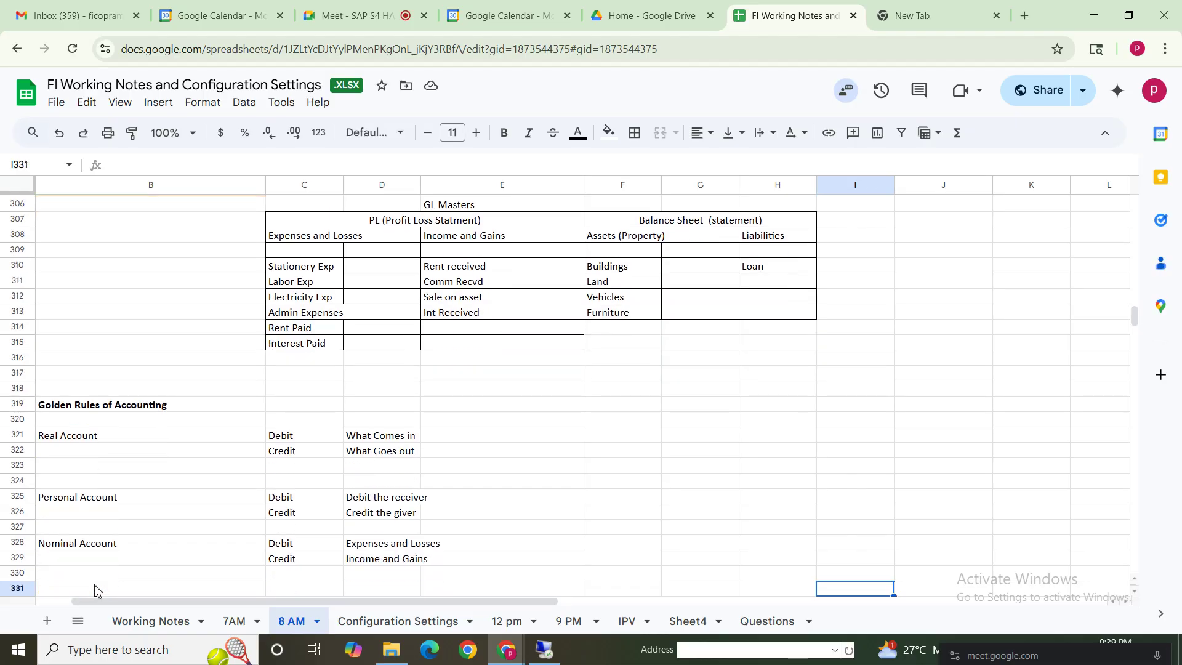
click(103, 533)
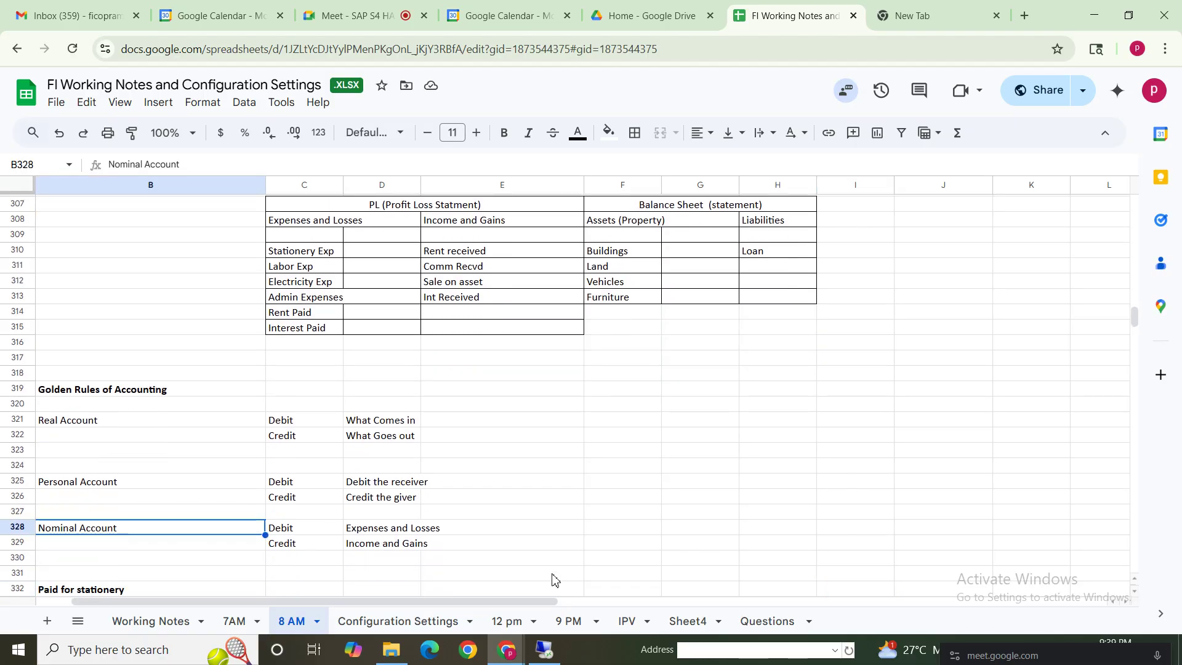
Step: Switch to SAP to check the document's Sales line, return to the notes and select the nominal account's credit rule in C329:D329
click(544, 649)
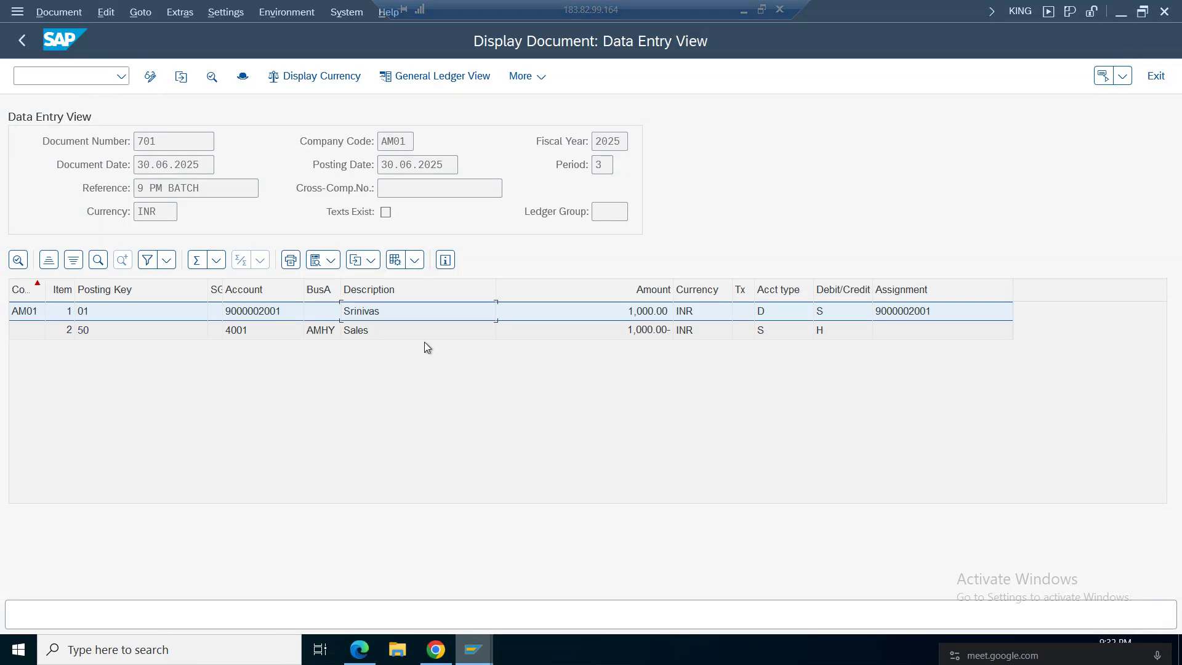
click(362, 332)
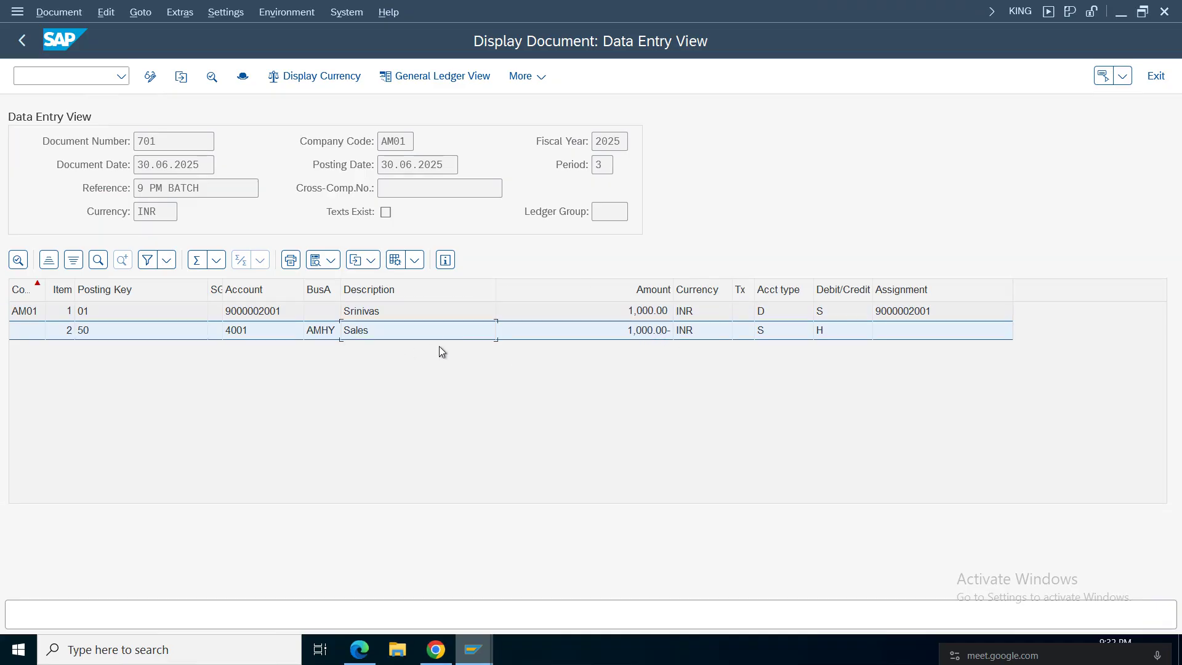
key(F10)
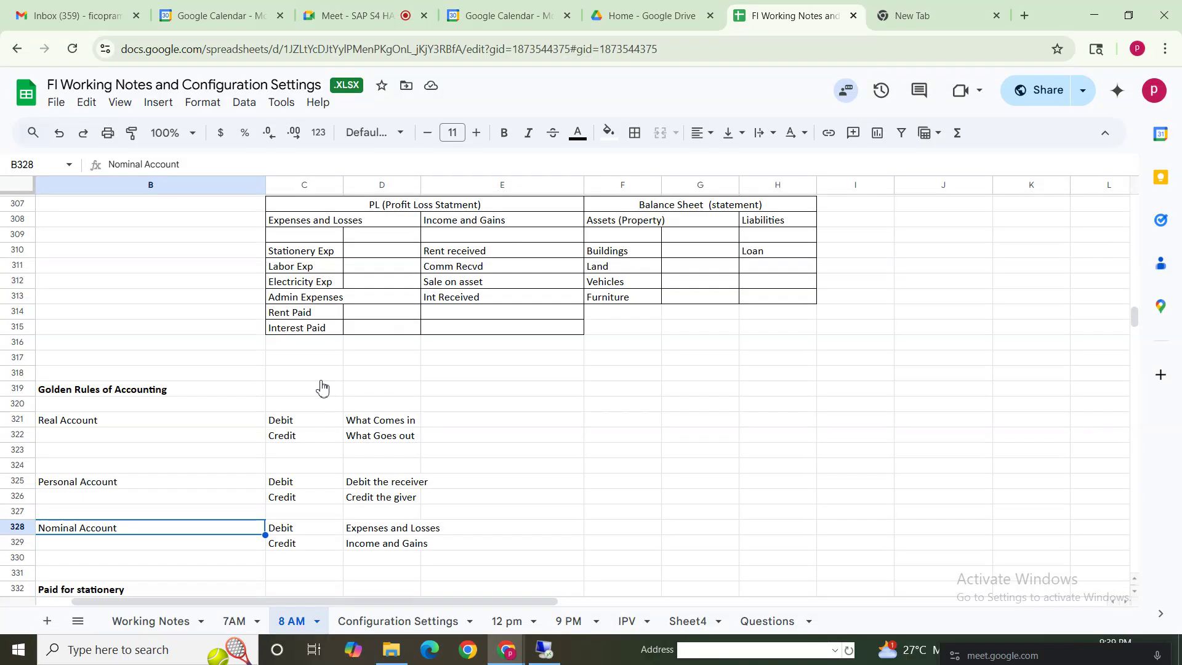
click(745, 10)
drag(320, 545, 406, 549)
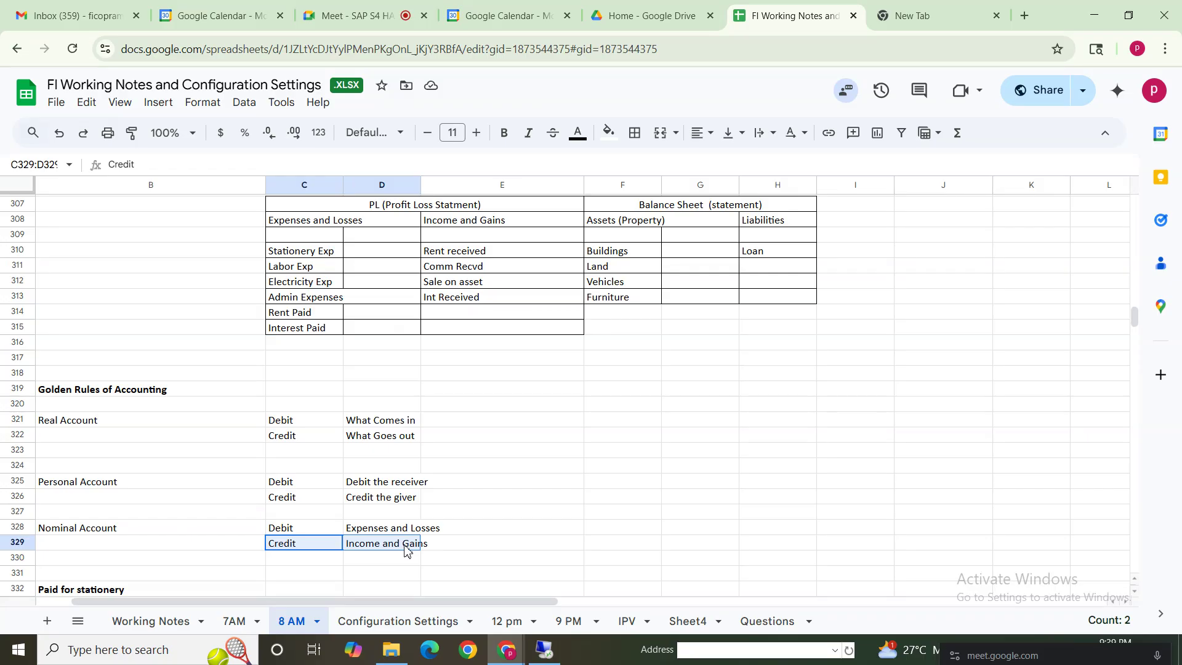
Step: Check the document's customer line in SAP and compare it with the Personal Account debit rule in the working notes
click(544, 649)
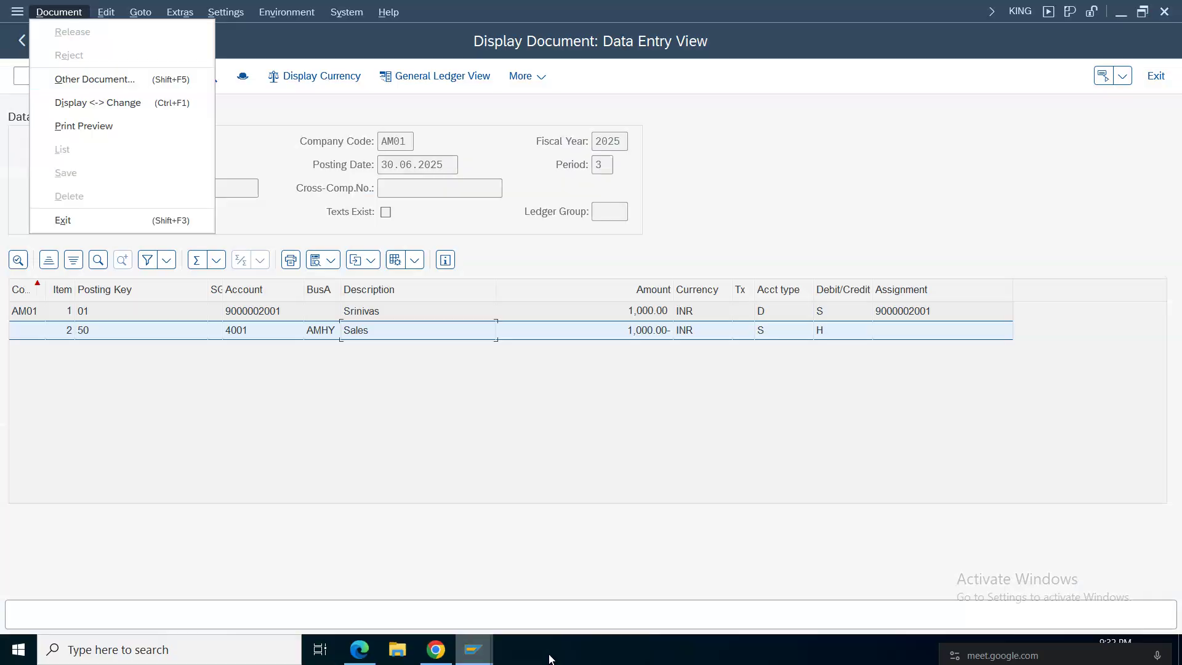
click(369, 314)
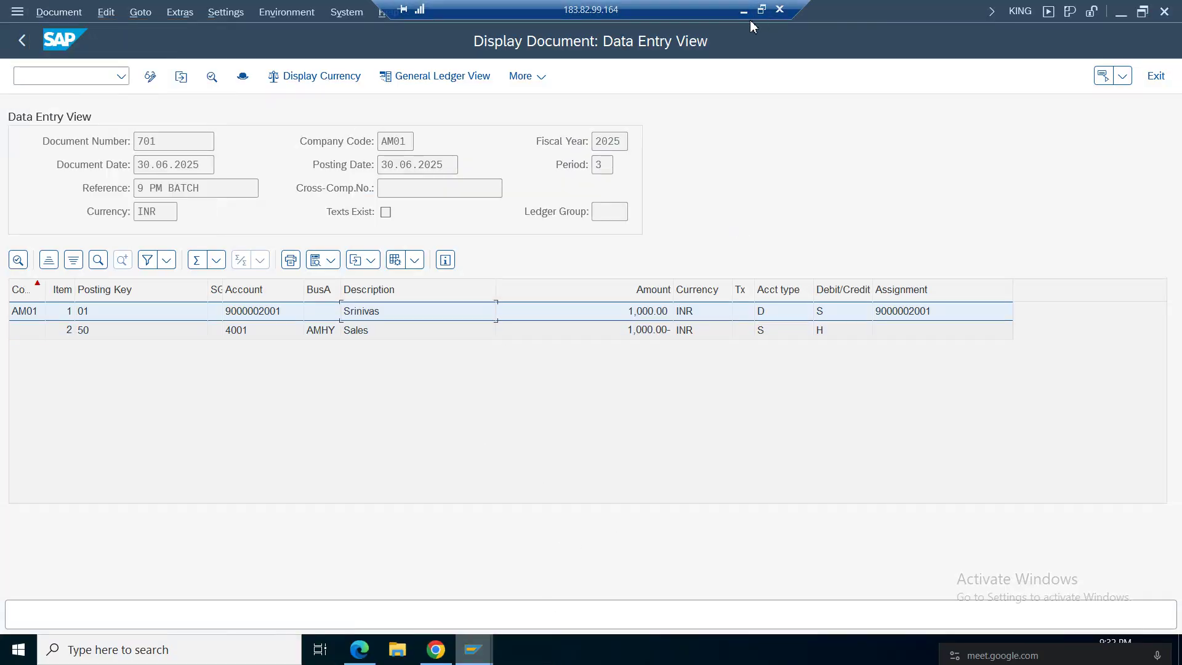
click(744, 10)
click(367, 487)
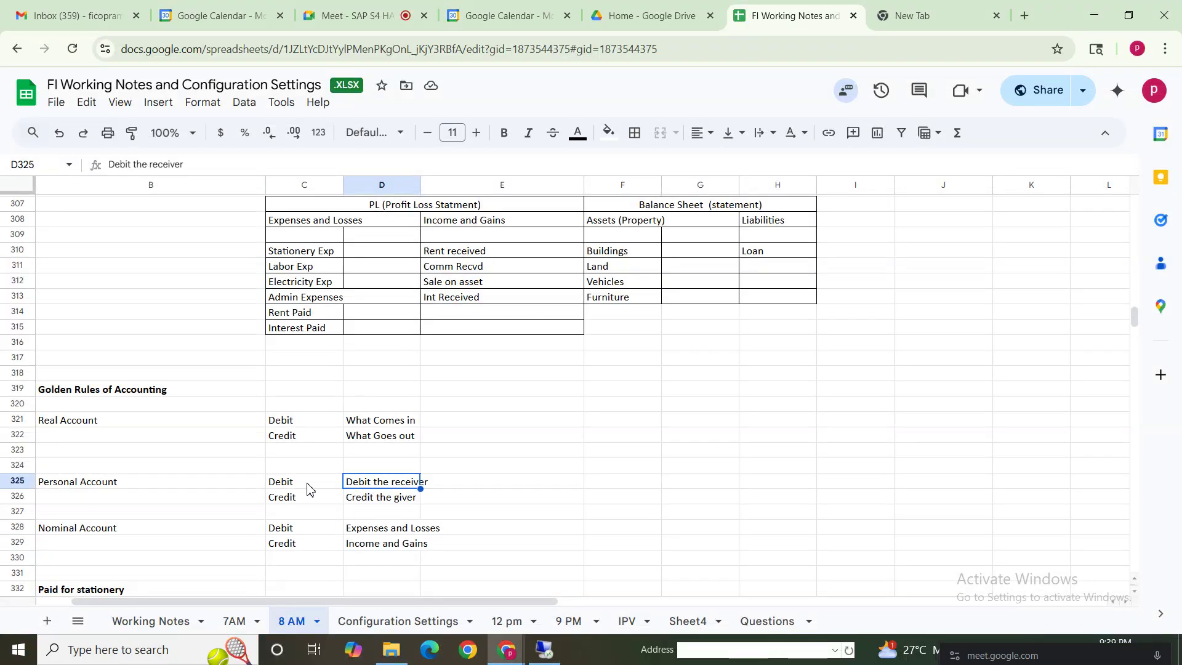
click(288, 489)
click(376, 487)
click(286, 487)
shift+click(394, 486)
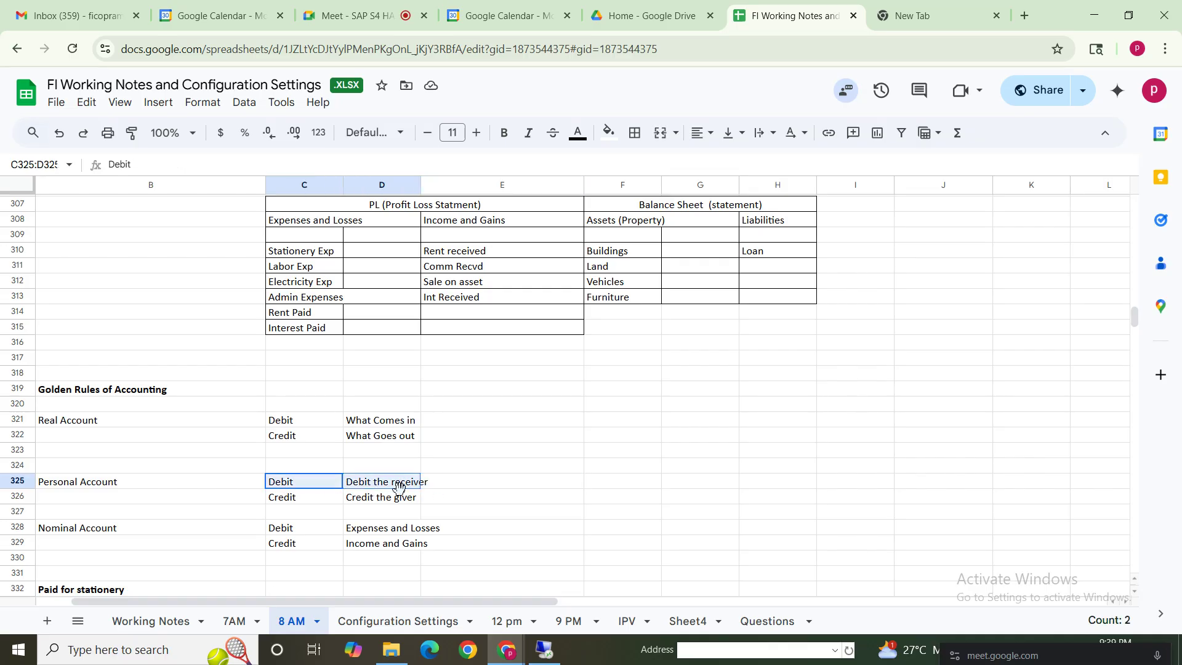
click(310, 488)
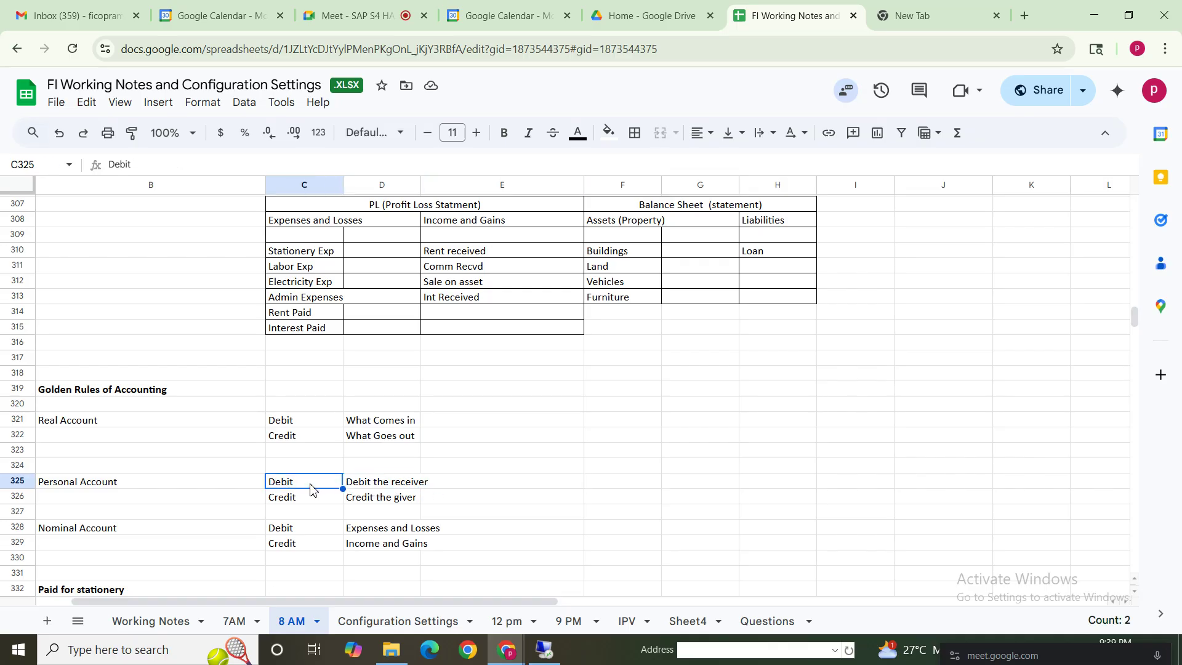
click(63, 489)
Step: Review the nominal account's Income and Gains rule and select the golden rules block B321:D329
click(357, 545)
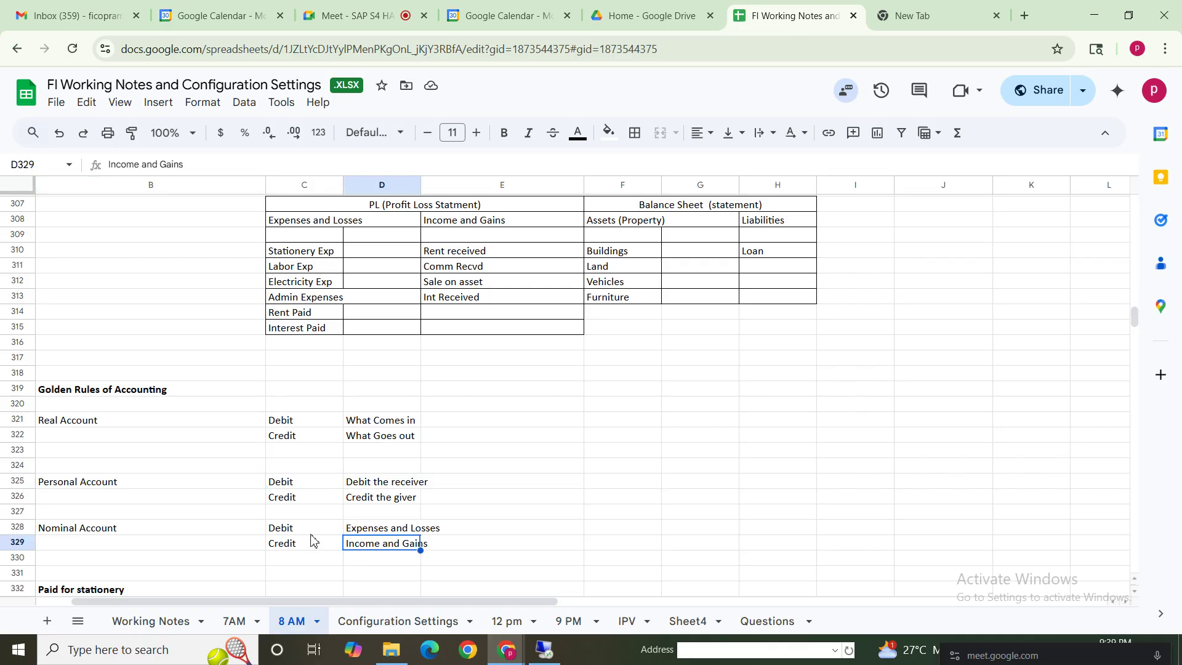
click(92, 533)
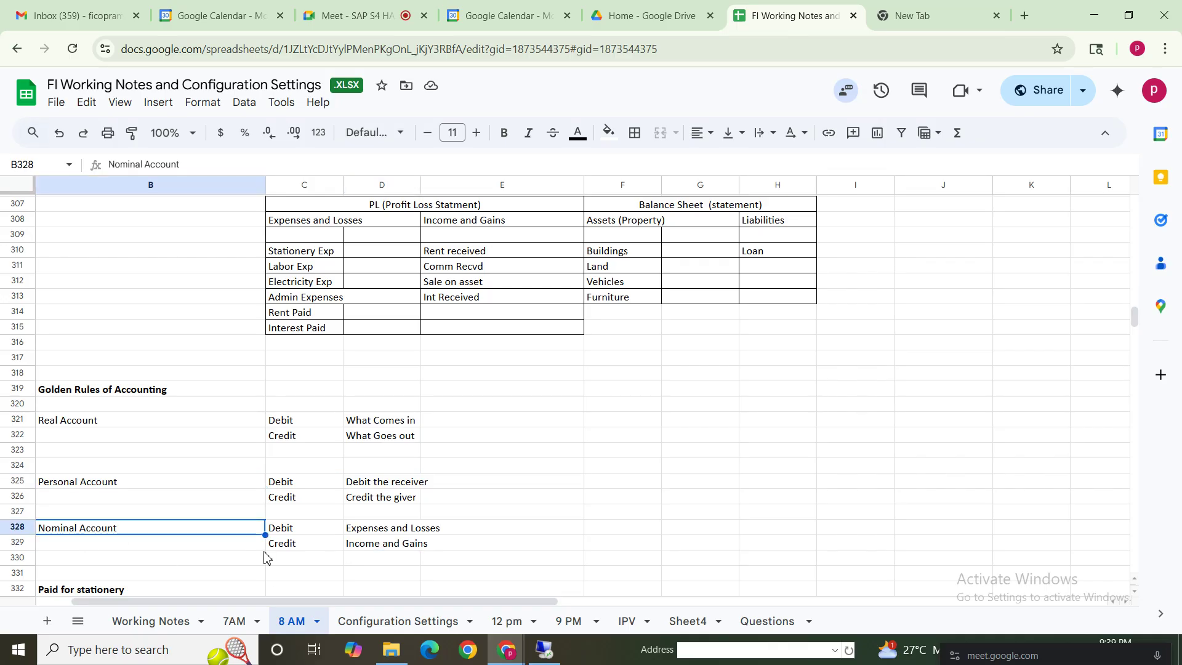
click(121, 424)
shift+click(412, 548)
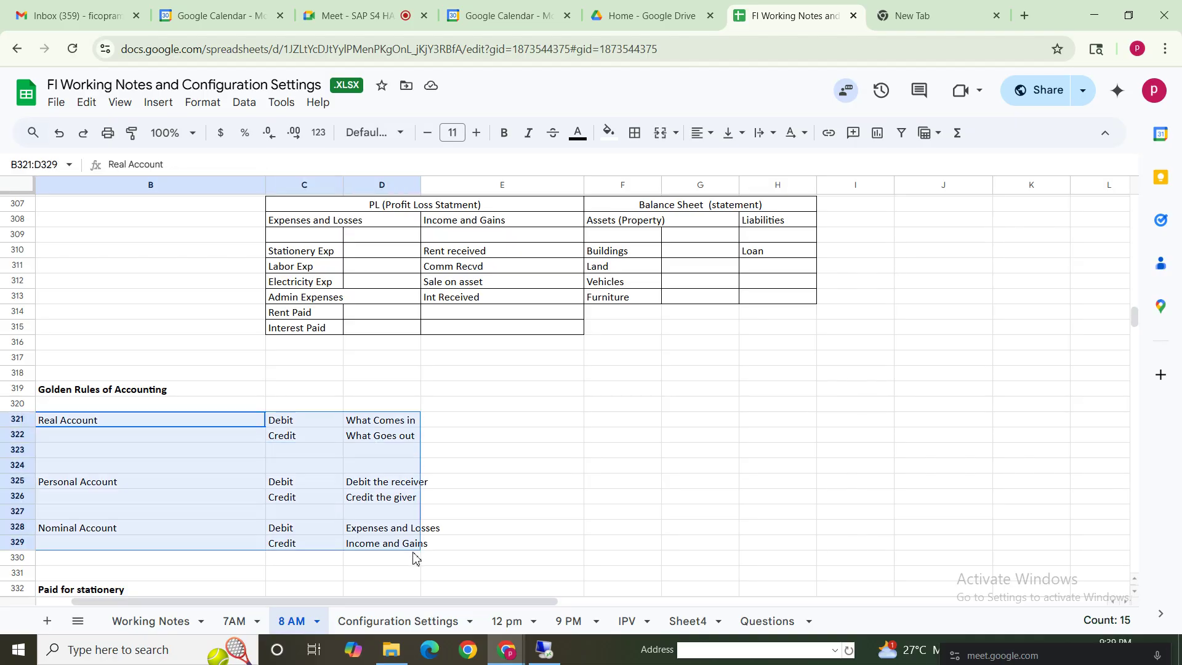
shift+click(413, 558)
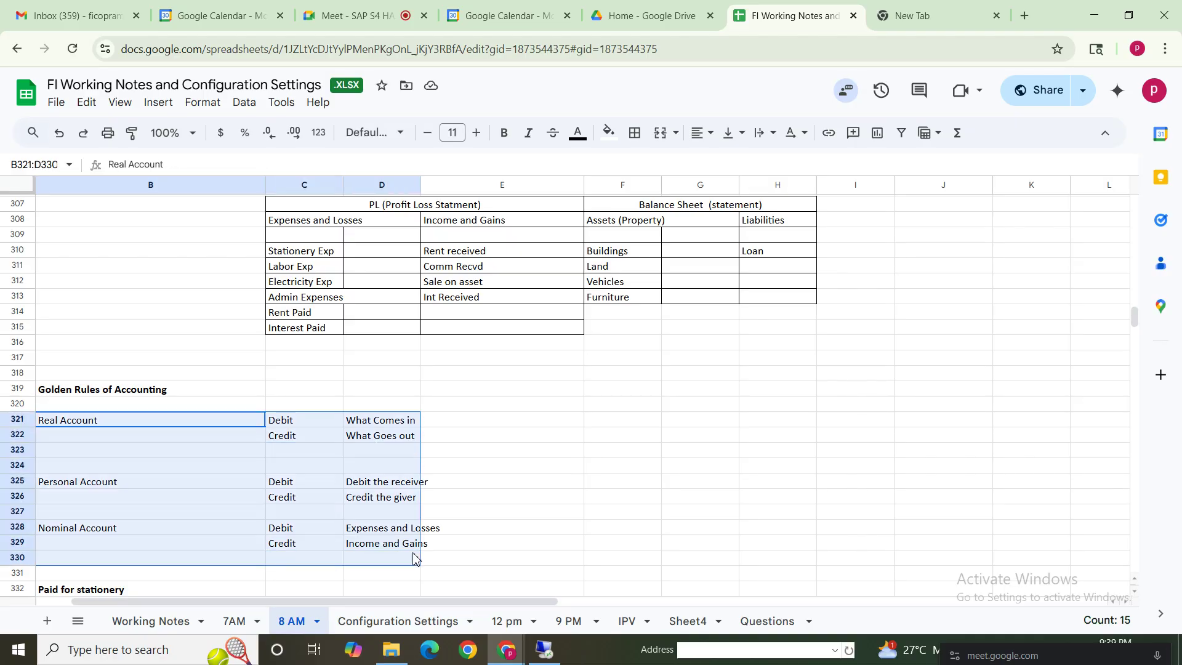
shift+click(411, 545)
mouse_move(421, 544)
mouse_down()
mouse_move(452, 552)
mouse_move(429, 549)
mouse_up()
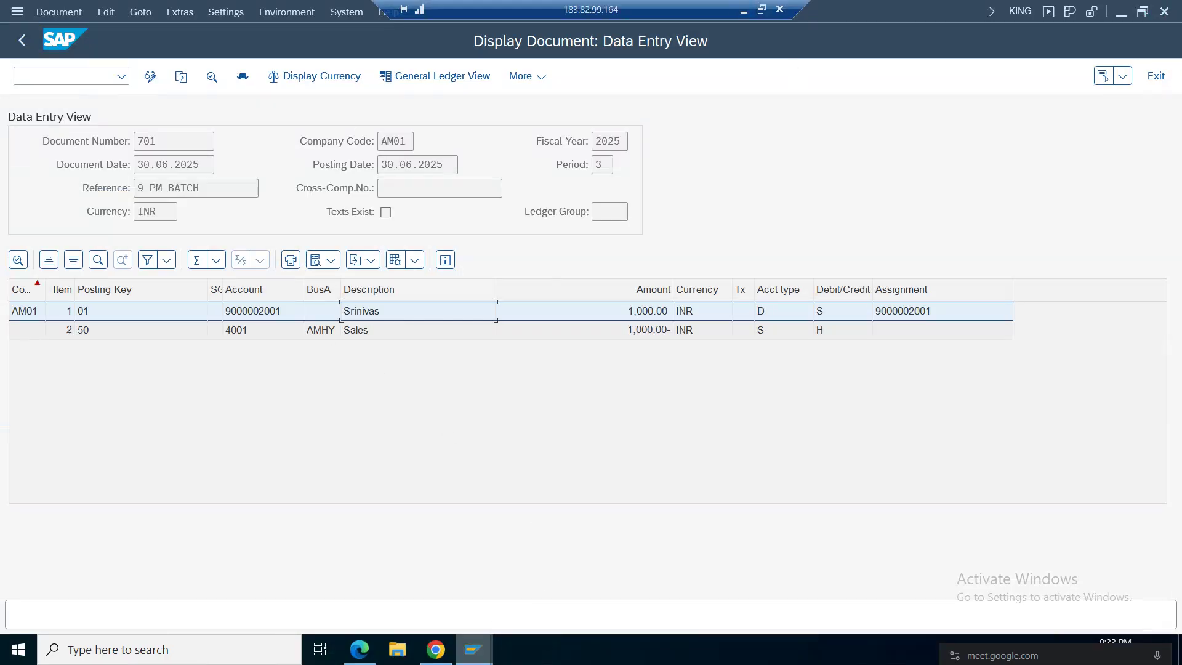
Step: Return from SAP to the working notes, recheck the Nominal Account credit rule and select all three account rules in B321:D329
click(744, 13)
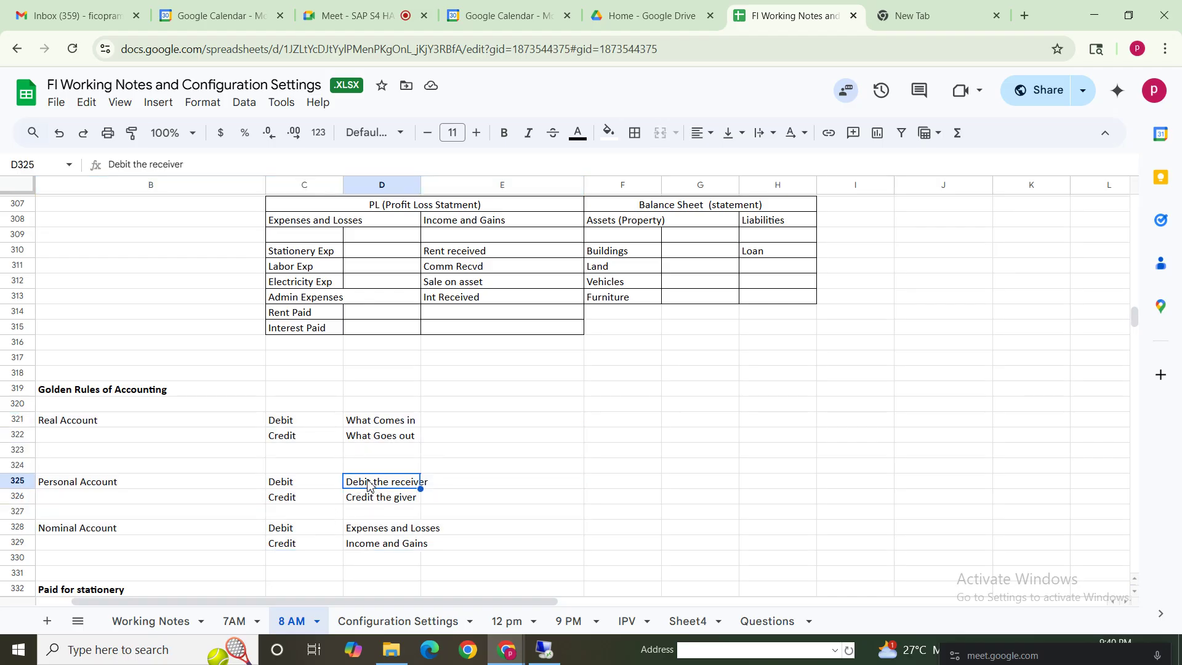
click(159, 529)
click(380, 544)
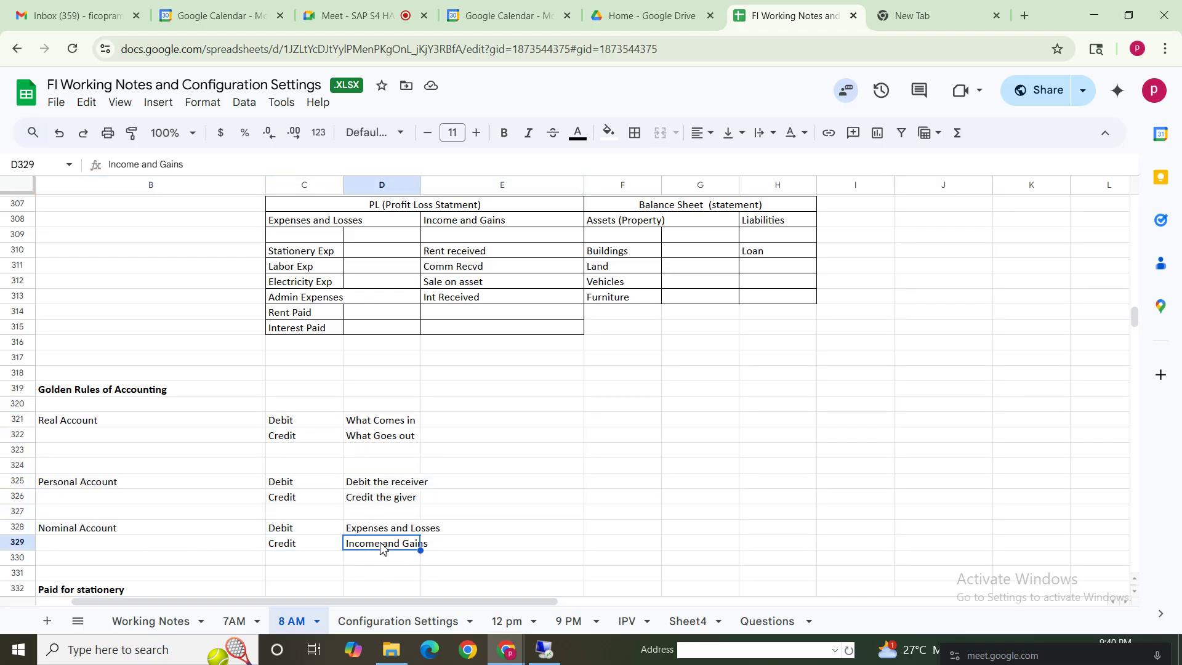
click(299, 546)
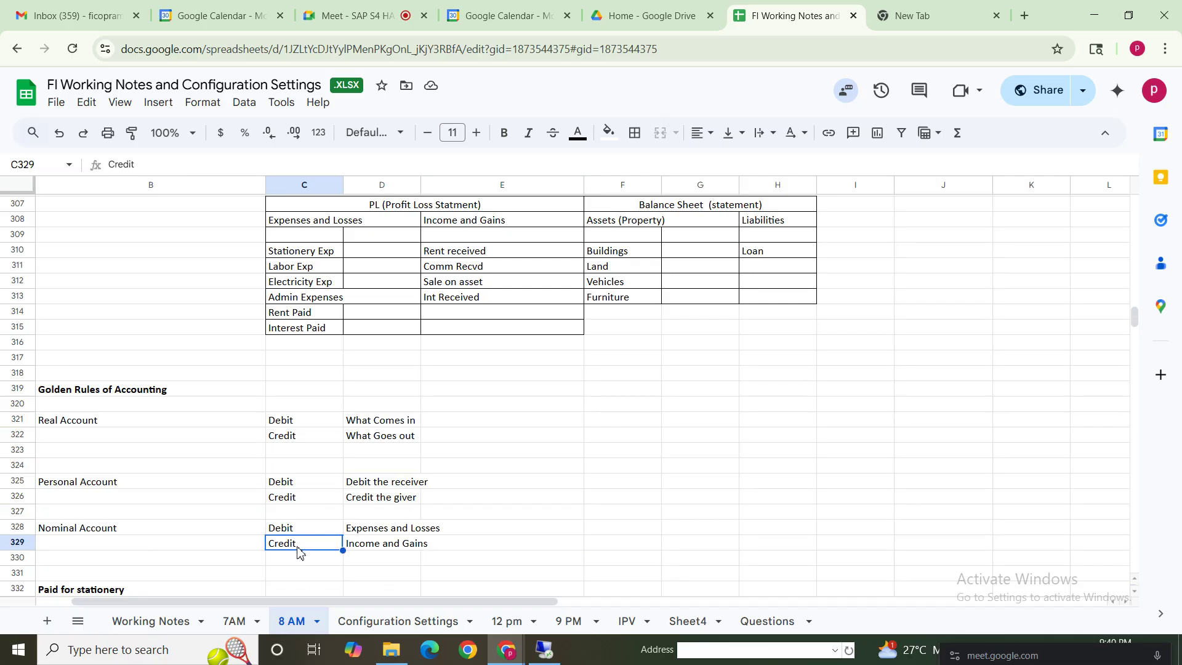
click(361, 547)
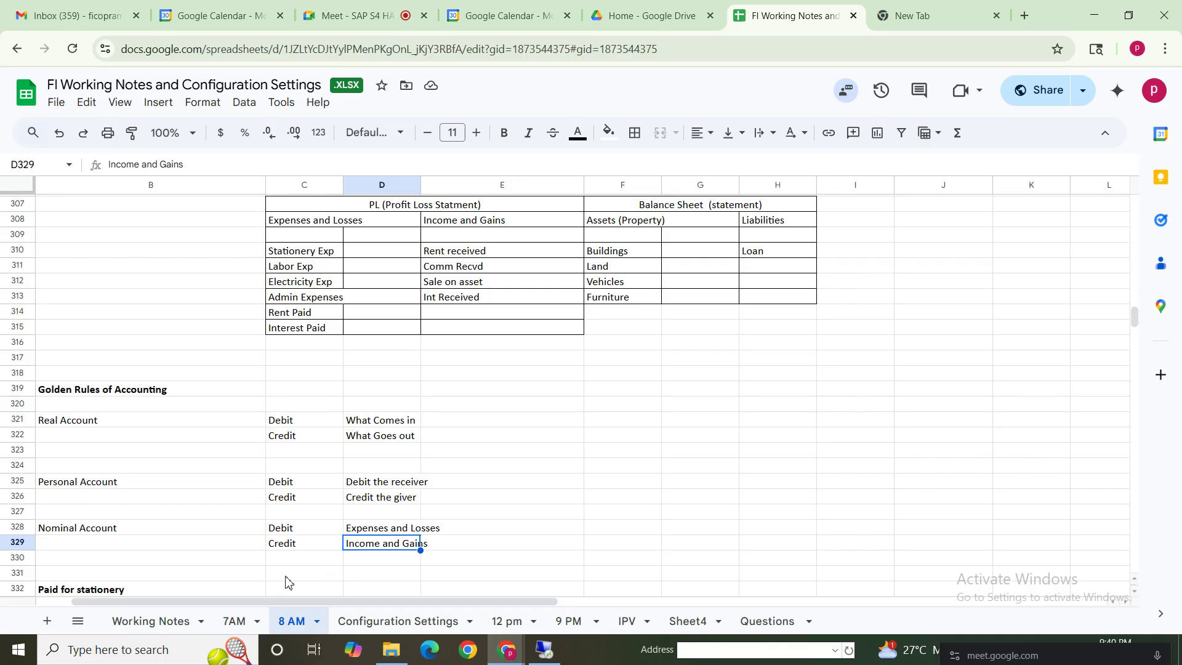
click(89, 424)
drag(338, 431, 416, 545)
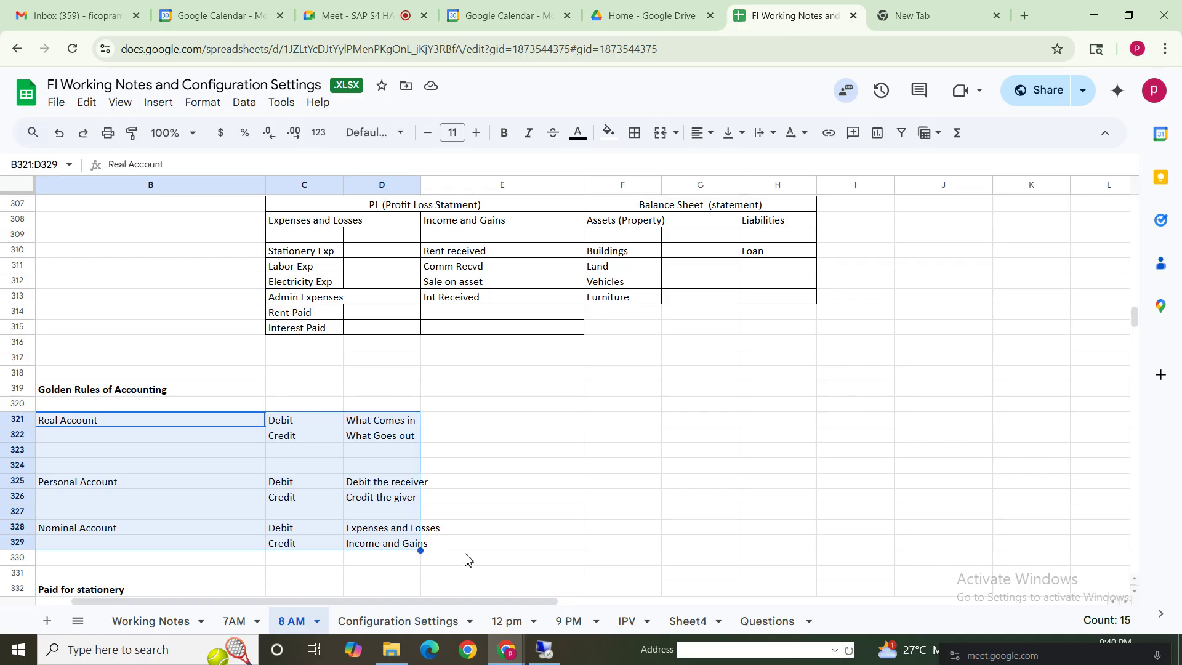
Step: Switch to the SAP document and review the Sales line's account and the amounts of both line items
click(545, 650)
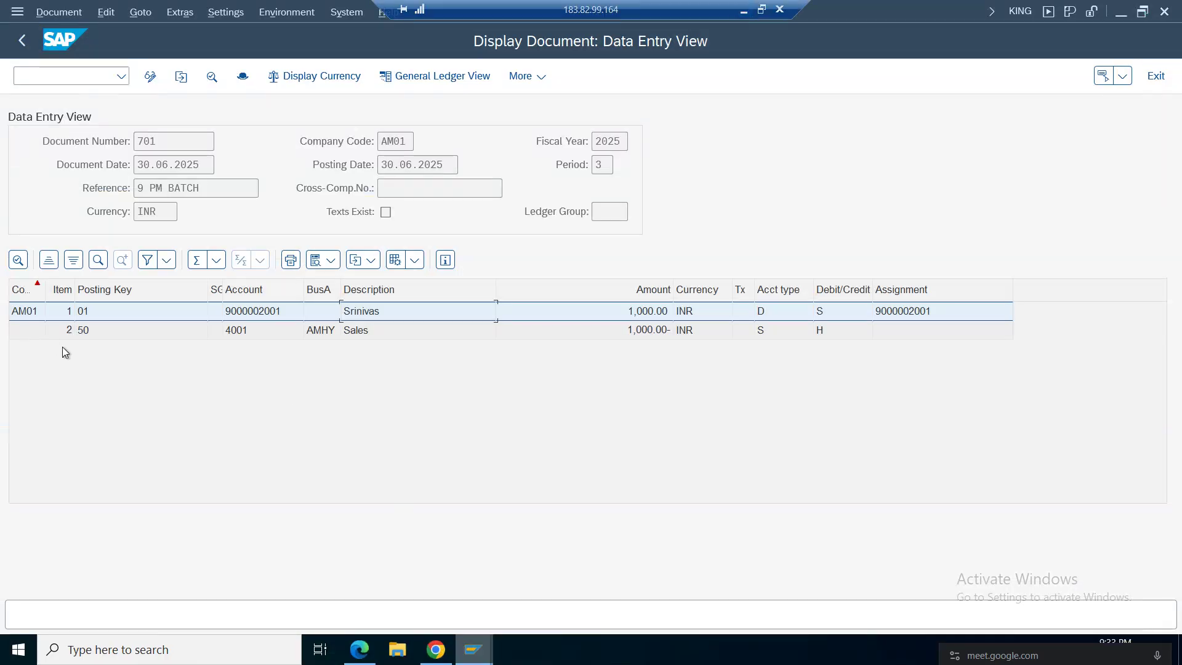
click(305, 330)
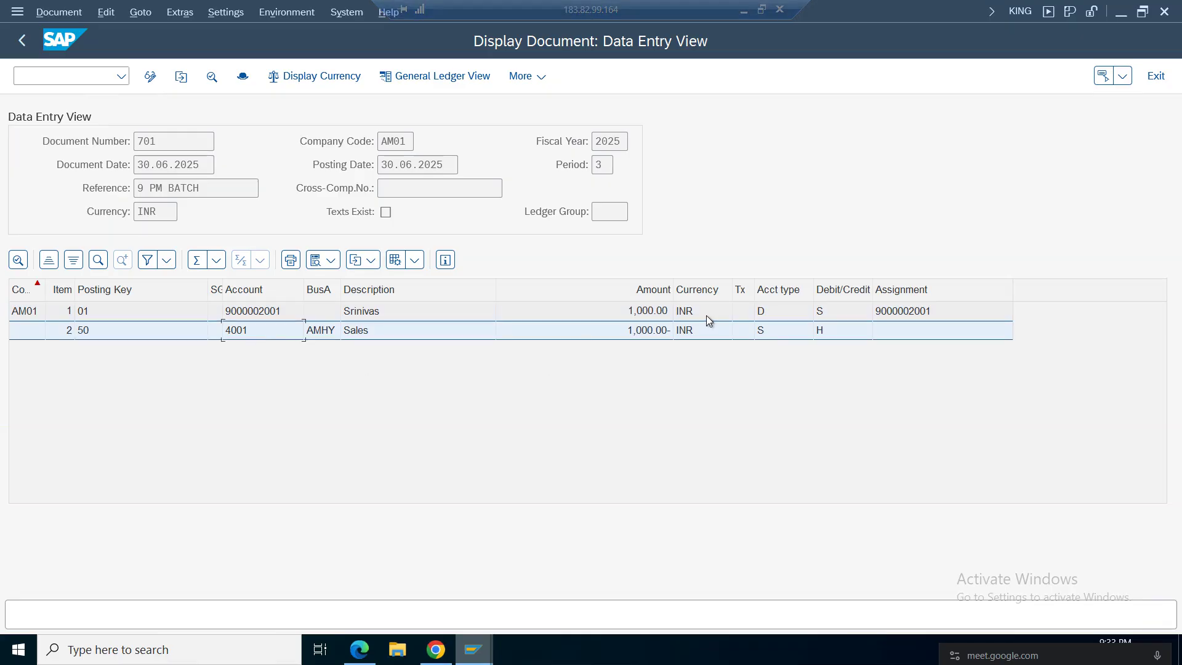
click(638, 312)
click(637, 330)
Step: Compare the account type and debit/credit indicator of both line items and check the customer line's assignment
click(787, 312)
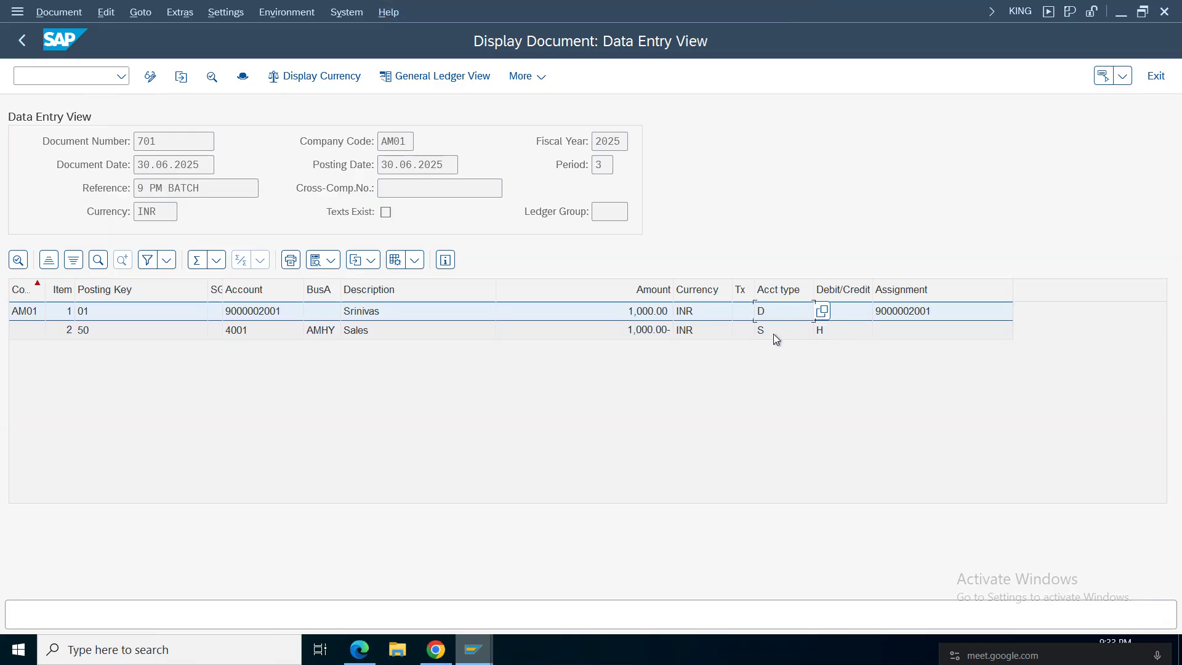
click(773, 332)
click(778, 316)
click(773, 336)
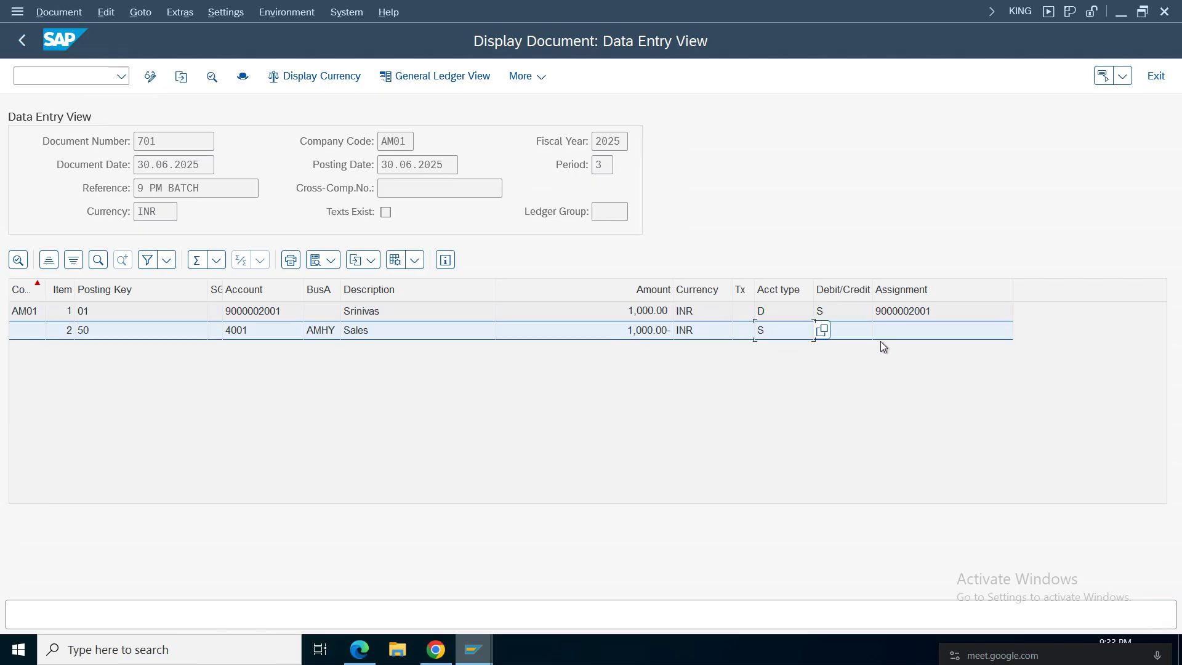
click(854, 312)
click(844, 331)
click(901, 313)
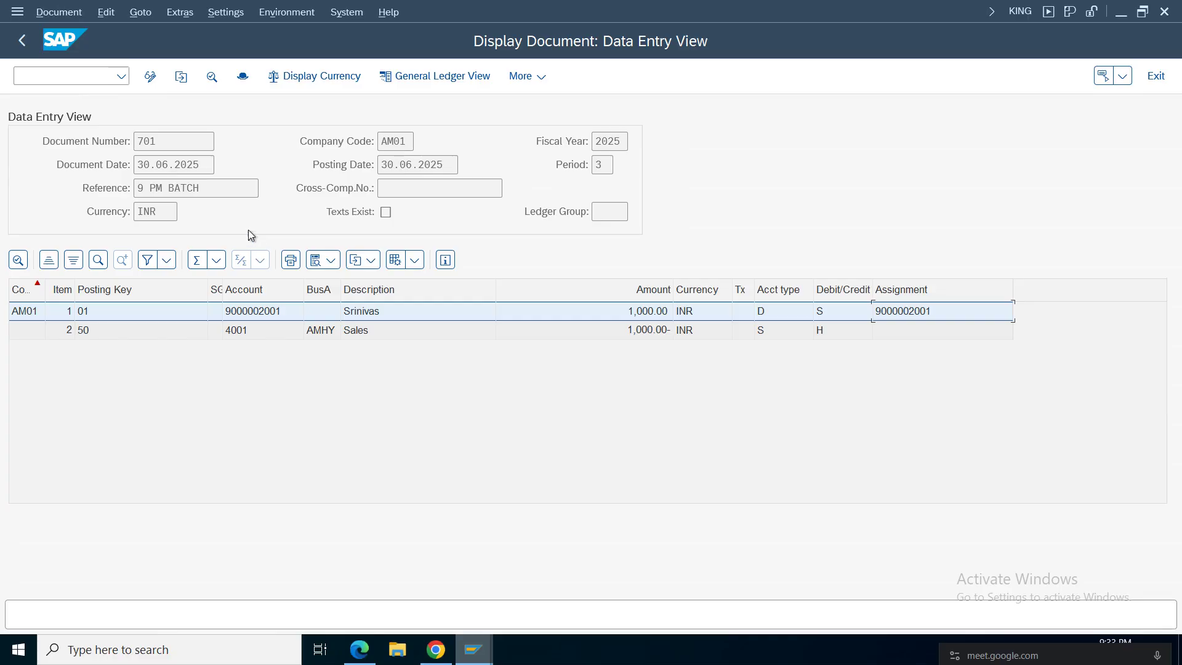
Step: Review the document header's reference, document type description and transaction code, close it and select the Sales line item
click(241, 79)
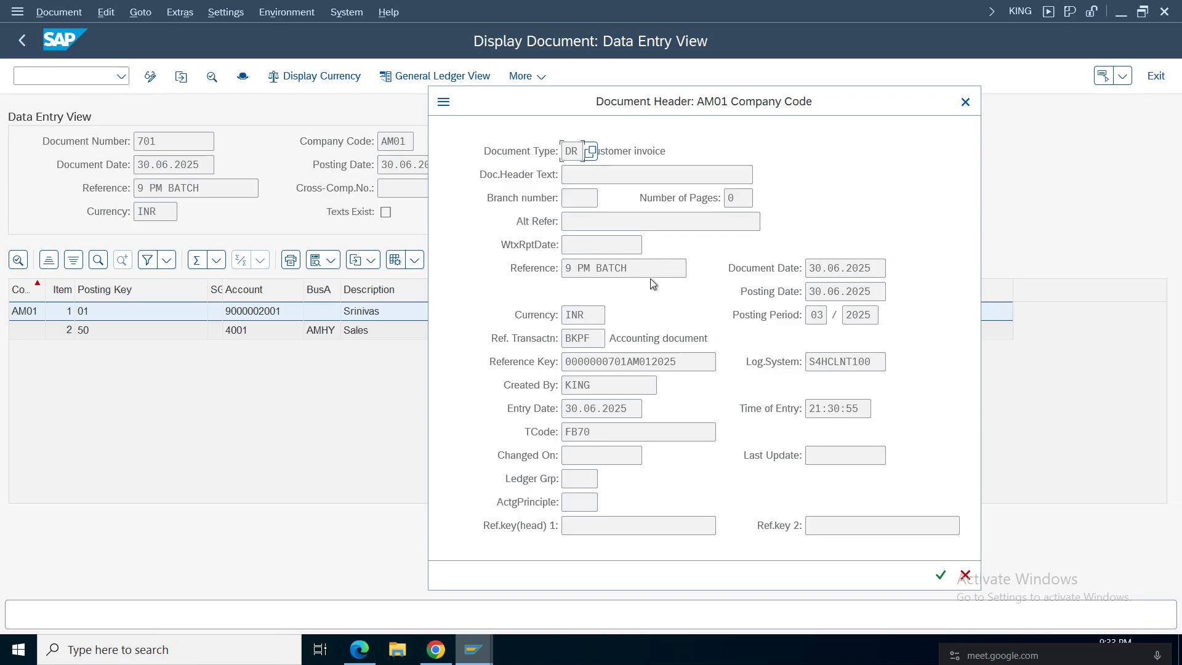
triple_click(650, 271)
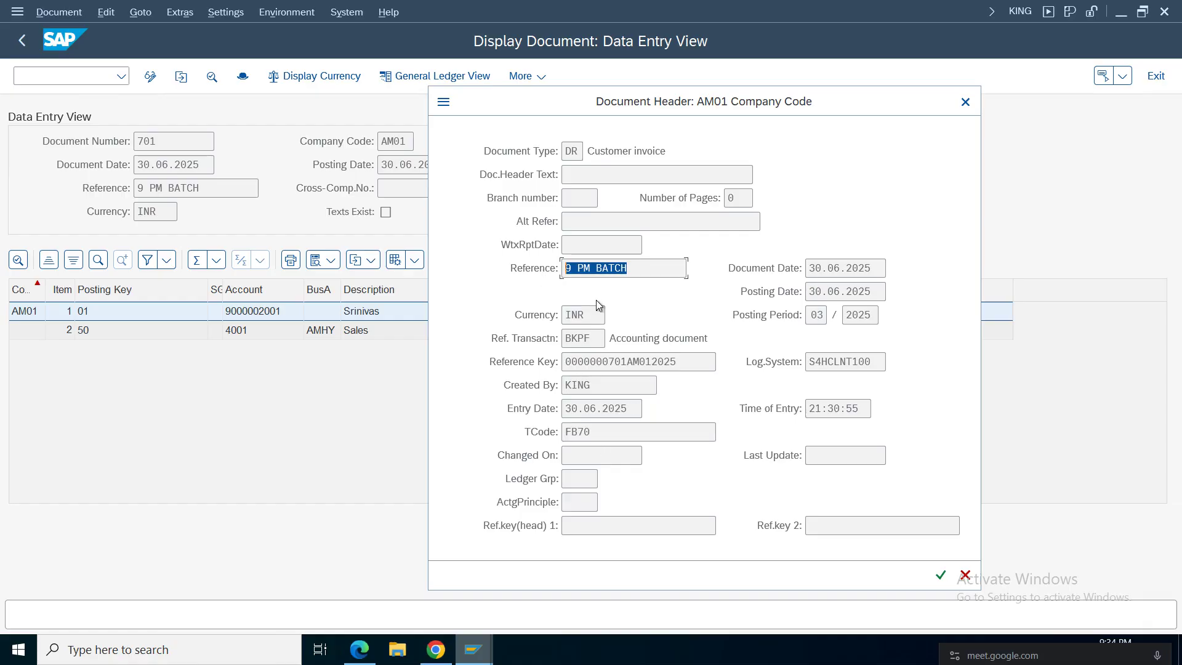
click(596, 269)
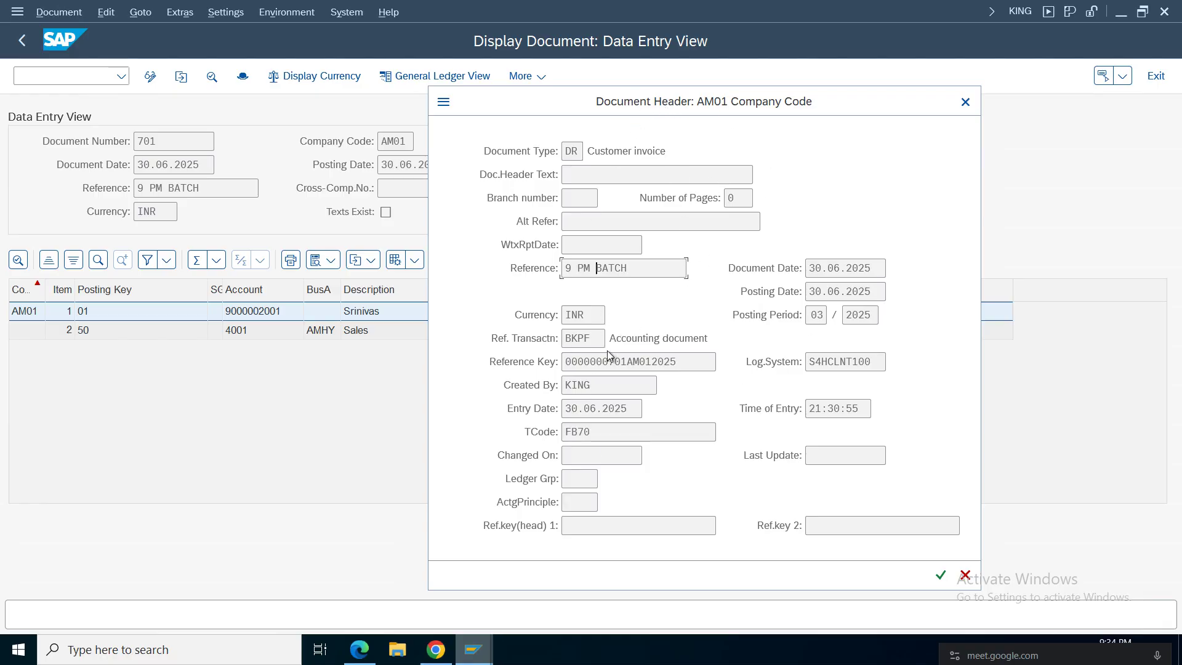
drag(676, 149, 584, 151)
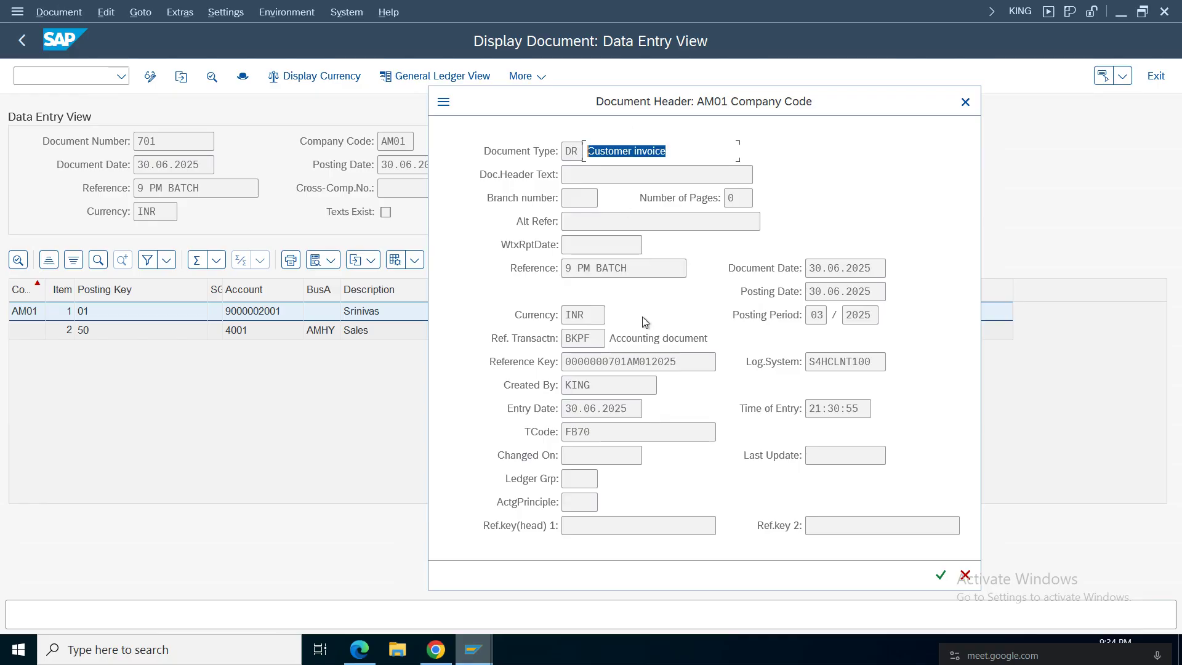
click(627, 266)
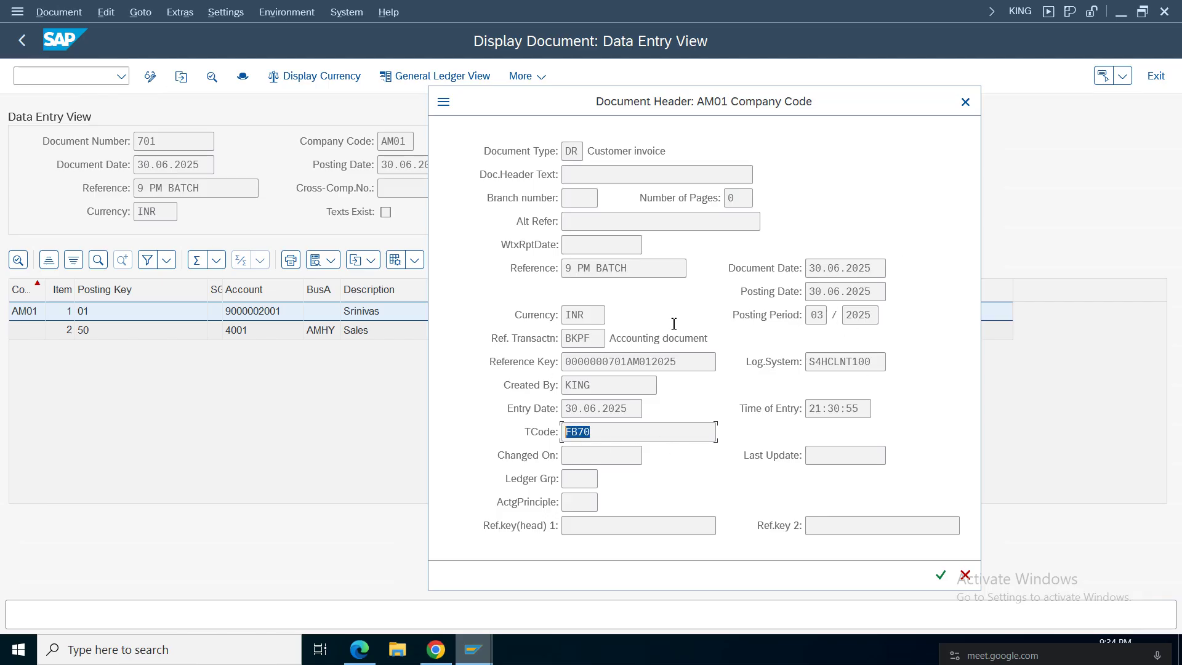
click(965, 103)
click(375, 330)
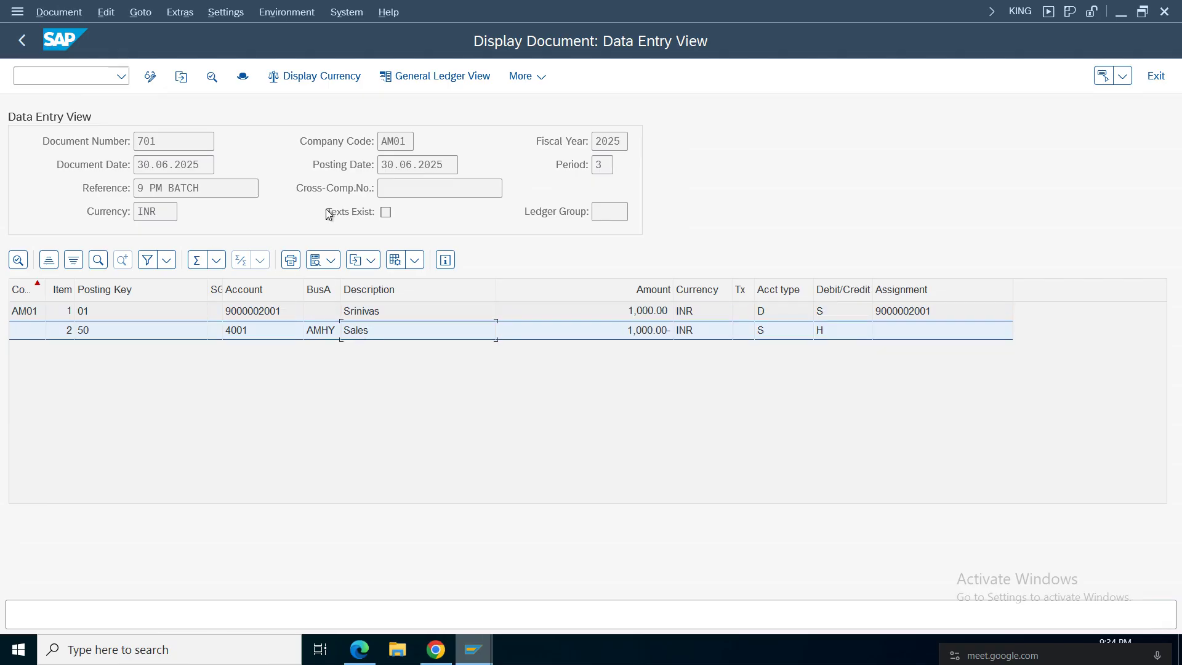
Step: View the document in Local Currency and then in Group Currency
click(320, 76)
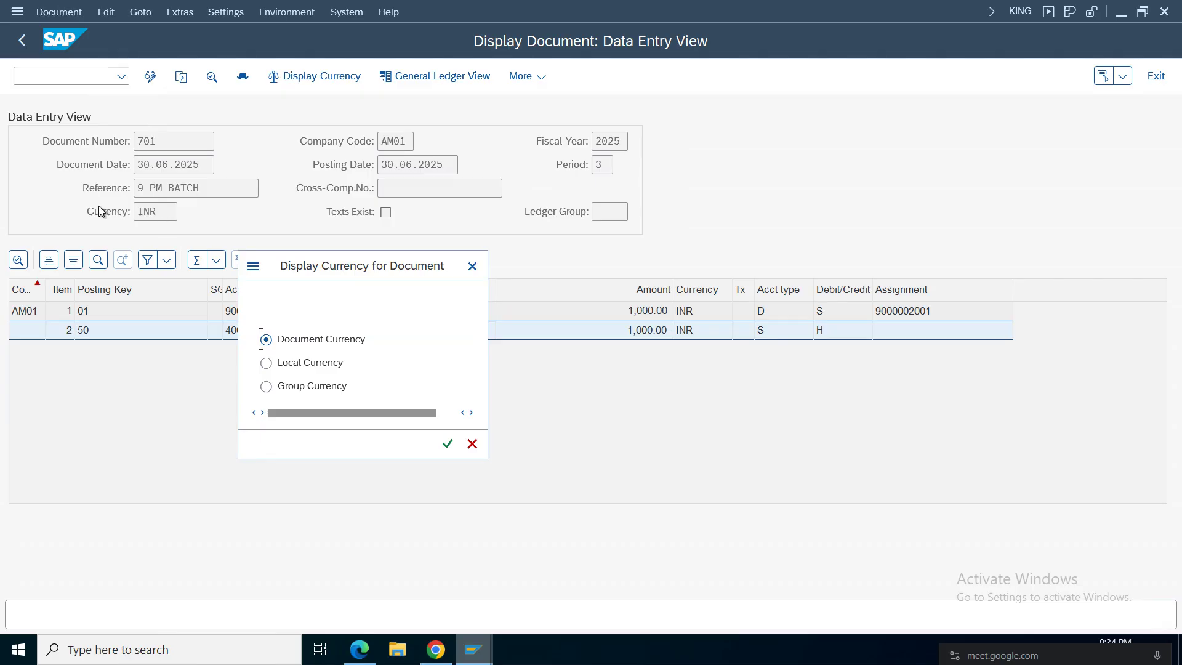
click(314, 362)
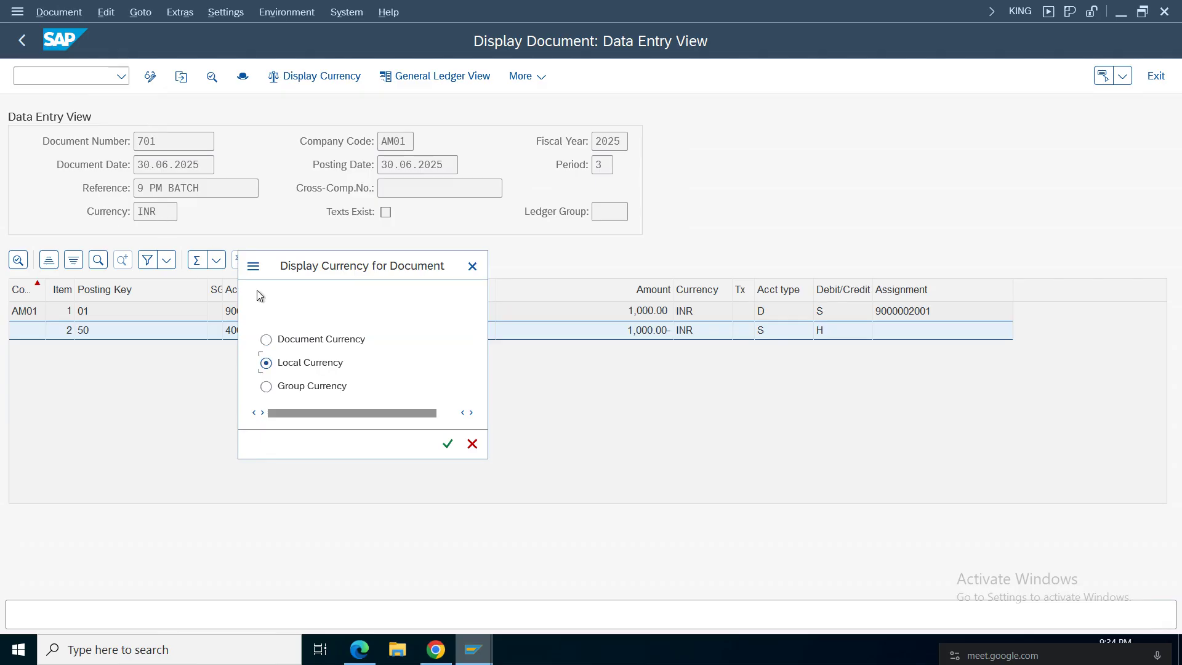
click(447, 444)
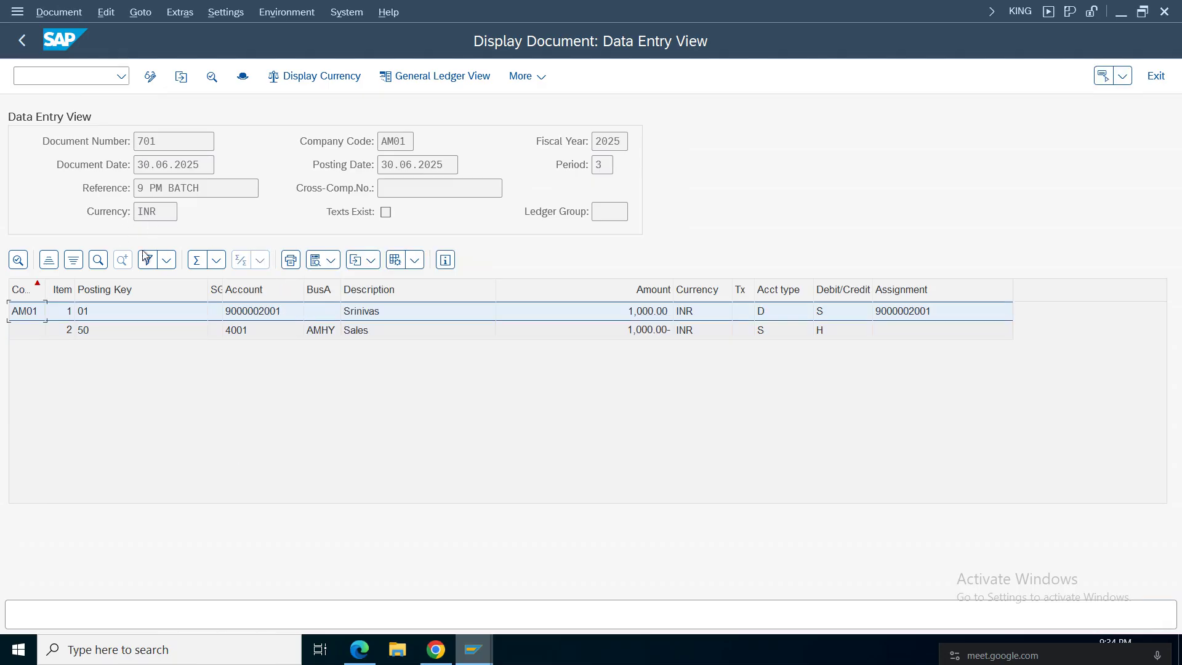
click(315, 76)
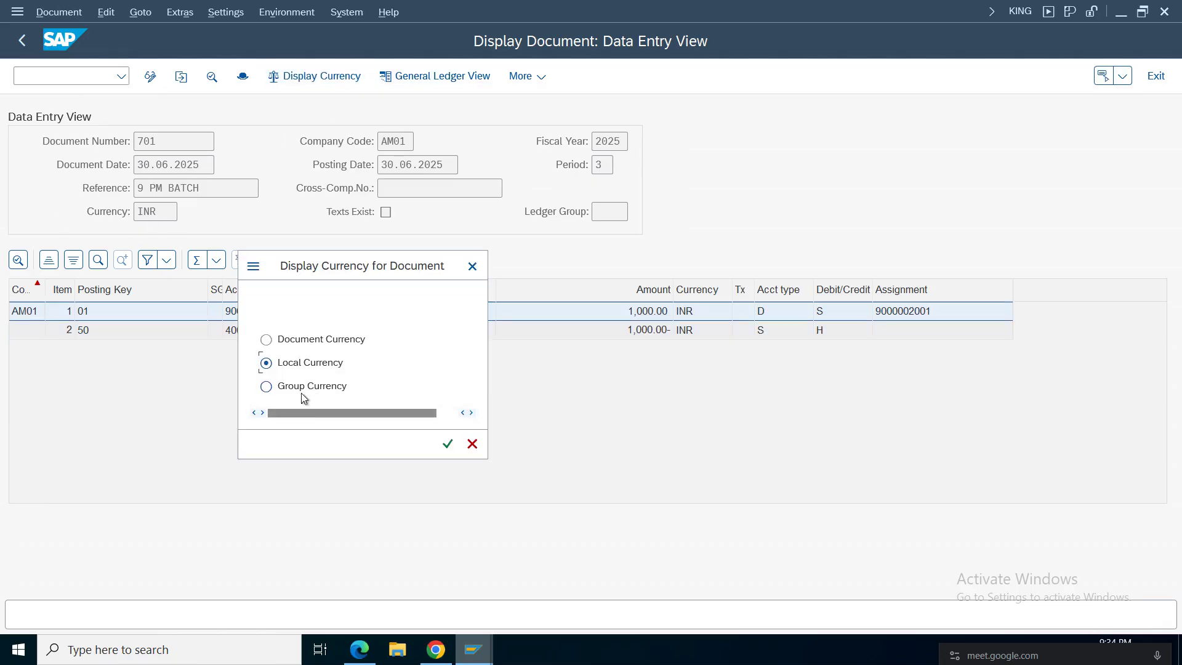
click(306, 387)
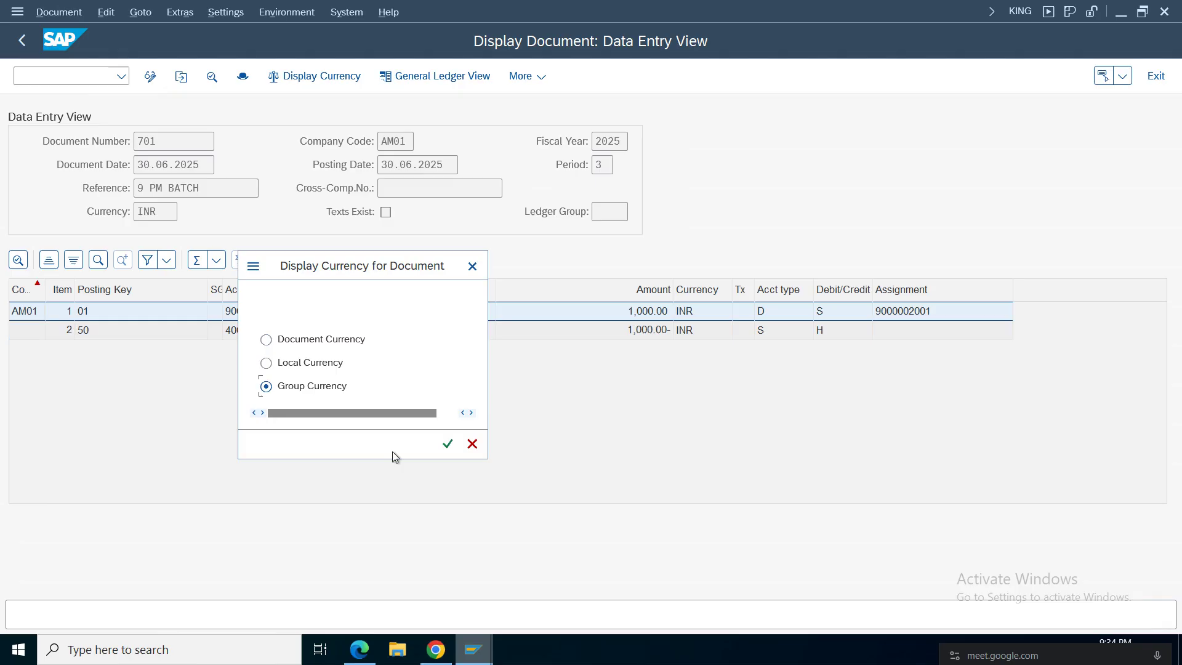
click(445, 444)
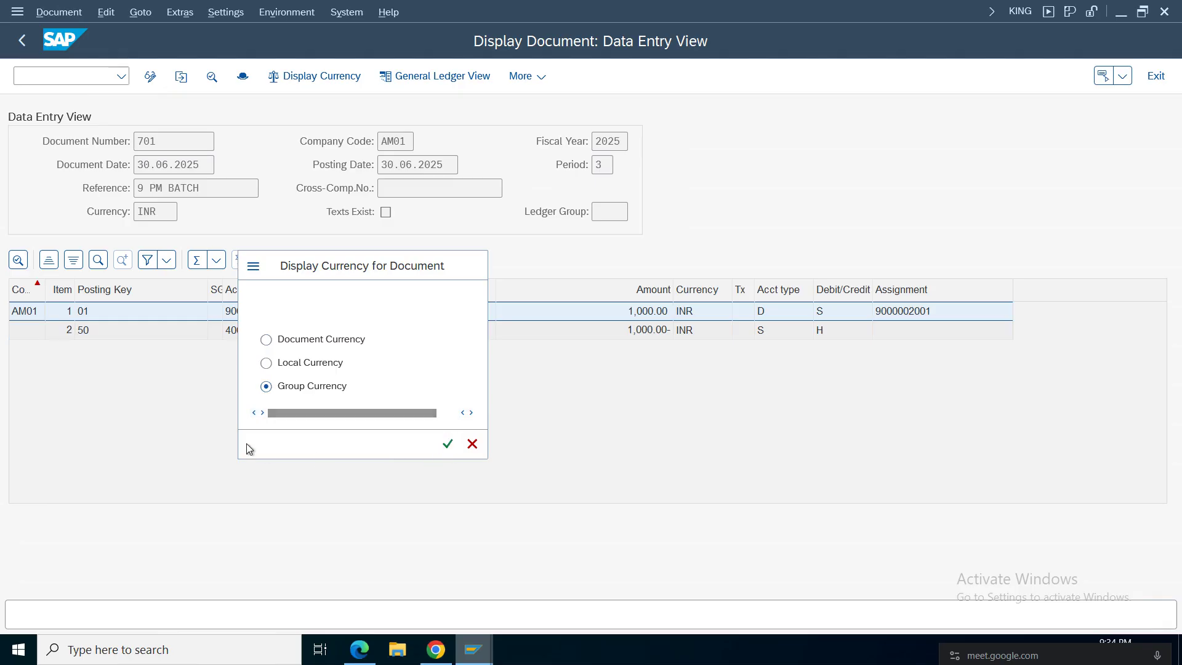
Step: Display the document in the General Ledger View and switch it to ledger AI (Amazon IAS)
click(637, 330)
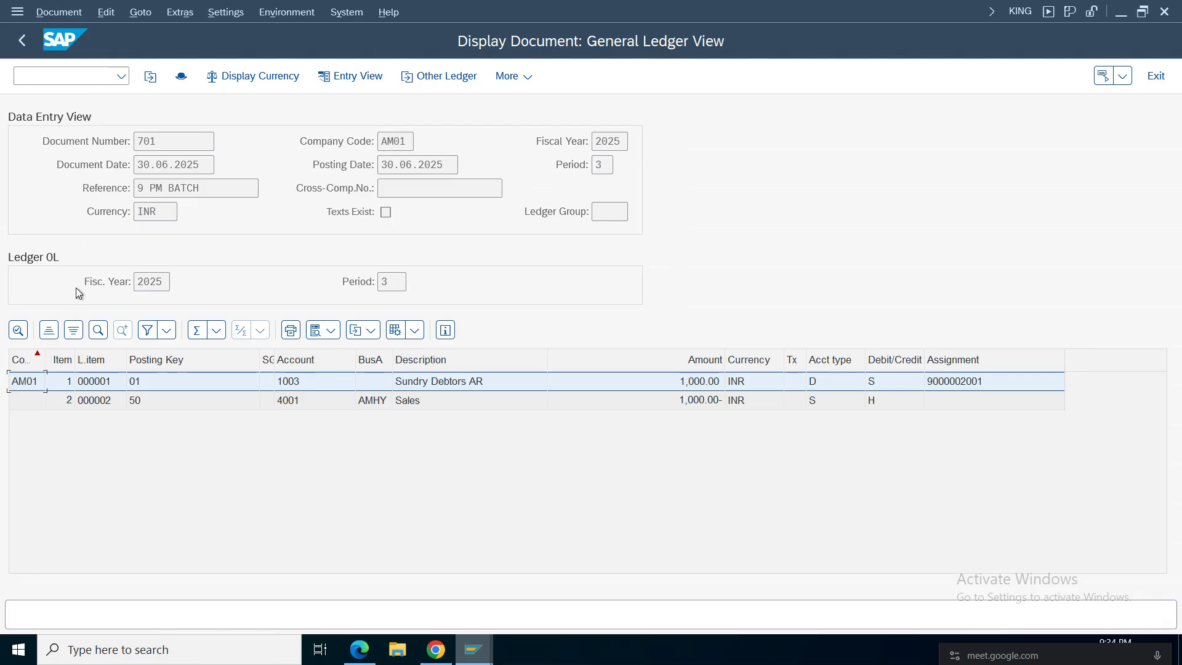
click(60, 76)
click(432, 78)
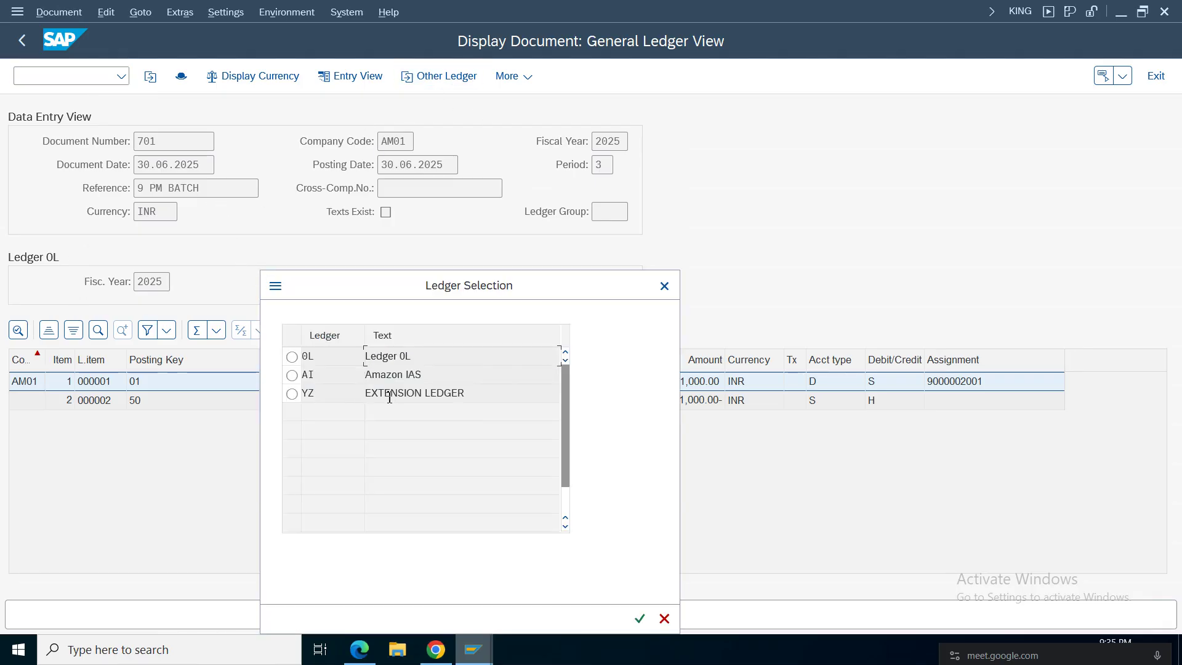
click(292, 375)
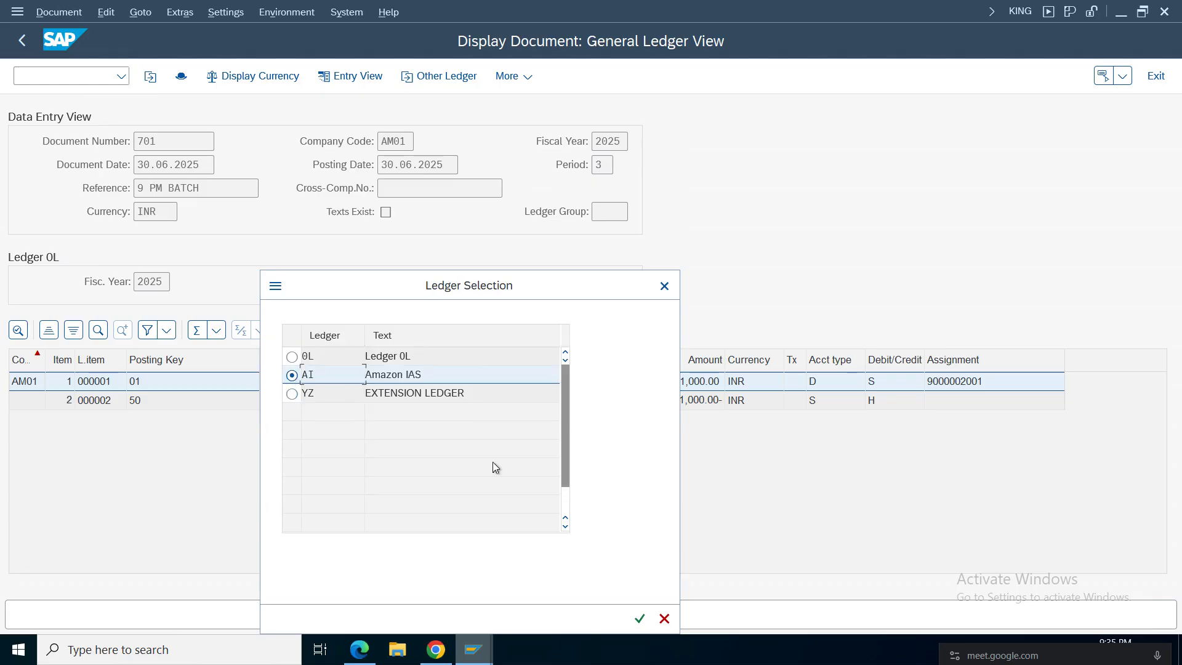
click(639, 618)
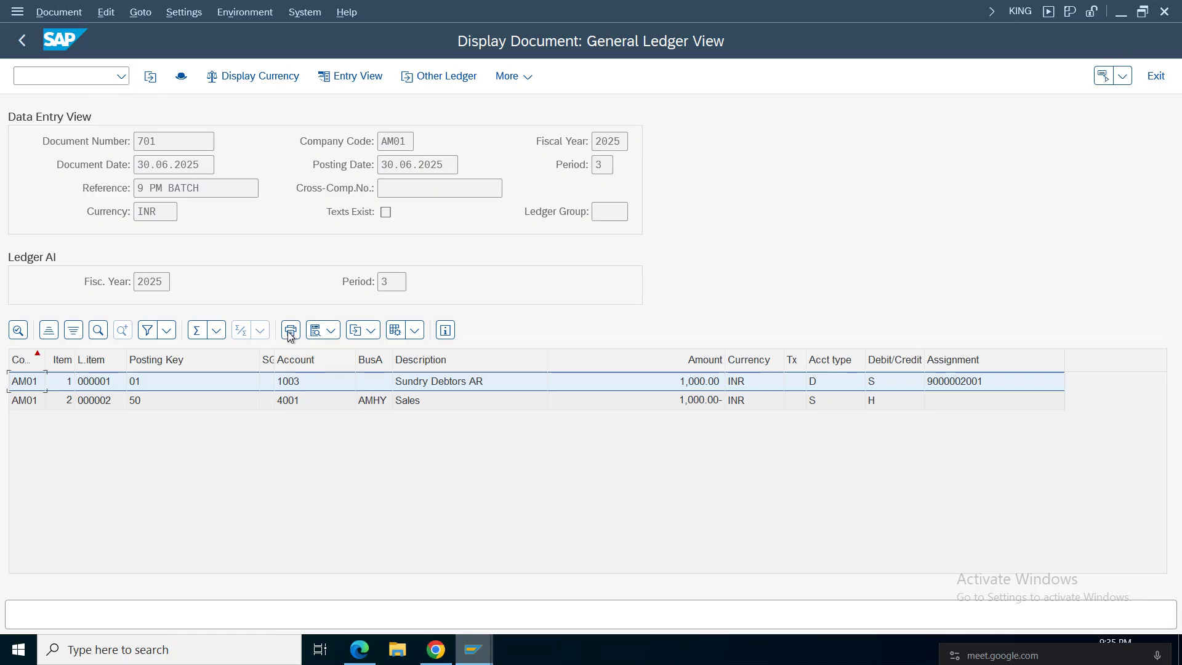
Step: Examine the extension ledger YZ in the ledger selection and close the selection without switching ledgers
click(438, 76)
click(292, 394)
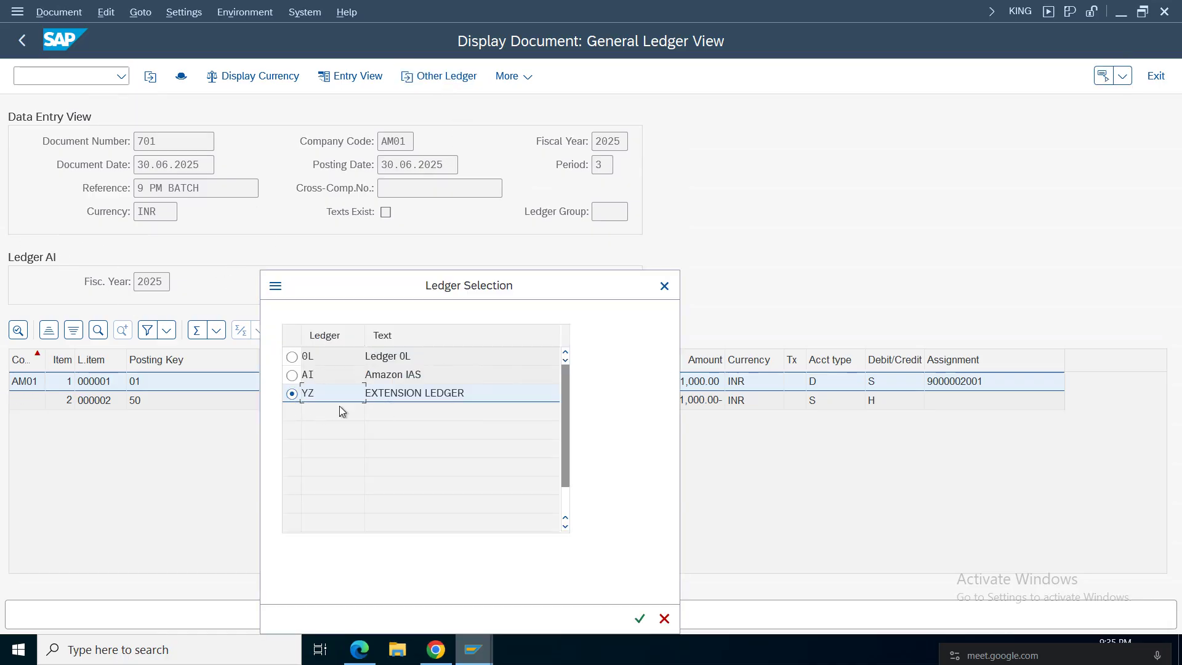
drag(467, 394, 158, 419)
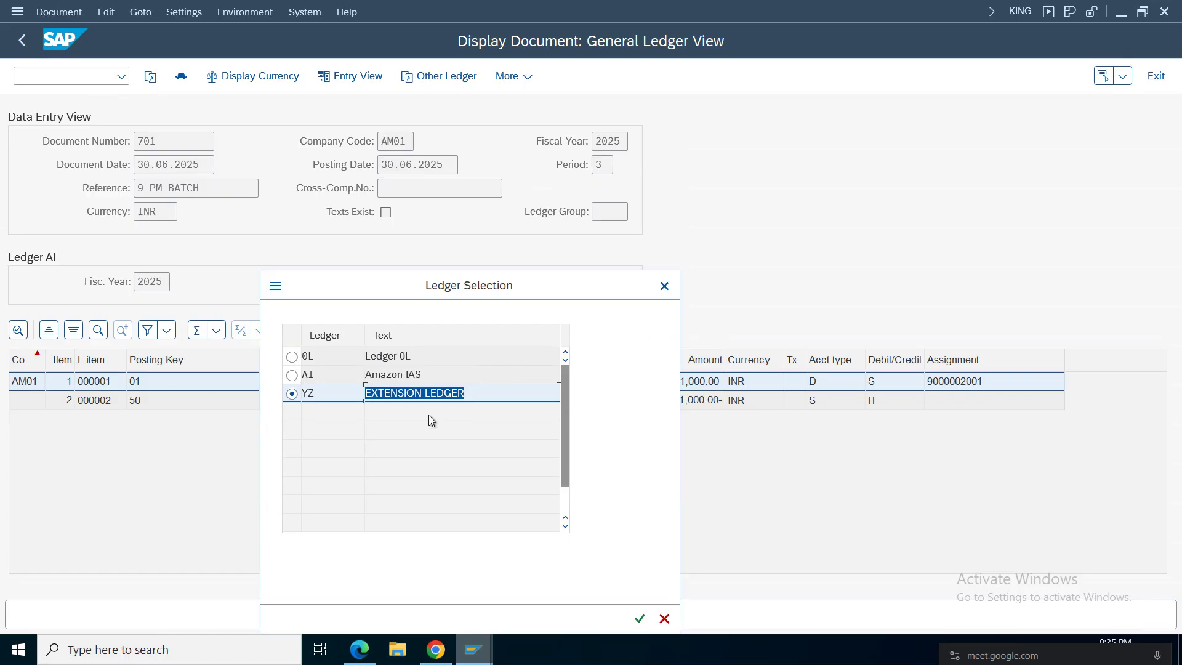
click(273, 402)
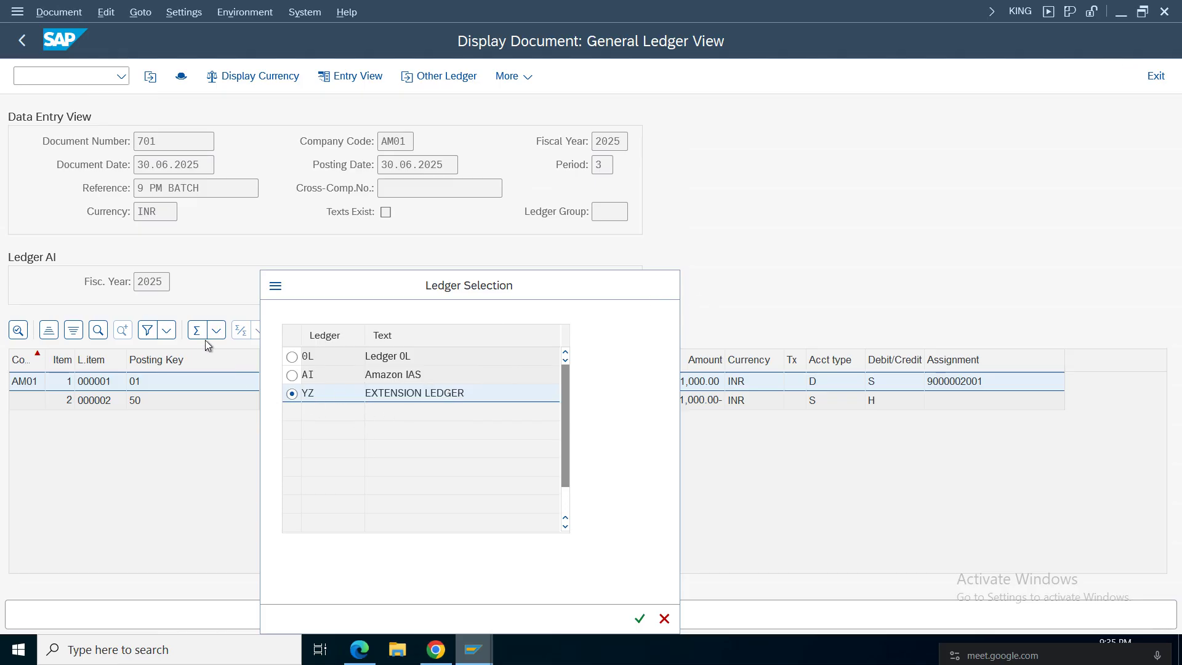
click(664, 285)
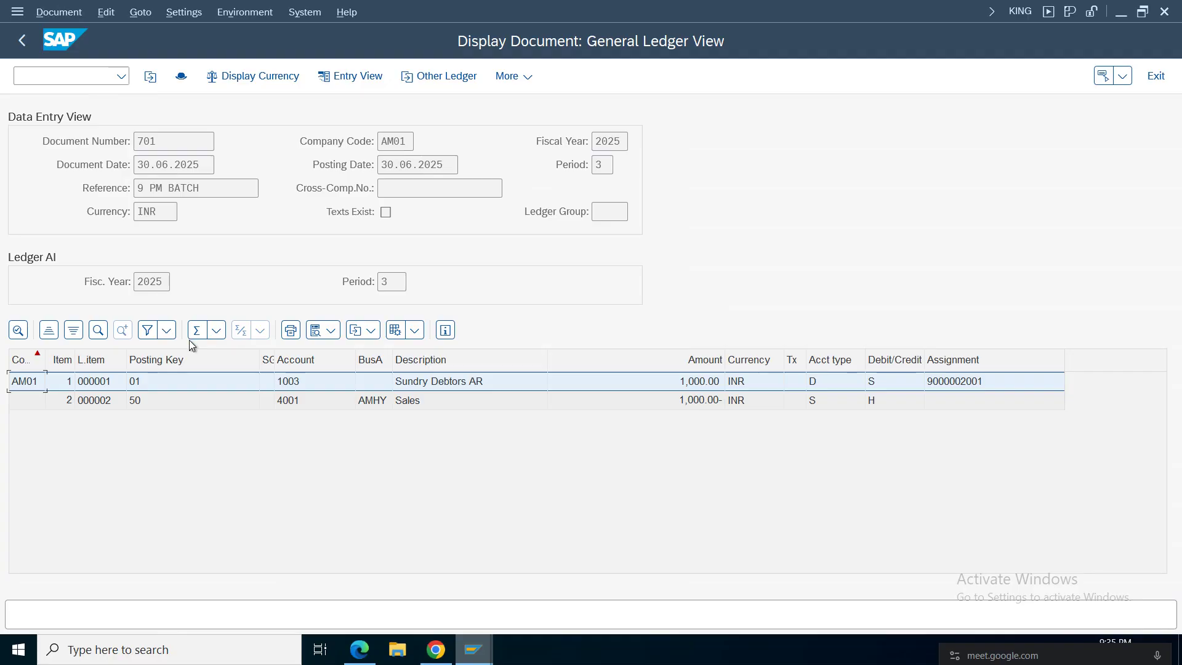
Step: Run the customer line item report FBL5N for the invoiced customer in company code AM01, listing all items
click(60, 76)
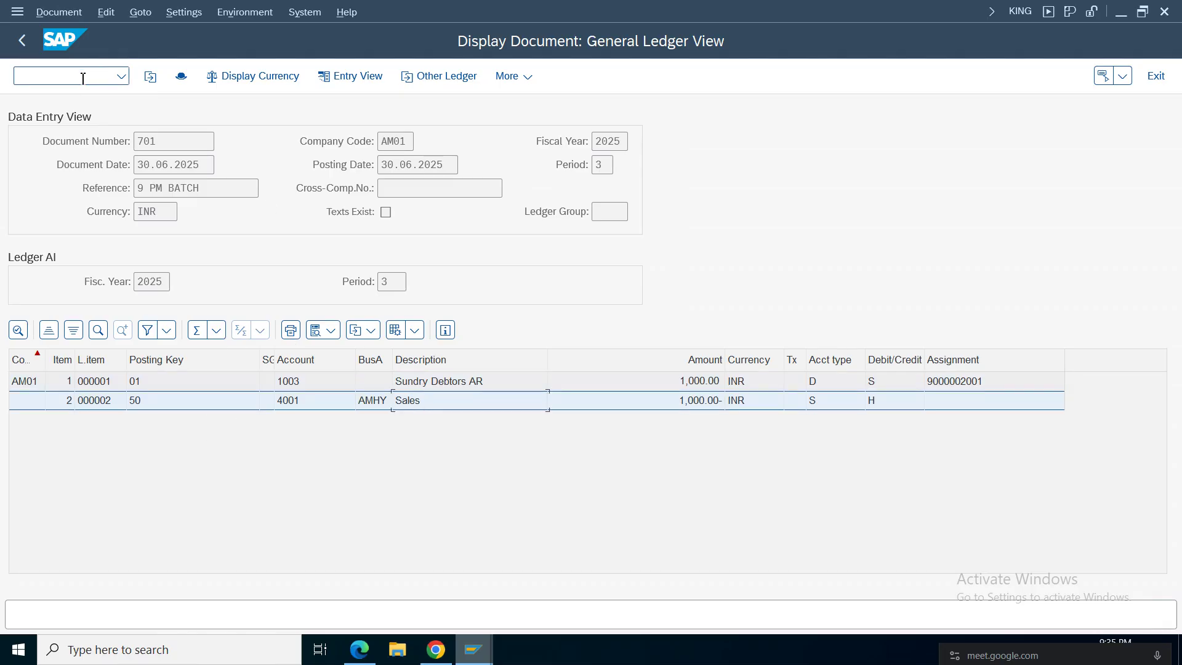
text(/ofbl5n)
key(Return)
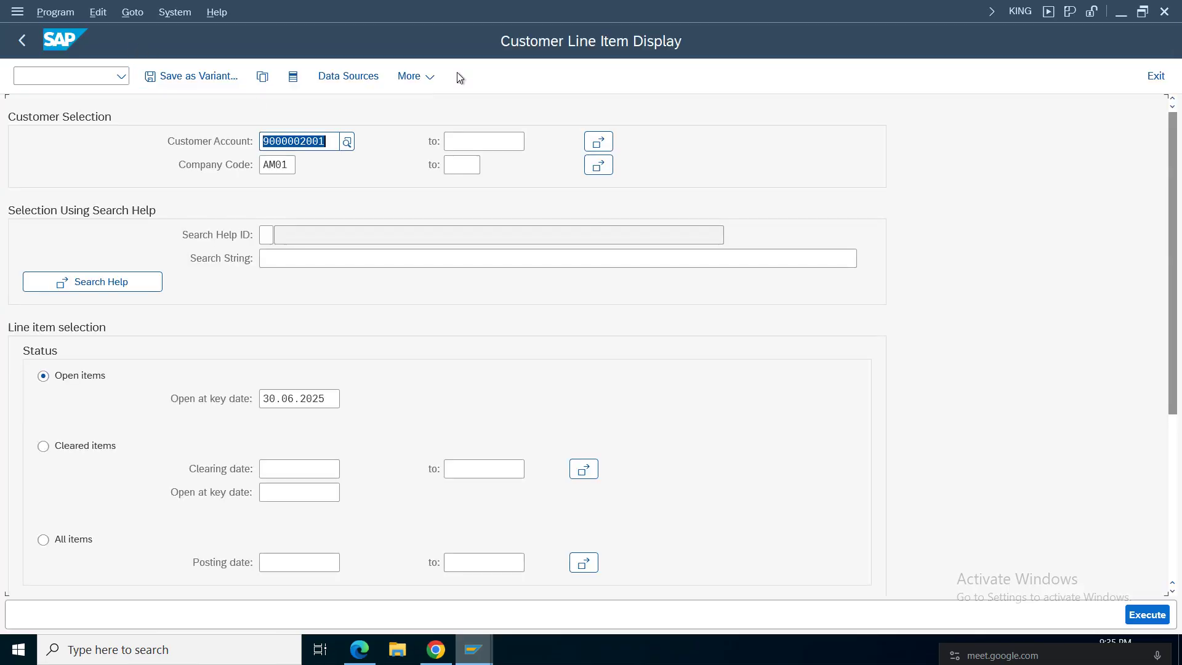
click(43, 539)
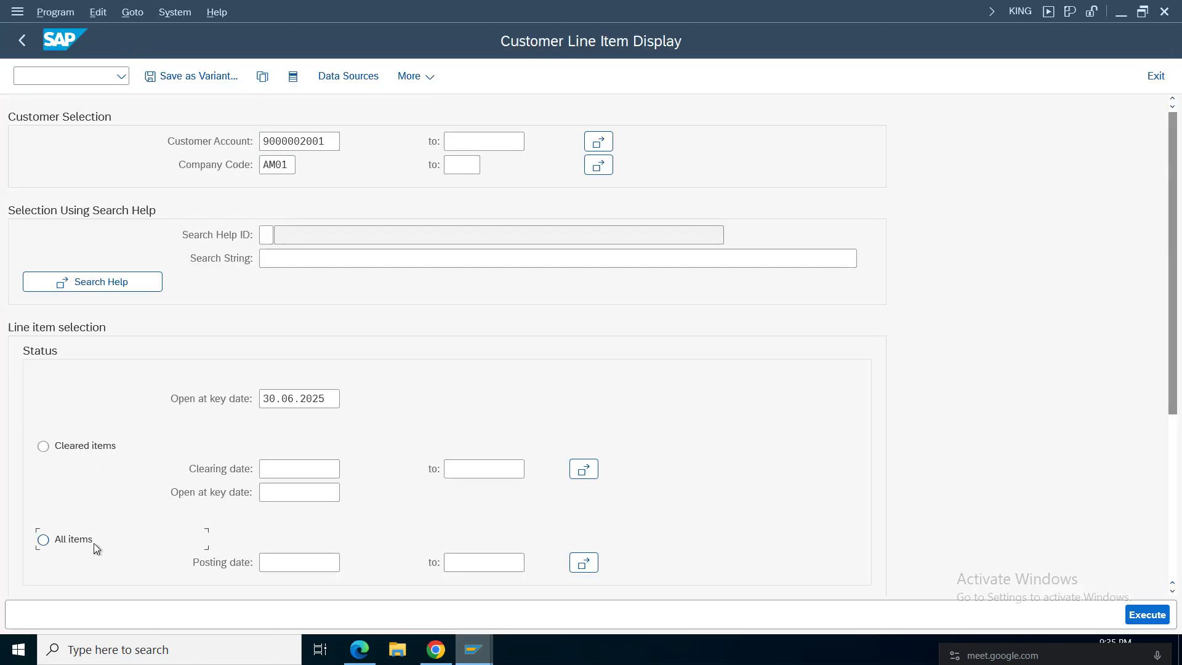
click(1147, 614)
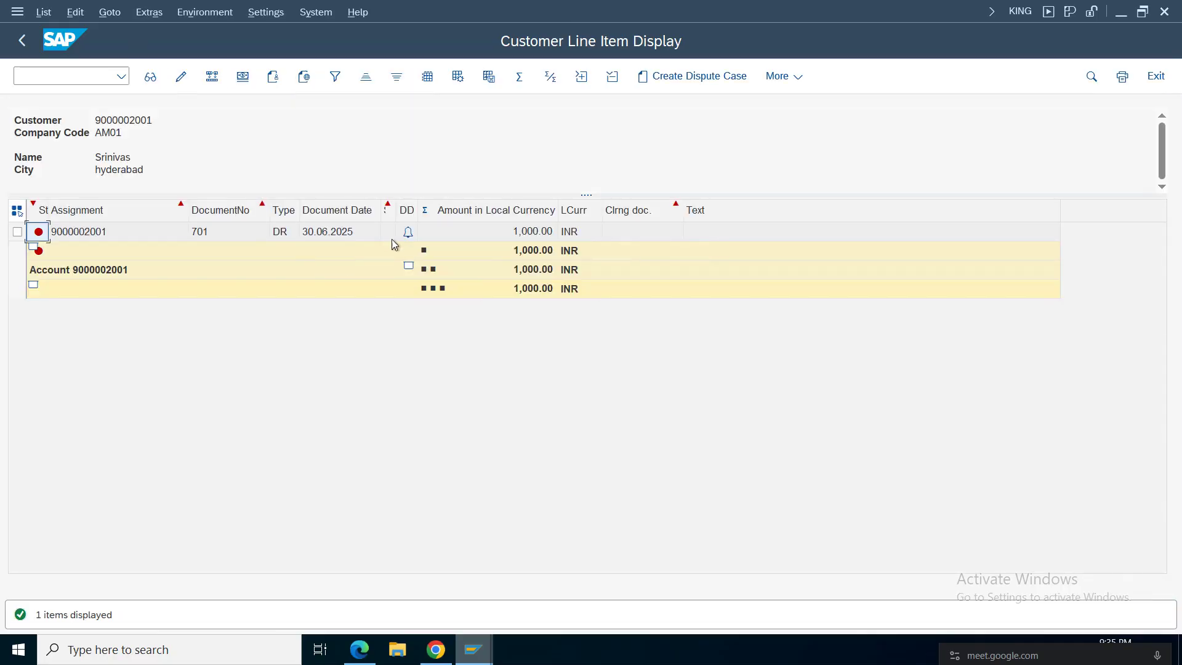
Step: Check the customer item's document date, local currency amount and status, and view the layout's column settings without changing them
click(323, 234)
click(524, 236)
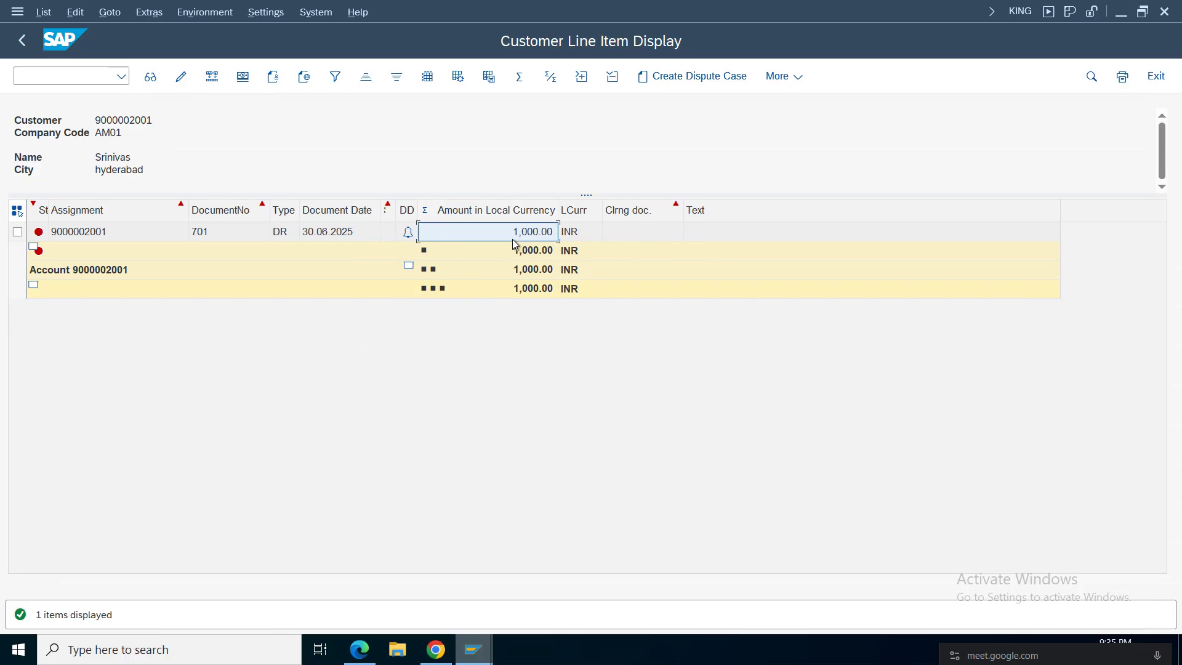
mouse_move(38, 238)
click(426, 79)
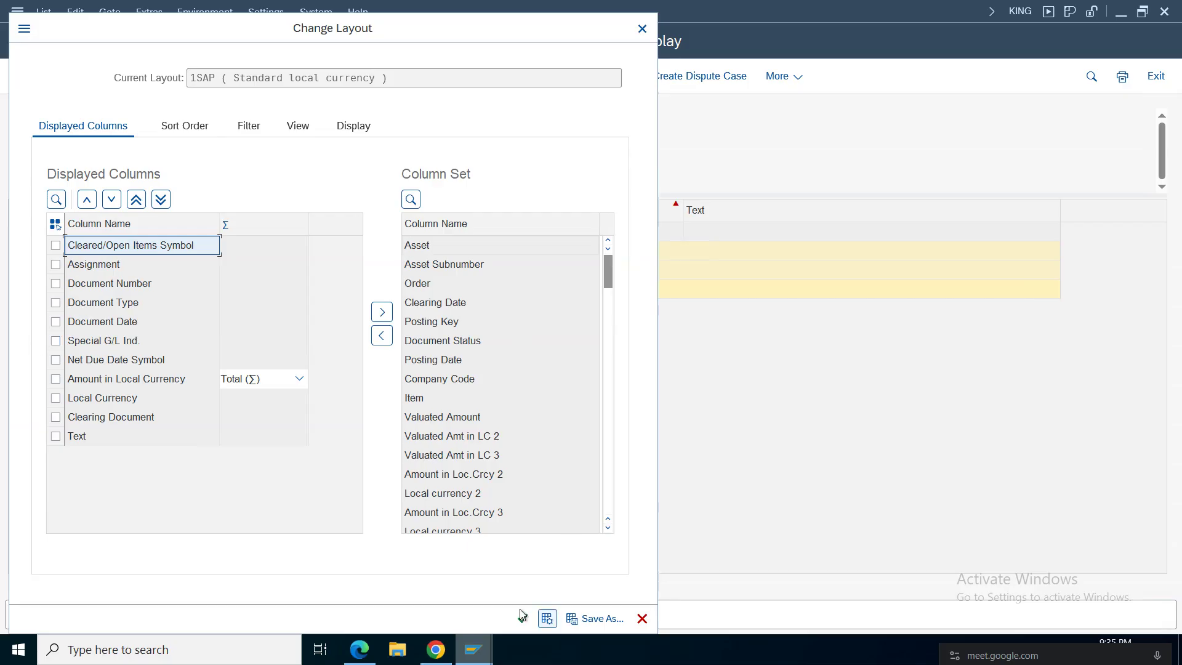
click(640, 30)
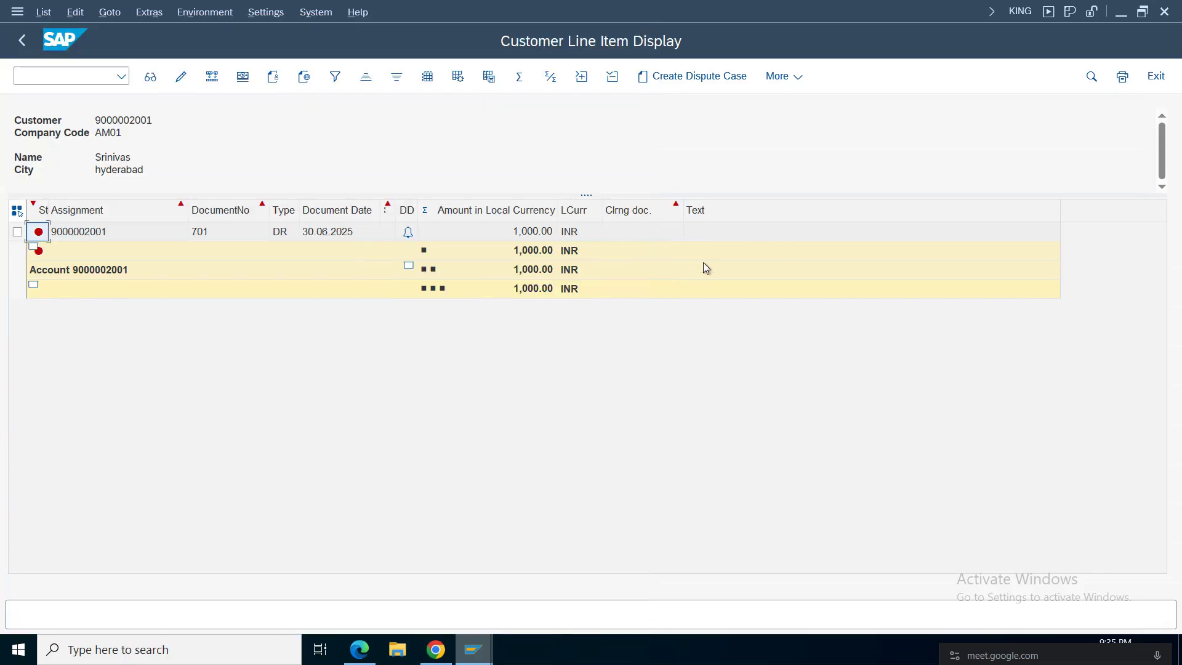
Step: Leave the customer item list and open the G/L Account Line Item Display transaction FBL3N
click(22, 40)
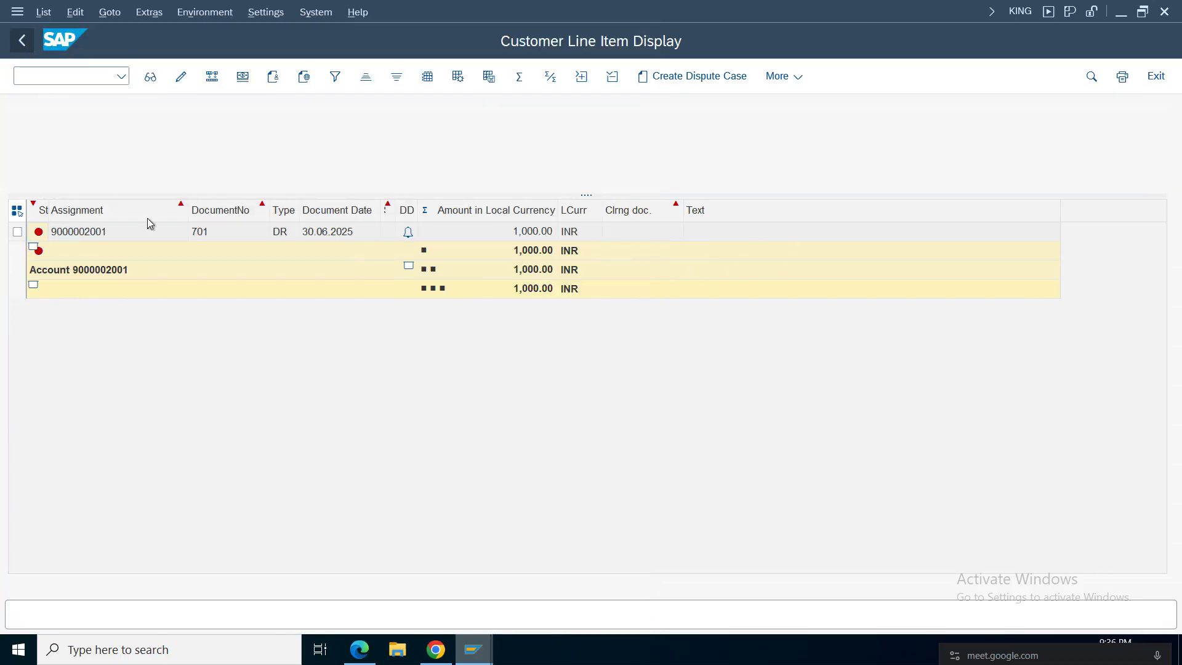
click(55, 77)
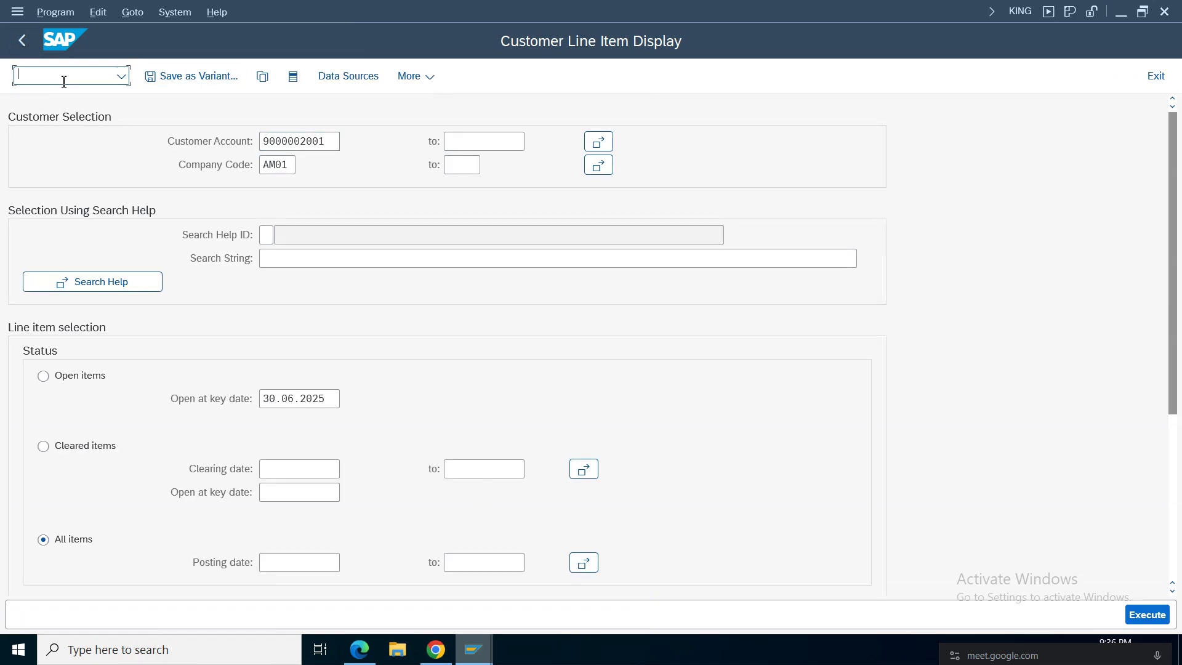
text(/ofbl3)
key(Return)
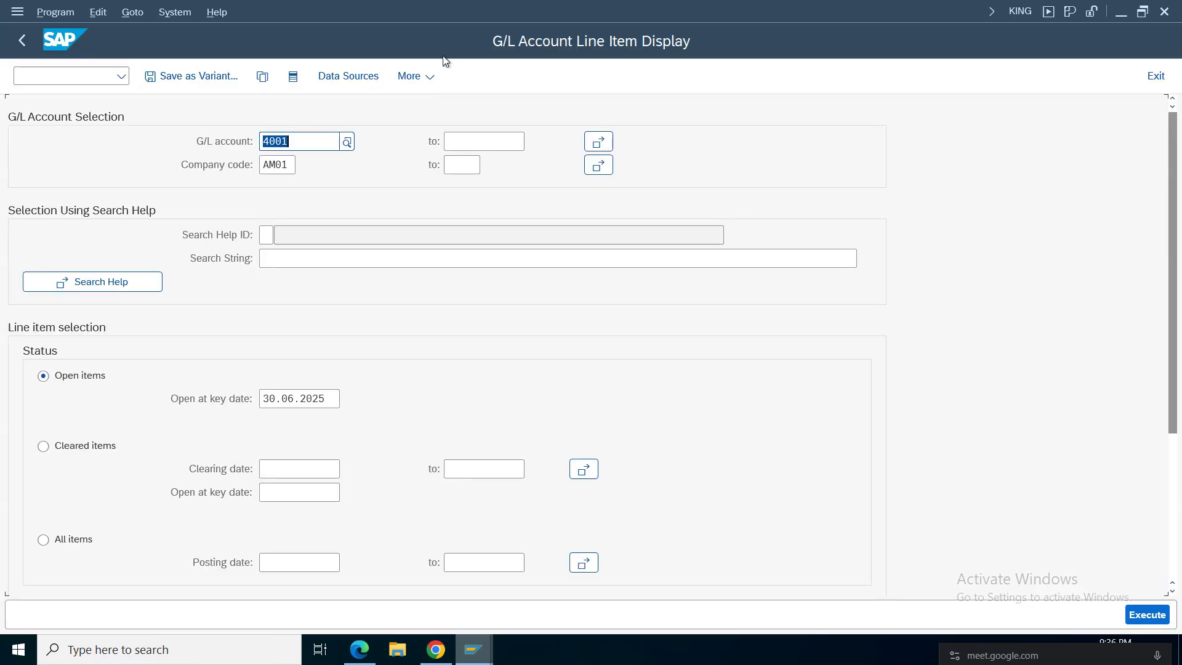
Step: List all items of the Sales G/L account in company code AM01 and review the invoice's local currency amount
click(74, 539)
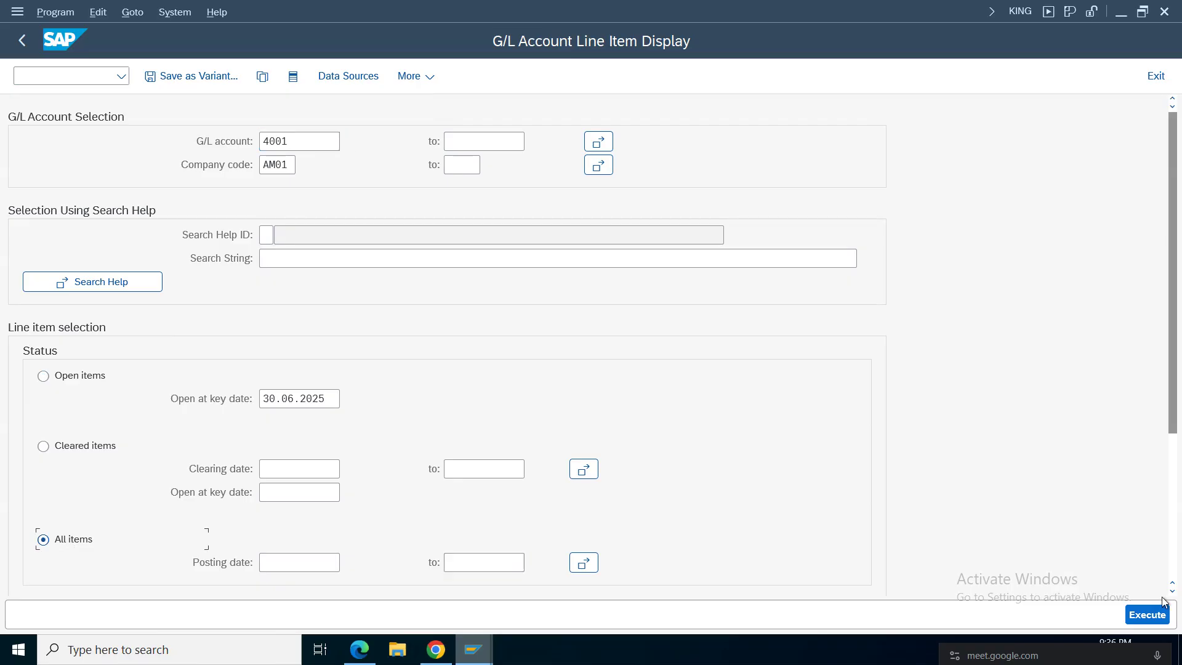
click(301, 149)
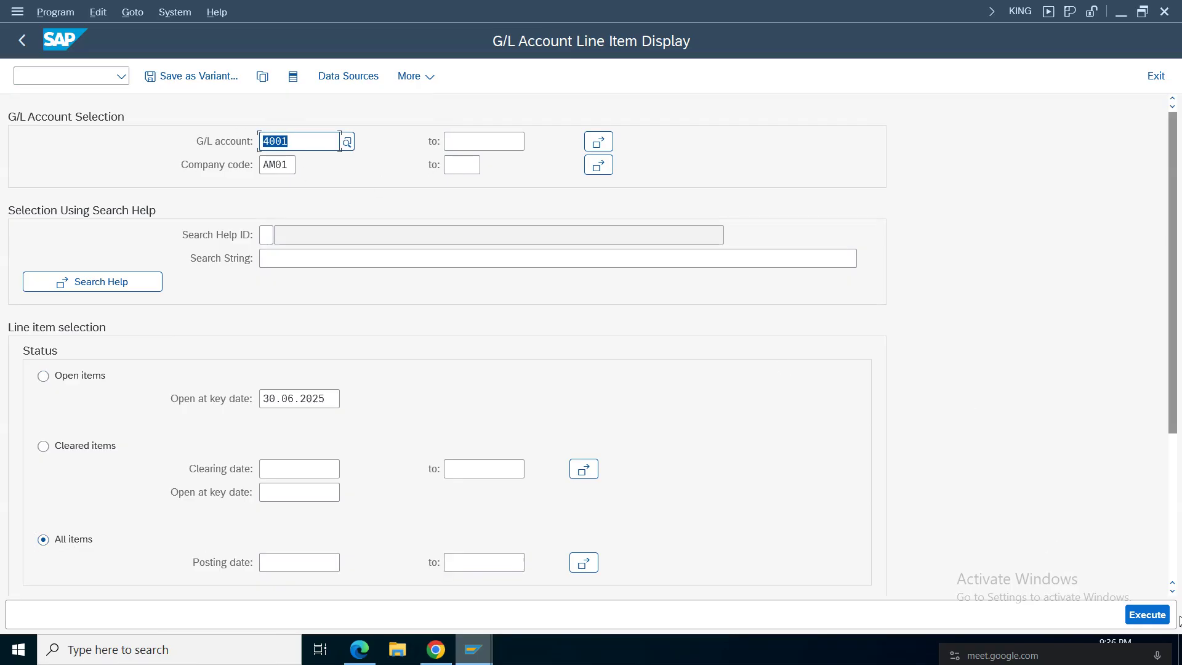
click(1146, 614)
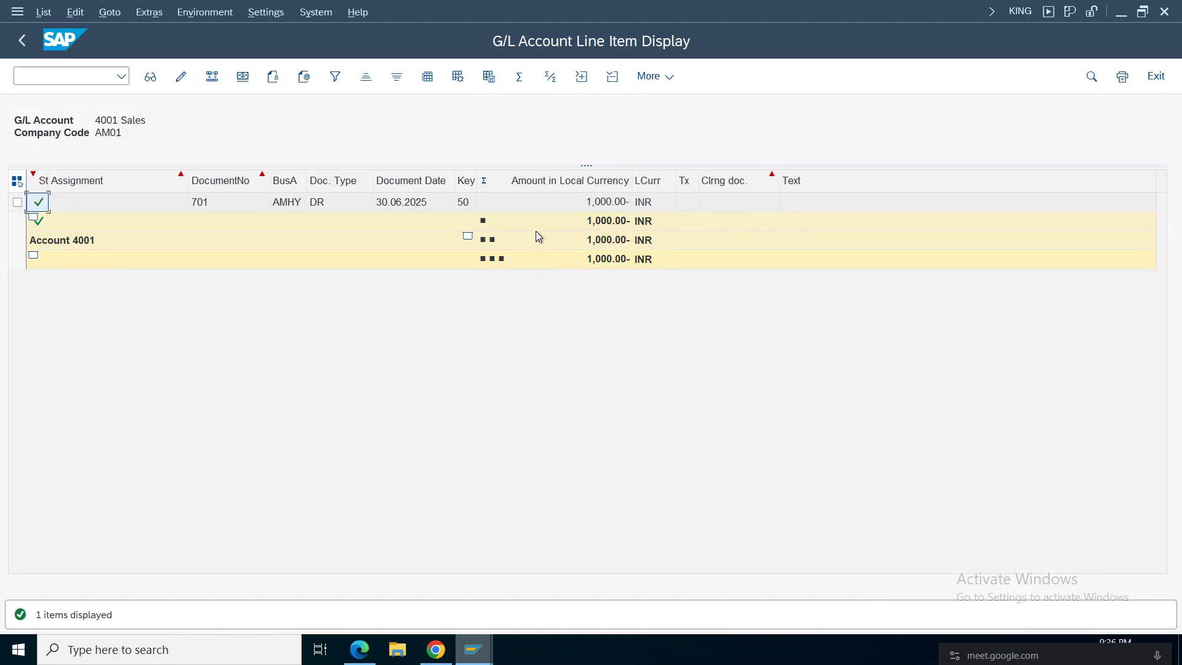
click(608, 201)
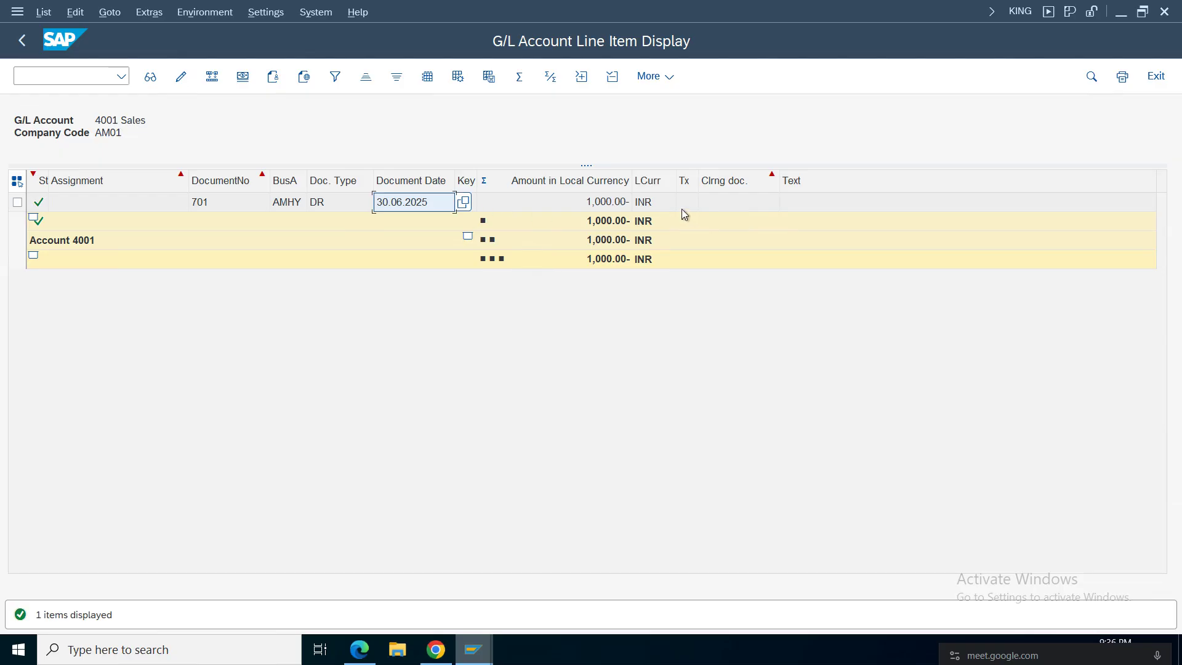
click(601, 208)
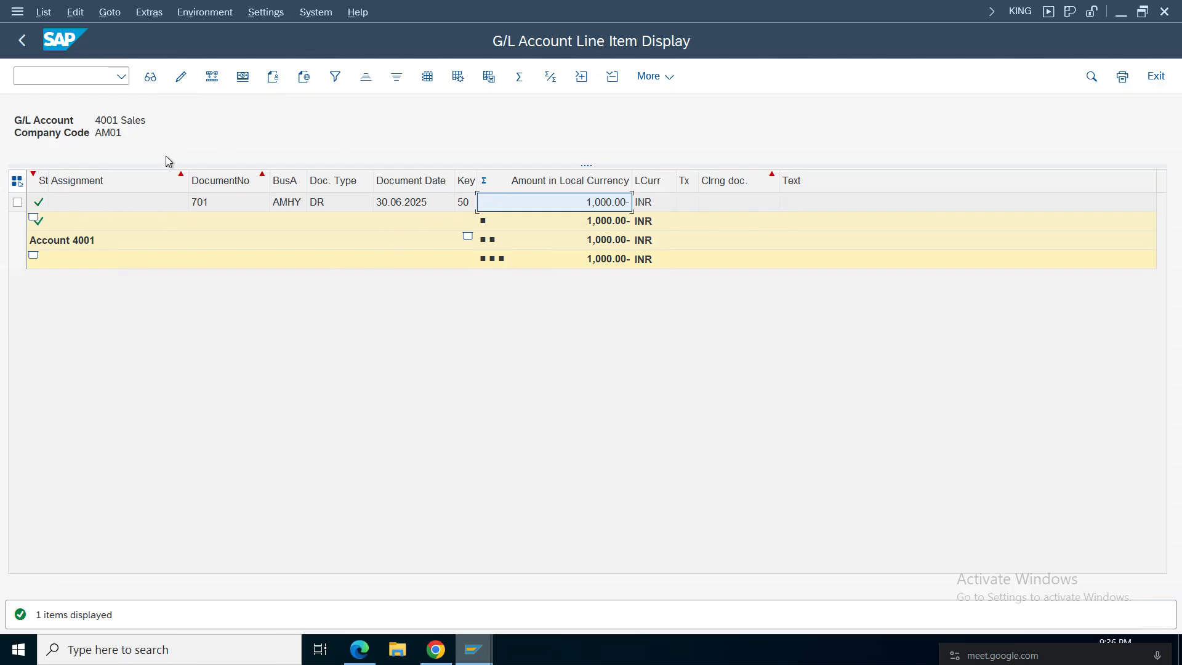
Step: Return to the selection screen, choose the Sundry Debtors AR account through the G/L account search, and list all its items in company code AM01
click(22, 40)
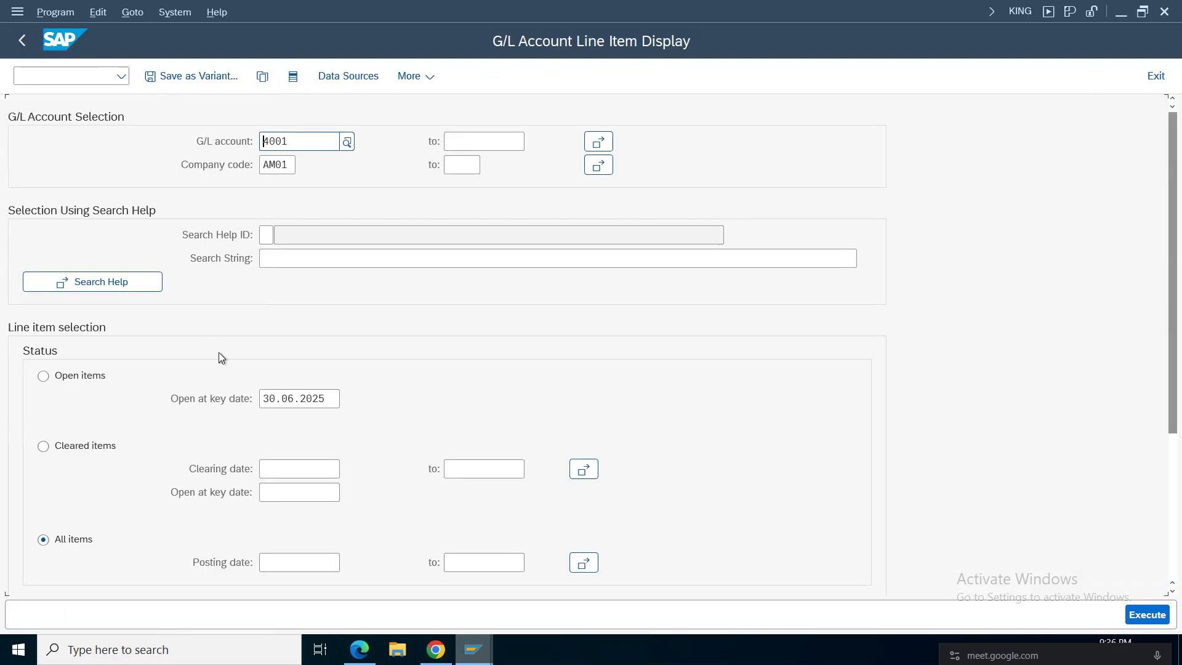
double_click(298, 145)
click(302, 147)
key(BackSpace)
key(BackSpace)
key(BackSpace)
key(BackSpace)
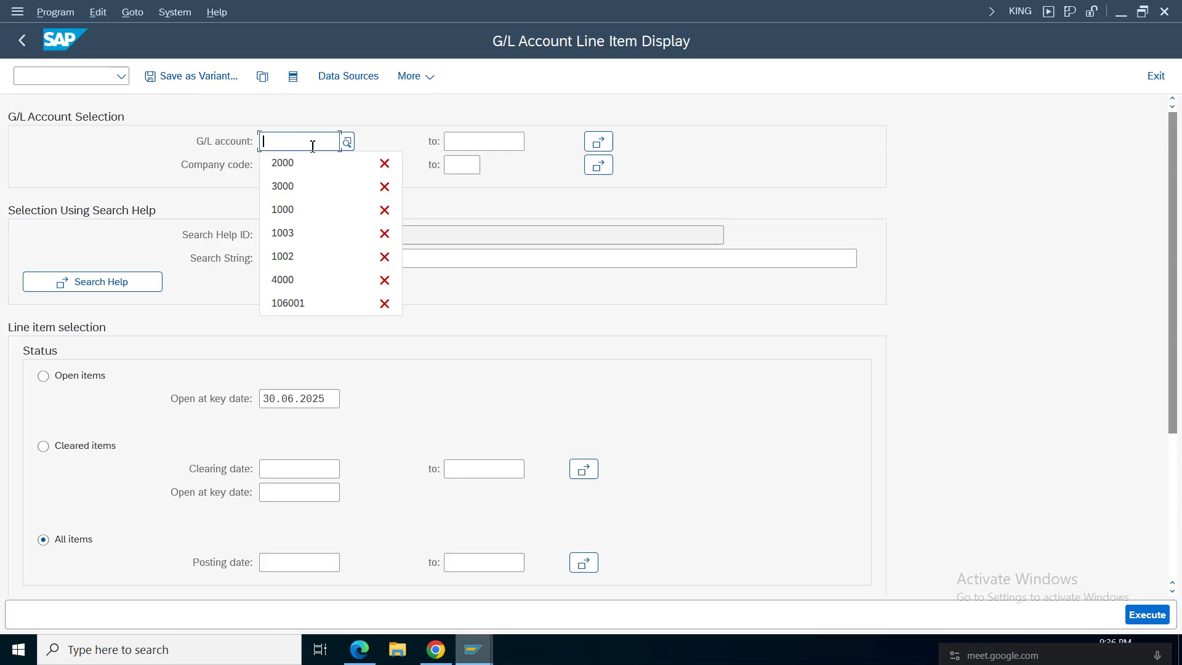
click(347, 143)
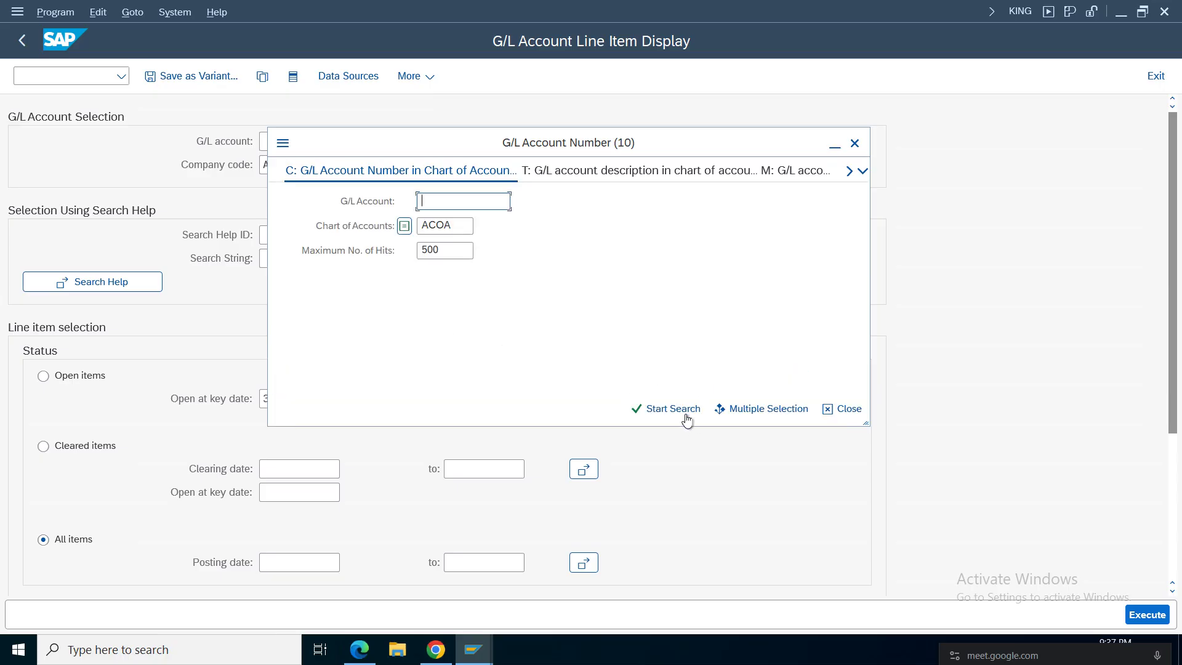
click(686, 416)
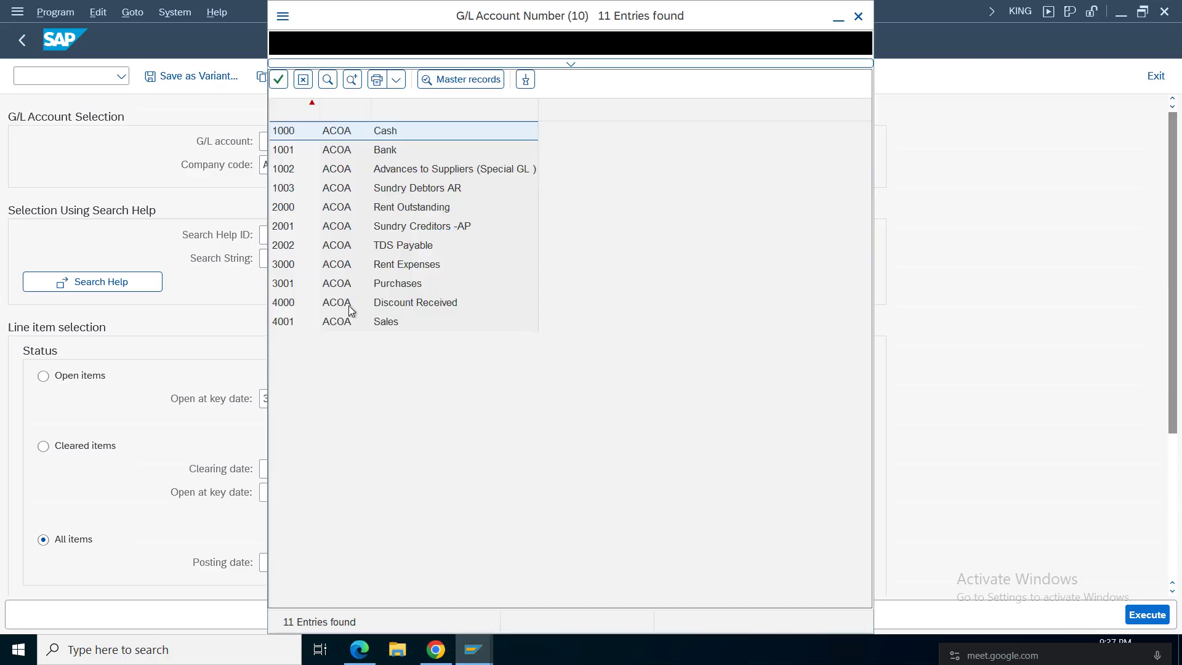
double_click(412, 191)
click(1142, 615)
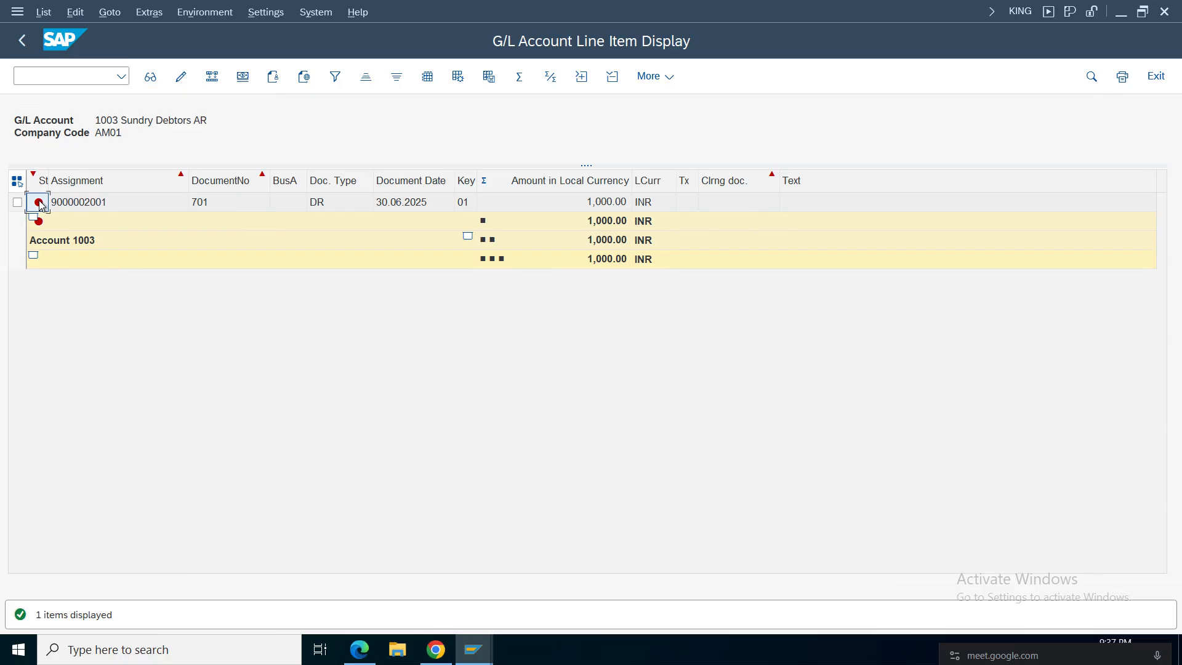
Step: Review the Sundry Debtors AR item's account header, document date, document number, local currency amount and totals
click(598, 223)
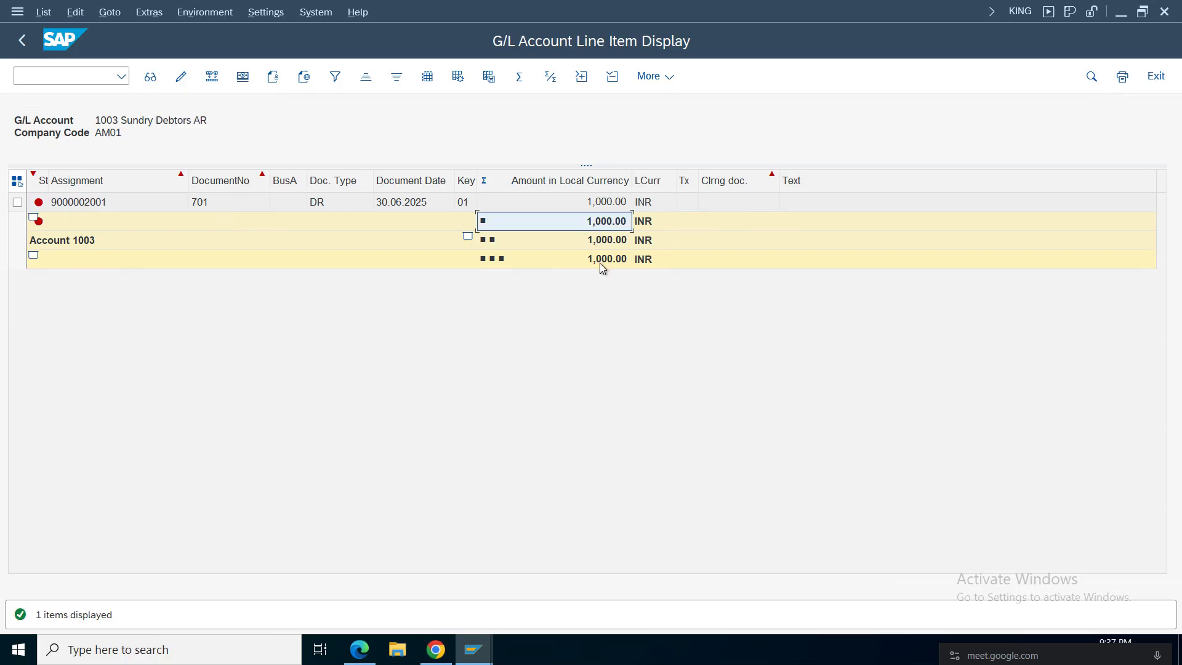
click(600, 261)
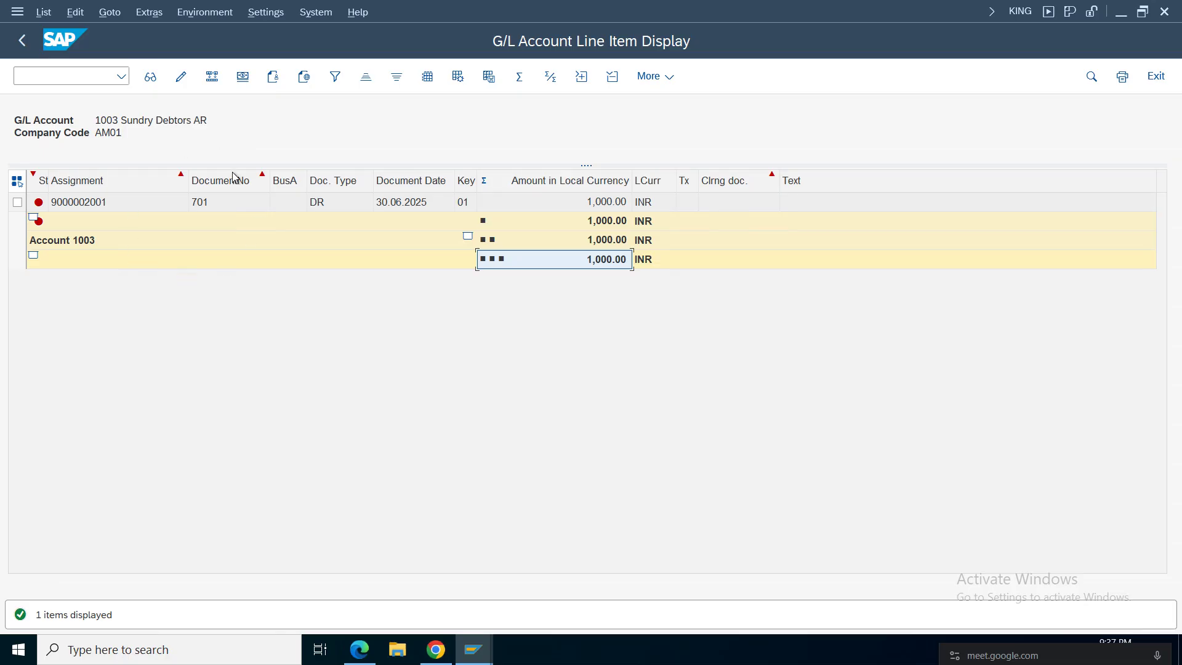
click(251, 117)
drag(251, 116, 279, 152)
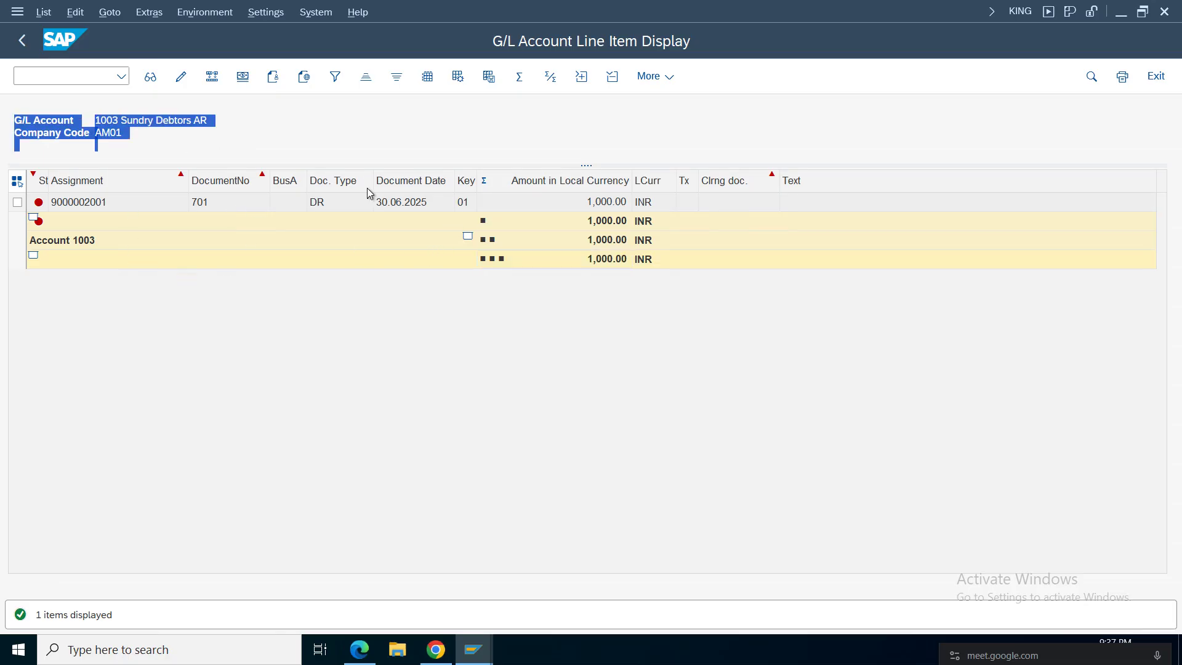
click(399, 202)
click(610, 206)
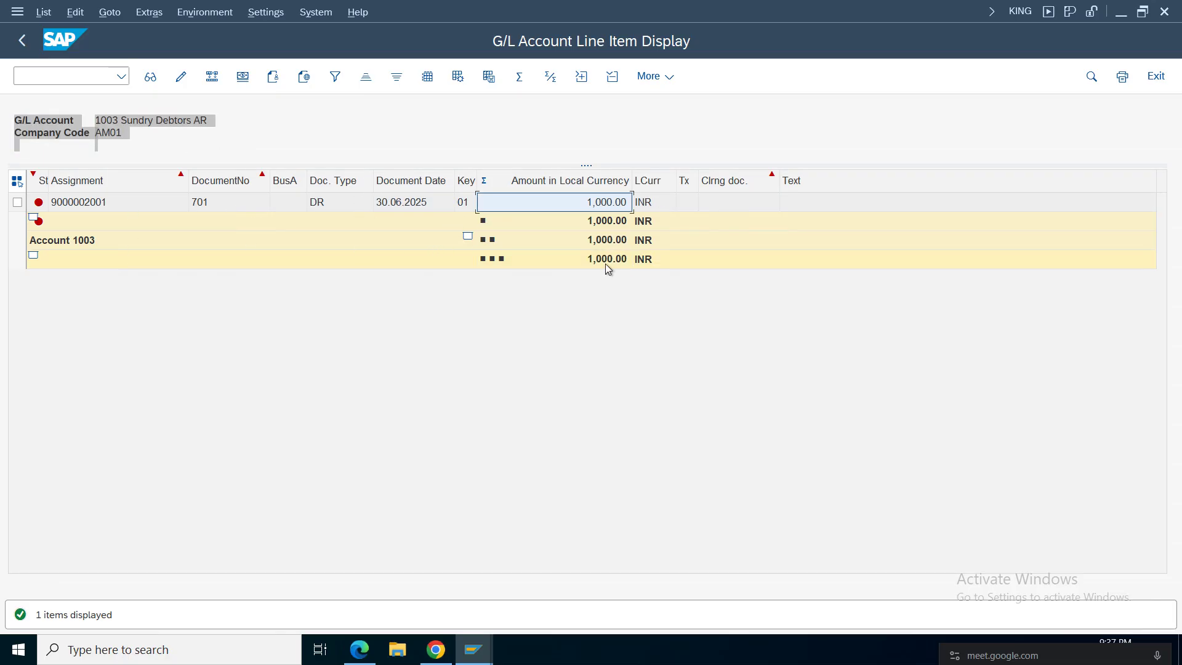
click(604, 262)
click(604, 206)
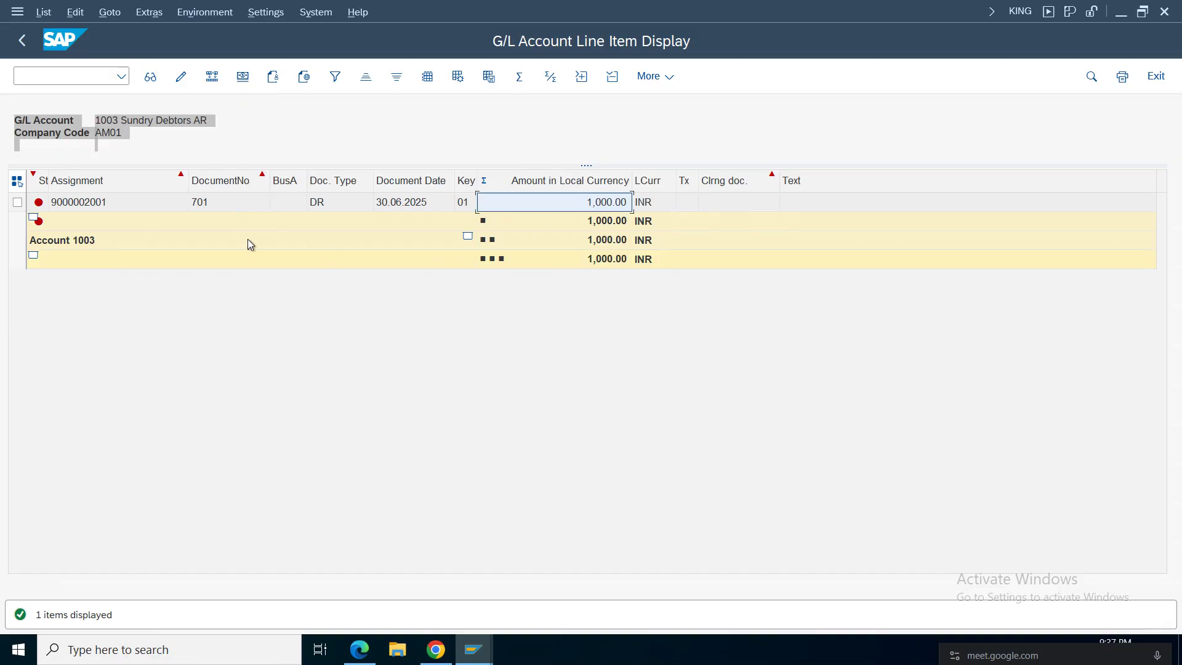
click(201, 203)
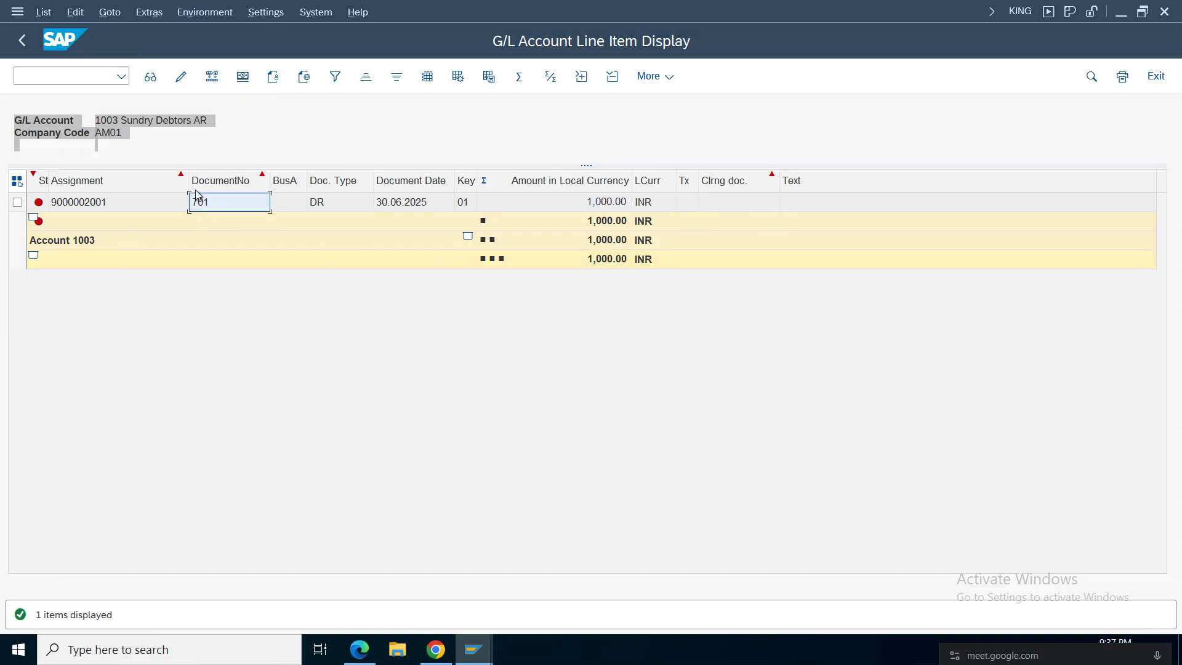
Step: Leave the G/L line item report and open the General Table Display transaction SE16N
click(22, 40)
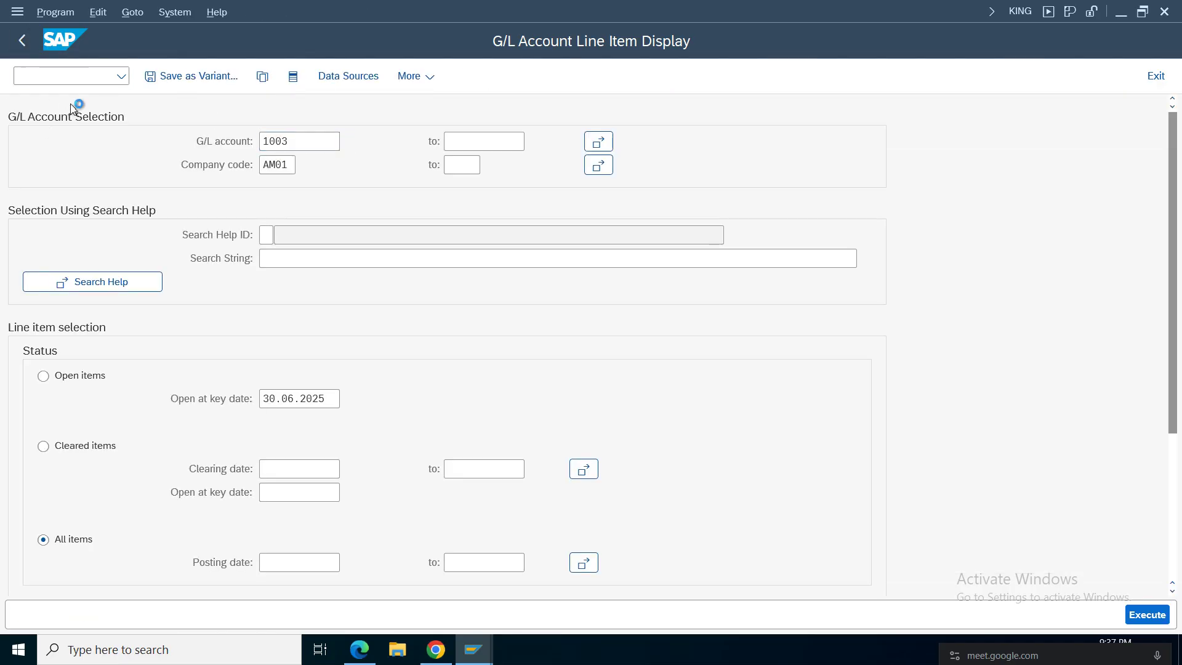
click(59, 75)
text(se)
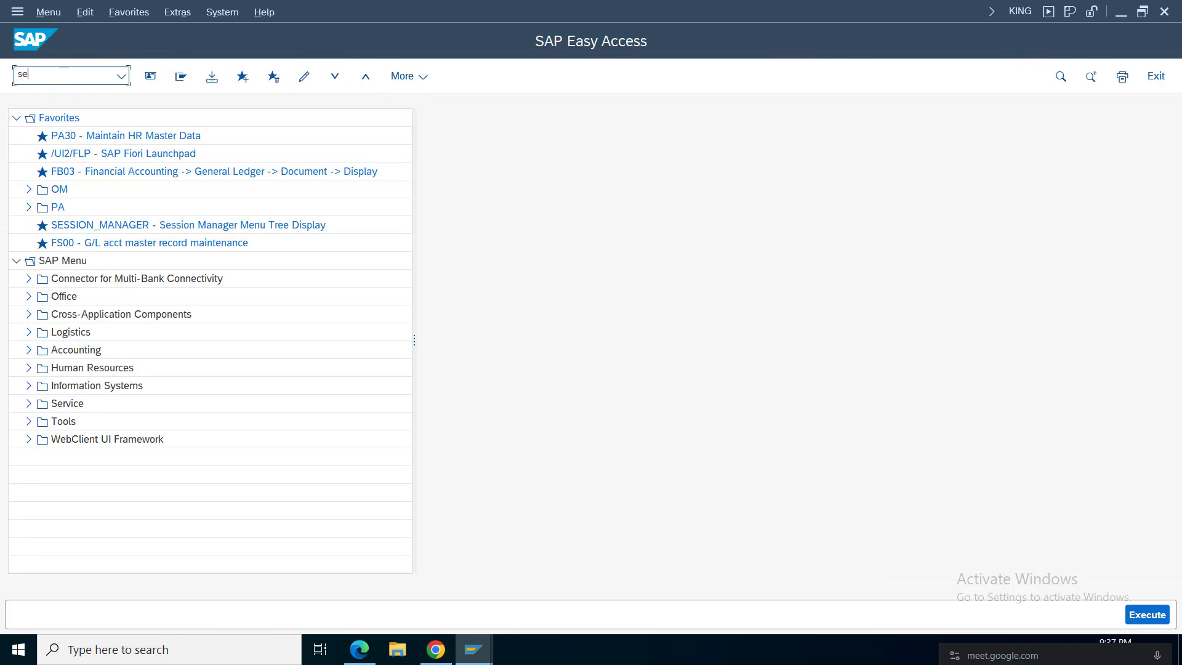
text(16n)
key(Return)
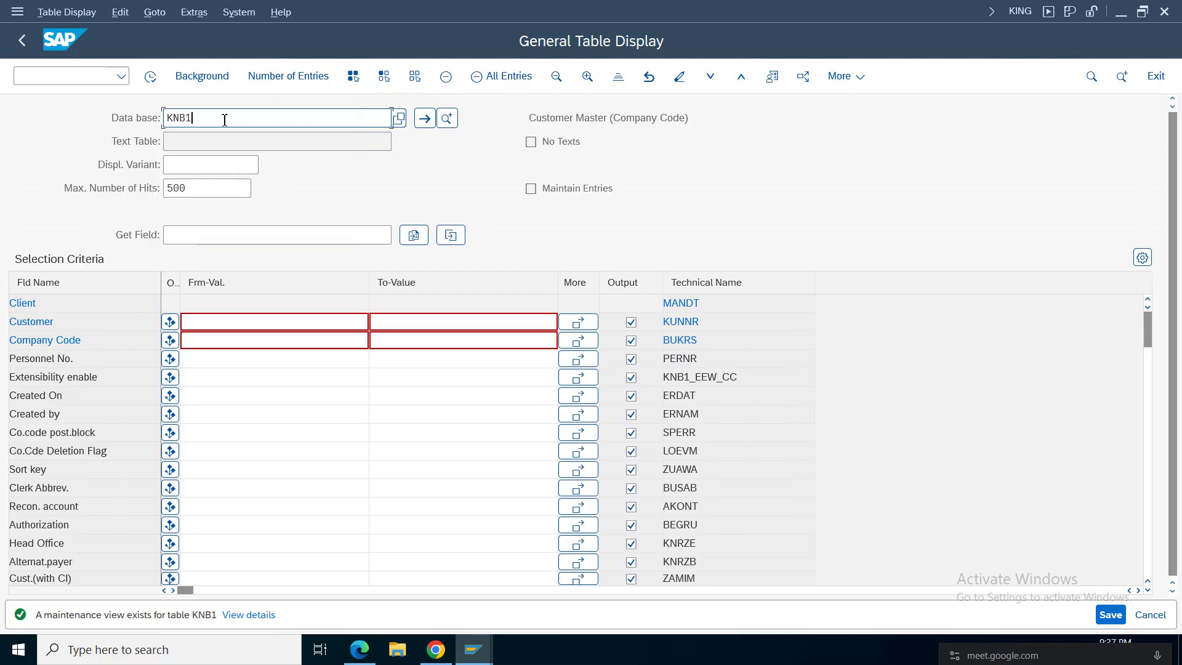
Step: Replace the table name with BKPF and load its selection criteria
key(BackSpace)
key(BackSpace)
key(BackSpace)
key(BackSpace)
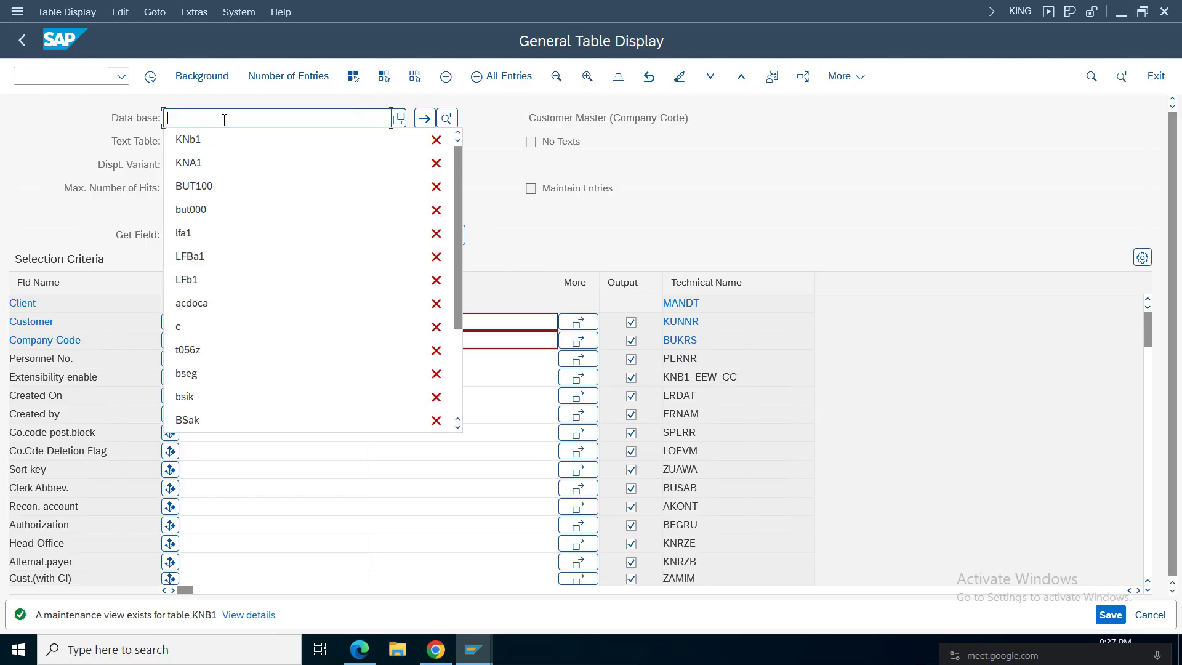
text(bkpf)
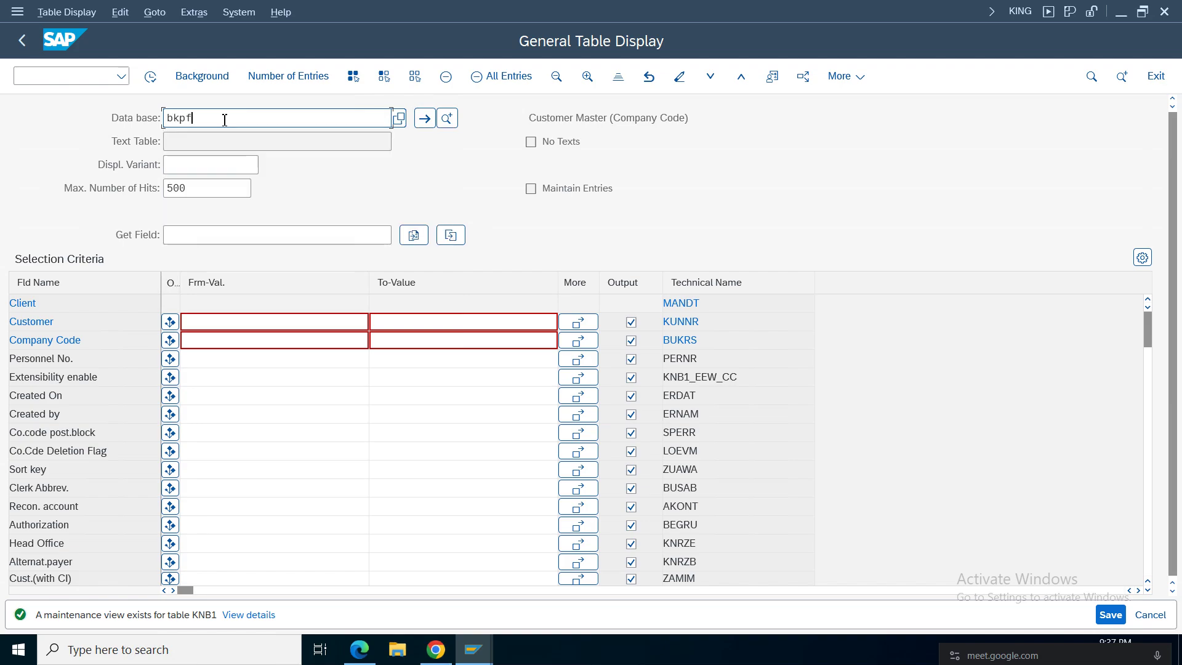
key(Return)
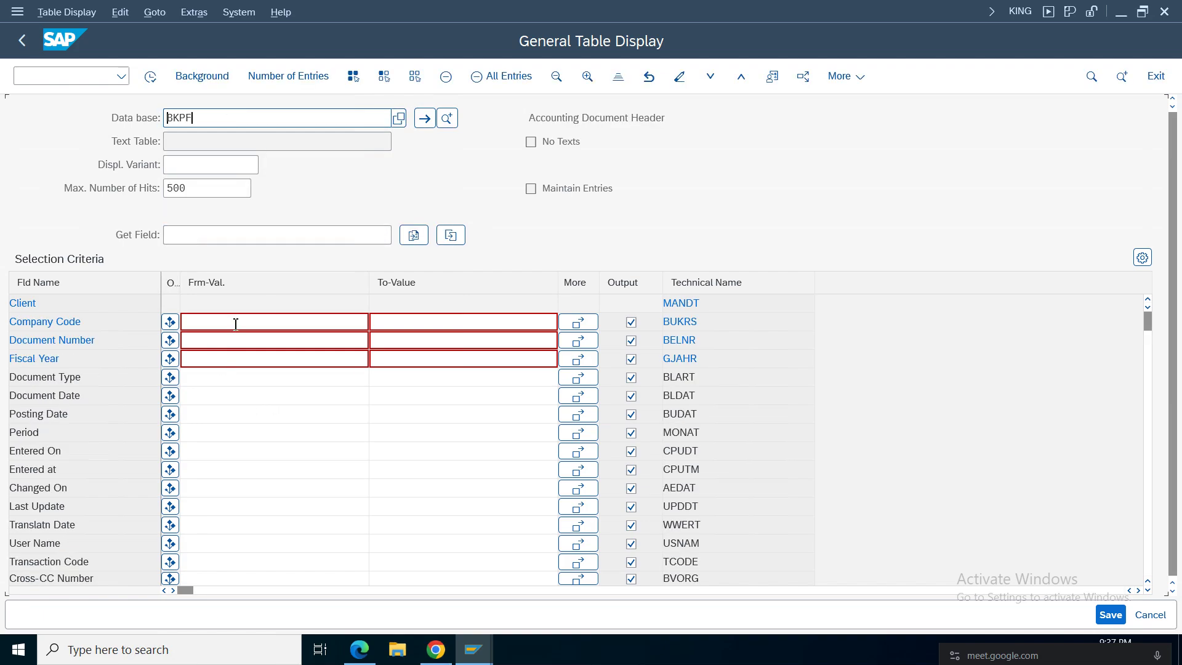
Step: Display the BKPF header entries for company code AM01 and document number 701, and check the table's description
click(237, 324)
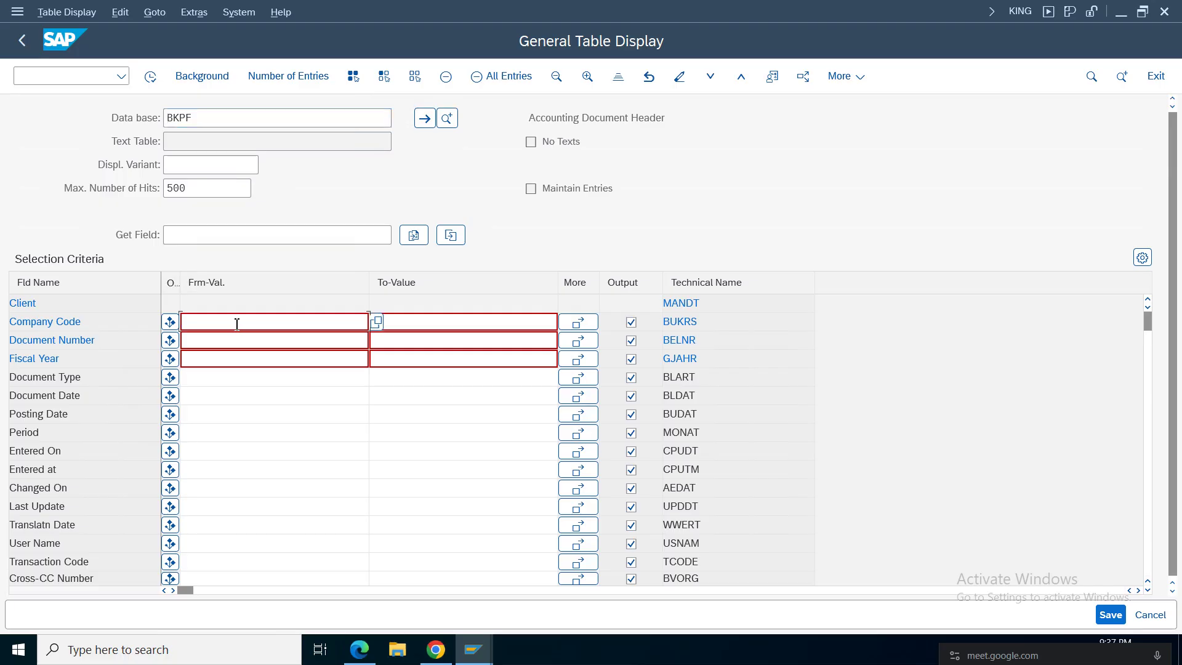
text(am01)
click(221, 341)
text(701)
click(151, 76)
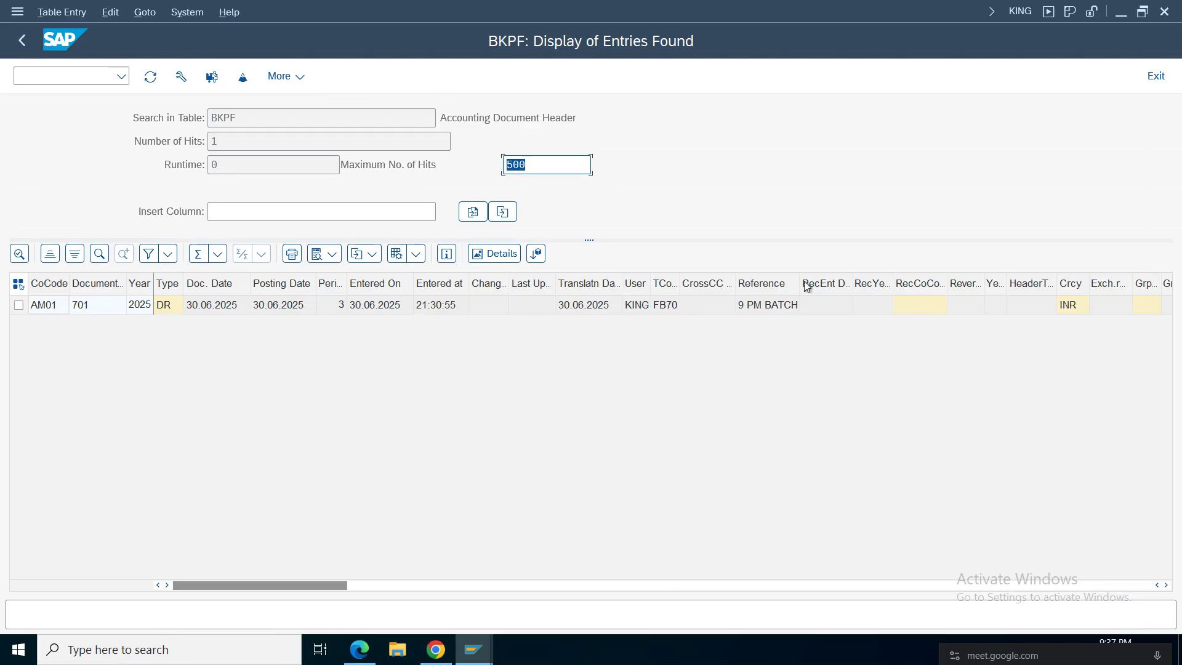
drag(618, 117, 413, 111)
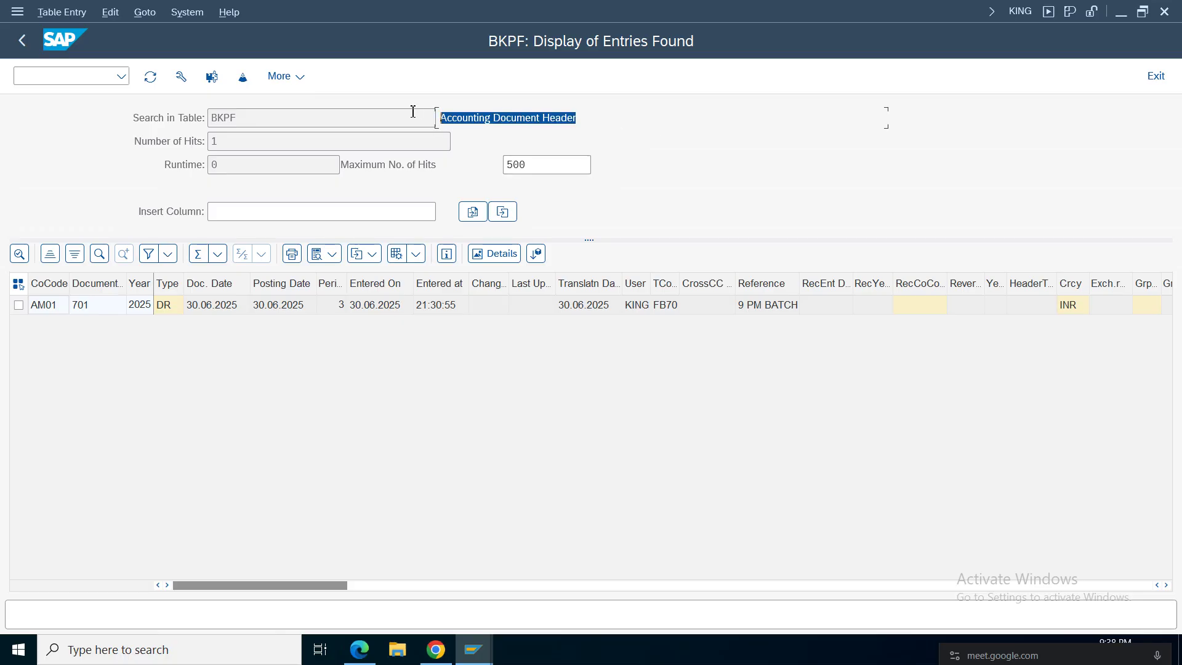
Step: Return to the table selection, load table ACDOCA instead, and check its description
key(F3)
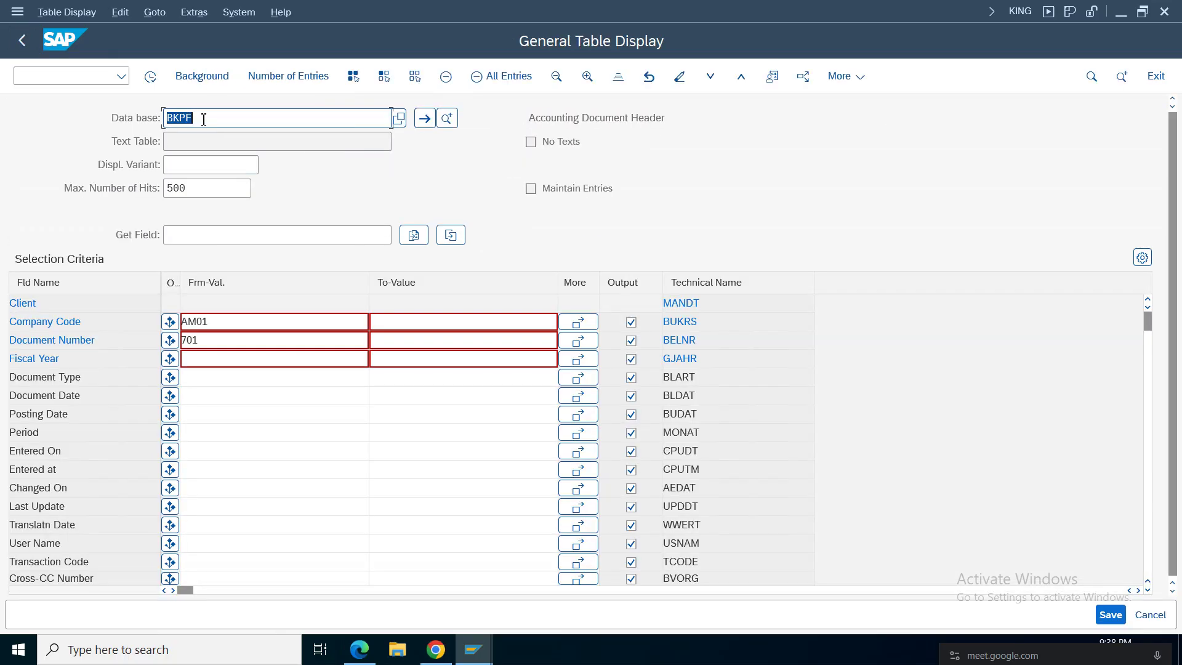
click(206, 119)
key(BackSpace)
key(BackSpace)
key(BackSpace)
key(BackSpace)
text(acdo)
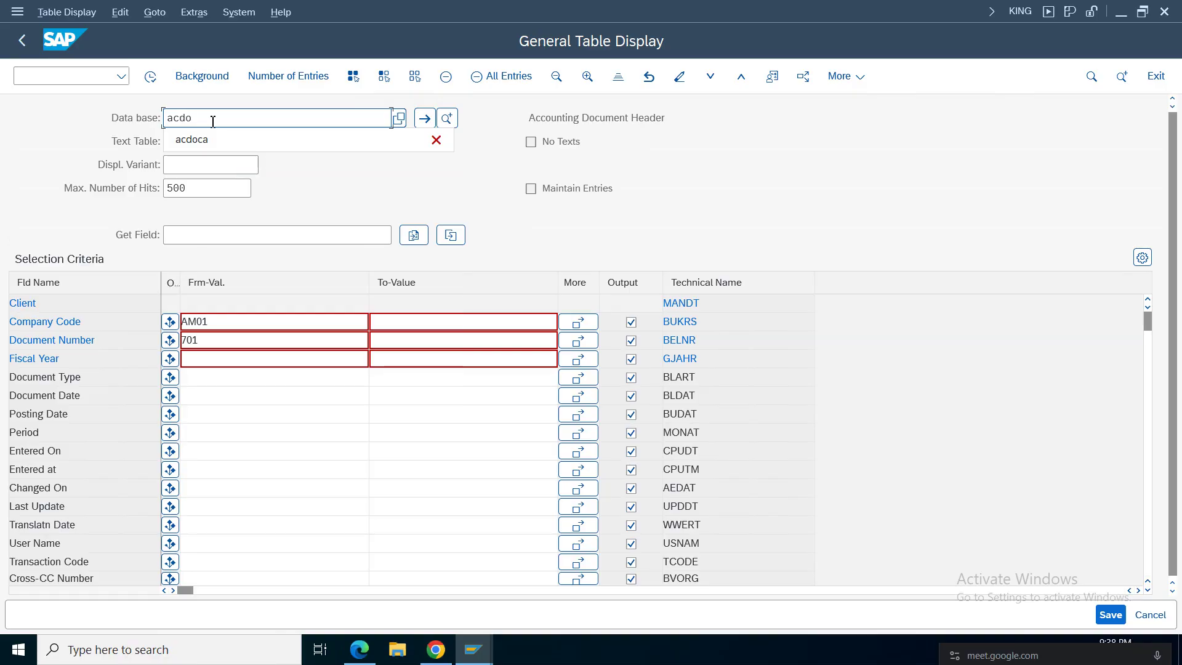
text(ca)
key(Return)
drag(684, 118, 532, 117)
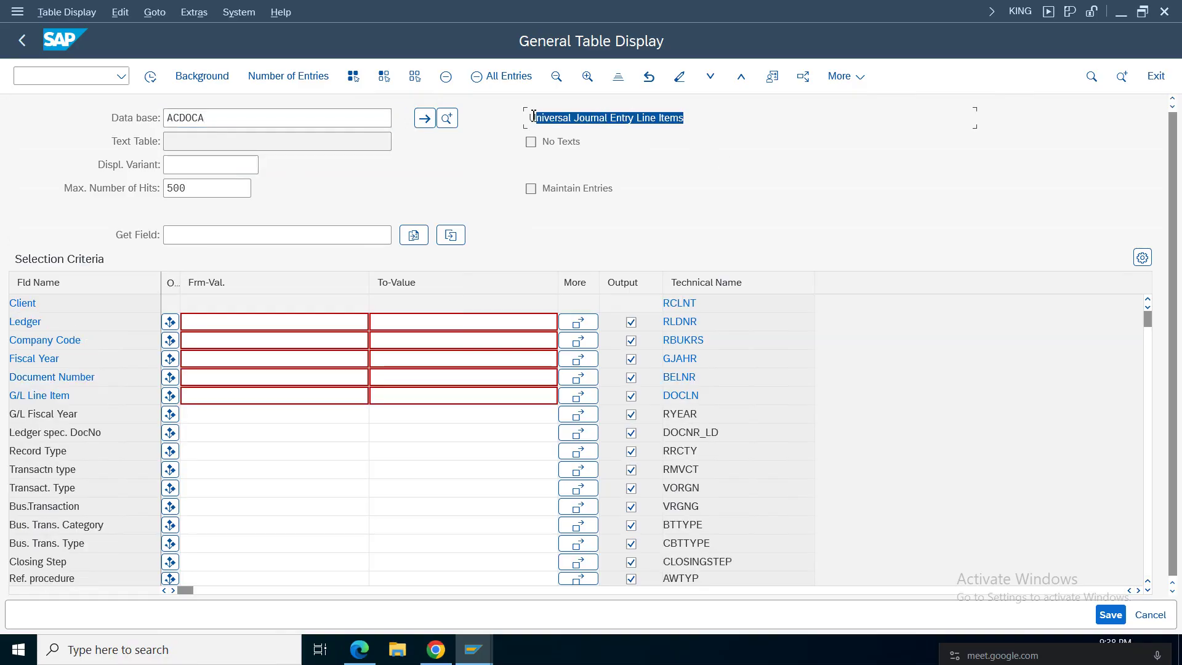
click(706, 115)
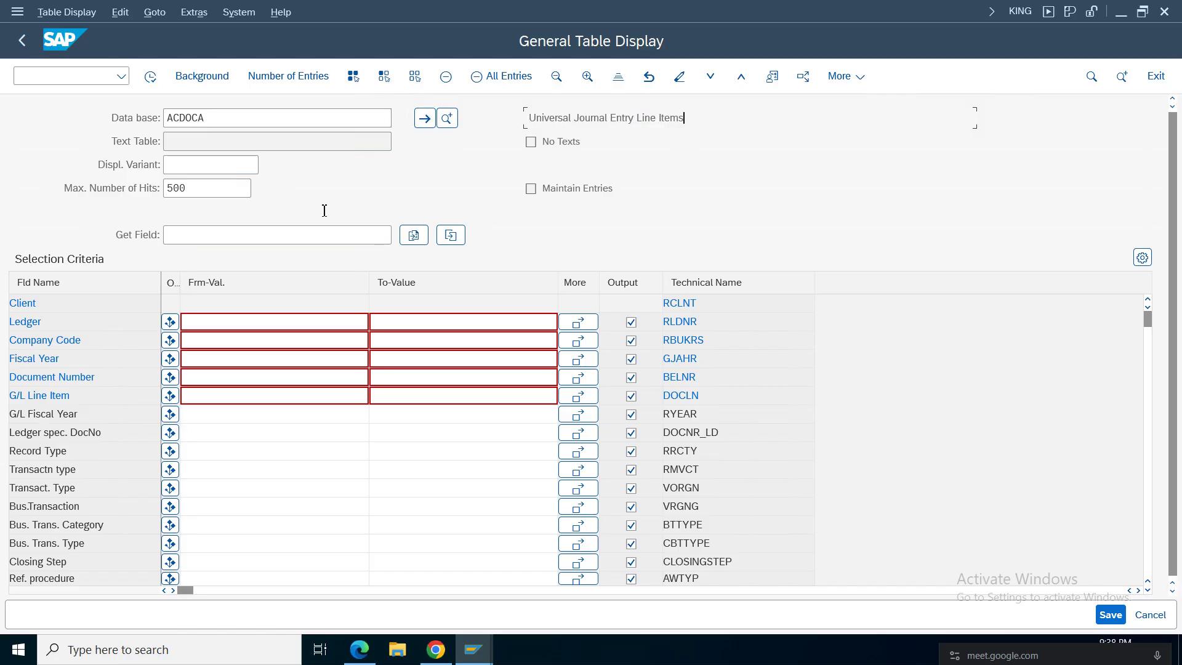
Step: Display the ACDOCA entries for company code AM01 and document number 701
click(208, 345)
click(211, 338)
text(am01)
click(224, 373)
text(701)
key(F8)
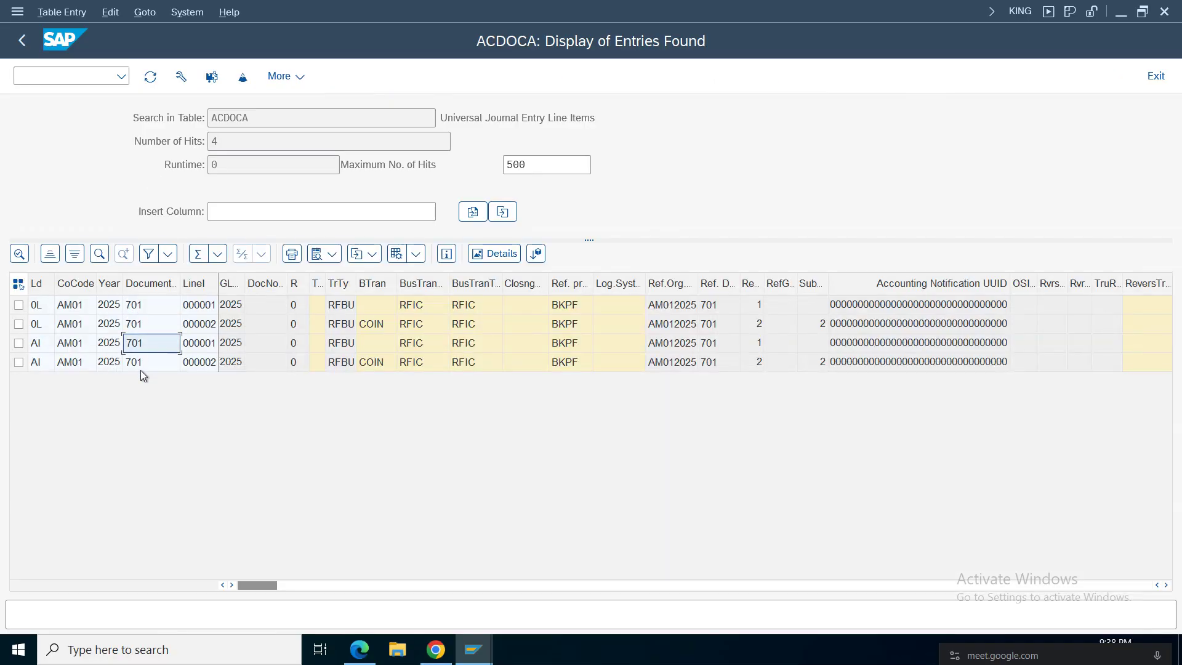
Step: Examine the ACDOCA entries' document numbers, business transaction type and ledgers, widening the Ledger column to show its full heading
click(144, 362)
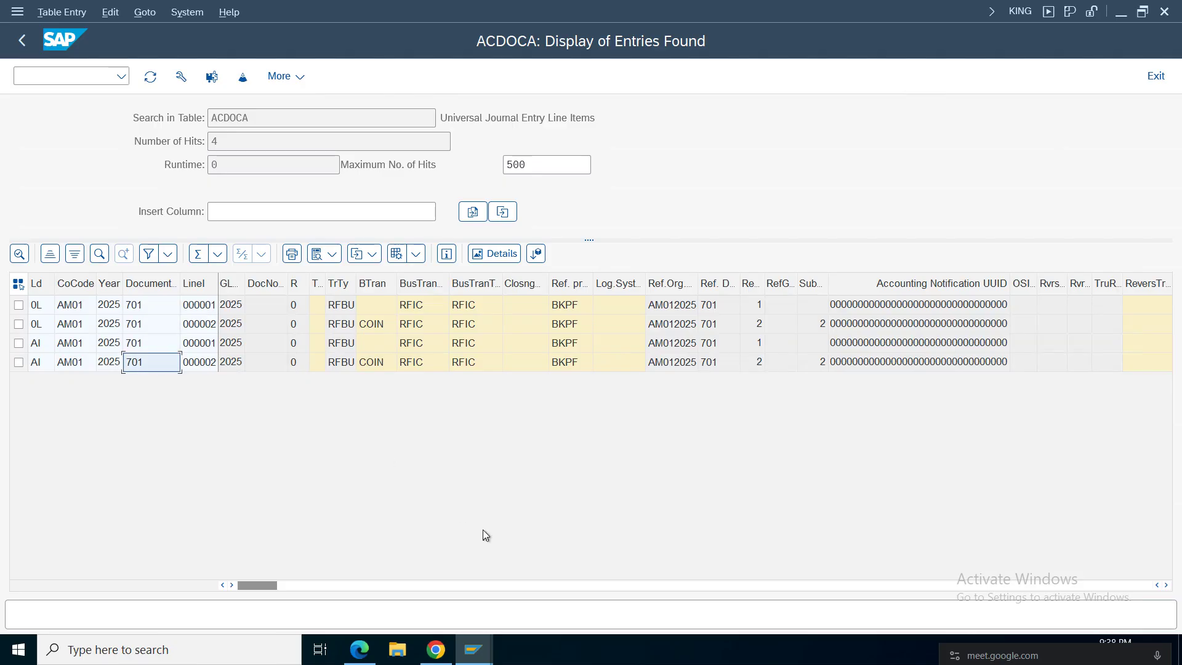
click(483, 660)
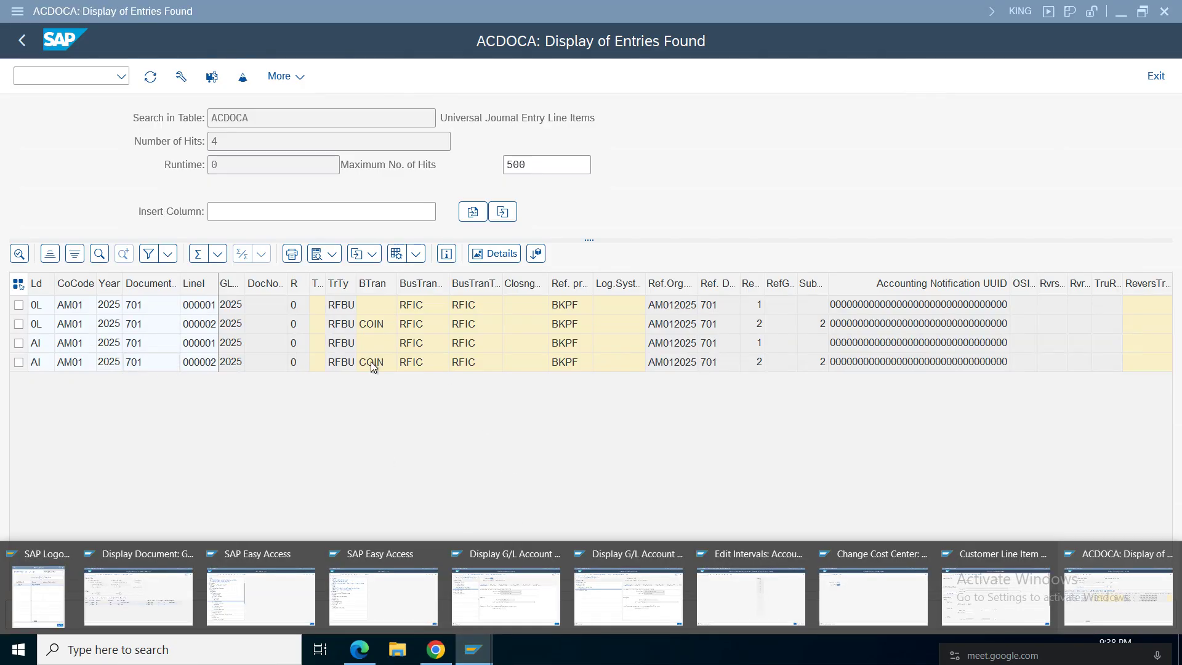
click(372, 325)
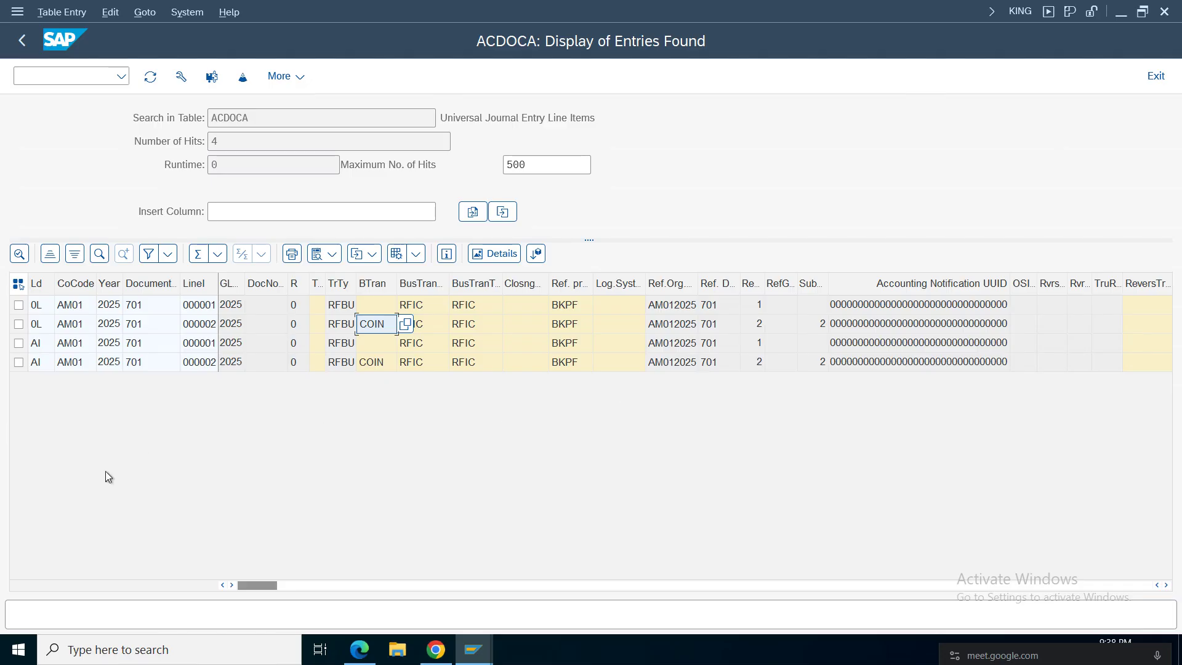
drag(52, 282, 90, 283)
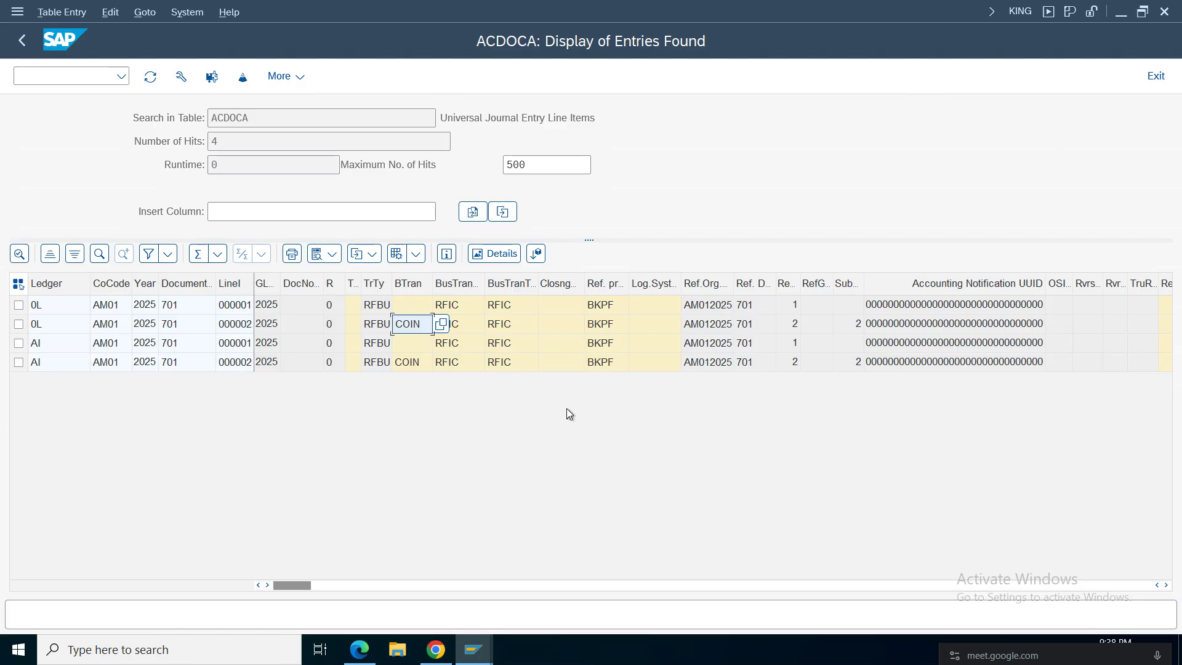
click(50, 332)
key(Down)
key(Down)
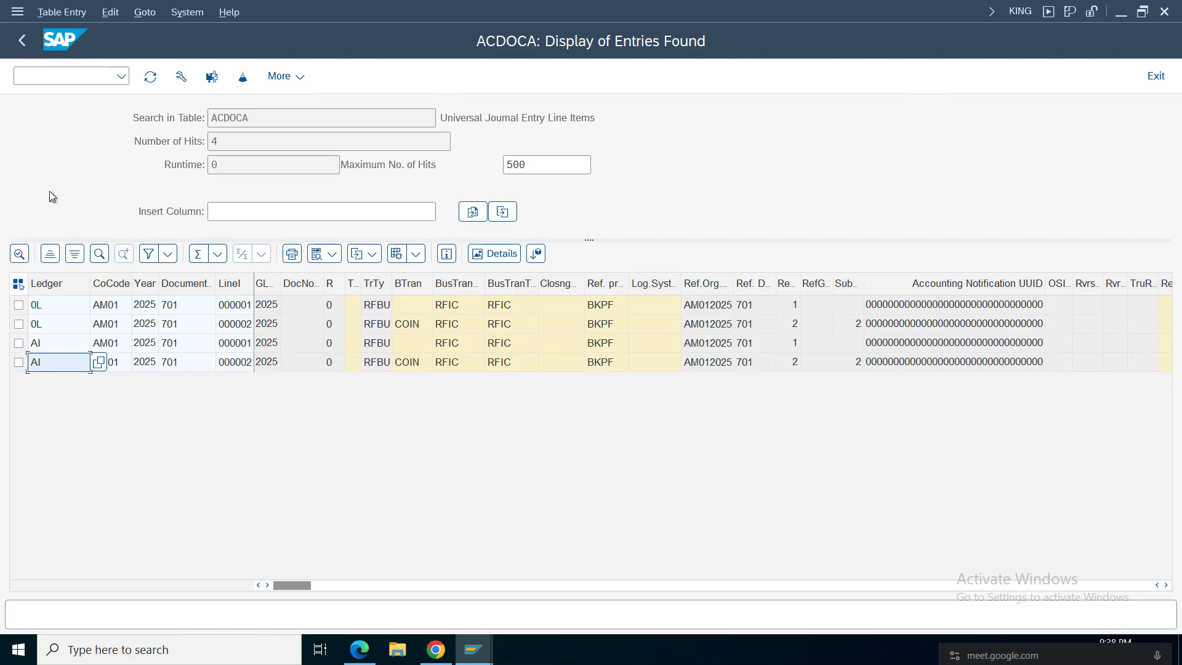
Step: Return to the table selection and load the selection criteria of table BSEG
click(22, 40)
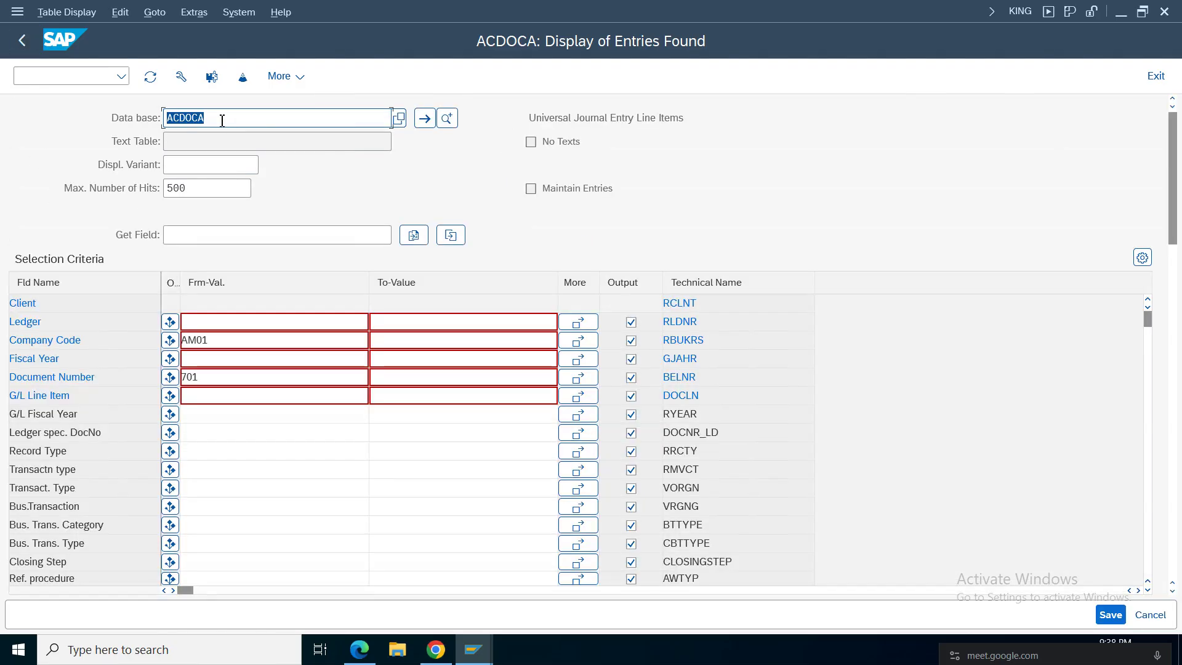
key(BackSpace)
text(bseg)
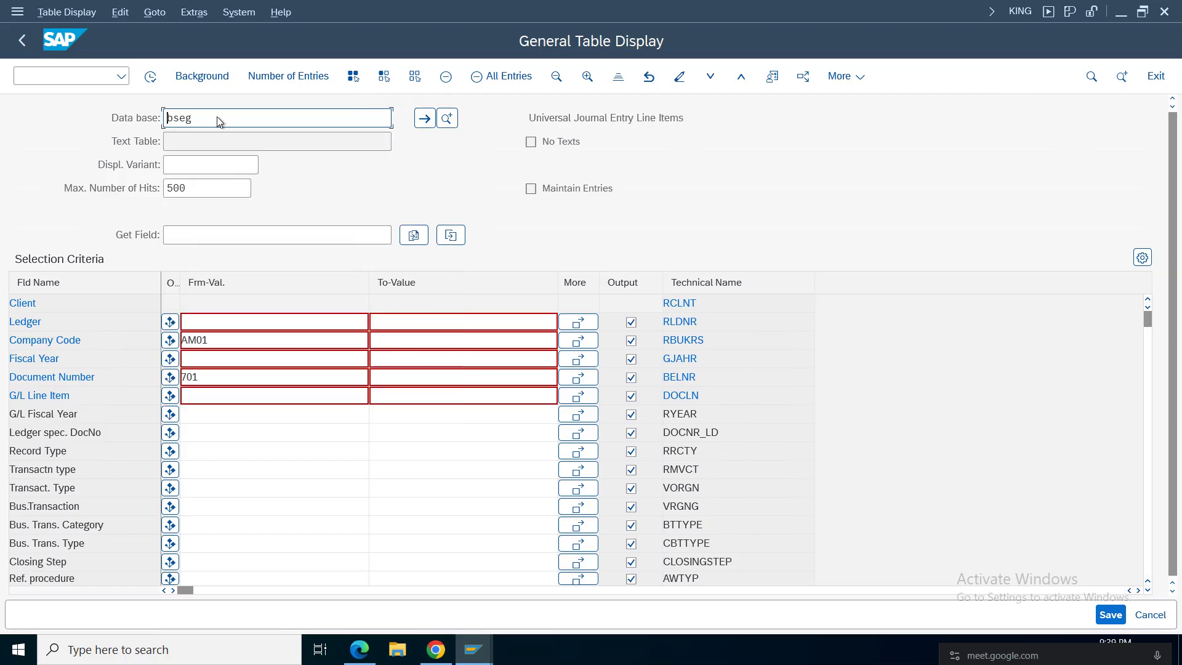
key(Return)
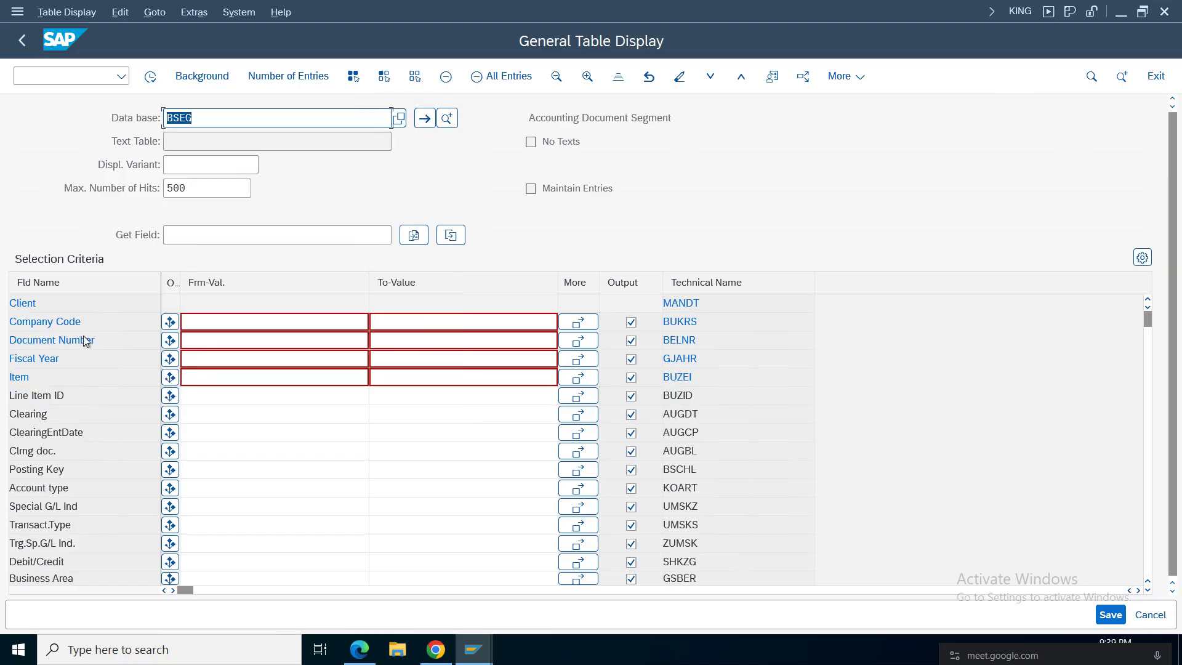
Step: Display the BSEG entries for document number 701 in company code AM01
click(209, 342)
text(701)
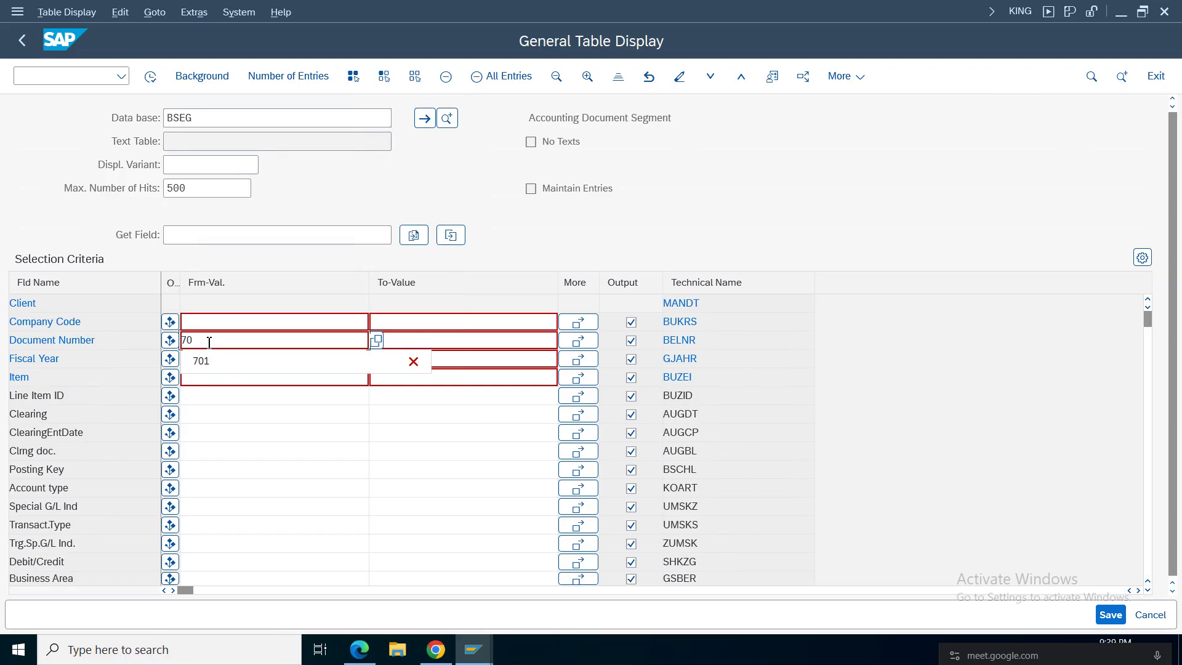
click(211, 320)
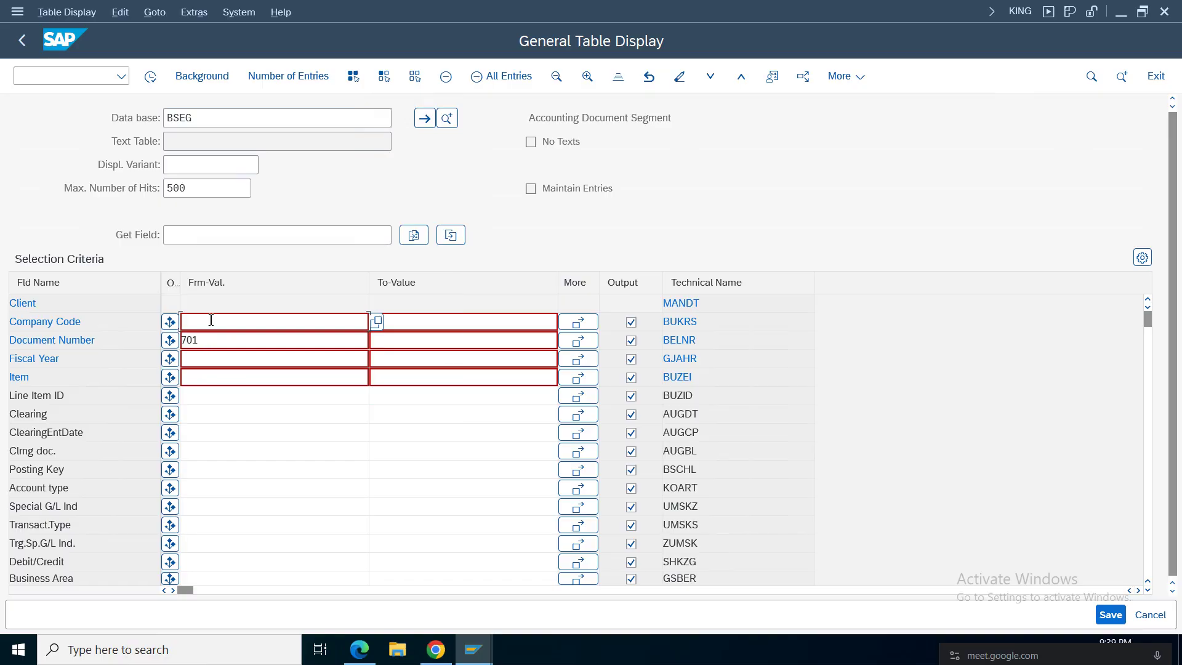
text(am01)
key(Return)
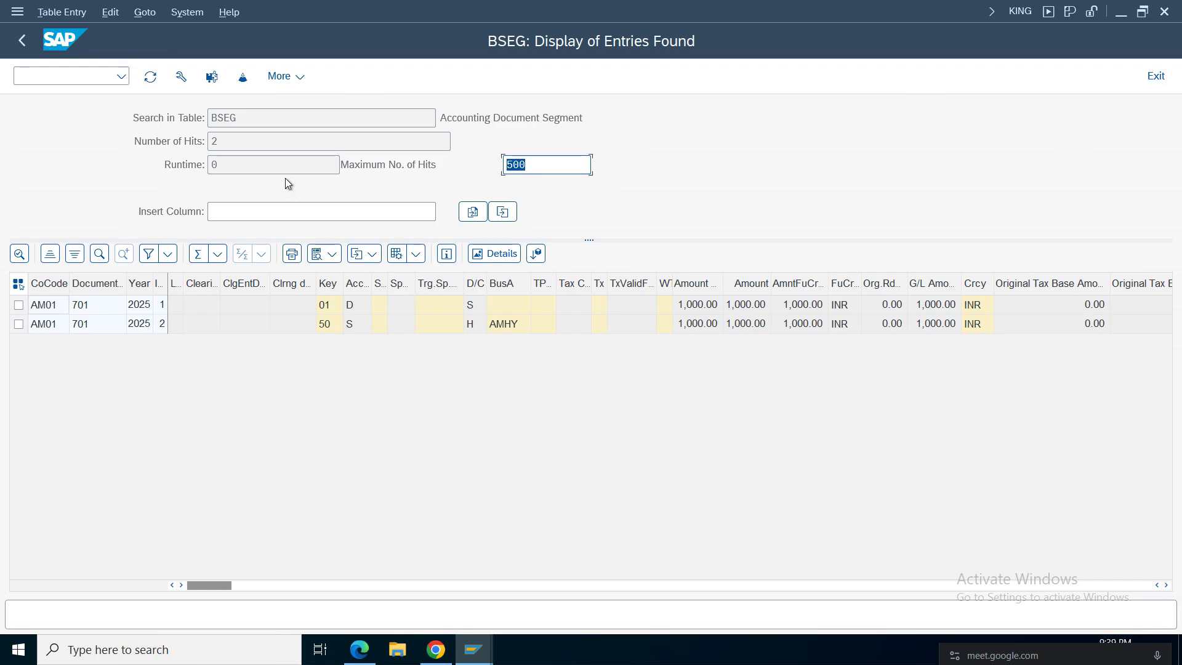
Step: Return to the table selection, load table BSID instead, and check its description
click(19, 42)
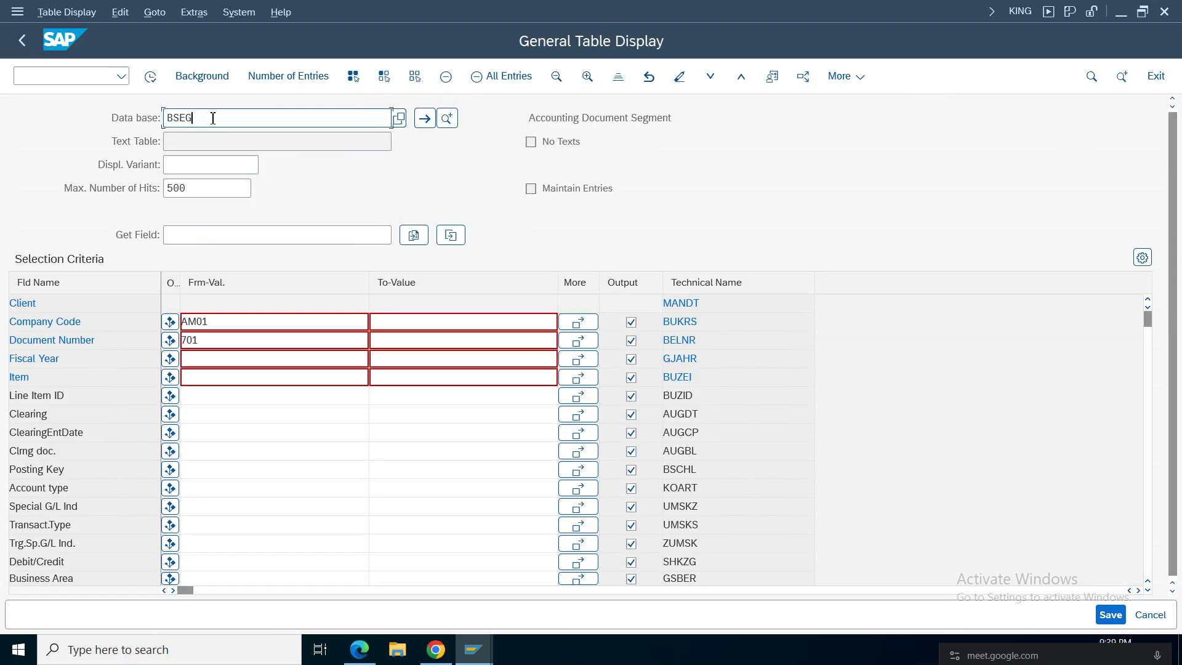
key(BackSpace)
key(BackSpace)
key(BackSpace)
key(BackSpace)
text(bsi)
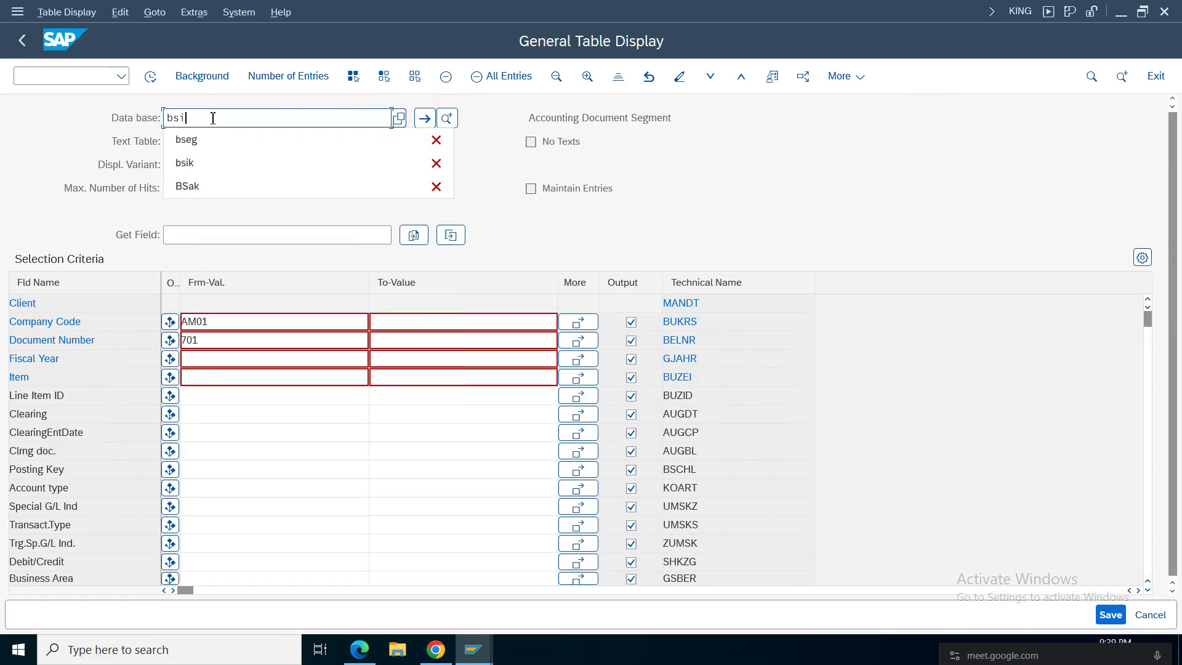
text(d)
key(Return)
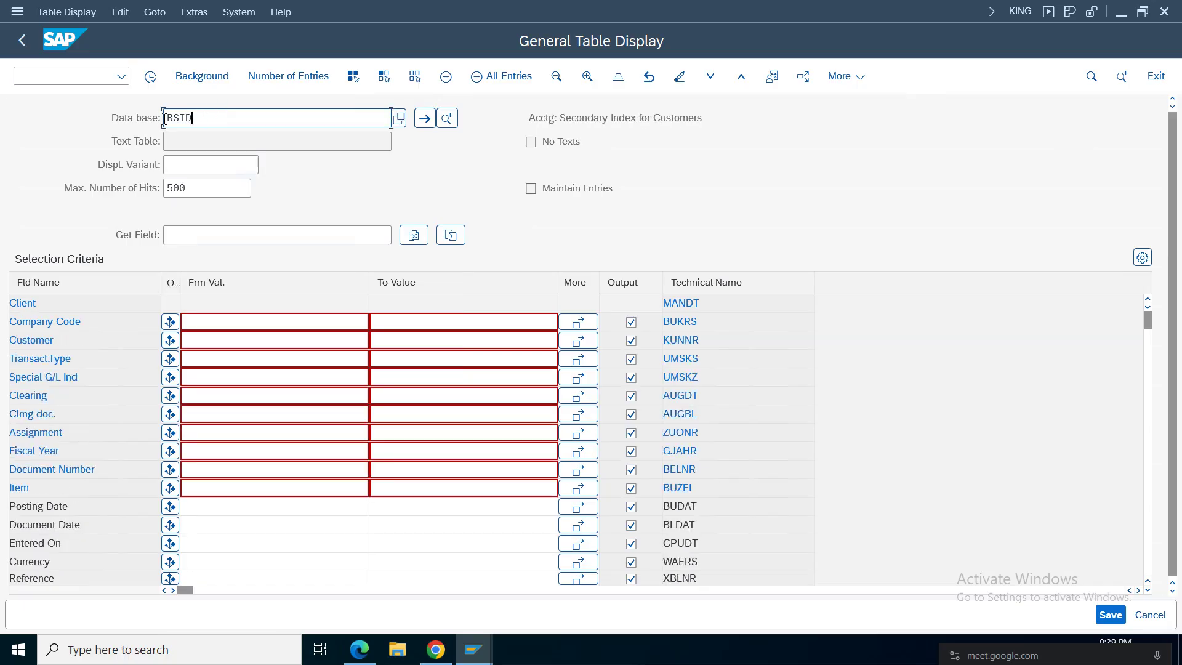
double_click(165, 117)
click(723, 115)
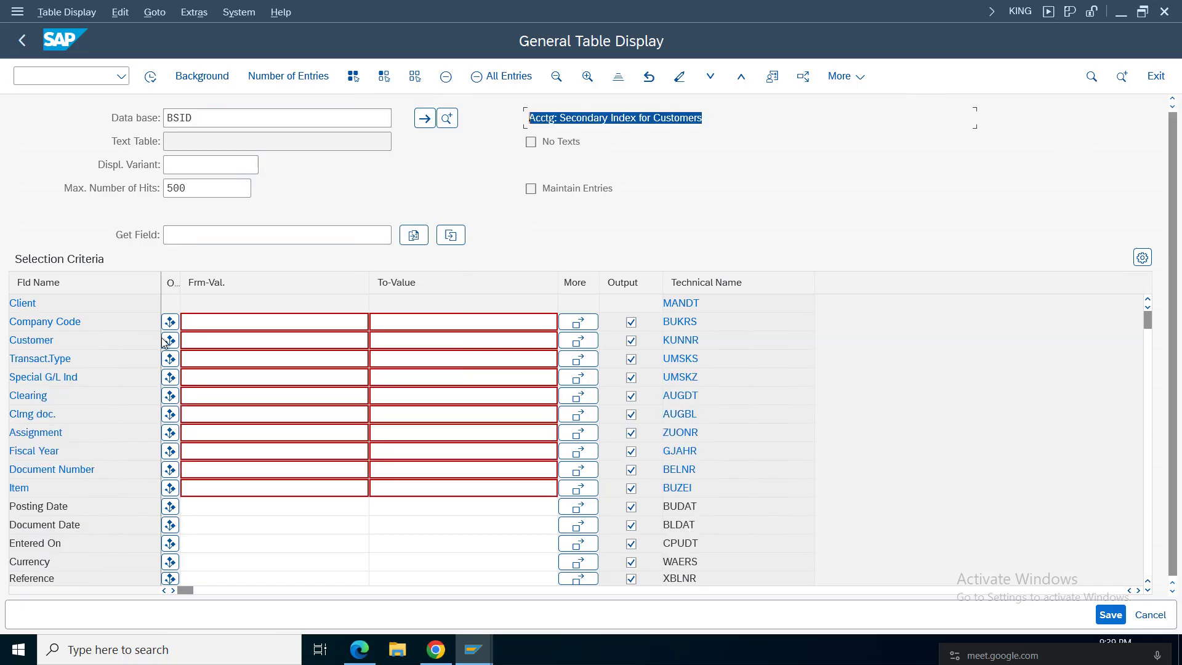
Step: Display the BSID entries for company code AM01 and examine the table description, customer and assignment
click(220, 322)
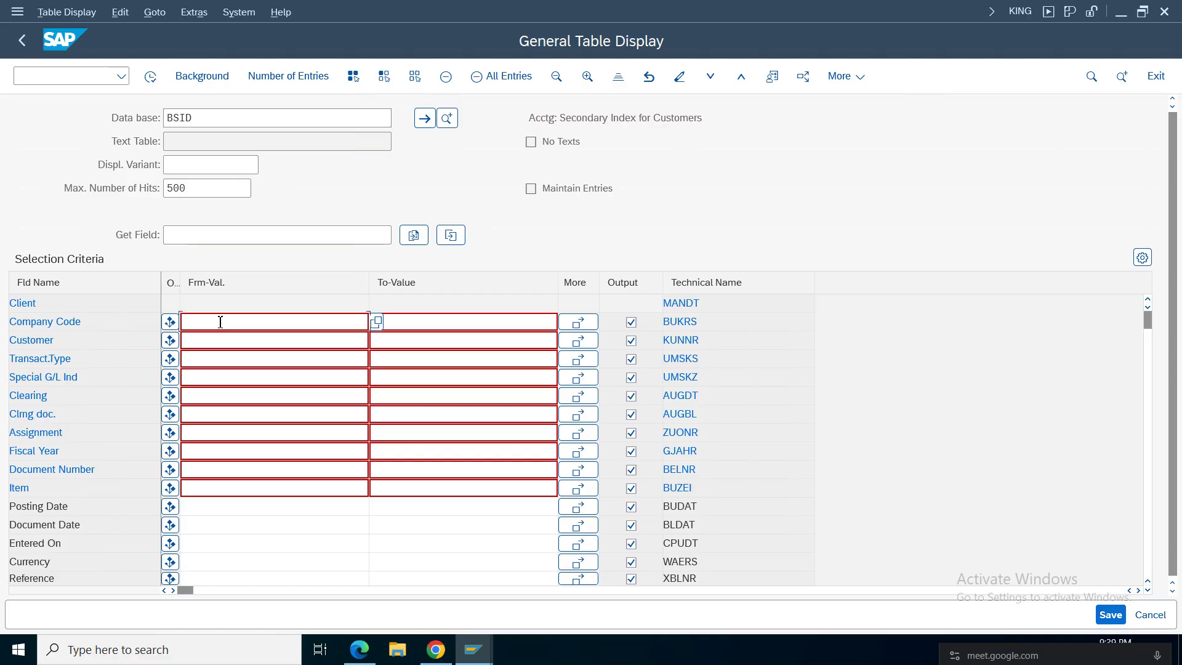
text(am01)
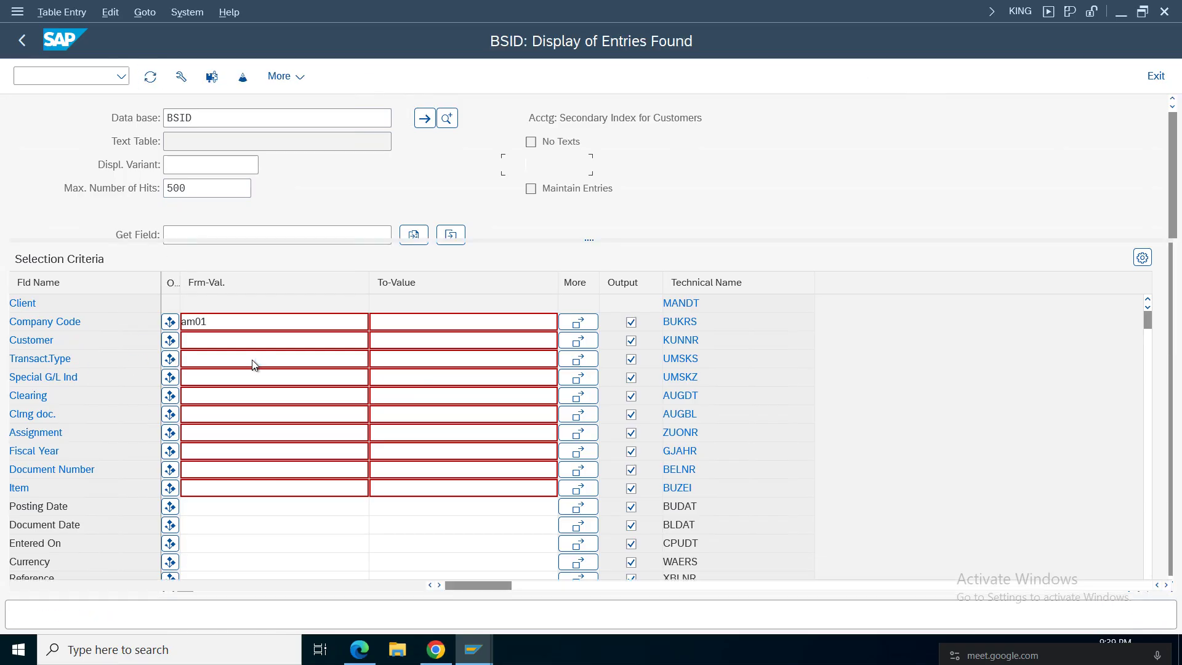
drag(246, 118, 205, 117)
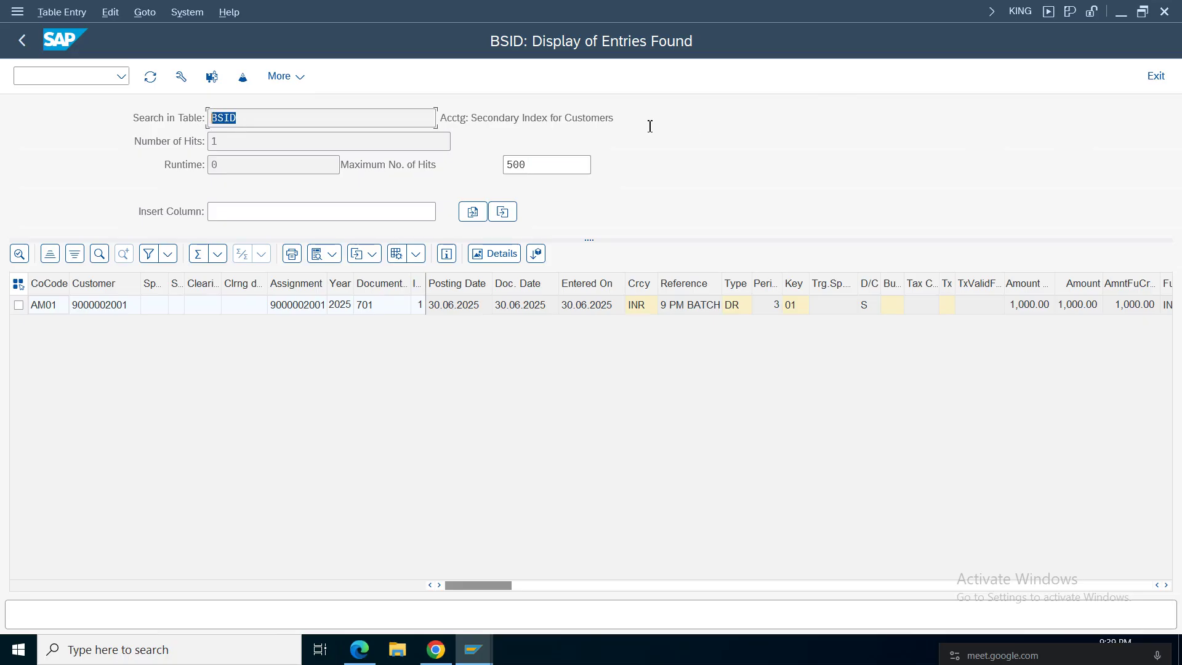
drag(650, 126, 368, 121)
click(100, 305)
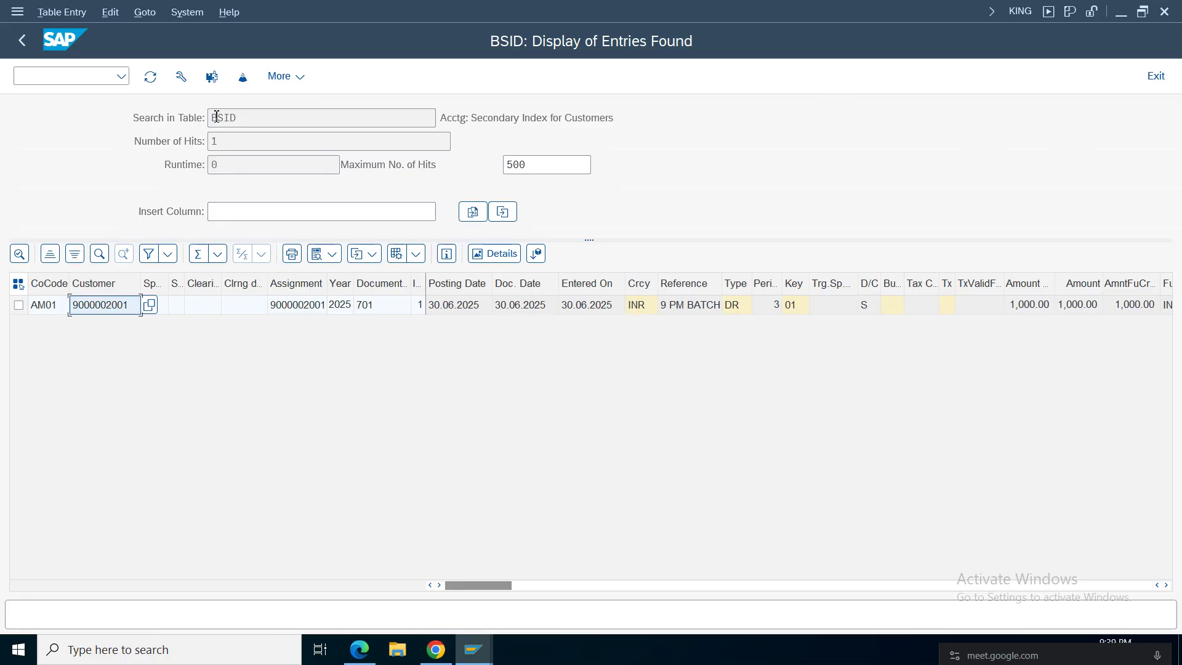
click(296, 307)
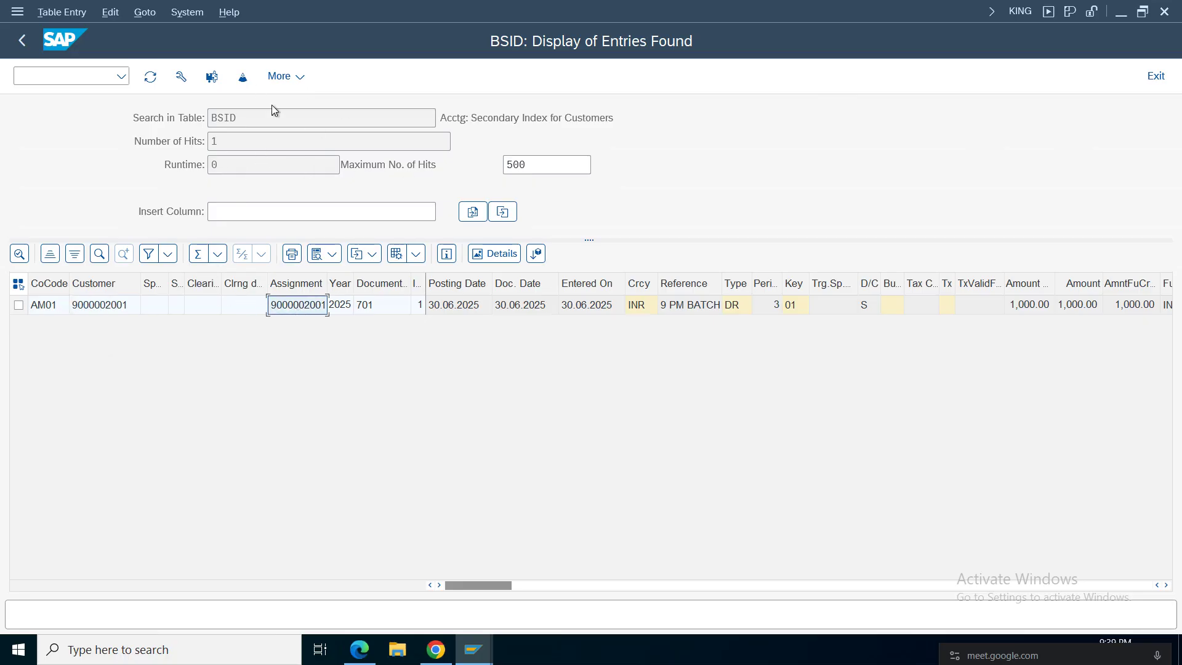
click(440, 117)
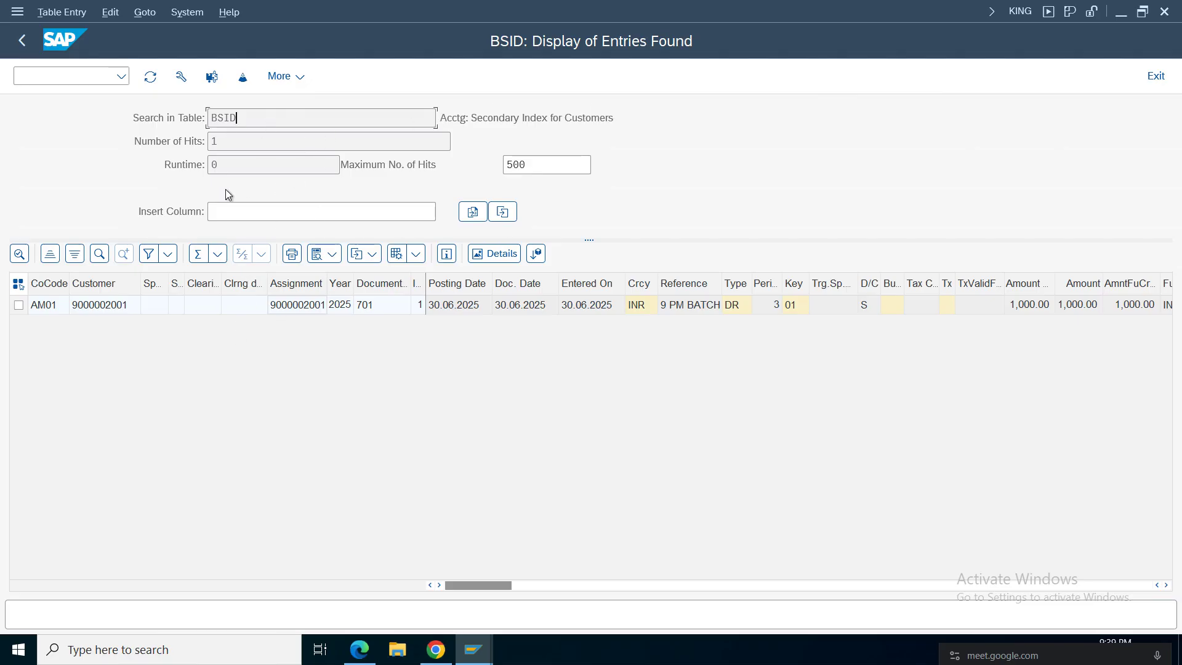
drag(250, 122, 146, 114)
Step: Return to the table selection and search table BSAD for entries of company code AM01
click(22, 46)
click(207, 120)
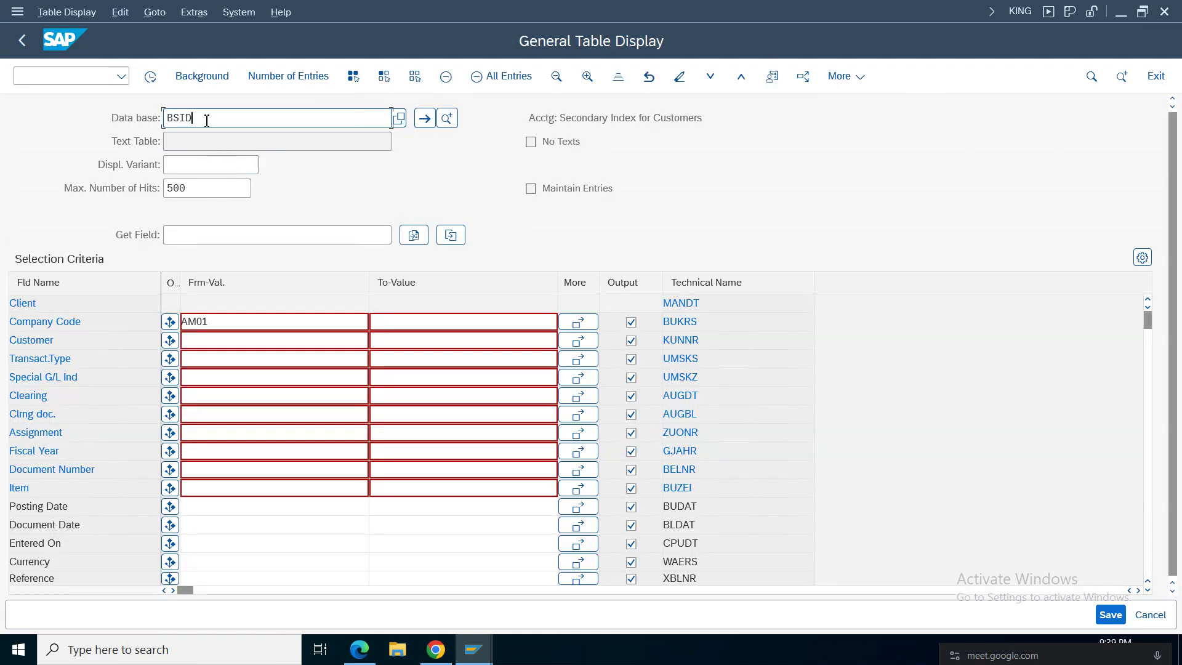
key(BackSpace)
key(BackSpace)
text(ad)
click(212, 322)
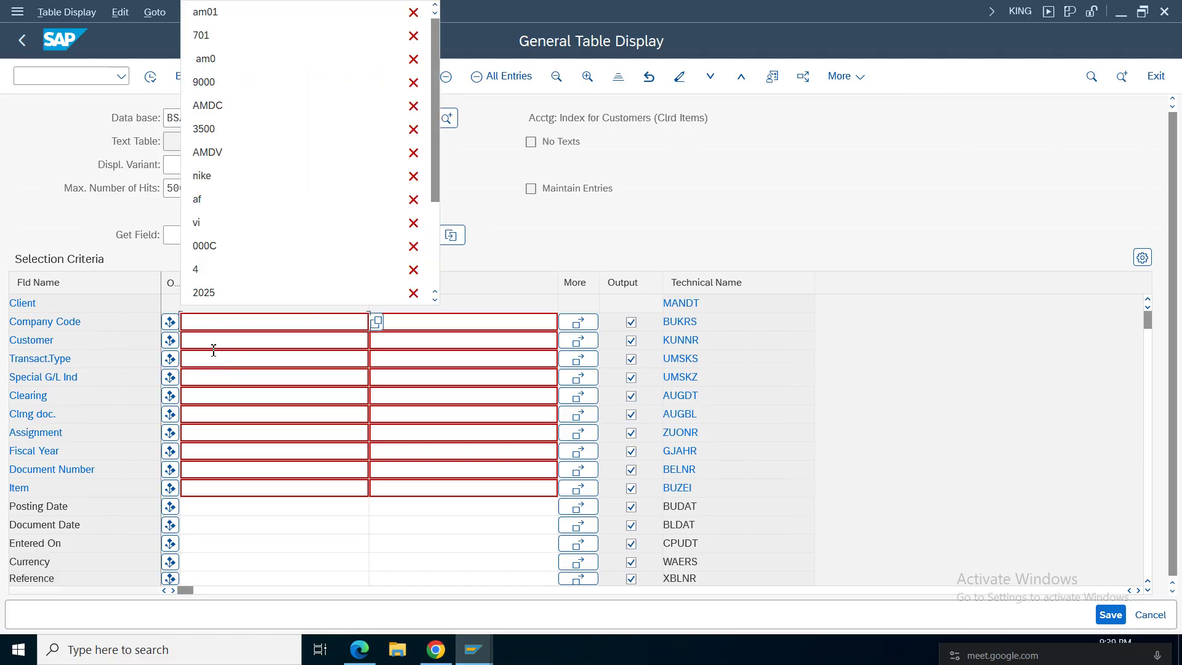
click(207, 12)
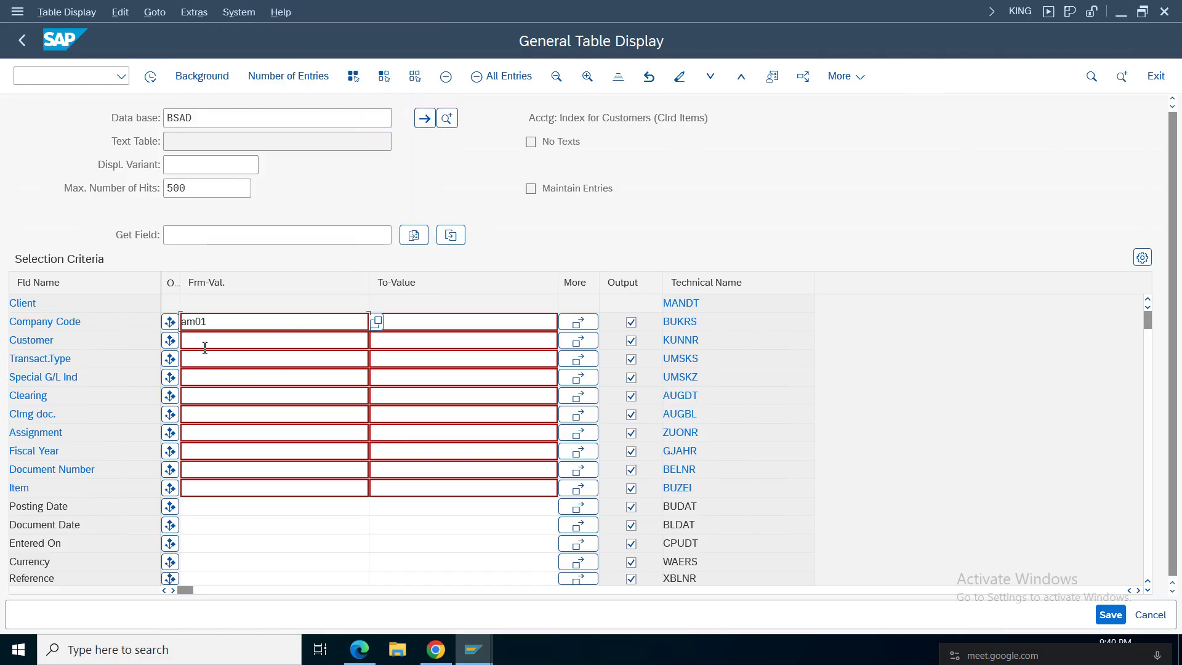
click(150, 76)
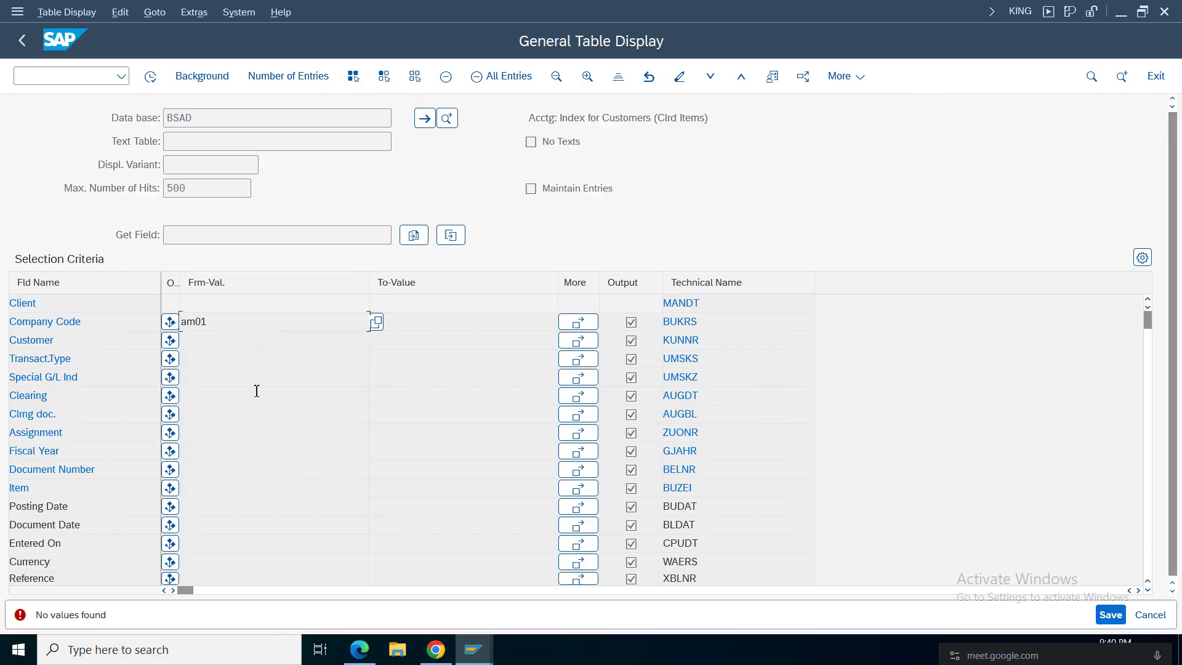
Step: Switch to the session showing the posted document and exit both the document display and the customer invoice entry
mouse_move(487, 659)
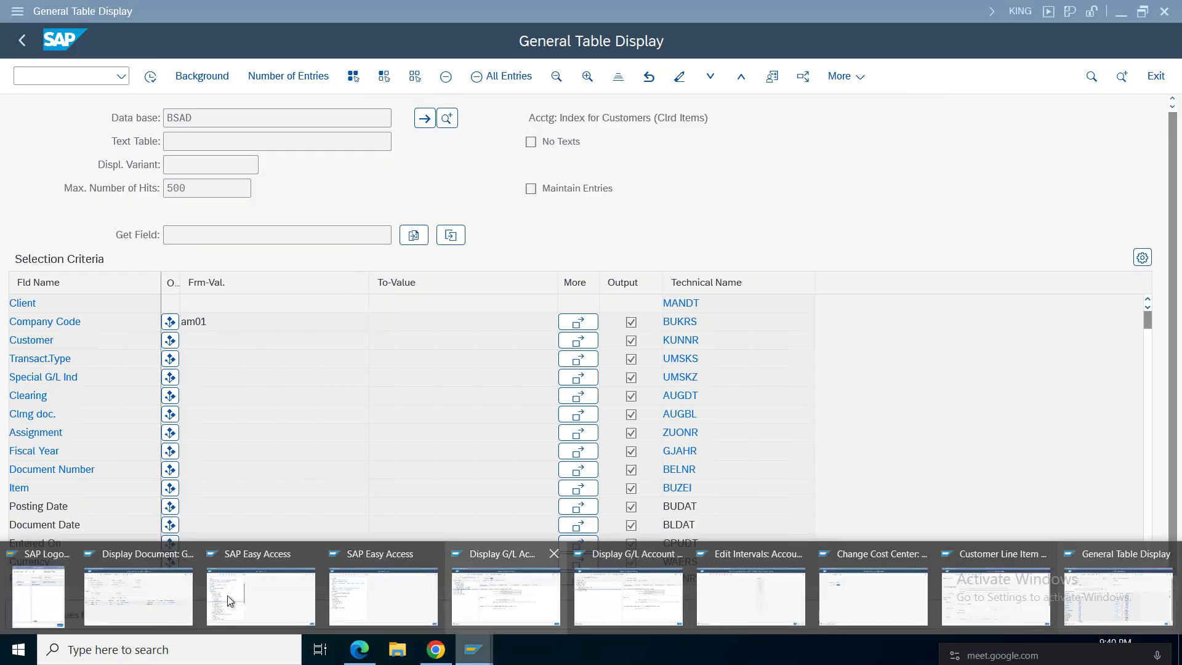
click(143, 592)
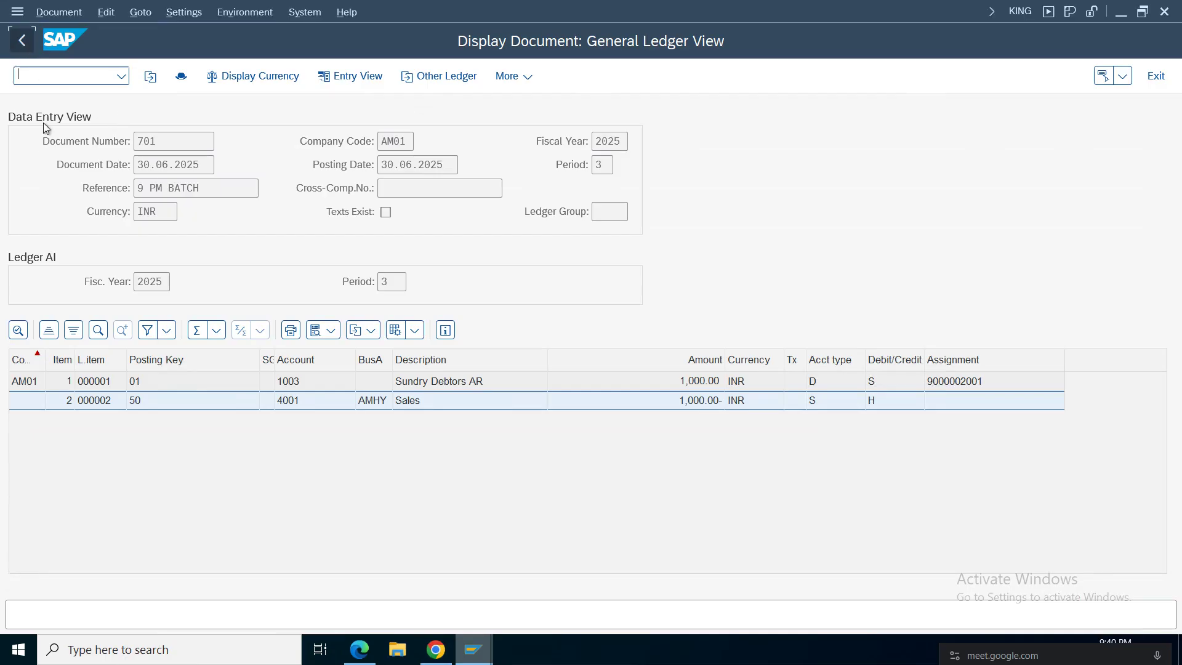
click(23, 44)
click(1155, 77)
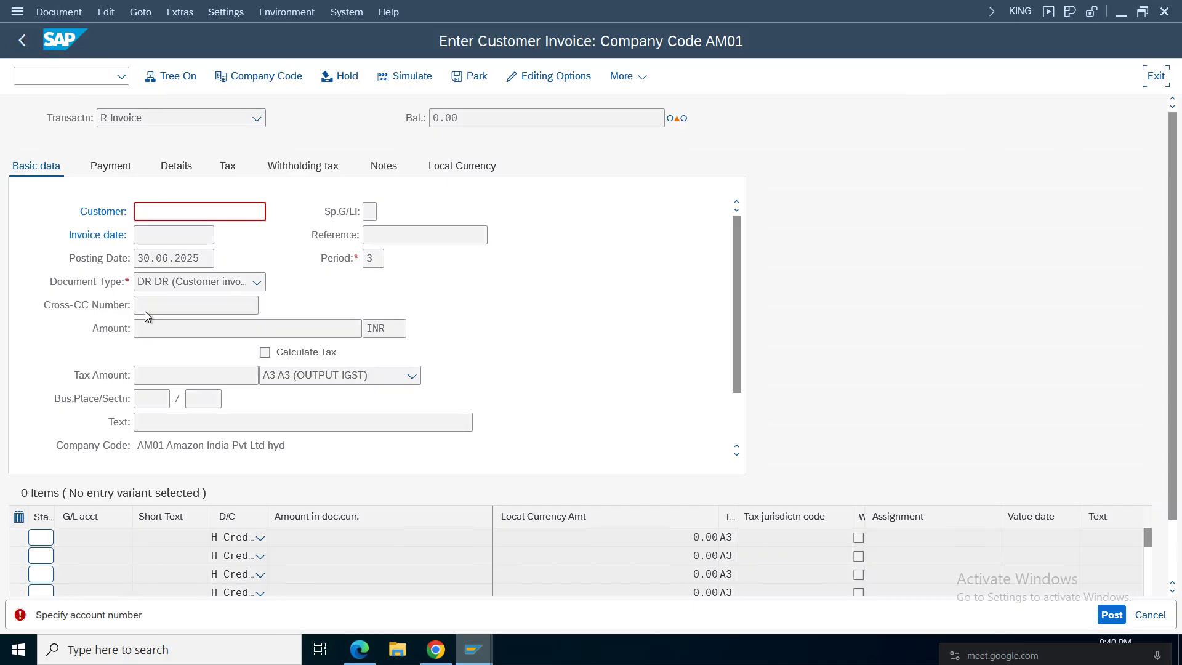
click(305, 408)
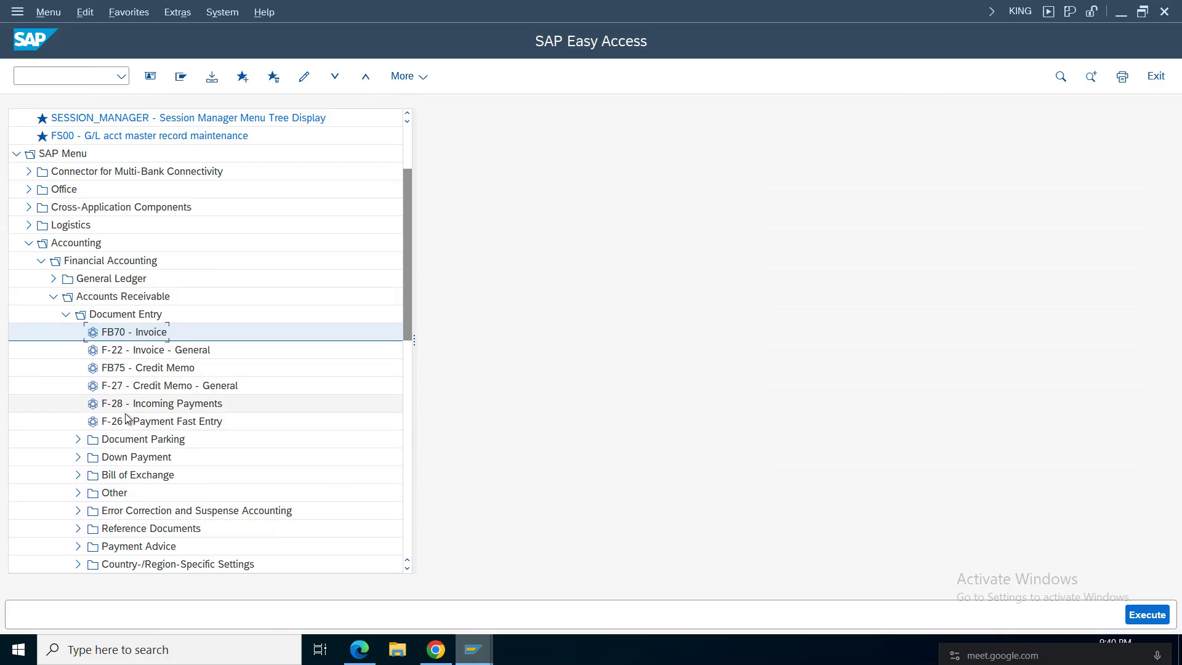
Step: Open F-28 Incoming Payments and enter document date 30.06.2025 and reference "payment" in the header data
click(167, 407)
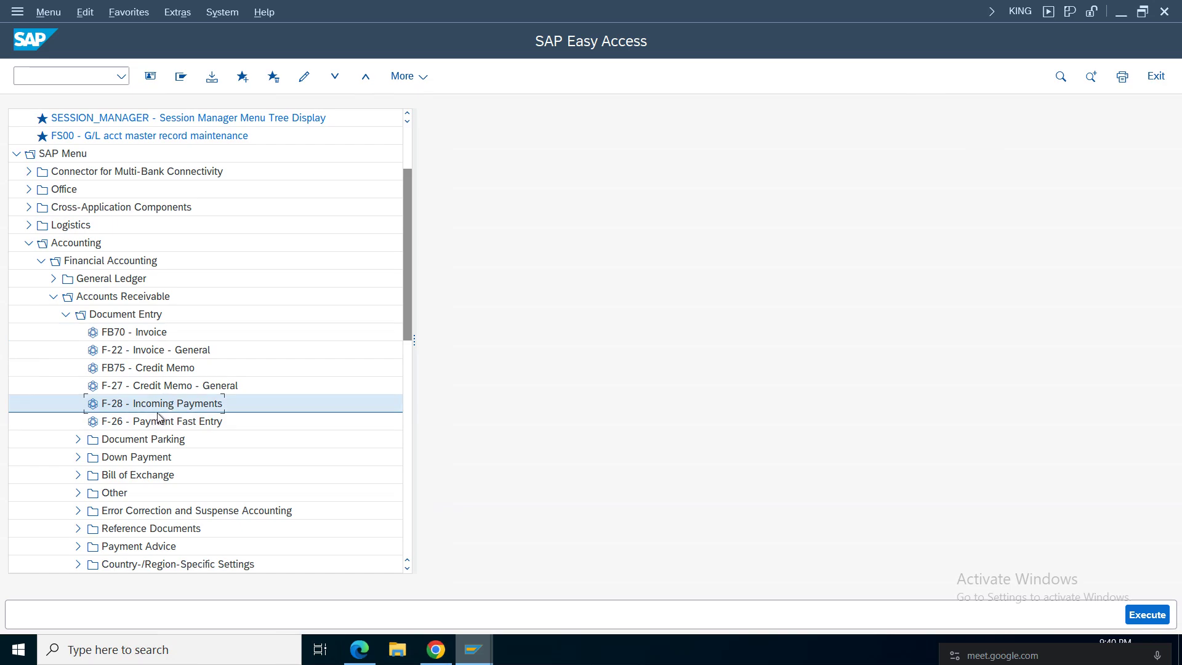
double_click(162, 406)
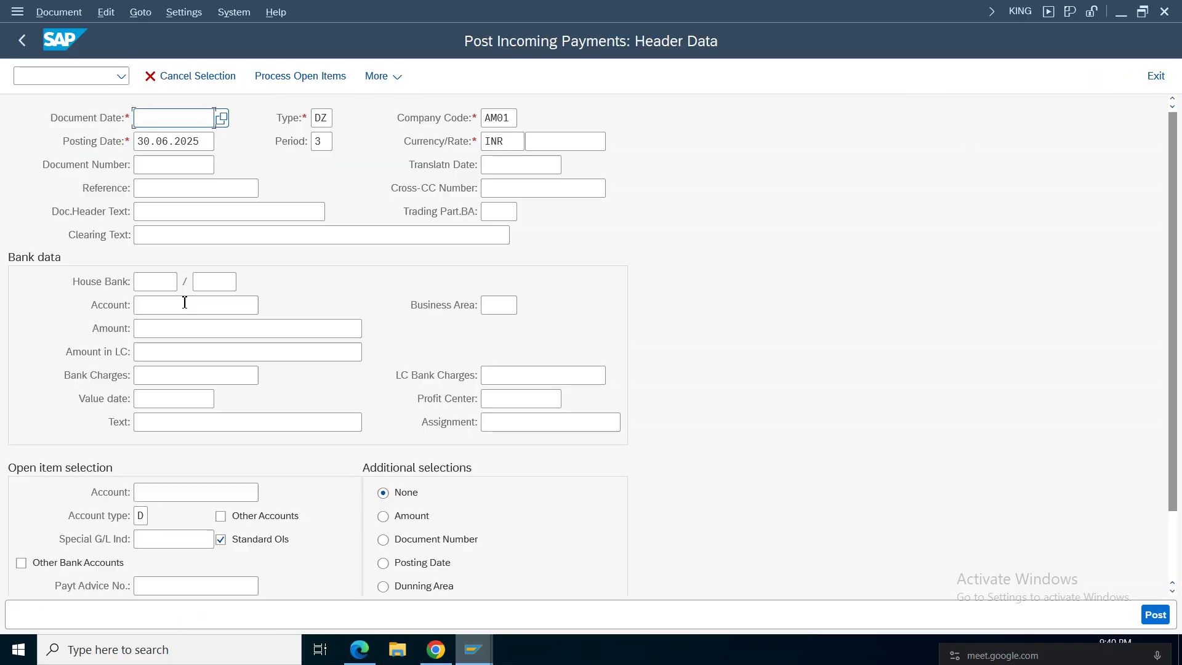
click(176, 115)
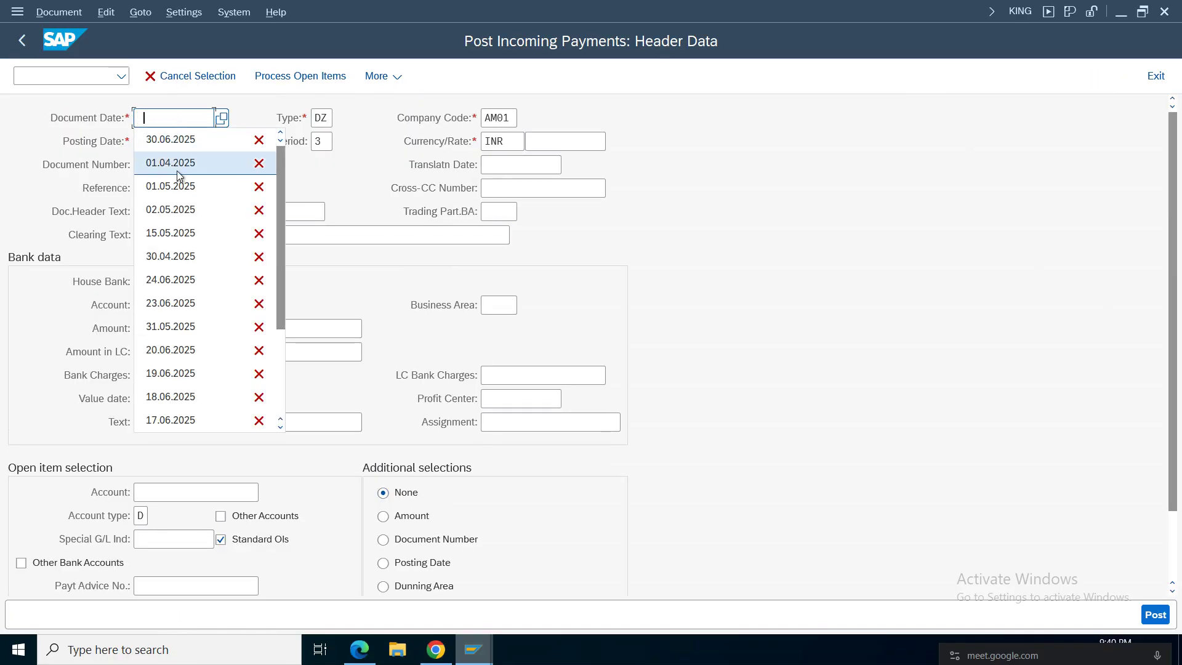
click(178, 141)
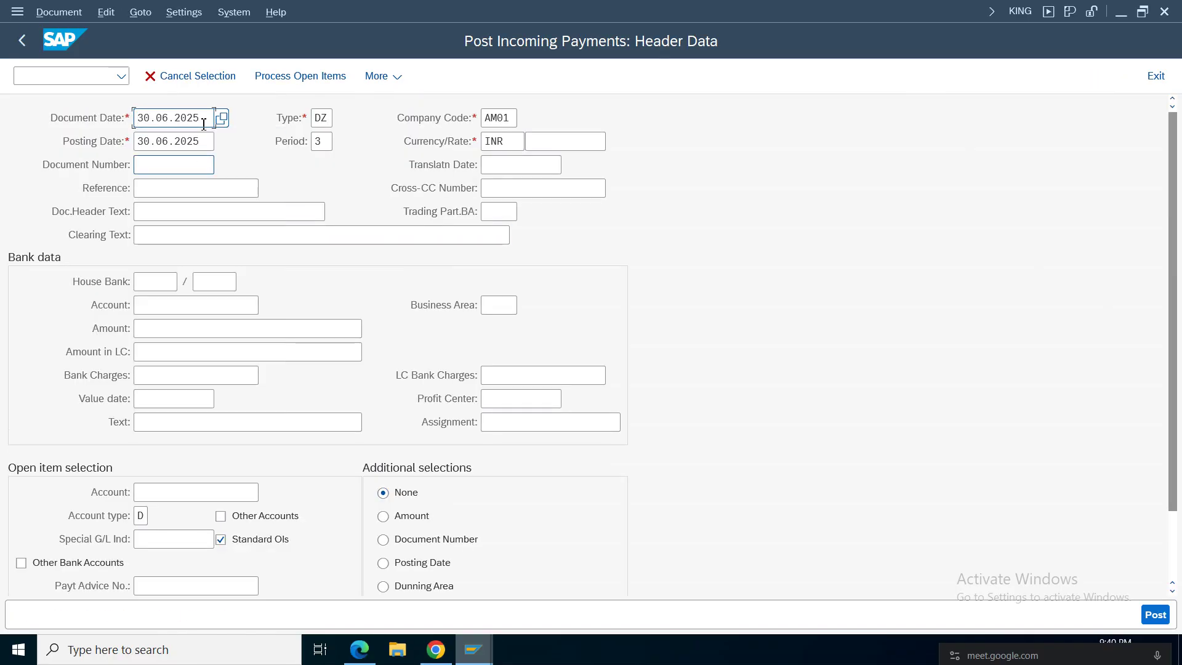
click(159, 141)
click(159, 189)
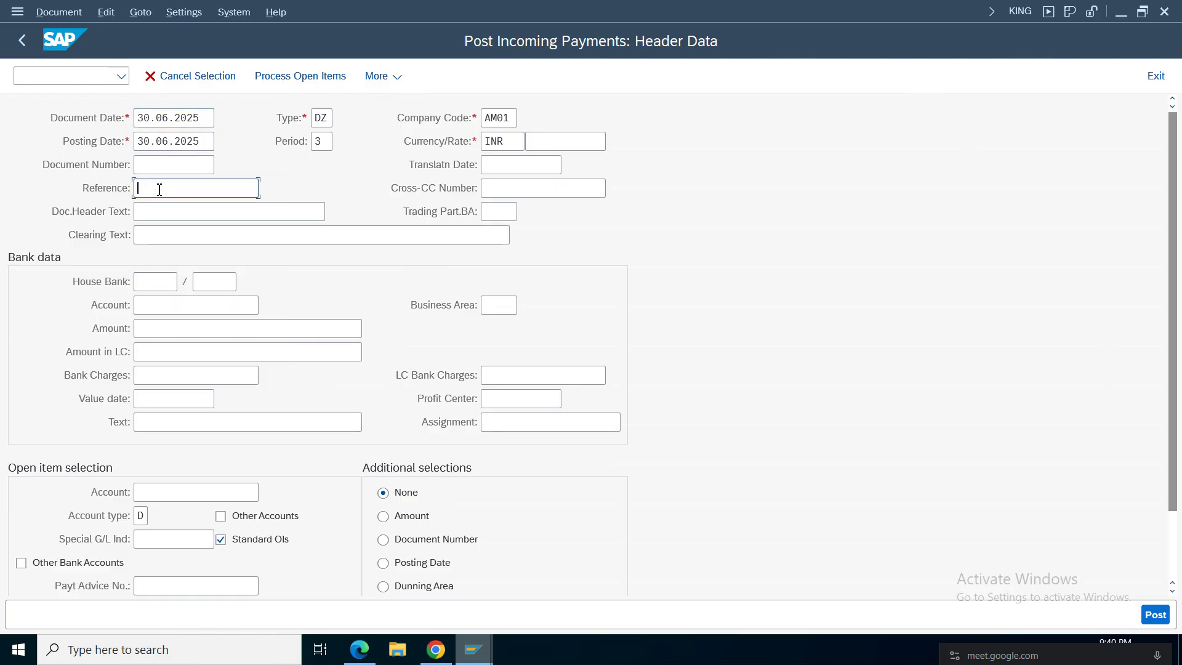
text(payment)
Step: Fill in the bank data with G/L account 1000, amount 1000 and text "payment"
click(160, 306)
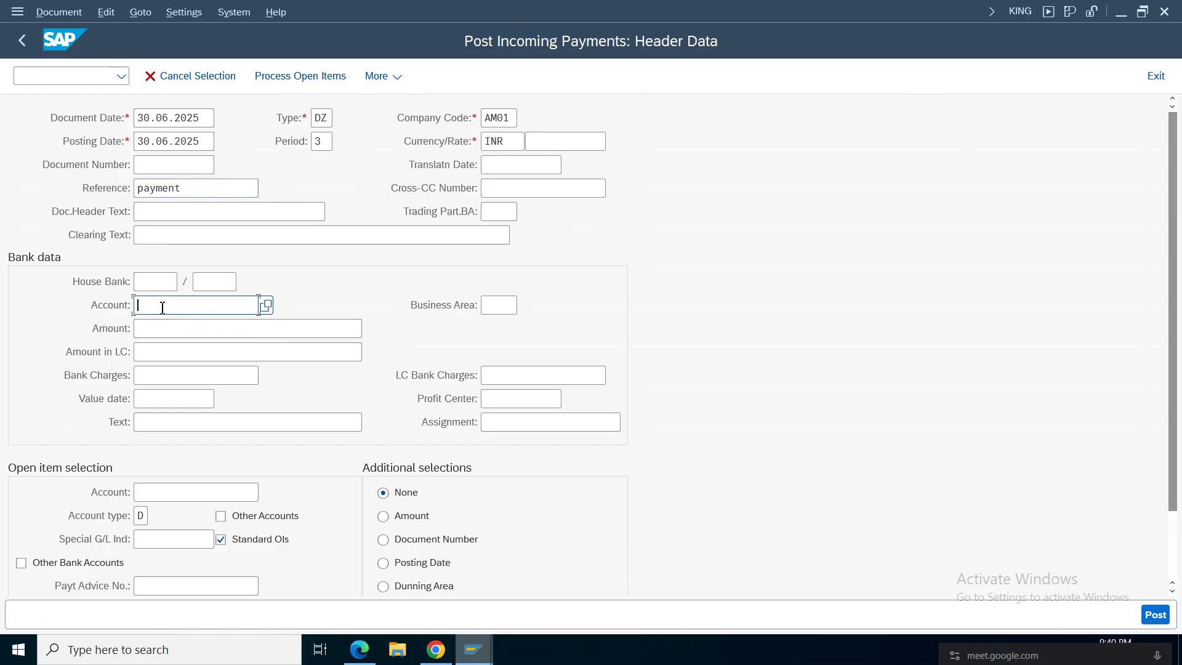
text(1)
click(172, 327)
click(157, 335)
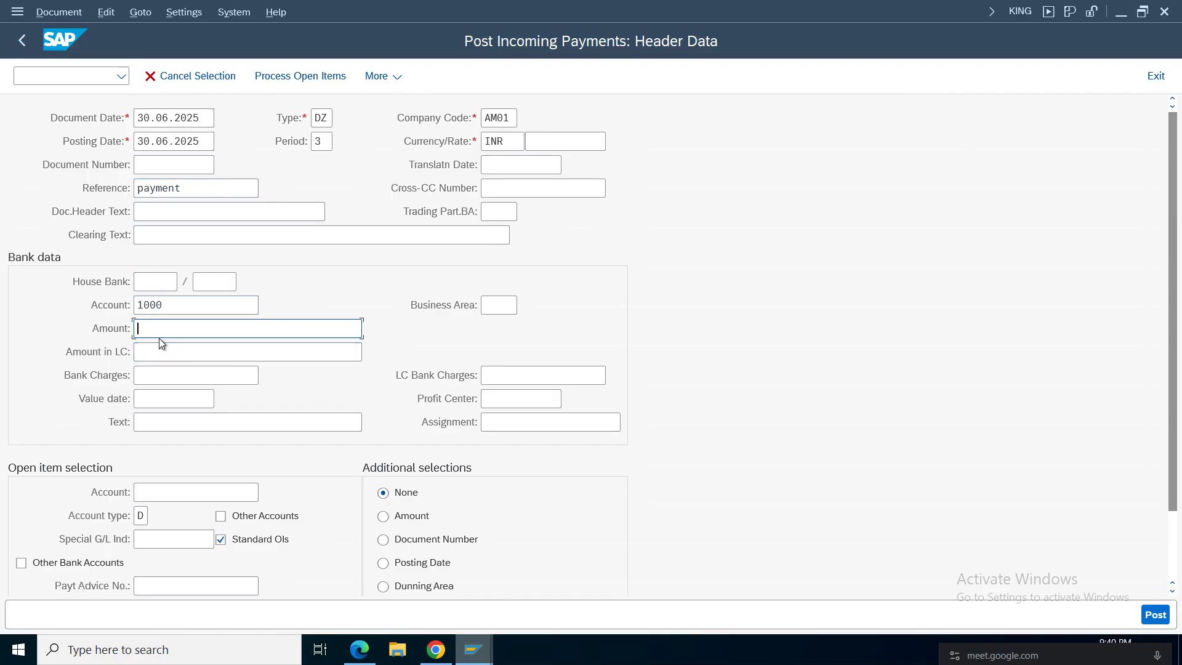
text(1000)
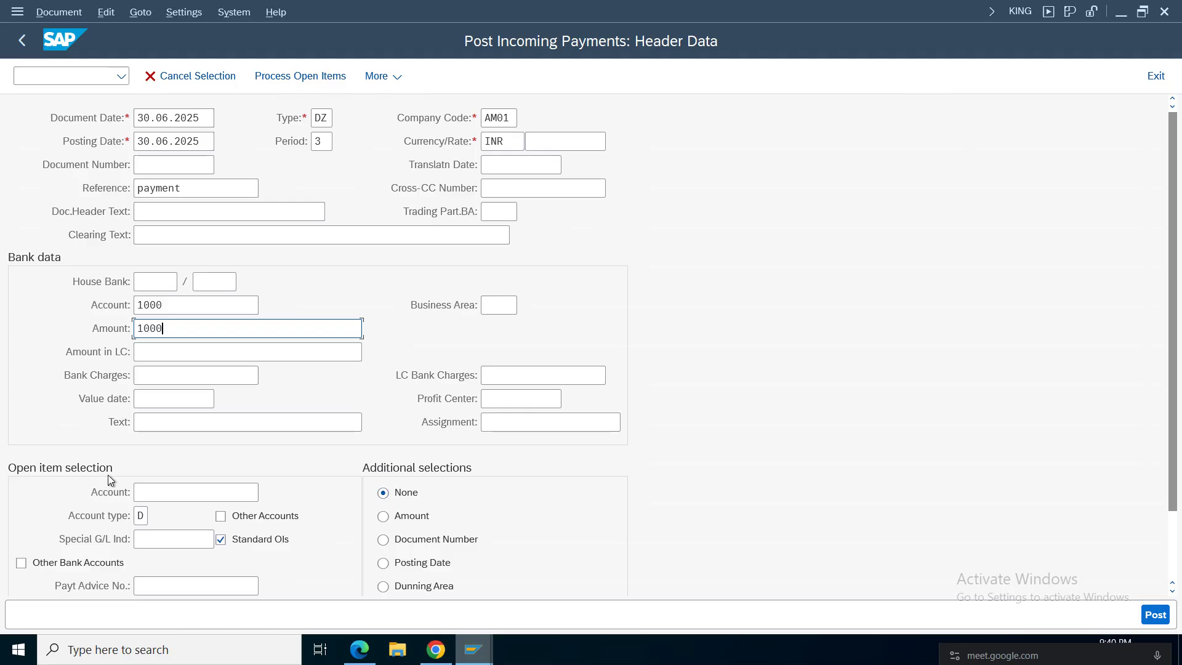
click(146, 422)
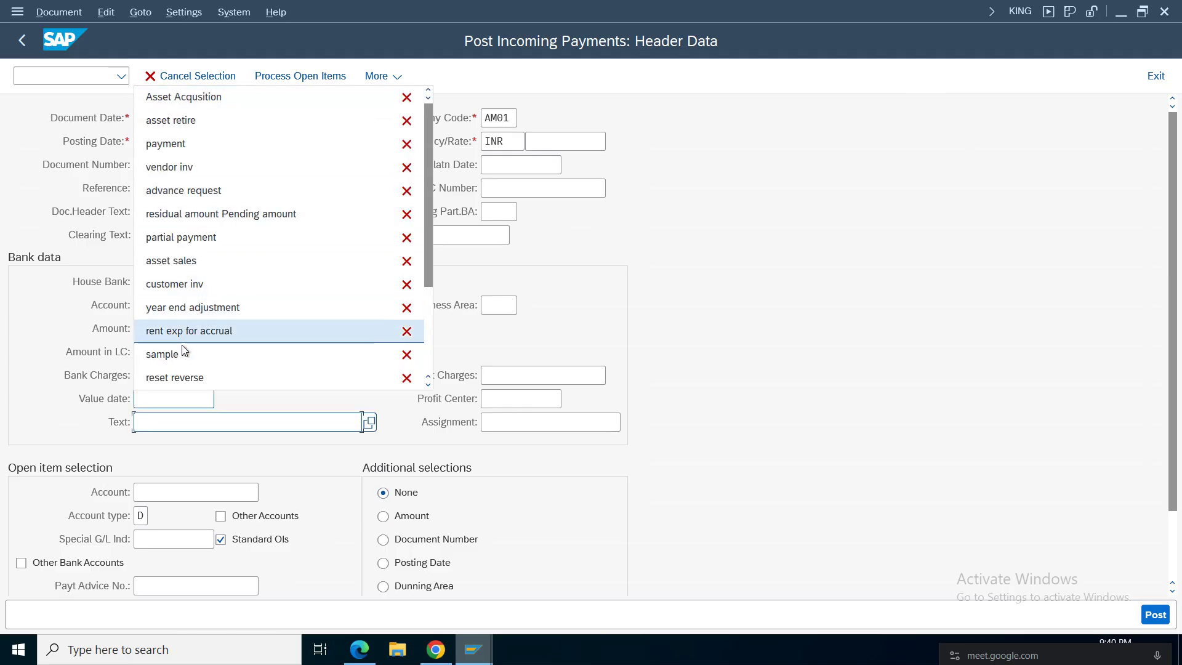
click(174, 419)
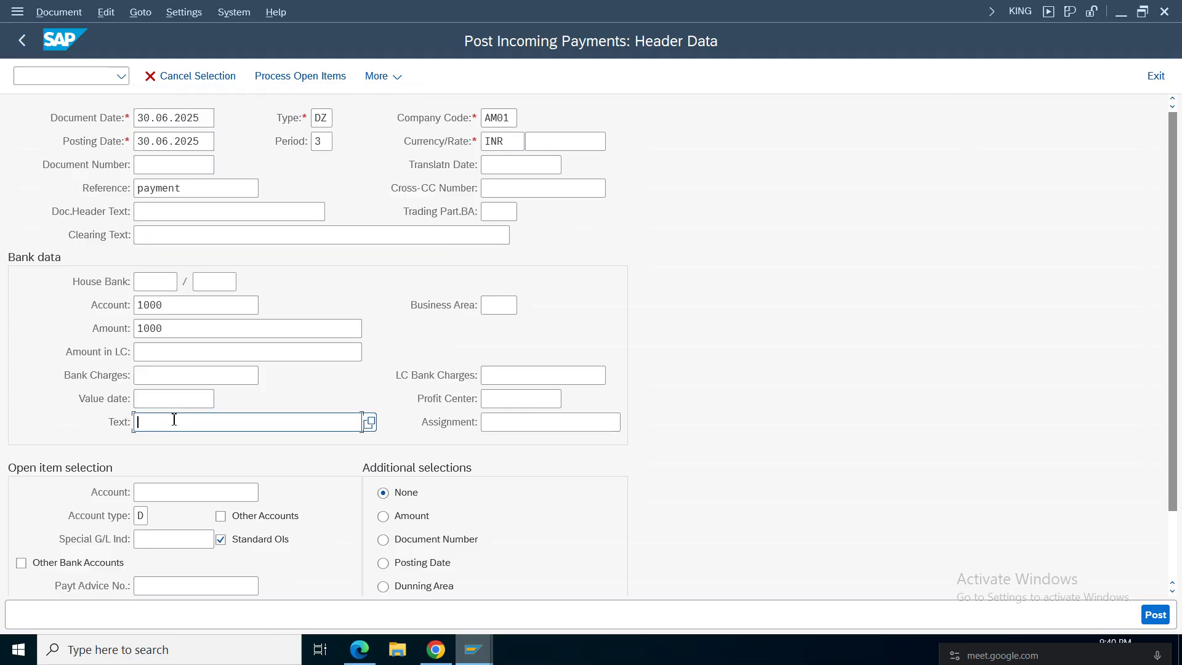
text(payment)
Step: Look up the customers of company code AM01 and pick the Hyderabad customer as the open item selection account
click(158, 496)
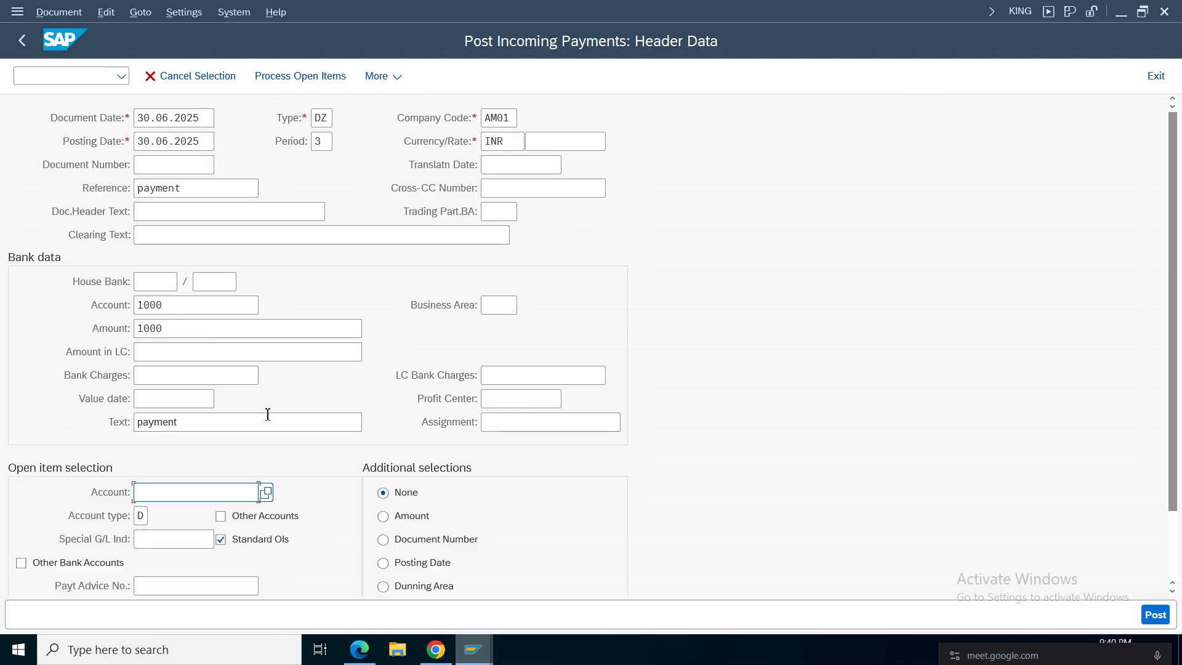
key(Return)
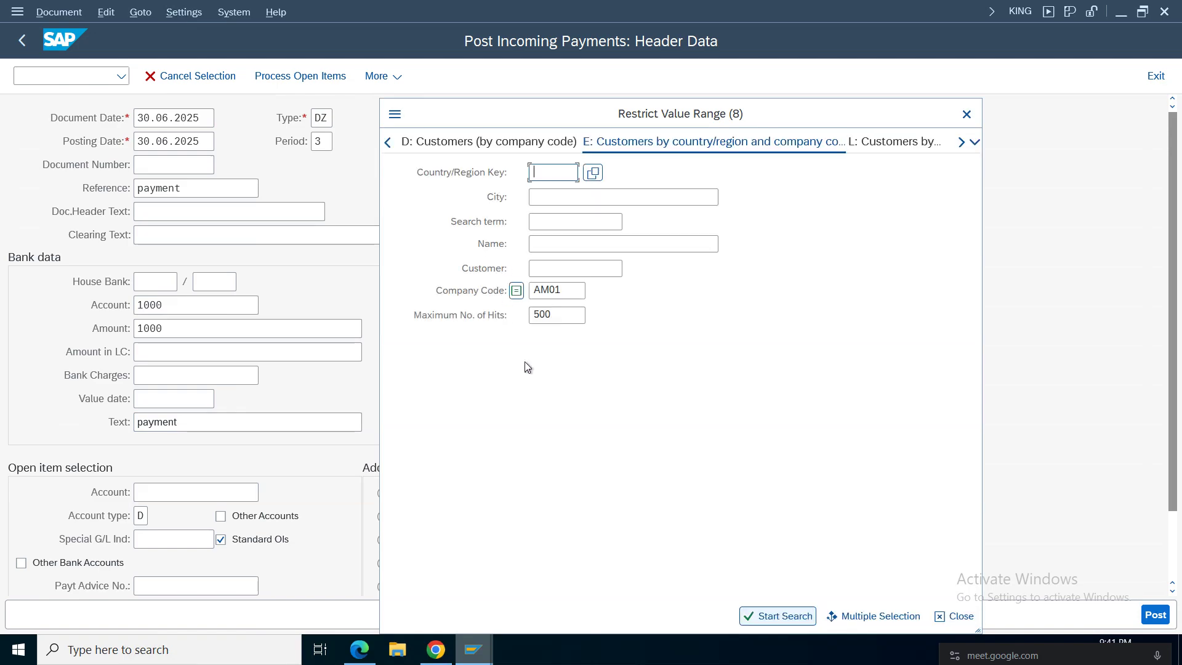
key(Return)
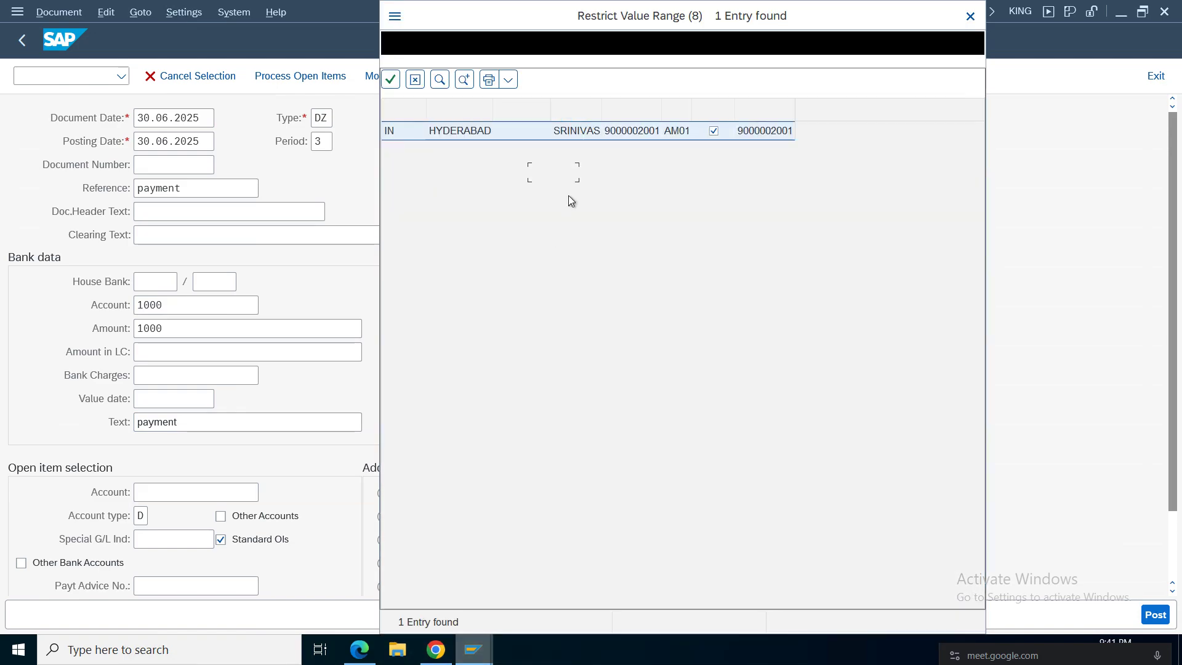
double_click(594, 131)
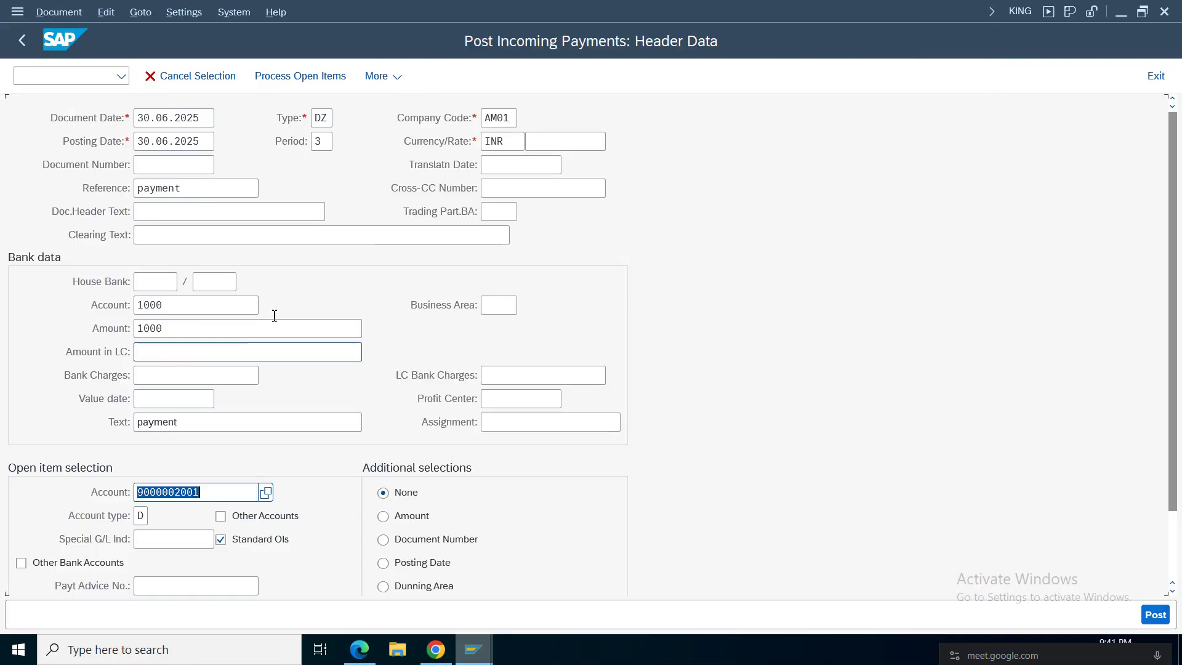
Step: Try to process the open items of the incoming payment and browse the list of available document types
click(298, 77)
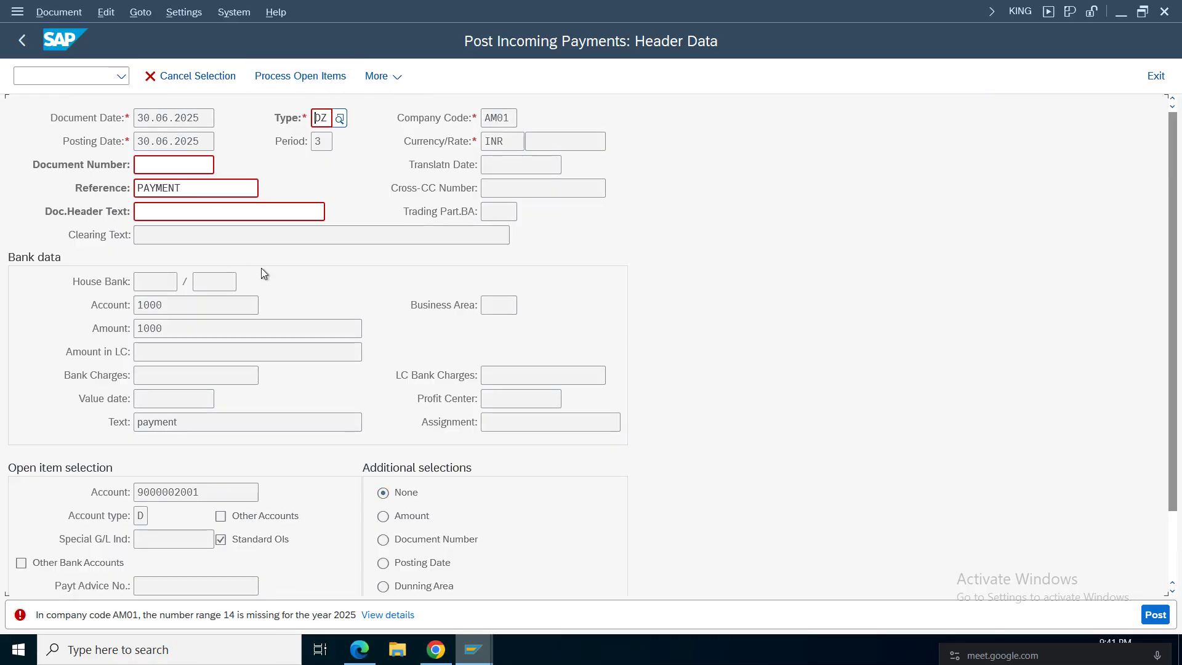
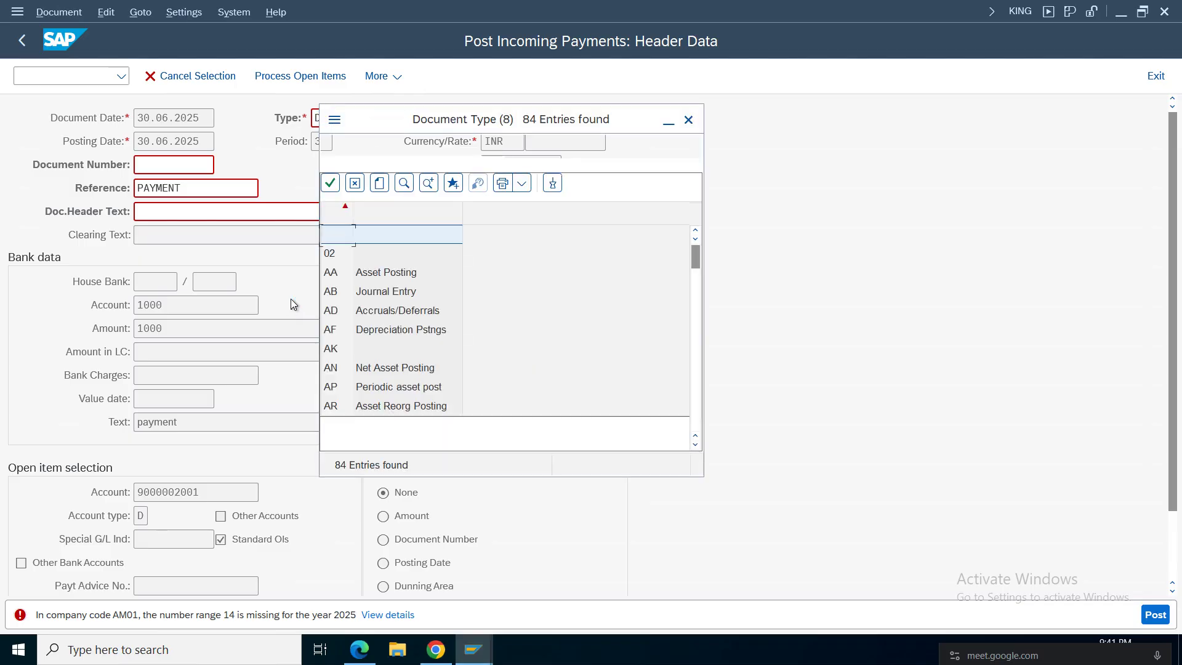
click(697, 306)
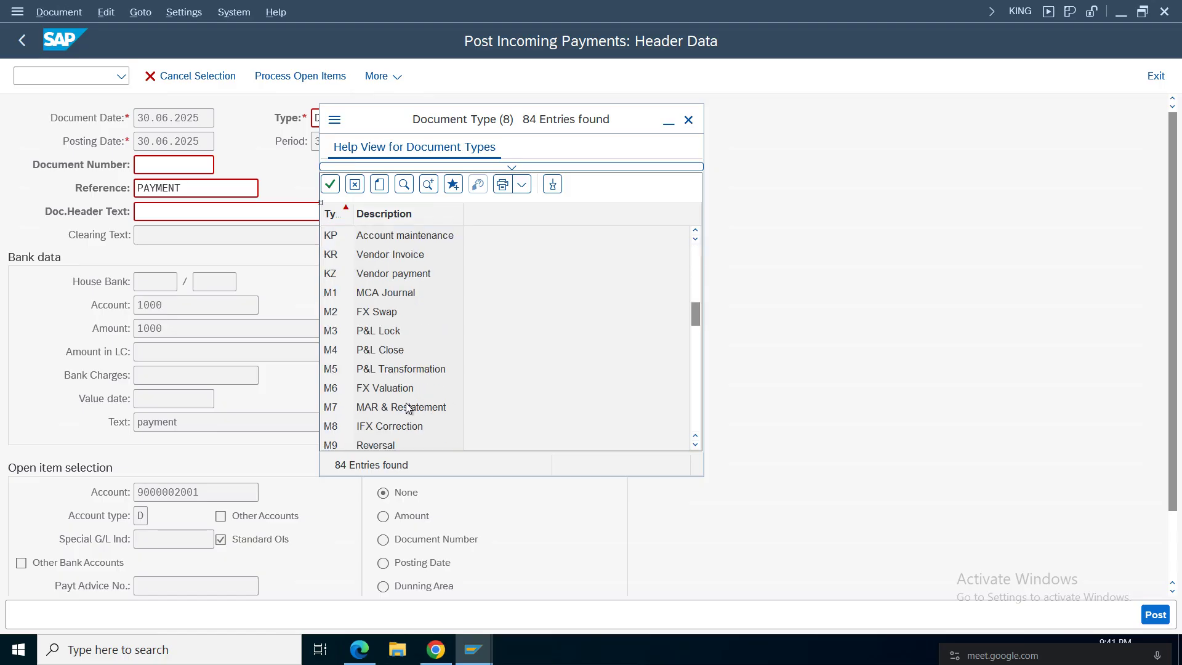
click(400, 354)
click(404, 184)
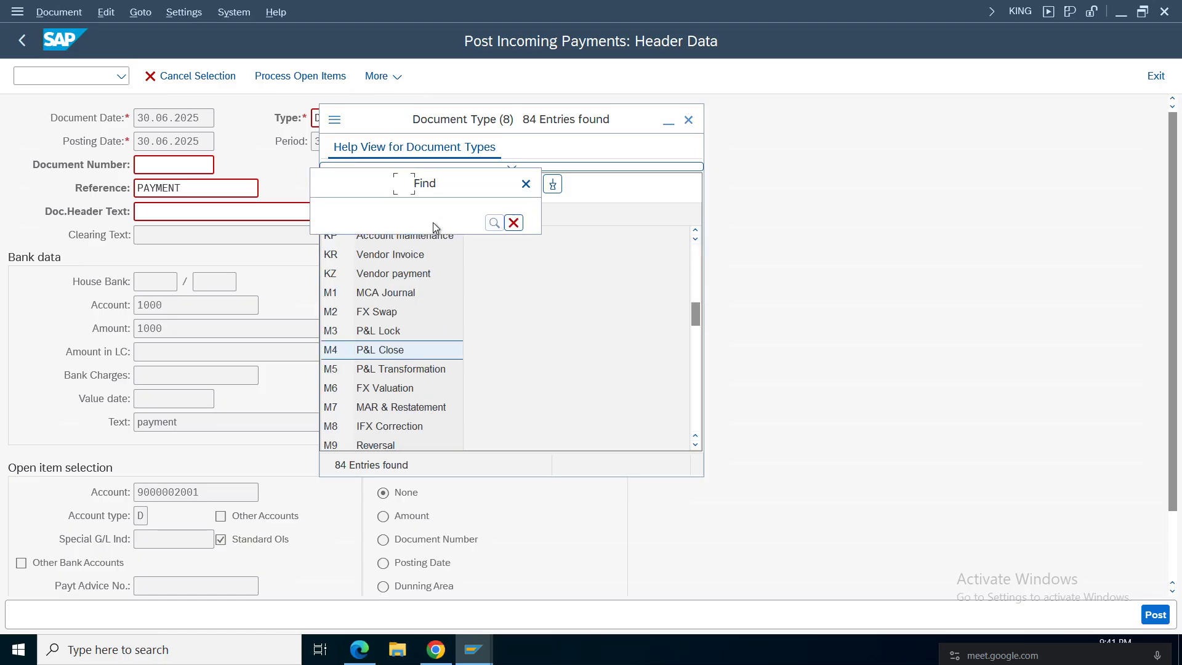
text(M4)
key(Return)
key(Escape)
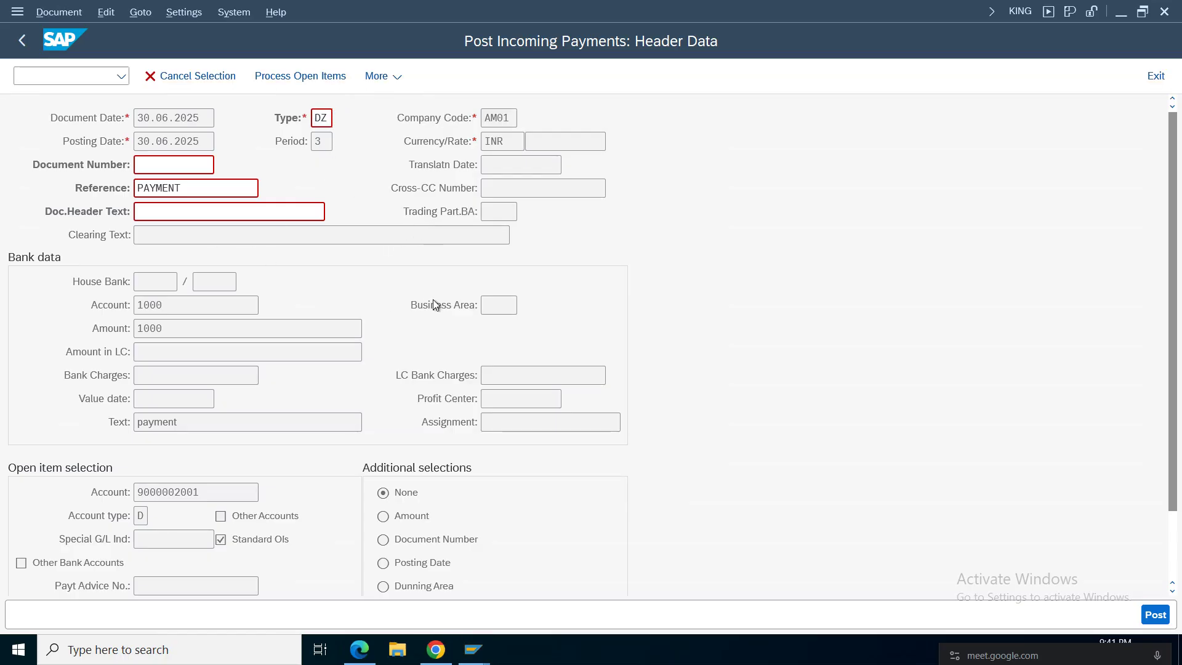
Step: Search the document type list for DZ, select it, and try processing the open items again
key(F4)
click(404, 184)
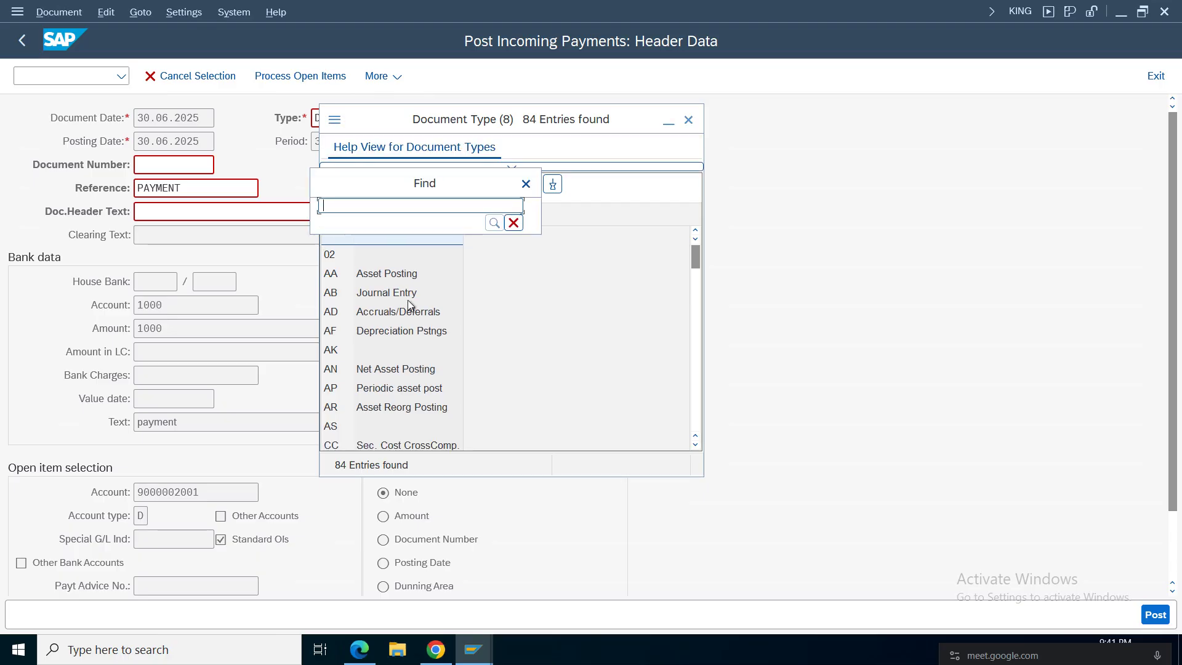
text(dz)
key(Return)
key(Return)
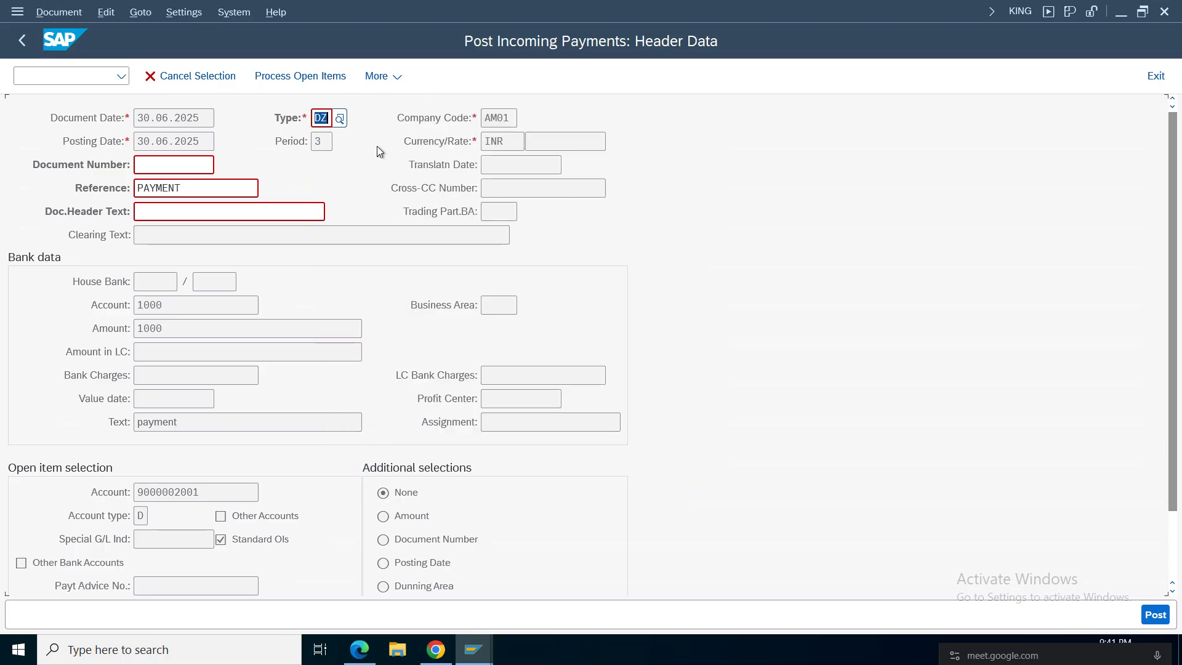
click(302, 77)
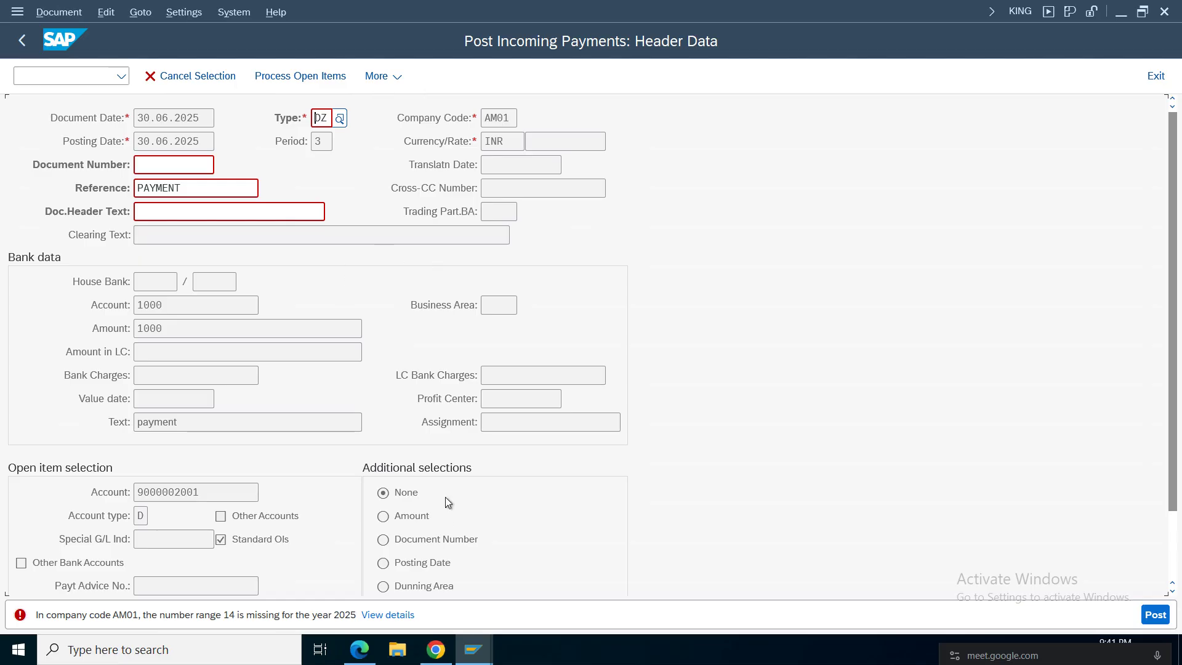
Step: Open FBN1 in a new session, try to edit the intervals of company code AM01, and leave the transaction
click(48, 75)
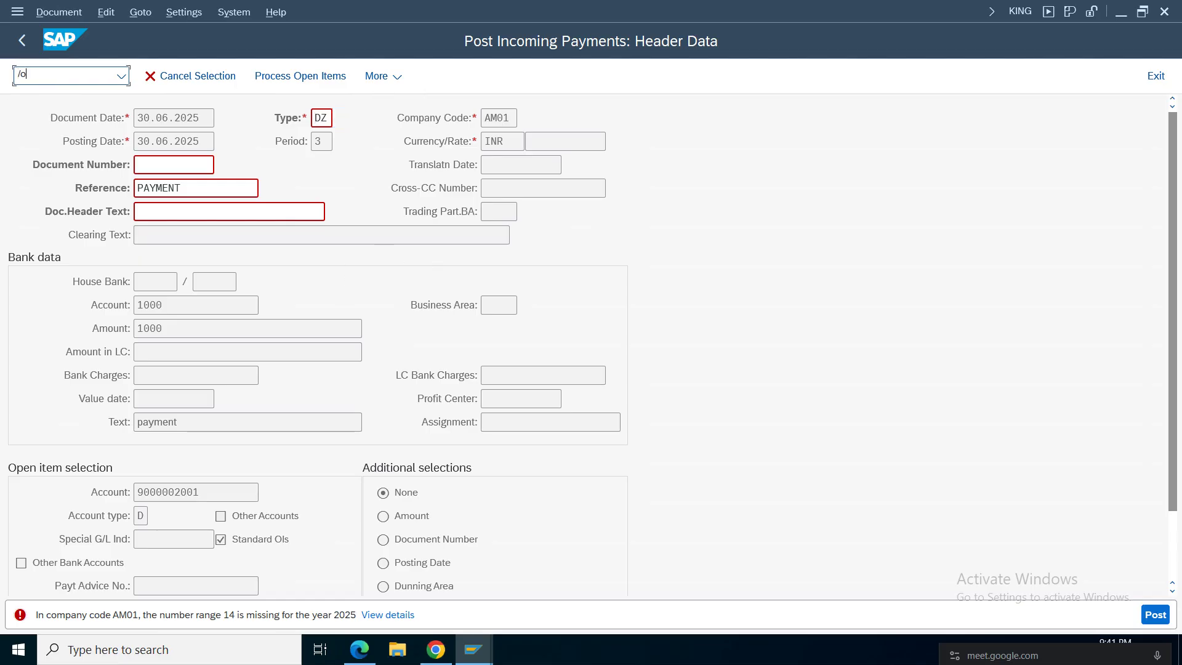
text(/ofbn1)
key(Return)
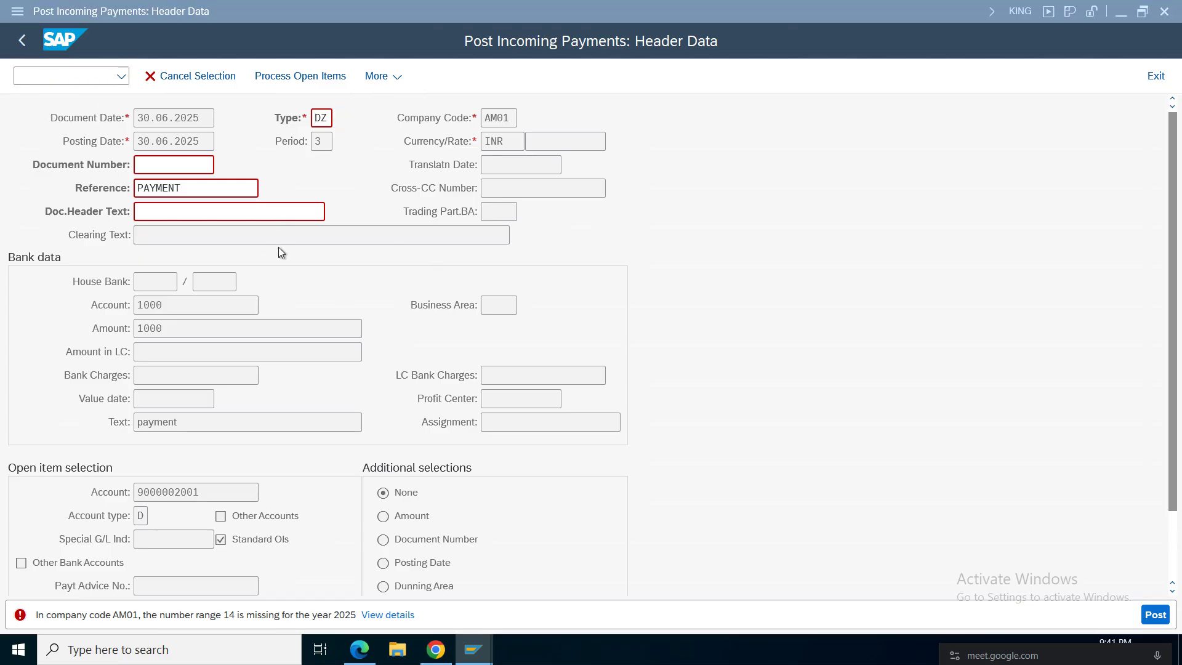
click(176, 149)
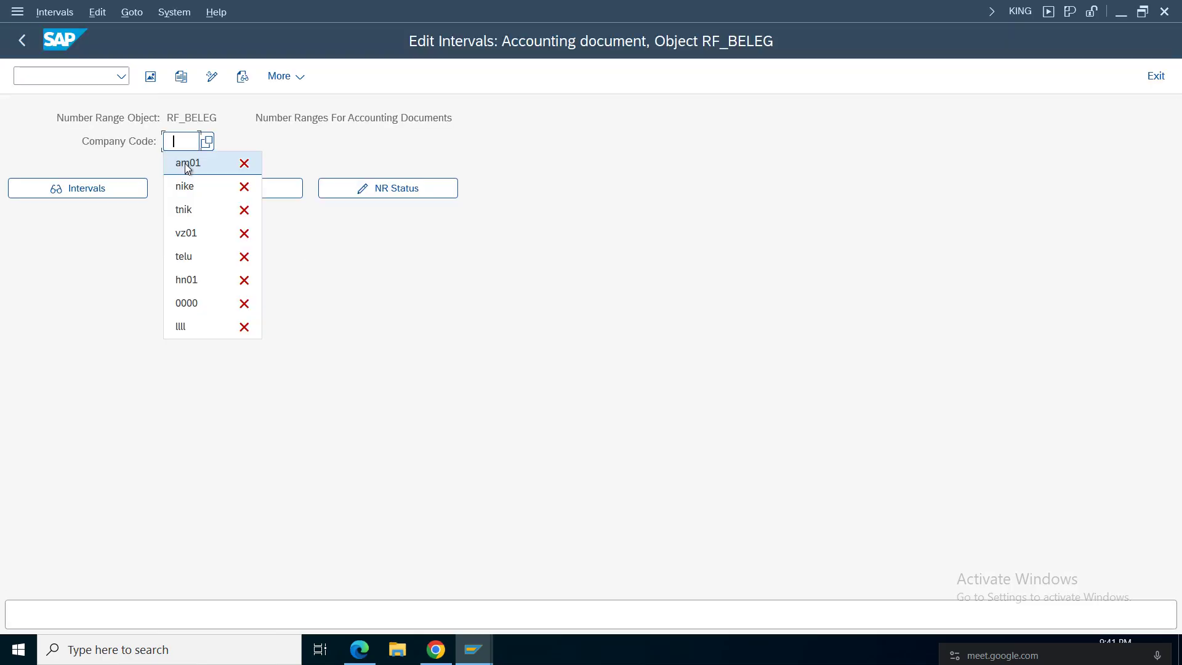
click(185, 163)
click(231, 189)
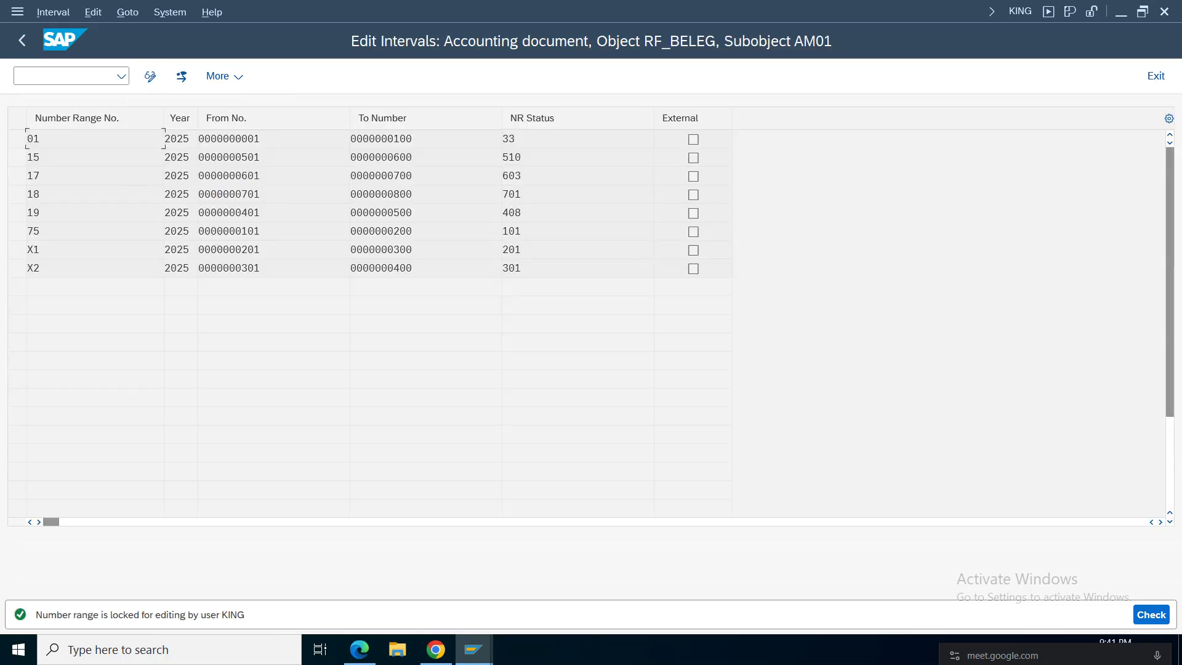
click(19, 42)
click(18, 47)
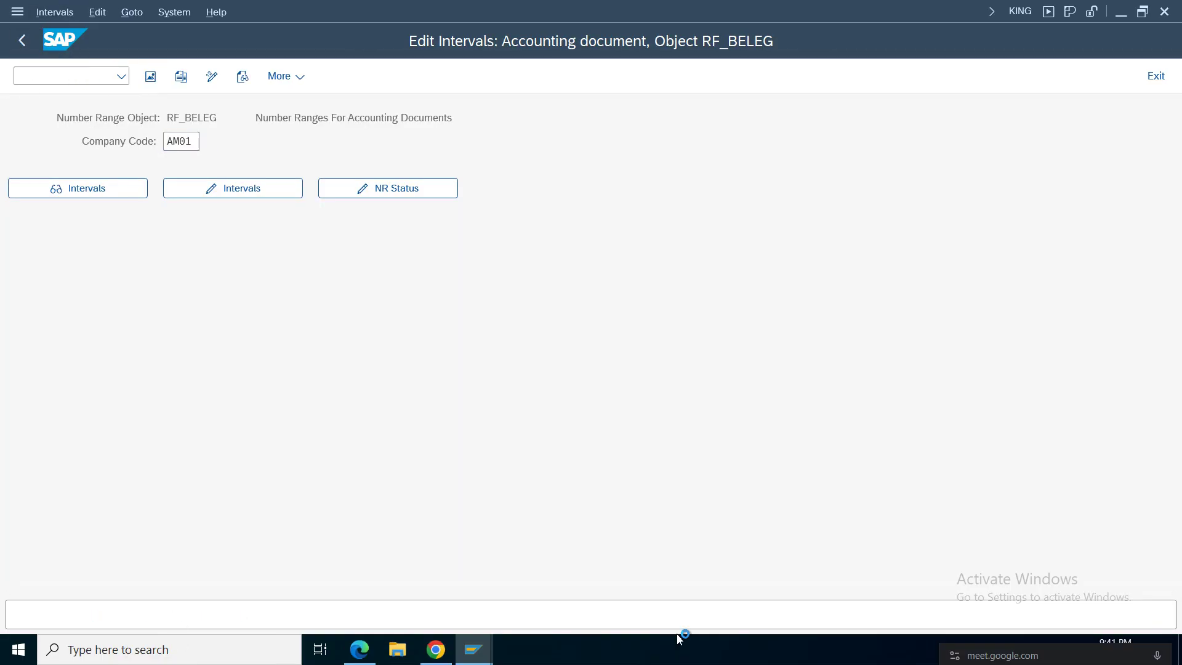
Step: Close the surplus SAP Easy Access sessions and both Display G/L Account sessions
mouse_move(472, 649)
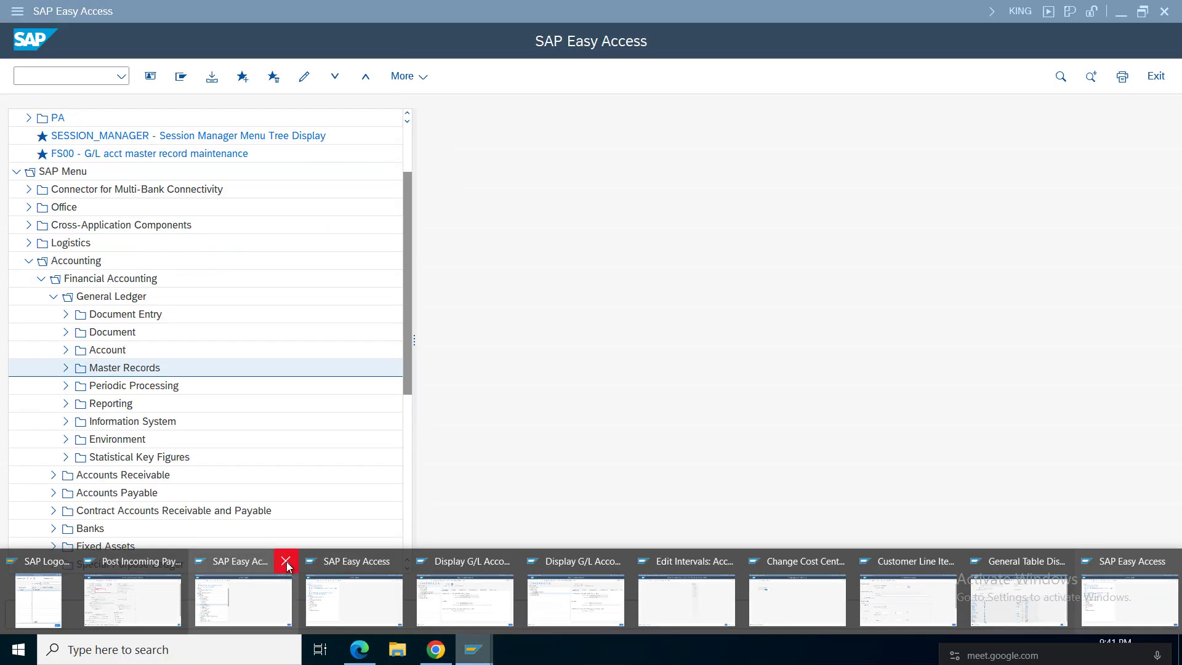
click(285, 561)
click(311, 556)
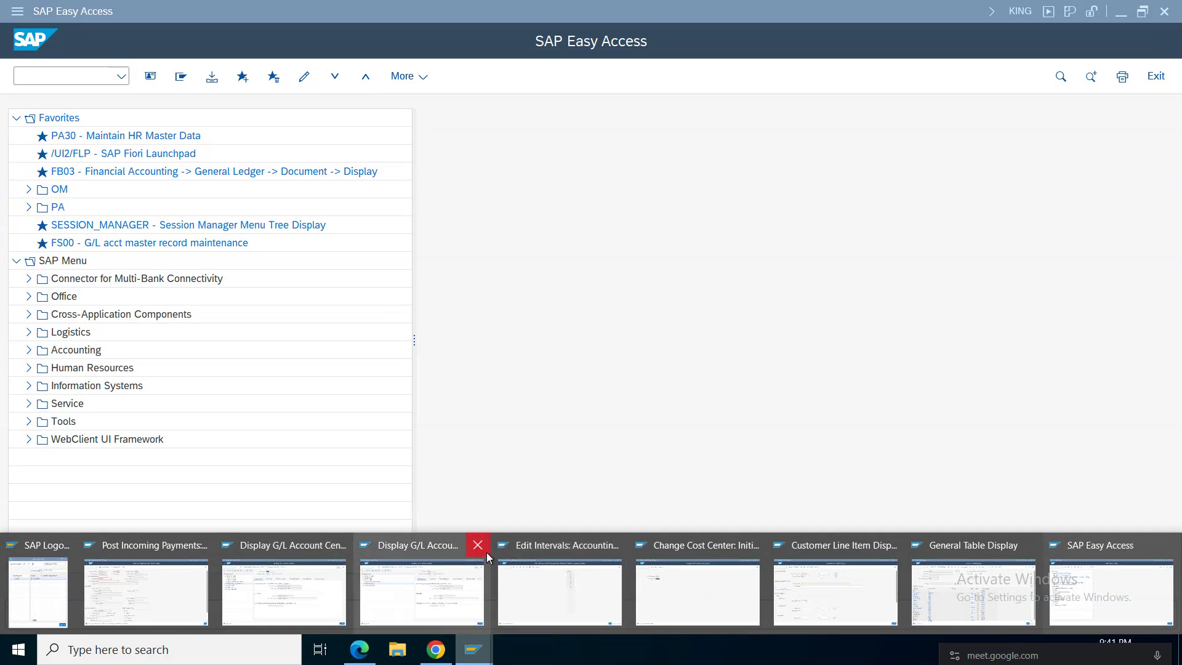
click(478, 545)
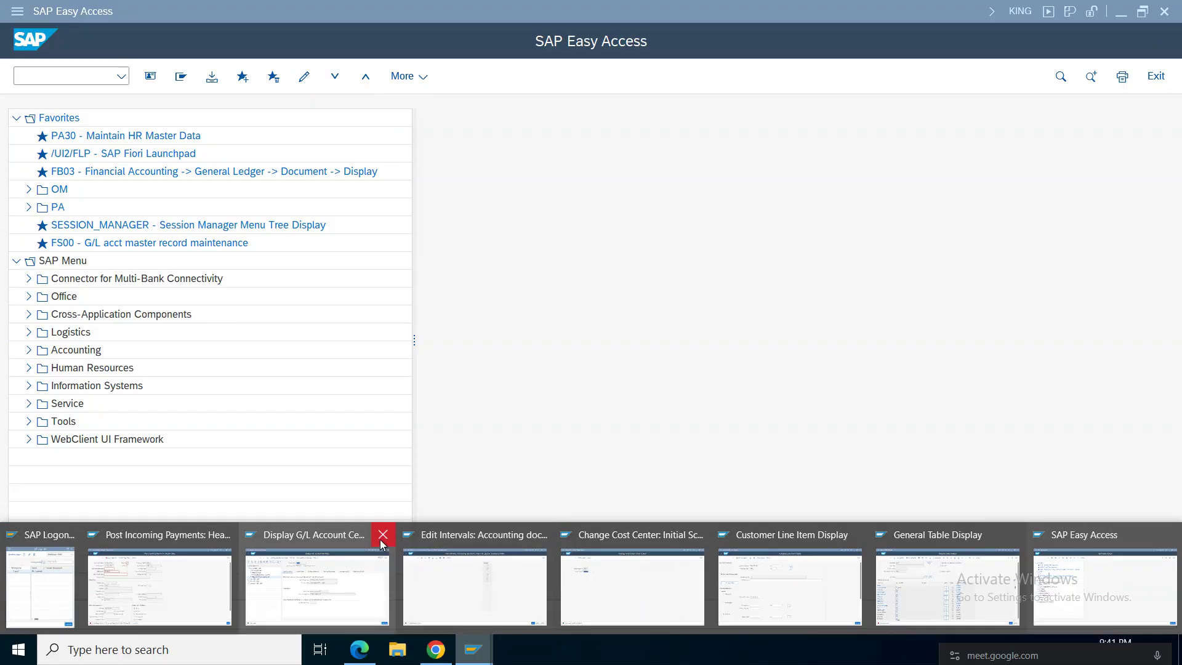
click(382, 535)
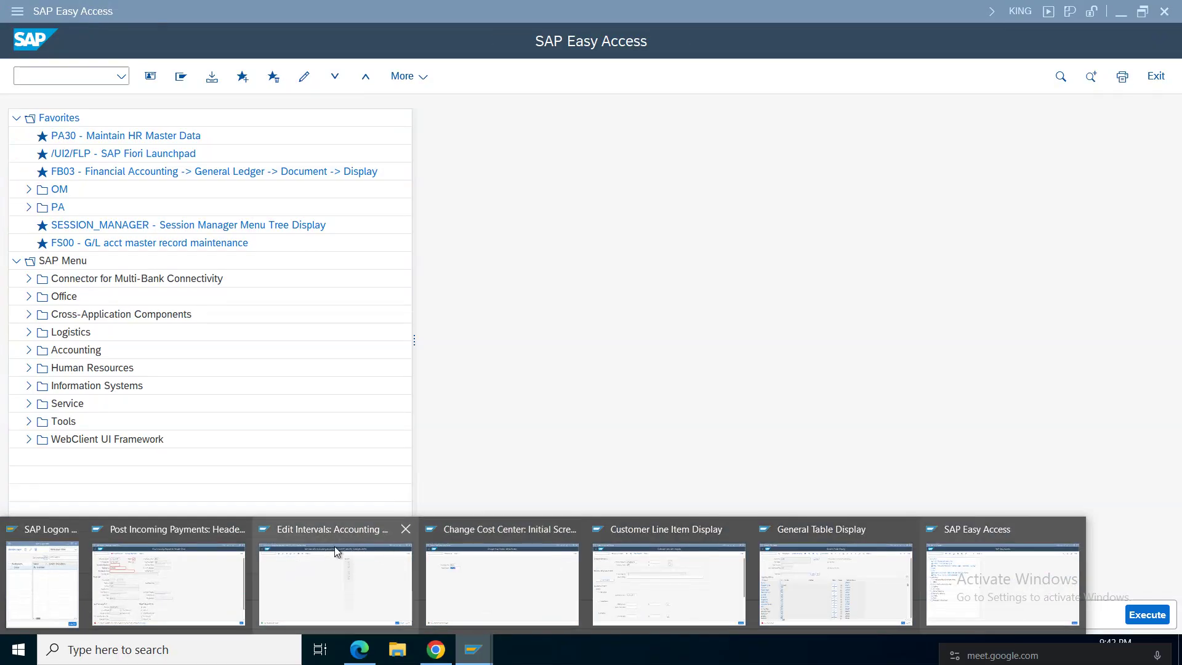
Step: Switch to the session already editing the AM01 intervals and insert a new interval with number range 14 and year 2025
click(369, 560)
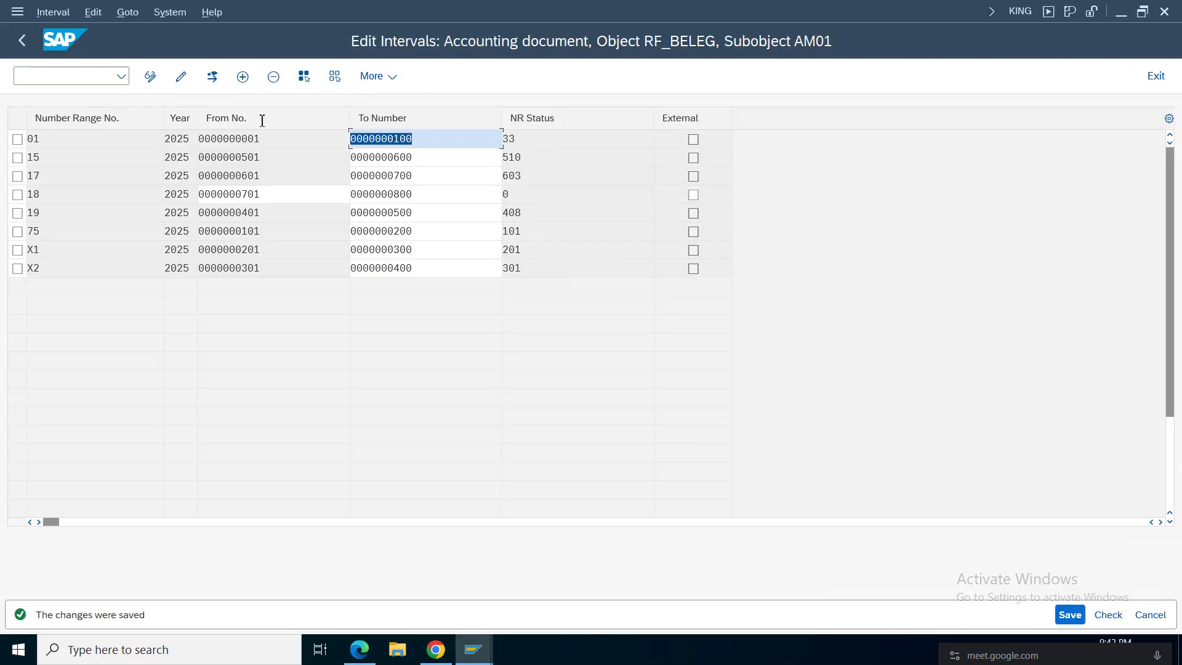
click(240, 81)
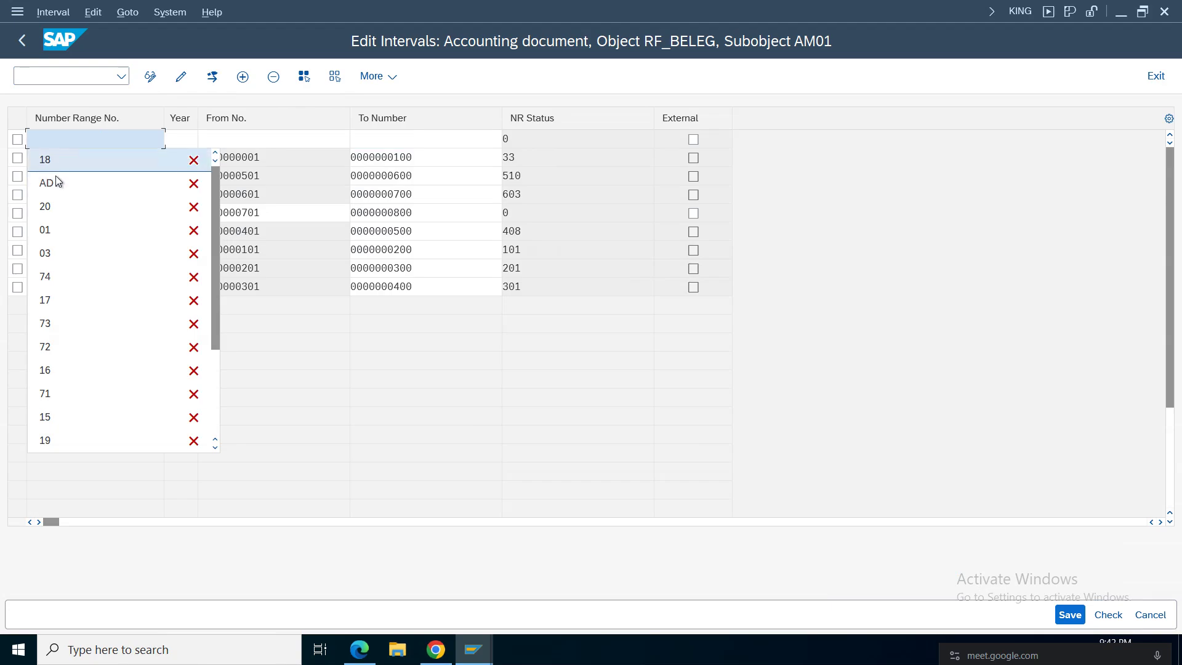
click(77, 139)
text(14)
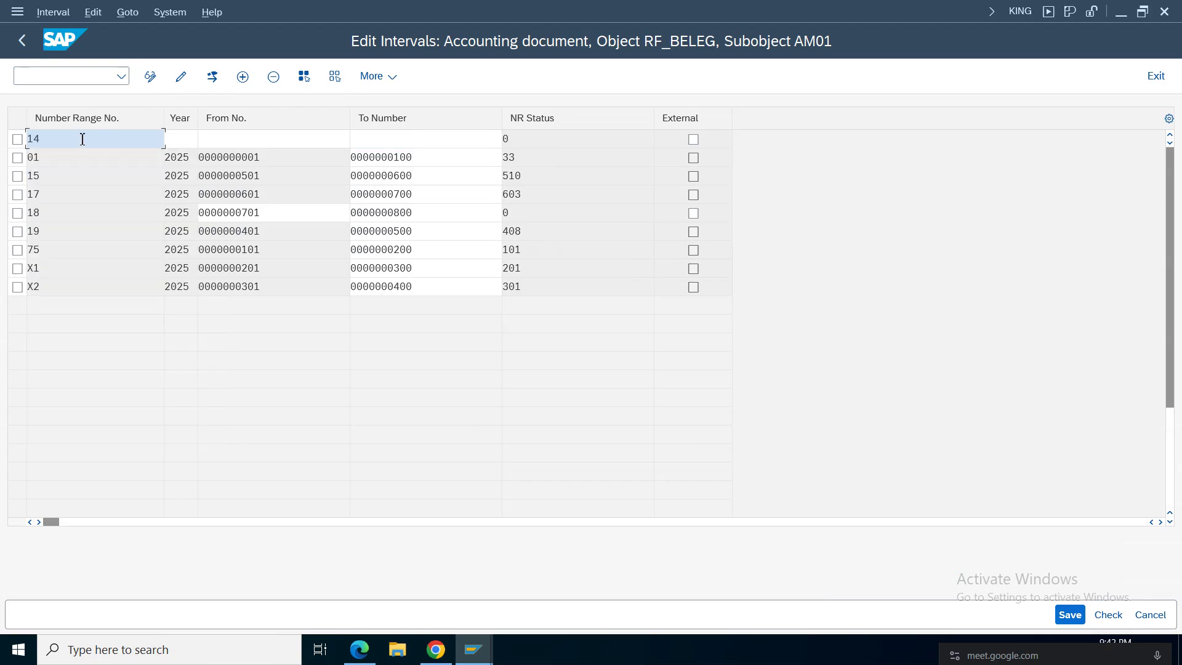
click(192, 142)
click(185, 159)
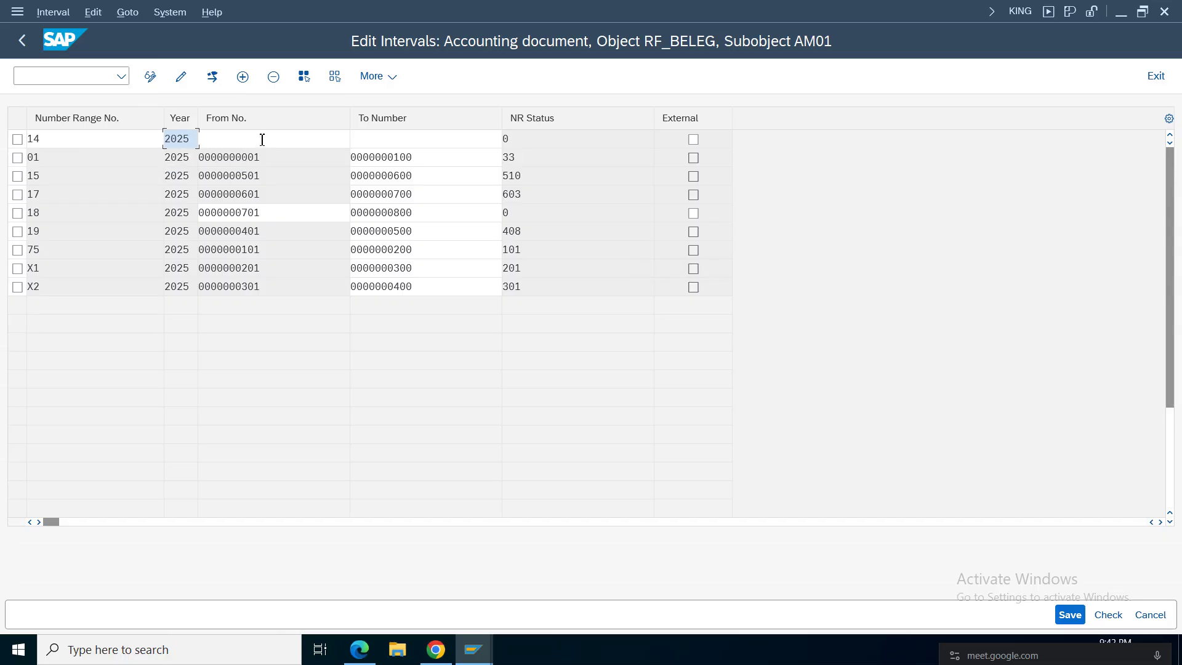
Step: Set interval 14 to run from number 801 to 900, save it, and leave the interval table
click(262, 139)
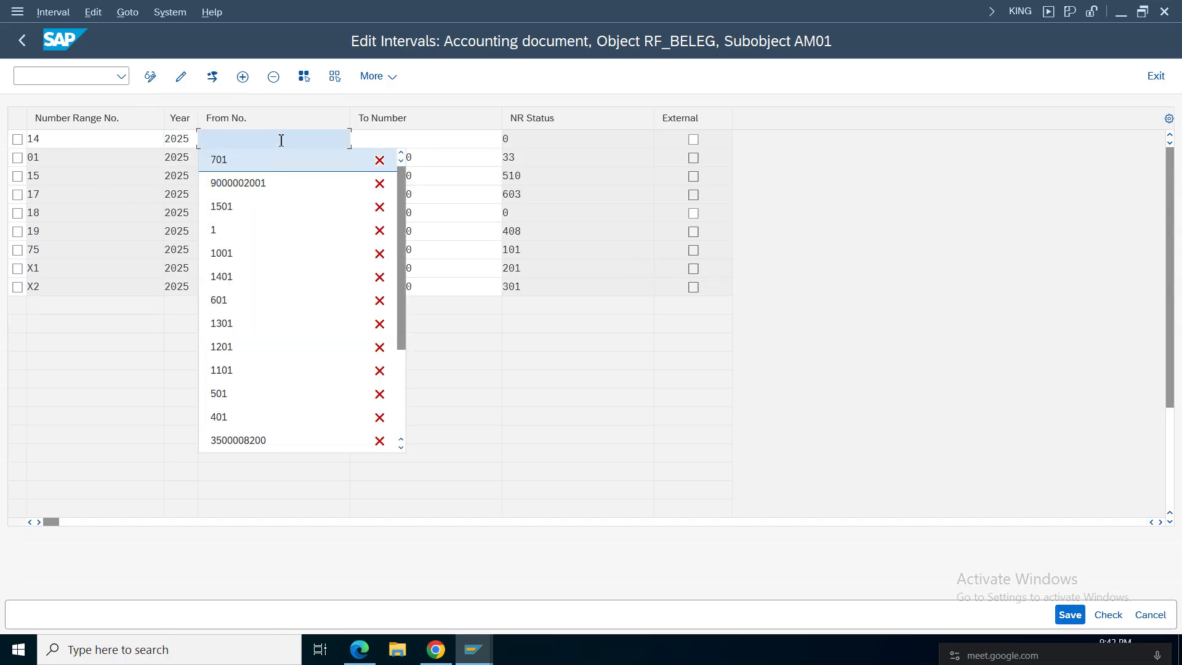
key(Escape)
text(800)
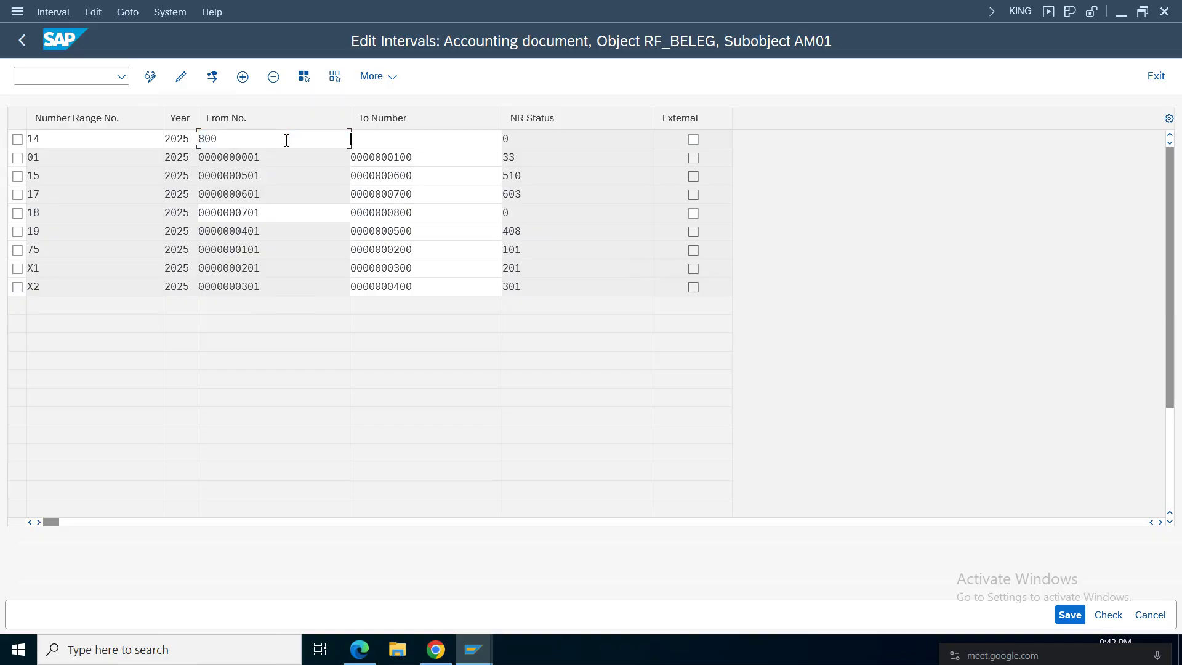
key(Tab)
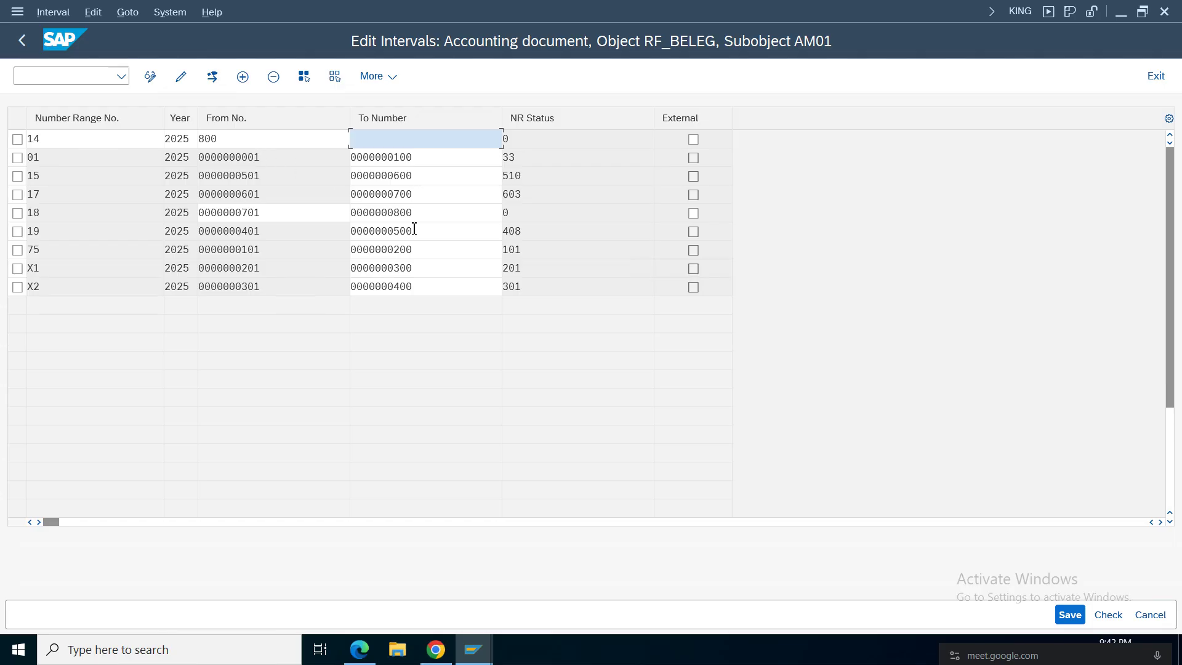
click(417, 212)
click(265, 138)
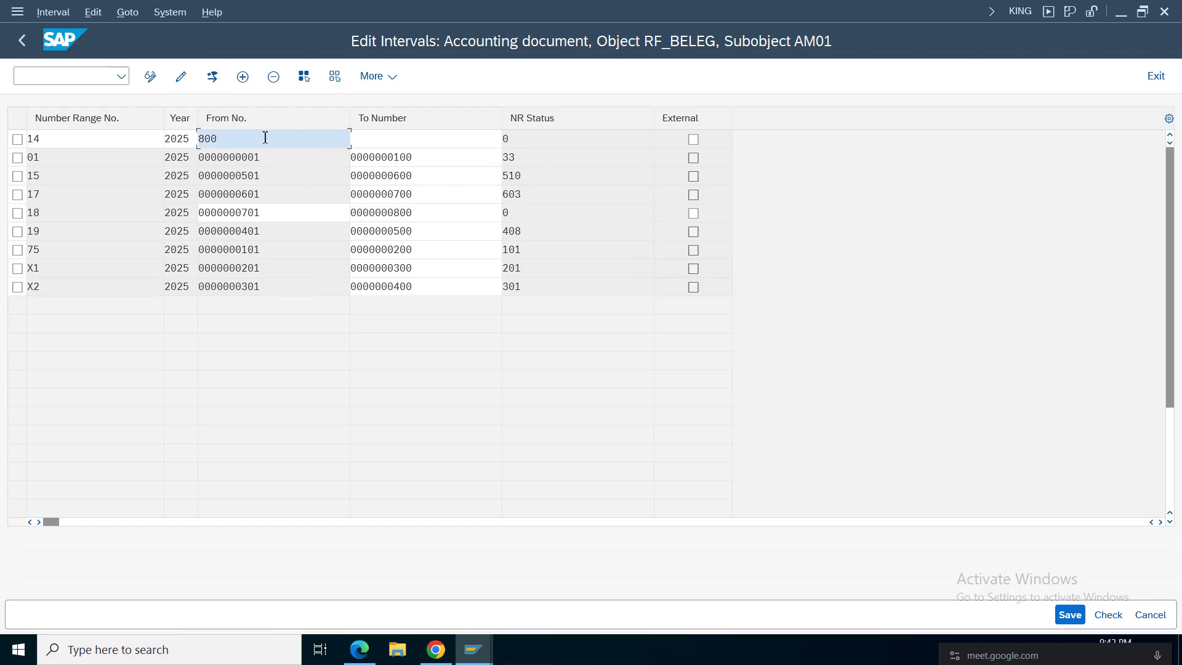
click(402, 142)
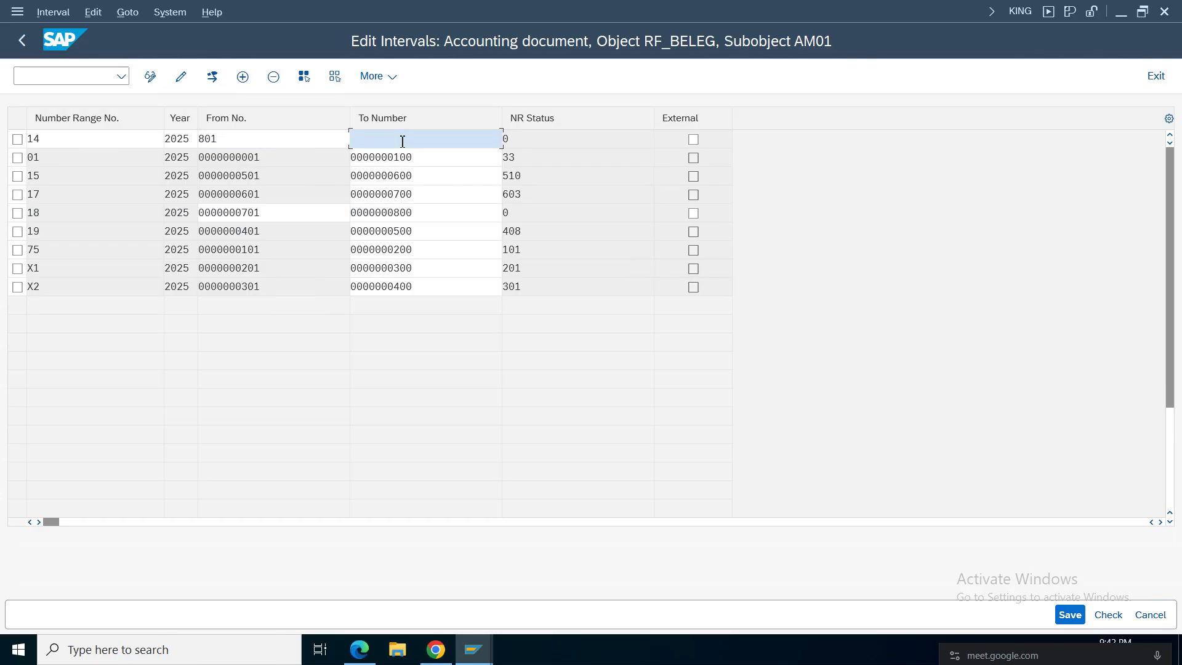
text(900)
key(ctrl+s)
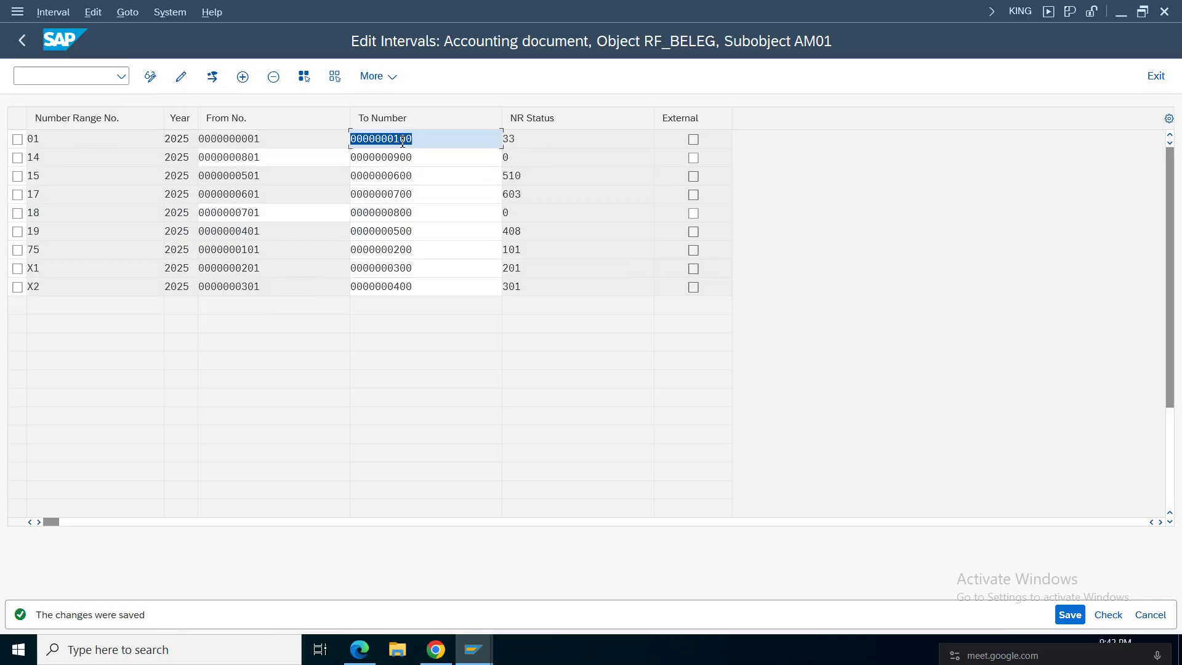
click(1070, 614)
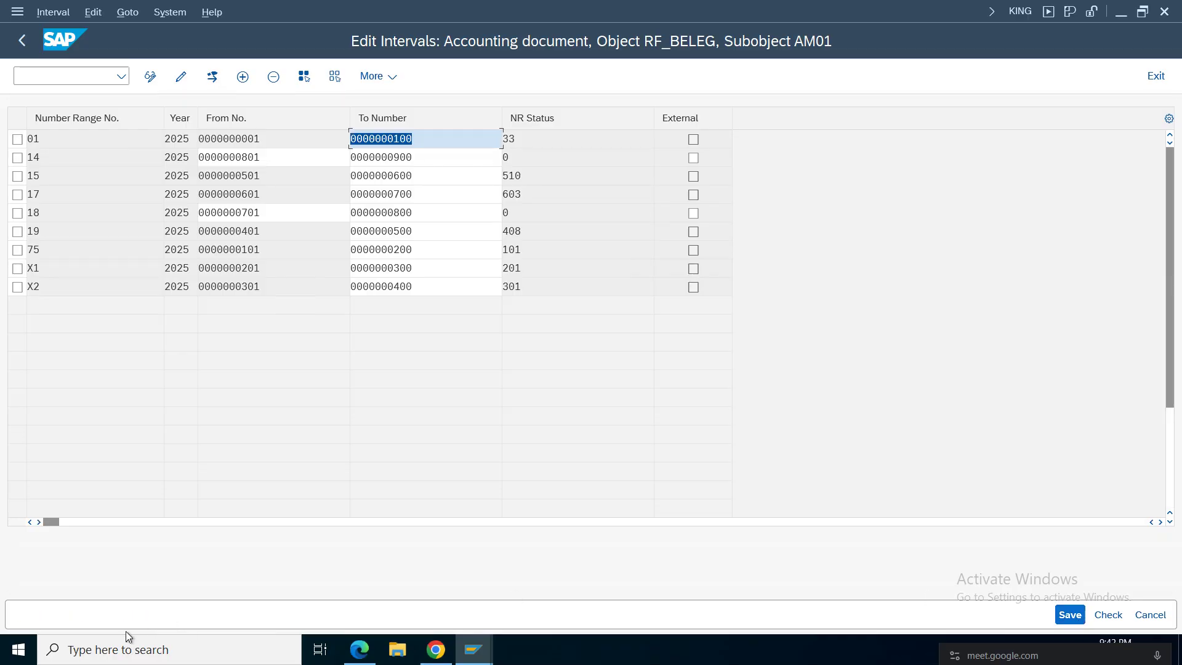
click(21, 40)
Step: Return to the incoming payment session, process the customer's open items, and simulate the payment document
mouse_move(473, 650)
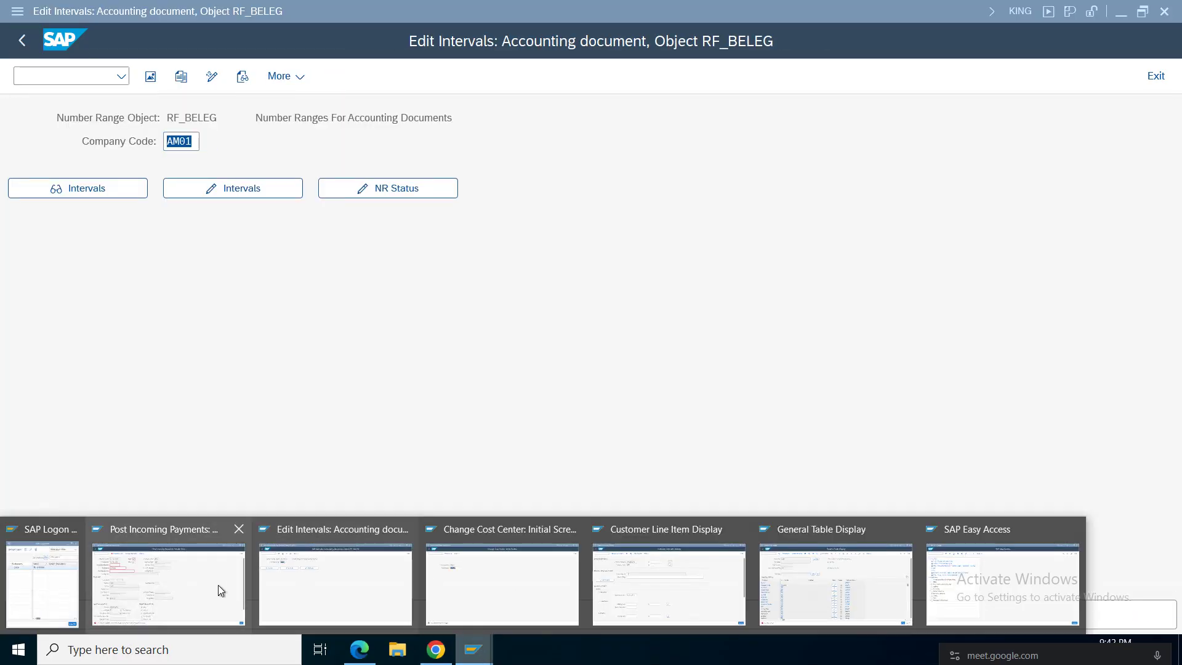
click(221, 590)
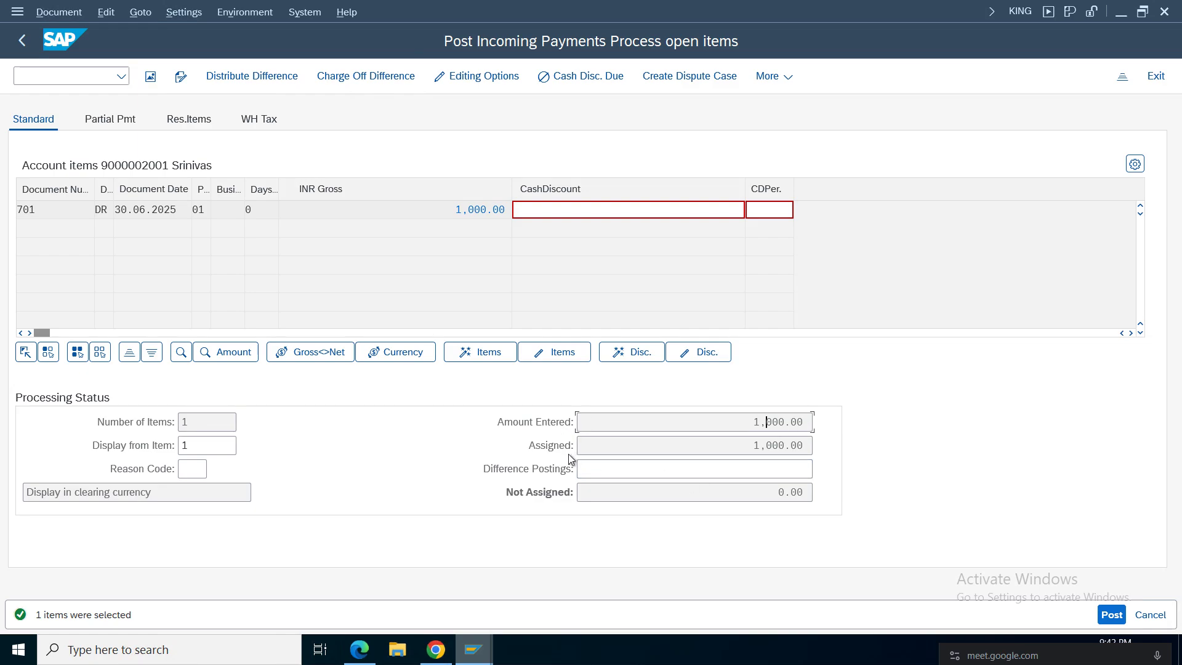
key(Down)
click(59, 12)
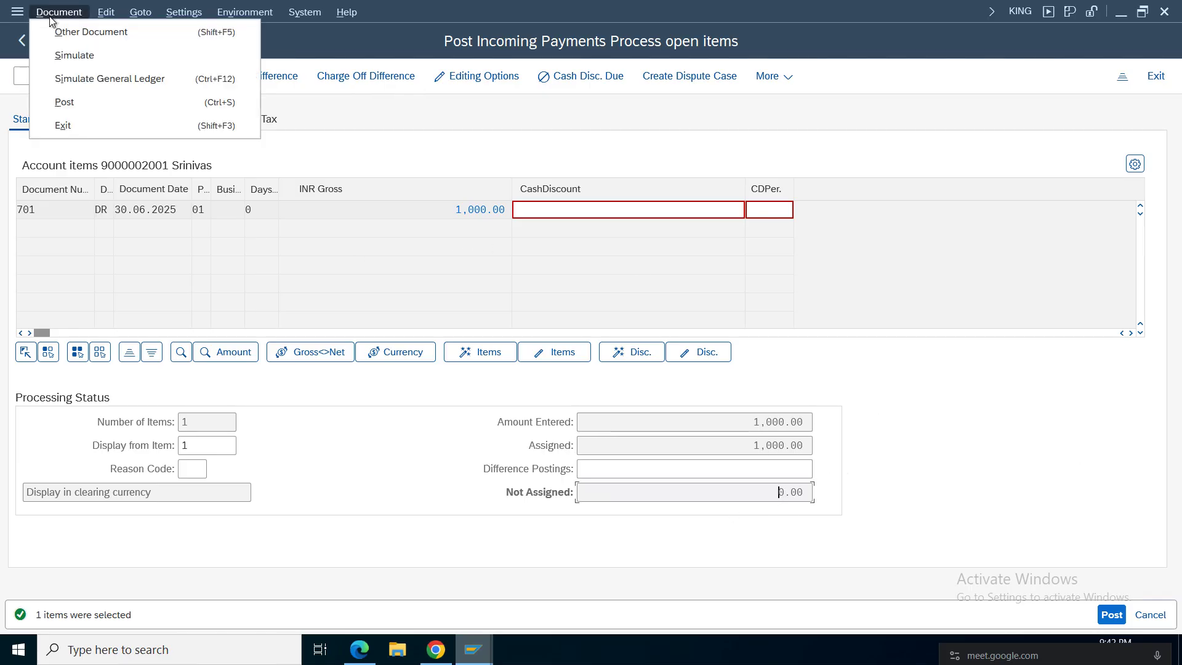
click(69, 55)
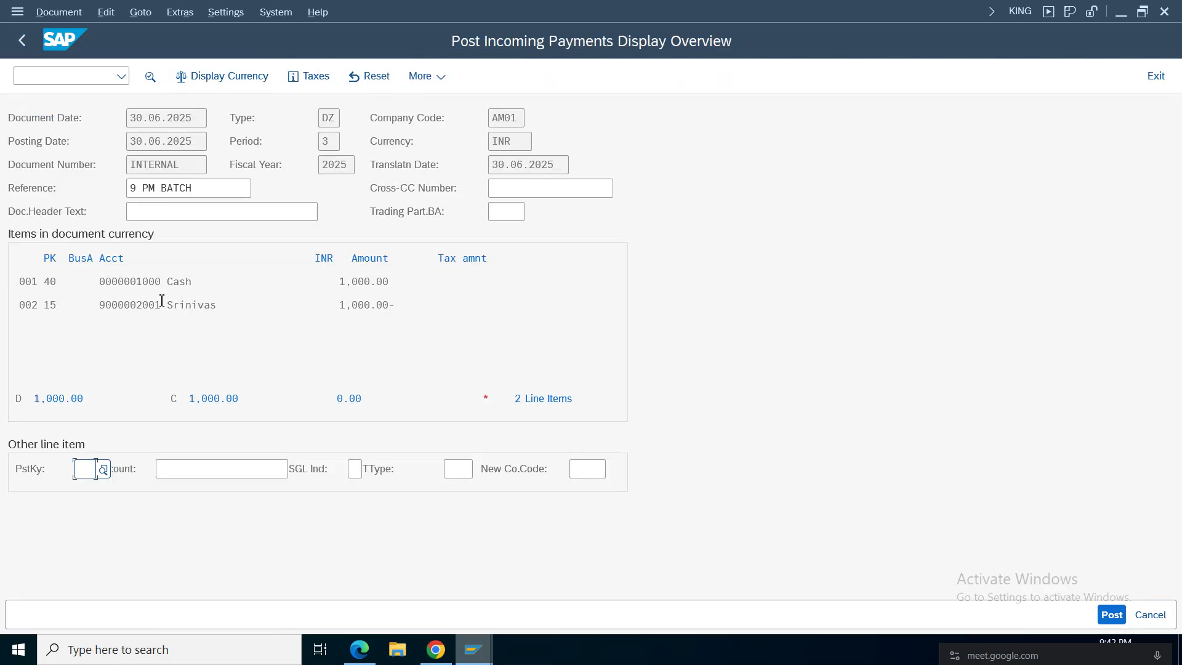
Step: Examine the cash and customer line items in the simulated payment document
click(388, 283)
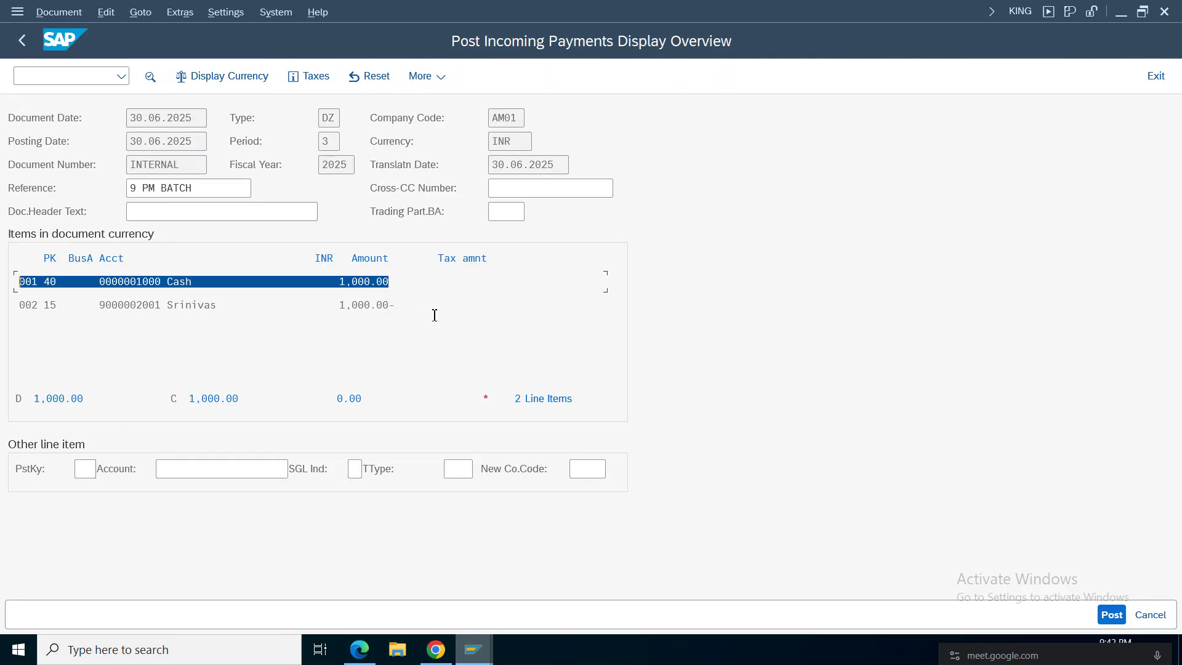
click(225, 305)
drag(226, 304, 220, 305)
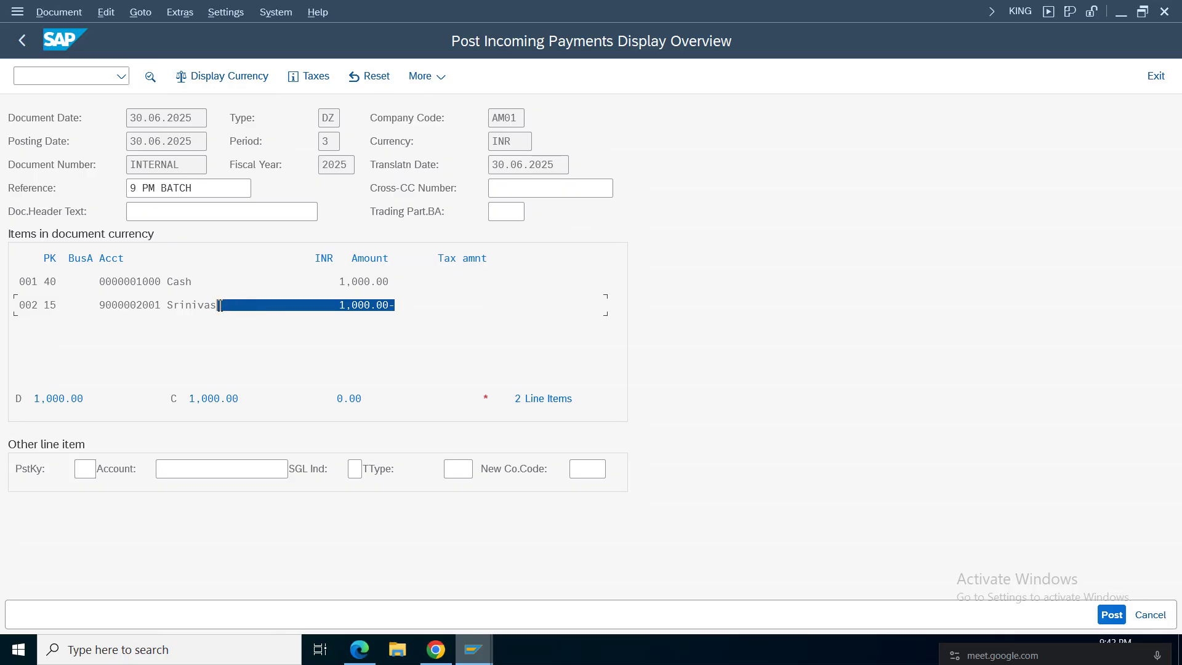
drag(428, 281, 207, 331)
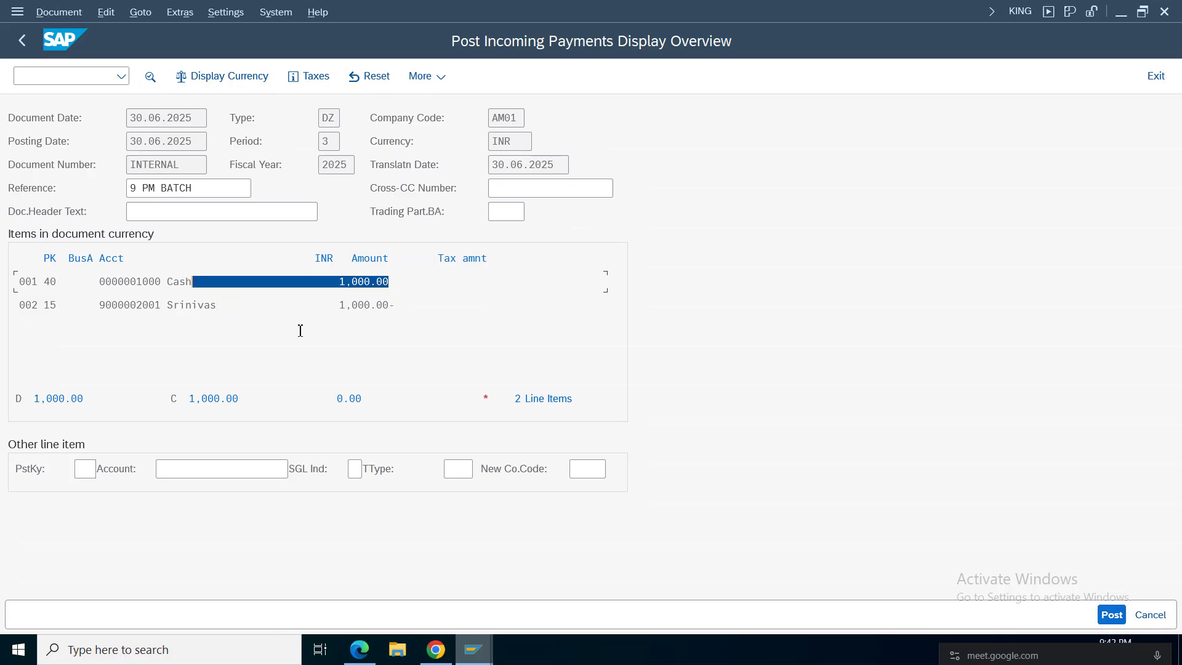
Step: Check the cash and customer line items of the simulated incoming payment and post the document
drag(409, 308, 294, 305)
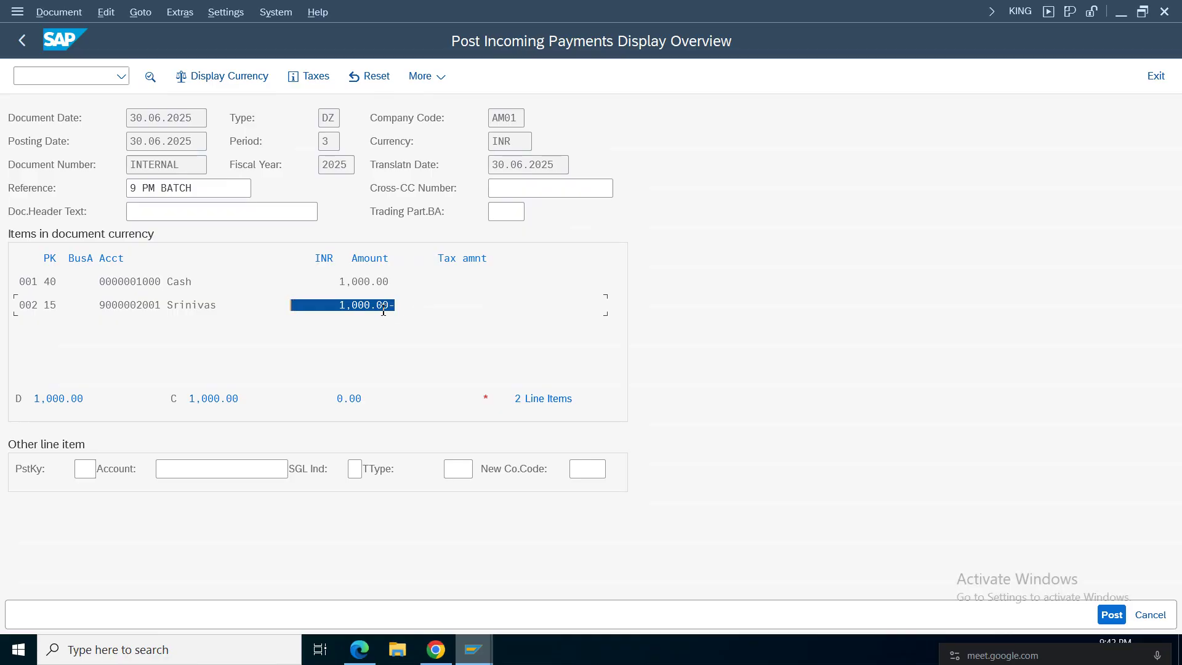
click(395, 282)
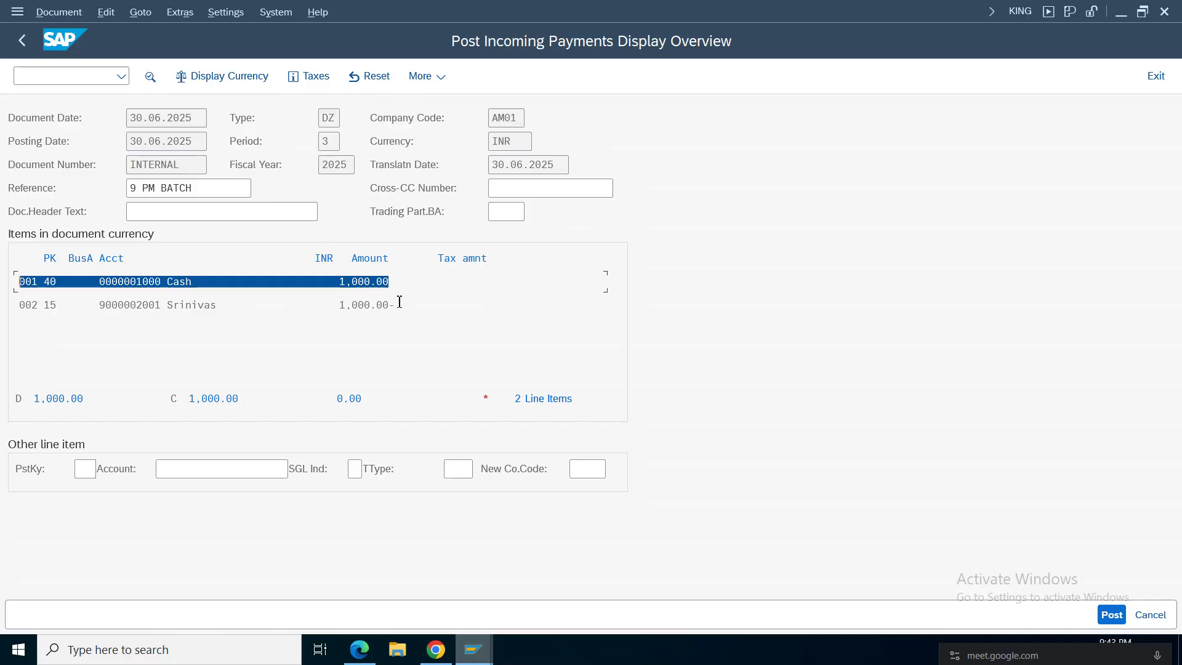
drag(399, 302, 26, 305)
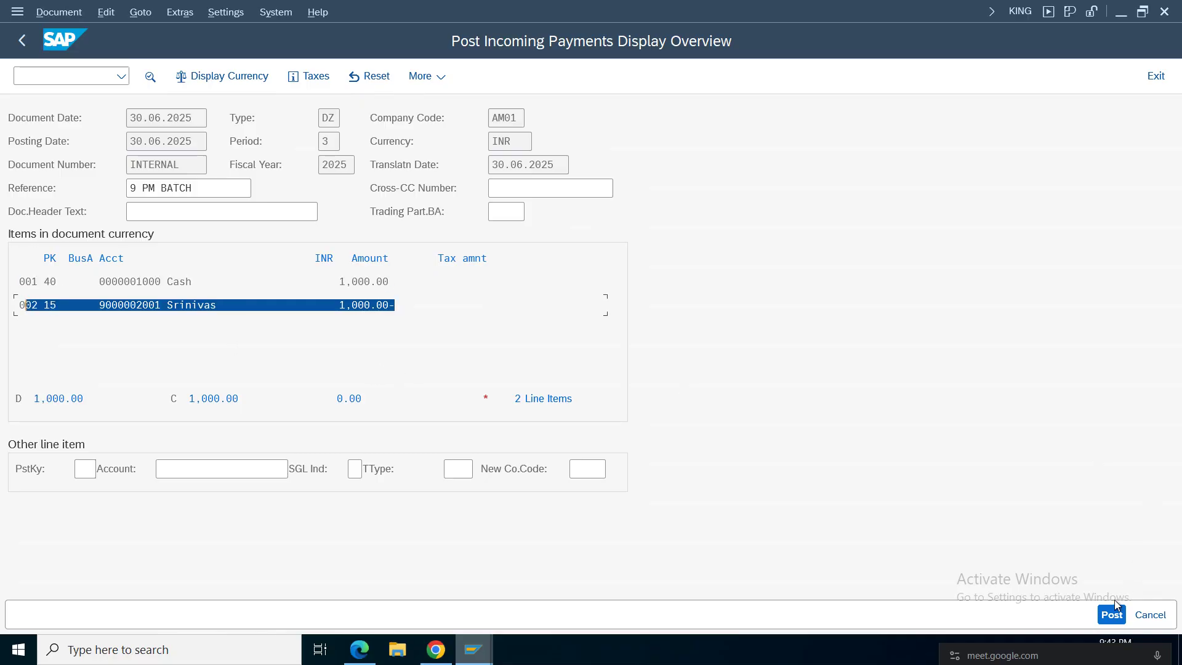
click(1112, 613)
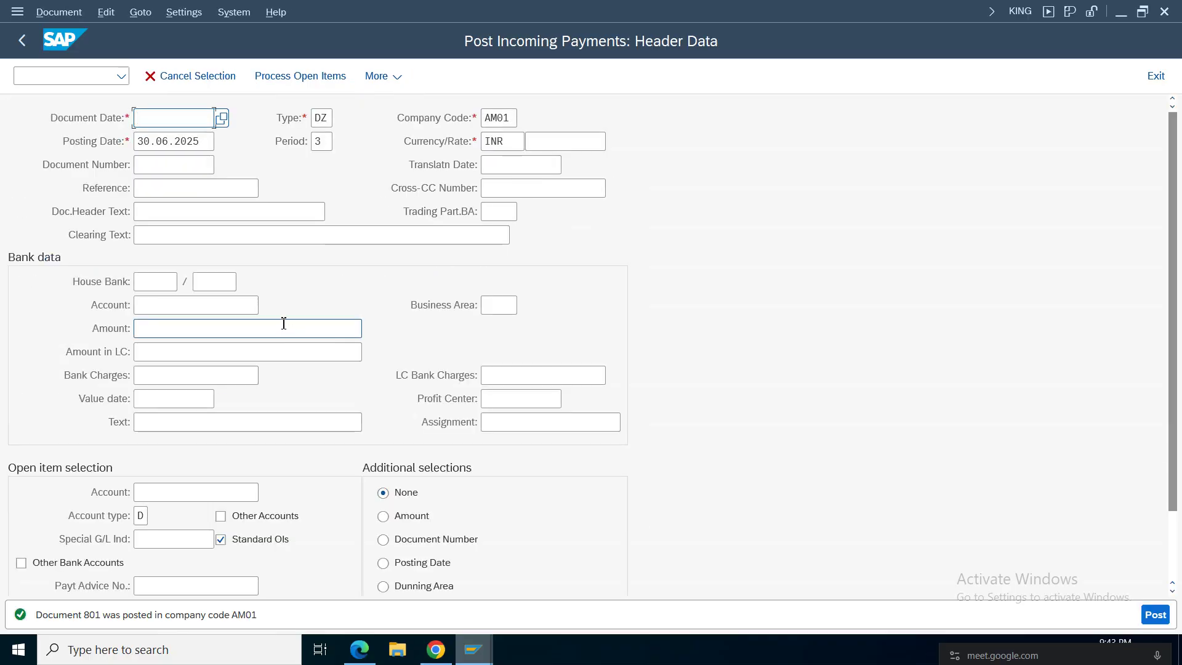
Step: Display the payment document just posted and examine its cash and customer line items
click(58, 12)
click(68, 78)
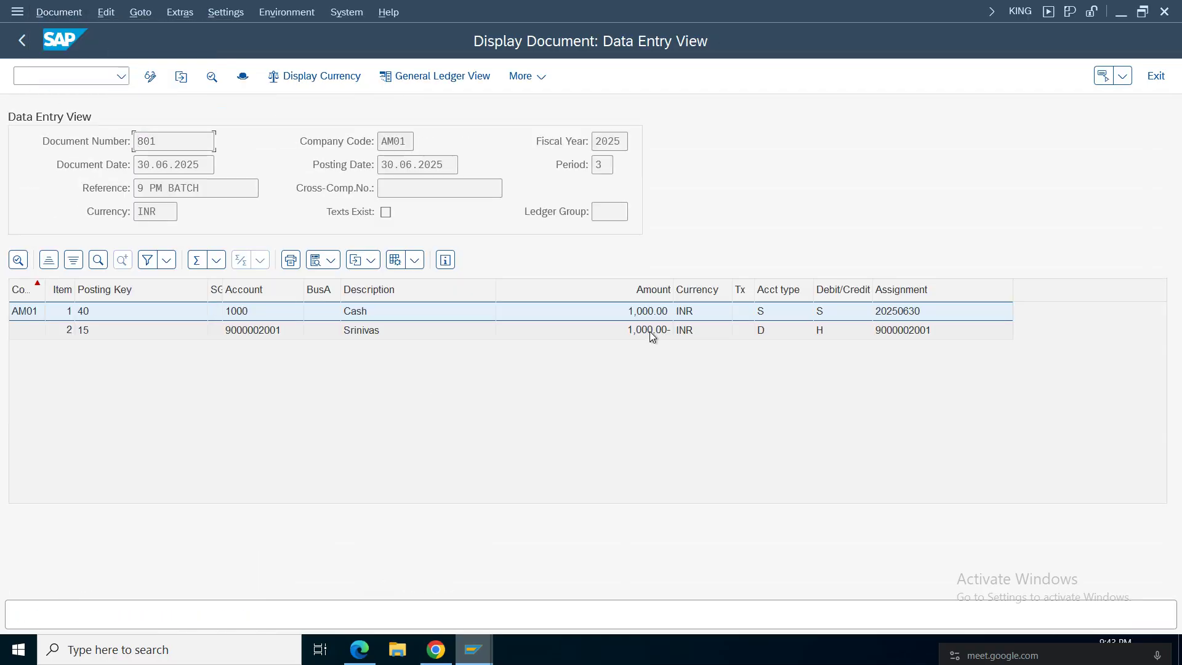
click(361, 331)
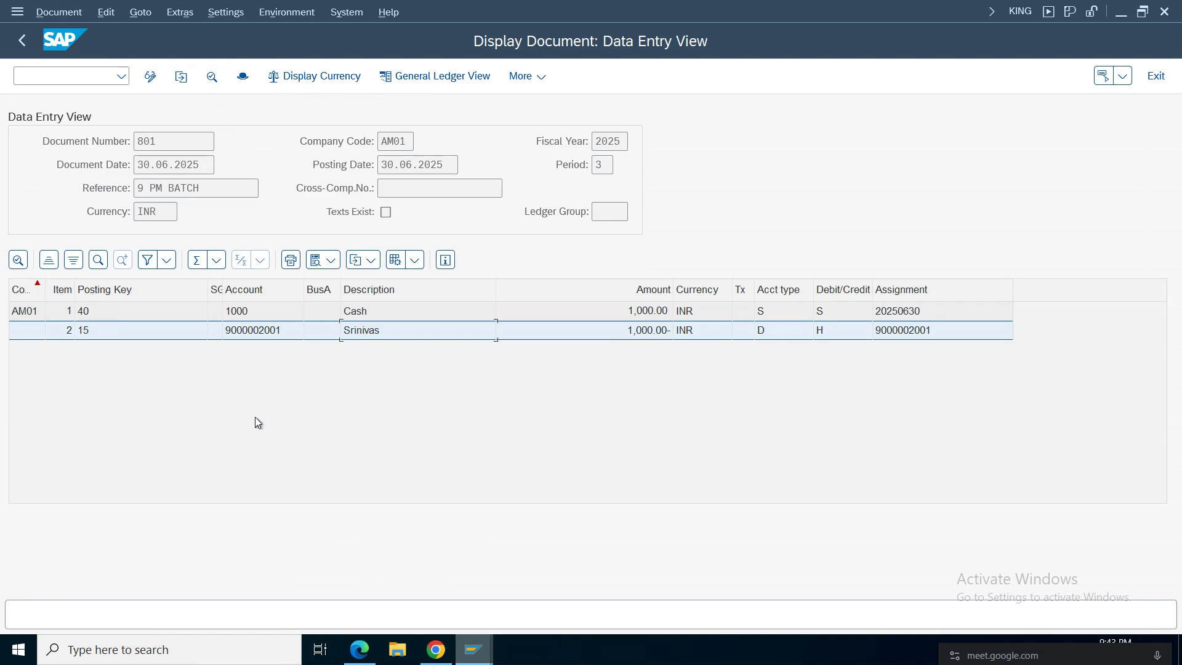
click(362, 311)
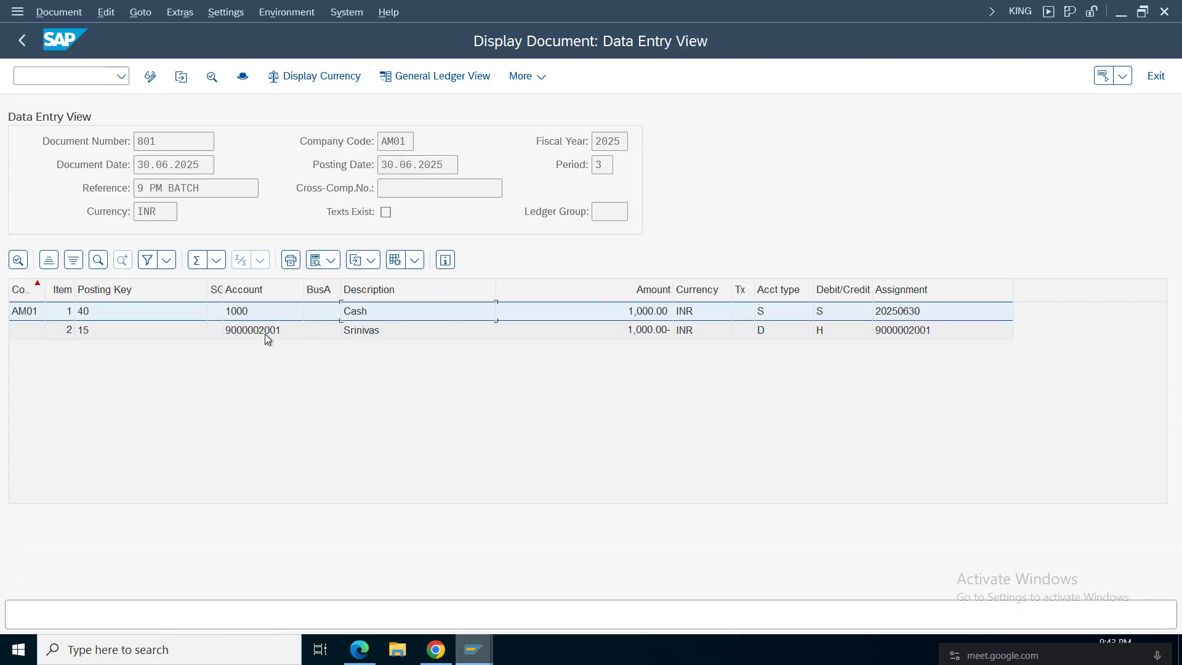
click(370, 331)
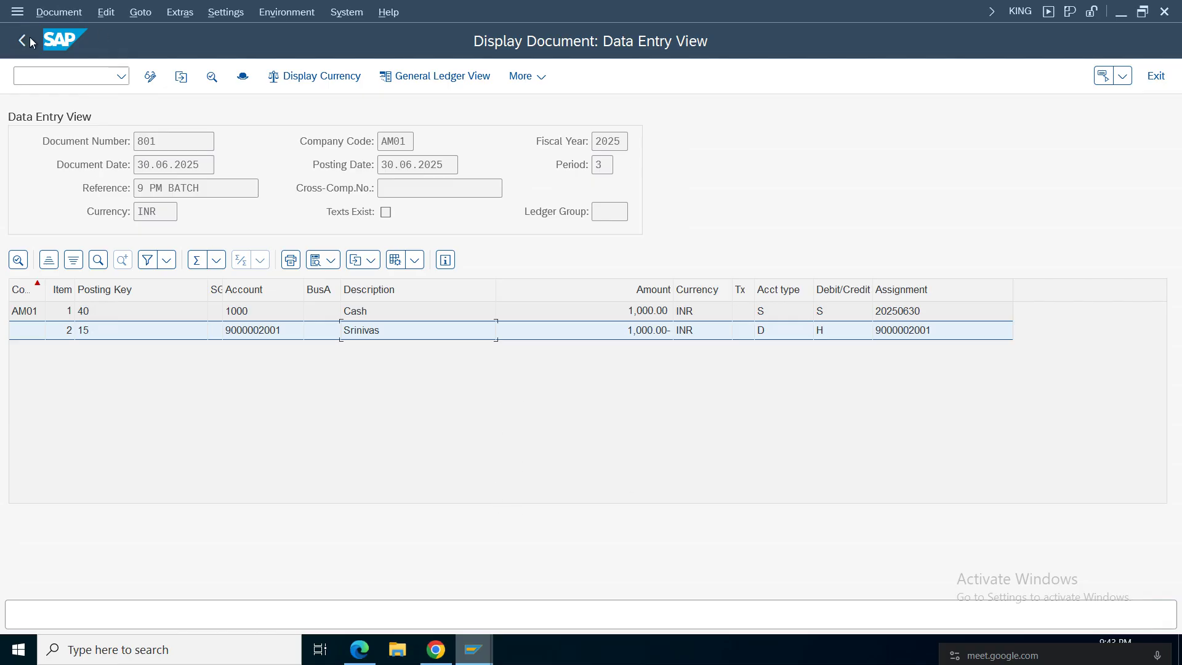
Step: Switch to the General Table Display session, list the BSAD cleared customer items for company code AM01, check their document numbers, and leave the list
click(473, 650)
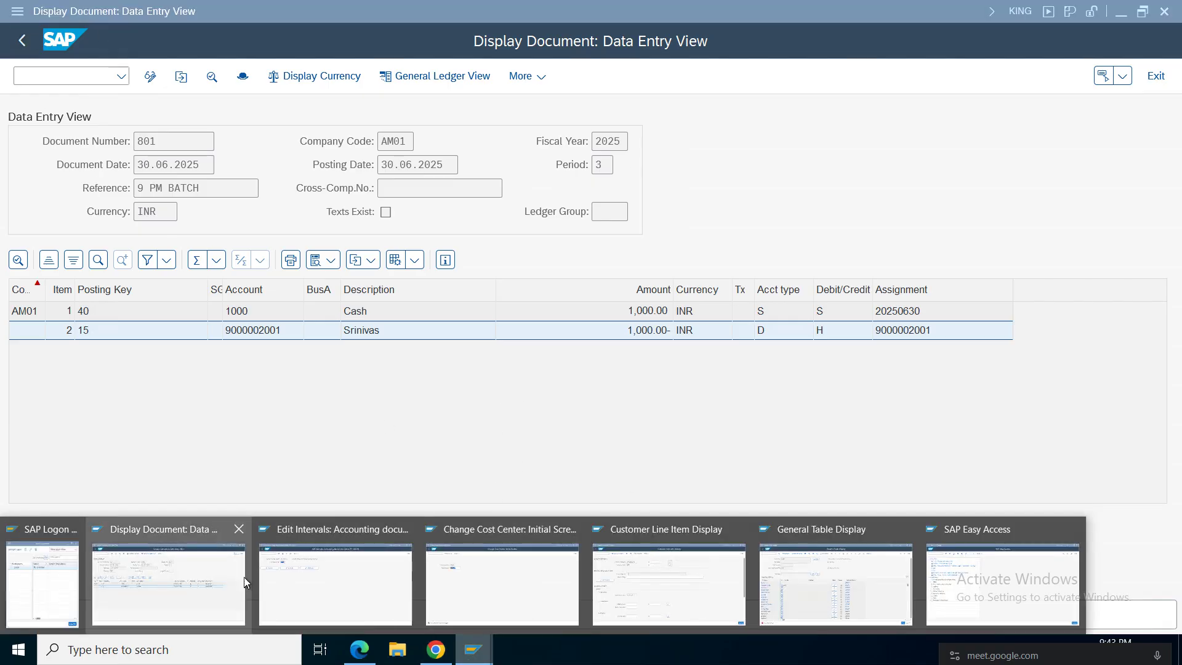
click(847, 591)
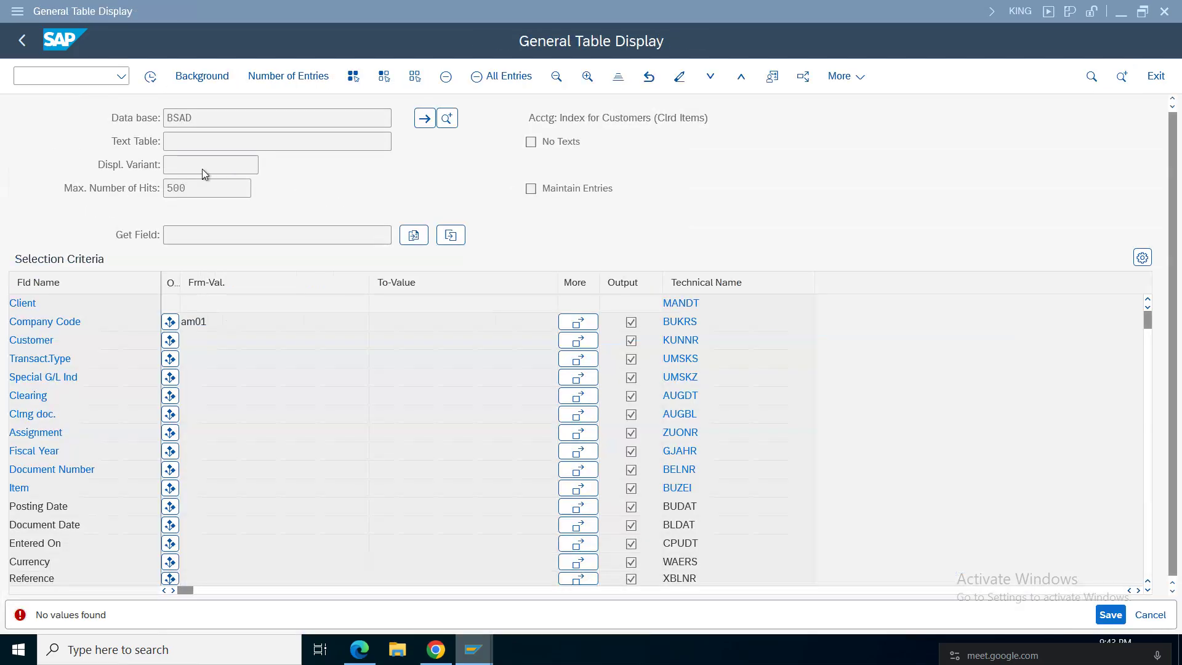
click(205, 117)
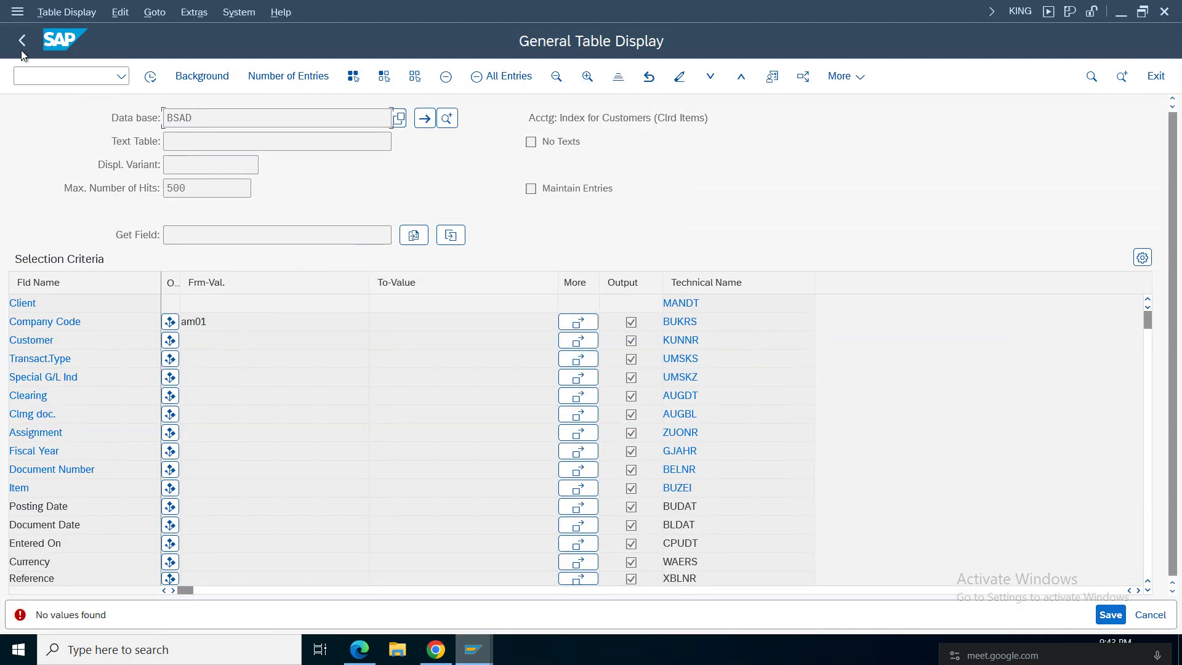
click(150, 77)
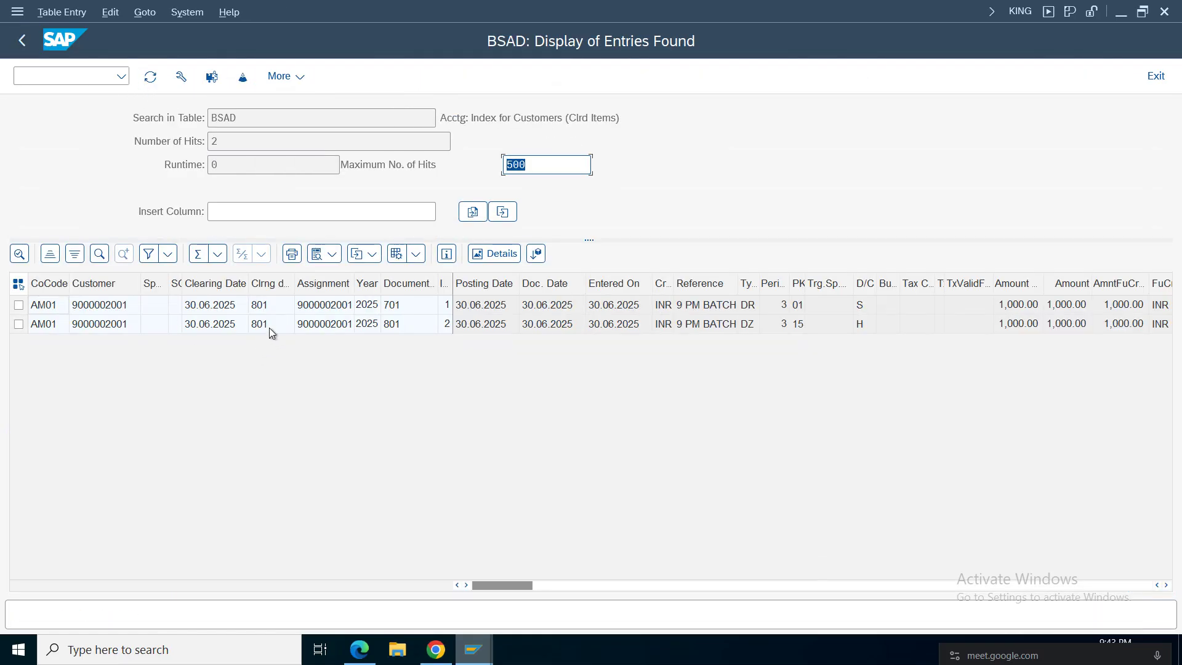
click(328, 322)
click(408, 306)
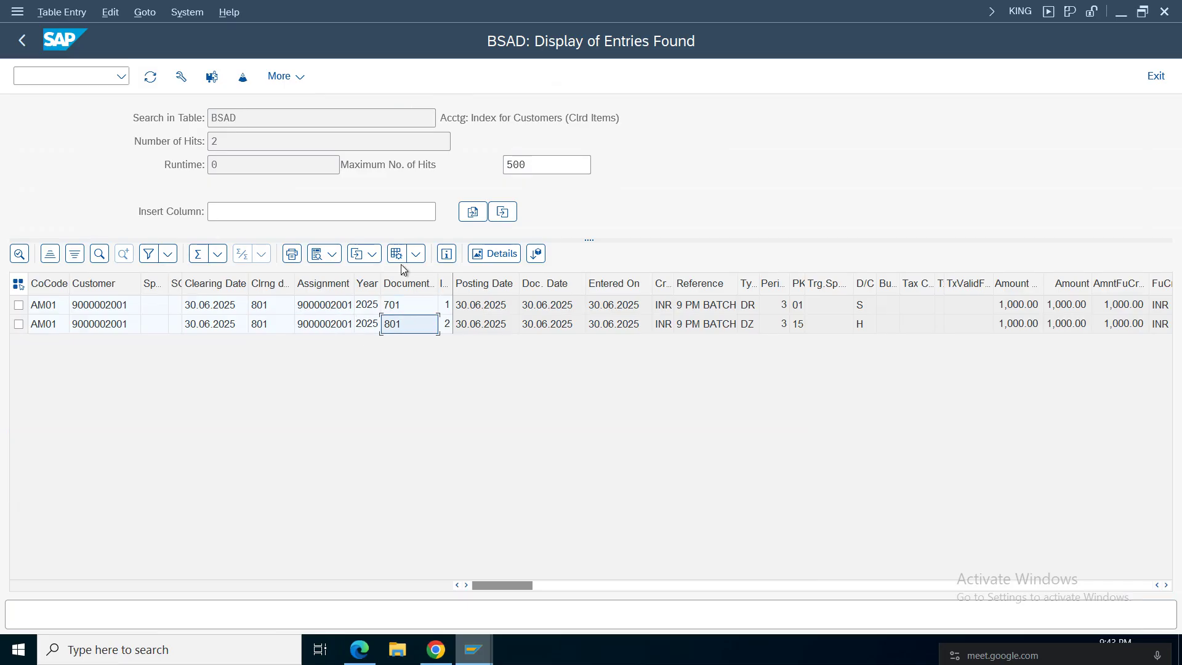
click(20, 41)
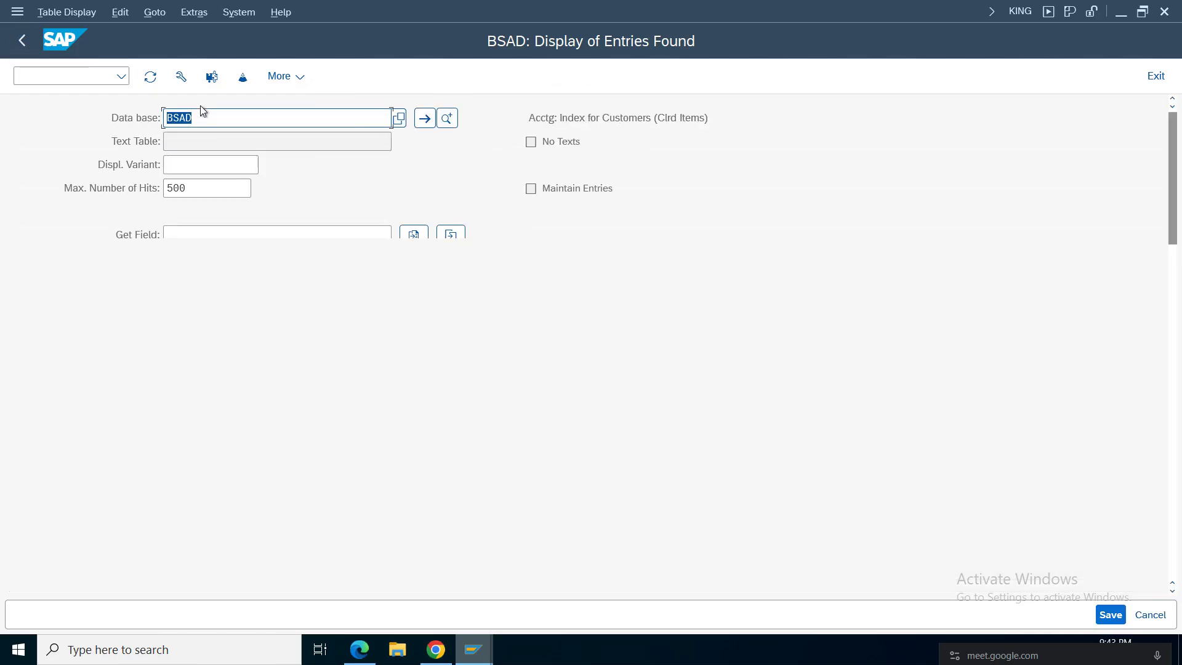
Step: Change the displayed table to BSID and search it for customer entries in company code AM01
key(BackSpace)
key(BackSpace)
text(ID)
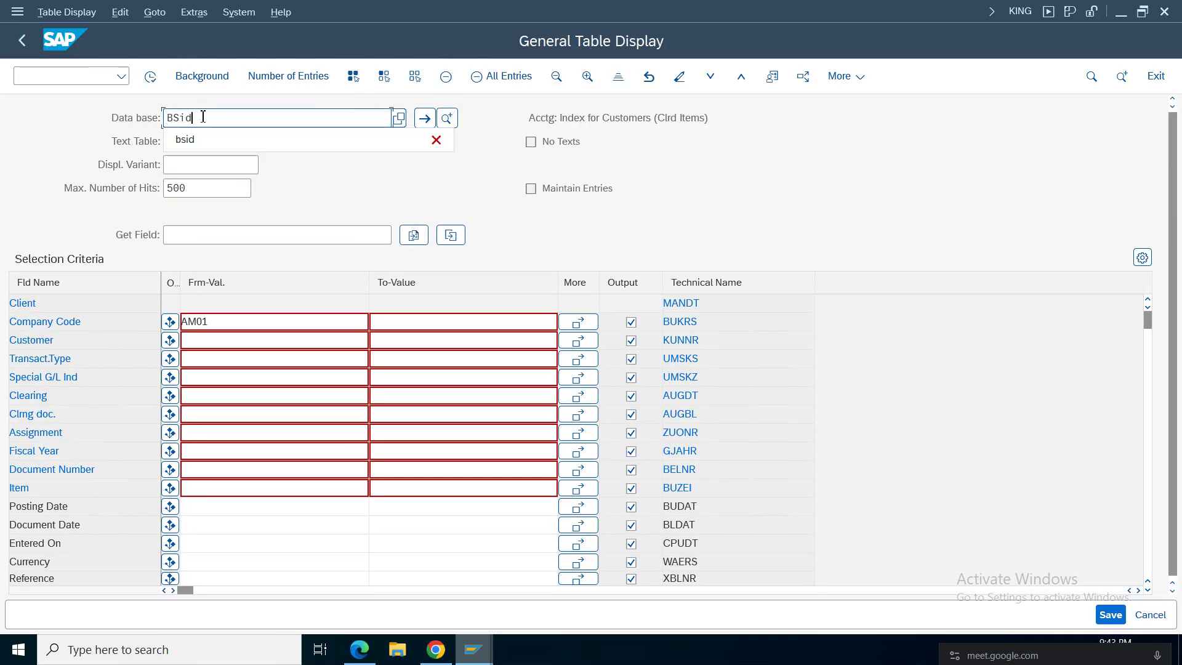
key(Return)
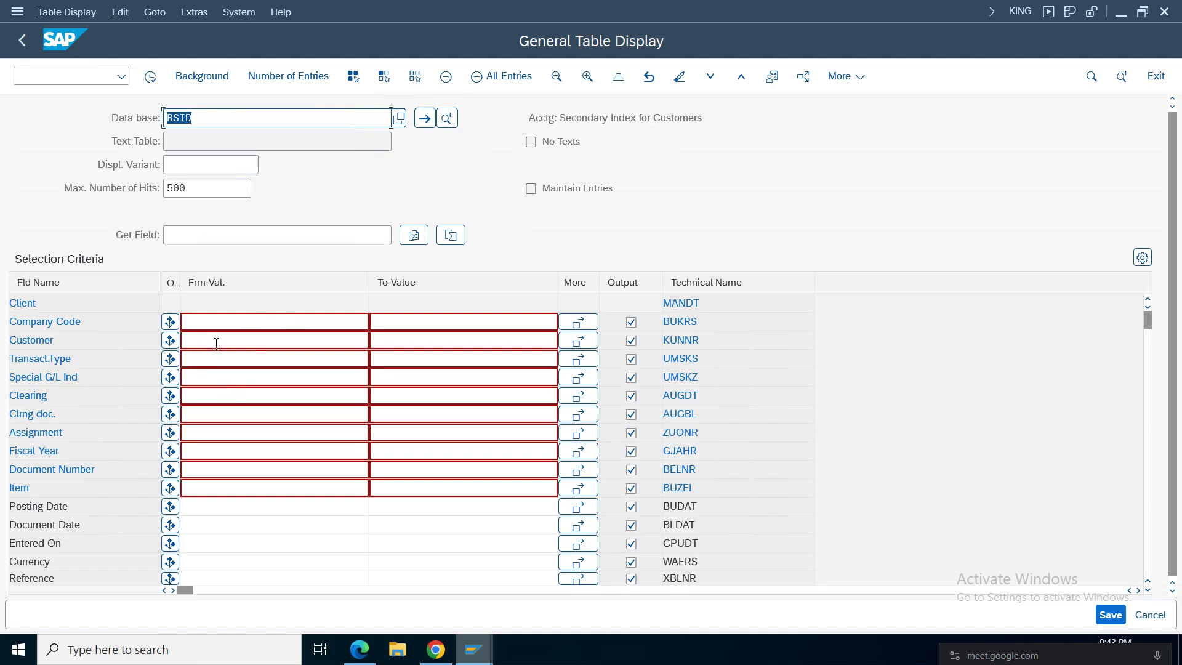
click(213, 323)
click(210, 19)
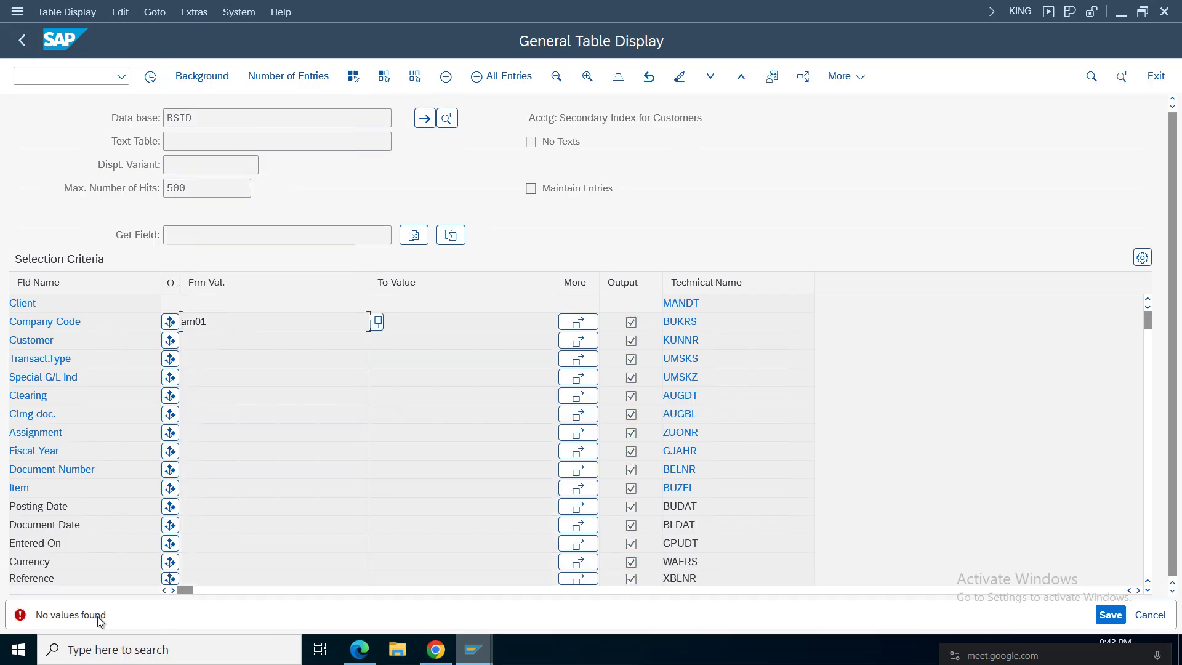
Step: Switch to the Customer Line Item Display session and run the all-items list for the customer in company code AM01
click(472, 649)
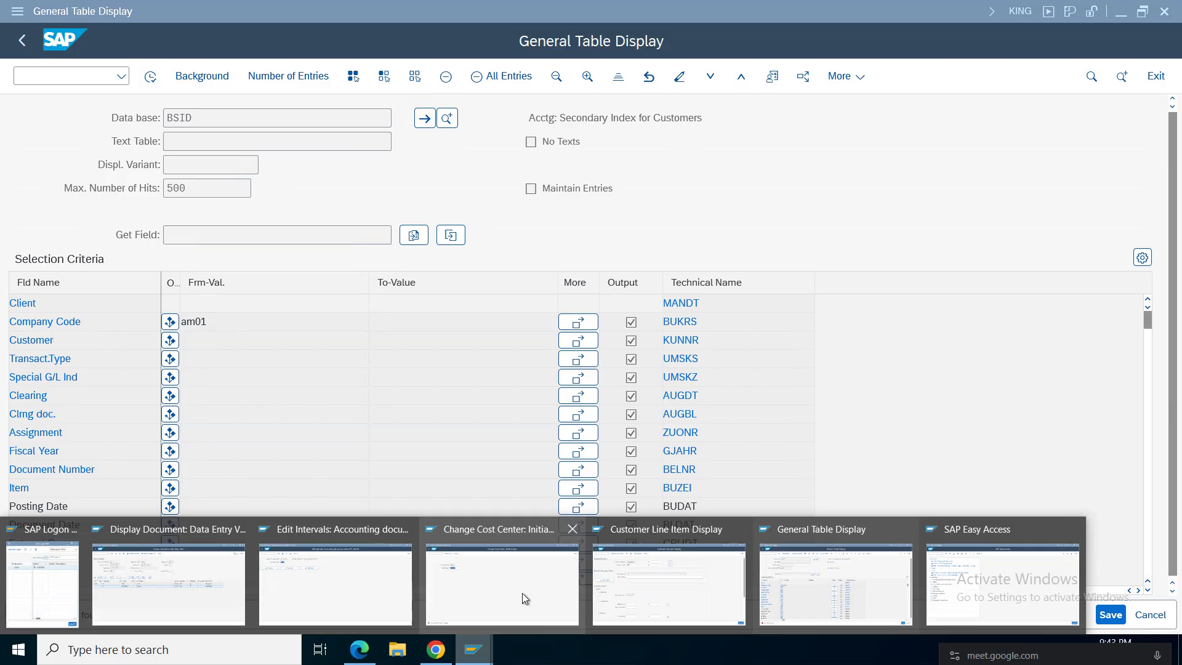
click(679, 582)
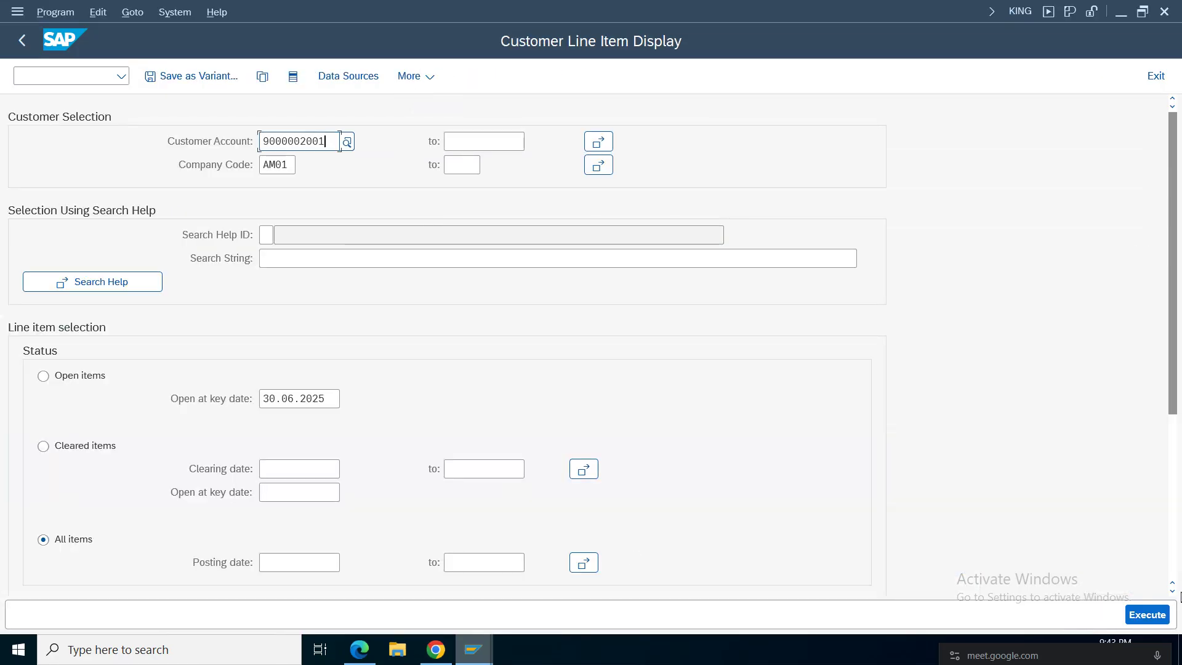
click(1147, 614)
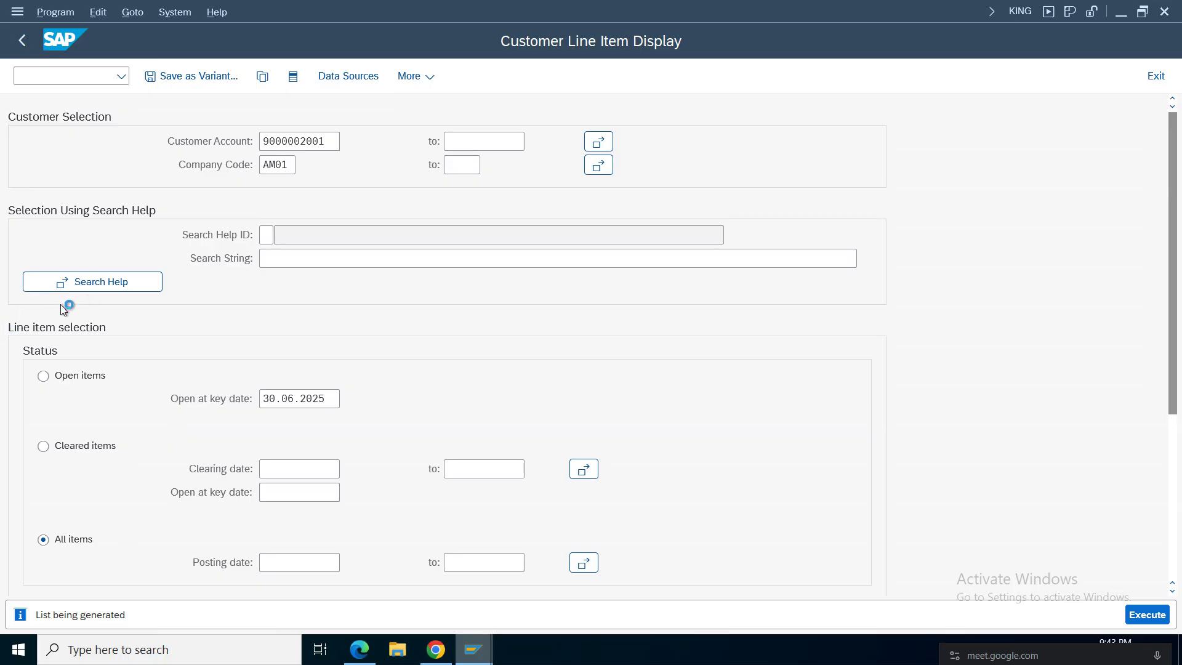